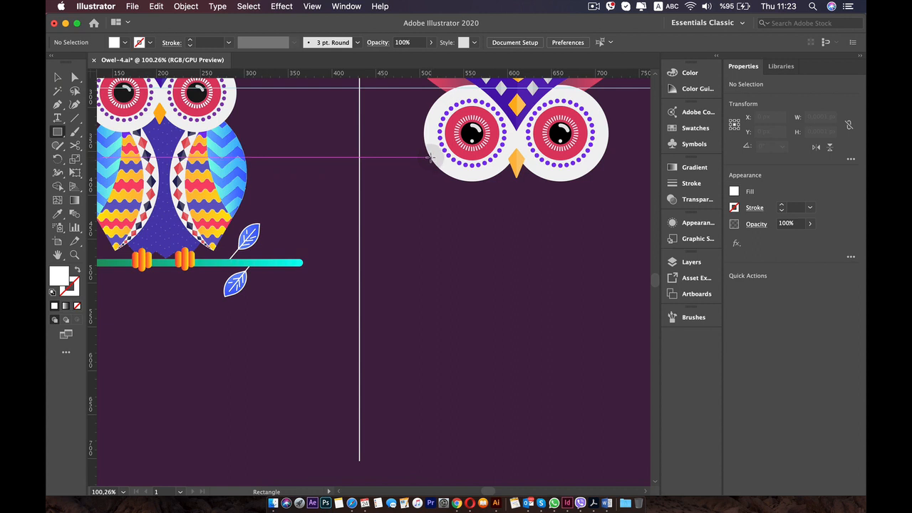
# Draw a white rectangle about 136 × 214 px below the owl's face and round two opposite corners into a leaf shape.
pyautogui.moveTo(430, 161); pyautogui.dragTo(535, 333)
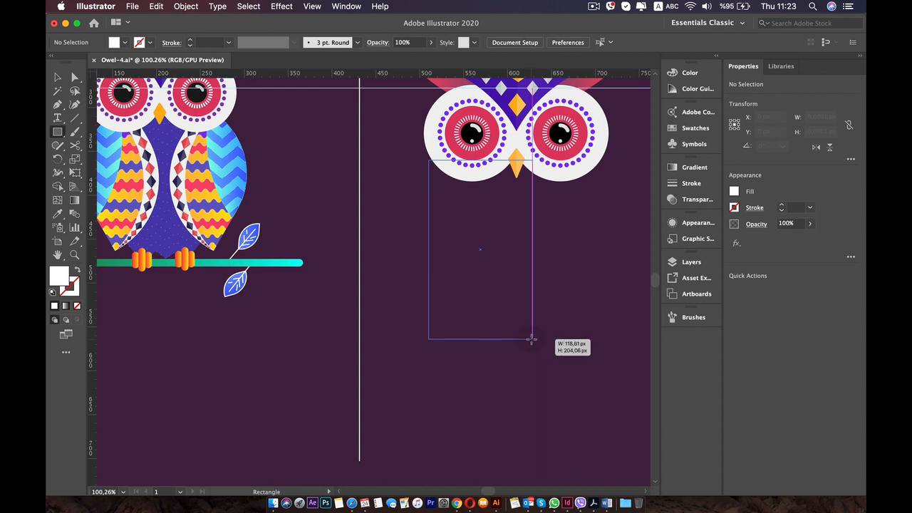
pyautogui.moveTo(539, 343); pyautogui.dragTo(547, 347)
pyautogui.press('v')
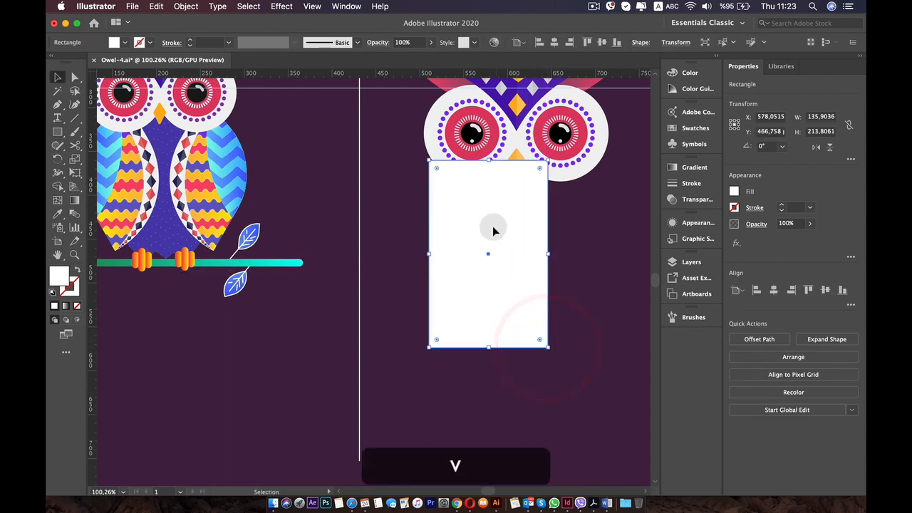
pyautogui.moveTo(489, 228); pyautogui.dragTo(447, 310)
pyautogui.click(396, 249)
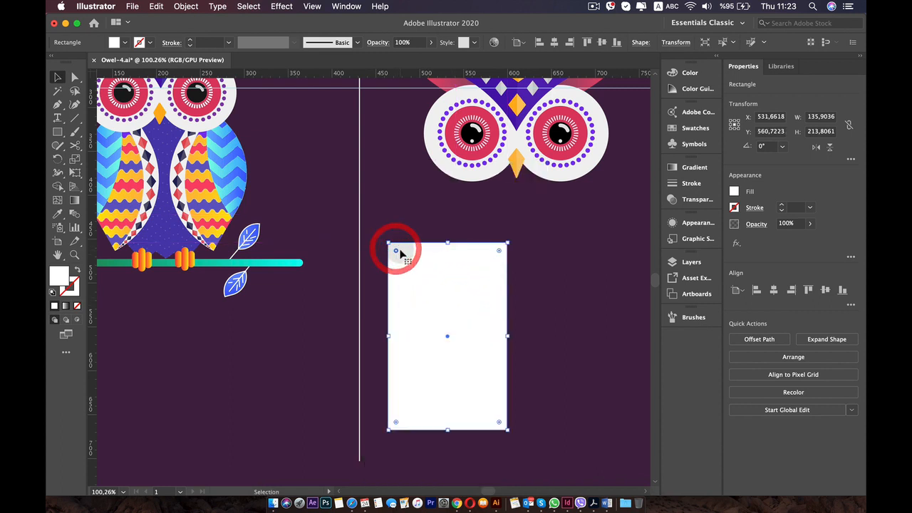
pyautogui.moveTo(439, 330); pyautogui.dragTo(347, 235)
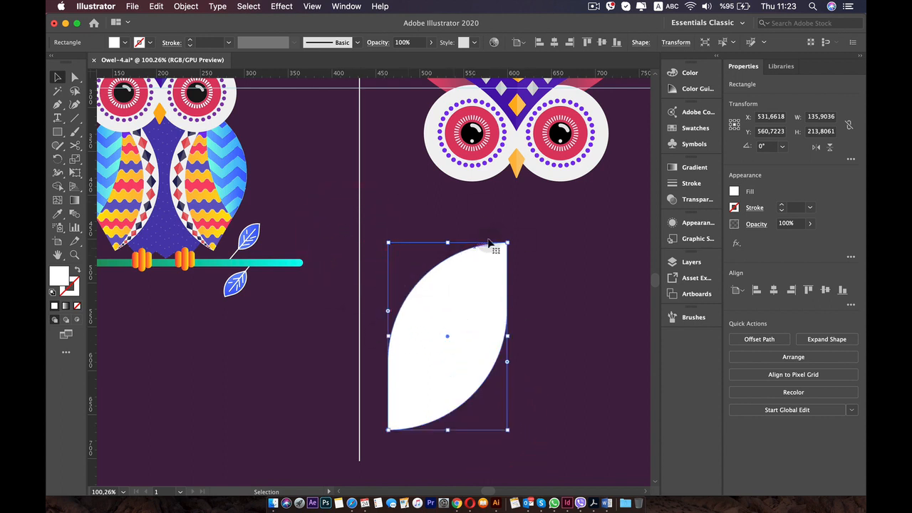
# Rotate the leaf shape about 26.7° and place its upper tip over the lower edge of the homework owl's right eye.
pyautogui.moveTo(510, 237); pyautogui.dragTo(458, 211)
pyautogui.moveTo(464, 295); pyautogui.dragTo(577, 243)
pyautogui.press('space')
pyautogui.moveTo(549, 236); pyautogui.dragTo(494, 281)
pyautogui.scroll(-8, 493, 283)
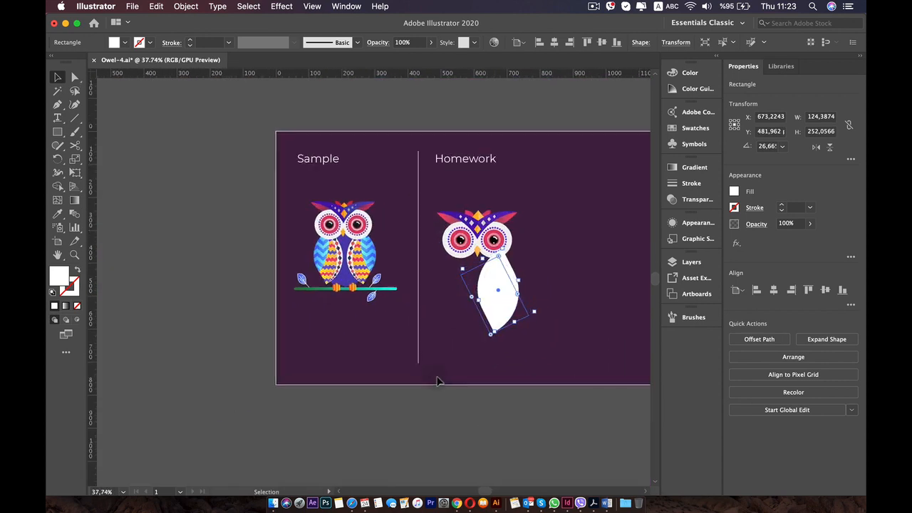
pyautogui.scroll(8, 436, 380)
pyautogui.press('space')
pyautogui.moveTo(588, 218)
pyautogui.mouseDown()
pyautogui.moveTo(475, 338)
pyautogui.moveTo(476, 363)
pyautogui.mouseUp()
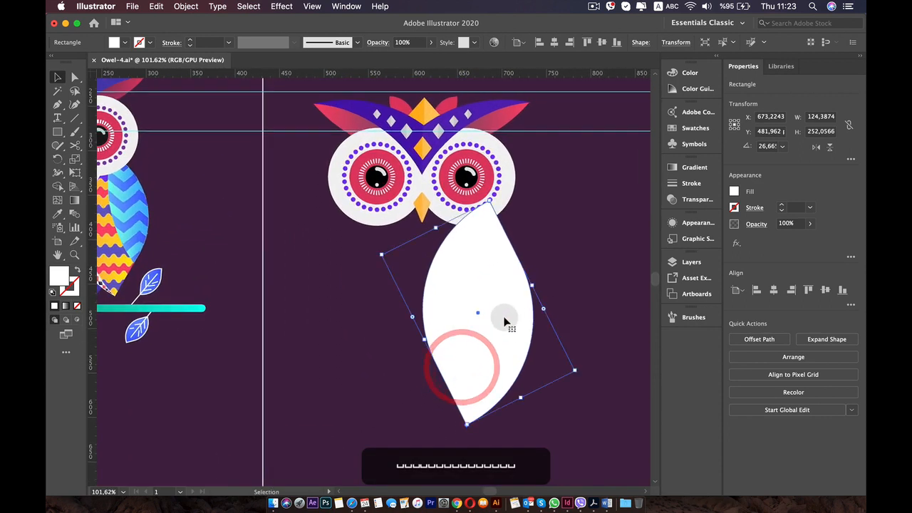
pyautogui.moveTo(507, 310); pyautogui.dragTo(509, 309)
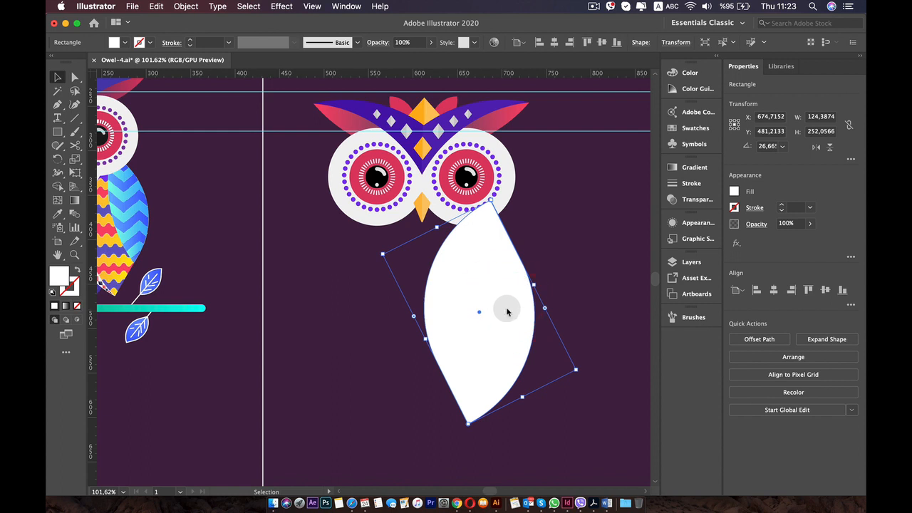
# Reflect the leaf shape so that it leans the opposite way beneath the right eye.
pyautogui.rightClick(506, 307)
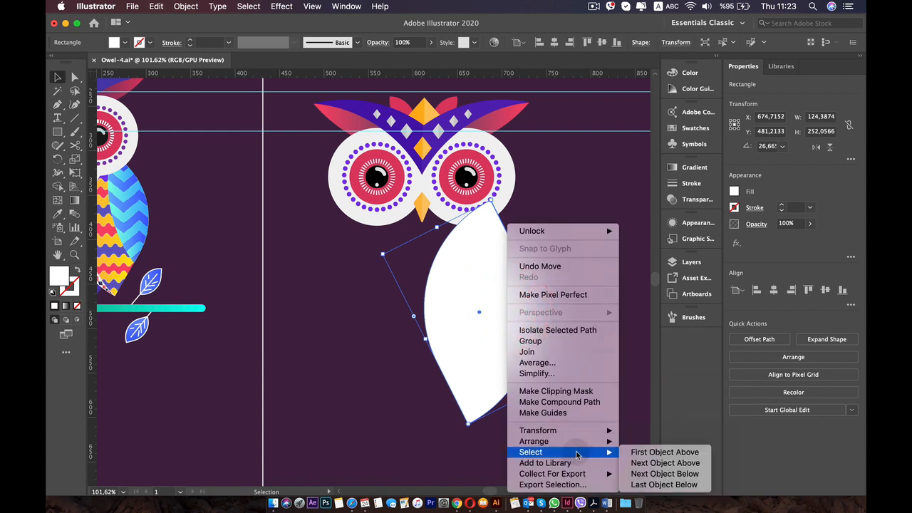
pyautogui.moveTo(585, 444)
pyautogui.moveTo(549, 430)
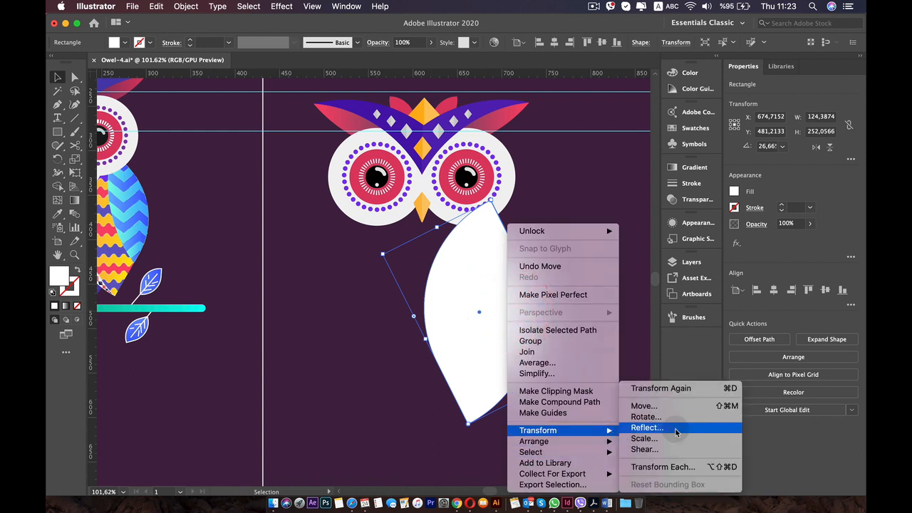
pyautogui.click(672, 429)
pyautogui.click(519, 337)
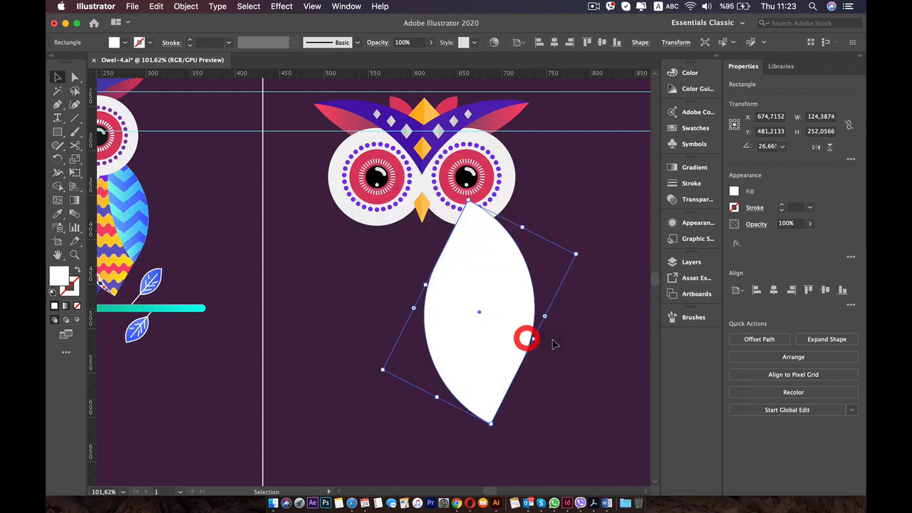
pyautogui.click(591, 322)
# Enlarge the reflected leaf shape slightly to about 129 × 256 px.
pyautogui.scroll(-1, 549, 347)
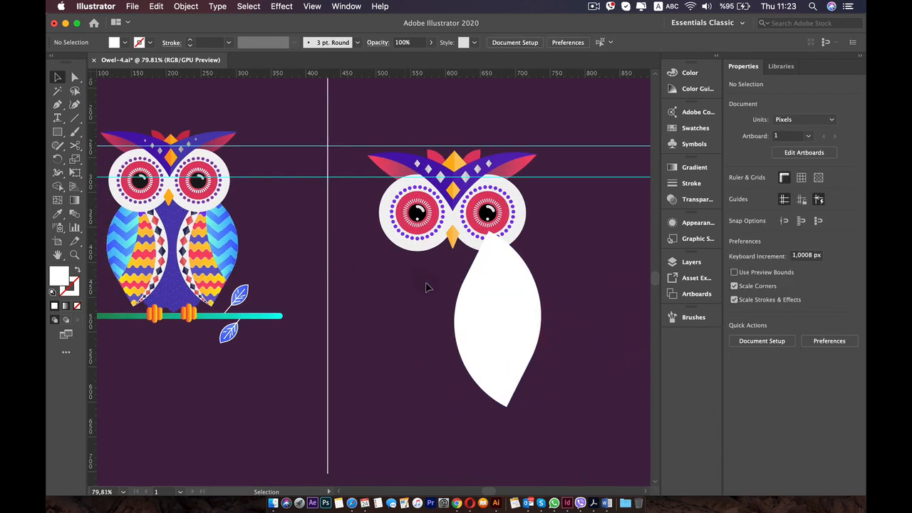
pyautogui.scroll(1, 492, 303)
pyautogui.click(500, 292)
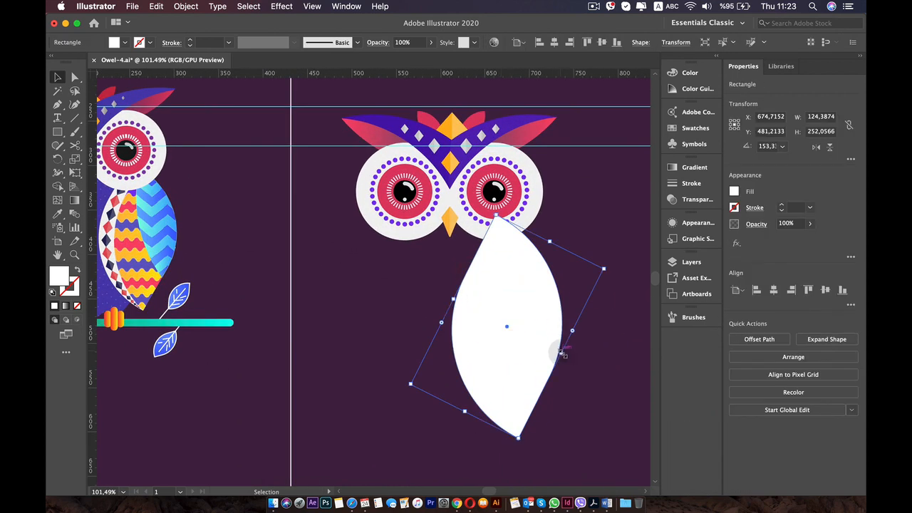
pyautogui.moveTo(563, 354); pyautogui.dragTo(568, 356)
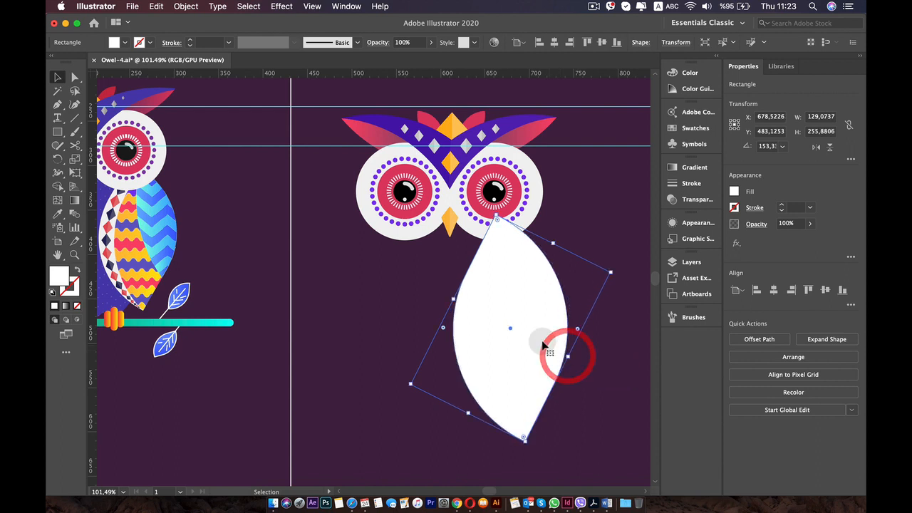
pyautogui.click(611, 367)
pyautogui.click(548, 338)
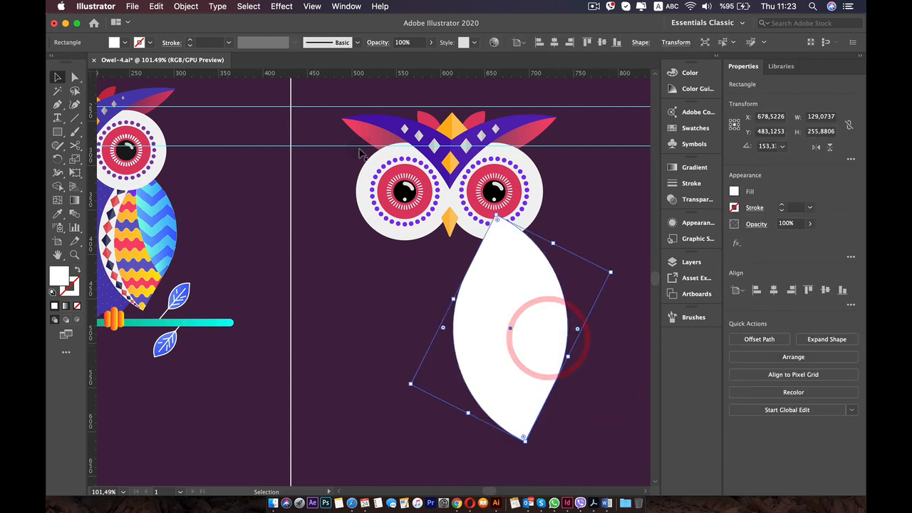
pyautogui.click(187, 7)
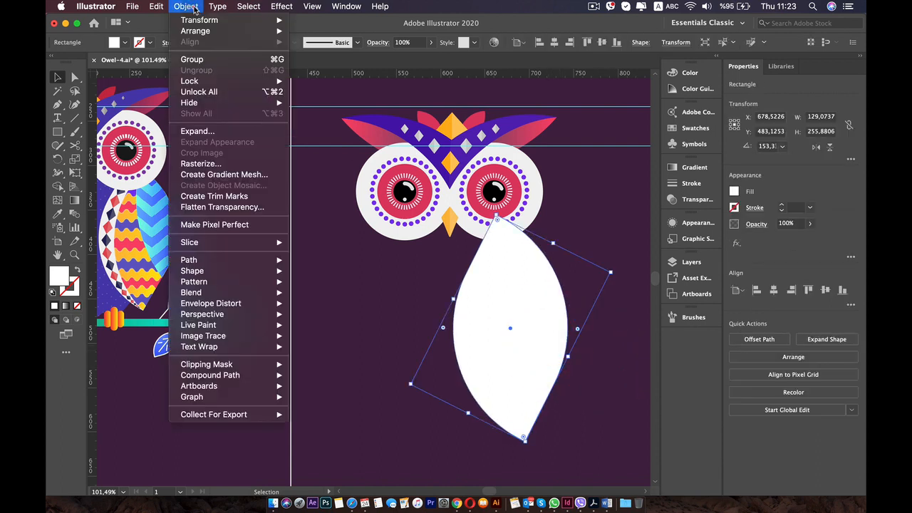
pyautogui.click(216, 132)
pyautogui.click(615, 235)
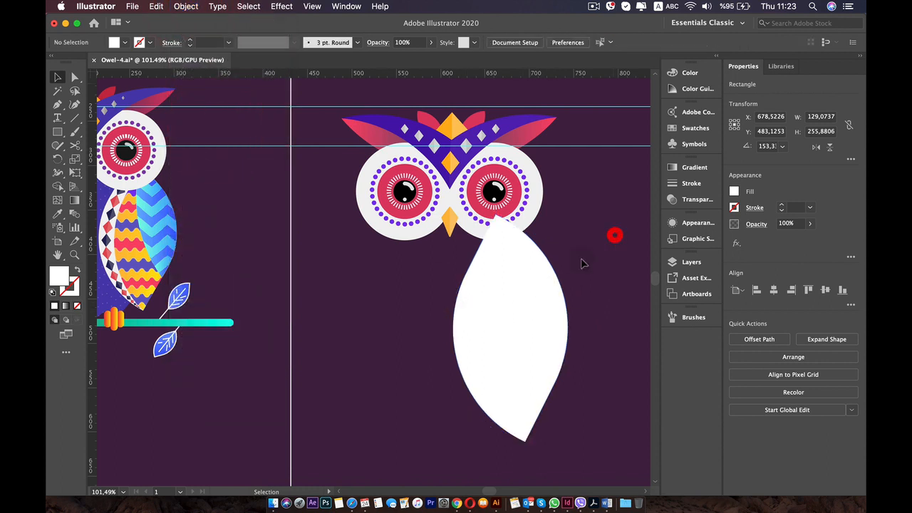
# Scale the leaf shape down proportionally to about 104 × 207 px, keeping its upper tip at the right eye.
pyautogui.click(505, 289)
pyautogui.moveTo(524, 436); pyautogui.dragTo(517, 406)
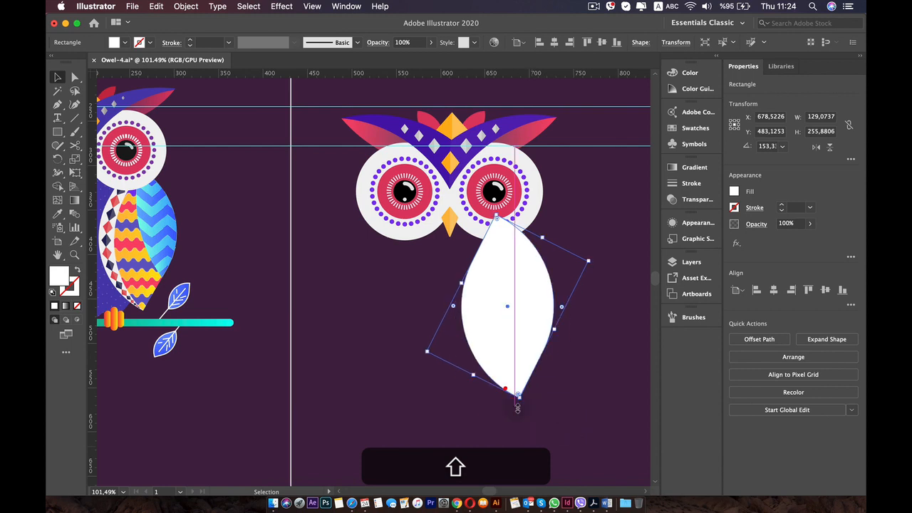
pyautogui.click(570, 415)
pyautogui.scroll(-5, 569, 416)
pyautogui.moveTo(478, 333); pyautogui.dragTo(413, 299)
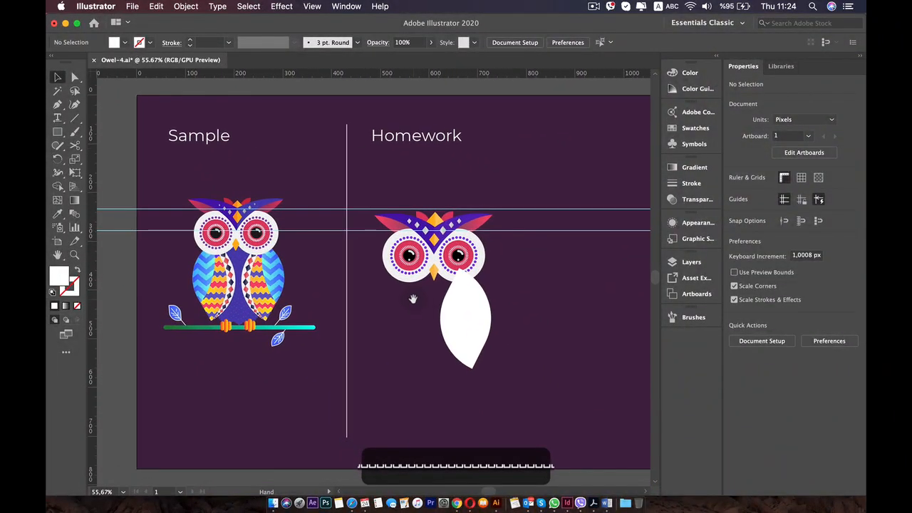
# Nudge the leaf shape slightly and send it backward repeatedly until it lies behind the owl's eye.
pyautogui.click(466, 318)
pyautogui.scroll(4, 466, 320)
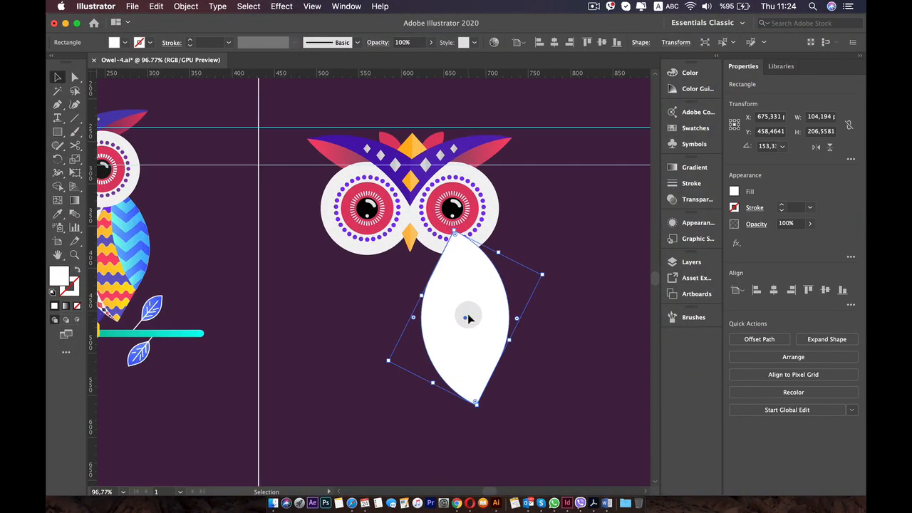
pyautogui.moveTo(469, 316); pyautogui.dragTo(470, 317)
pyautogui.rightClick(469, 319)
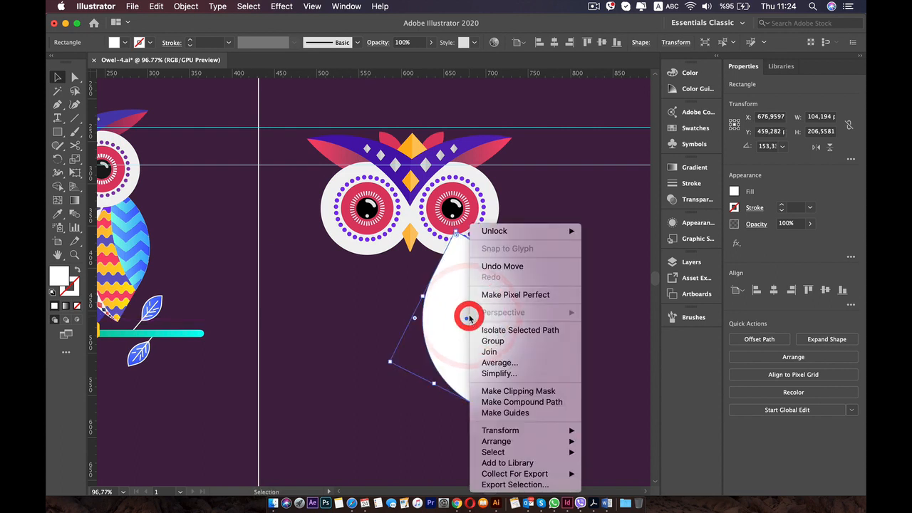
pyautogui.click(469, 318)
pyautogui.press('super')
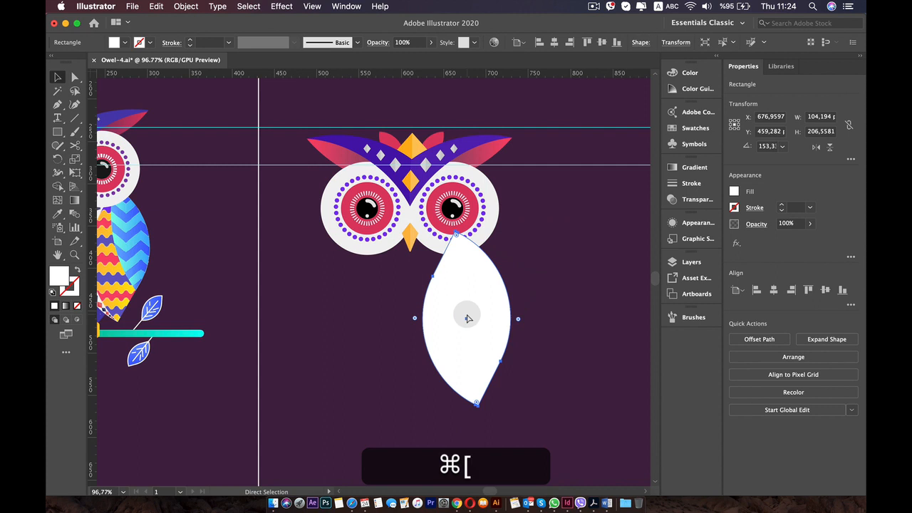
pyautogui.press('super+bracketleft')
pyautogui.press('super+bracketleft')
pyautogui.press('super+bracketleft')
pyautogui.press('super+bracketleft')
pyautogui.press('super+bracketleft')
pyautogui.press('super+bracketleft')
pyautogui.press('super+bracketleft')
pyautogui.press('super+bracketleft')
pyautogui.press('super+bracketleft')
pyautogui.press('super+bracketleft')
pyautogui.press('super+bracketleft')
pyautogui.press('super+bracketleft')
pyautogui.press('super+bracketleft')
pyautogui.press('super+bracketleft')
pyautogui.press('super+bracketleft')
pyautogui.press('super+bracketleft')
pyautogui.press('super+bracketleft')
pyautogui.press('super+bracketleft')
pyautogui.press('super+bracketleft')
pyautogui.press('super+bracketleft')
pyautogui.press('super+bracketleft')
pyautogui.press('super+bracketleft')
pyautogui.press('super+bracketleft')
pyautogui.press('super+bracketleft')
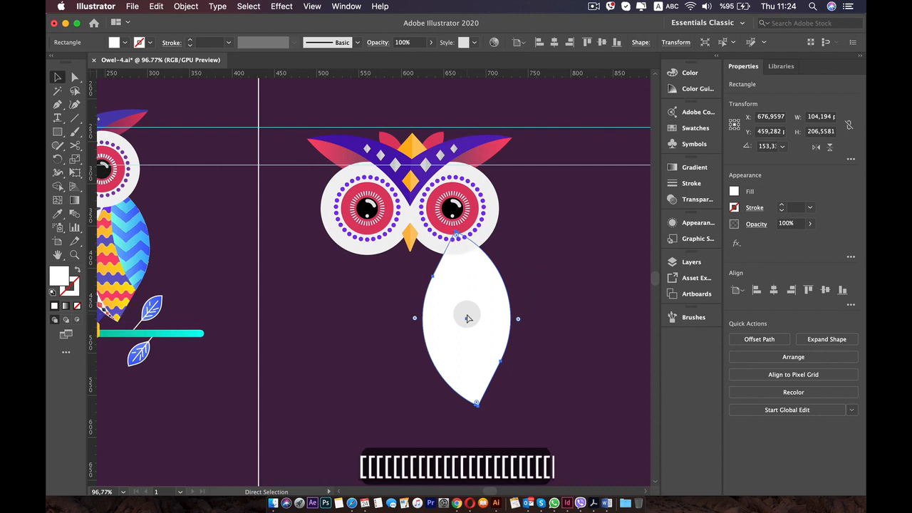
pyautogui.click(402, 276)
pyautogui.scroll(-3, 404, 300)
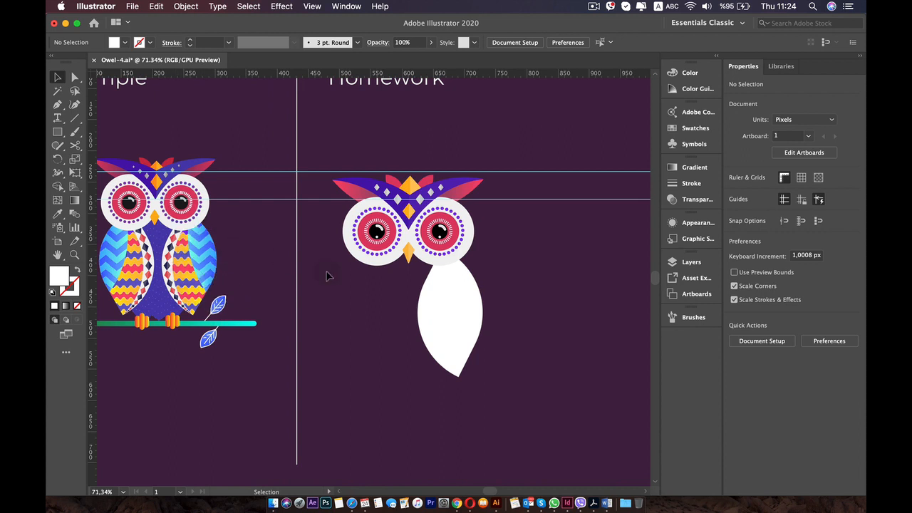
pyautogui.click(57, 131)
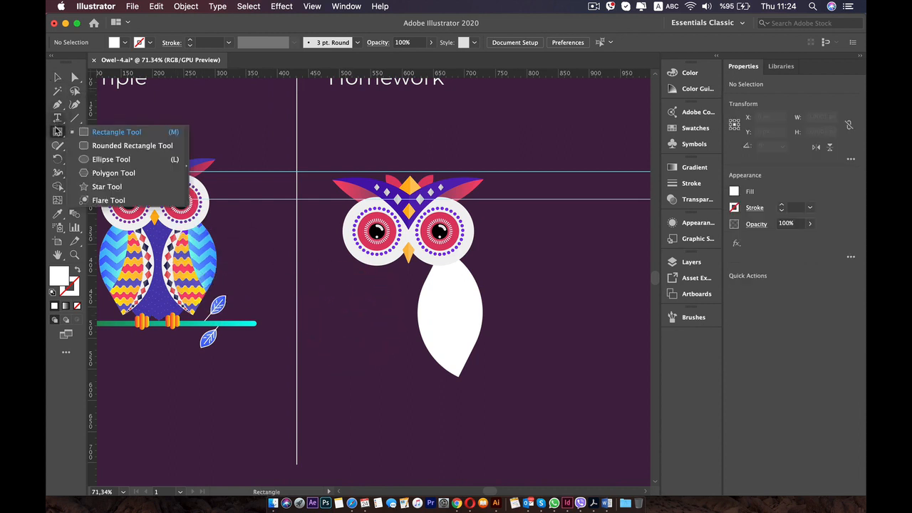
pyautogui.click(104, 146)
pyautogui.moveTo(451, 279); pyautogui.dragTo(631, 386)
pyautogui.press('super+z')
pyautogui.press('super+z')
pyautogui.press('super+z')
pyautogui.press('super+z')
pyautogui.press('super+z')
pyautogui.press('super+z')
pyautogui.press('super+z')
pyautogui.press('super+z')
pyautogui.press('super+z')
pyautogui.press('super+z')
pyautogui.press('super+z')
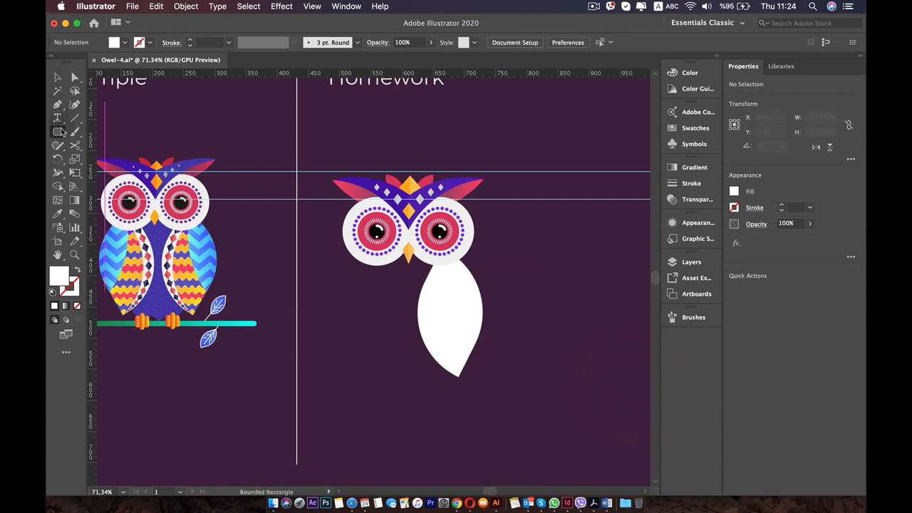
# Draw a white circle about 276 px in diameter overlapping the leaf shape and extending to its right.
pyautogui.click(57, 131)
pyautogui.click(100, 159)
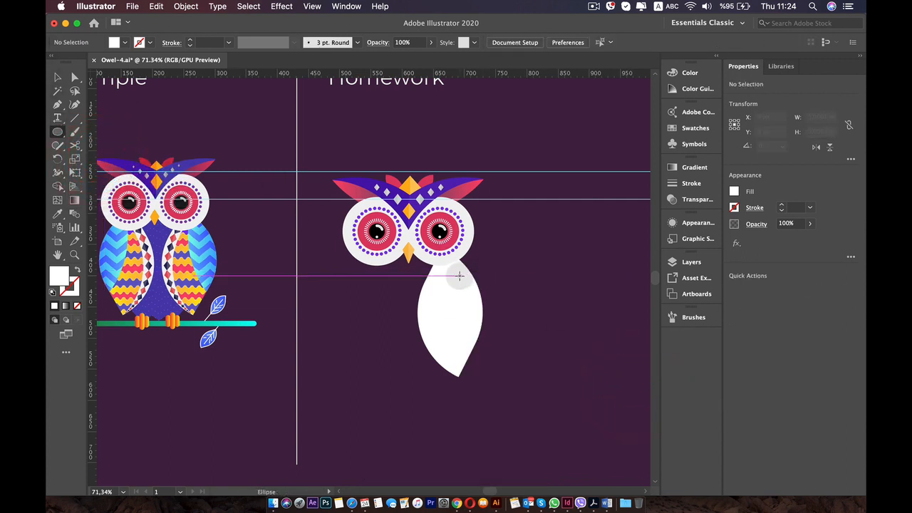
pyautogui.moveTo(459, 275)
pyautogui.mouseDown()
pyautogui.moveTo(645, 358)
pyautogui.moveTo(527, 292)
pyautogui.mouseUp()
pyautogui.press('v')
pyautogui.moveTo(474, 262); pyautogui.dragTo(520, 318)
pyautogui.moveTo(511, 266); pyautogui.dragTo(516, 232)
# Switch to the outline view and shift the circle about 10 px right so its edge meets the leaf's lower tip.
pyautogui.click(311, 6)
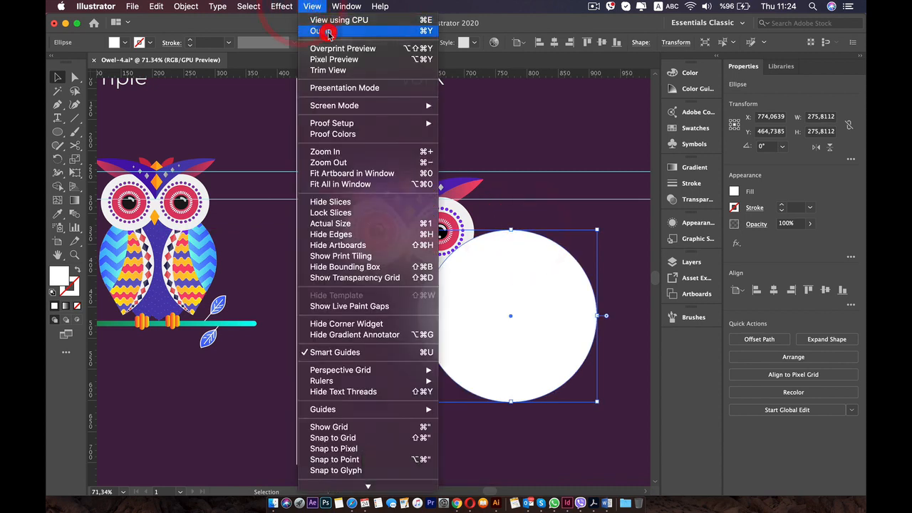
pyautogui.click(327, 30)
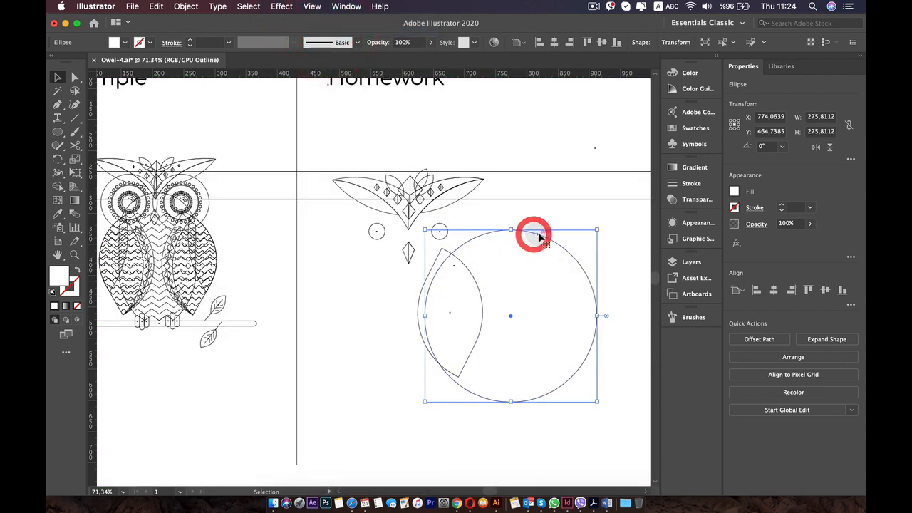
pyautogui.moveTo(539, 237)
pyautogui.mouseDown()
pyautogui.moveTo(545, 224)
pyautogui.moveTo(550, 240)
pyautogui.mouseUp()
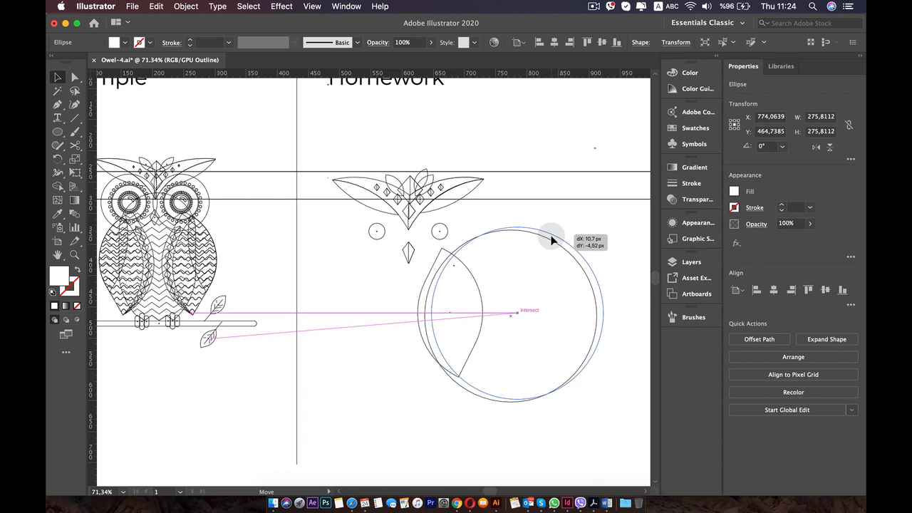
pyautogui.moveTo(550, 240); pyautogui.dragTo(549, 241)
pyautogui.scroll(3, 484, 322)
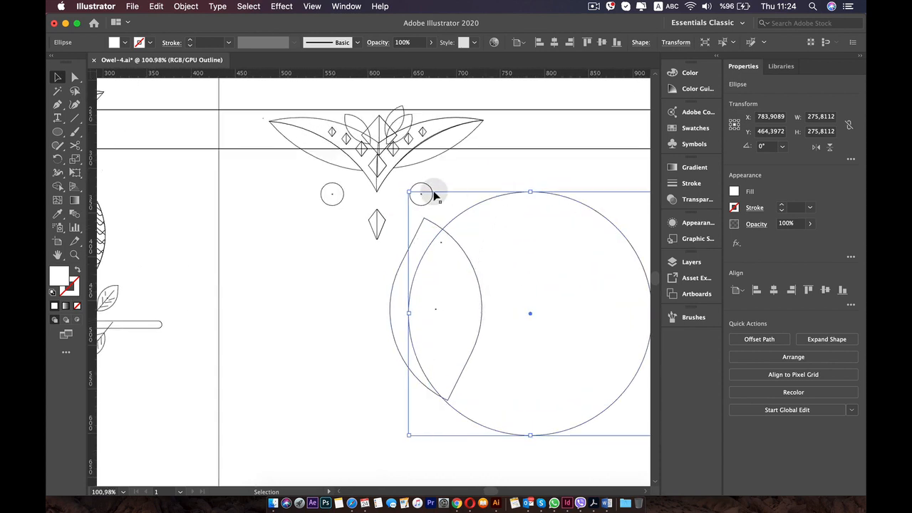
pyautogui.moveTo(412, 191)
pyautogui.keyDown('shift'); pyautogui.mouseDown()
pyautogui.moveTo(420, 193)
pyautogui.moveTo(407, 186)
pyautogui.mouseUp(); pyautogui.keyUp('shift')
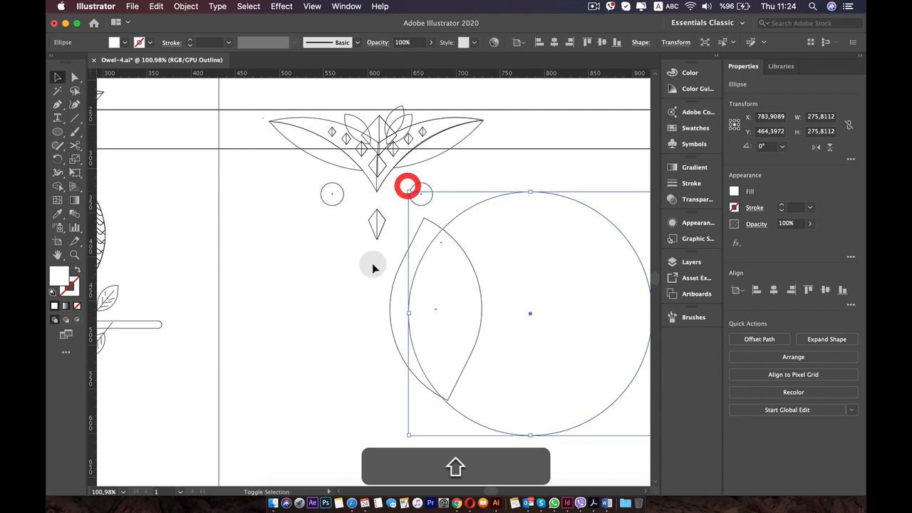
pyautogui.click(341, 301)
# Return the artwork from the outline view to the full-colour preview.
pyautogui.scroll(-3, 342, 300)
pyautogui.scroll(1, 342, 300)
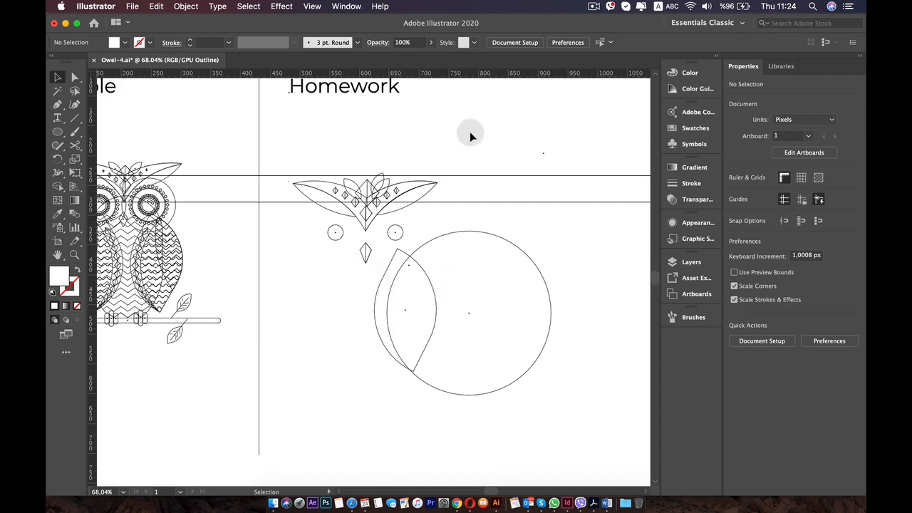
pyautogui.click(312, 6)
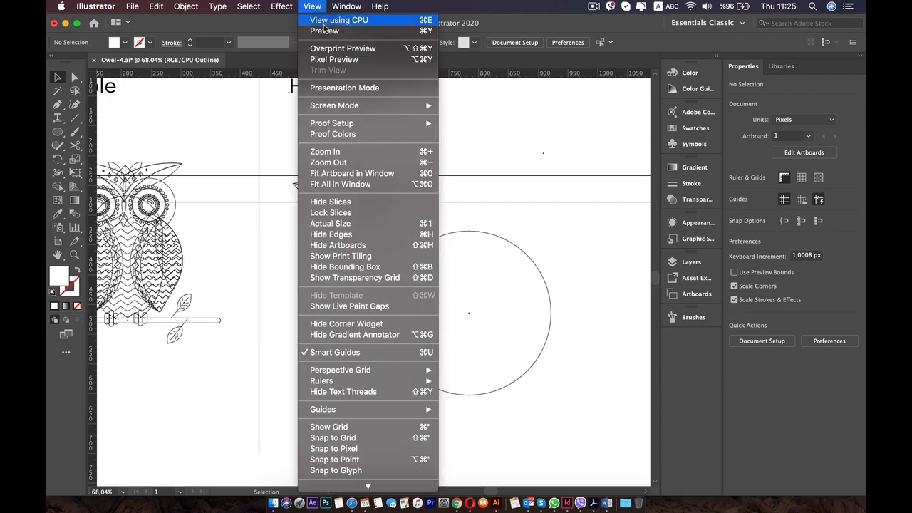
pyautogui.click(325, 31)
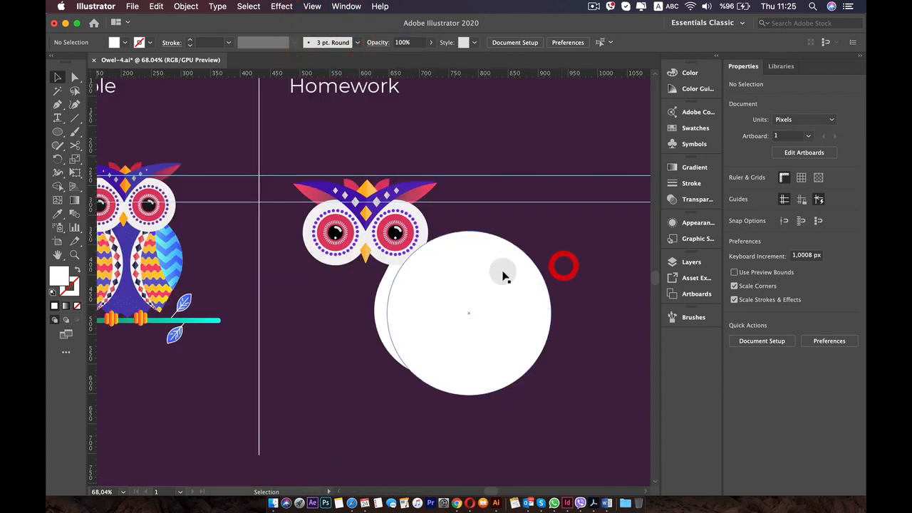
# Fill the large circle overlapping the leaf shape with the orange swatch.
pyautogui.click(503, 277)
pyautogui.click(694, 129)
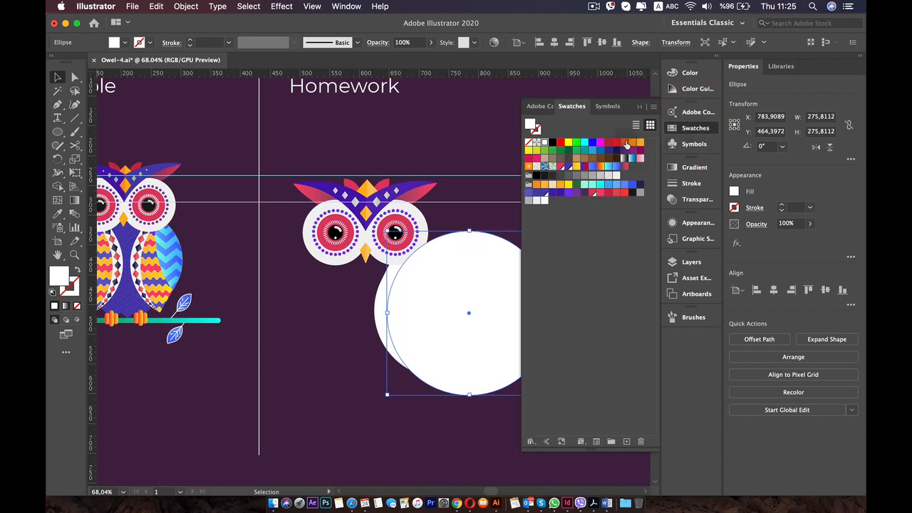
pyautogui.click(536, 186)
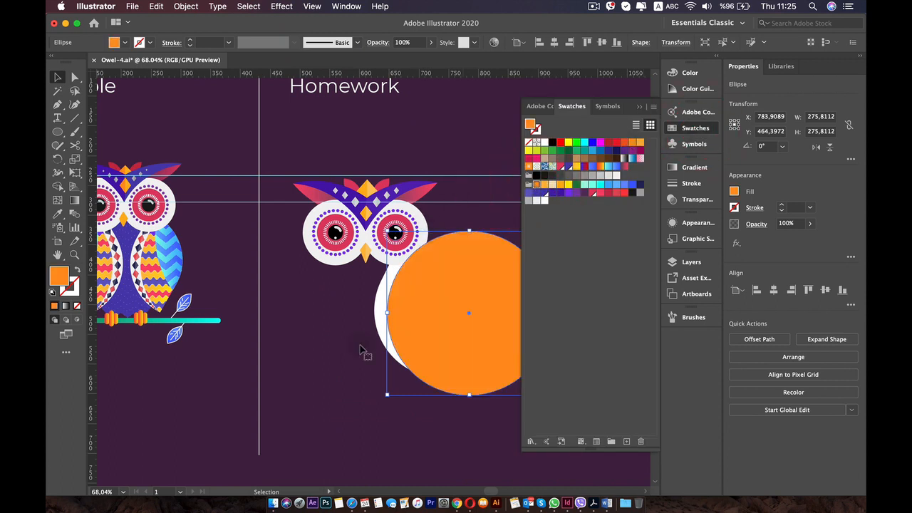
pyautogui.click(356, 364)
# Use the Shape Builder on the orange circle and the white leaf to remove the part of the circle outside the leaf.
pyautogui.click(438, 315)
pyautogui.keyDown('shift'); pyautogui.click(379, 307); pyautogui.keyUp('shift')
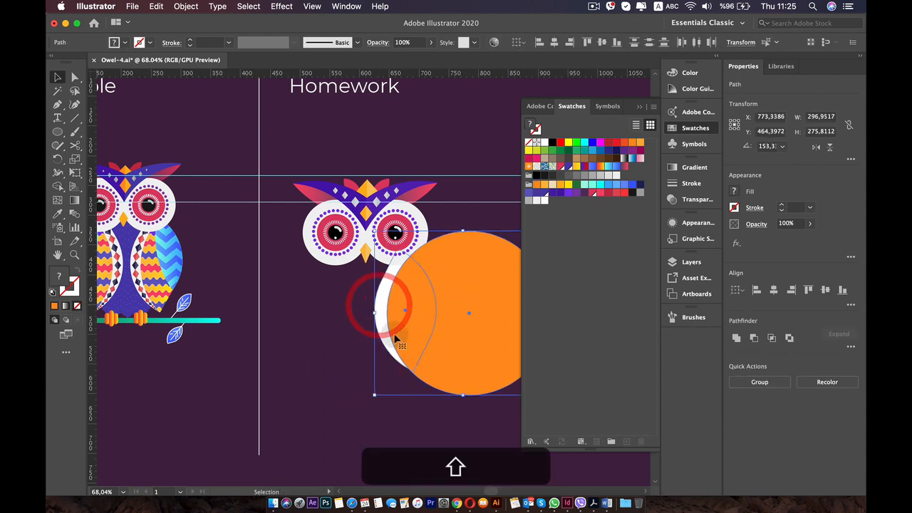
pyautogui.hotkey('shift', 'm')
pyautogui.keyDown('alt'); pyautogui.click(488, 341); pyautogui.keyUp('alt')
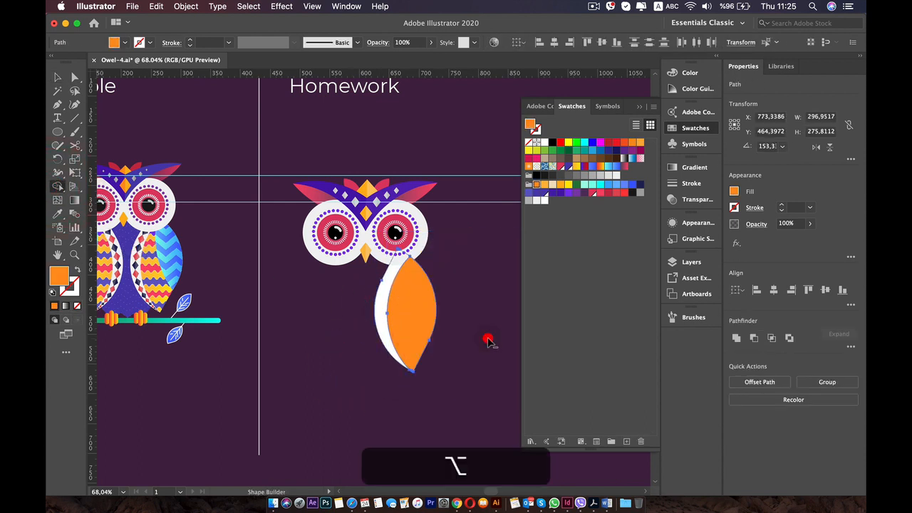
pyautogui.press('v')
pyautogui.click(472, 373)
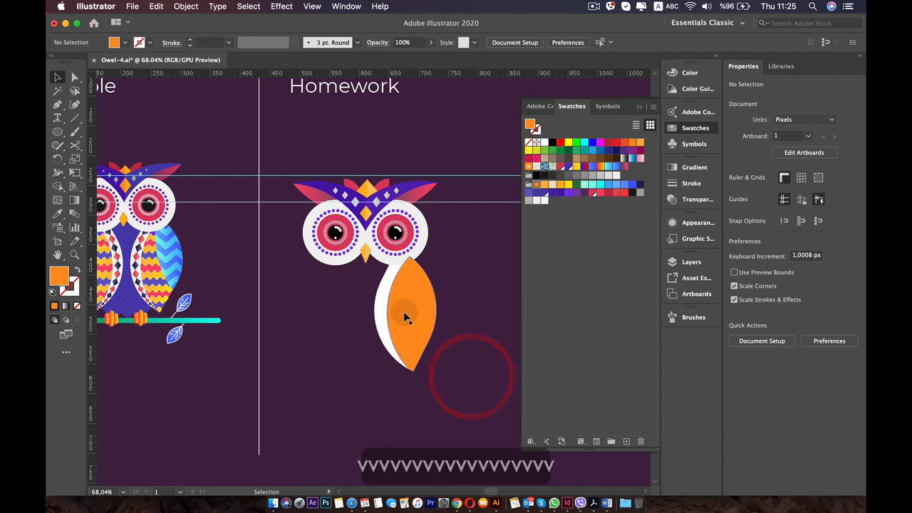
# Draw a second orange circle about 279 px in diameter overlapping the wing and extending to its right.
pyautogui.click(57, 132)
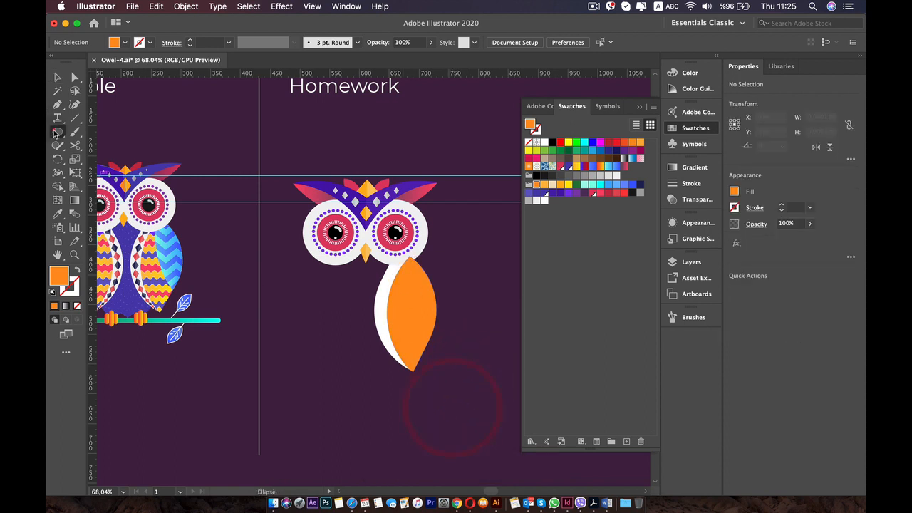
pyautogui.moveTo(423, 282); pyautogui.dragTo(477, 329)
pyautogui.press('v')
# Switch to the outline view and shift the new circle about 2 px left so its edge meets the orange shape's upper tip.
pyautogui.scroll(3, 481, 348)
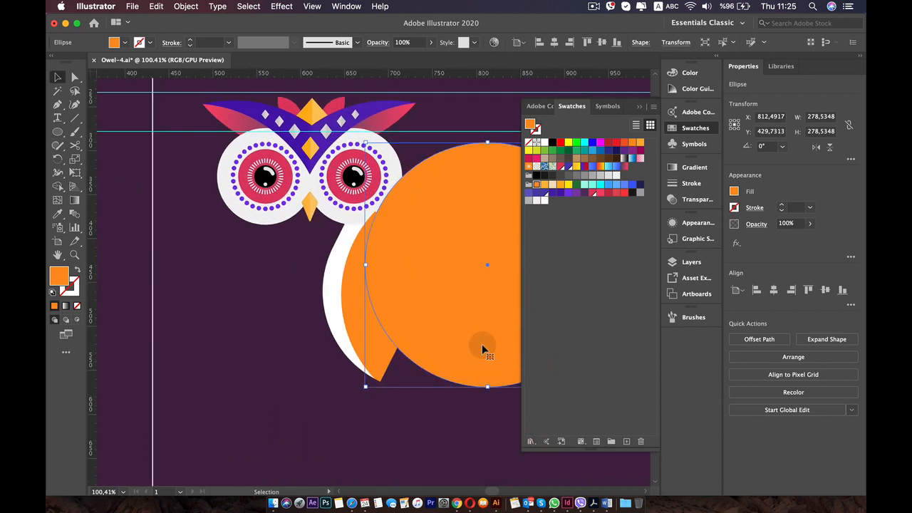
pyautogui.scroll(5, 482, 348)
pyautogui.press('space')
pyautogui.moveTo(432, 218); pyautogui.dragTo(428, 343)
pyautogui.click(312, 6)
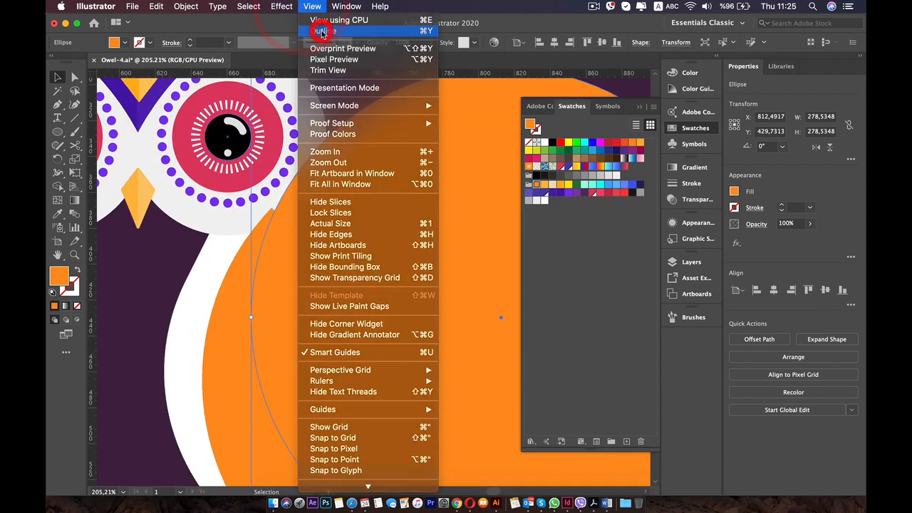
pyautogui.click(321, 31)
pyautogui.scroll(4, 314, 178)
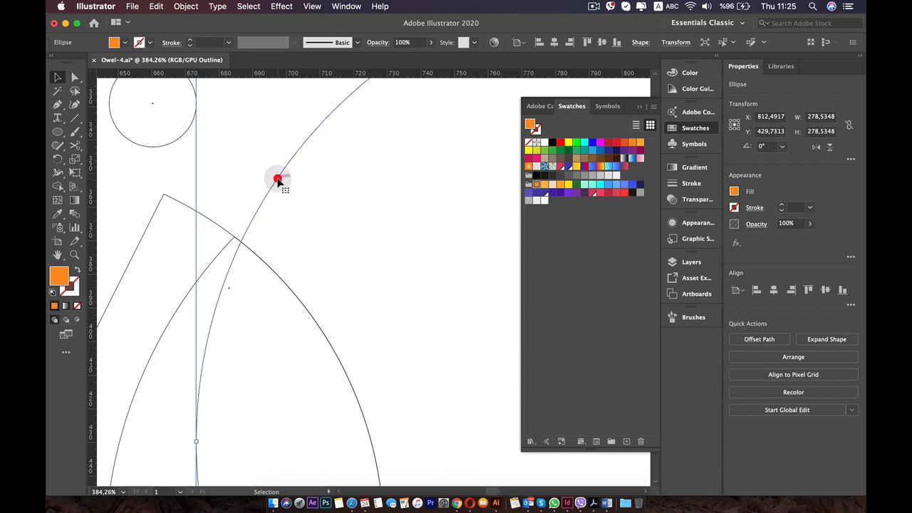
pyautogui.moveTo(277, 179); pyautogui.dragTo(266, 179)
# Shrink the circle proportionally to about 266 px in diameter and nudge it about 11 px left.
pyautogui.scroll(-5, 270, 185)
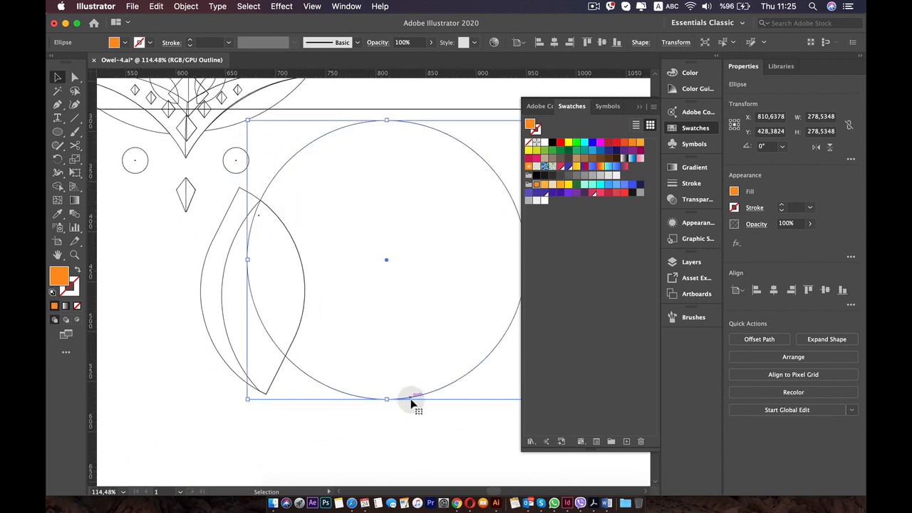
pyautogui.moveTo(245, 399); pyautogui.dragTo(252, 387)
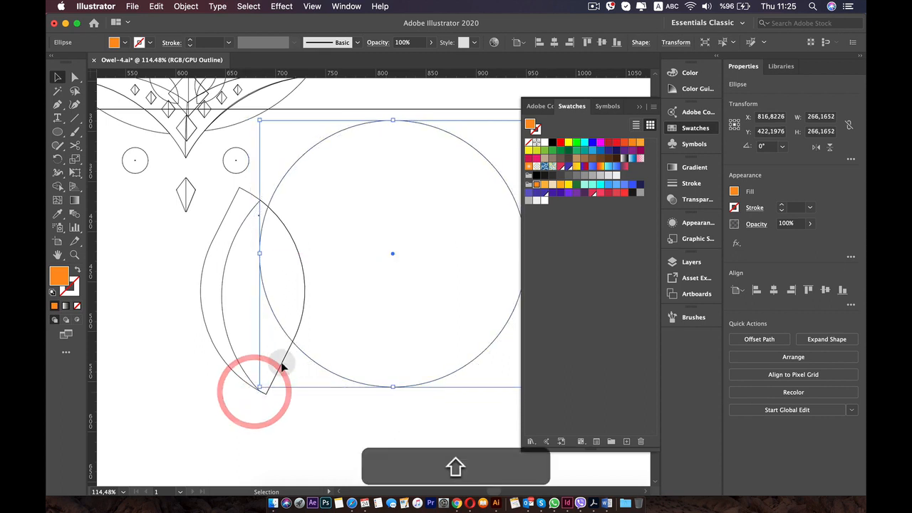
pyautogui.press('Left')
pyautogui.press('Left')
pyautogui.press('Left')
pyautogui.press('Left')
pyautogui.press('Left')
pyautogui.press('Left')
pyautogui.press('Left')
pyautogui.press('Left')
pyautogui.press('Left')
pyautogui.press('Left')
pyautogui.press('Left')
pyautogui.press('Left')
pyautogui.press('Left')
pyautogui.press('Left')
pyautogui.press('Left')
pyautogui.press('Left')
pyautogui.press('Left')
pyautogui.press('Left')
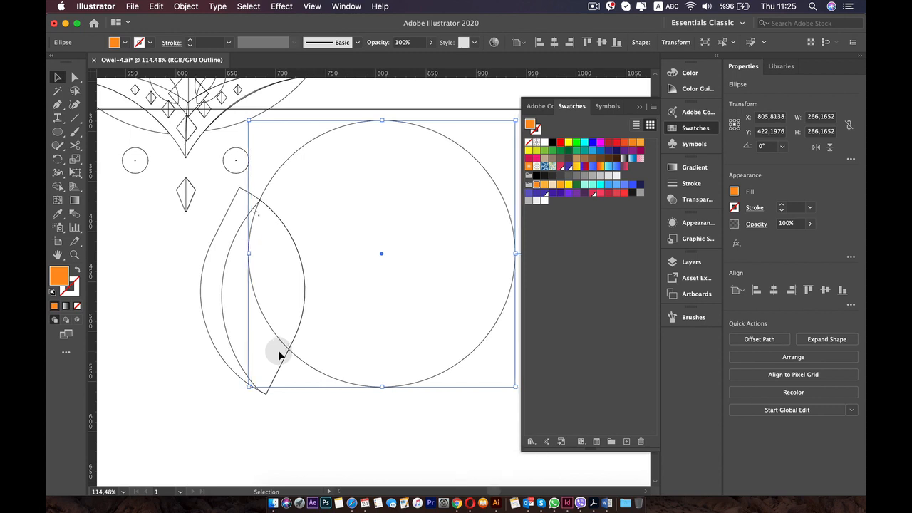
# Enlarge the circle proportionally to about 280 px in diameter, keeping its top edge in place.
pyautogui.scroll(-3, 356, 242)
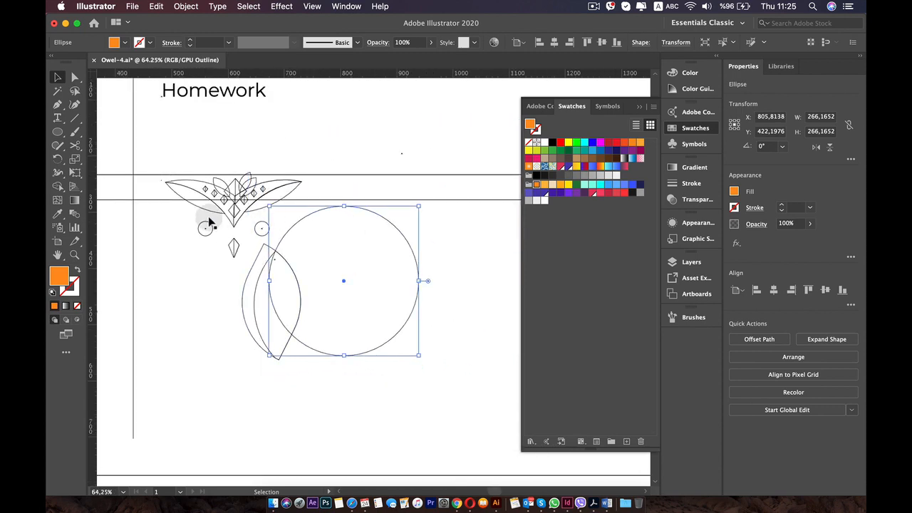
pyautogui.moveTo(206, 225); pyautogui.dragTo(267, 83)
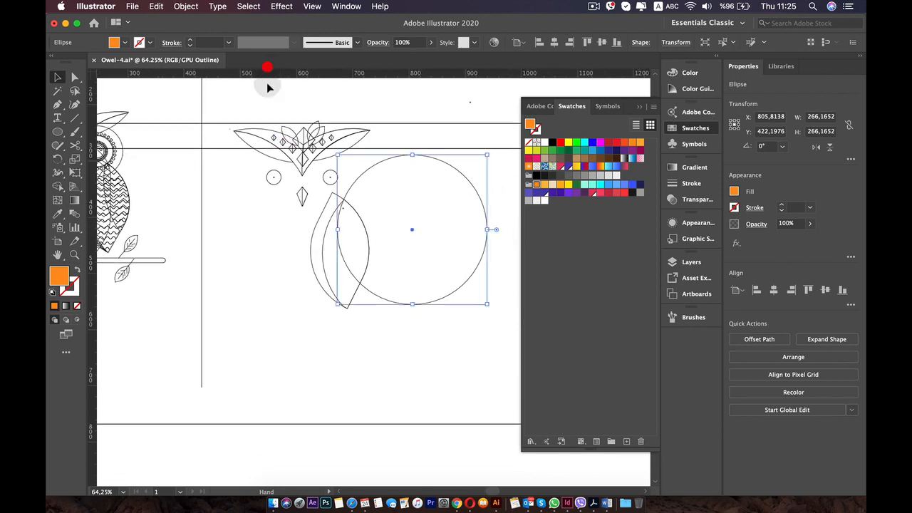
pyautogui.scroll(3, 389, 242)
pyautogui.moveTo(434, 359); pyautogui.dragTo(430, 374)
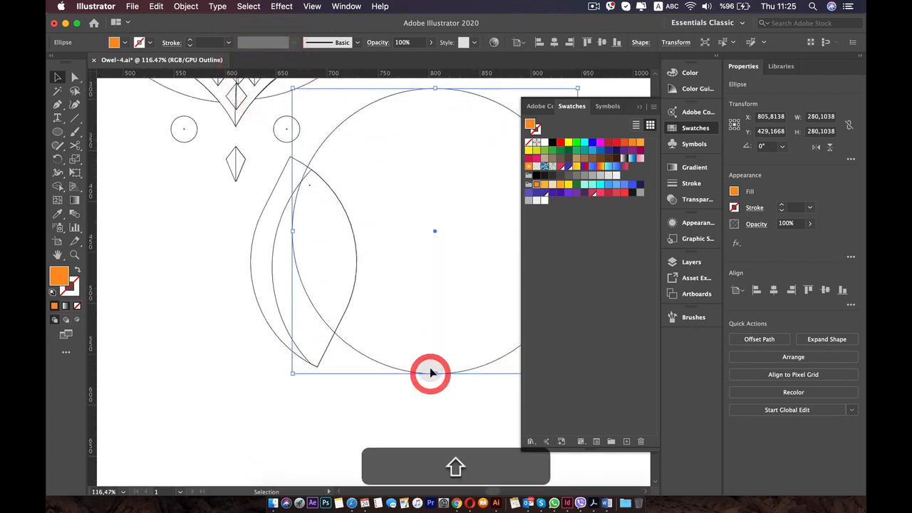
# Nudge the circle about 4 px right and 3 px down so its edge passes through the orange shape's upper tip.
pyautogui.press('Right')
pyautogui.press('Right')
pyautogui.press('Right')
pyautogui.press('Right')
pyautogui.press('Right')
pyautogui.press('Right')
pyautogui.press('Right')
pyautogui.press('Right')
pyautogui.press('Right')
pyautogui.press('Right')
pyautogui.press('Down')
pyautogui.press('Down')
pyautogui.press('Down')
pyautogui.press('Down')
pyautogui.press('Down')
pyautogui.press('Down')
pyautogui.press('Down')
pyautogui.press('Down')
pyautogui.press('Down')
pyautogui.press('Down')
pyautogui.press('Down')
pyautogui.press('Down')
pyautogui.press('Down')
pyautogui.press('Down')
pyautogui.press('Down')
pyautogui.press('Down')
pyautogui.press('Down')
pyautogui.press('Down')
pyautogui.press('Down')
pyautogui.press('Down')
pyautogui.press('Right')
pyautogui.press('Right')
pyautogui.press('Right')
pyautogui.press('Right')
pyautogui.press('Right')
pyautogui.press('Right')
pyautogui.press('Right')
pyautogui.press('Right')
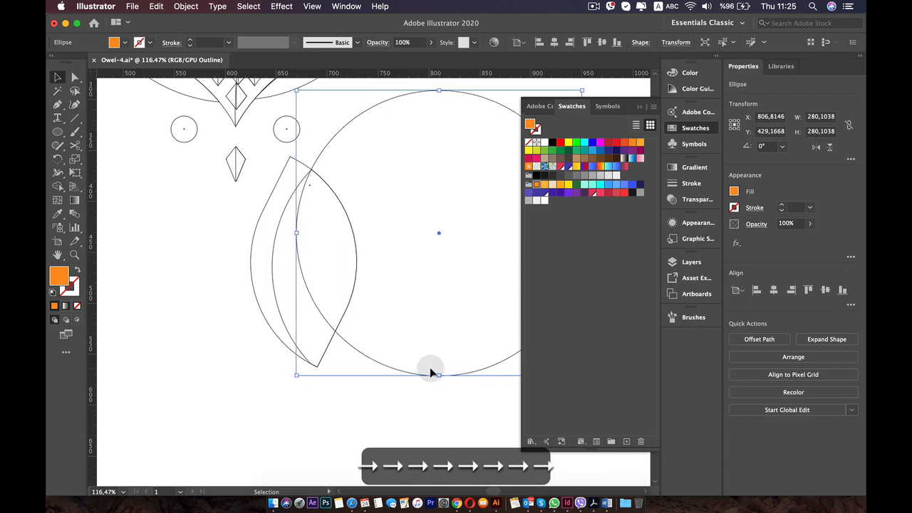
pyautogui.press('Down')
pyautogui.press('Down')
pyautogui.press('Down')
pyautogui.press('Down')
pyautogui.press('Down')
pyautogui.press('Down')
pyautogui.press('Down')
pyautogui.press('Down')
pyautogui.press('Down')
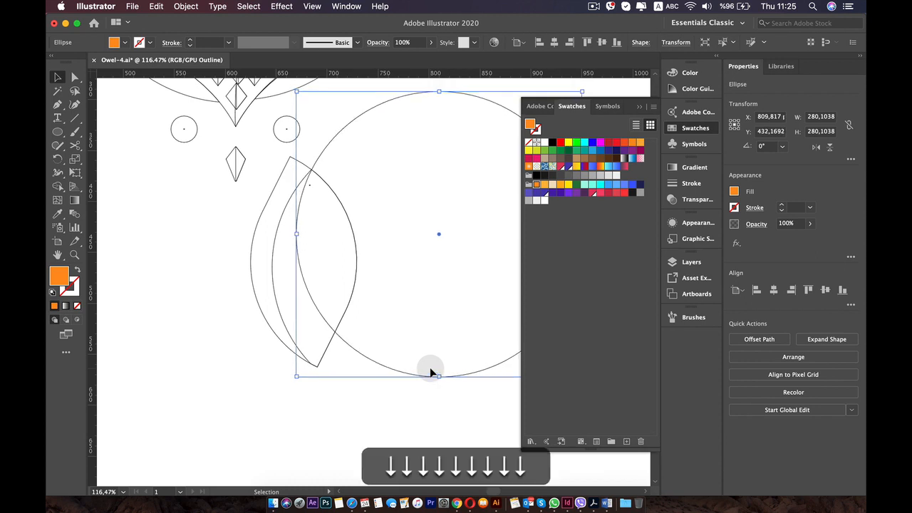
pyautogui.scroll(5, 431, 368)
pyautogui.press('space')
pyautogui.moveTo(335, 91); pyautogui.dragTo(378, 323)
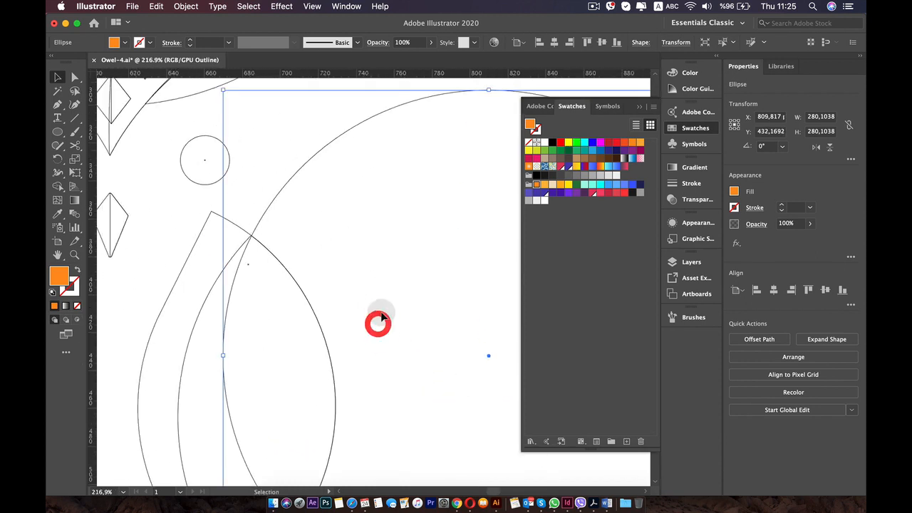
pyautogui.press('Left')
pyautogui.press('Right')
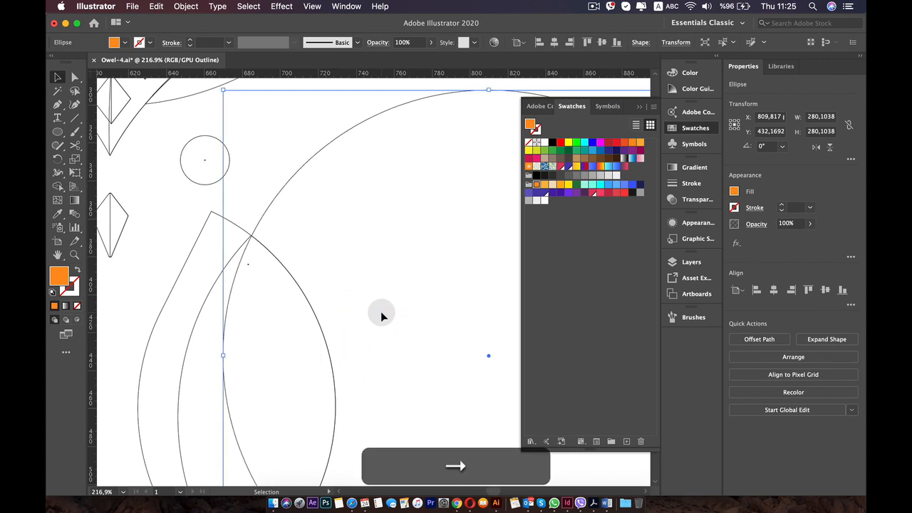
# Shrink the circle to about 262 px in diameter, nudge it about 6 px left and deselect it.
pyautogui.scroll(-5, 381, 316)
pyautogui.click(251, 291)
pyautogui.scroll(-4, 245, 285)
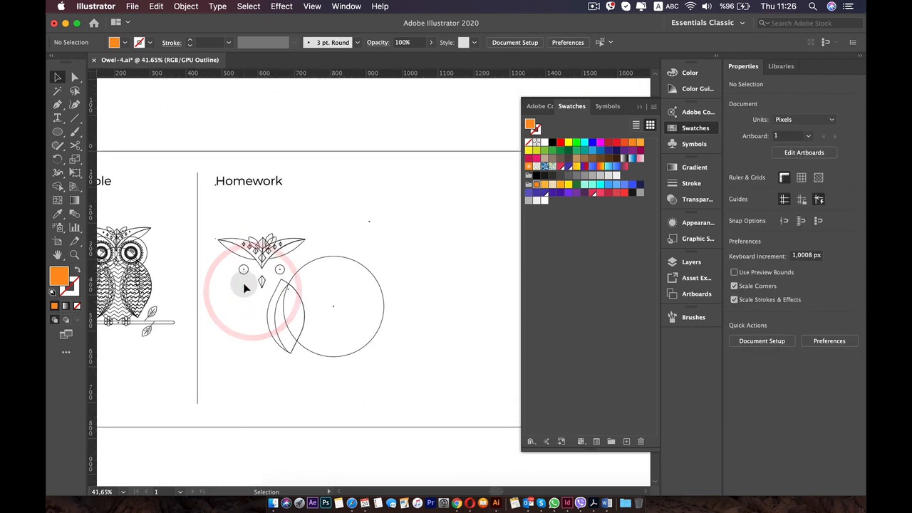
pyautogui.scroll(3, 243, 283)
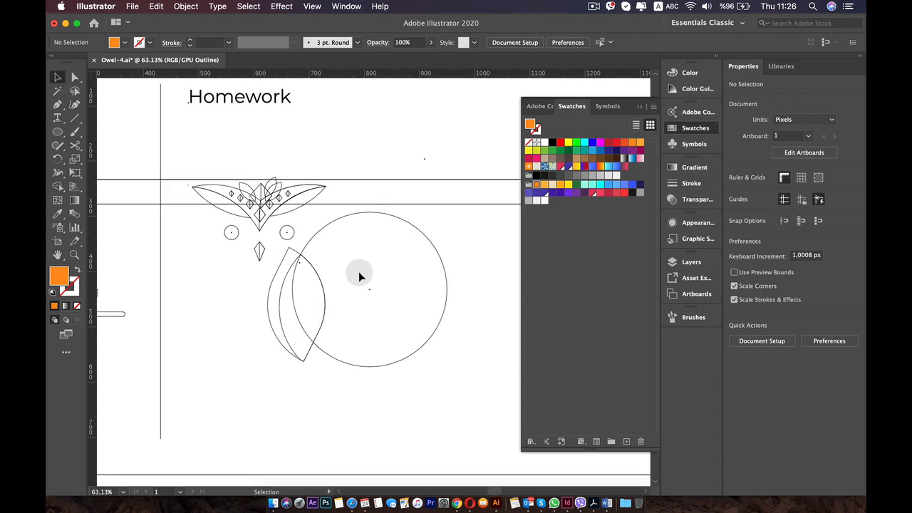
pyautogui.click(399, 359)
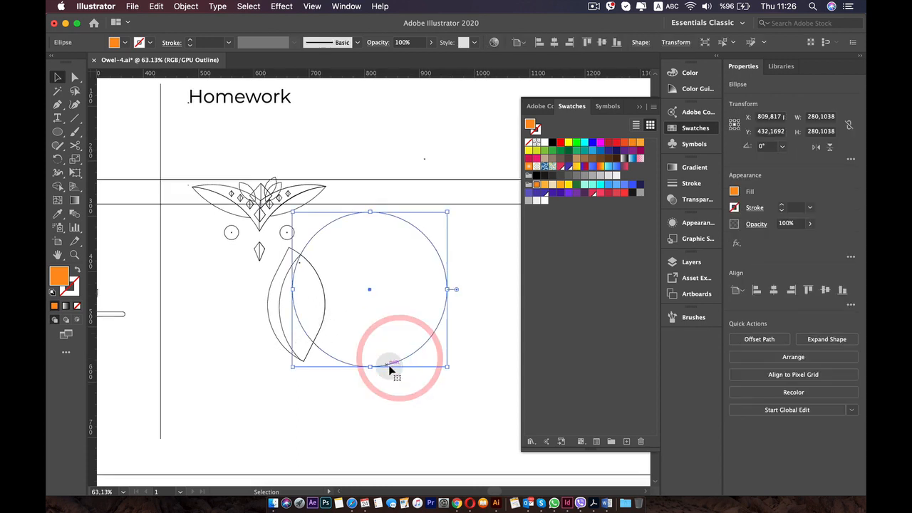
pyautogui.moveTo(370, 369); pyautogui.dragTo(369, 355)
pyautogui.press('Left')
pyautogui.press('Left')
pyautogui.press('Left')
pyautogui.press('Left')
pyautogui.press('Left')
pyautogui.press('Left')
pyautogui.press('Left')
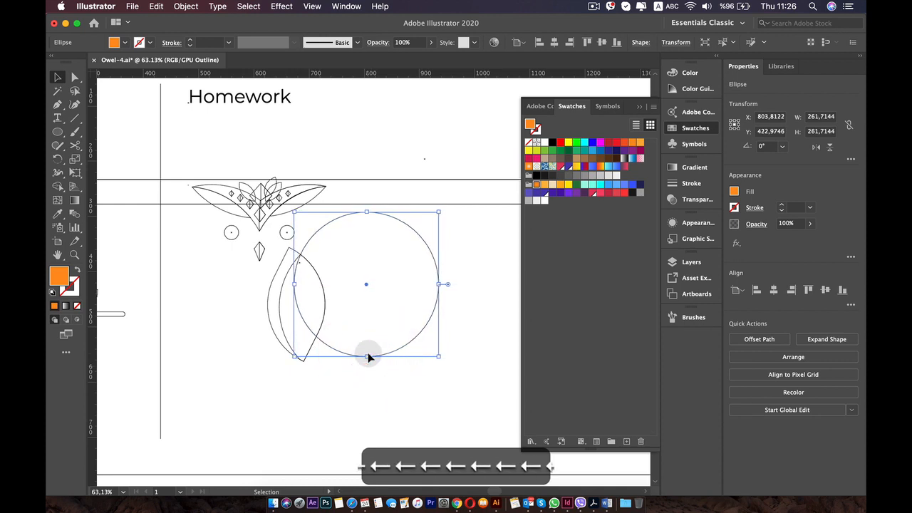
pyautogui.scroll(3, 368, 356)
pyautogui.scroll(2, 369, 356)
pyautogui.click(364, 417)
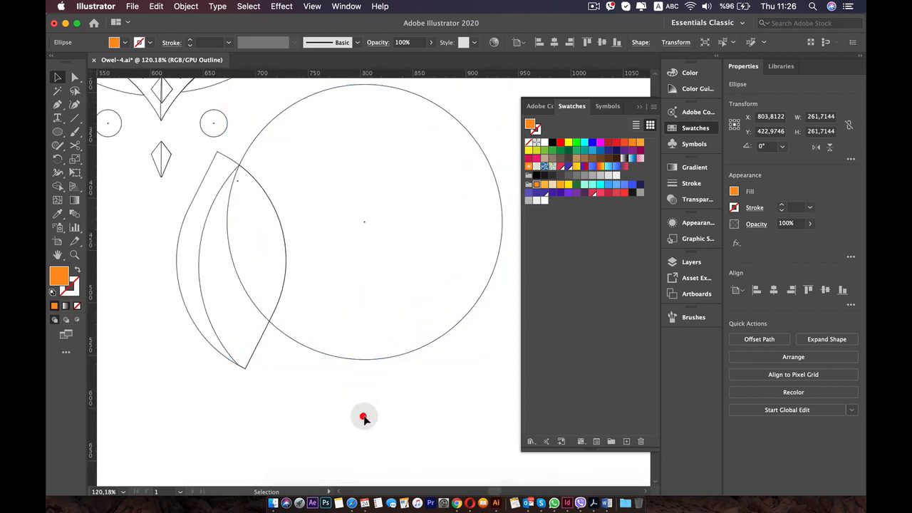
# Return to the full-colour preview and fill the circle with the light blue swatch.
pyautogui.click(281, 7)
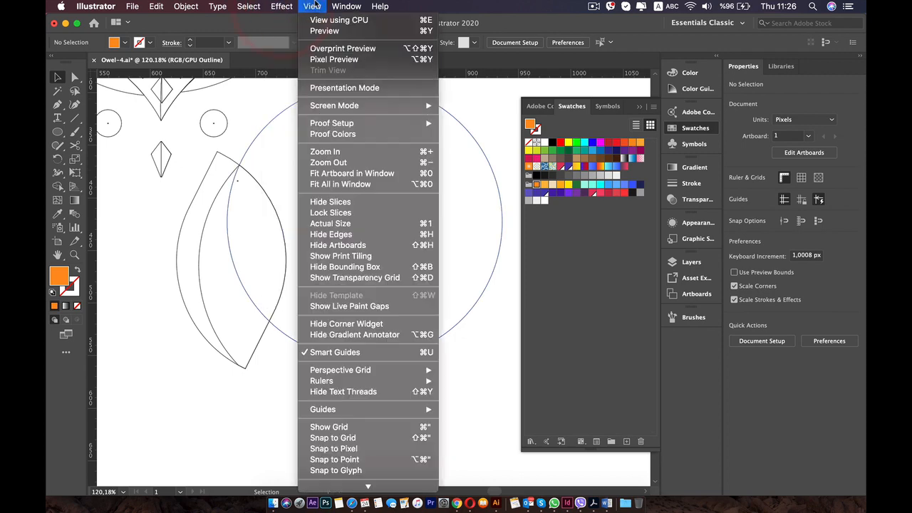
pyautogui.click(319, 33)
pyautogui.click(367, 226)
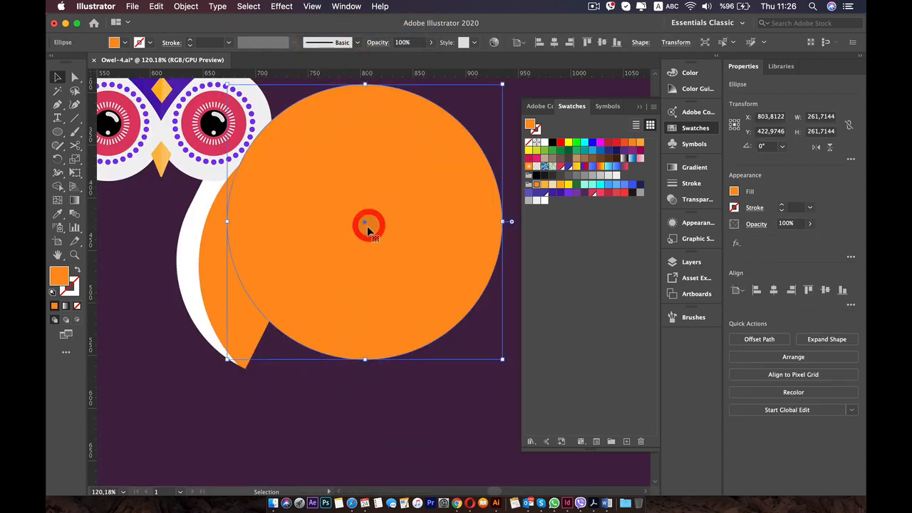
pyautogui.click(304, 443)
# Use the Shape Builder on the blue circle and the orange shape to remove the part of the circle outside the wing.
pyautogui.click(299, 262)
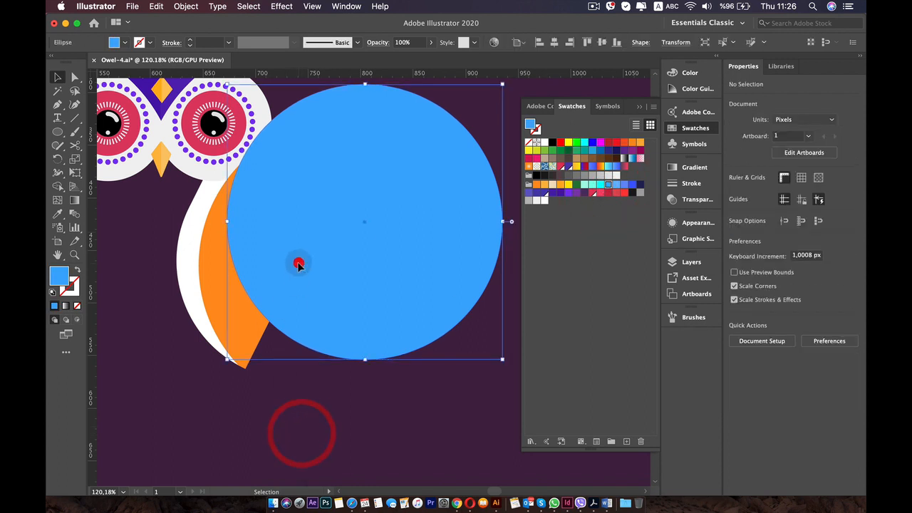
pyautogui.keyDown('shift'); pyautogui.click(215, 285); pyautogui.keyUp('shift')
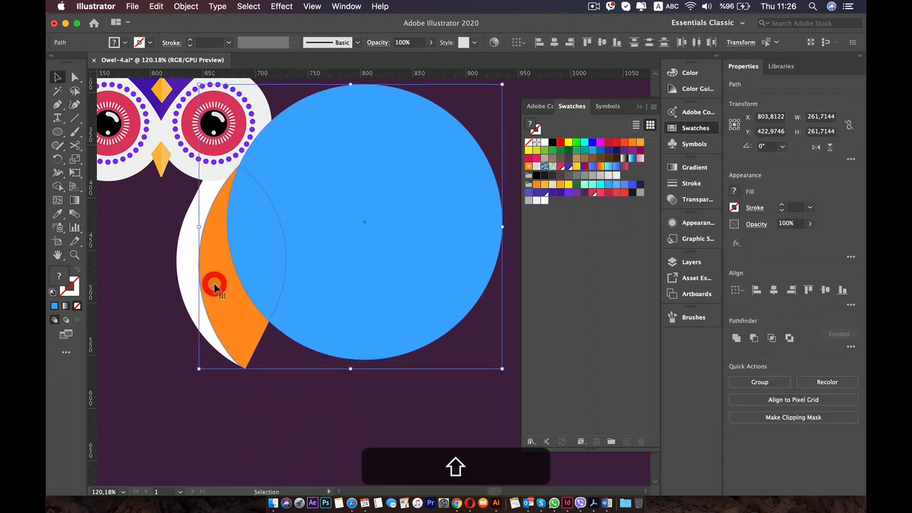
pyautogui.click(57, 185)
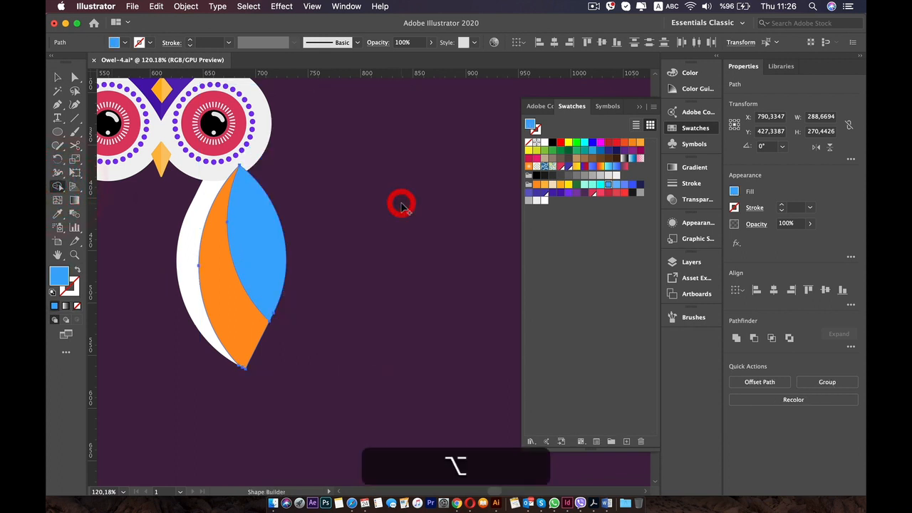
pyautogui.press('v')
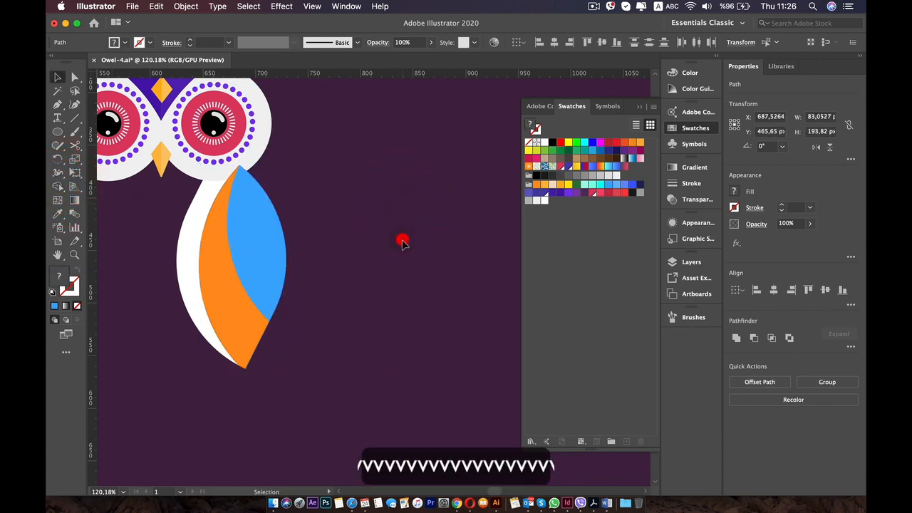
pyautogui.click(403, 242)
# Send the orange and blue wing shapes backward until they lie behind the owl's eye, and deselect them.
pyautogui.scroll(-5, 403, 245)
pyautogui.moveTo(406, 326); pyautogui.dragTo(413, 334)
pyautogui.scroll(6, 393, 284)
pyautogui.click(300, 231)
pyautogui.keyDown('shift'); pyautogui.click(337, 226); pyautogui.keyUp('shift')
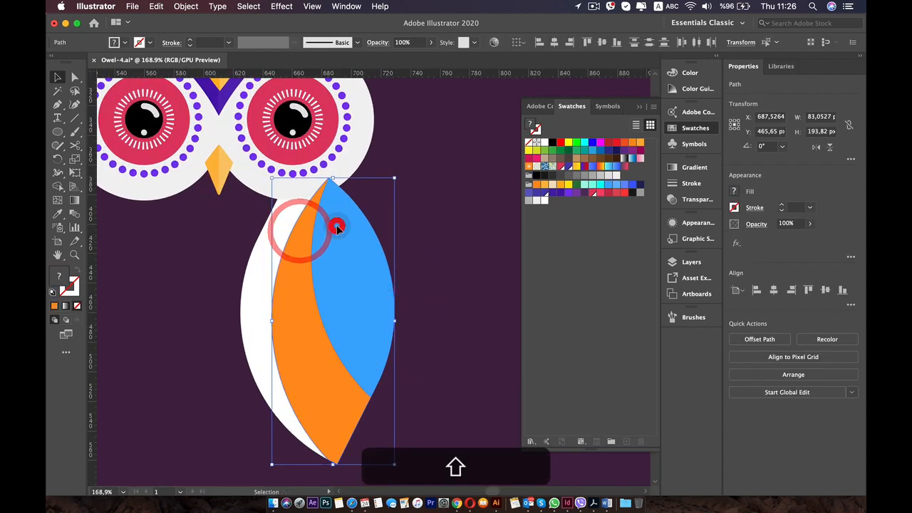
pyautogui.press('a')
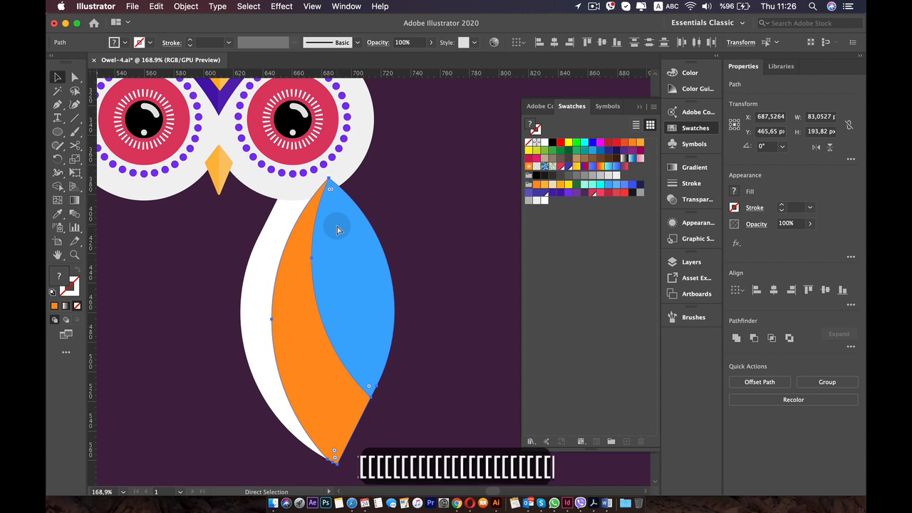
pyautogui.press('super+bracketleft')
pyautogui.press('super+bracketleft')
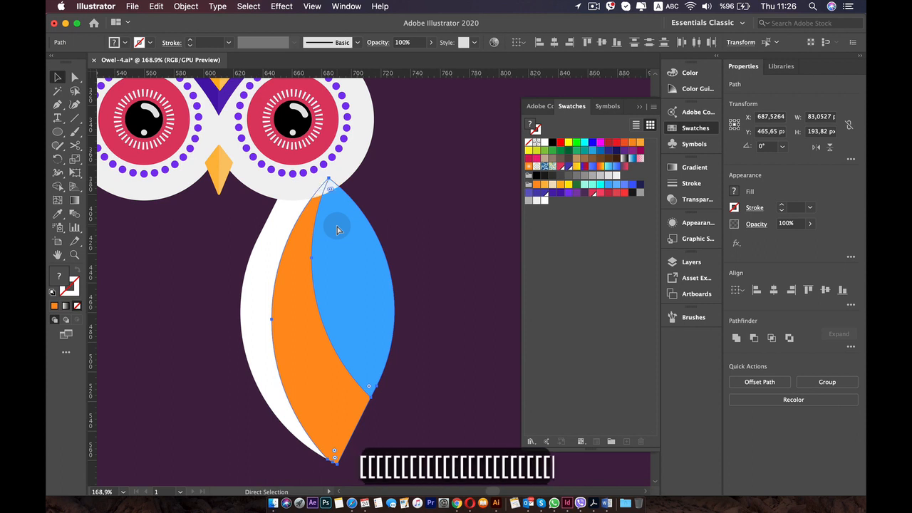
pyautogui.click(404, 173)
pyautogui.scroll(-3, 418, 172)
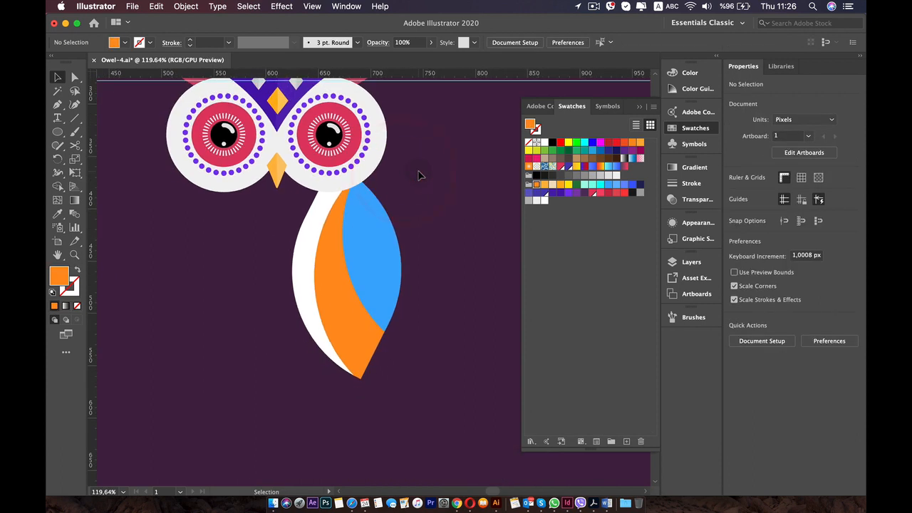
pyautogui.moveTo(421, 175); pyautogui.dragTo(458, 198)
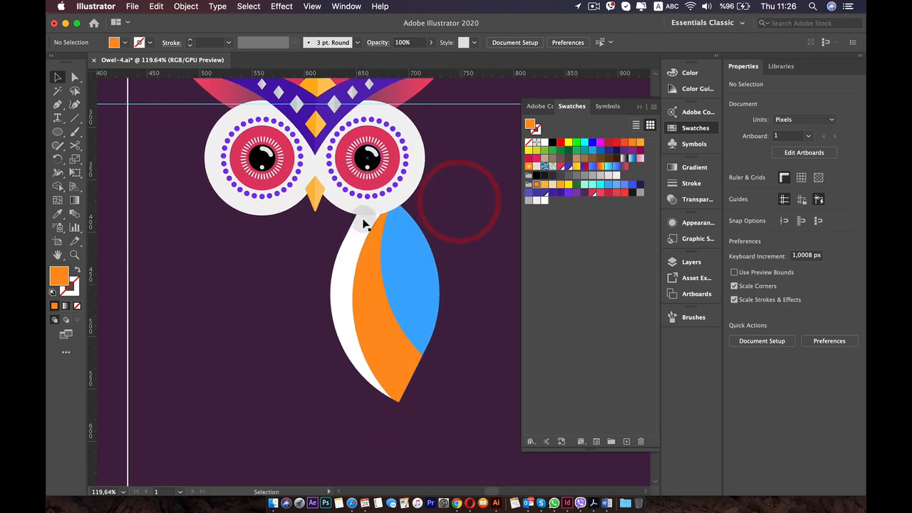
# Copy the yellow diamond from the owl's forehead onto the middle of the wing's white stripe.
pyautogui.scroll(3, 300, 184)
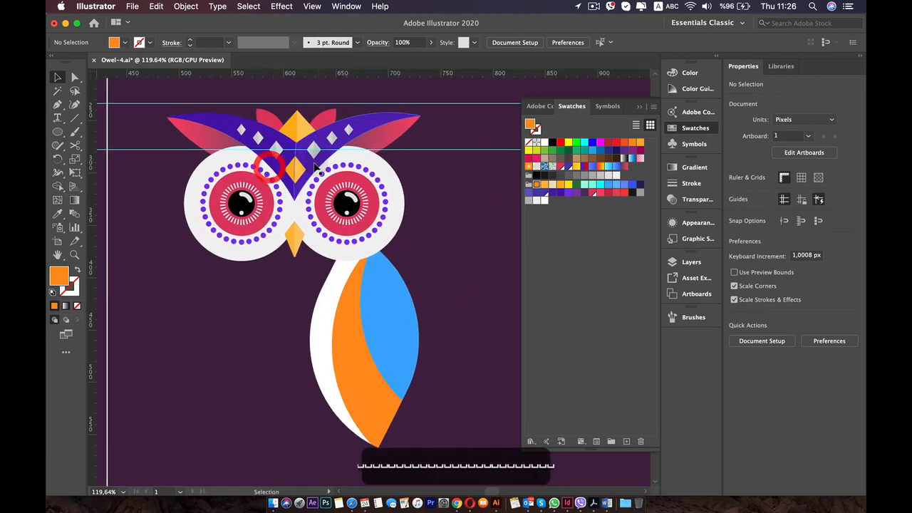
pyautogui.click(295, 170)
pyautogui.press('super')
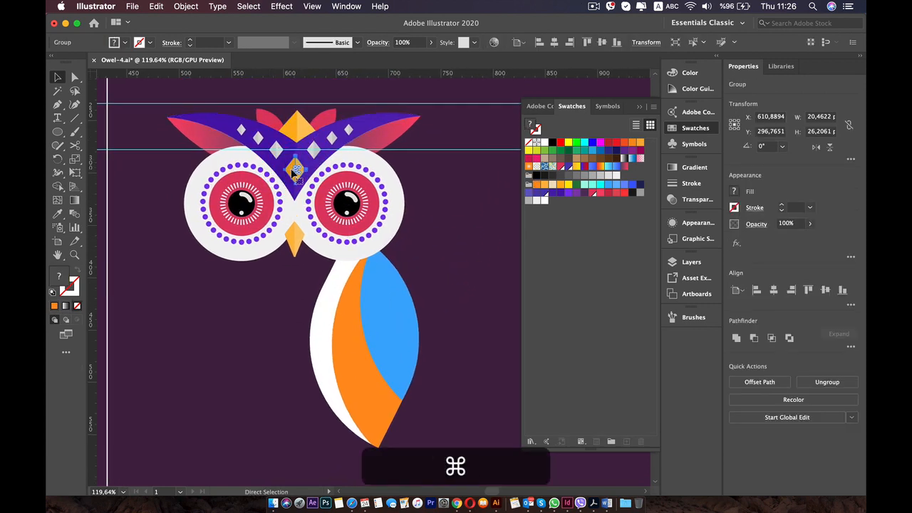
pyautogui.moveTo(293, 172); pyautogui.dragTo(320, 337)
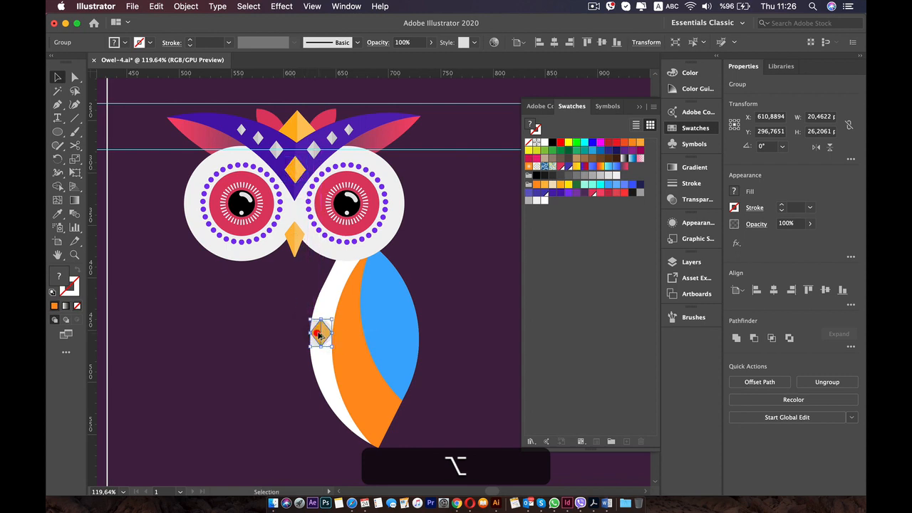
pyautogui.scroll(-5, 290, 346)
pyautogui.moveTo(262, 268); pyautogui.dragTo(149, 267)
pyautogui.scroll(4, 332, 240)
pyautogui.scroll(4, 325, 309)
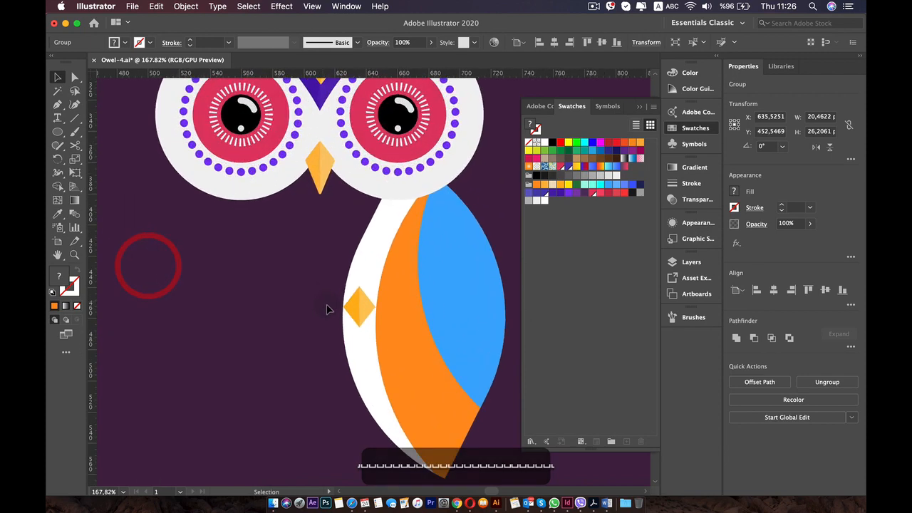
# Isolate the copied diamond's base path, recolour it with the pinkish-red swatch and exit isolation mode.
pyautogui.doubleClick(359, 307)
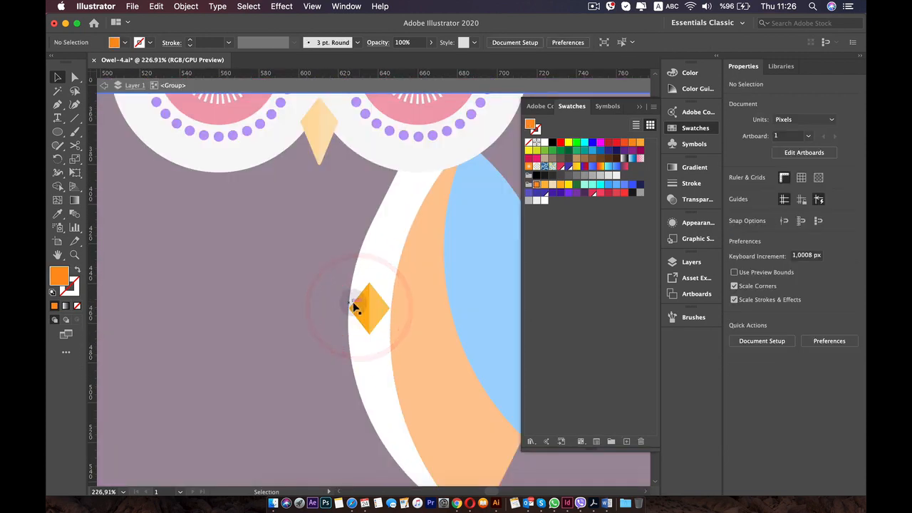
pyautogui.doubleClick(359, 305)
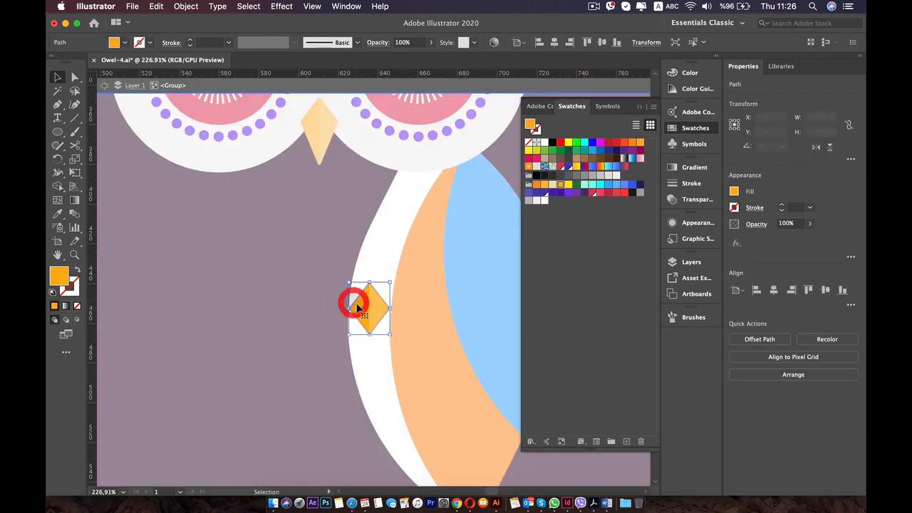
pyautogui.click(593, 194)
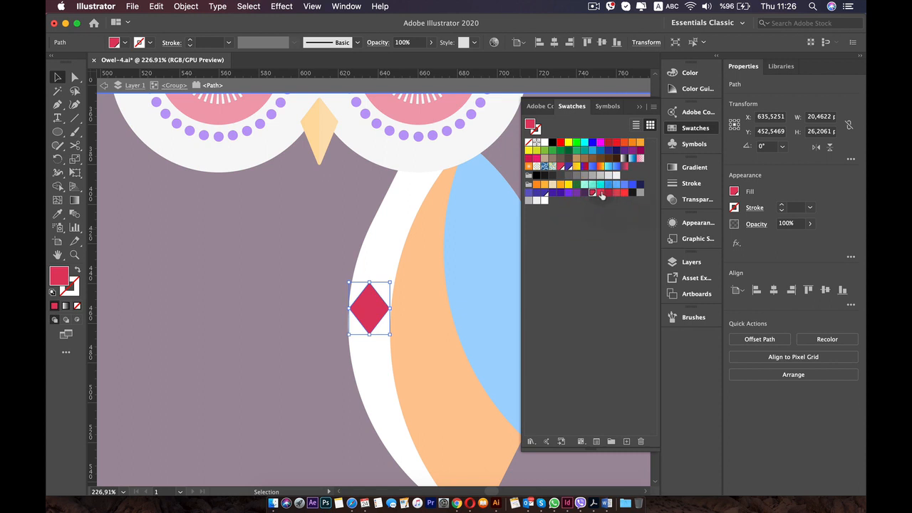
pyautogui.doubleClick(291, 226)
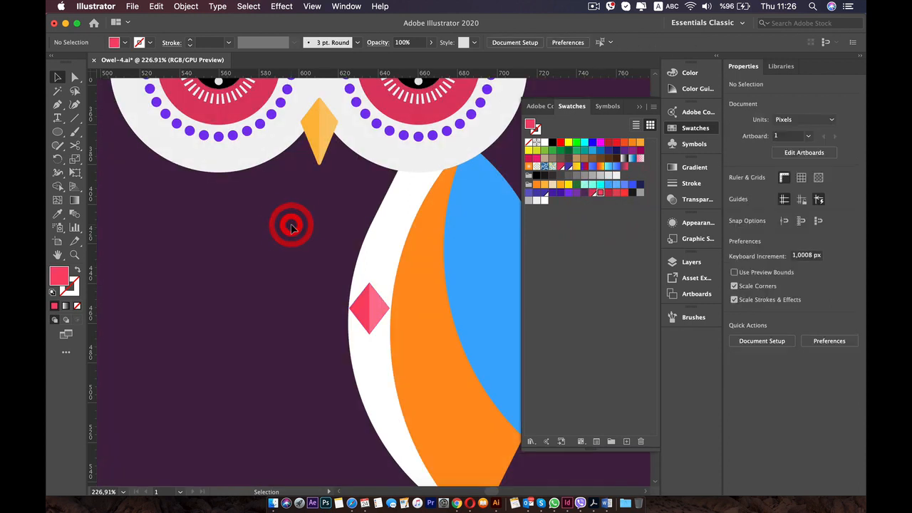
# Scale the pink diamond down to about 18 by 23 px and place a copy directly below it.
pyautogui.click(379, 305)
pyautogui.scroll(3, 391, 310)
pyautogui.moveTo(389, 272); pyautogui.dragTo(381, 279)
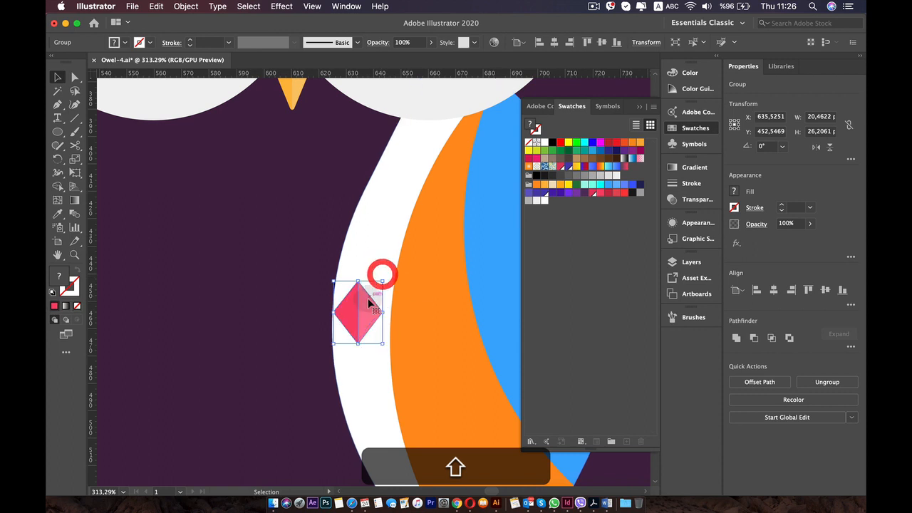
pyautogui.moveTo(361, 303); pyautogui.dragTo(333, 325)
pyautogui.click(371, 302)
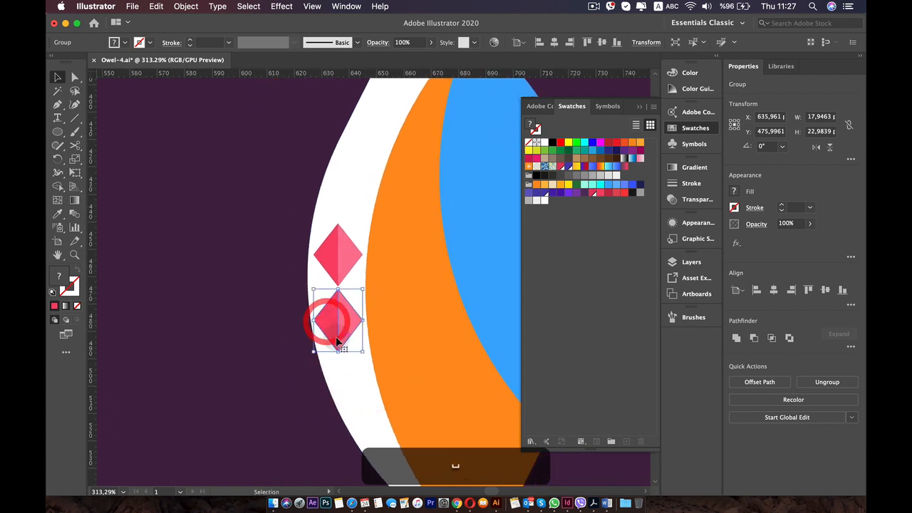
# Isolate the lower diamond's base path, fill it with the dark navy swatch and exit isolation mode.
pyautogui.scroll(2, 338, 342)
pyautogui.doubleClick(326, 310)
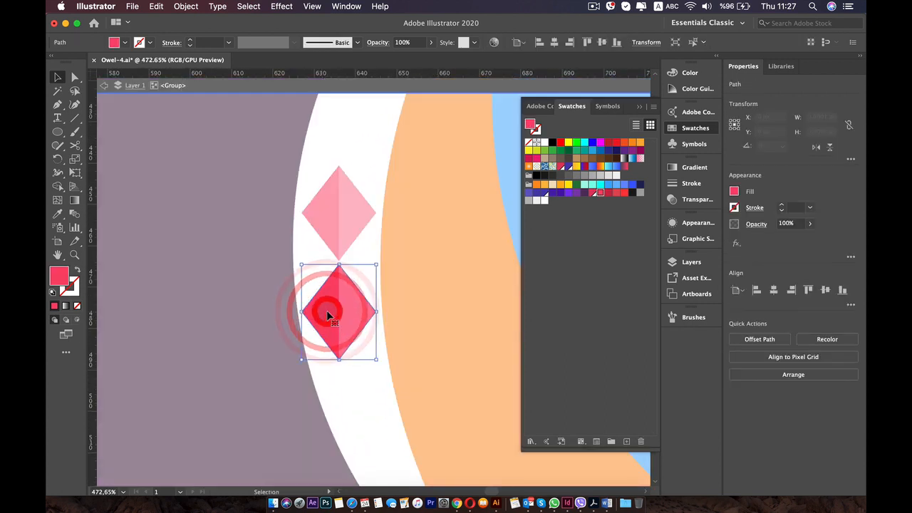
pyautogui.doubleClick(328, 309)
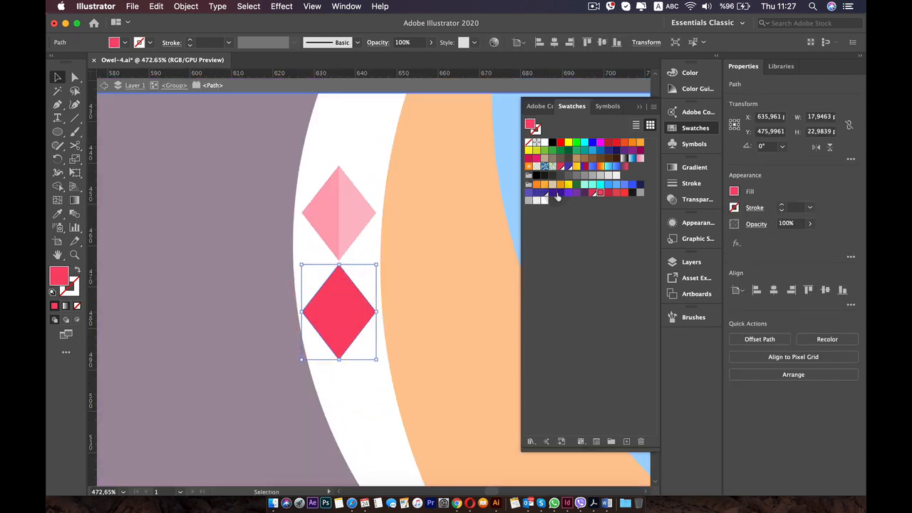
pyautogui.click(640, 185)
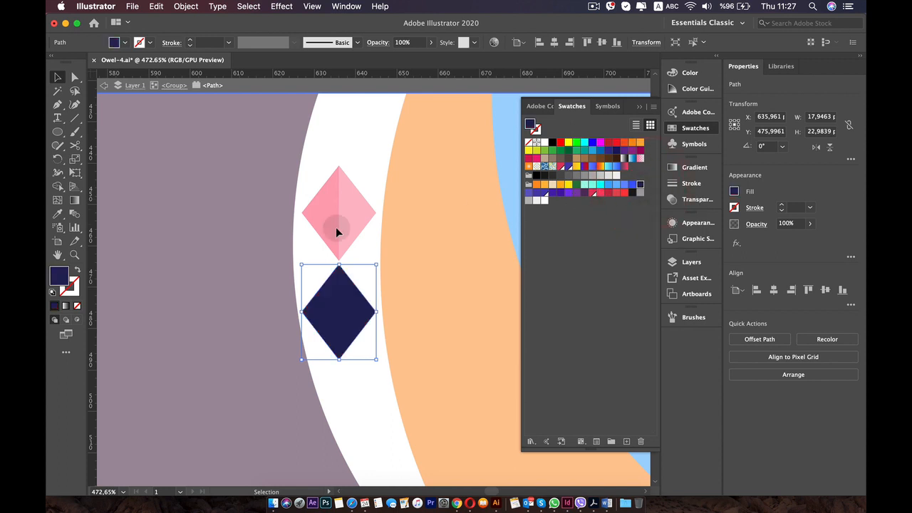
pyautogui.doubleClick(248, 220)
pyautogui.scroll(-3, 249, 219)
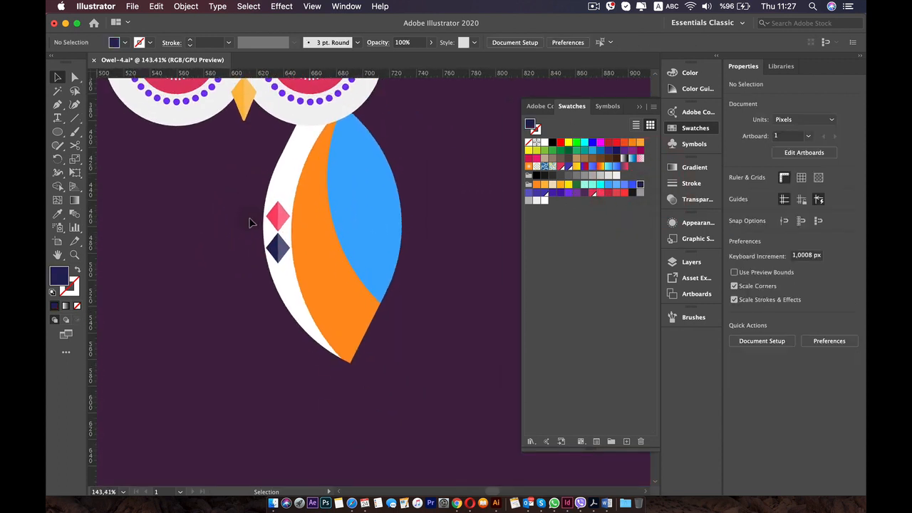
# Move the navy diamond up about 1 px so its upper tip meets the pink diamond's lower tip.
pyautogui.scroll(2, 249, 221)
pyautogui.click(322, 307)
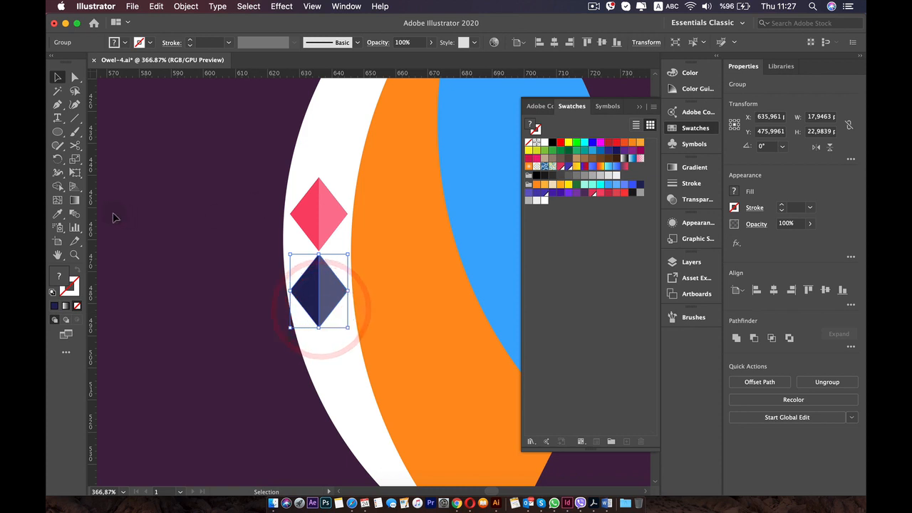
pyautogui.scroll(2, 121, 219)
pyautogui.click(249, 216)
pyautogui.scroll(1, 366, 295)
pyautogui.click(440, 330)
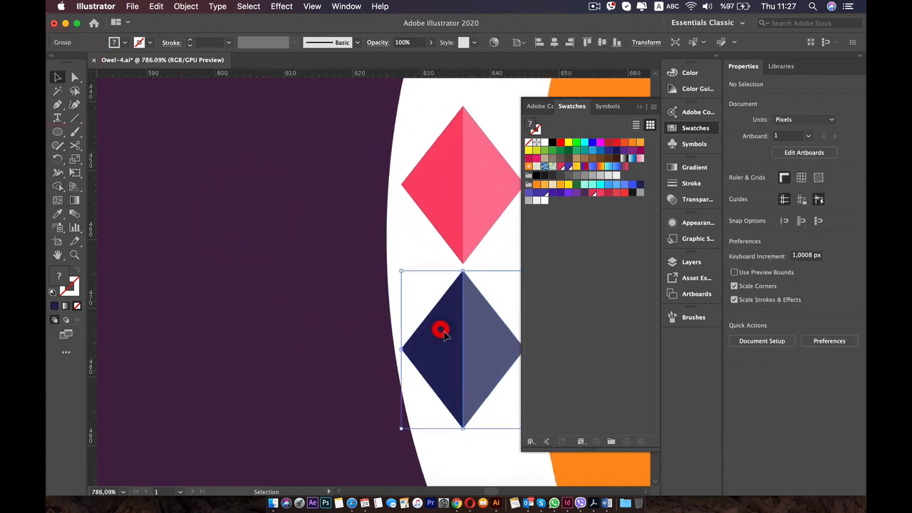
pyautogui.press('space')
pyautogui.moveTo(441, 329); pyautogui.dragTo(281, 320)
pyautogui.scroll(-1, 281, 320)
pyautogui.scroll(-3, 281, 328)
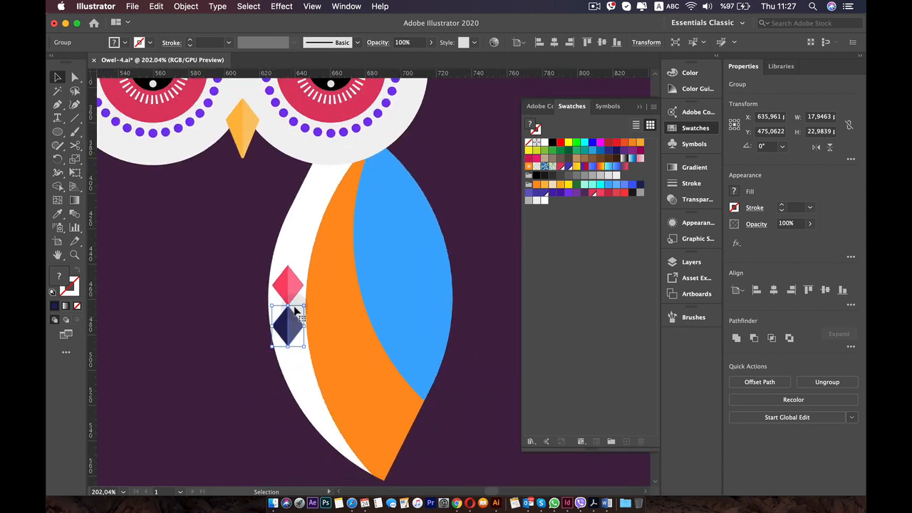
# Place a copy of the navy diamond above the pink one, adjusting it so their tips meet.
pyautogui.press('alt')
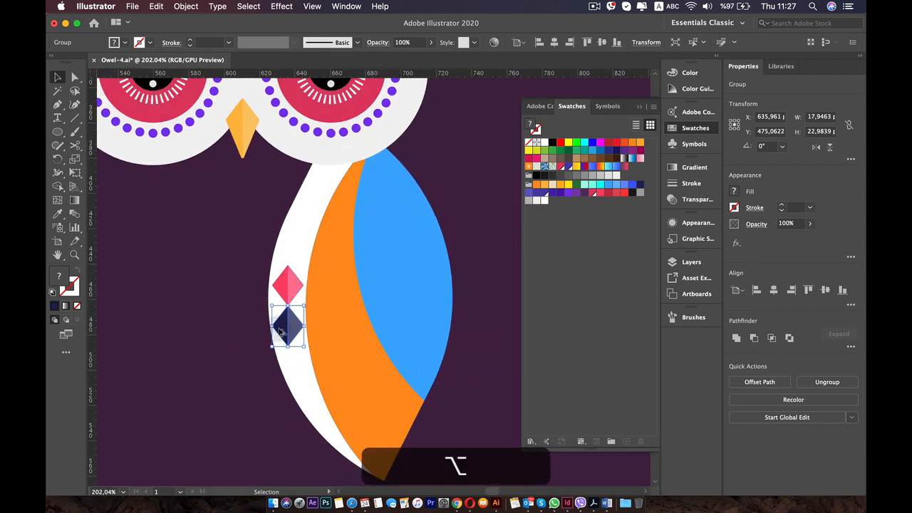
pyautogui.moveTo(280, 329); pyautogui.dragTo(271, 270)
pyautogui.scroll(5, 284, 245)
pyautogui.click(288, 250)
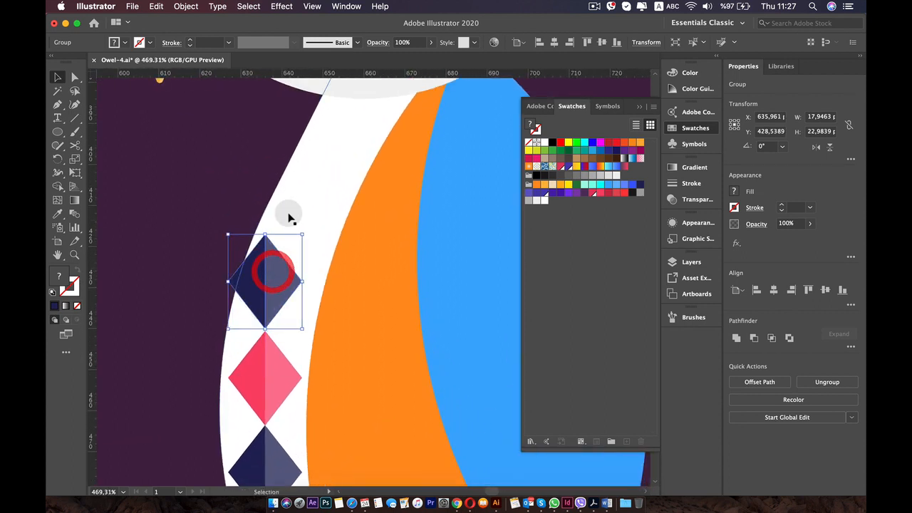
pyautogui.scroll(6, 285, 280)
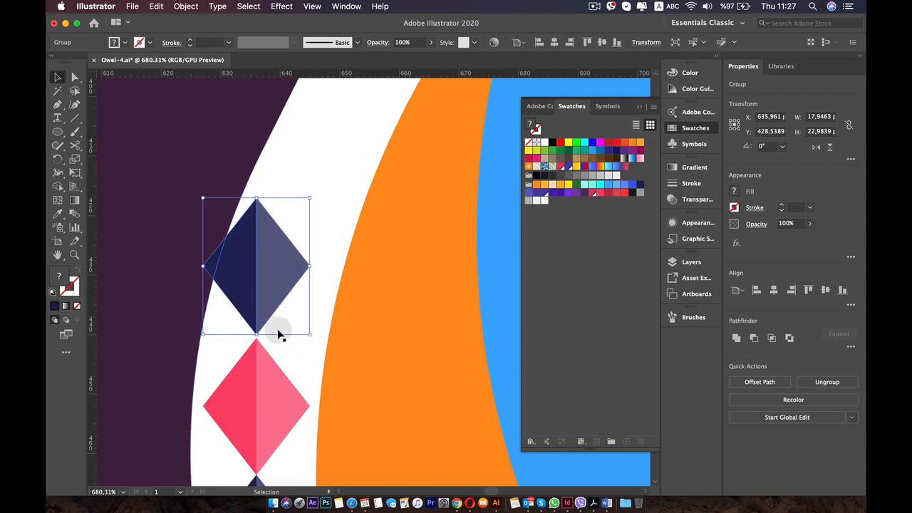
pyautogui.moveTo(253, 283); pyautogui.dragTo(253, 285)
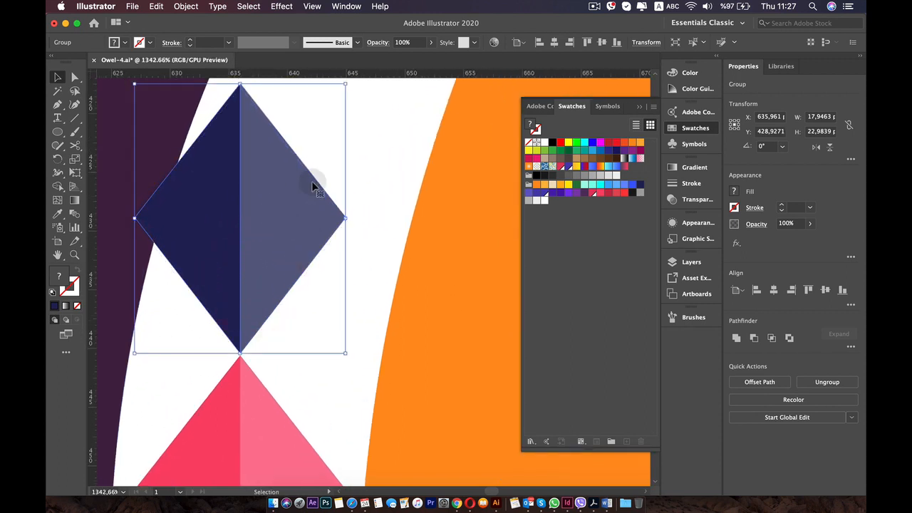
pyautogui.moveTo(251, 231); pyautogui.dragTo(252, 233)
# Rotate the upper navy diamond about 18° clockwise around its lower tip to follow the stripe's curve, and deselect it.
pyautogui.click(59, 157)
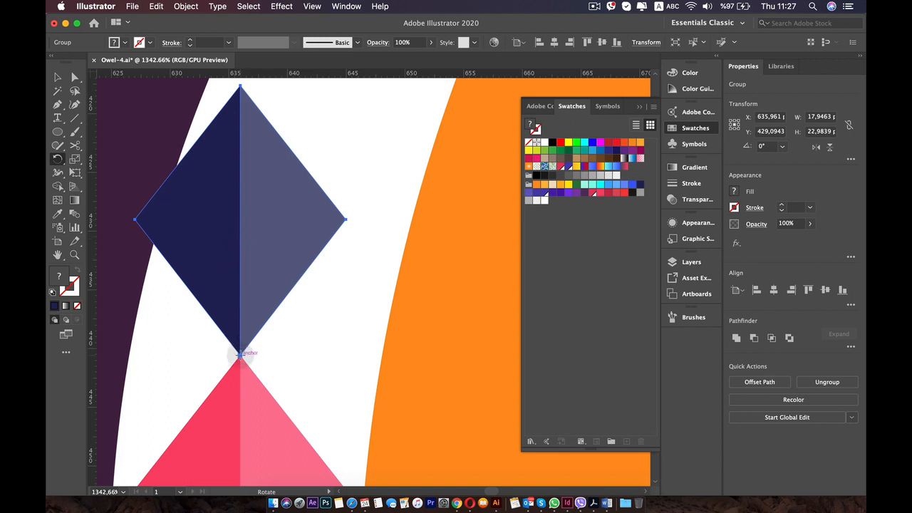
pyautogui.click(240, 353)
pyautogui.moveTo(241, 92); pyautogui.dragTo(320, 109)
pyautogui.scroll(-4, 315, 113)
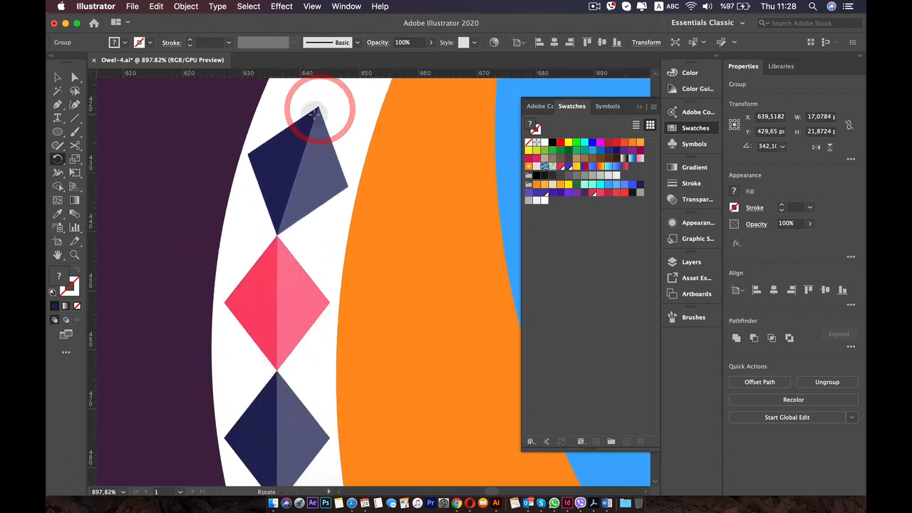
pyautogui.scroll(-4, 315, 112)
pyautogui.scroll(3, 261, 206)
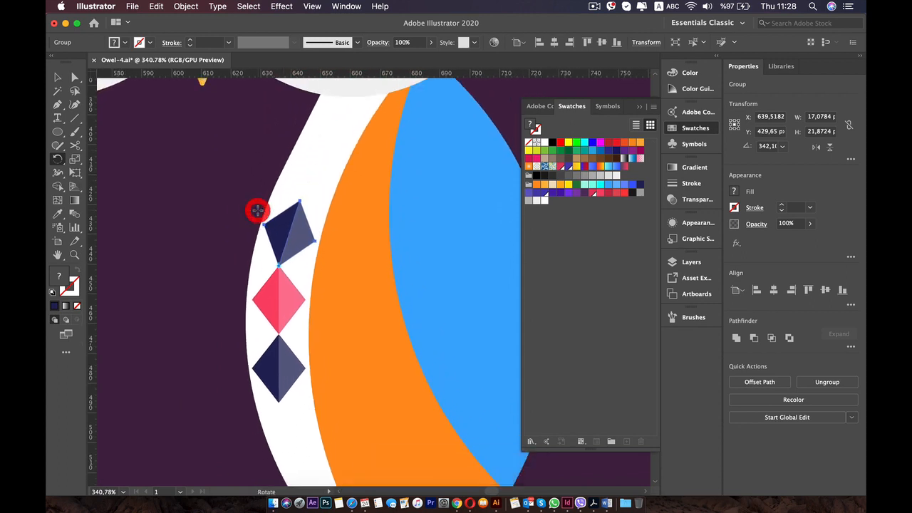
pyautogui.moveTo(257, 211); pyautogui.dragTo(244, 204)
pyautogui.press('v')
pyautogui.click(203, 176)
pyautogui.scroll(-3, 203, 196)
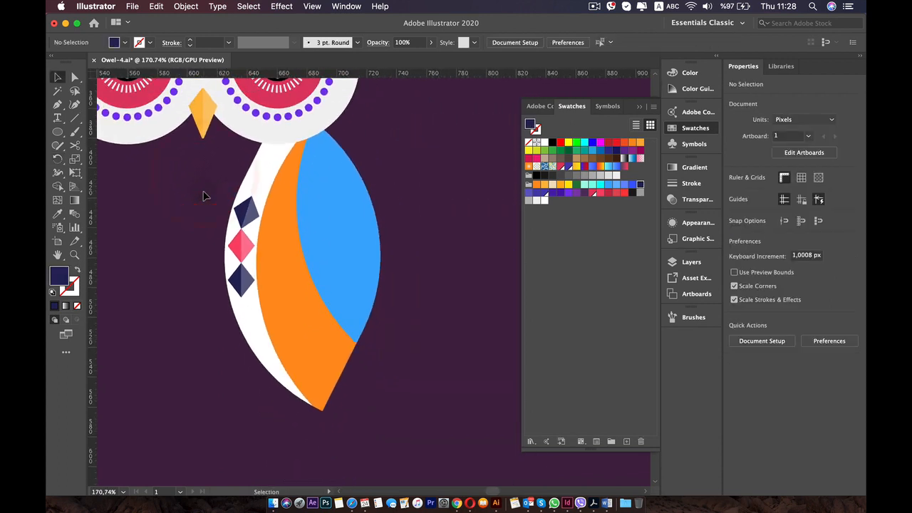
# Rotate the lower navy diamond about 2.3° counterclockwise around its upper tip to follow the white stripe.
pyautogui.scroll(4, 203, 196)
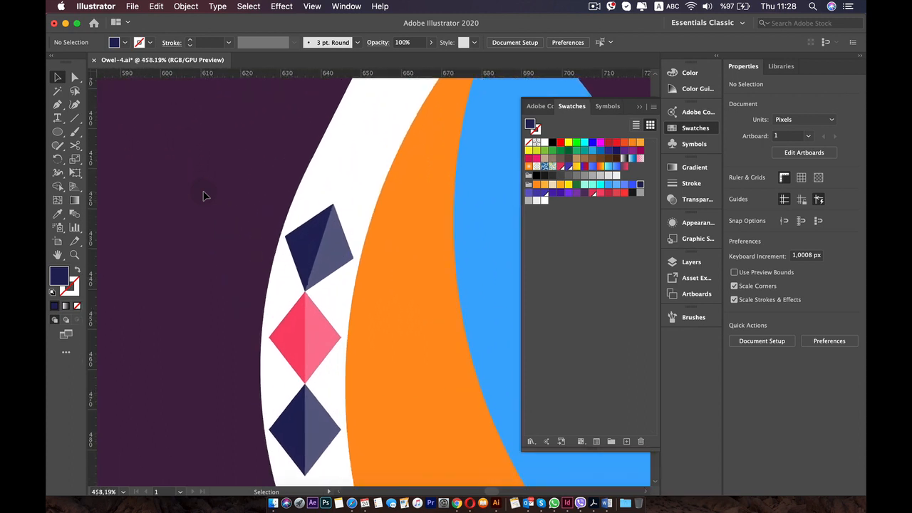
pyautogui.scroll(1, 202, 195)
pyautogui.scroll(-1, 197, 204)
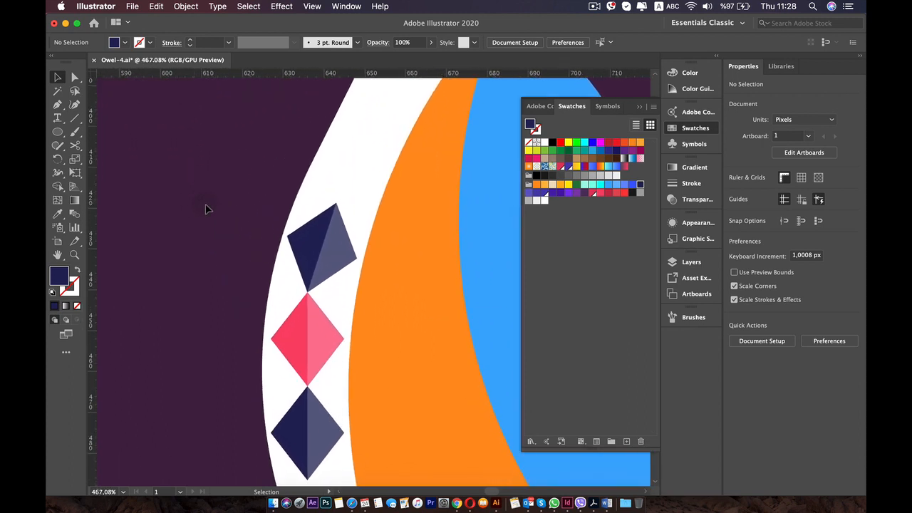
pyautogui.scroll(1, 206, 209)
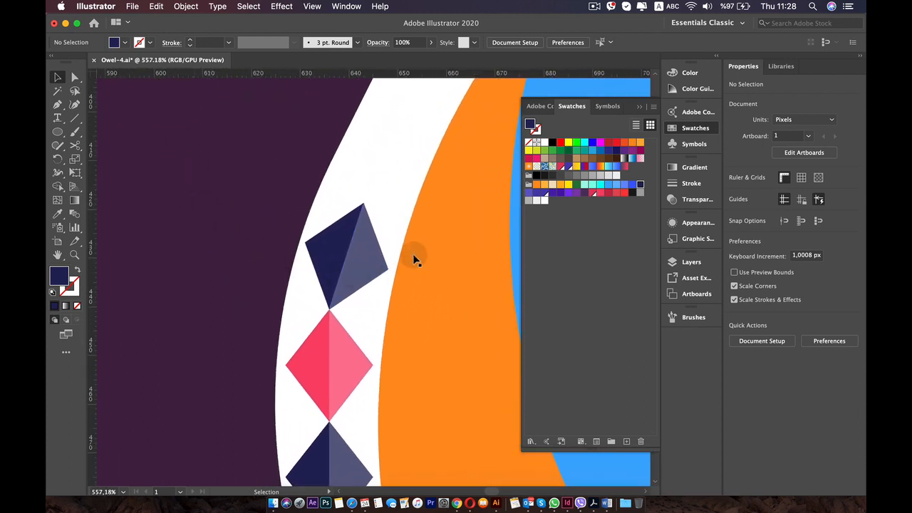
pyautogui.click(362, 226)
pyautogui.scroll(-4, 362, 226)
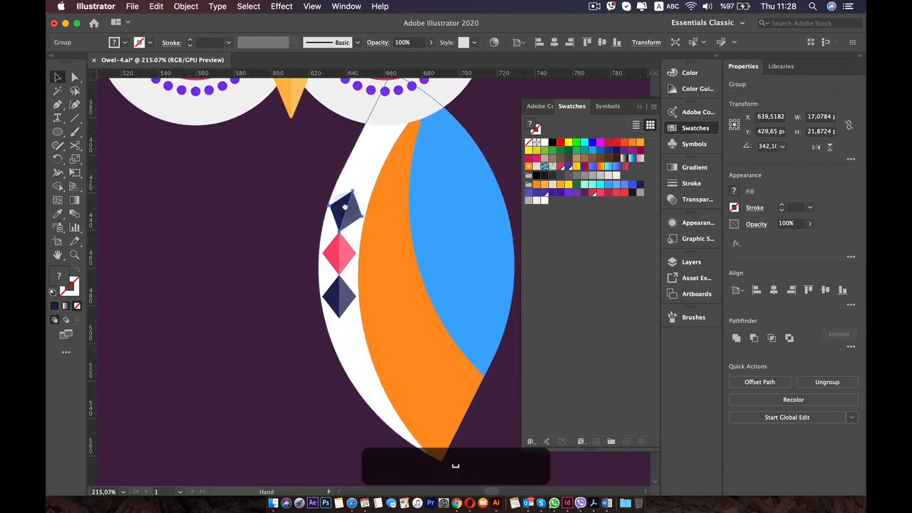
pyautogui.moveTo(344, 207); pyautogui.dragTo(307, 145)
pyautogui.scroll(4, 306, 228)
pyautogui.click(269, 211)
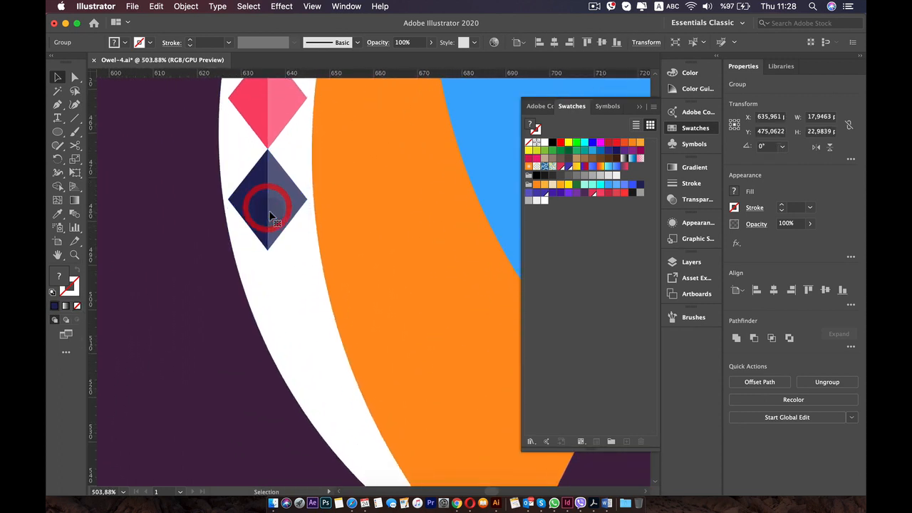
pyautogui.scroll(2, 269, 214)
pyautogui.press('r')
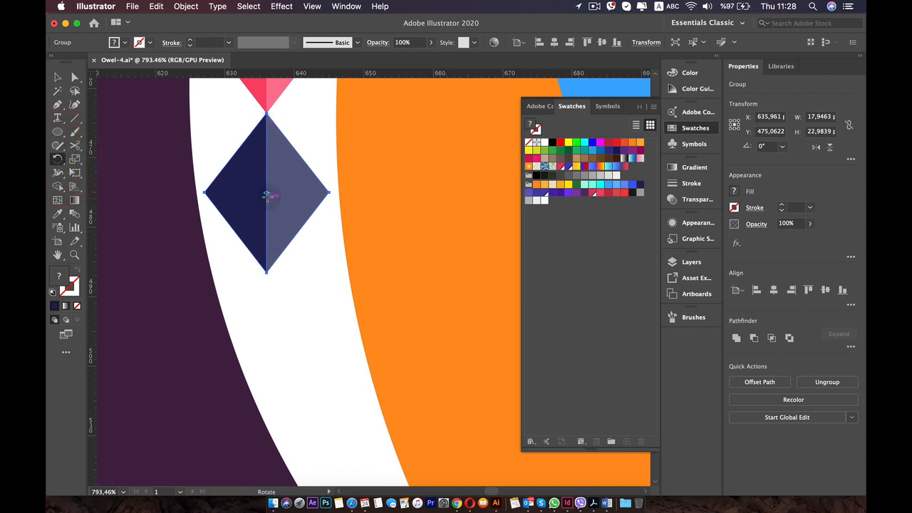
pyautogui.click(268, 272)
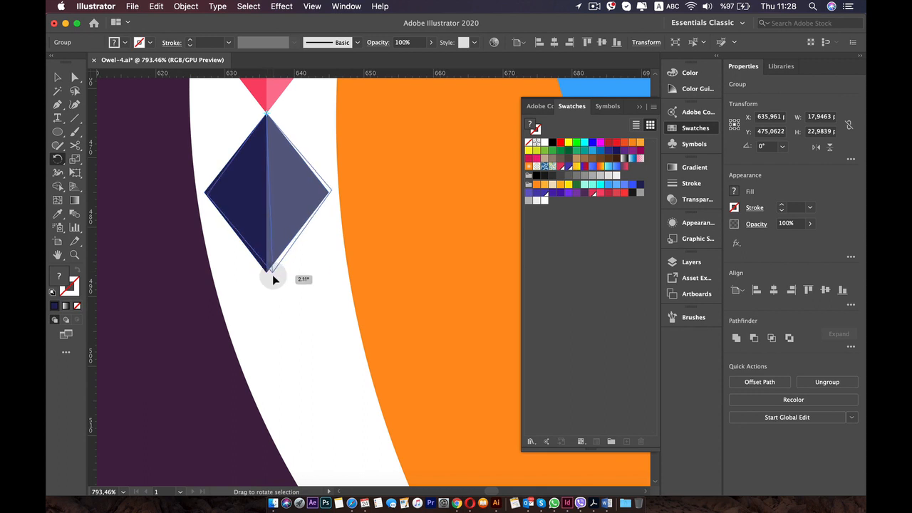
pyautogui.moveTo(272, 275); pyautogui.dragTo(272, 275)
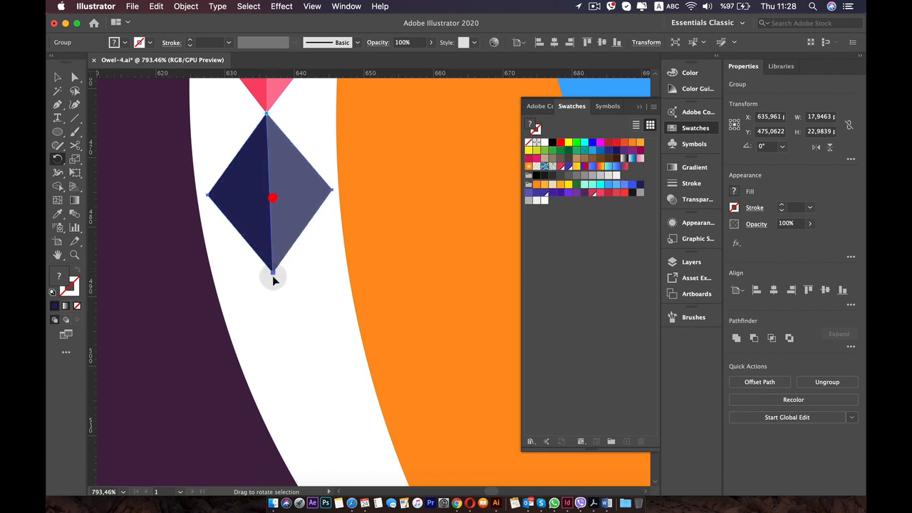
# Place a copy of the pink diamond below the lower navy one, with its upper tip on the navy diamond's lower tip.
pyautogui.press('v')
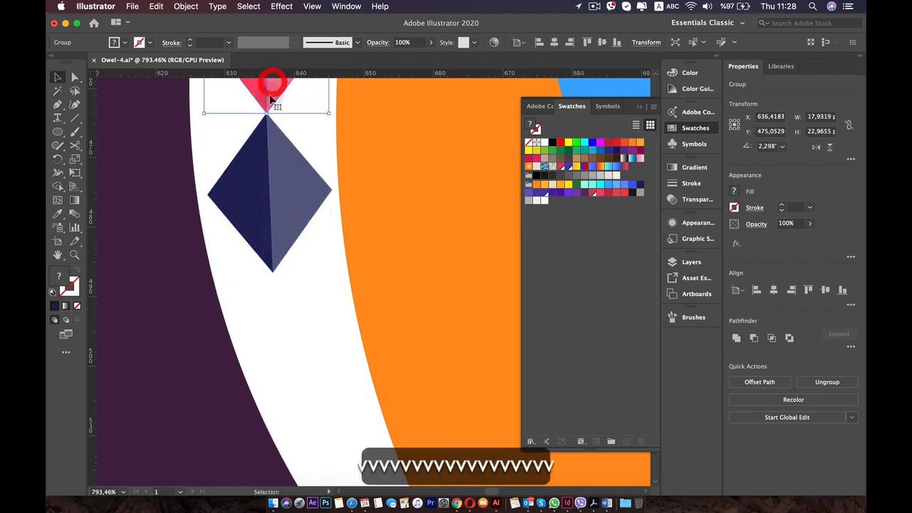
pyautogui.moveTo(265, 94); pyautogui.dragTo(269, 414)
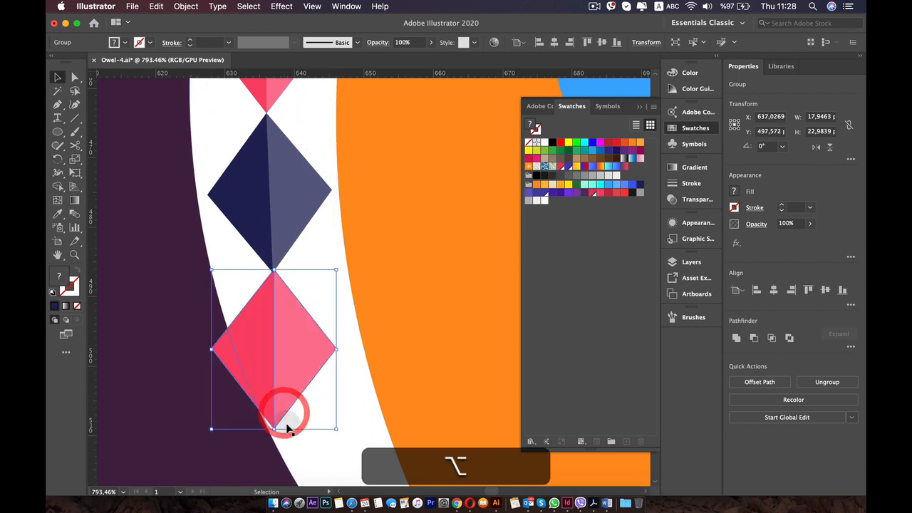
# Shrink the lowest pink diamond to about 16.2 by 20.7 px and move its upper tip onto the navy diamond's lower tip.
pyautogui.moveTo(331, 423); pyautogui.dragTo(322, 416)
pyautogui.moveTo(287, 343); pyautogui.dragTo(291, 345)
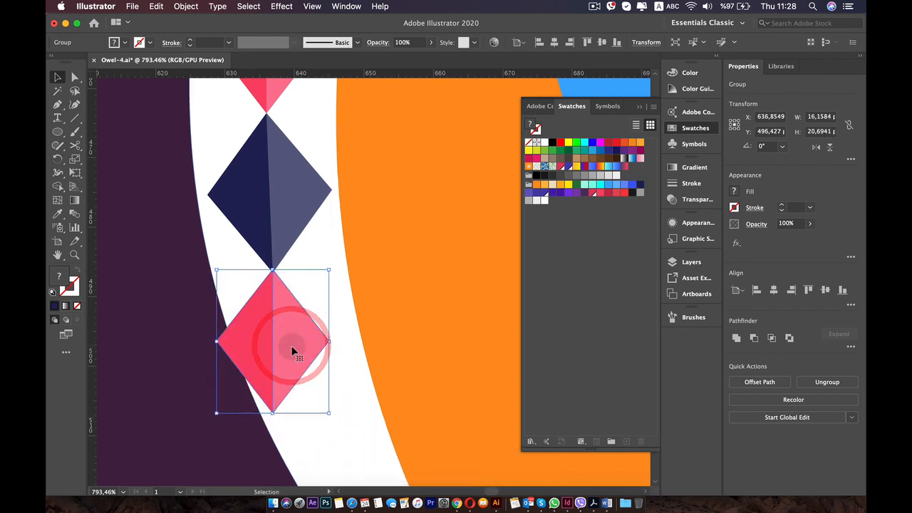
pyautogui.scroll(4, 291, 350)
pyautogui.moveTo(291, 307); pyautogui.dragTo(291, 310)
# Rotate the lowest pink diamond about 19.3° counterclockwise around its upper tip to follow the white stripe.
pyautogui.click(57, 158)
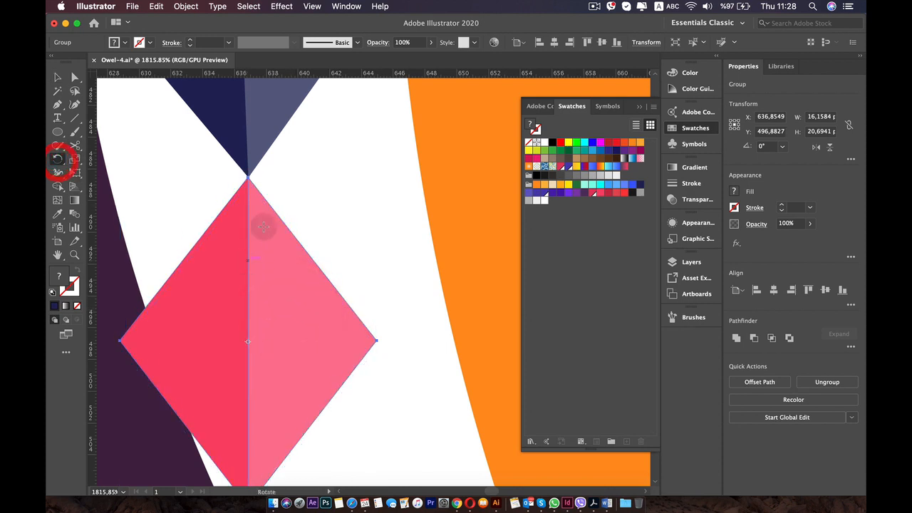
pyautogui.click(248, 178)
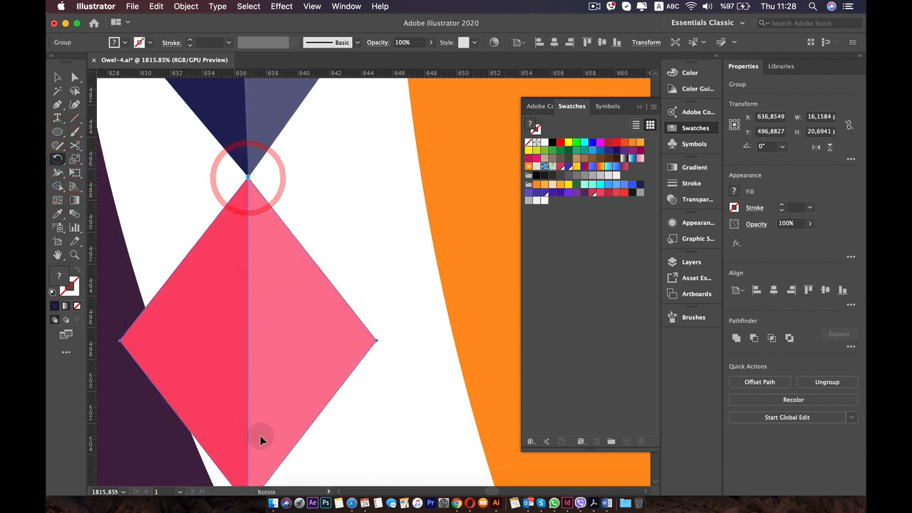
pyautogui.scroll(-1, 256, 432)
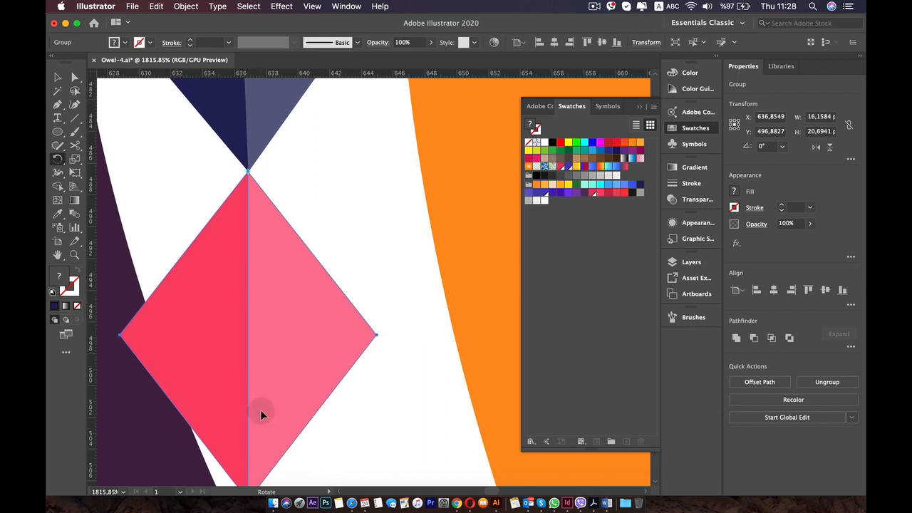
pyautogui.scroll(-1, 262, 411)
pyautogui.press('space')
pyautogui.moveTo(260, 409); pyautogui.dragTo(256, 332)
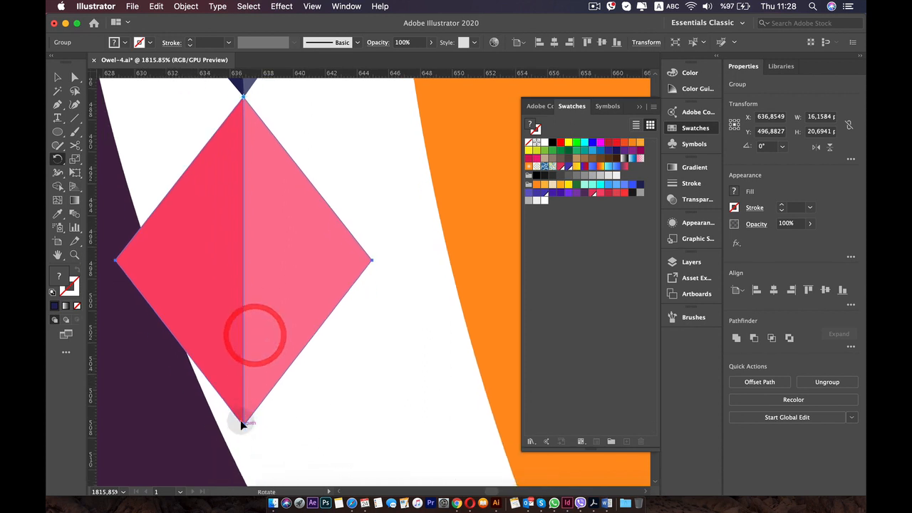
pyautogui.moveTo(244, 421); pyautogui.dragTo(353, 413)
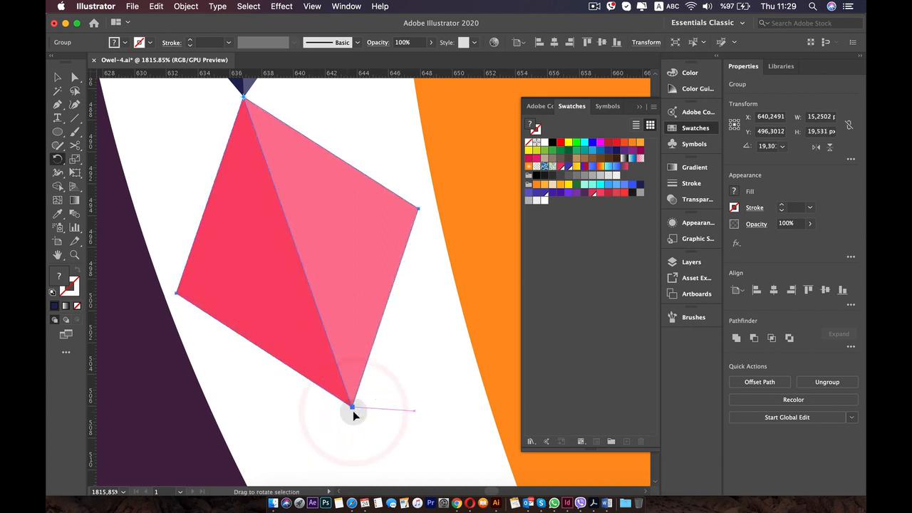
# Place a copy of the navy diamond below the rotated pink one, shrinking it to about 13.9 by 17.8 px so their tips meet.
pyautogui.scroll(-5, 352, 412)
pyautogui.press('v')
pyautogui.press('space')
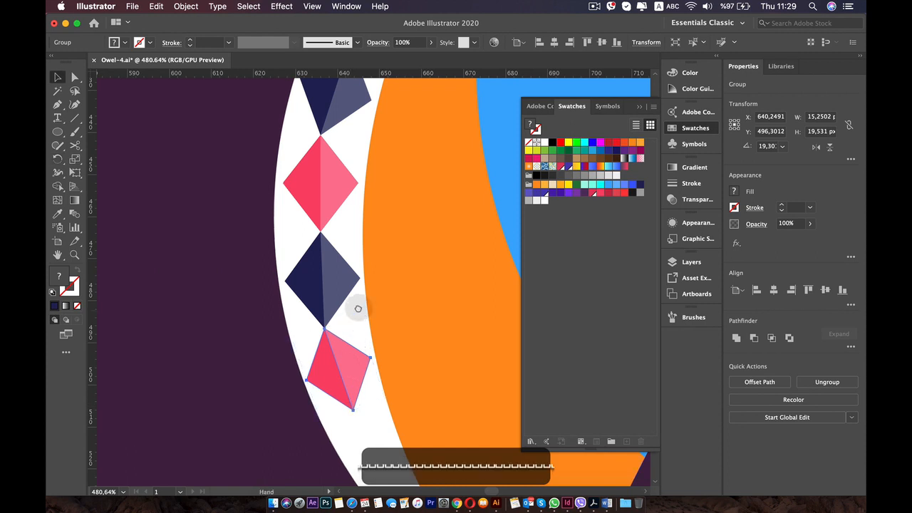
pyautogui.moveTo(360, 310); pyautogui.dragTo(306, 347)
pyautogui.click(274, 169)
pyautogui.scroll(5, 348, 382)
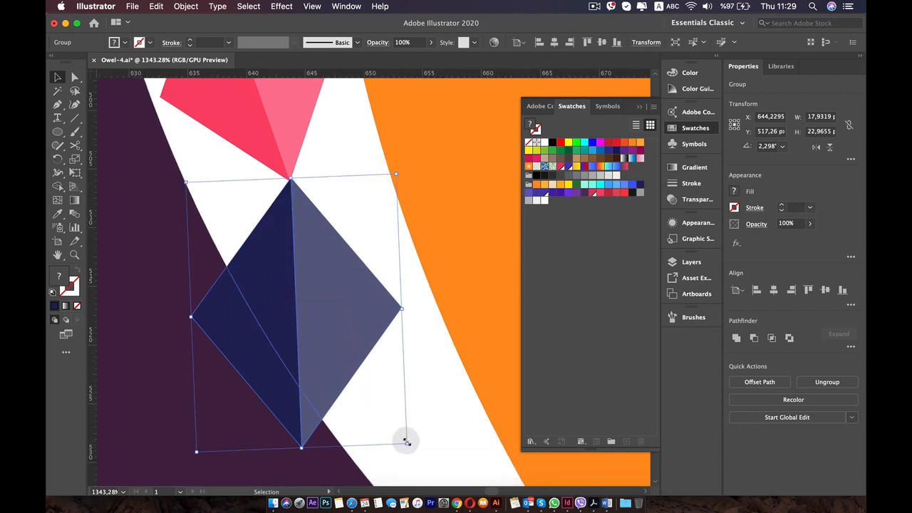
pyautogui.moveTo(406, 443); pyautogui.dragTo(367, 385)
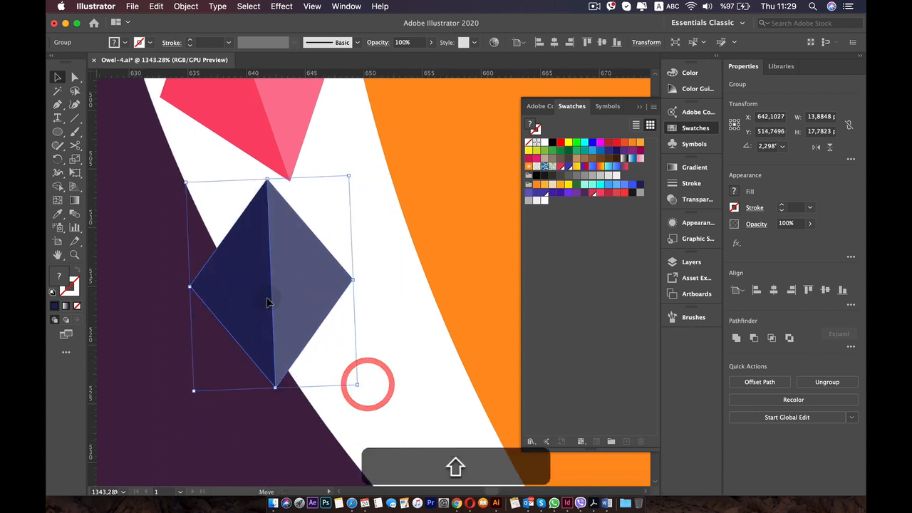
pyautogui.moveTo(267, 303)
pyautogui.mouseDown()
pyautogui.moveTo(291, 312)
pyautogui.moveTo(280, 295)
pyautogui.mouseUp()
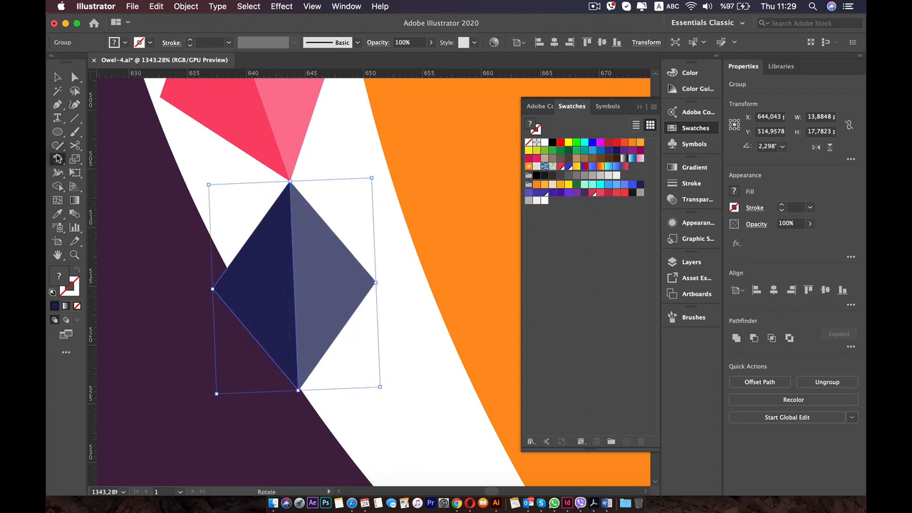
# Rotate the lowest navy diamond counterclockwise around its upper tip to an angle of about 22.9°.
pyautogui.click(58, 158)
pyautogui.moveTo(311, 198); pyautogui.dragTo(297, 187)
pyautogui.press('super+z')
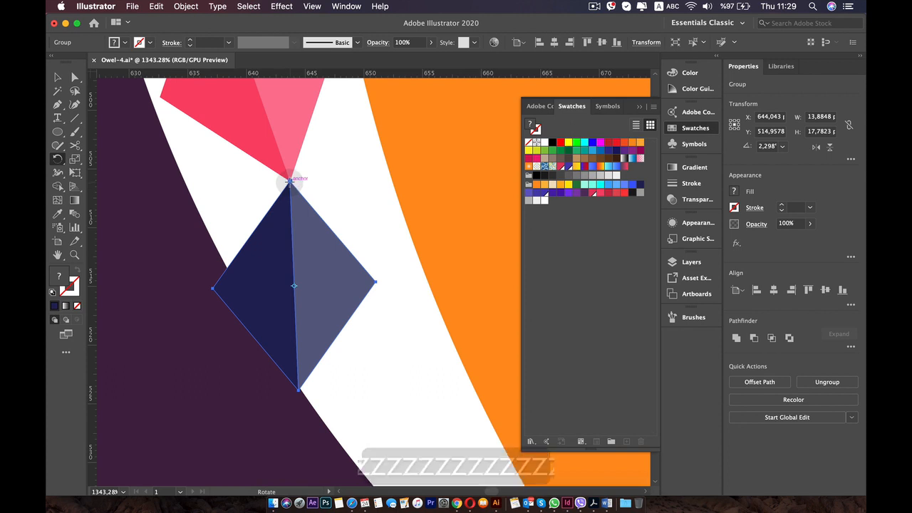
pyautogui.click(288, 182)
pyautogui.moveTo(299, 392); pyautogui.dragTo(365, 385)
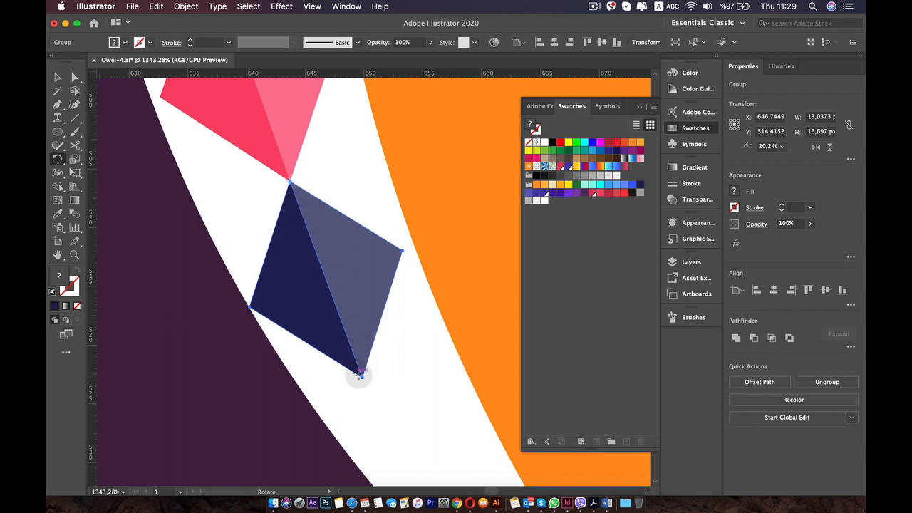
pyautogui.moveTo(362, 378); pyautogui.dragTo(371, 377)
pyautogui.scroll(-5, 371, 378)
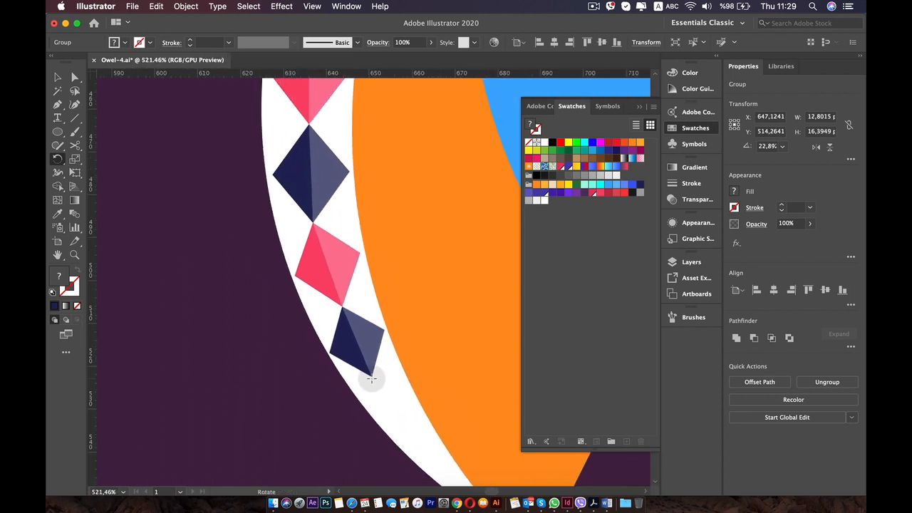
# Place a copy of the tilted pink diamond below the lowest navy one, shrinking it to about 10.6 by 13.6 px with their tips meeting.
pyautogui.scroll(-5, 373, 380)
pyautogui.scroll(6, 373, 379)
pyautogui.press('space')
pyautogui.moveTo(330, 335); pyautogui.dragTo(257, 240)
pyautogui.press('v')
pyautogui.moveTo(217, 175); pyautogui.dragTo(283, 337)
pyautogui.moveTo(299, 363); pyautogui.dragTo(287, 335)
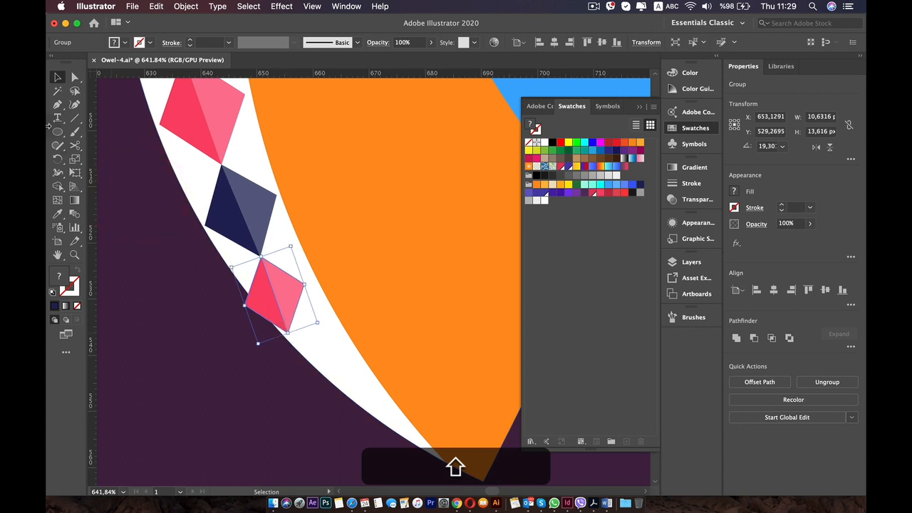
pyautogui.scroll(6, 302, 282)
pyautogui.moveTo(187, 239); pyautogui.dragTo(183, 236)
# Rotate the lowest pink diamond counterclockwise around its upper tip to an angle of about 36.5°.
pyautogui.click(60, 159)
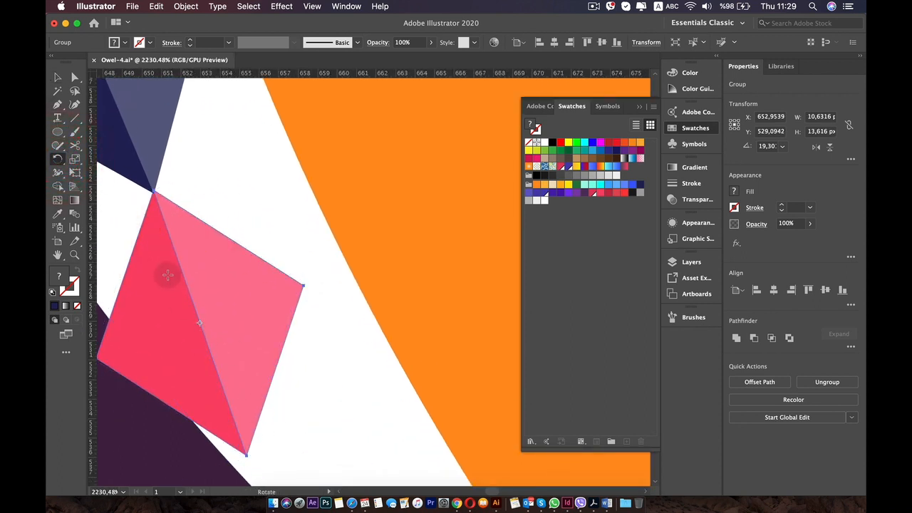
pyautogui.click(153, 191)
pyautogui.moveTo(246, 453); pyautogui.dragTo(314, 421)
pyautogui.scroll(3, 315, 417)
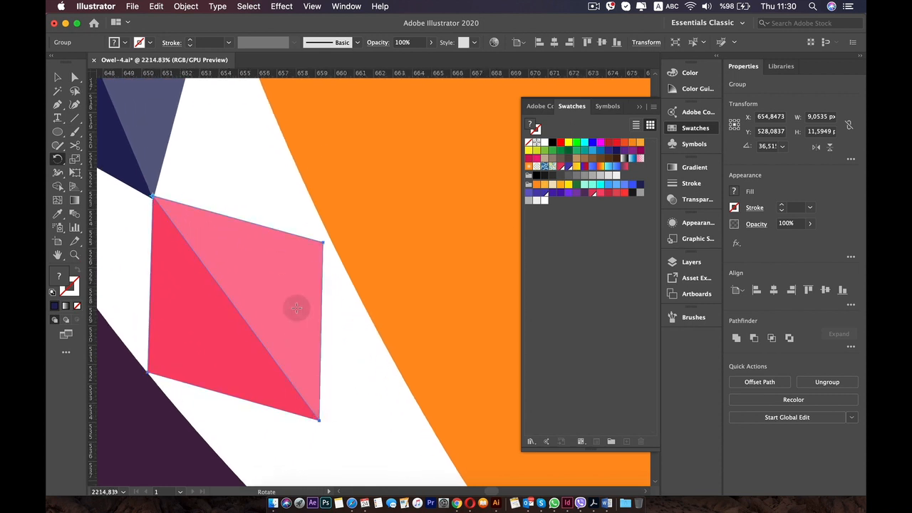
# Shrink the lowest pink diamond, realign its upper tip with the navy one, and rotate it to about 38.4°.
pyautogui.press('v')
pyautogui.moveTo(317, 418); pyautogui.dragTo(307, 406)
pyautogui.moveTo(269, 358); pyautogui.dragTo(275, 352)
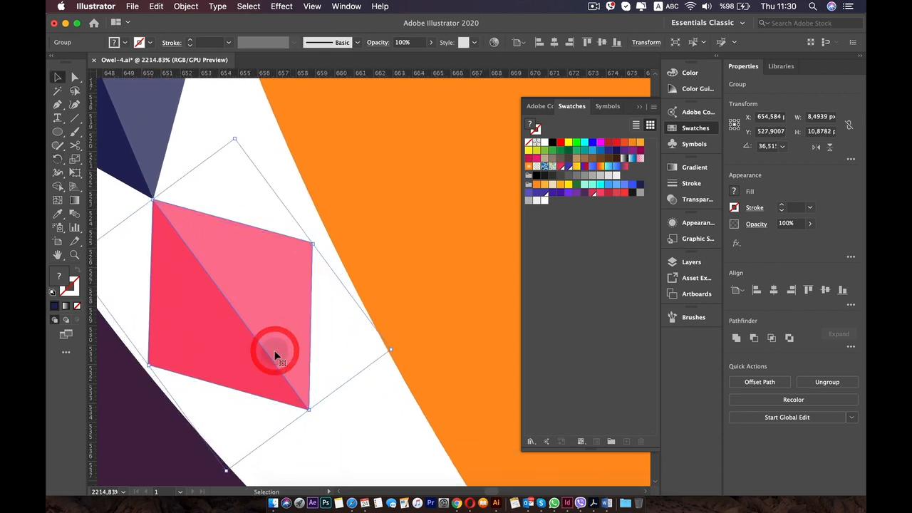
pyautogui.moveTo(173, 269); pyautogui.dragTo(176, 265)
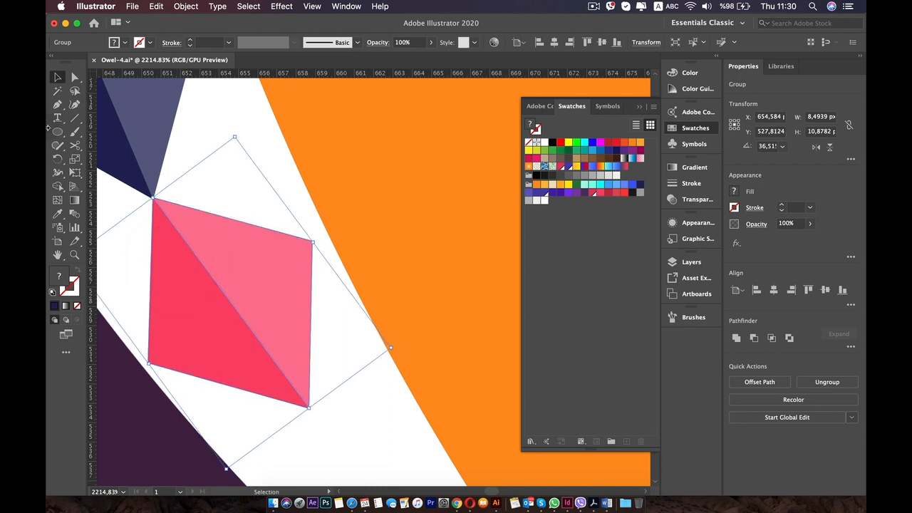
pyautogui.click(58, 158)
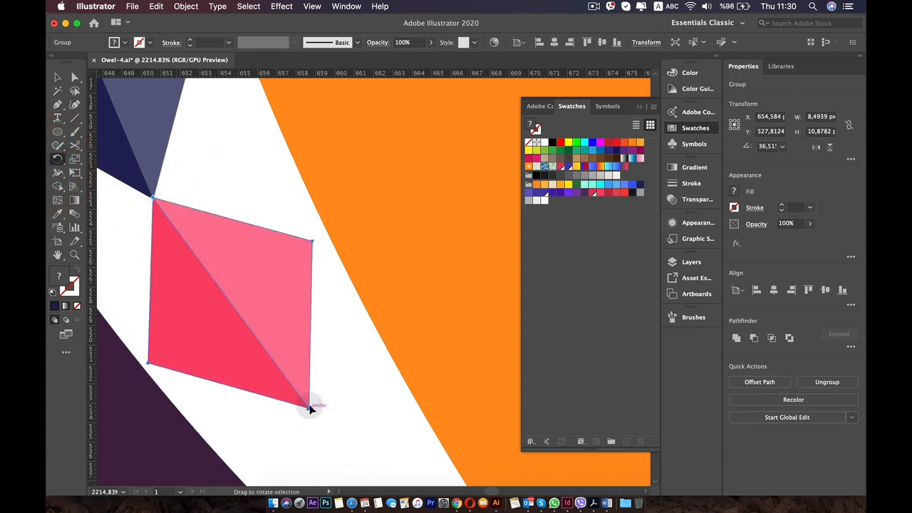
pyautogui.moveTo(316, 404); pyautogui.dragTo(316, 403)
# Place a copy of the tilted navy diamond below the lowest pink one, sized about 7.2 by 9.2 px with their tips meeting.
pyautogui.scroll(-5, 316, 404)
pyautogui.moveTo(296, 364); pyautogui.dragTo(270, 285)
pyautogui.press('v')
pyautogui.moveTo(200, 186); pyautogui.dragTo(322, 398)
pyautogui.scroll(4, 327, 406)
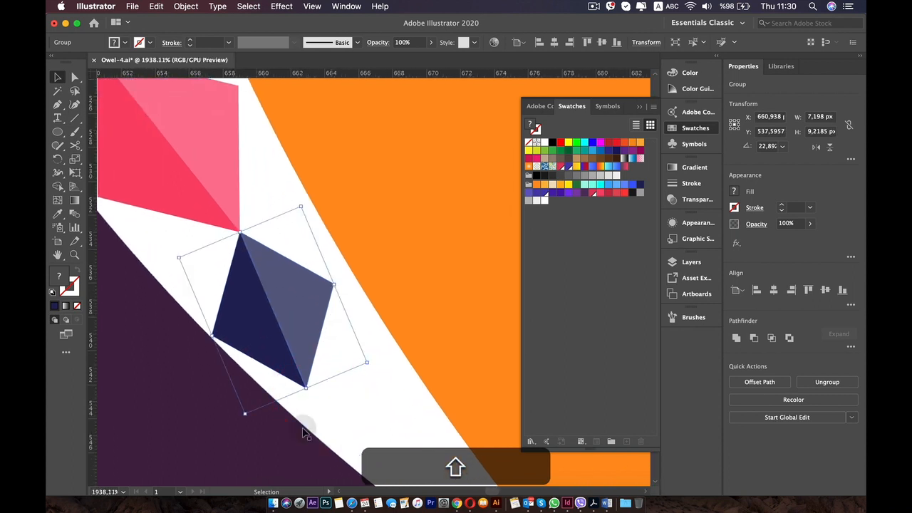
pyautogui.scroll(4, 278, 331)
pyautogui.moveTo(212, 179); pyautogui.dragTo(209, 178)
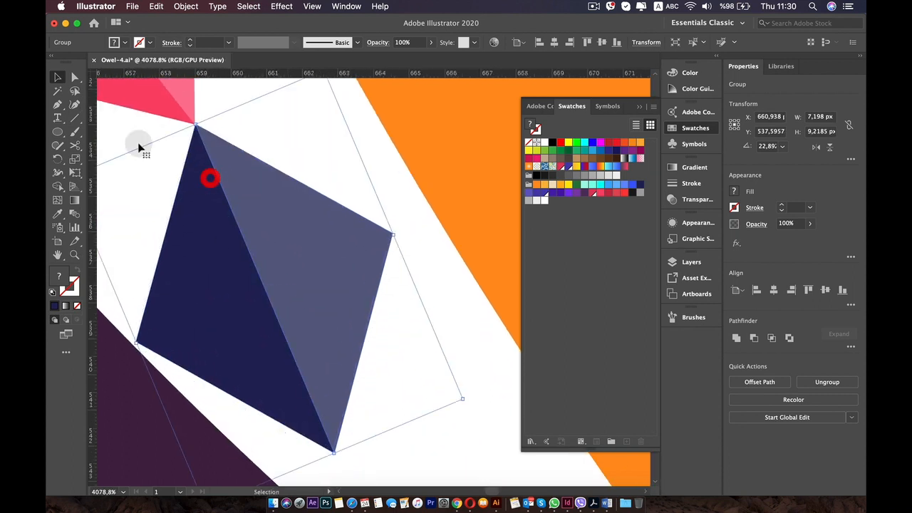
# Try to rotate the lowest navy diamond to about 29.5° around its upper tip.
pyautogui.click(57, 158)
pyautogui.click(195, 125)
pyautogui.moveTo(333, 450); pyautogui.dragTo(379, 447)
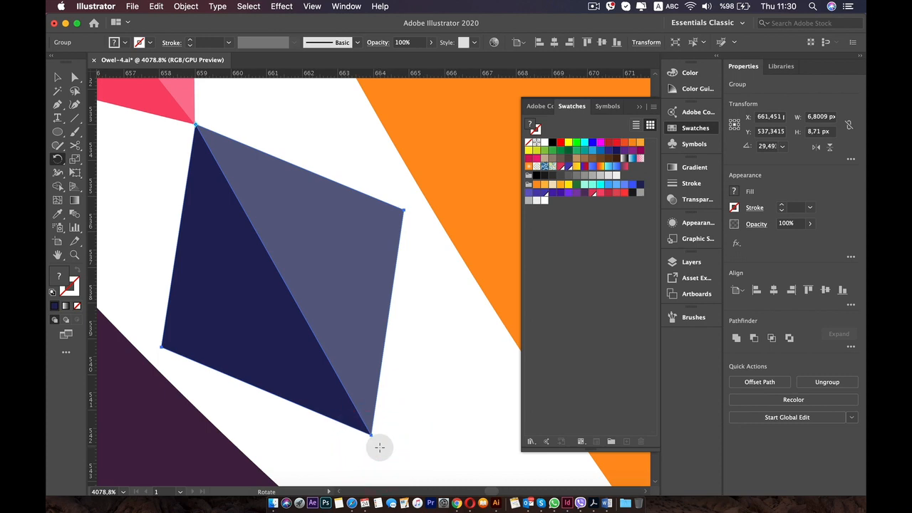
pyautogui.scroll(-10, 380, 447)
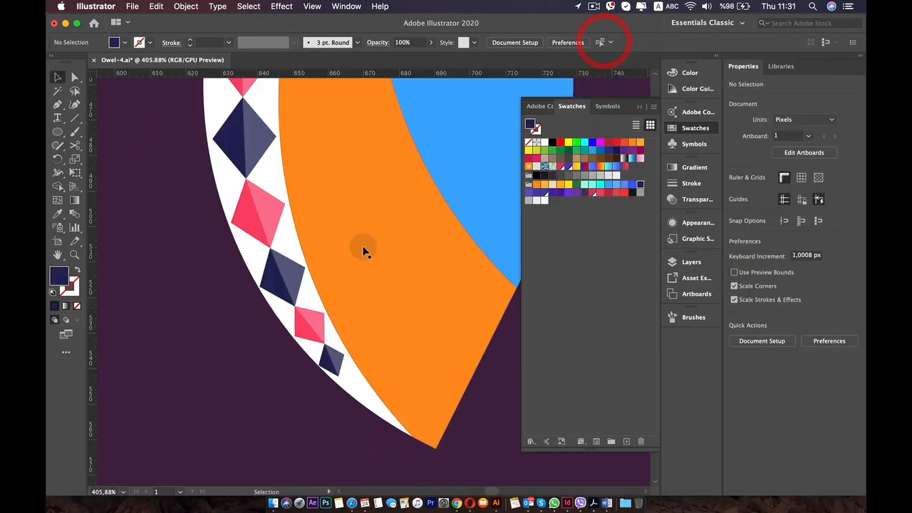
pyautogui.scroll(5, 365, 252)
# Rotate the lowest navy diamond counterclockwise around its upper tip to an angle of about 30.8°.
pyautogui.press('space')
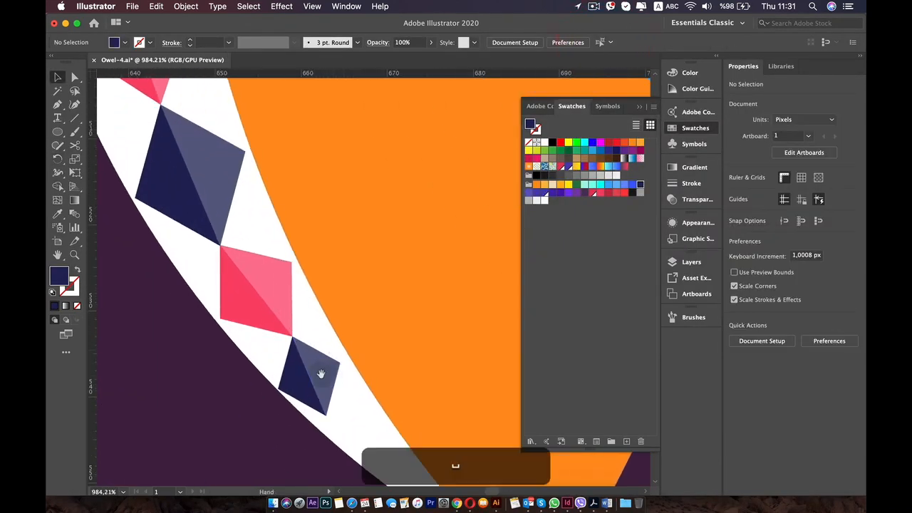
pyautogui.moveTo(321, 373); pyautogui.dragTo(250, 264)
pyautogui.scroll(3, 245, 278)
pyautogui.click(244, 285)
pyautogui.click(55, 158)
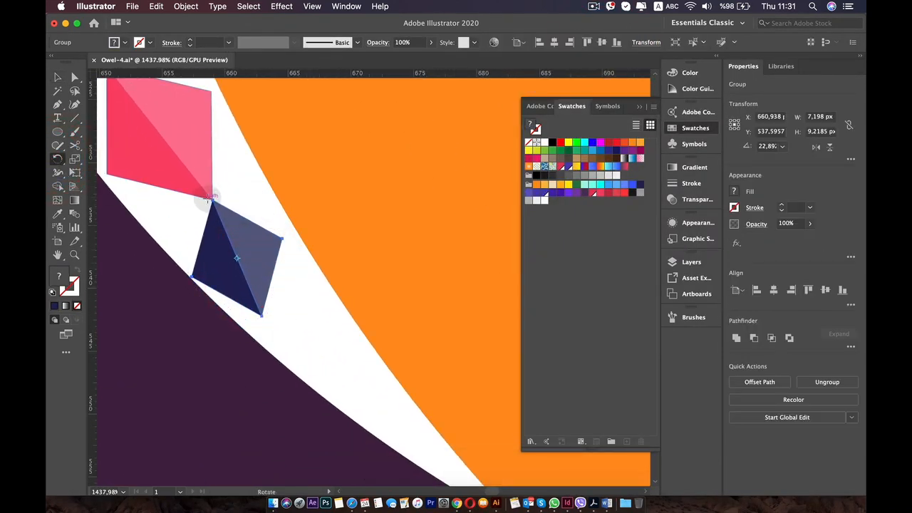
pyautogui.click(212, 200)
pyautogui.moveTo(264, 313)
pyautogui.mouseDown()
pyautogui.moveTo(283, 314)
pyautogui.moveTo(277, 309)
pyautogui.mouseUp()
# Place a copy of the pink diamond below the lowest navy one, shrunk to about 4.9 by 4.4 px and rotated to about 48.4°.
pyautogui.press('c')
pyautogui.press('v')
pyautogui.moveTo(179, 152); pyautogui.dragTo(347, 404)
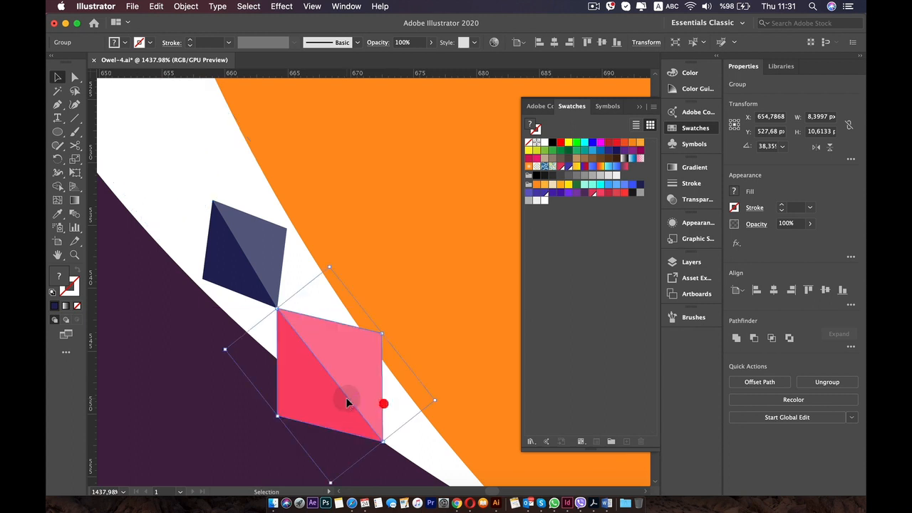
pyautogui.press('alt+super+z')
pyautogui.moveTo(209, 203); pyautogui.dragTo(348, 400)
pyautogui.moveTo(383, 440); pyautogui.dragTo(347, 370)
pyautogui.click(58, 158)
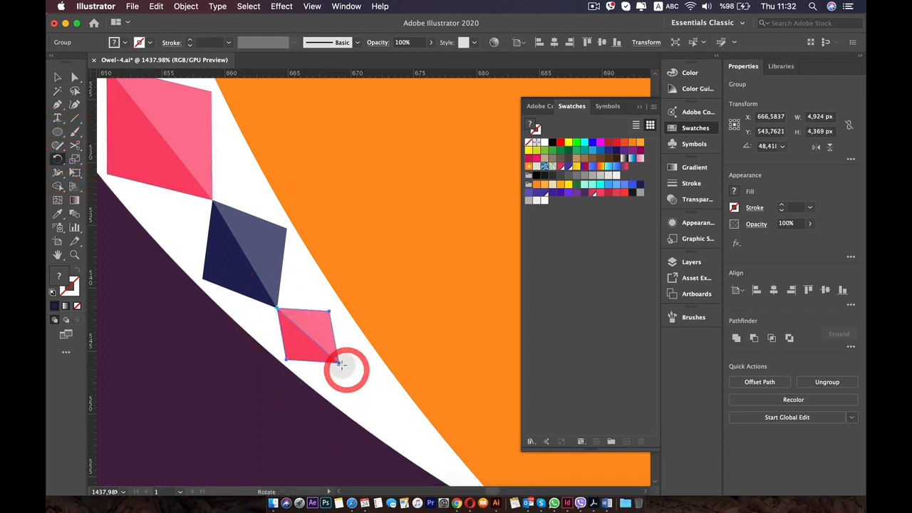
pyautogui.press('v')
# Fine-tune the rotation of the lowest navy diamond and nudge the small pink one below so their tips meet.
pyautogui.click(260, 269)
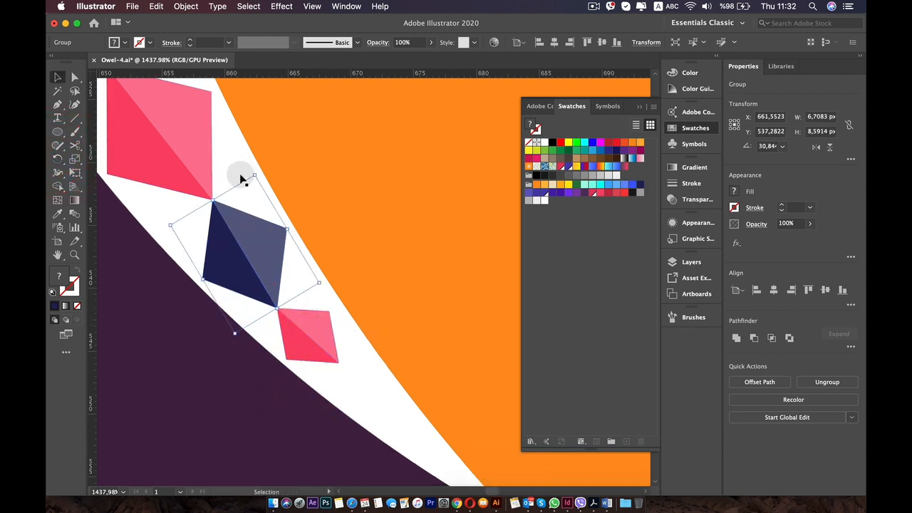
pyautogui.moveTo(166, 224); pyautogui.dragTo(166, 224)
pyautogui.click(311, 332)
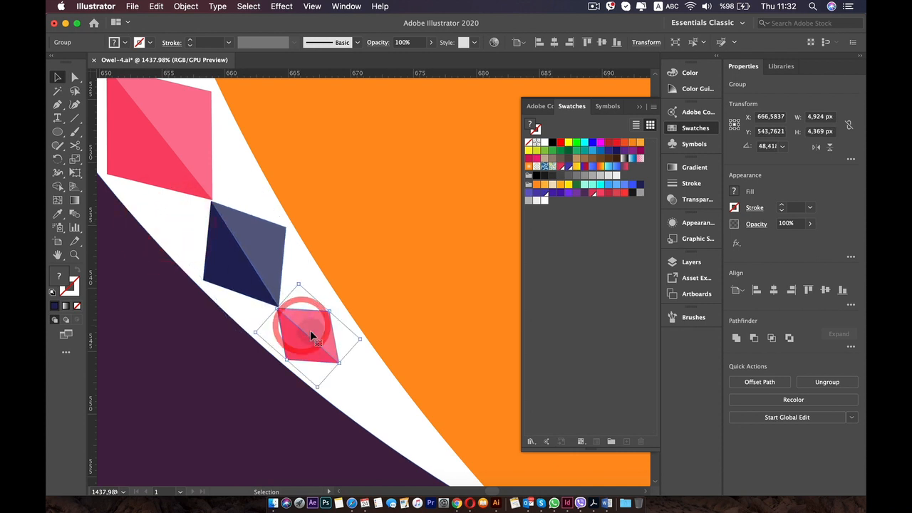
pyautogui.moveTo(312, 331); pyautogui.dragTo(312, 330)
pyautogui.click(362, 334)
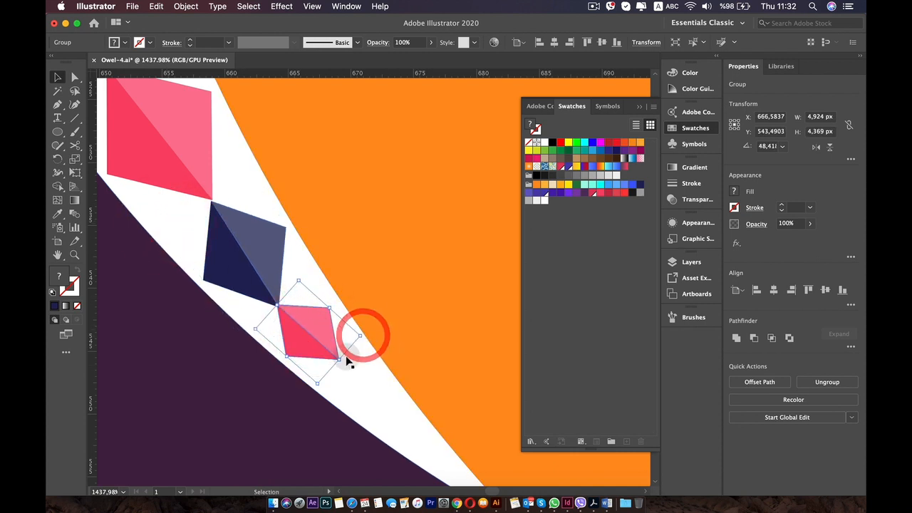
pyautogui.moveTo(318, 391); pyautogui.dragTo(319, 390)
pyautogui.moveTo(313, 324); pyautogui.dragTo(312, 329)
# Rotate the pink diamond above the small navy one to about 35.2° and move it back onto the navy tip.
pyautogui.press('space')
pyautogui.moveTo(229, 186); pyautogui.dragTo(317, 322)
pyautogui.click(249, 226)
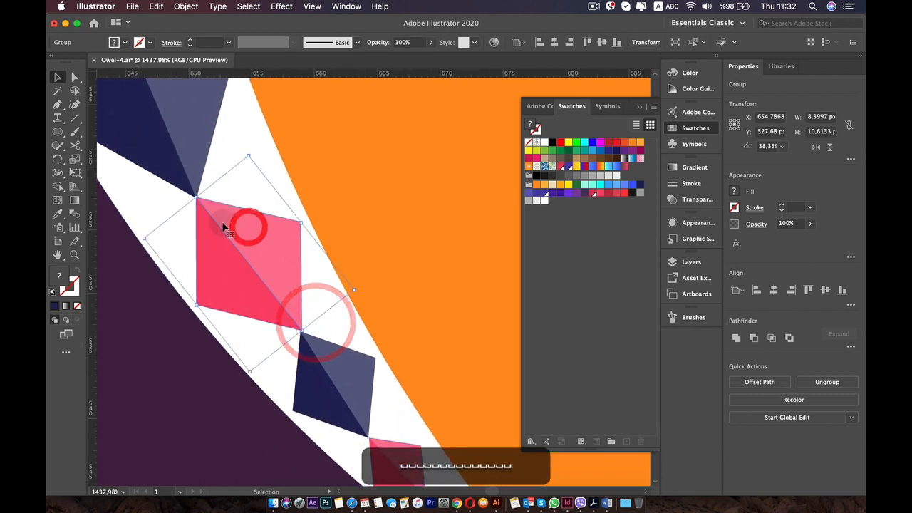
pyautogui.moveTo(140, 232); pyautogui.dragTo(139, 224)
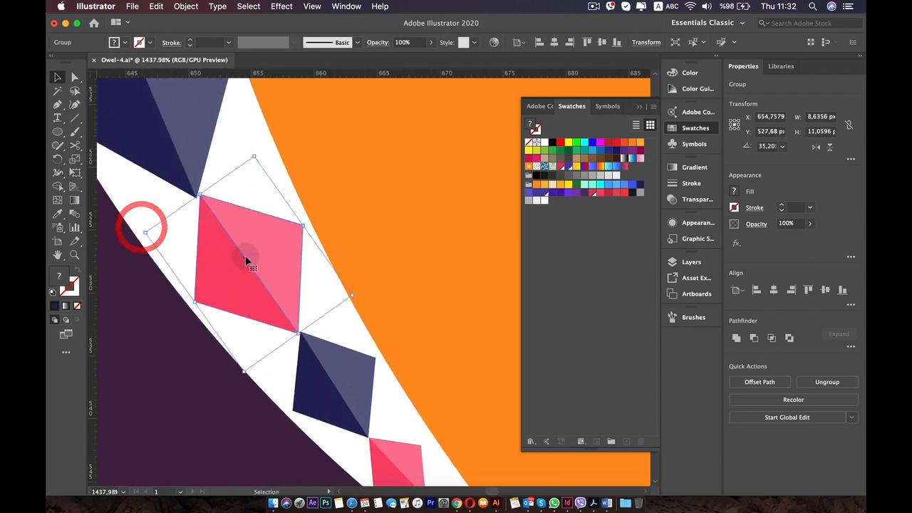
pyautogui.moveTo(250, 255); pyautogui.dragTo(250, 257)
# Rotate the navy diamond above that pink one slightly counterclockwise to follow the stripe's curve.
pyautogui.click(198, 163)
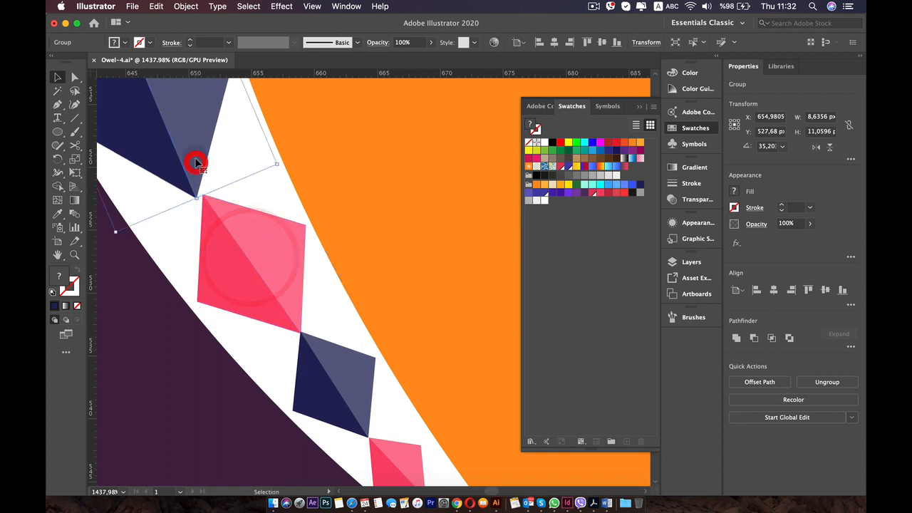
pyautogui.press('space')
pyautogui.moveTo(191, 150); pyautogui.dragTo(290, 248)
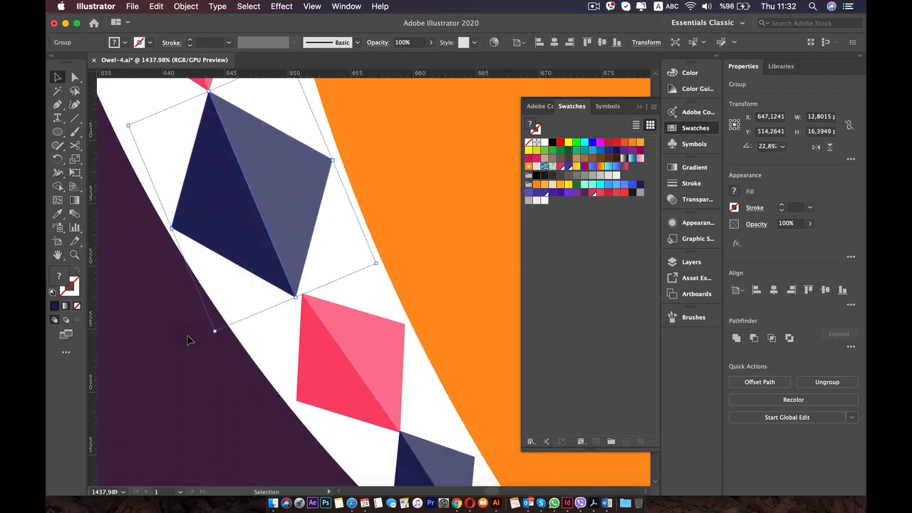
pyautogui.moveTo(212, 334); pyautogui.dragTo(218, 329)
# Rotate the next pink diamond up the chain to about 17° and reposition it between the neighbouring navy tips.
pyautogui.press('space')
pyautogui.moveTo(227, 208); pyautogui.dragTo(397, 449)
pyautogui.moveTo(369, 280); pyautogui.dragTo(368, 309)
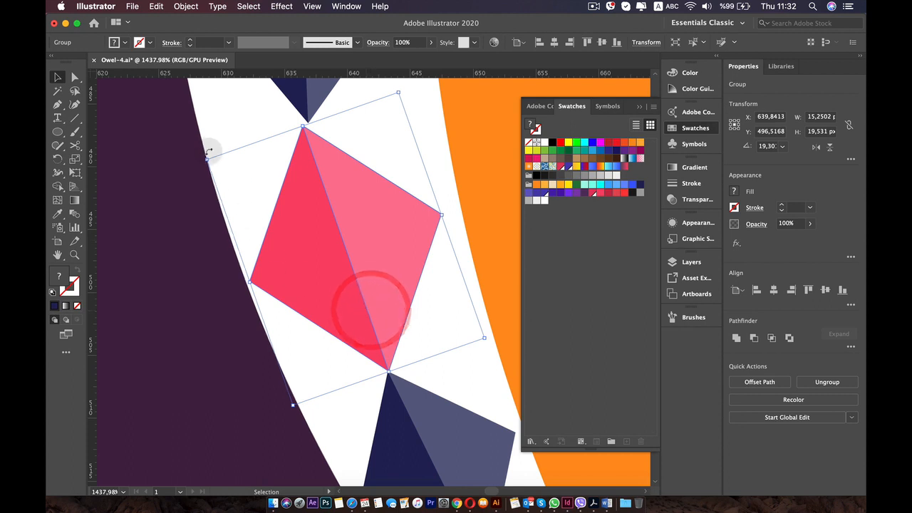
pyautogui.moveTo(204, 149); pyautogui.dragTo(207, 150)
pyautogui.moveTo(361, 233); pyautogui.dragTo(363, 231)
pyautogui.scroll(-6, 363, 231)
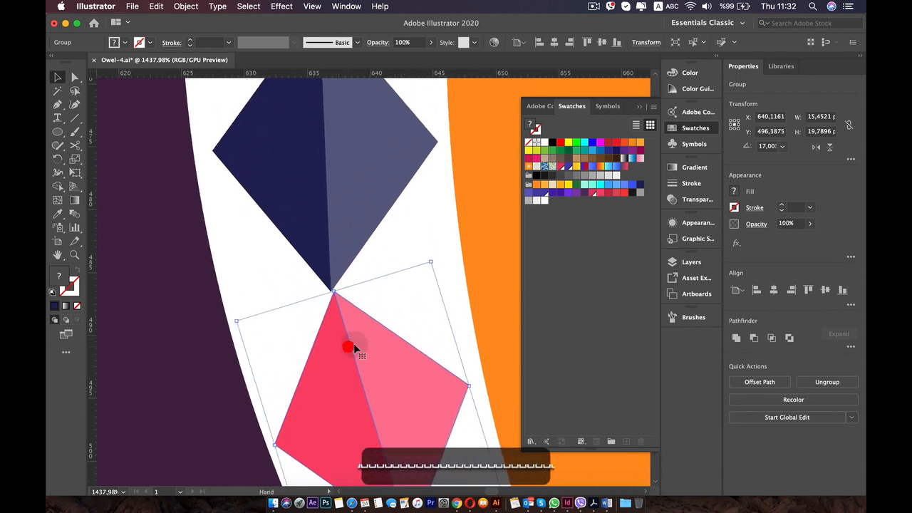
# Examine how the tips of the middle pink and navy diamonds line up along the white stripe.
pyautogui.scroll(-5, 389, 288)
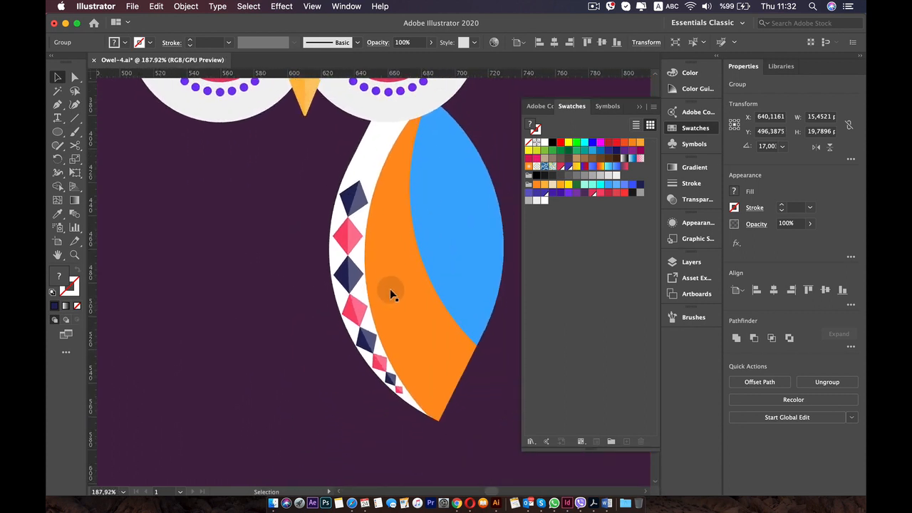
pyautogui.scroll(5, 390, 288)
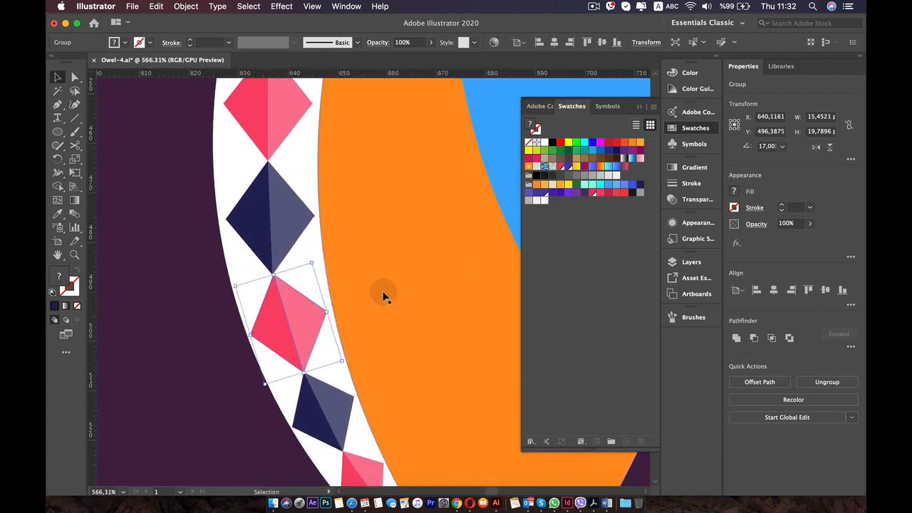
pyautogui.scroll(3, 346, 307)
pyautogui.moveTo(390, 344); pyautogui.dragTo(358, 365)
pyautogui.click(300, 270)
pyautogui.press('space')
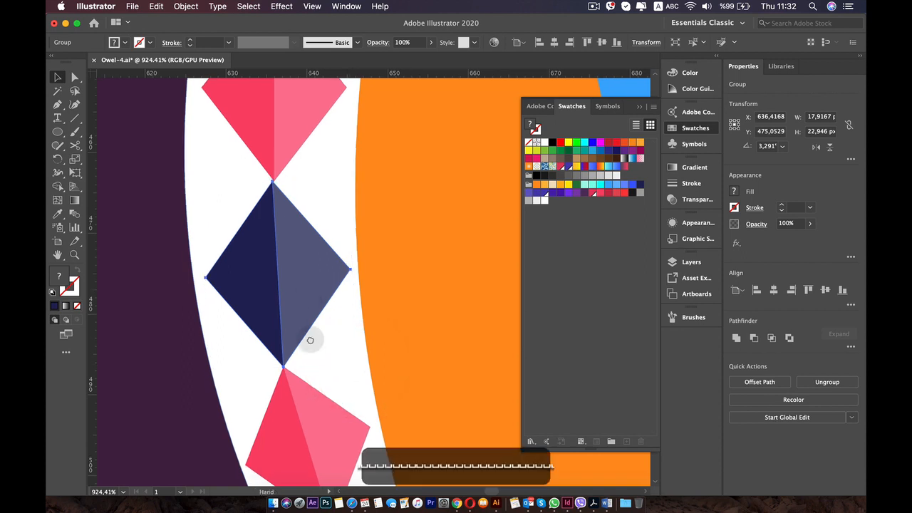
pyautogui.moveTo(312, 283); pyautogui.dragTo(339, 412)
pyautogui.click(313, 251)
pyautogui.moveTo(309, 268); pyautogui.dragTo(326, 307)
pyautogui.press('space')
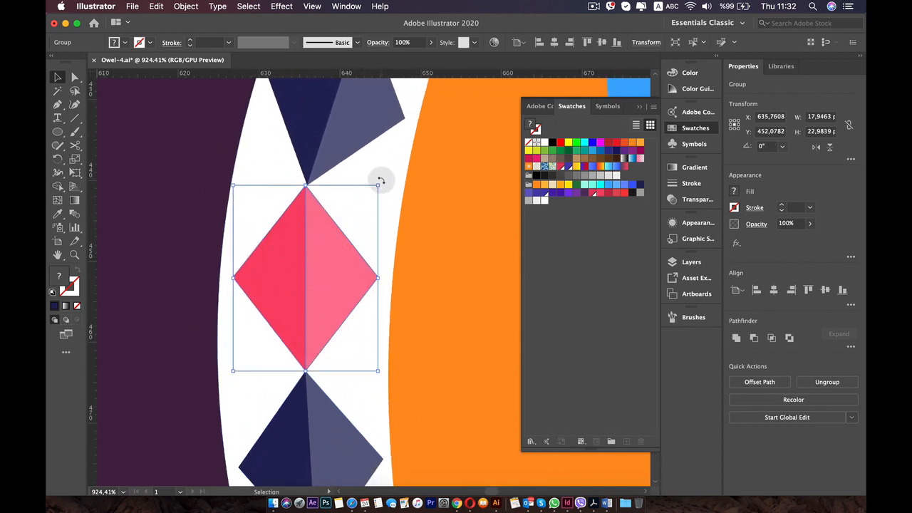
# Rotate the topmost navy diamond slightly to about 341.7° so it follows the stripe, and deselect it.
pyautogui.press('space')
pyautogui.moveTo(385, 183); pyautogui.dragTo(300, 262)
pyautogui.click(306, 199)
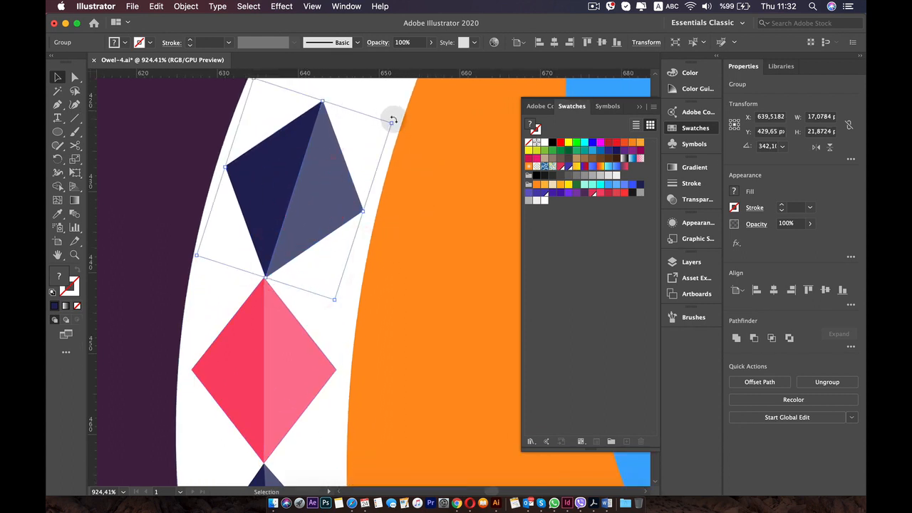
pyautogui.moveTo(393, 121); pyautogui.dragTo(392, 118)
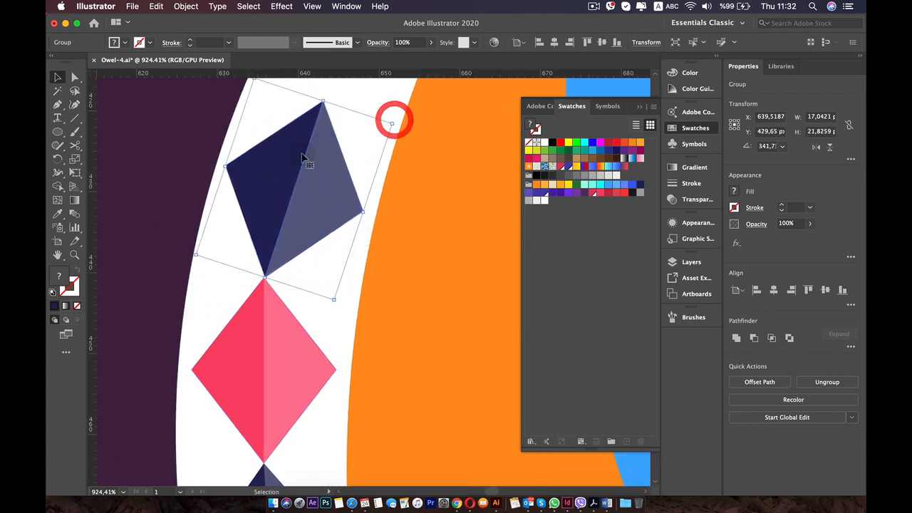
pyautogui.scroll(-10, 299, 165)
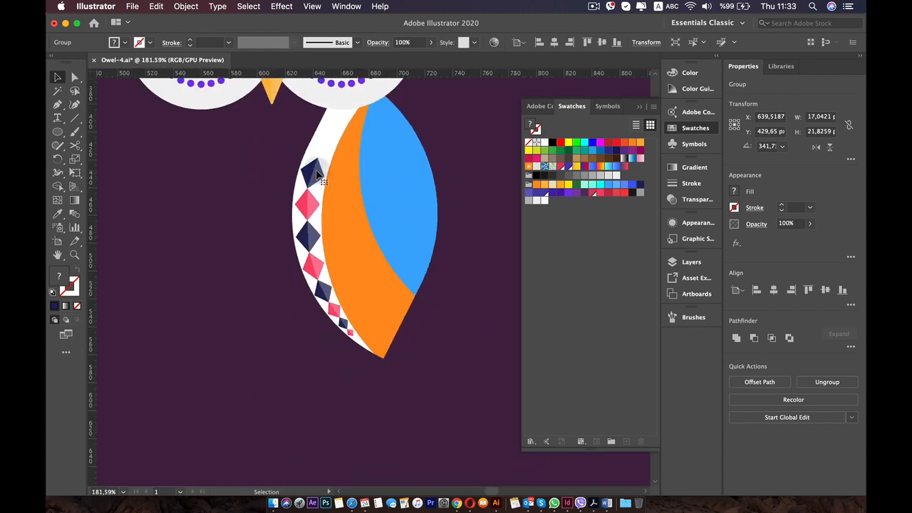
pyautogui.click(234, 243)
pyautogui.scroll(-5, 235, 244)
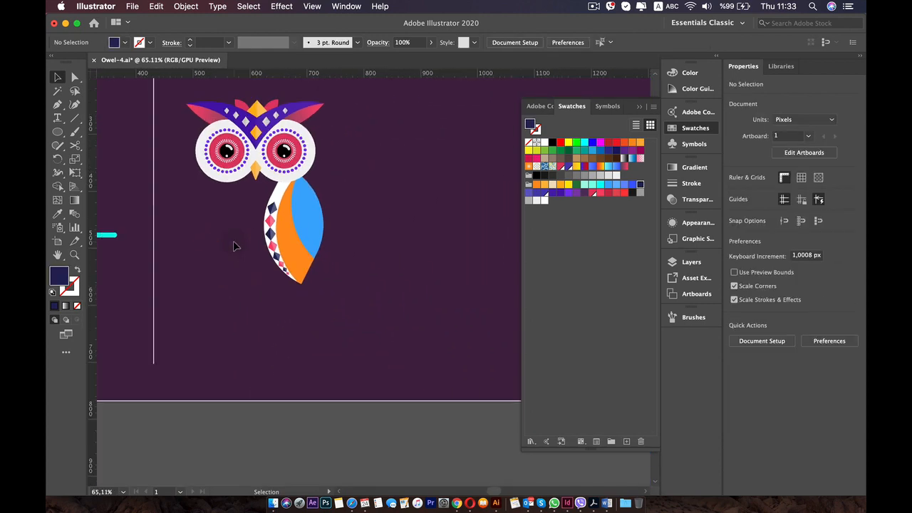
# Duplicate the lowest navy diamond below the last pink one and shrink the copy to about 2.8 × 3.6 px.
pyautogui.scroll(10, 234, 243)
pyautogui.press('space')
pyautogui.moveTo(273, 243); pyautogui.dragTo(118, 128)
pyautogui.scroll(5, 293, 394)
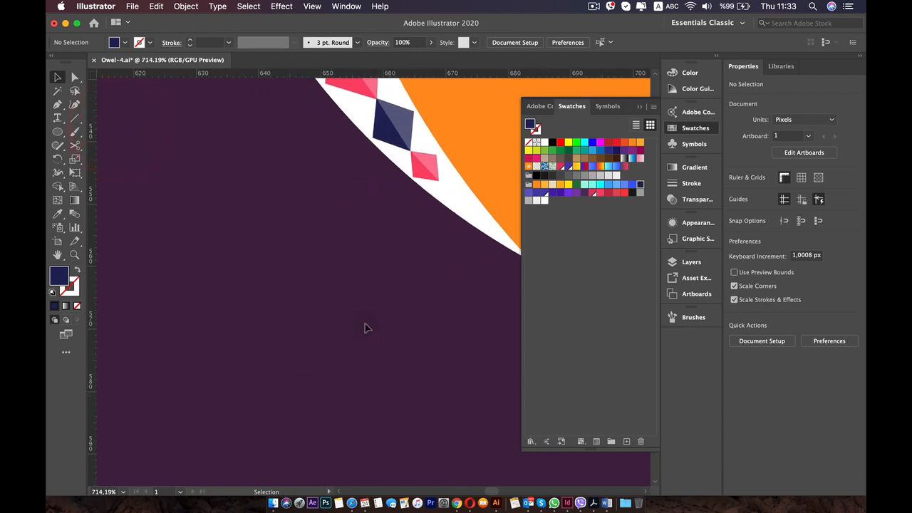
pyautogui.press('space')
pyautogui.moveTo(363, 311); pyautogui.dragTo(210, 396)
pyautogui.scroll(5, 260, 240)
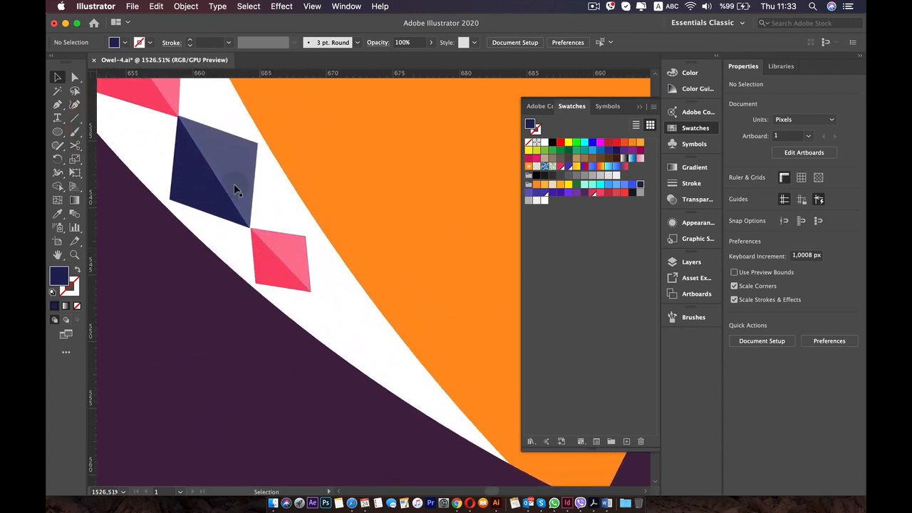
pyautogui.moveTo(235, 190); pyautogui.dragTo(359, 368)
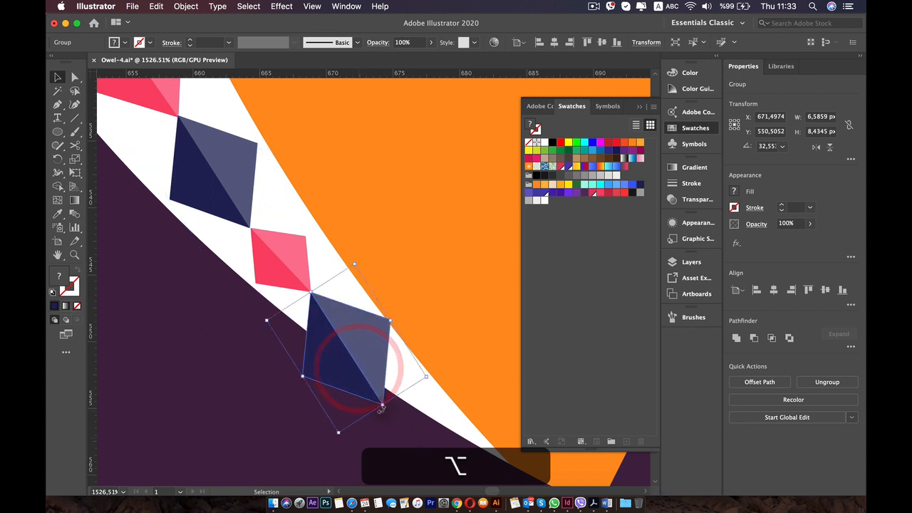
pyautogui.moveTo(382, 406); pyautogui.dragTo(326, 336)
pyautogui.scroll(3, 362, 346)
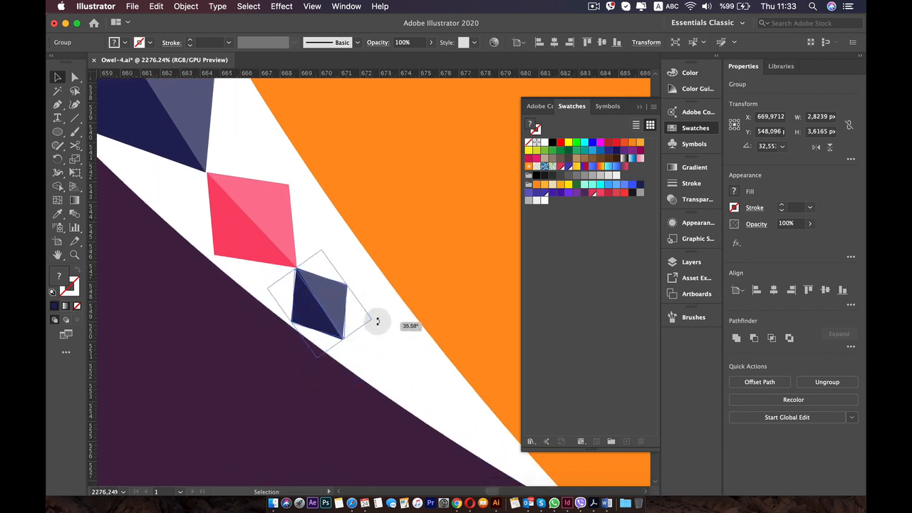
# Rotate the small navy copy to follow the stripe's curve and align its upper tip with the pink diamond above.
pyautogui.moveTo(378, 322); pyautogui.dragTo(376, 320)
pyautogui.moveTo(327, 308); pyautogui.dragTo(327, 308)
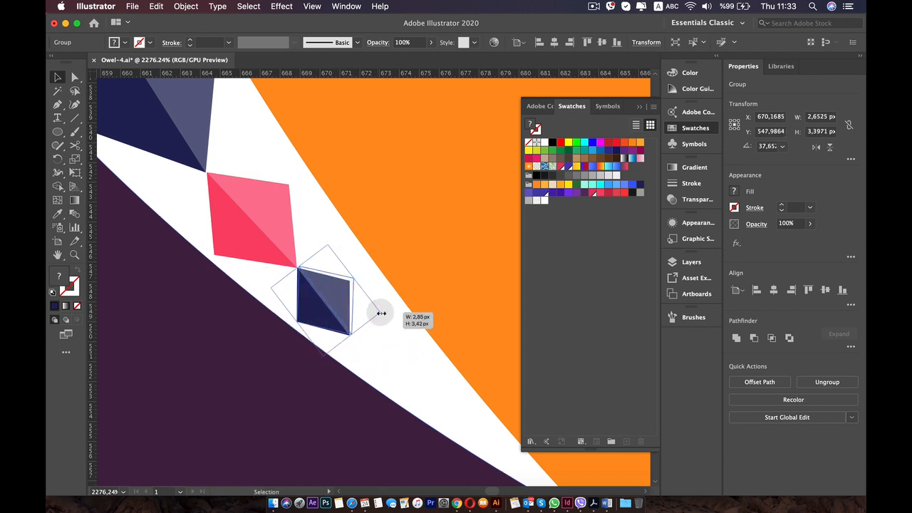
pyautogui.moveTo(381, 313); pyautogui.dragTo(382, 312)
pyautogui.press('super+z')
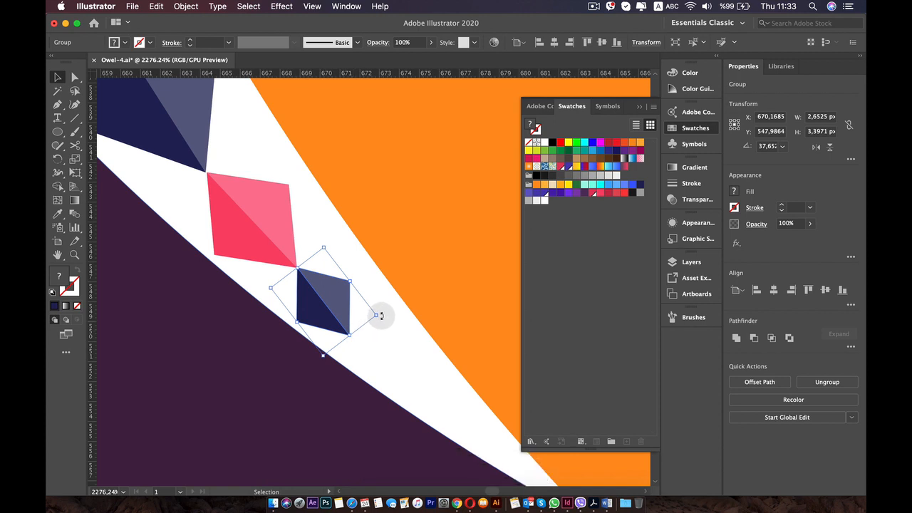
pyautogui.moveTo(382, 312); pyautogui.dragTo(403, 370)
pyautogui.press('super+z')
# Duplicate the last pink diamond below the small navy one, shrink it to about 2.2 × 1.9 px and rotate it to about 49.4°.
pyautogui.moveTo(279, 230); pyautogui.dragTo(423, 387)
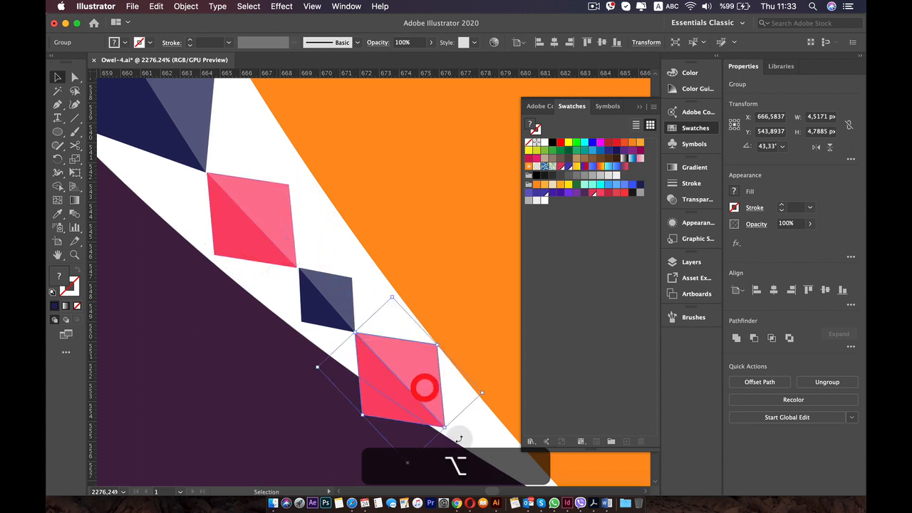
pyautogui.moveTo(445, 426); pyautogui.dragTo(382, 394)
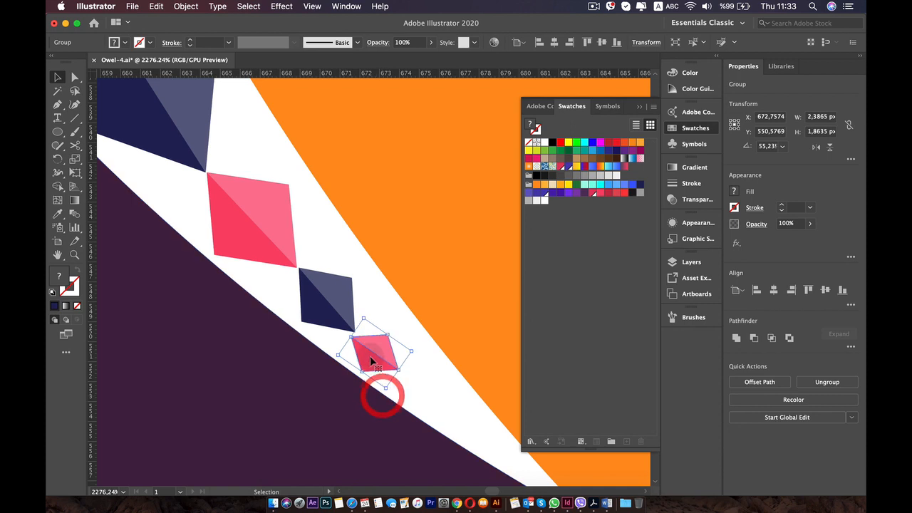
pyautogui.moveTo(374, 349)
pyautogui.mouseDown()
pyautogui.moveTo(420, 346)
pyautogui.moveTo(373, 349)
pyautogui.mouseUp()
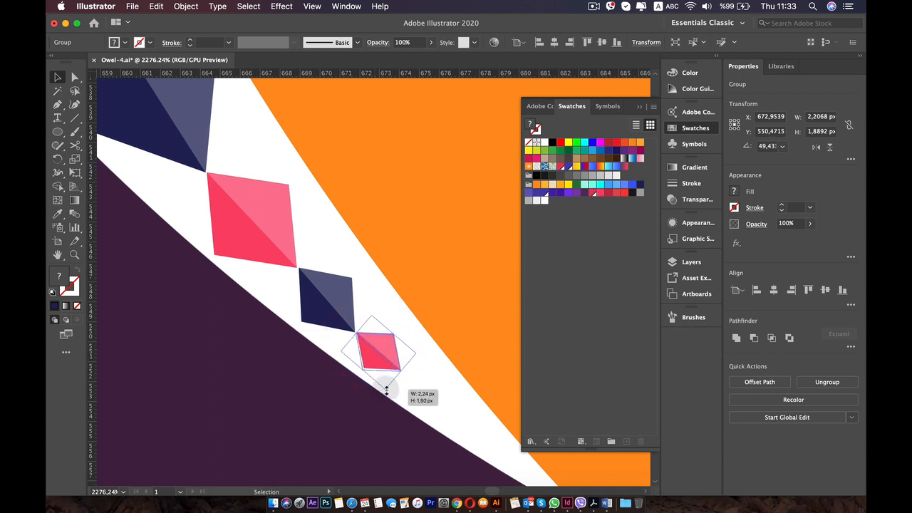
pyautogui.moveTo(387, 391); pyautogui.dragTo(370, 396)
pyautogui.press('z')
pyautogui.click(364, 406)
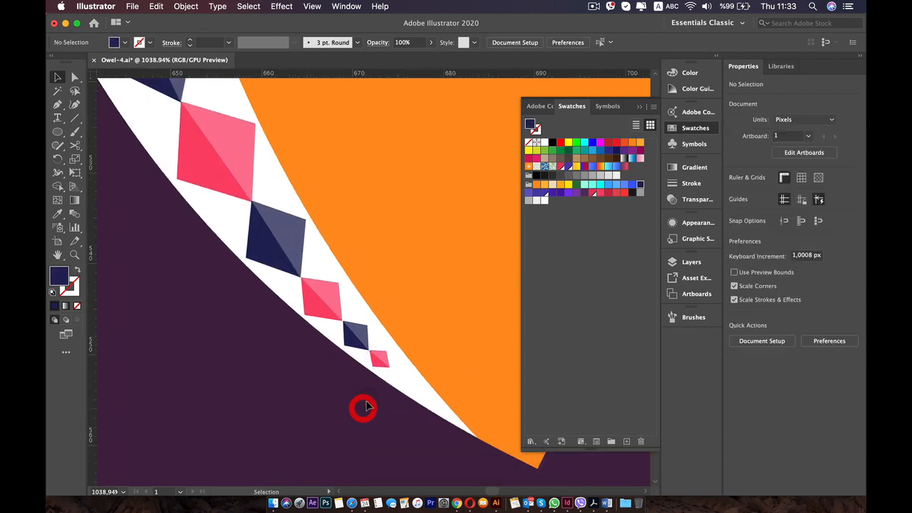
# Nudge the smallest pink diamond closer to the tip of the navy diamond above it, and deselect it.
pyautogui.scroll(8, 381, 332)
pyautogui.click(366, 412)
pyautogui.click(363, 426)
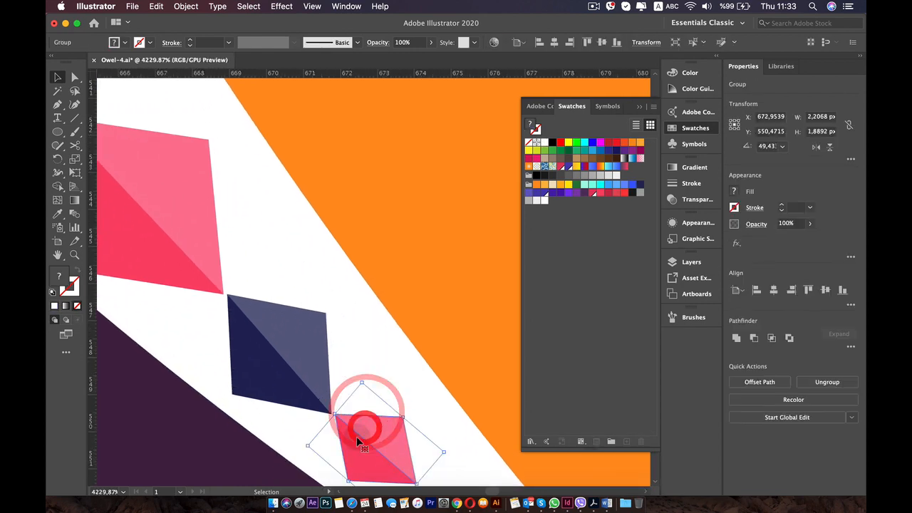
pyautogui.moveTo(355, 436); pyautogui.dragTo(352, 436)
pyautogui.scroll(-15, 350, 435)
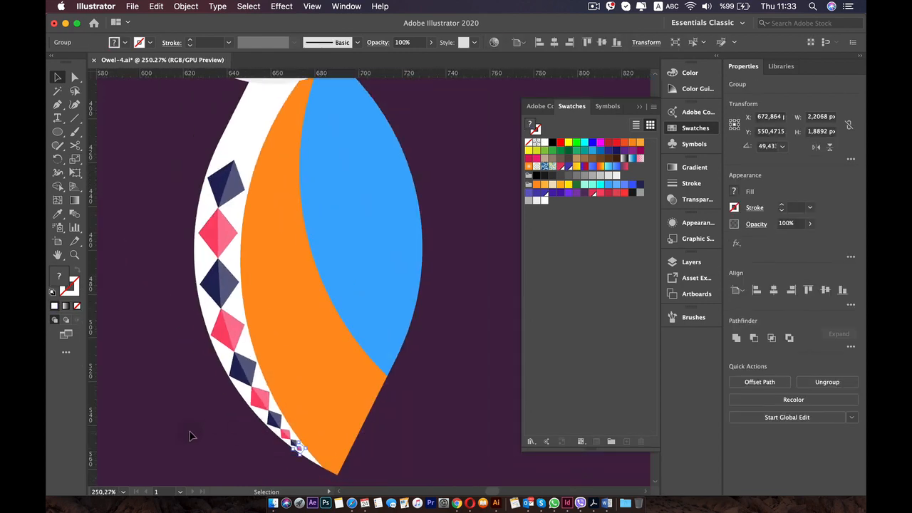
pyautogui.click(189, 433)
pyautogui.scroll(-5, 193, 432)
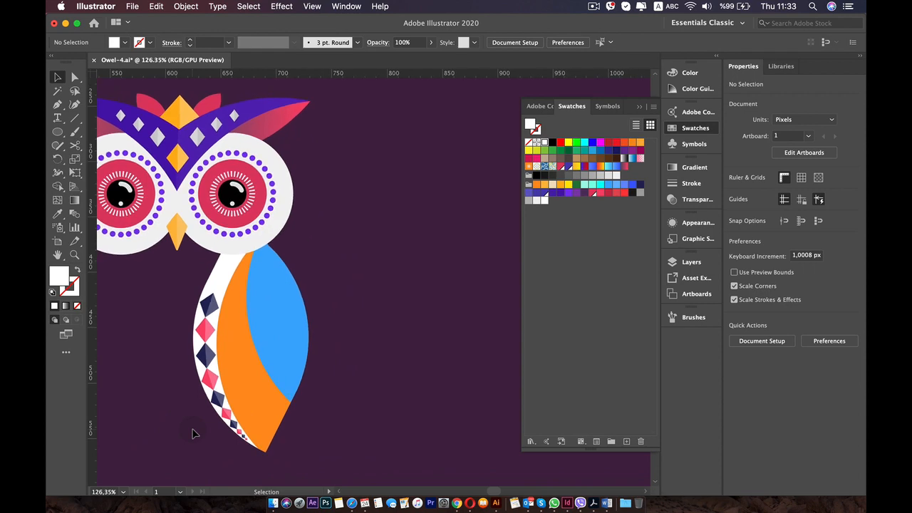
# Enlarge the smallest pink diamond near the wing tip to about 2.5 × 2.2 px.
pyautogui.scroll(8, 214, 424)
pyautogui.moveTo(213, 422); pyautogui.dragTo(114, 237)
pyautogui.scroll(8, 252, 313)
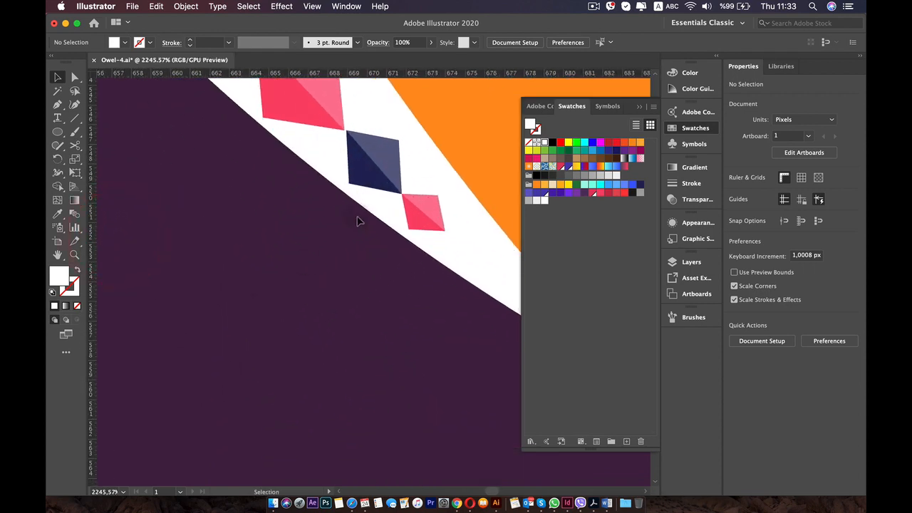
pyautogui.moveTo(357, 211); pyautogui.dragTo(146, 231)
pyautogui.click(211, 221)
pyautogui.moveTo(236, 253); pyautogui.dragTo(221, 227)
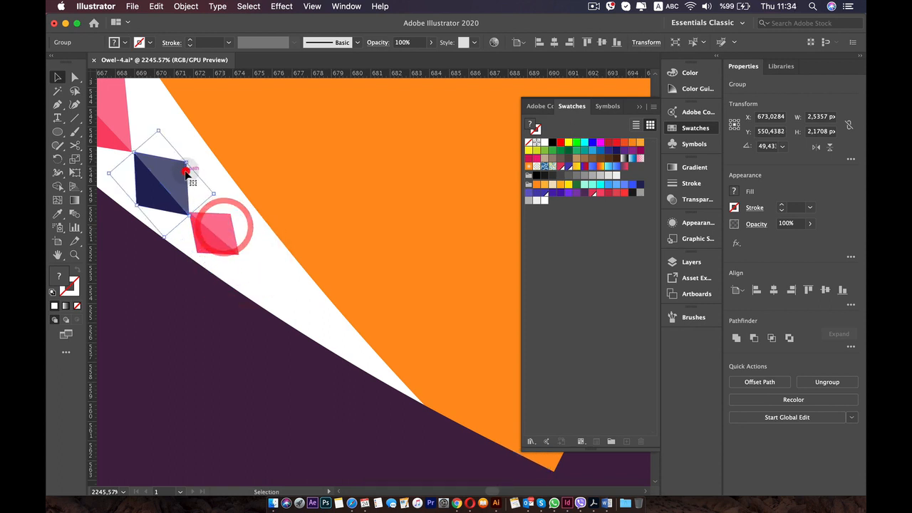
# Rotate the smallest navy diamond to about 44.8° and shift the pink one below it to meet its tip.
pyautogui.click(171, 166)
pyautogui.moveTo(213, 190); pyautogui.dragTo(174, 183)
pyautogui.press('super+z')
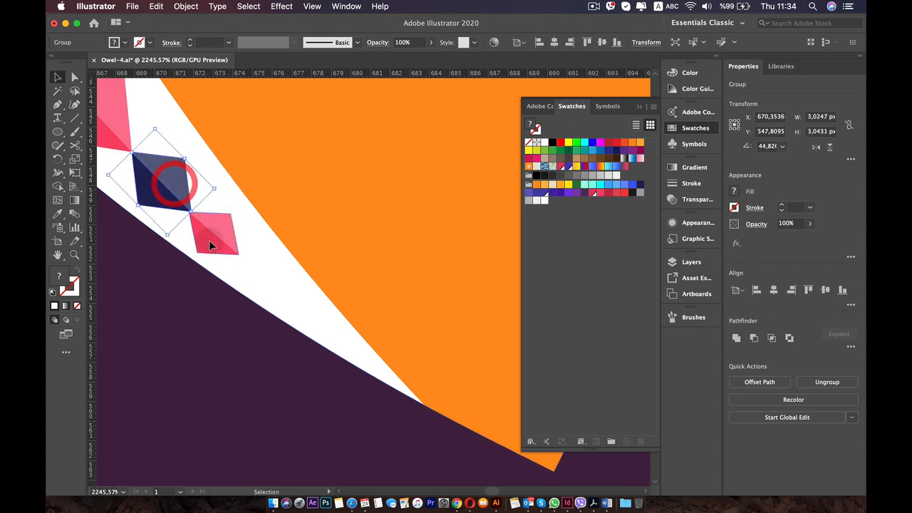
pyautogui.click(208, 236)
pyautogui.moveTo(208, 235); pyautogui.dragTo(213, 236)
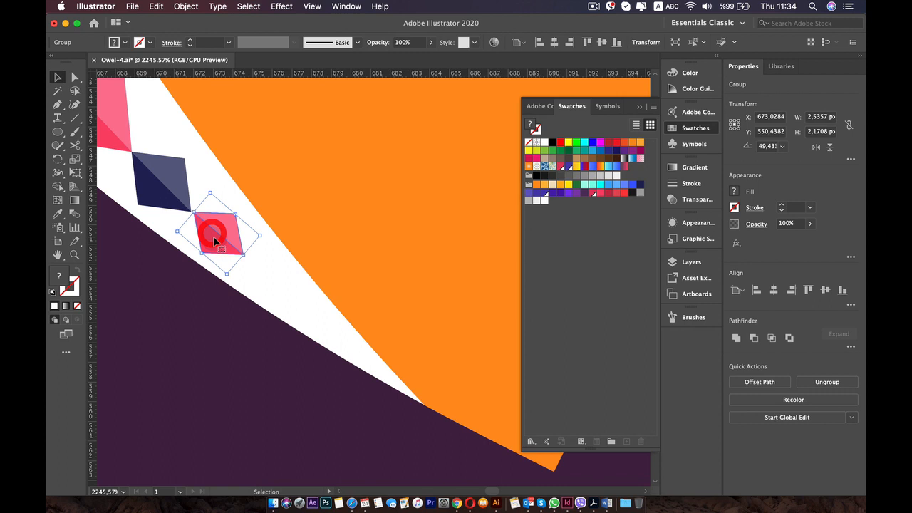
# Duplicate the smallest navy diamond below the last pink one, shrinking it to about 2.3 × 1.9 px and rotating it to about 50.5°.
pyautogui.click(161, 186)
pyautogui.moveTo(161, 185); pyautogui.dragTo(264, 277)
pyautogui.moveTo(270, 312); pyautogui.dragTo(274, 318)
pyautogui.press('super+z')
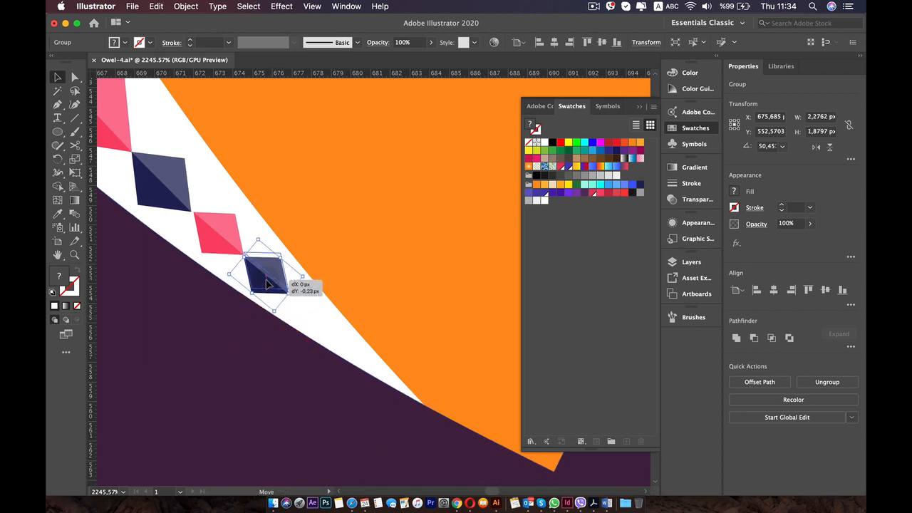
pyautogui.moveTo(266, 285); pyautogui.dragTo(270, 278)
# Extend the chain toward the wing tip with a pink copy about 1.6 × 1.4 px and a navy copy about 1.1 × 1 px.
pyautogui.moveTo(209, 238); pyautogui.dragTo(337, 336)
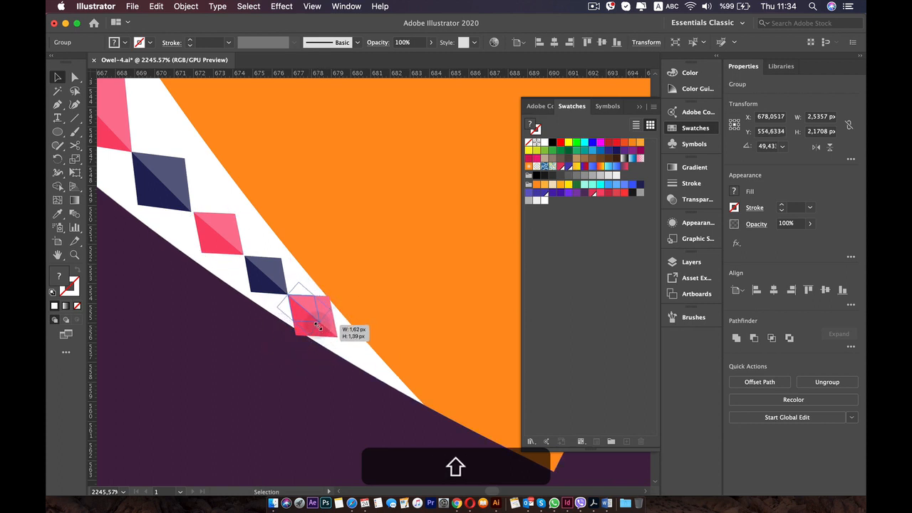
pyautogui.moveTo(315, 323); pyautogui.dragTo(317, 321)
pyautogui.click(311, 391)
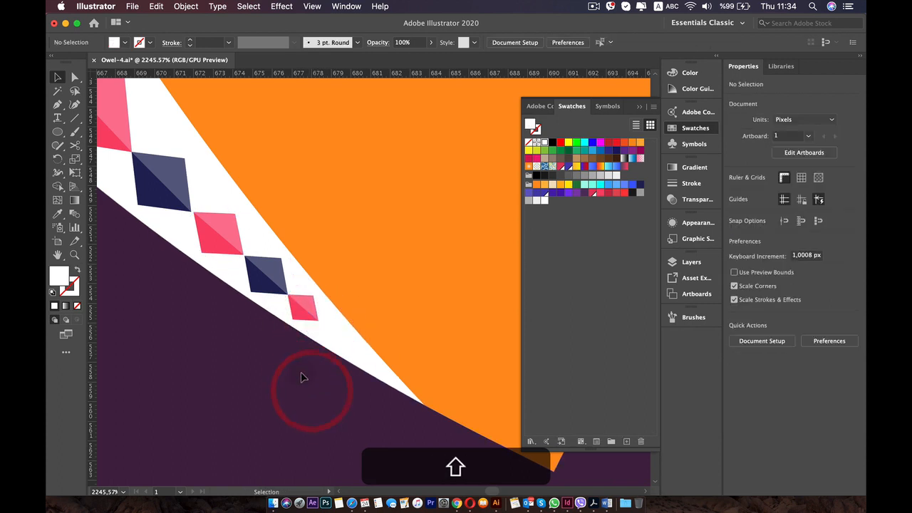
pyautogui.moveTo(270, 287); pyautogui.dragTo(342, 335)
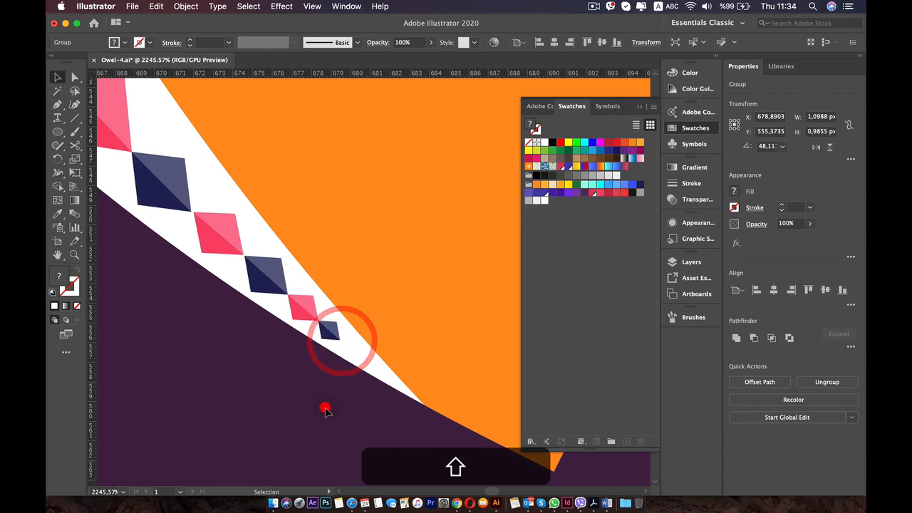
pyautogui.click(325, 407)
pyautogui.scroll(-6, 326, 413)
pyautogui.moveTo(315, 296); pyautogui.dragTo(328, 379)
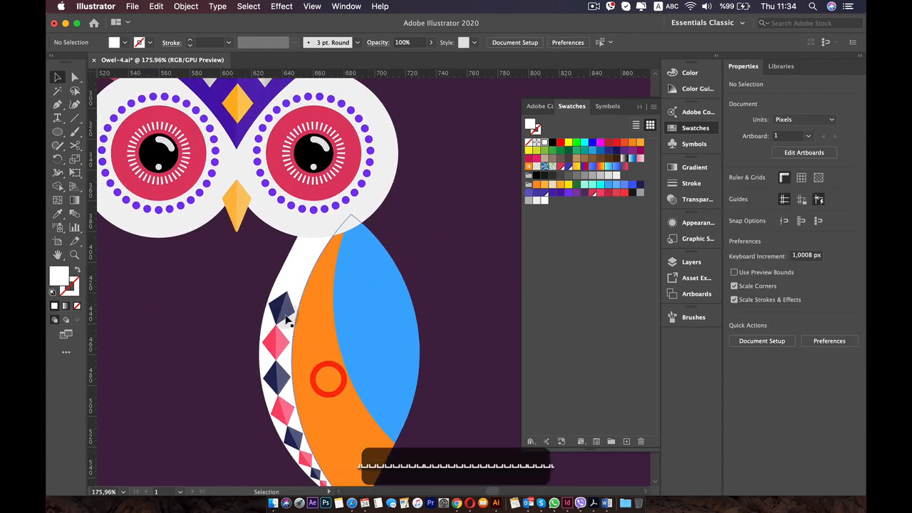
pyautogui.scroll(3, 287, 318)
pyautogui.scroll(1, 270, 318)
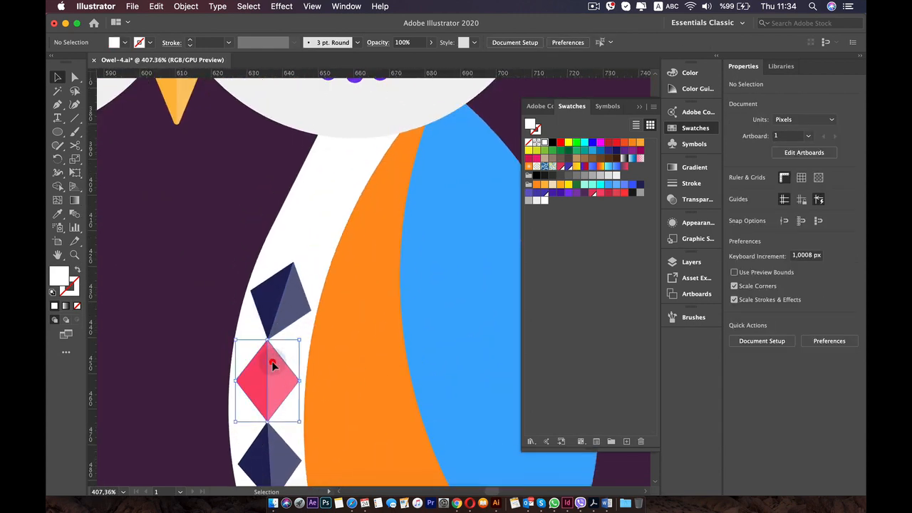
pyautogui.click(265, 371)
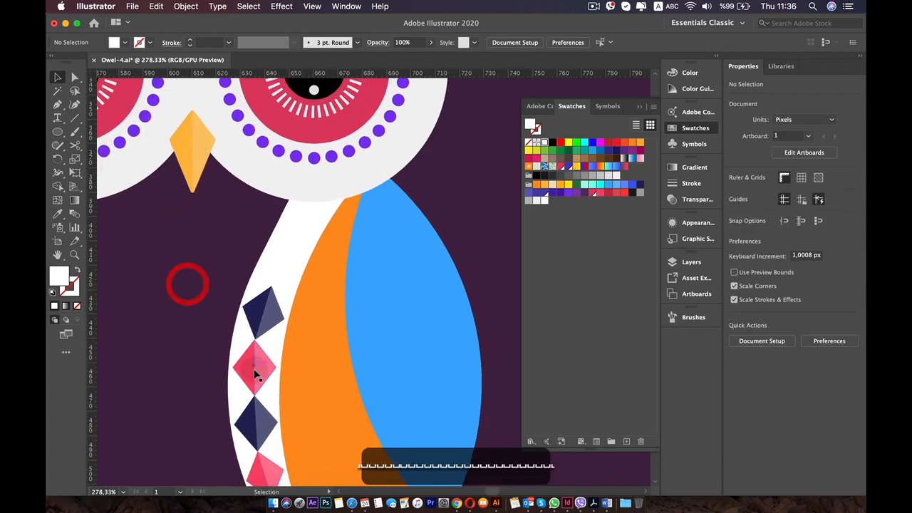
pyautogui.click(256, 374)
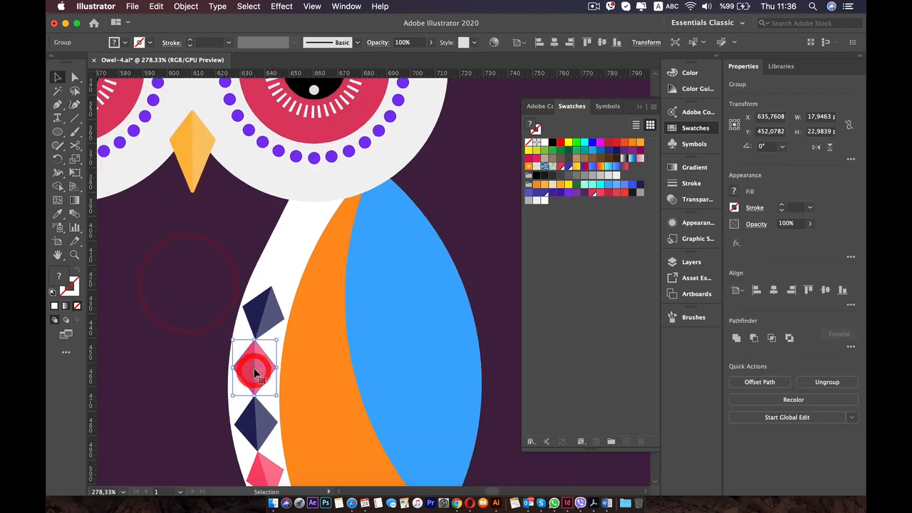
pyautogui.moveTo(257, 374); pyautogui.dragTo(278, 260)
pyautogui.moveTo(272, 257); pyautogui.dragTo(274, 257)
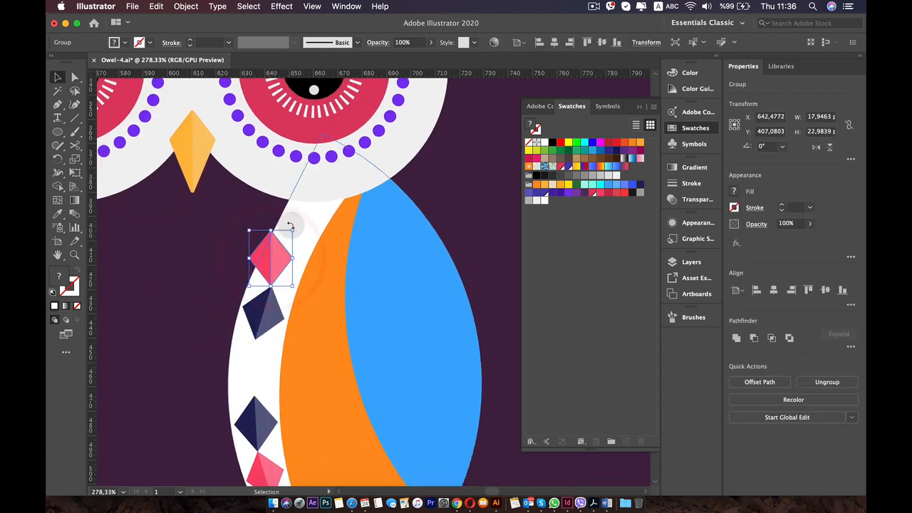
pyautogui.press('super+z')
pyautogui.press('super+z')
pyautogui.press('super+z')
pyautogui.press('super+z')
pyautogui.press('super+z')
pyautogui.press('super+z')
pyautogui.press('super+z')
pyautogui.press('super+z')
pyautogui.press('super+z')
pyautogui.press('super+z')
pyautogui.press('super+z')
pyautogui.press('super+z')
# Duplicate the upright pink diamond onto the topmost navy tip, rotate it to about 329.8° and shrink it to about 15.5 × 19.9 px.
pyautogui.moveTo(259, 343); pyautogui.dragTo(257, 274)
pyautogui.scroll(5, 278, 248)
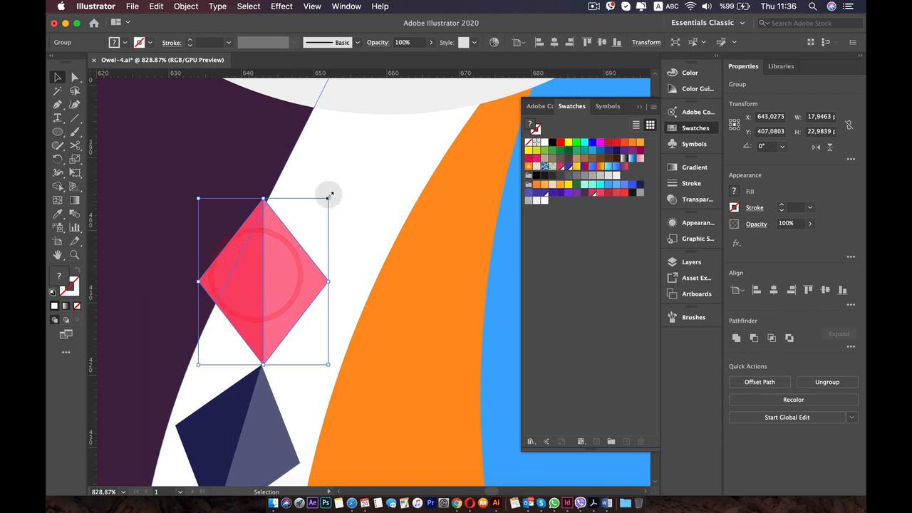
pyautogui.moveTo(330, 194); pyautogui.dragTo(353, 245)
pyautogui.moveTo(272, 264); pyautogui.dragTo(297, 273)
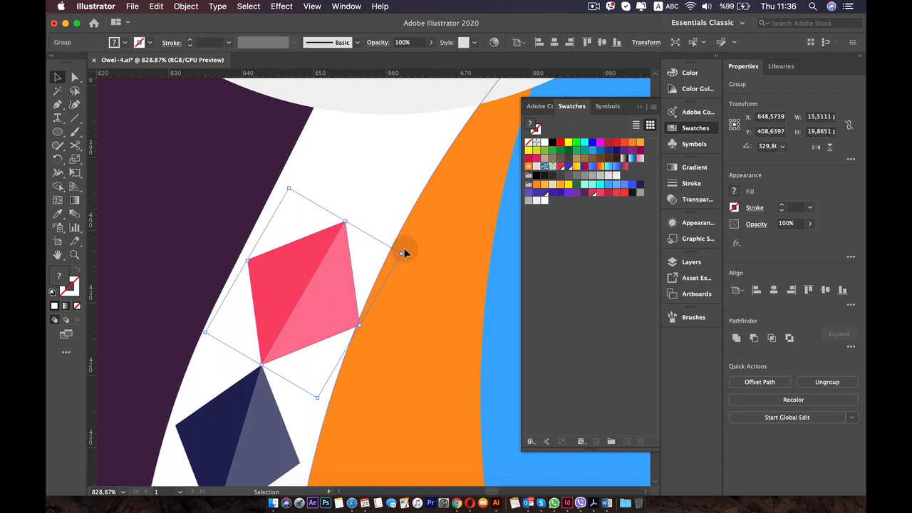
# Rotate the topmost pink diamond to about 334.5° and size it to about 15.3 × 19.6 px, its lower tip meeting the navy one.
pyautogui.moveTo(404, 248); pyautogui.dragTo(395, 240)
pyautogui.press('super+z')
pyautogui.click(314, 256)
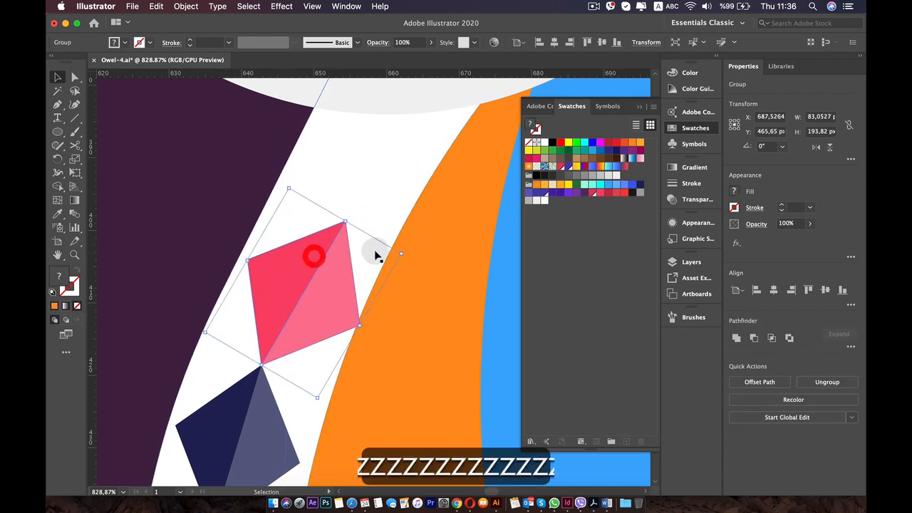
pyautogui.moveTo(348, 214); pyautogui.dragTo(339, 210)
pyautogui.moveTo(303, 270); pyautogui.dragTo(290, 283)
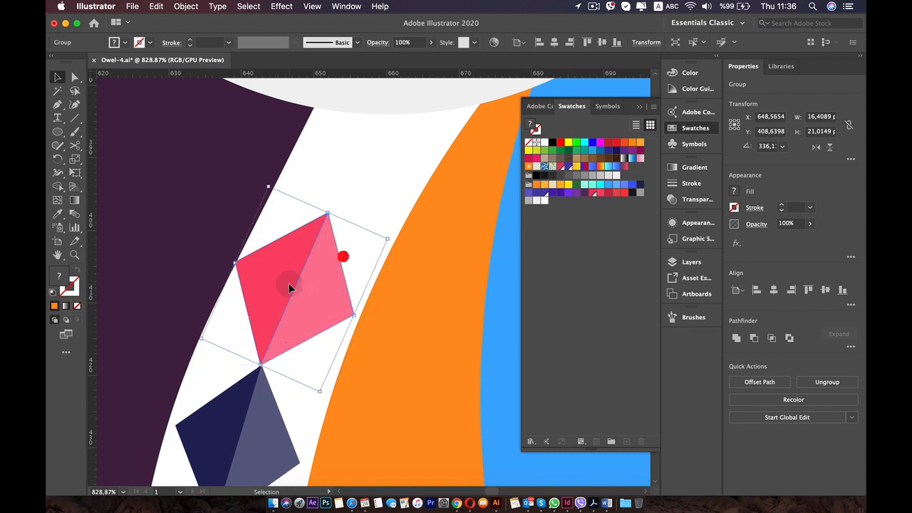
pyautogui.moveTo(391, 233); pyautogui.dragTo(393, 238)
pyautogui.moveTo(298, 256); pyautogui.dragTo(300, 257)
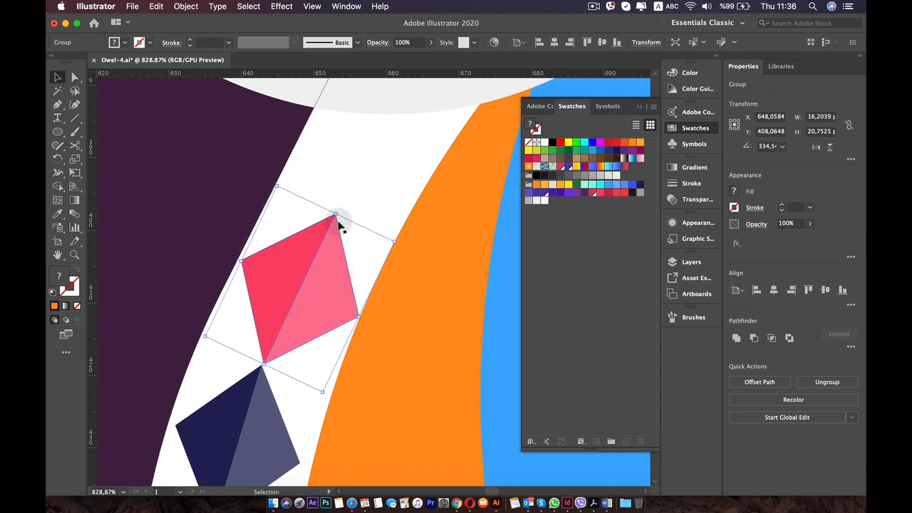
pyautogui.moveTo(335, 213); pyautogui.dragTo(330, 221)
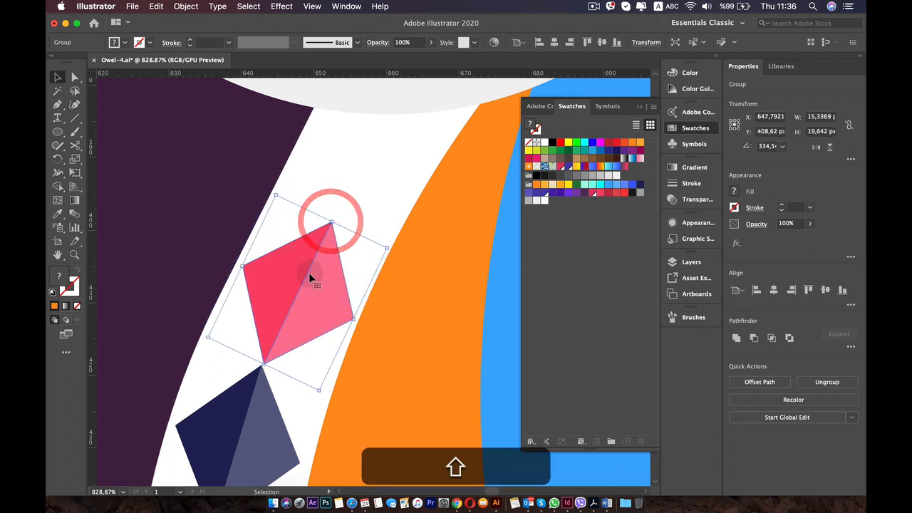
# Duplicate the nearest navy diamond onto the upper tip of the topmost pink diamond, beside the white eye.
pyautogui.press('alt')
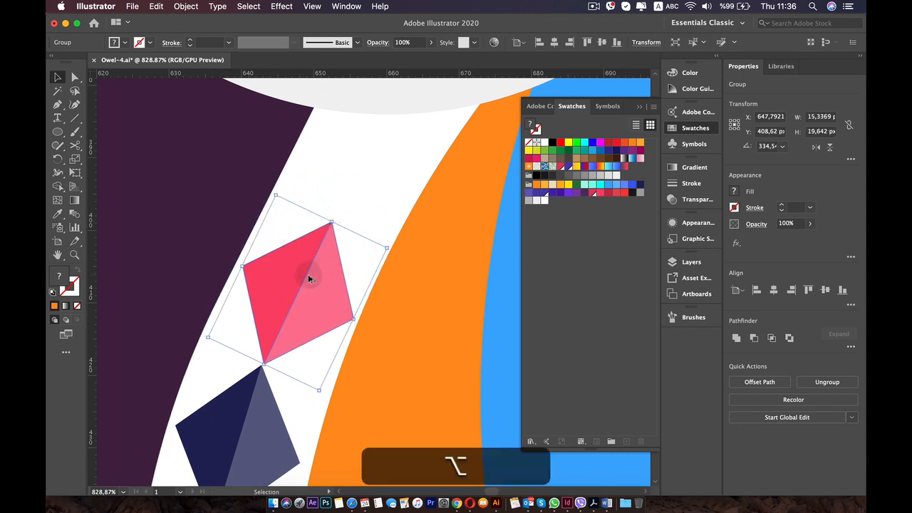
pyautogui.click(244, 397)
pyautogui.moveTo(240, 423); pyautogui.dragTo(357, 121)
pyautogui.press('space')
pyautogui.moveTo(345, 186); pyautogui.dragTo(266, 343)
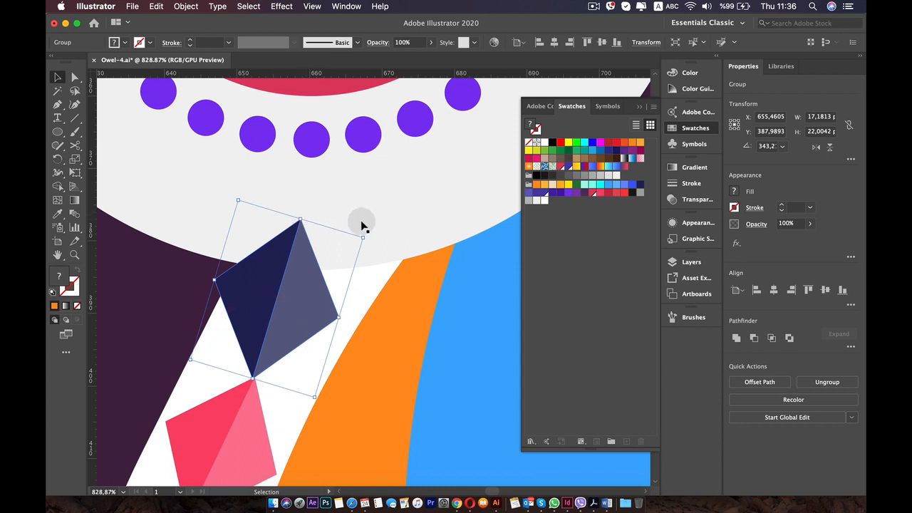
# Rotate the new navy diamond to about 331.7°, shrink it to about 15.3 × 19.6 px and align its lower tip with the pink one.
pyautogui.moveTo(368, 232); pyautogui.dragTo(375, 247)
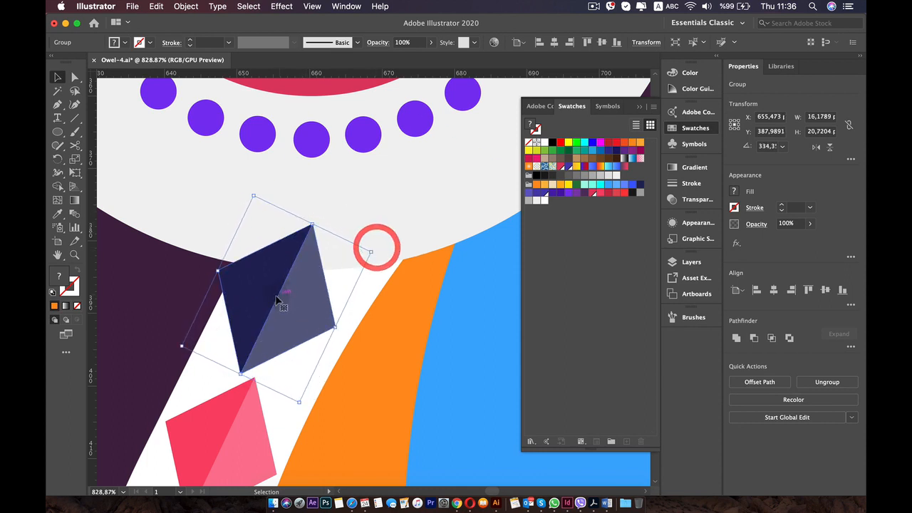
pyautogui.moveTo(277, 300); pyautogui.dragTo(288, 303)
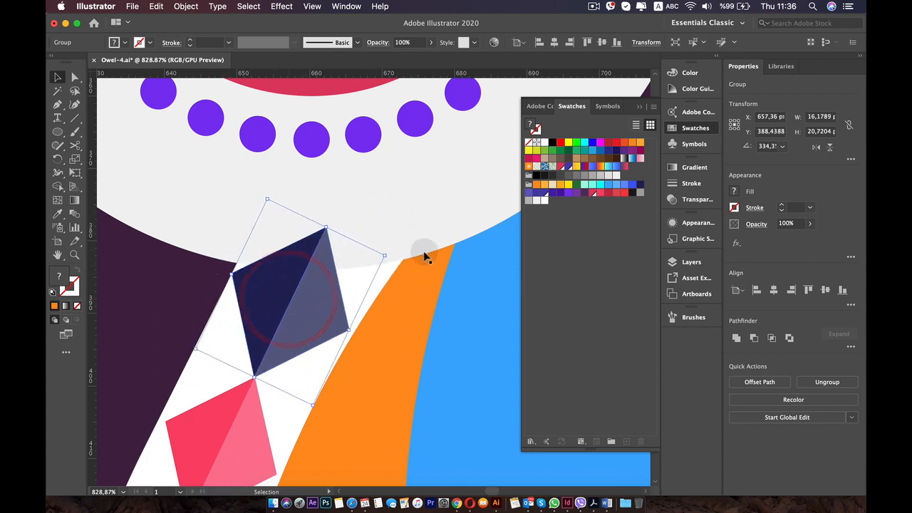
pyautogui.moveTo(391, 255); pyautogui.dragTo(391, 259)
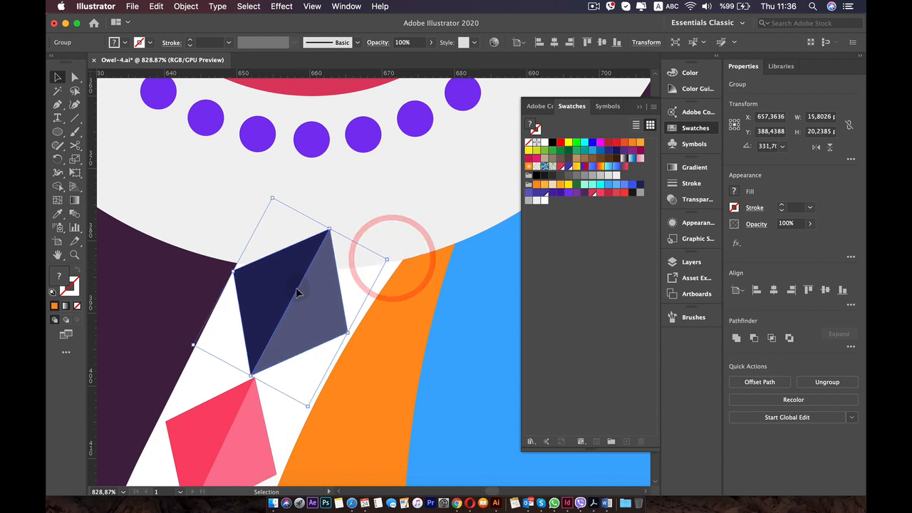
pyautogui.moveTo(295, 287); pyautogui.dragTo(299, 290)
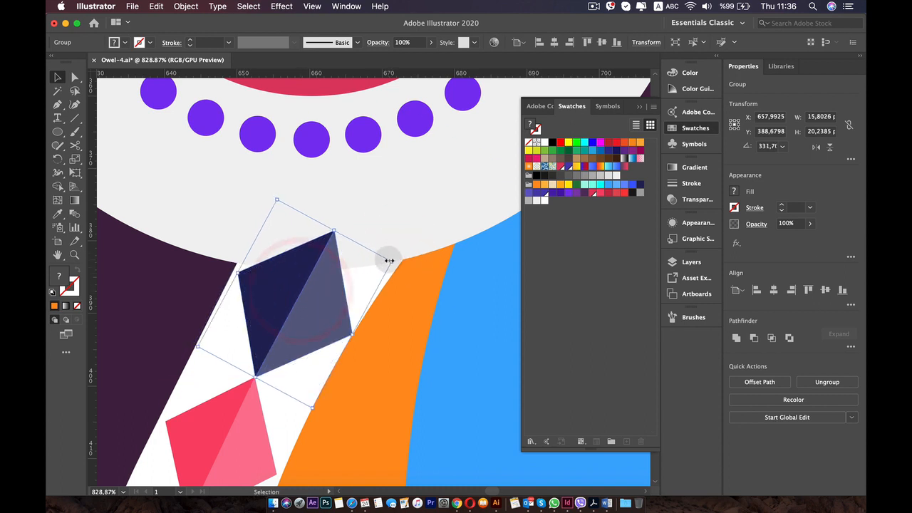
pyautogui.moveTo(391, 262); pyautogui.dragTo(385, 264)
pyautogui.moveTo(300, 292); pyautogui.dragTo(299, 288)
pyautogui.scroll(10, 295, 281)
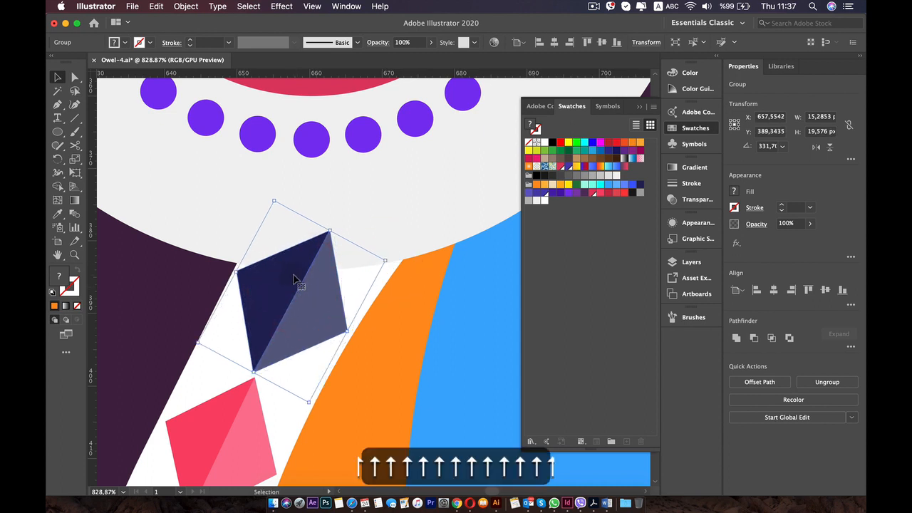
pyautogui.moveTo(219, 245); pyautogui.dragTo(222, 256)
pyautogui.scroll(-8, 222, 255)
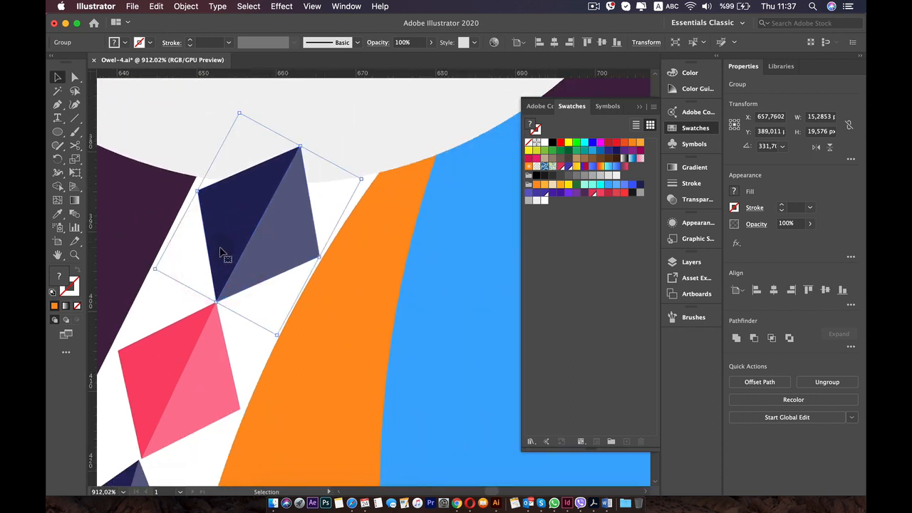
# Send the top navy diamond backward until it sits behind the white eye circle.
pyautogui.press('a')
pyautogui.press('super+bracketleft')
pyautogui.press('super+bracketleft')
pyautogui.press('super+bracketleft')
pyautogui.press('super+bracketleft')
pyautogui.press('super+bracketleft')
pyautogui.press('super+bracketleft')
pyautogui.press('super+bracketleft')
pyautogui.press('super+bracketleft')
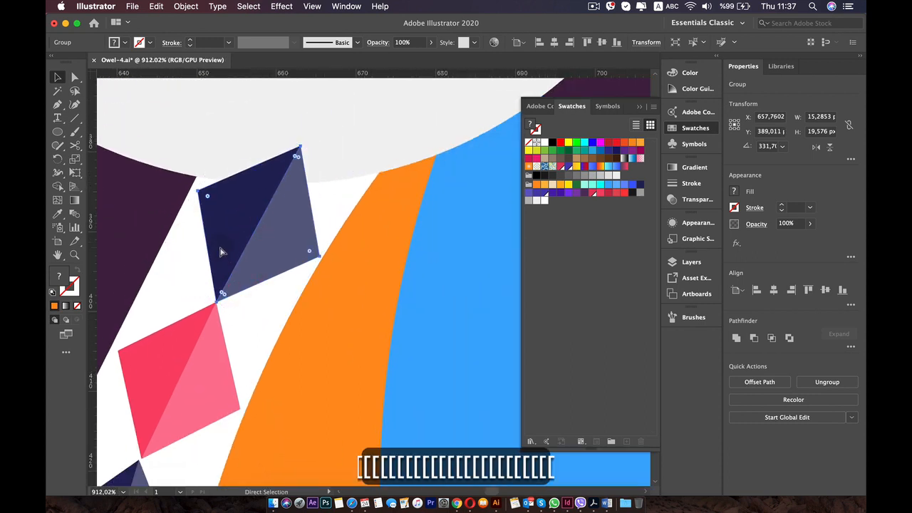
pyautogui.press('super+bracketleft')
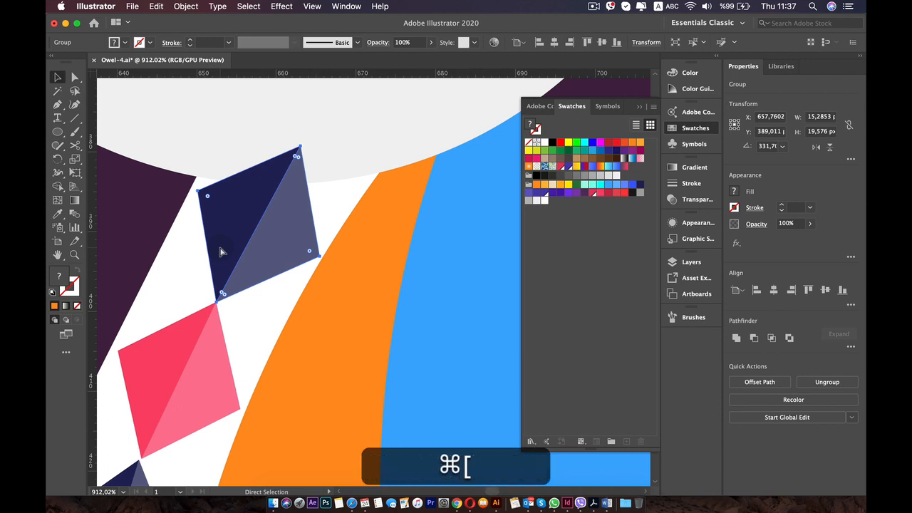
# Group all the diamonds of the chain, from the one at the eye to the smallest at the wing tip.
pyautogui.scroll(-10, 222, 255)
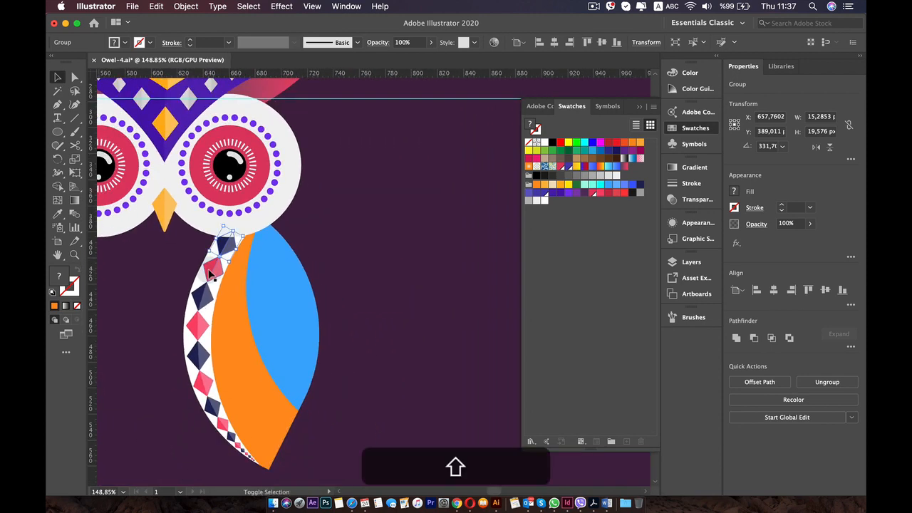
pyautogui.keyDown('shift'); pyautogui.click(213, 264); pyautogui.keyUp('shift')
pyautogui.keyDown('shift'); pyautogui.click(218, 291); pyautogui.keyUp('shift')
pyautogui.keyDown('shift'); pyautogui.click(193, 334); pyautogui.keyUp('shift')
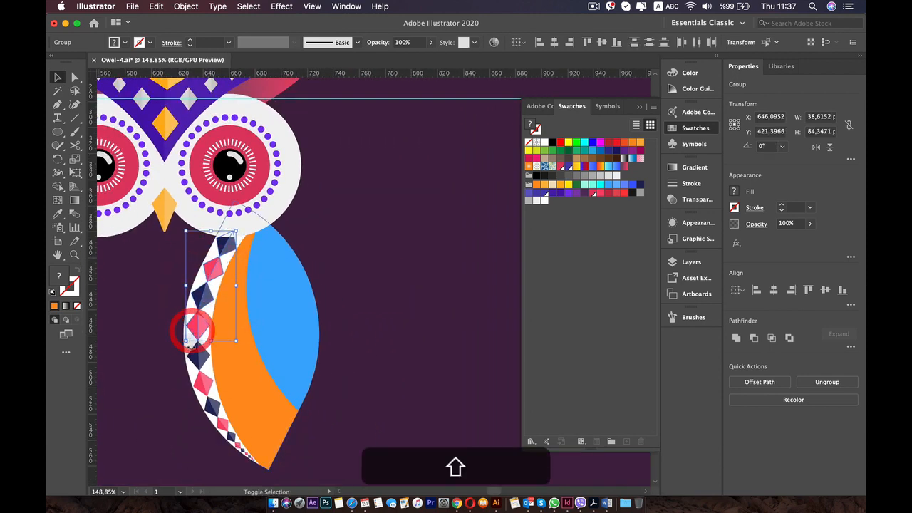
pyautogui.keyDown('shift'); pyautogui.click(188, 350); pyautogui.keyUp('shift')
pyautogui.keyDown('shift'); pyautogui.click(205, 383); pyautogui.keyUp('shift')
pyautogui.keyDown('shift'); pyautogui.click(206, 406); pyautogui.keyUp('shift')
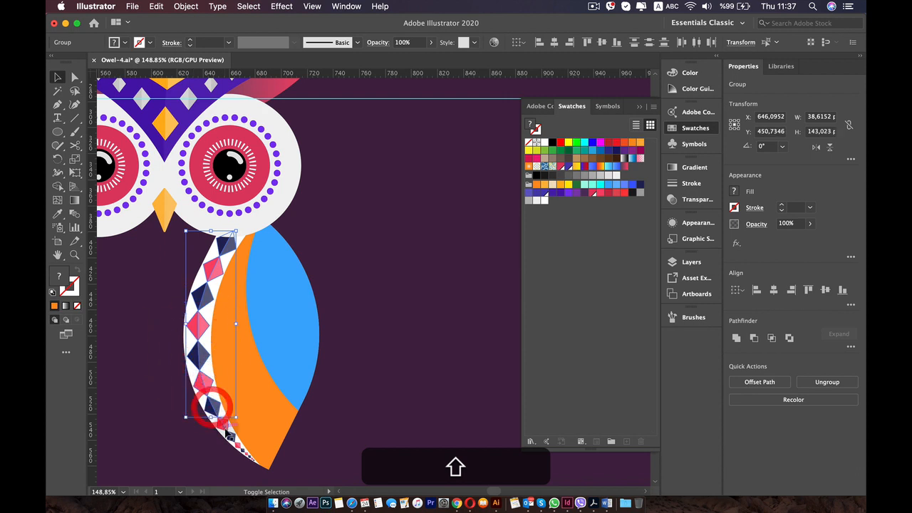
pyautogui.keyDown('shift'); pyautogui.click(223, 429); pyautogui.keyUp('shift')
pyautogui.scroll(5, 231, 436)
pyautogui.scroll(4, 235, 456)
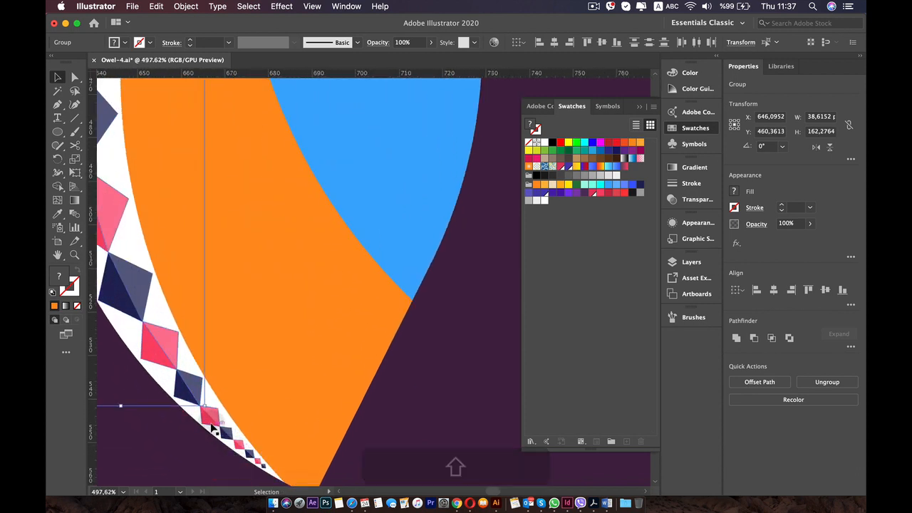
pyautogui.keyDown('shift'); pyautogui.click(205, 417); pyautogui.keyUp('shift')
pyautogui.keyDown('shift'); pyautogui.click(239, 438); pyautogui.keyUp('shift')
pyautogui.scroll(-5, 324, 437)
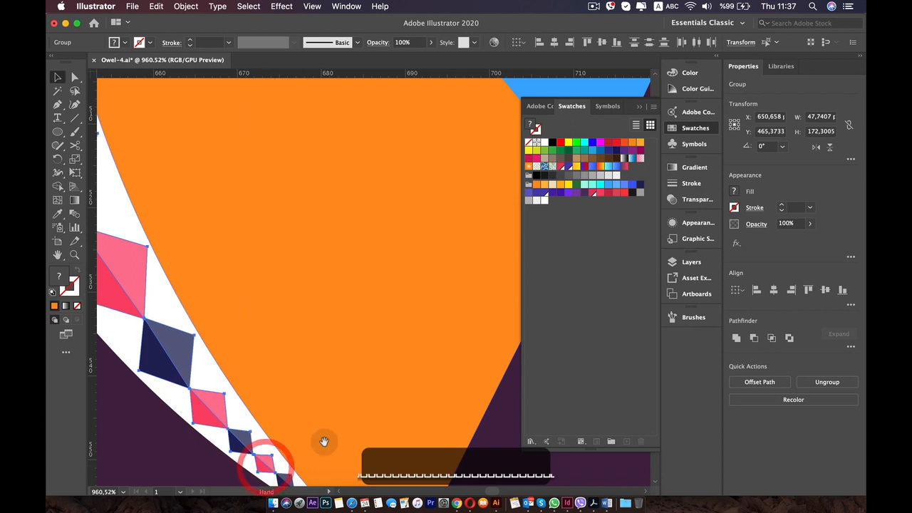
pyautogui.keyDown('shift'); pyautogui.click(249, 307); pyautogui.keyUp('shift')
pyautogui.keyDown('shift'); pyautogui.click(265, 324); pyautogui.keyUp('shift')
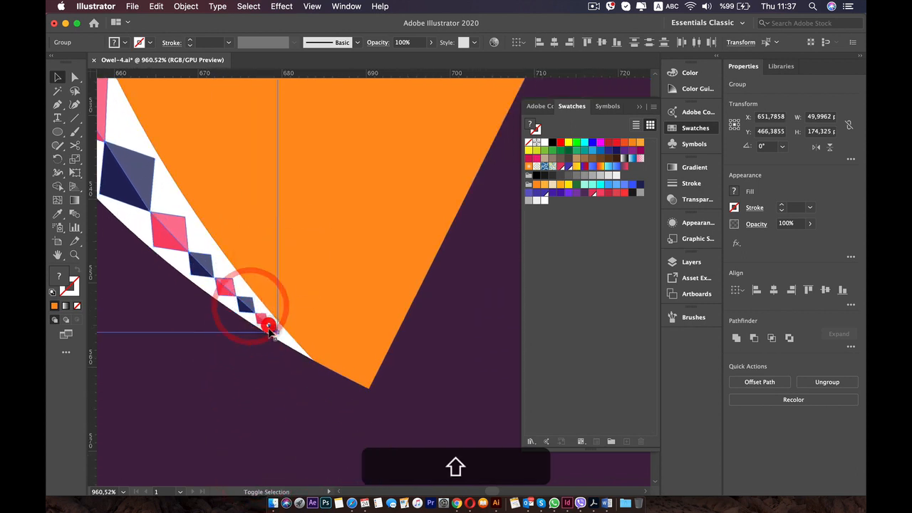
pyautogui.scroll(-5, 261, 320)
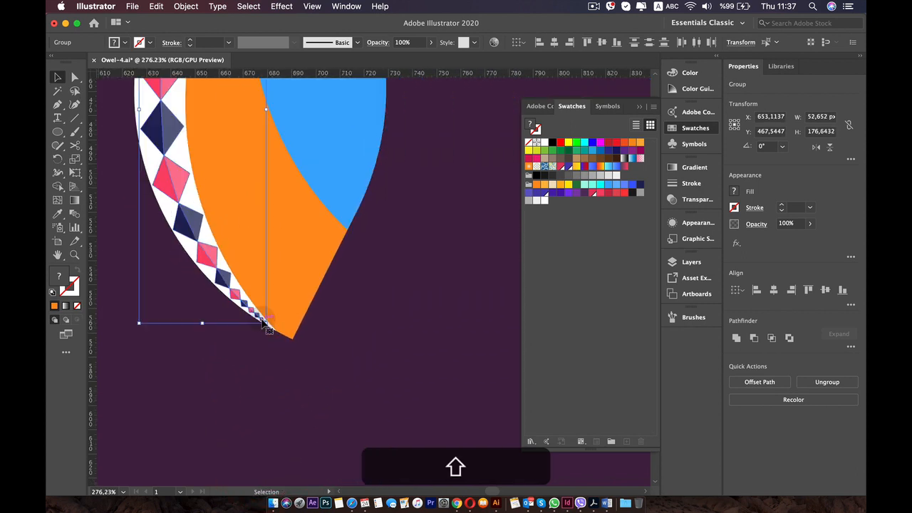
pyautogui.moveTo(264, 321); pyautogui.dragTo(180, 285)
pyautogui.press('super+z')
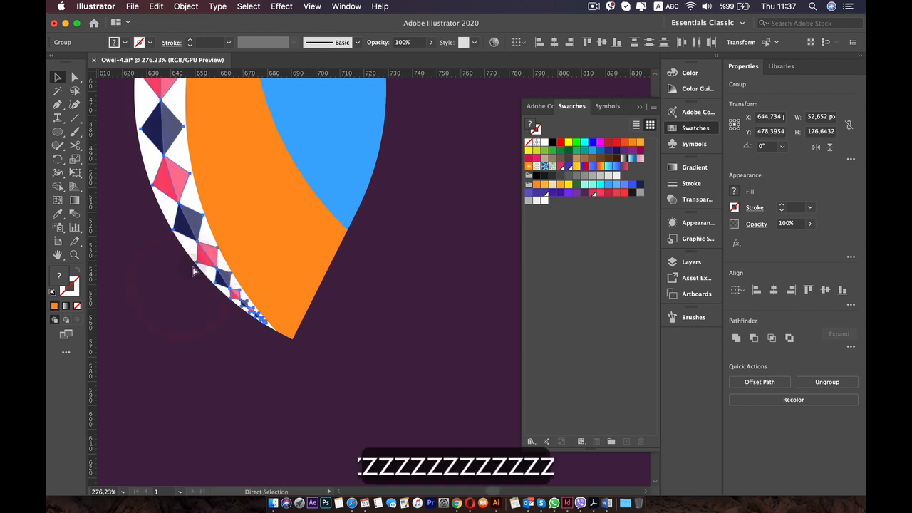
pyautogui.rightClick(188, 225)
pyautogui.click(220, 338)
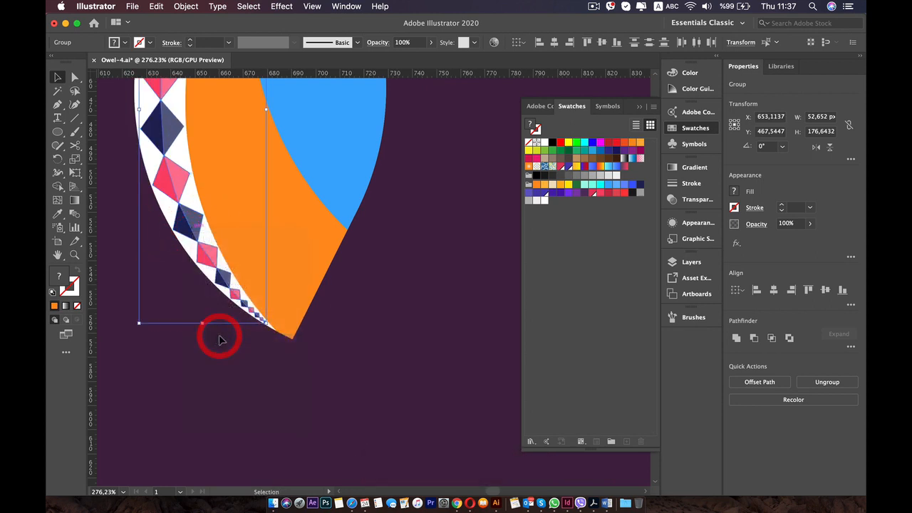
pyautogui.scroll(-3, 220, 335)
pyautogui.moveTo(179, 213); pyautogui.dragTo(214, 285)
pyautogui.click(182, 276)
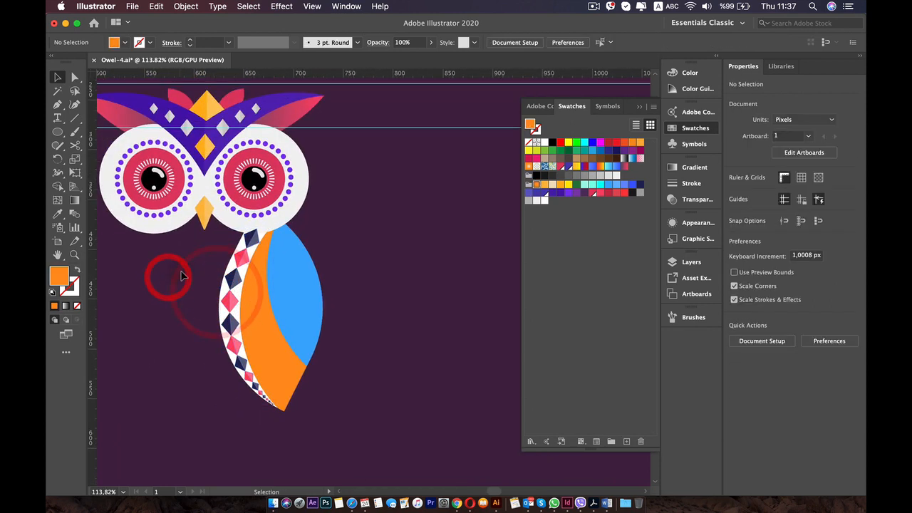
# Send the grouped diamond chain backward behind the white eye circle and deselect it.
pyautogui.click(249, 241)
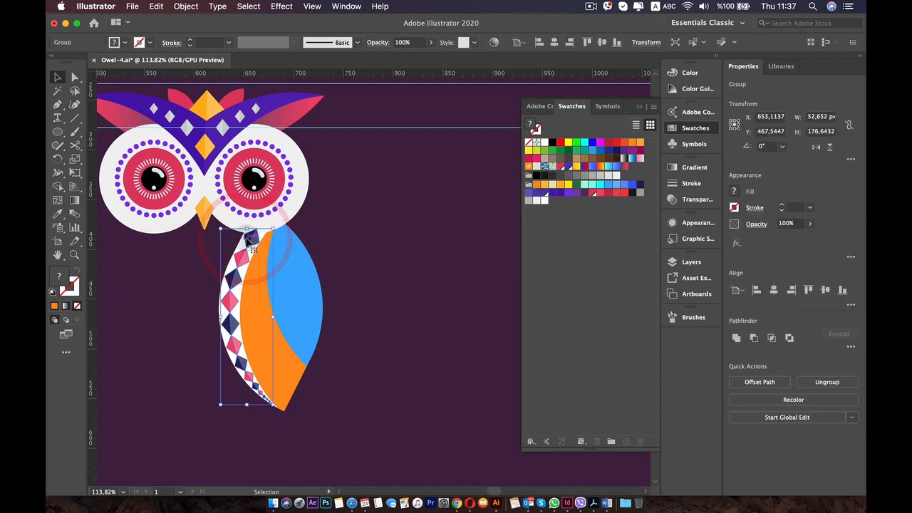
pyautogui.press('super+bracketleft')
pyautogui.press('super+bracketleft')
pyautogui.press('super+bracketleft')
pyautogui.press('super+bracketleft')
pyautogui.press('super+bracketleft')
pyautogui.press('super+bracketleft')
pyautogui.press('super+bracketleft')
pyautogui.press('super+bracketleft')
pyautogui.press('super+bracketleft')
pyautogui.press('super+bracketleft')
pyautogui.press('super+bracketleft')
pyautogui.press('super+bracketleft')
pyautogui.press('super+bracketleft')
pyautogui.press('super+bracketleft')
pyautogui.press('super+bracketleft')
pyautogui.press('super+bracketleft')
pyautogui.press('super+bracketleft')
pyautogui.press('super+bracketleft')
pyautogui.press('super+bracketleft')
pyautogui.press('super+bracketleft')
pyautogui.press('super+bracketleft')
pyautogui.press('super+bracketleft')
pyautogui.press('super+bracketleft')
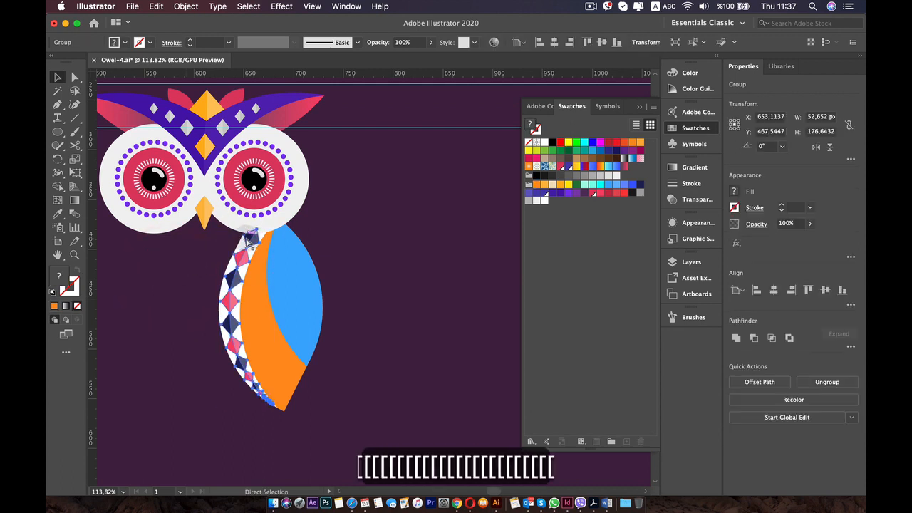
pyautogui.click(187, 305)
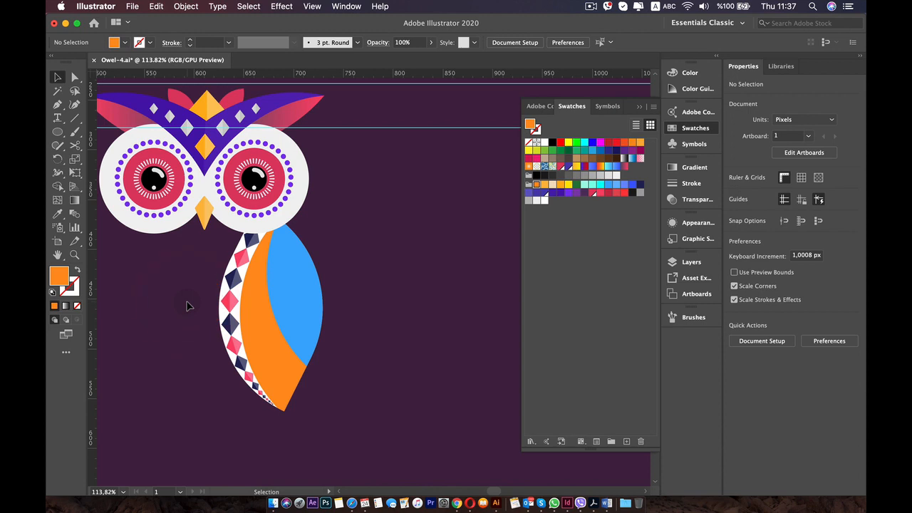
# Draw a horizontal line about 197 px long across the upper part of the wing with a 1 pt white stroke.
pyautogui.hscroll(-10, 206, 294)
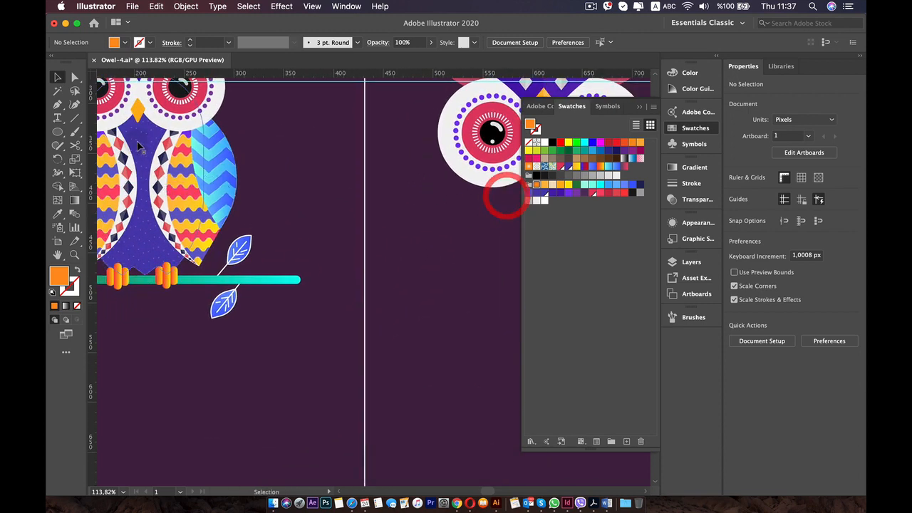
pyautogui.hscroll(8, 254, 238)
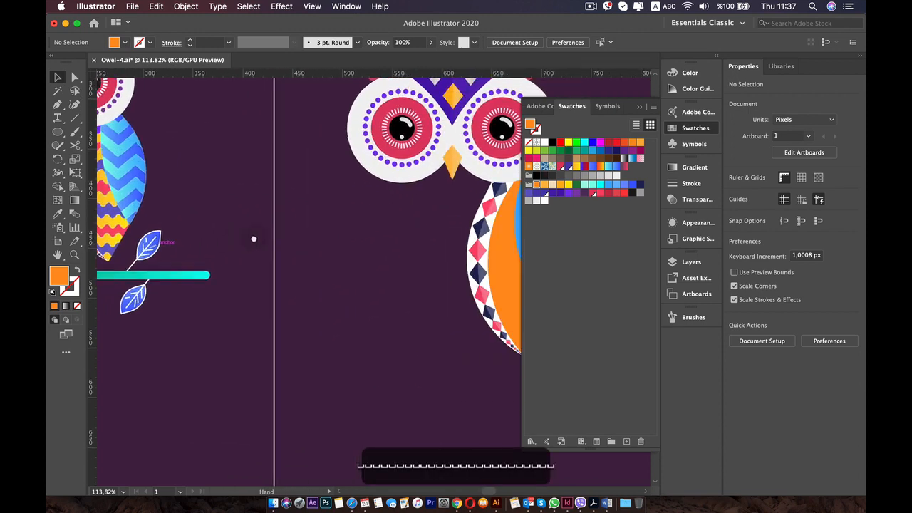
pyautogui.scroll(5, 356, 210)
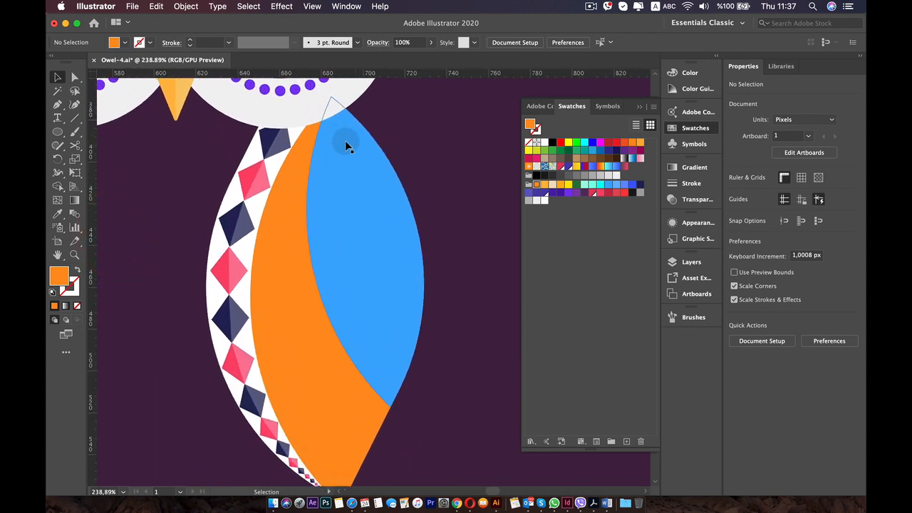
pyautogui.click(74, 119)
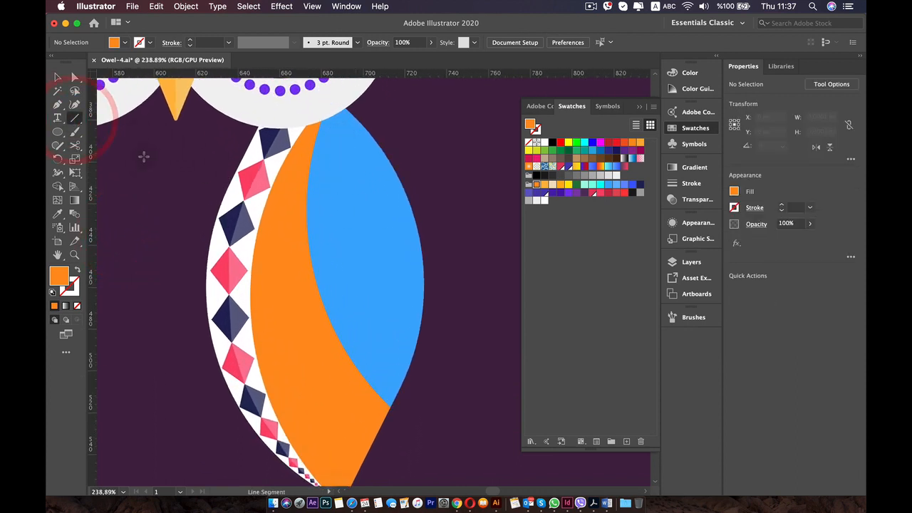
pyautogui.moveTo(103, 182); pyautogui.dragTo(514, 165)
pyautogui.press('shift')
pyautogui.click(779, 206)
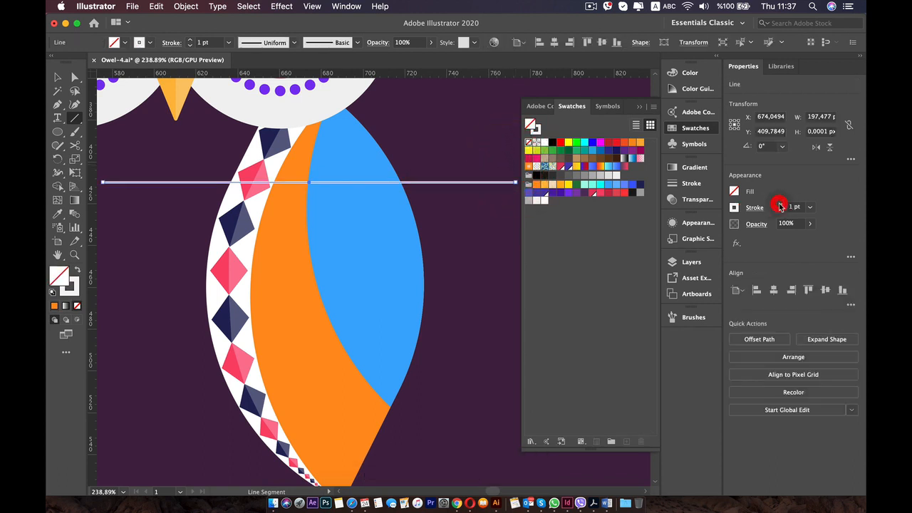
# Apply a Zig Zag effect to the white line's stroke with absolute size 7 px, 8 ridges per segment and smooth points.
pyautogui.click(692, 226)
pyautogui.click(628, 251)
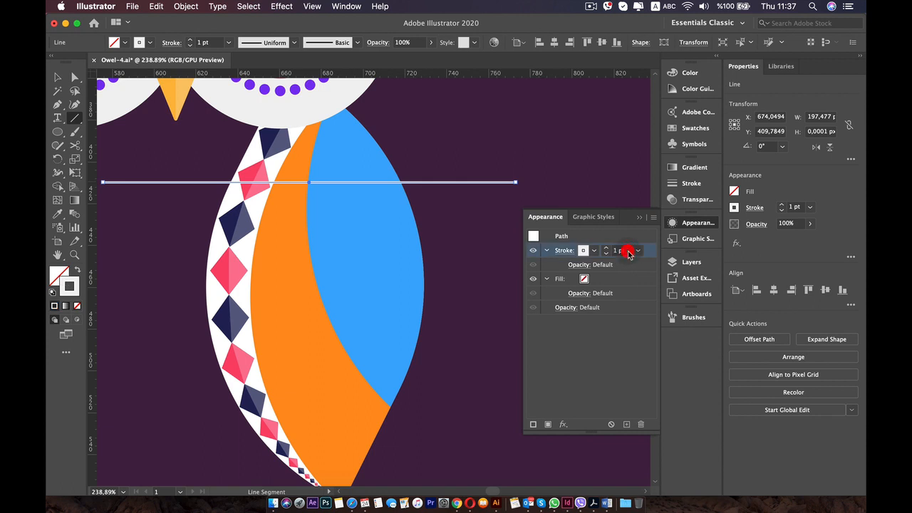
pyautogui.click(562, 425)
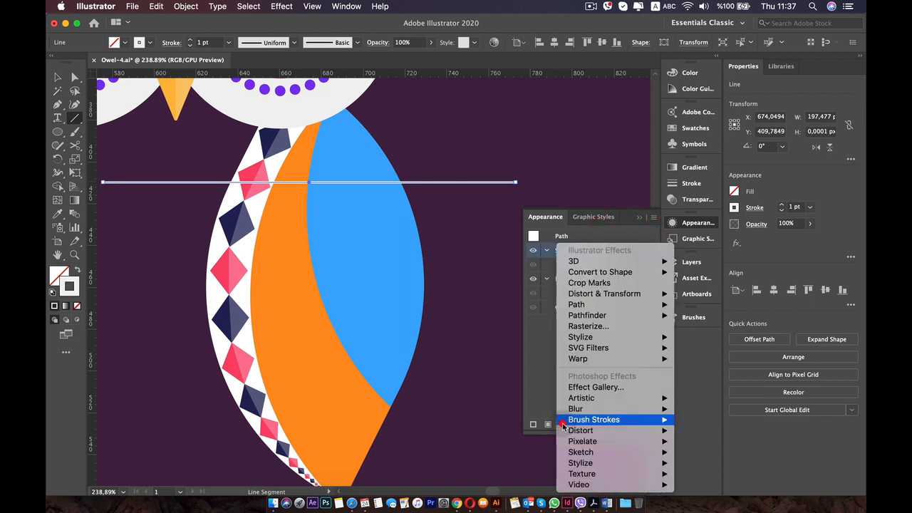
pyautogui.moveTo(621, 295)
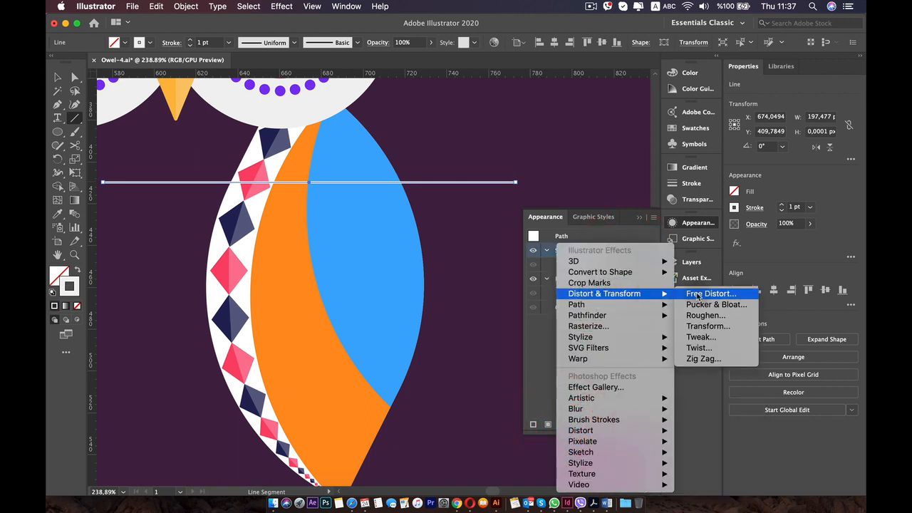
pyautogui.click(706, 359)
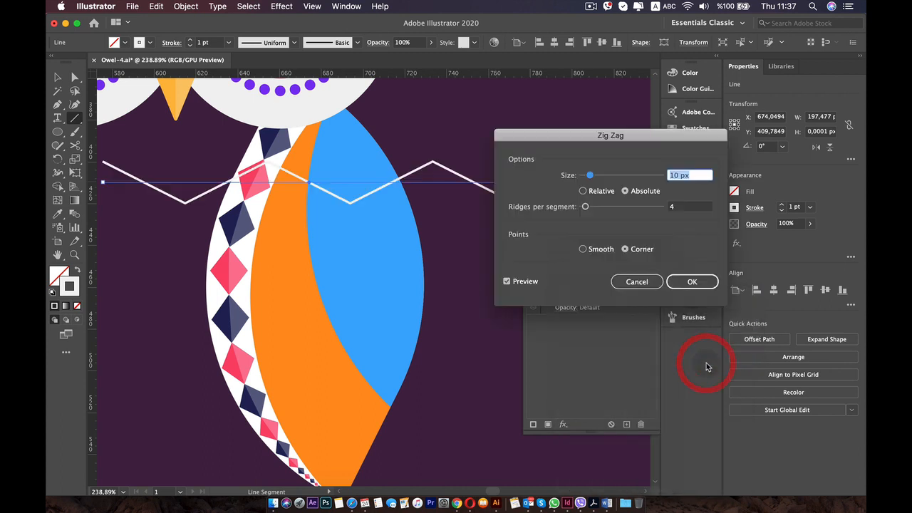
pyautogui.click(593, 253)
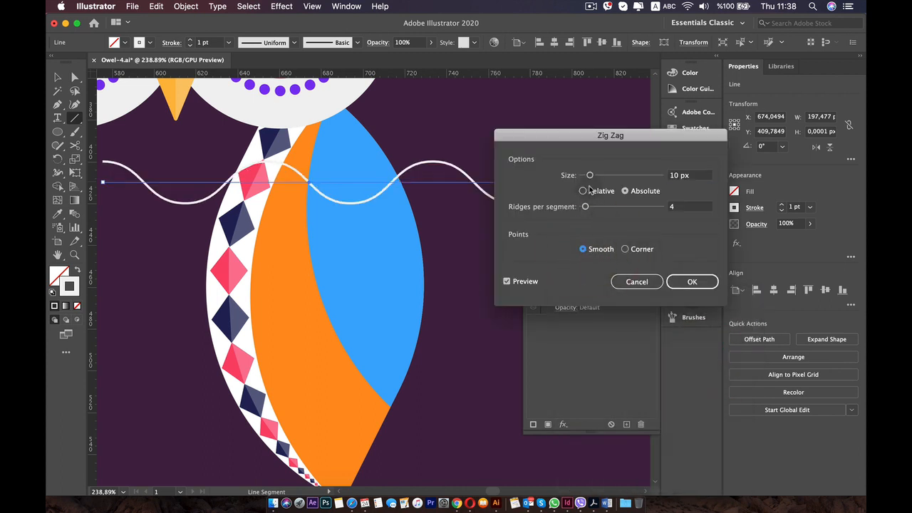
pyautogui.moveTo(590, 177); pyautogui.dragTo(591, 209)
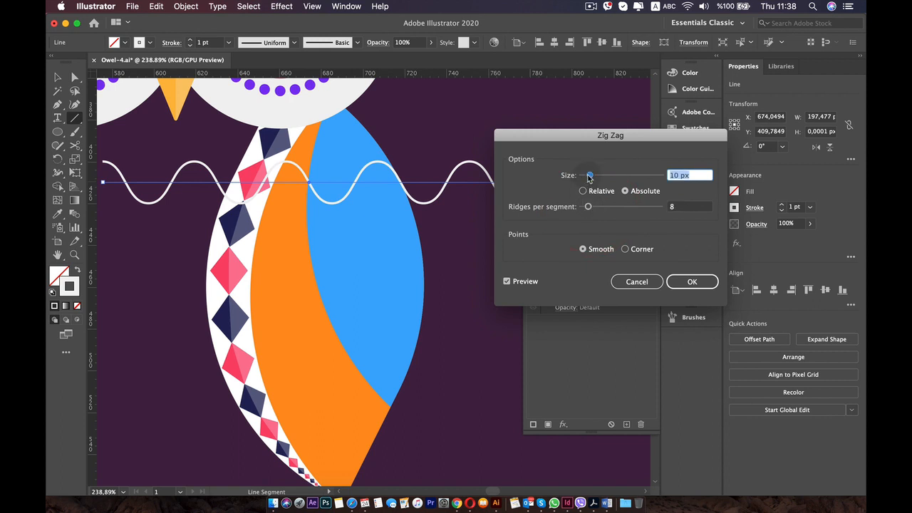
pyautogui.moveTo(589, 178); pyautogui.dragTo(586, 178)
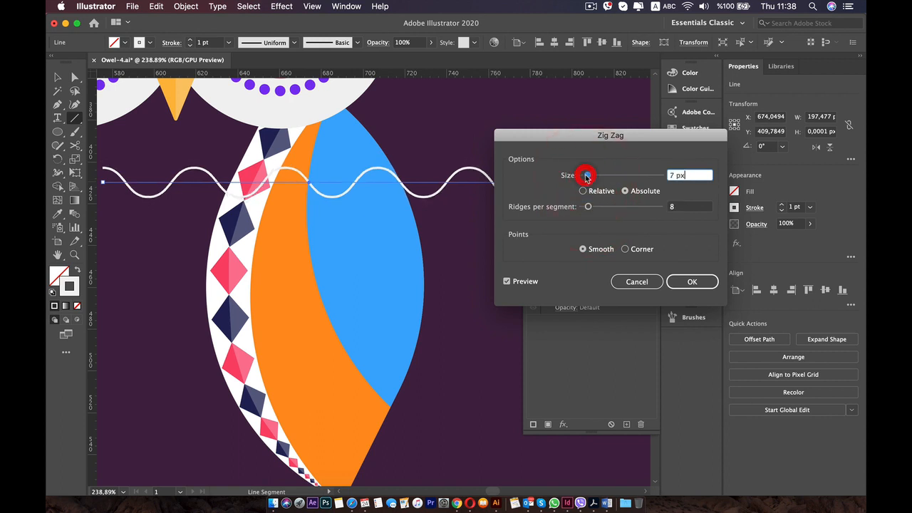
pyautogui.click(689, 288)
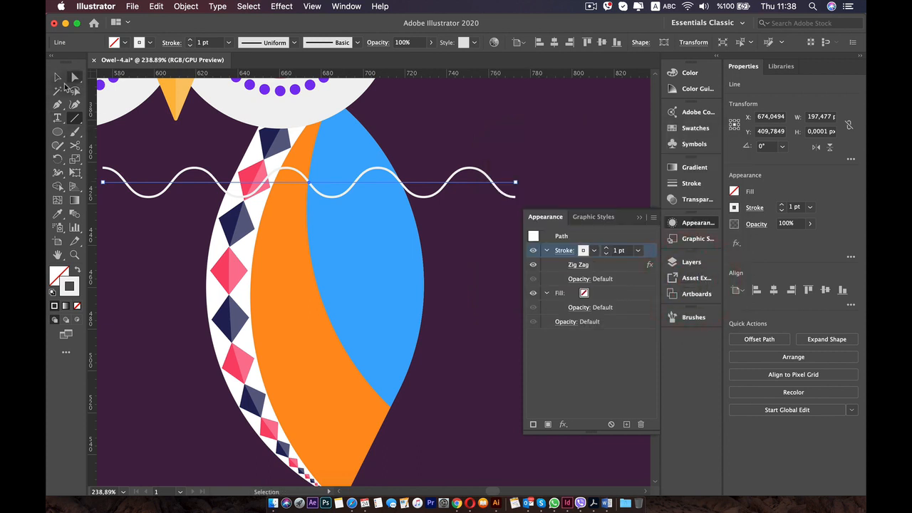
# Select the wavy line and place three evenly spaced copies below it, down to about the middle of the wing.
pyautogui.click(58, 90)
pyautogui.click(292, 176)
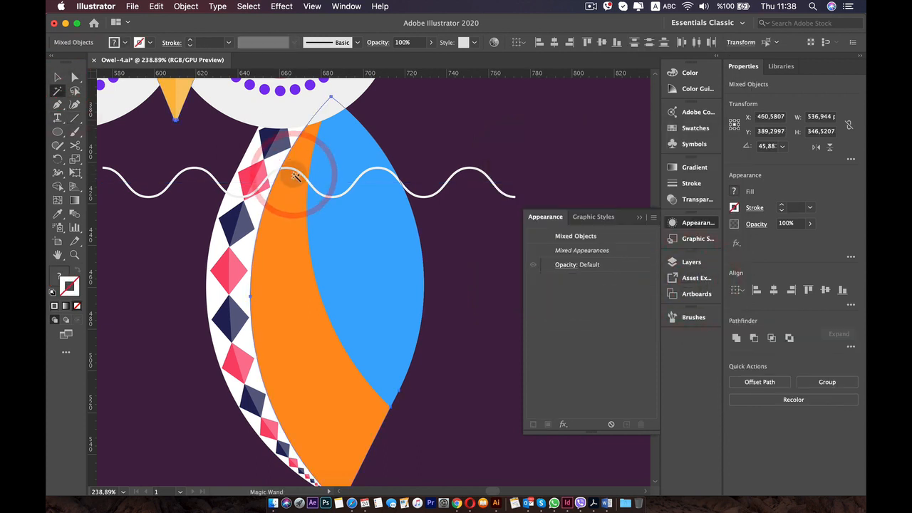
pyautogui.press('v')
pyautogui.click(299, 182)
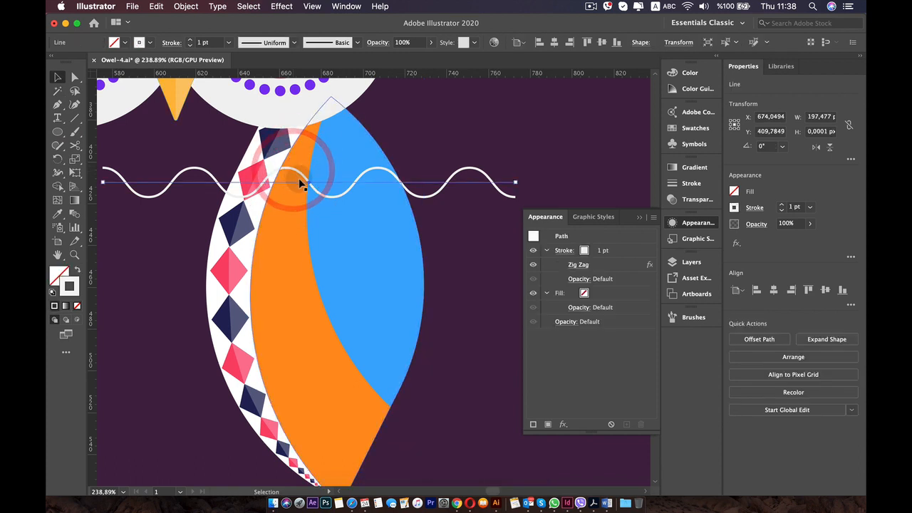
pyautogui.press('alt')
pyautogui.moveTo(299, 186); pyautogui.dragTo(292, 311)
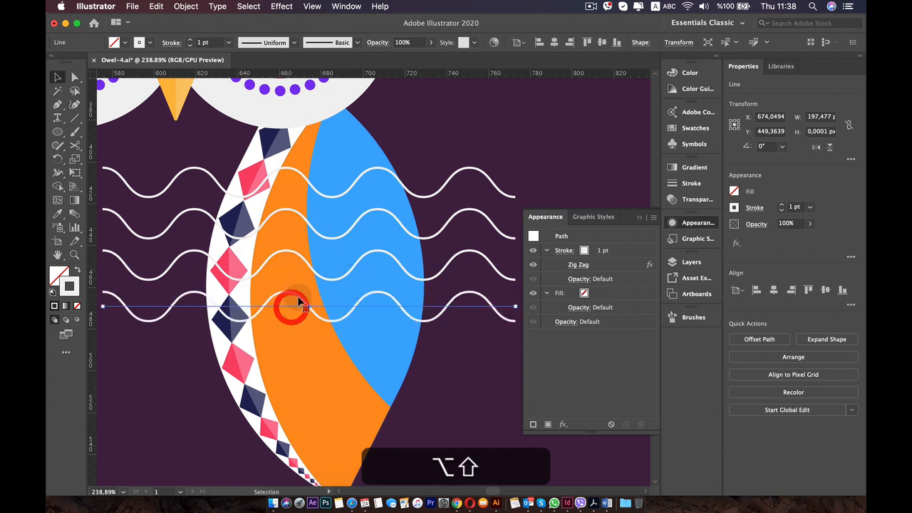
# Add four more wavy line copies below at the same spacing, reaching the wing's tip.
pyautogui.click(685, 225)
pyautogui.moveTo(297, 308); pyautogui.dragTo(300, 423)
pyautogui.moveTo(300, 425); pyautogui.dragTo(303, 469)
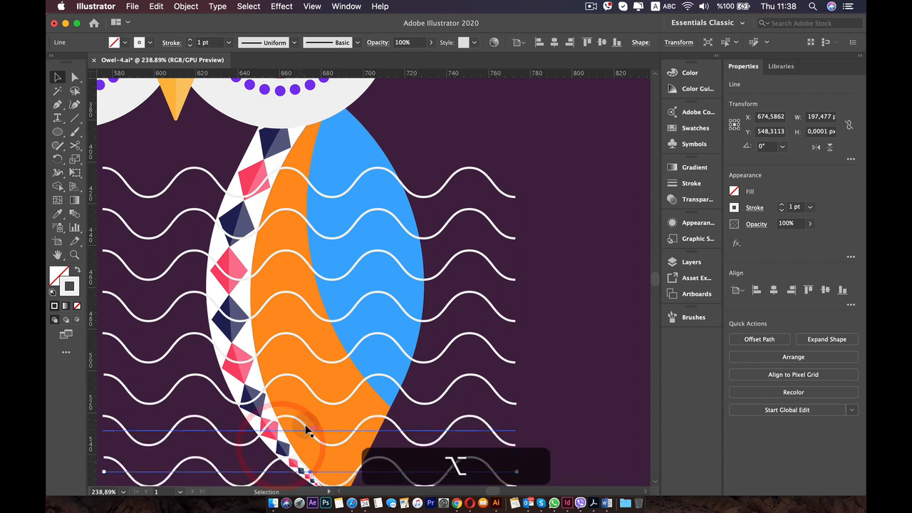
pyautogui.keyDown('alt'); pyautogui.scroll(-5, 305, 427); pyautogui.keyUp('alt')
pyautogui.scroll(3, 356, 299)
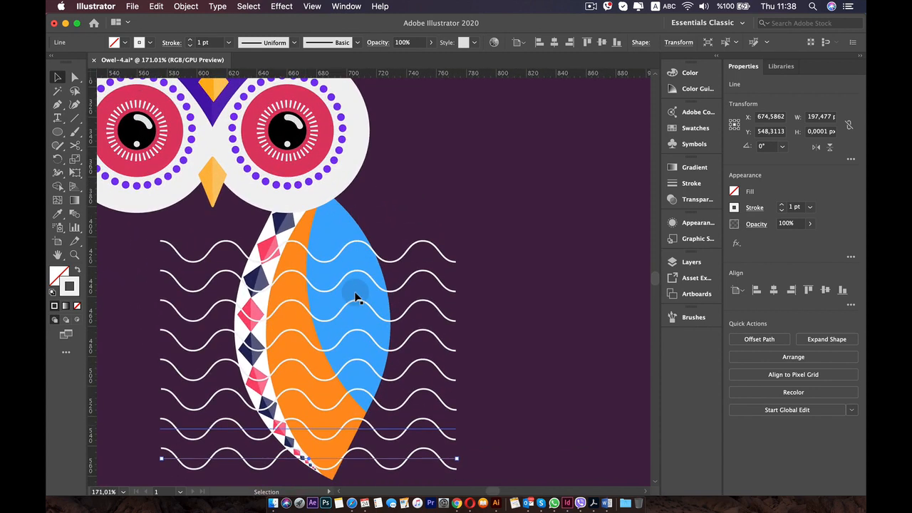
# Copy the top wavy line upward to just below the eye, nudge it up to match the line spacing, and deselect it.
pyautogui.click(300, 244)
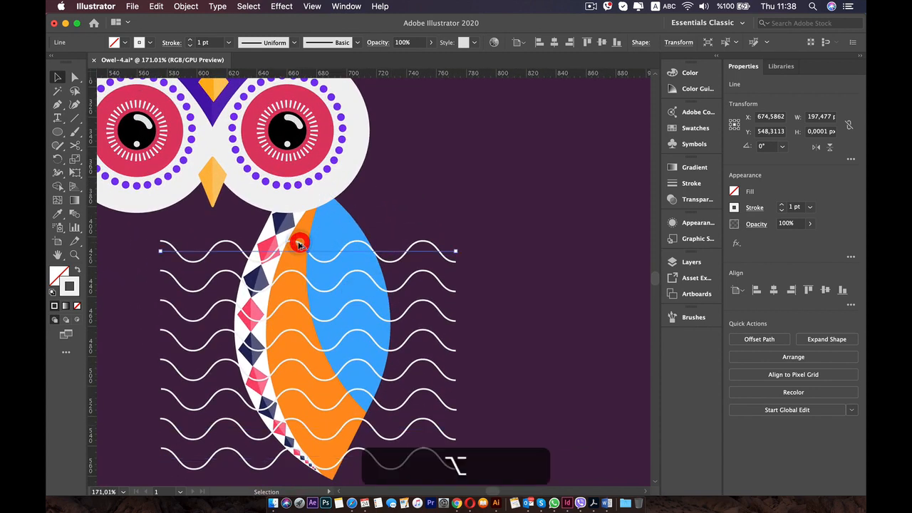
pyautogui.moveTo(297, 243)
pyautogui.mouseDown()
pyautogui.moveTo(299, 214)
pyautogui.moveTo(300, 224)
pyautogui.mouseUp()
pyautogui.hotkey('alt', 'Up')
pyautogui.hotkey('alt', 'Up')
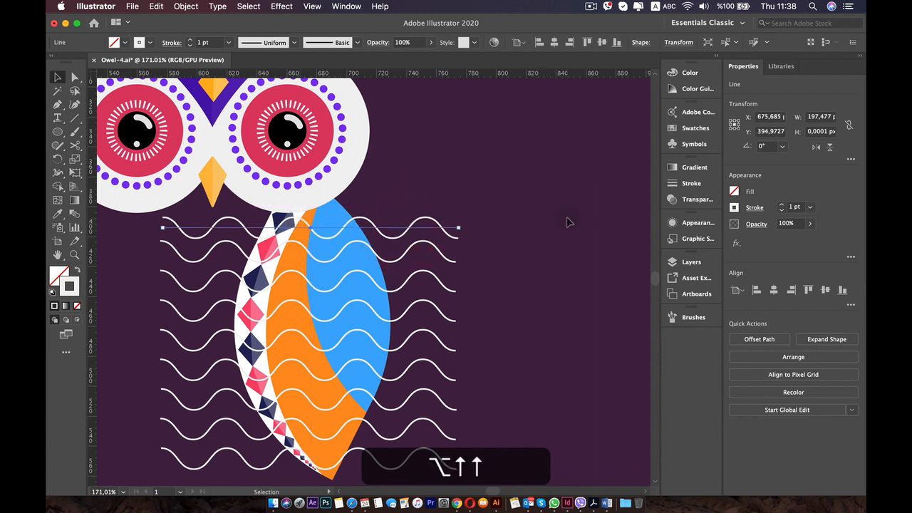
pyautogui.press('Up')
pyautogui.press('Up')
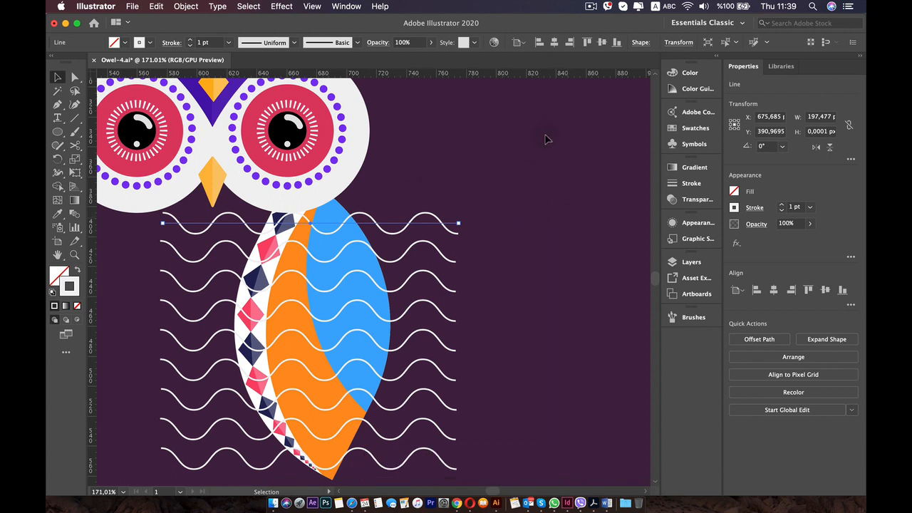
pyautogui.press('Up')
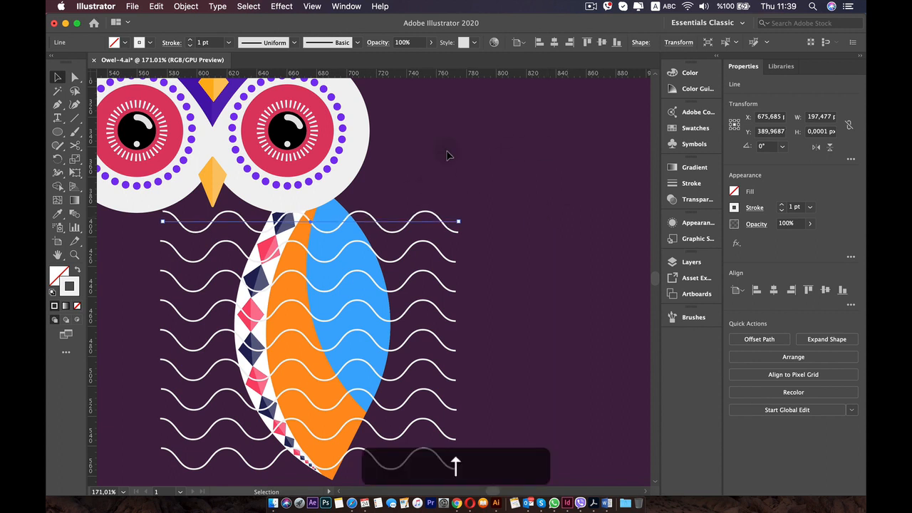
pyautogui.click(470, 153)
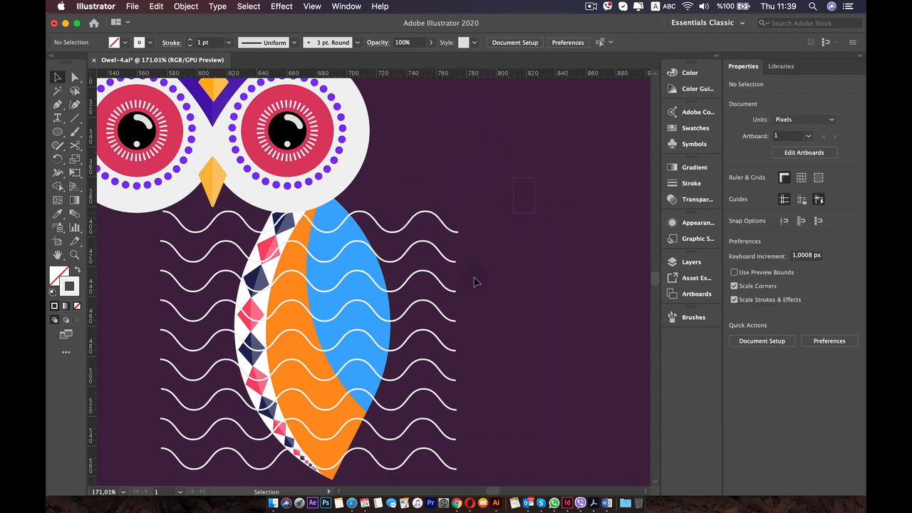
# Group all nine wavy lines, expand the group's appearance into real paths and deselect it.
pyautogui.moveTo(422, 476); pyautogui.dragTo(423, 470)
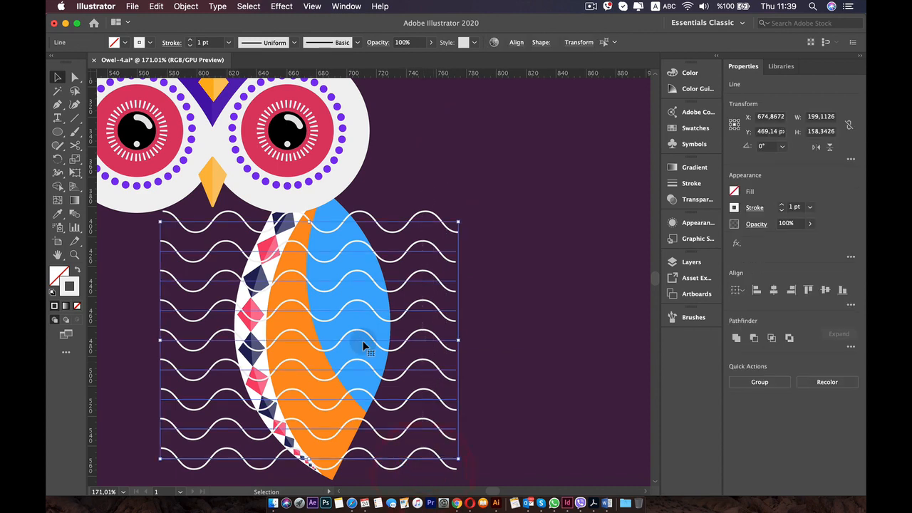
pyautogui.rightClick(437, 249)
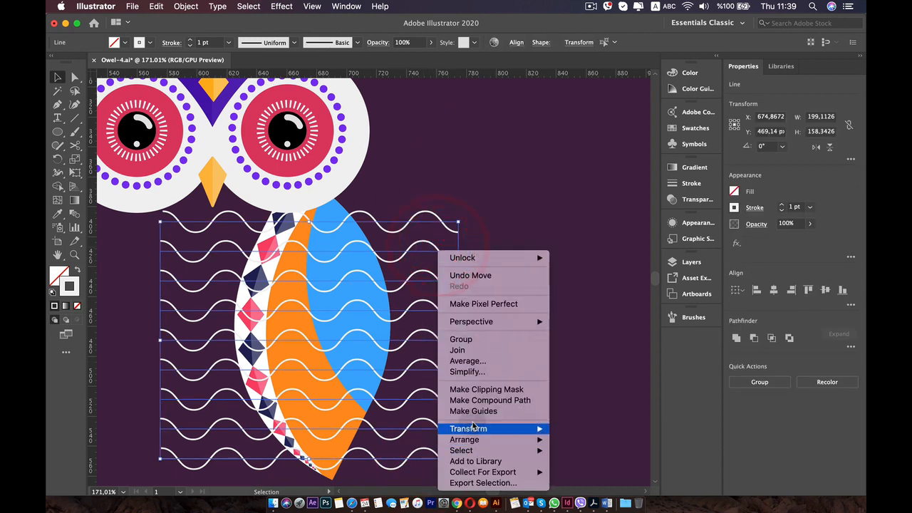
pyautogui.click(473, 340)
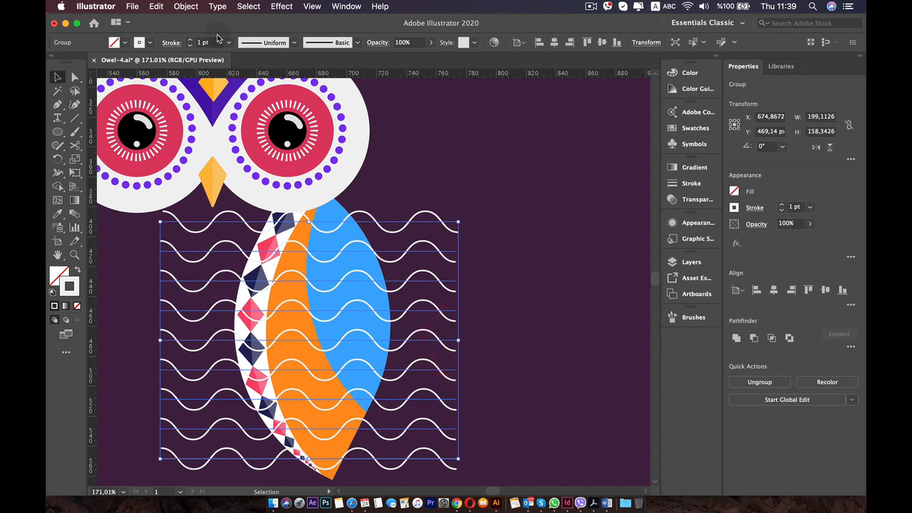
pyautogui.click(186, 6)
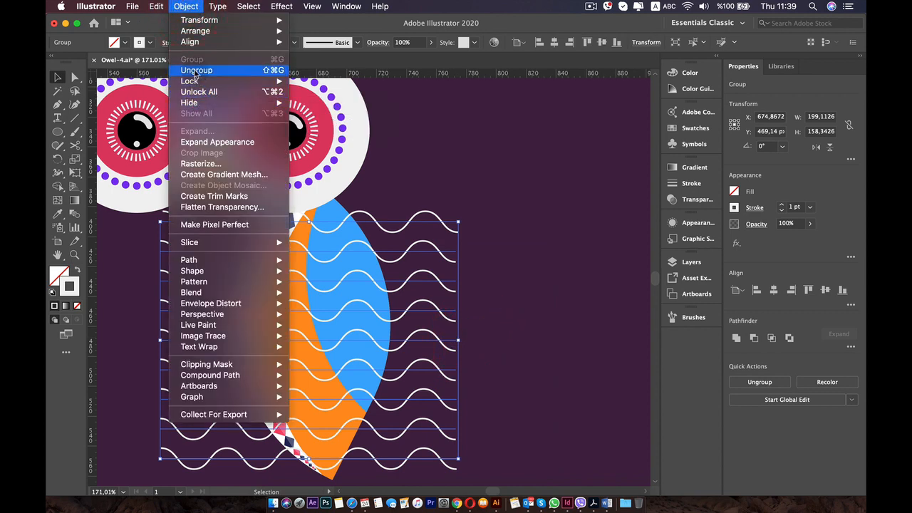
pyautogui.click(198, 143)
pyautogui.click(521, 263)
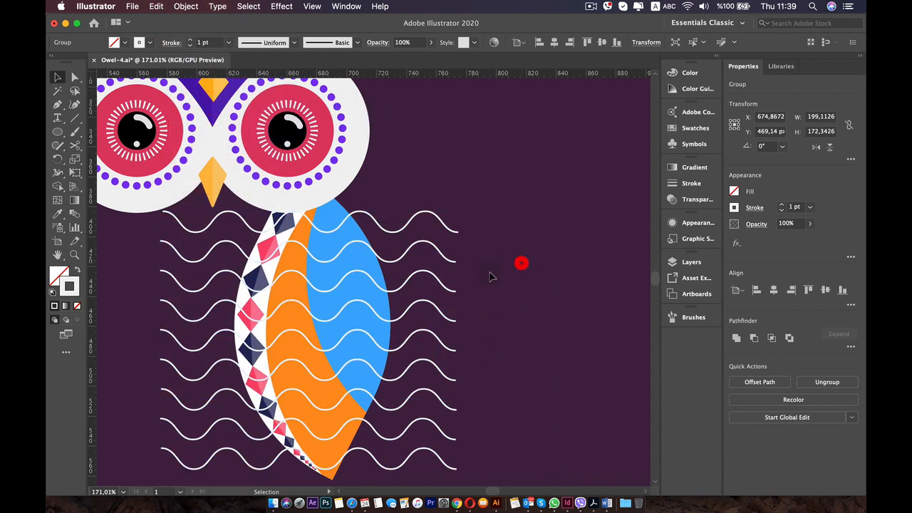
# Select the orange wing shape together with the wavy line group and activate the Shape Builder tool.
pyautogui.click(414, 252)
pyautogui.click(331, 475)
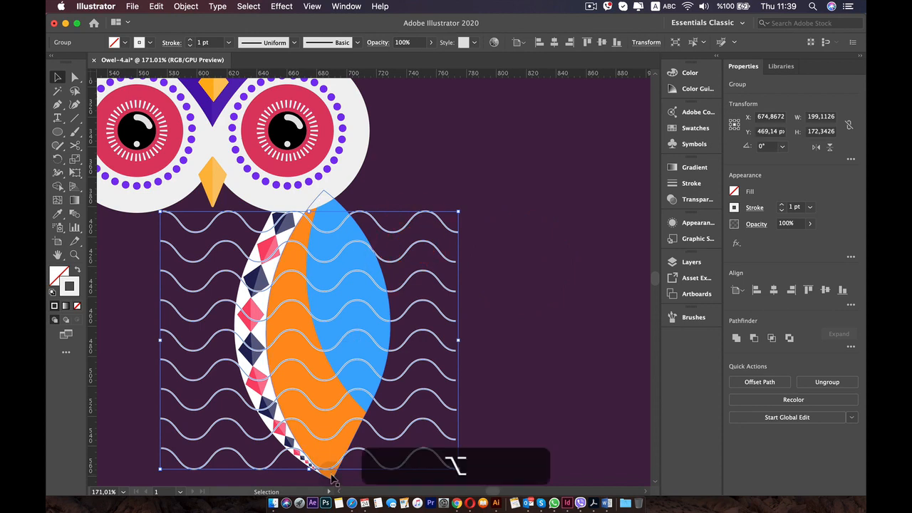
pyautogui.keyDown('shift'); pyautogui.click(442, 218); pyautogui.keyUp('shift')
pyautogui.scroll(-5, 307, 271)
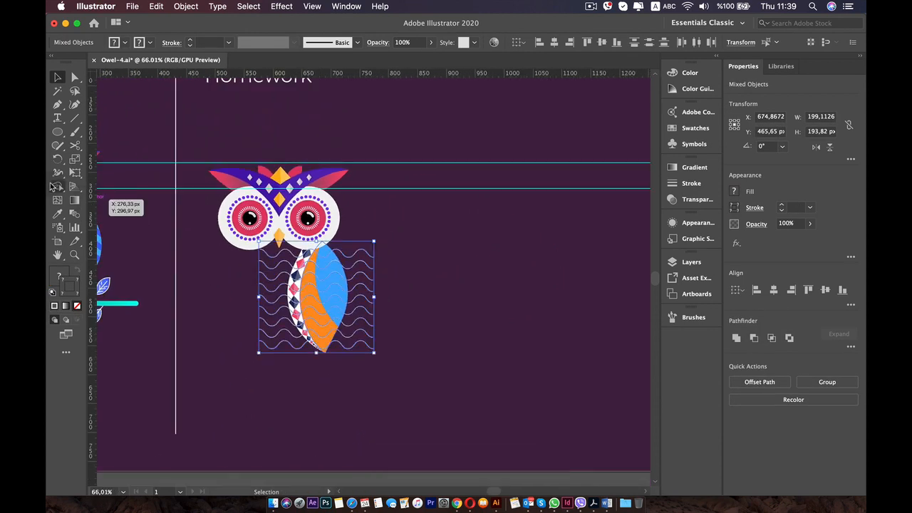
pyautogui.click(57, 187)
pyautogui.scroll(4, 399, 269)
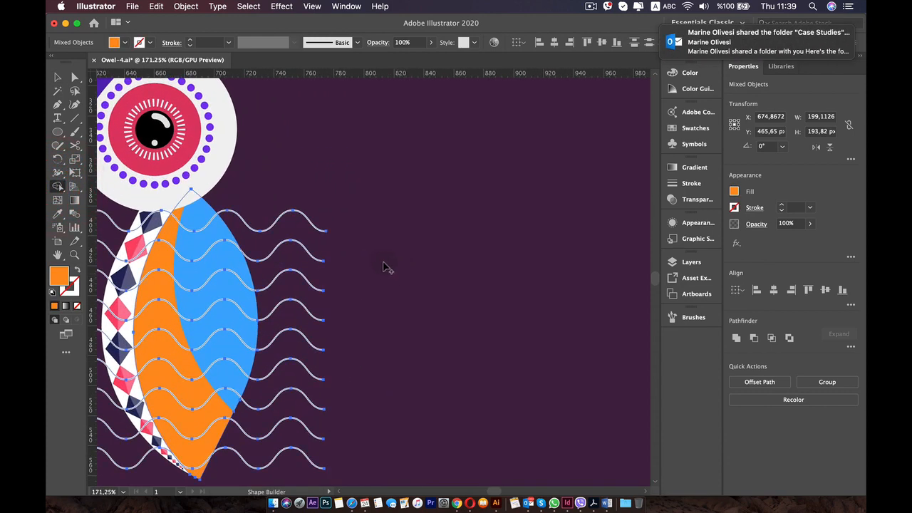
pyautogui.scroll(-1, 391, 268)
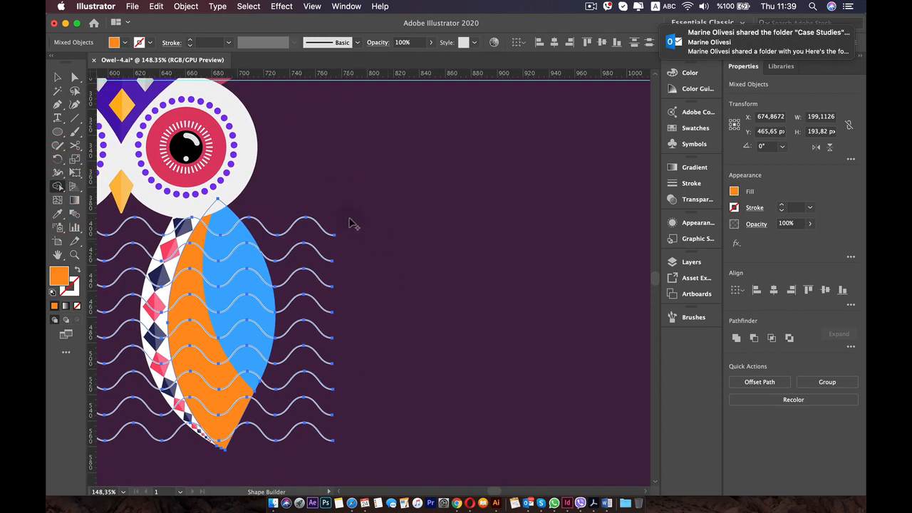
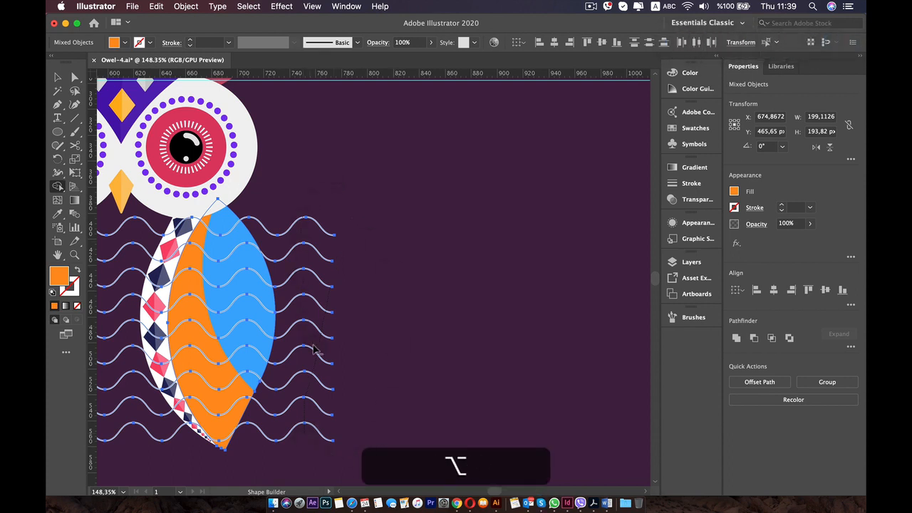
# Trim away the wavy line ends outside the wing on both sides with the Shape Builder tool and deselect everything.
pyautogui.moveTo(313, 349); pyautogui.dragTo(309, 363)
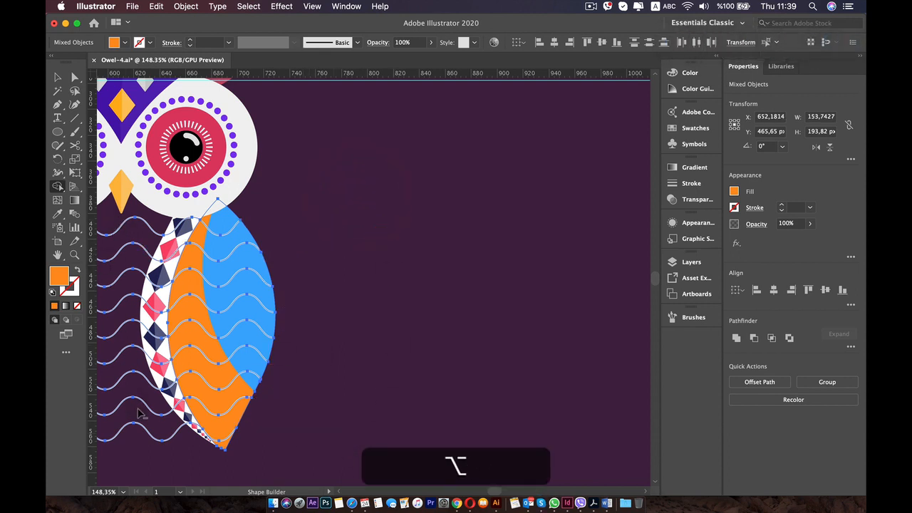
pyautogui.moveTo(142, 448); pyautogui.dragTo(141, 447)
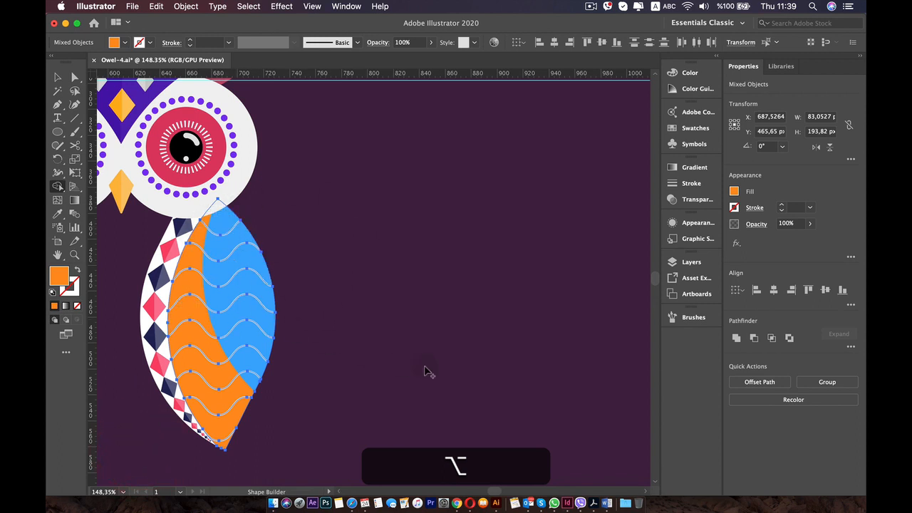
pyautogui.press('c')
pyautogui.click(374, 380)
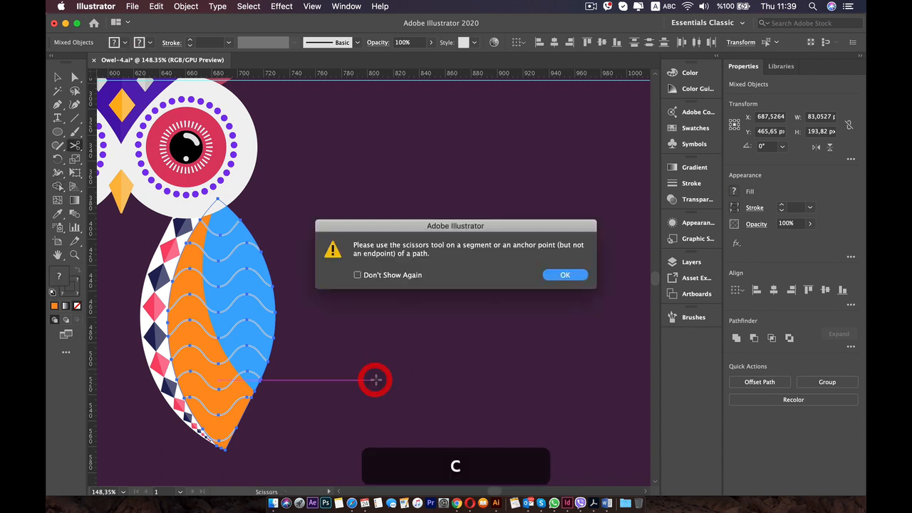
pyautogui.click(562, 276)
pyautogui.press('v')
pyautogui.click(519, 270)
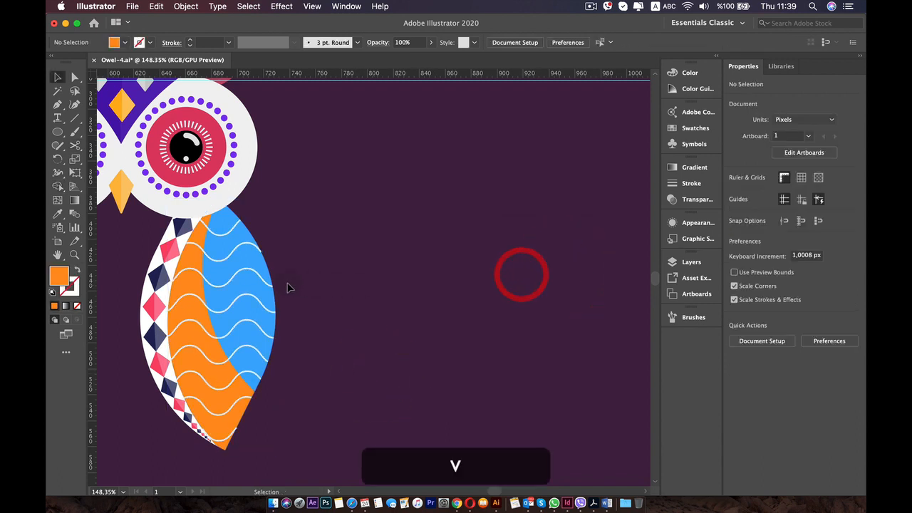
# Move the wavy line group back in the stacking order so it sits behind the blue shape but in front of the orange one.
pyautogui.scroll(3, 329, 285)
pyautogui.moveTo(255, 290); pyautogui.dragTo(473, 267)
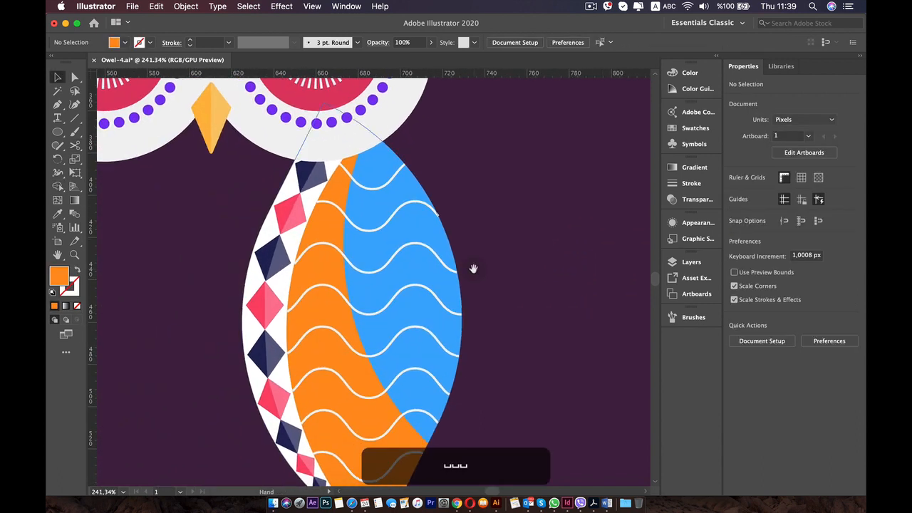
pyautogui.click(355, 266)
pyautogui.press('super')
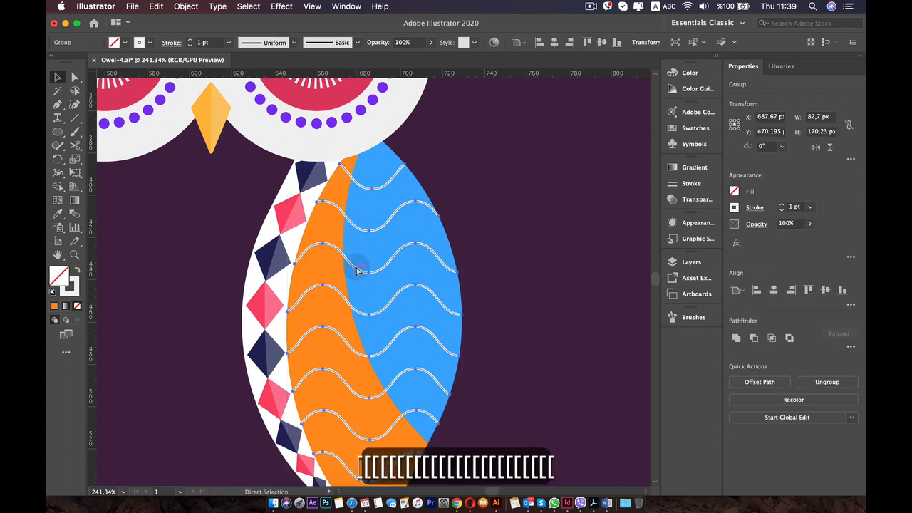
pyautogui.press('super+[')
pyautogui.press('super+[')
pyautogui.press('super+[')
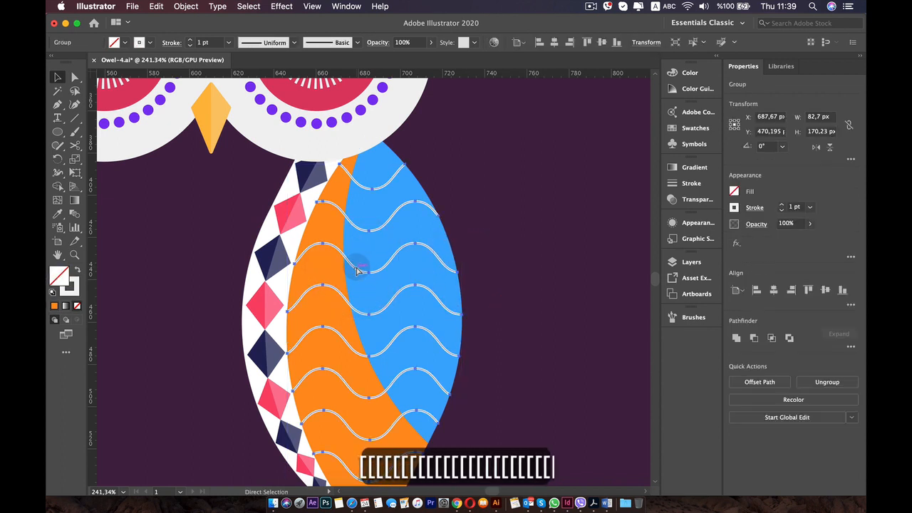
pyautogui.press('super+[')
pyautogui.press('super+[')
pyautogui.press('super+[')
pyautogui.press('super+[')
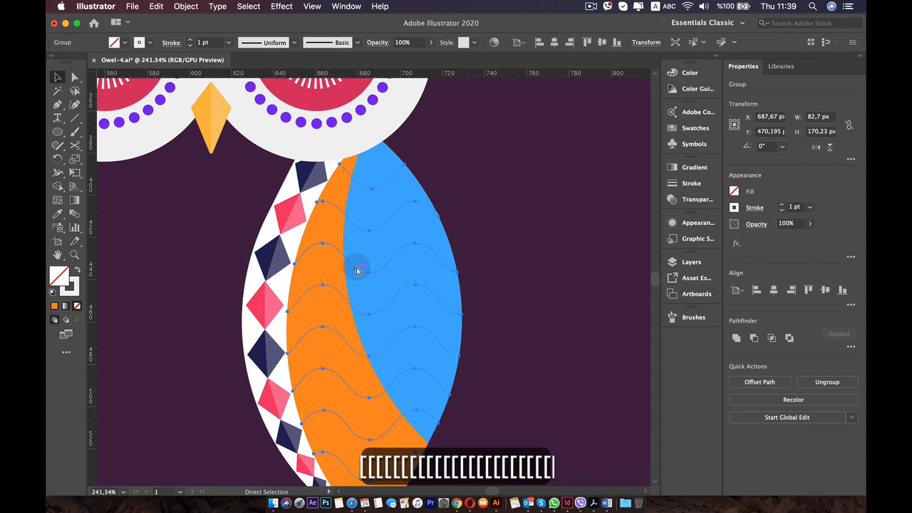
pyautogui.press('super+bracketright')
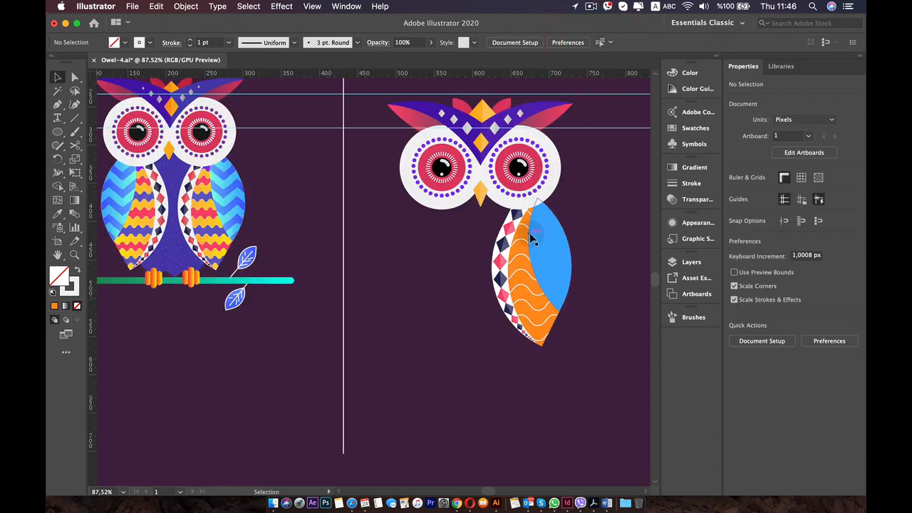
# Select the wavy line group together with the orange wing shape and activate the Shape Builder tool.
pyautogui.scroll(5, 531, 235)
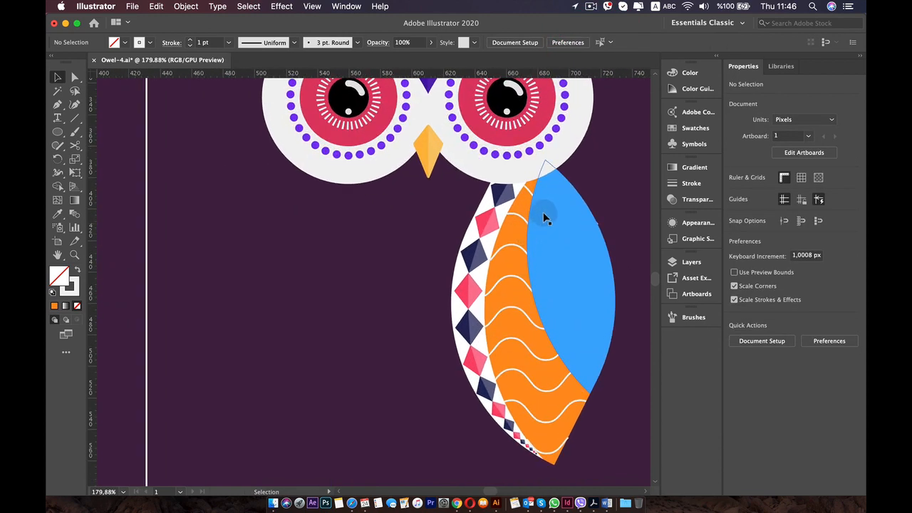
pyautogui.moveTo(545, 212); pyautogui.dragTo(382, 147)
pyautogui.scroll(1, 362, 257)
pyautogui.scroll(2, 362, 257)
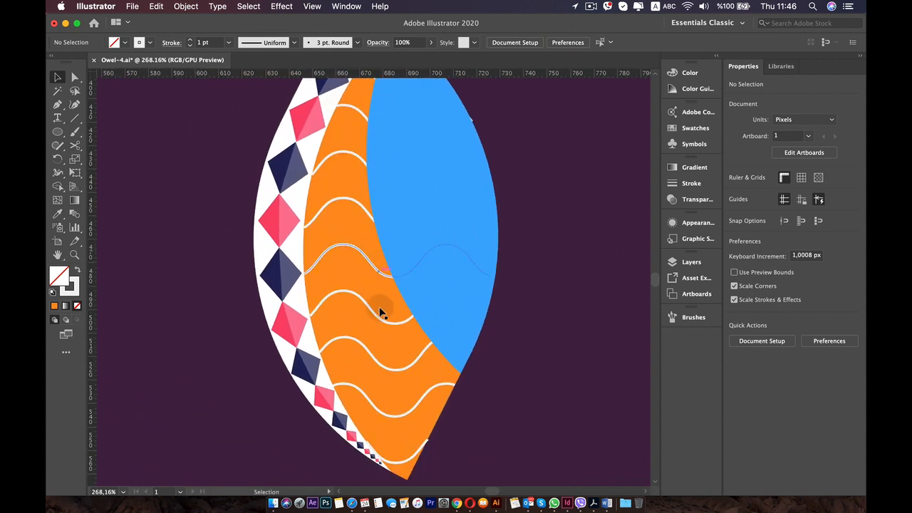
pyautogui.click(408, 461)
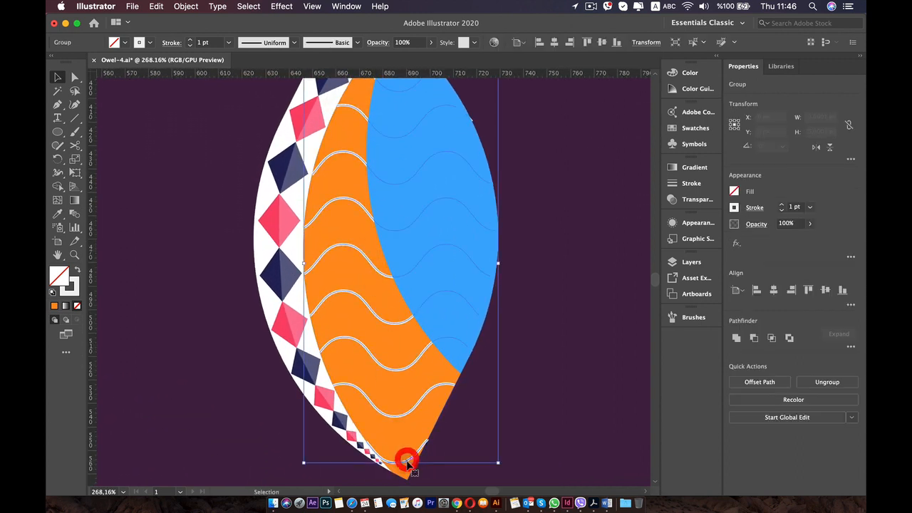
pyautogui.keyDown('shift'); pyautogui.click(407, 462); pyautogui.keyUp('shift')
pyautogui.scroll(-3, 373, 225)
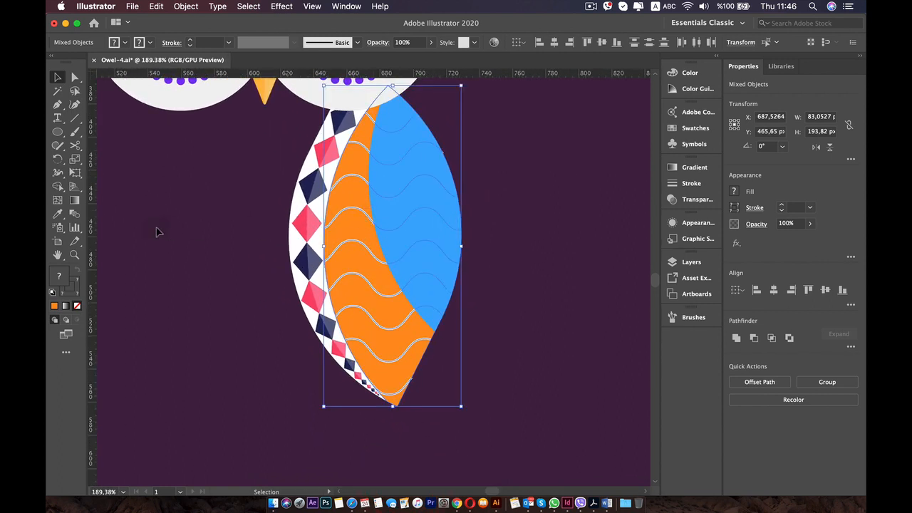
pyautogui.click(60, 187)
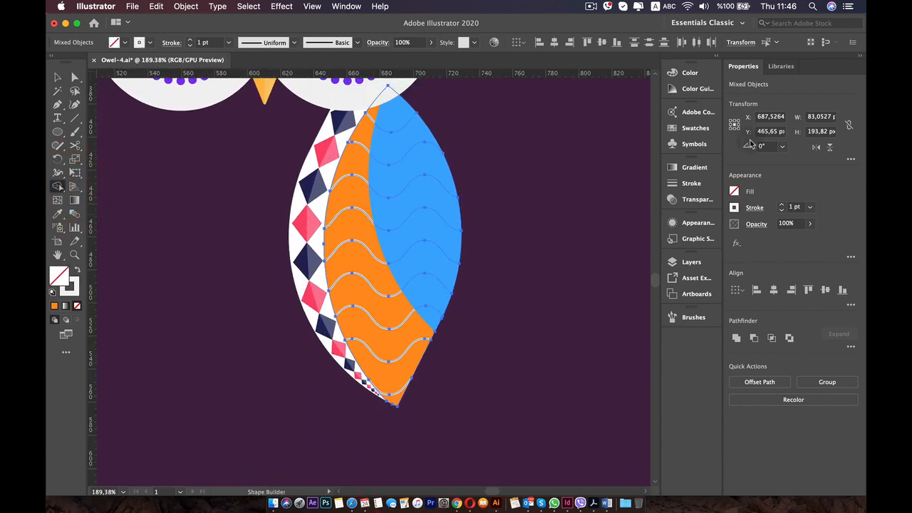
# Fill the small section at the wing's tip with yellow from the swatches, then recolour it amber.
pyautogui.click(695, 128)
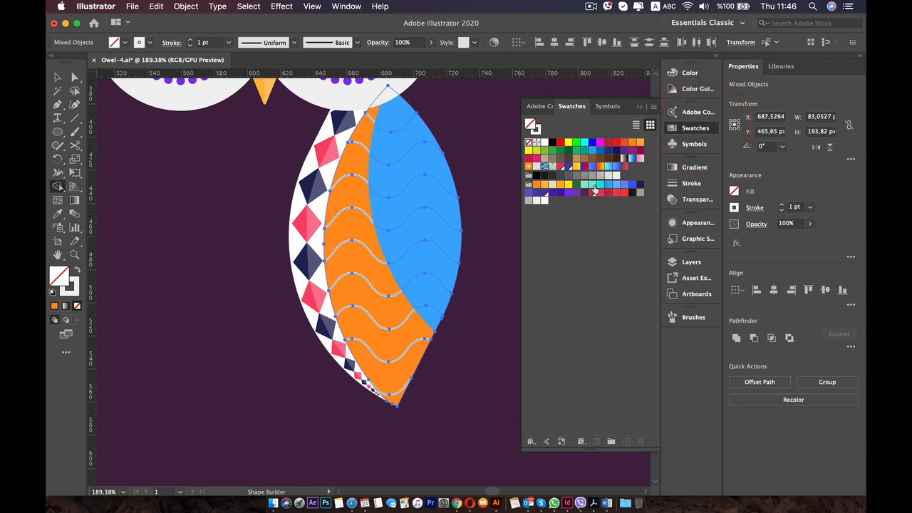
pyautogui.scroll(-6, 448, 194)
pyautogui.press('space')
pyautogui.moveTo(251, 191); pyautogui.dragTo(285, 209)
pyautogui.press('space')
pyautogui.scroll(3, 473, 299)
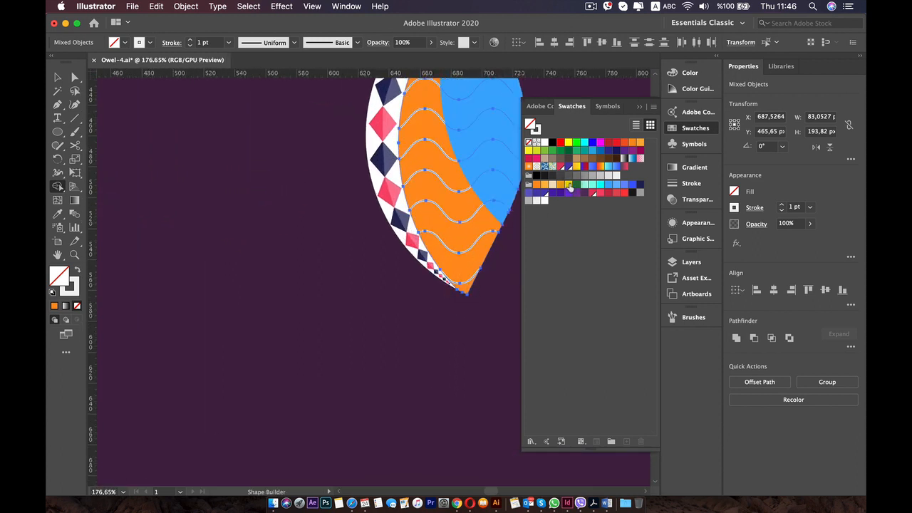
pyautogui.click(569, 184)
pyautogui.click(470, 286)
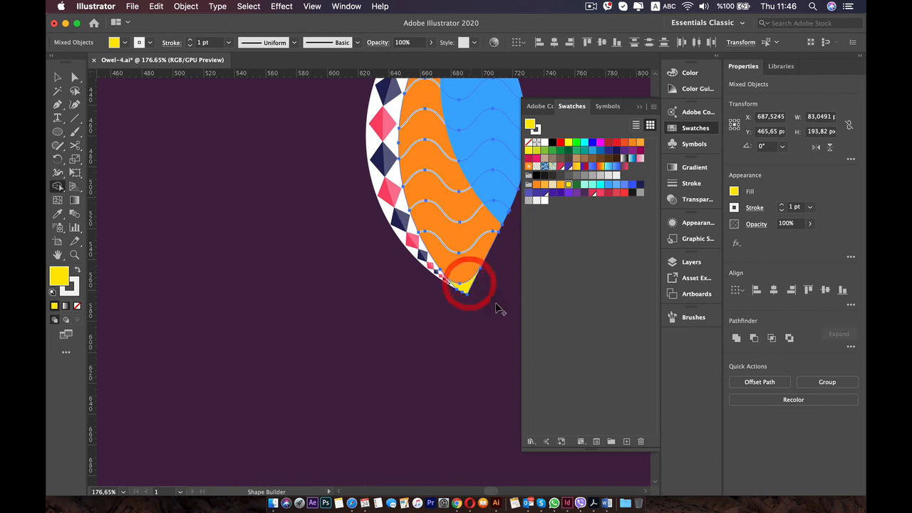
pyautogui.click(560, 185)
pyautogui.click(469, 288)
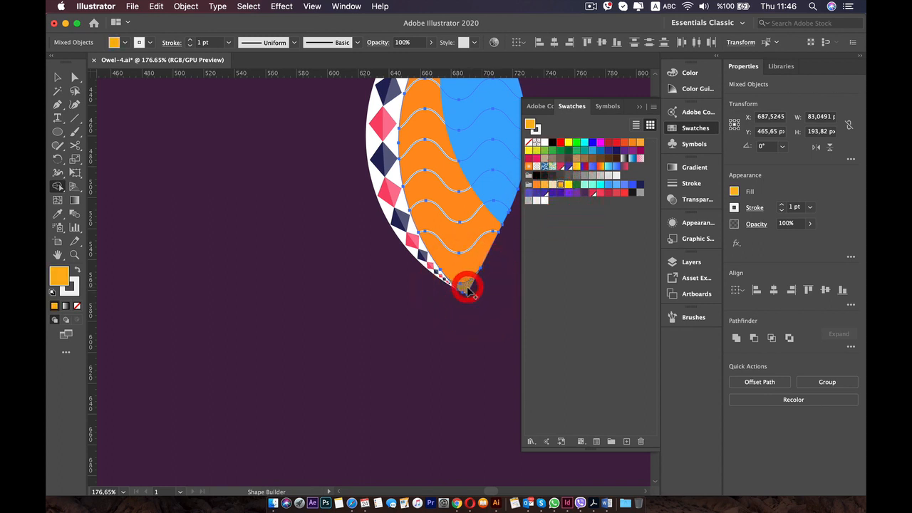
# Check the sample owl's wing colours and fill the wavy band just above the tip with the blue-violet swatch.
pyautogui.scroll(-5, 447, 281)
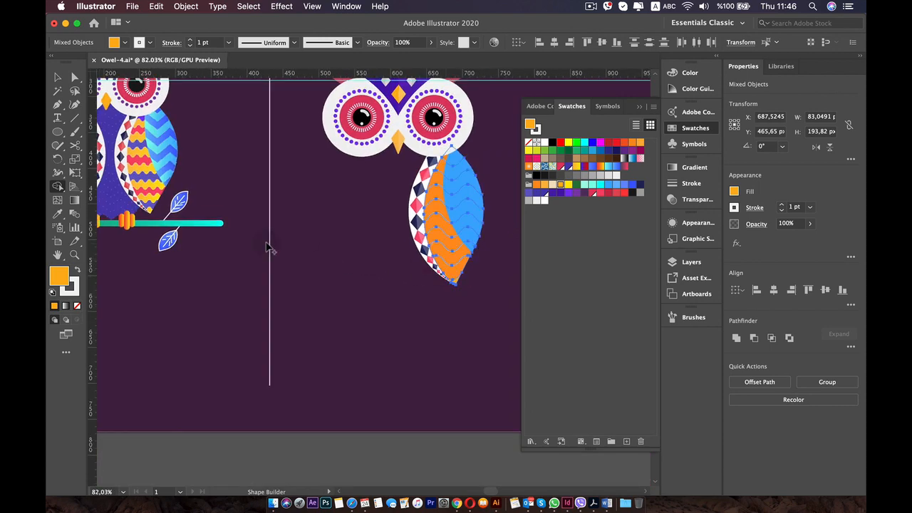
pyautogui.scroll(3, 463, 281)
pyautogui.scroll(-3, 482, 277)
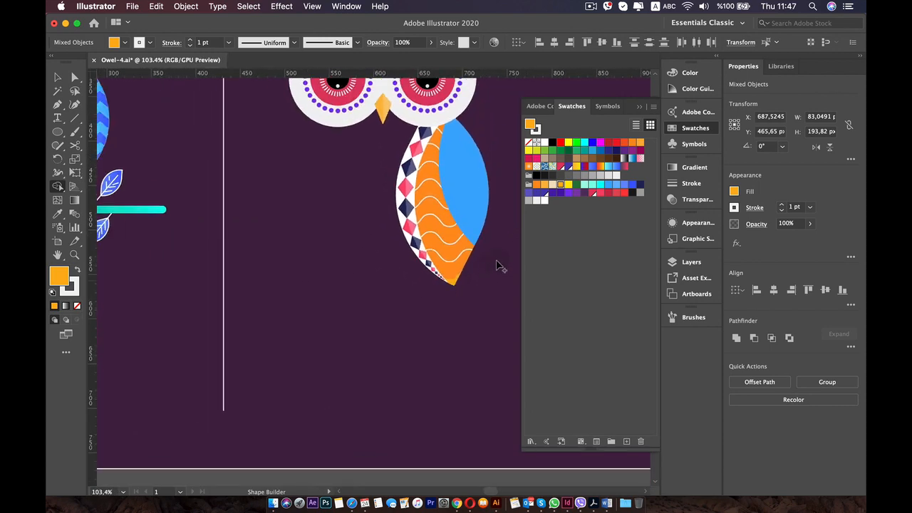
pyautogui.scroll(1, 498, 261)
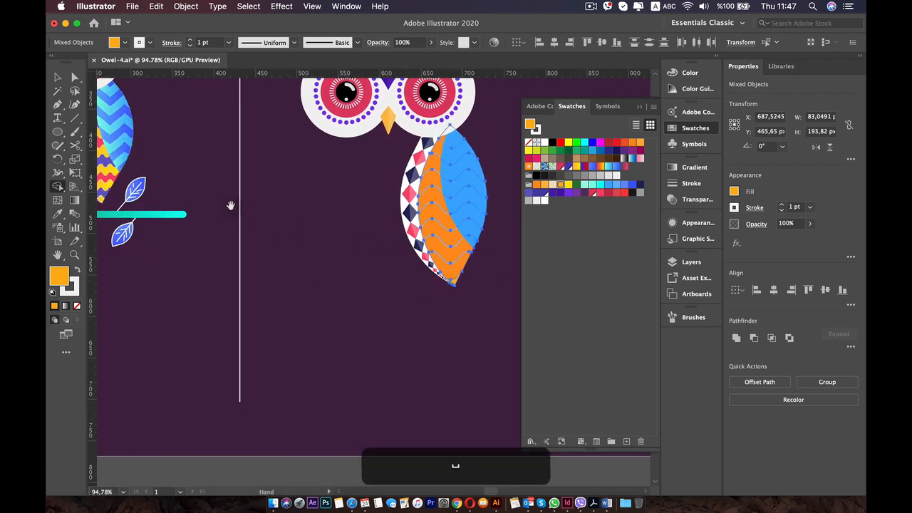
pyautogui.moveTo(230, 204); pyautogui.dragTo(391, 223)
pyautogui.scroll(6, 260, 204)
pyautogui.scroll(-2, 421, 242)
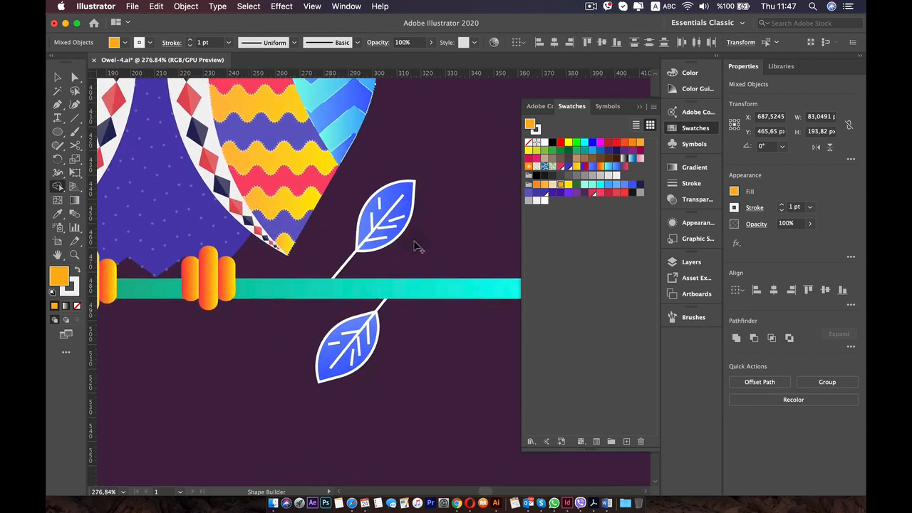
pyautogui.moveTo(452, 225); pyautogui.dragTo(61, 241)
pyautogui.moveTo(470, 194); pyautogui.dragTo(264, 212)
pyautogui.click(528, 193)
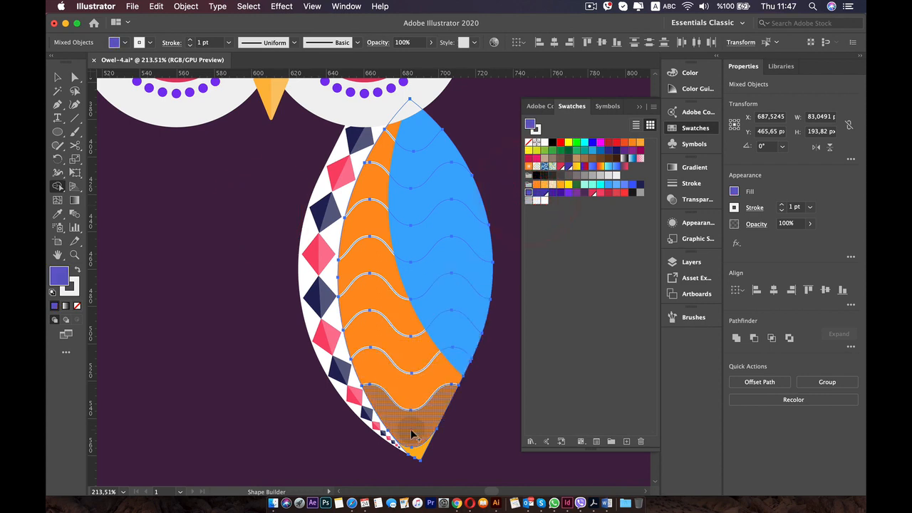
pyautogui.click(413, 426)
# Fill the third wavy band from the wing's tip with the pinkish-red swatch.
pyautogui.press('super+0')
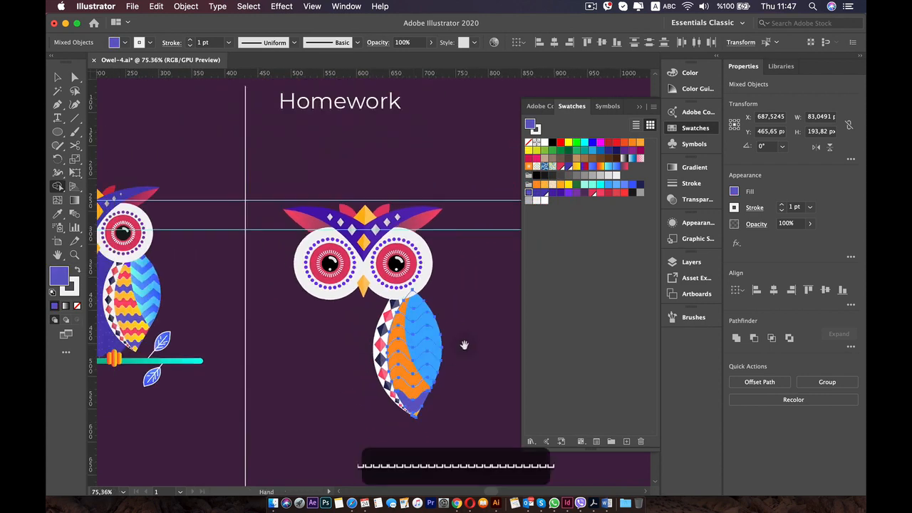
pyautogui.scroll(5, 470, 361)
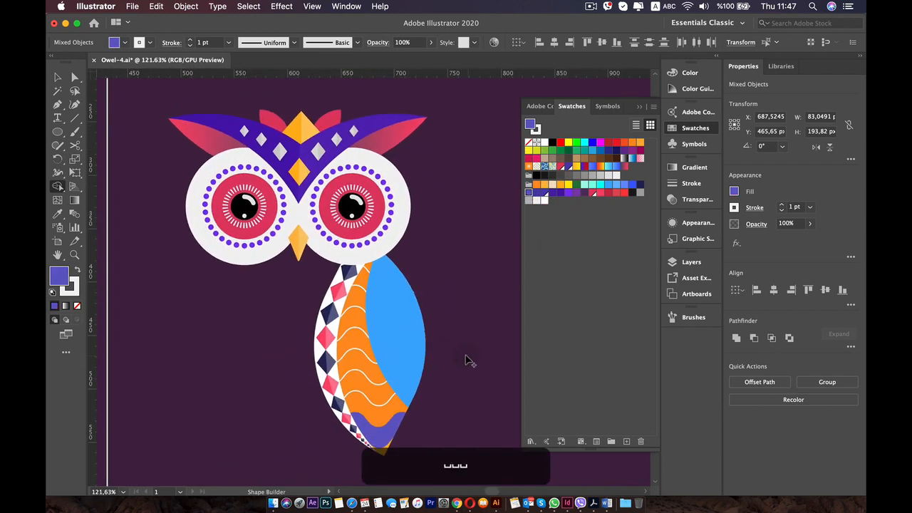
pyautogui.click(599, 194)
pyautogui.click(377, 408)
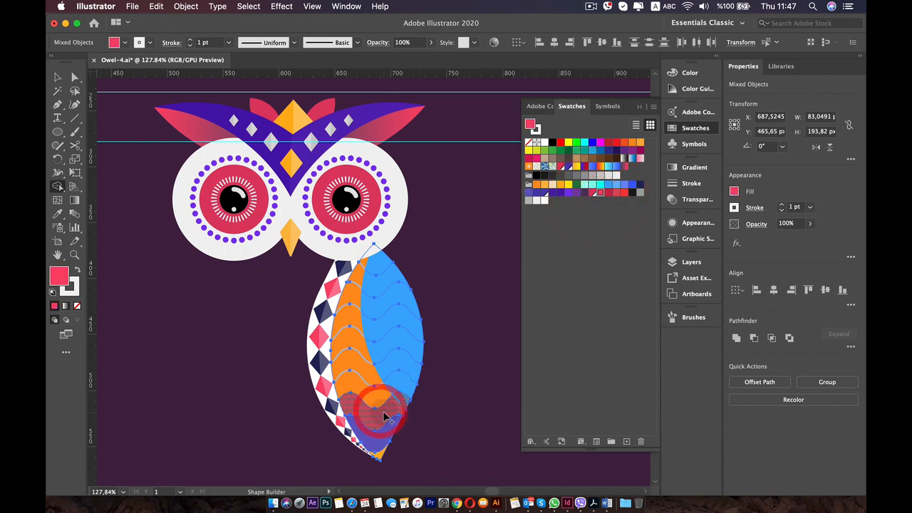
# Fill the wavy band directly above the pinkish-red one with the amber swatch, following the sample owl's wing.
pyautogui.scroll(-1, 385, 417)
pyautogui.scroll(-6, 384, 417)
pyautogui.scroll(2, 373, 404)
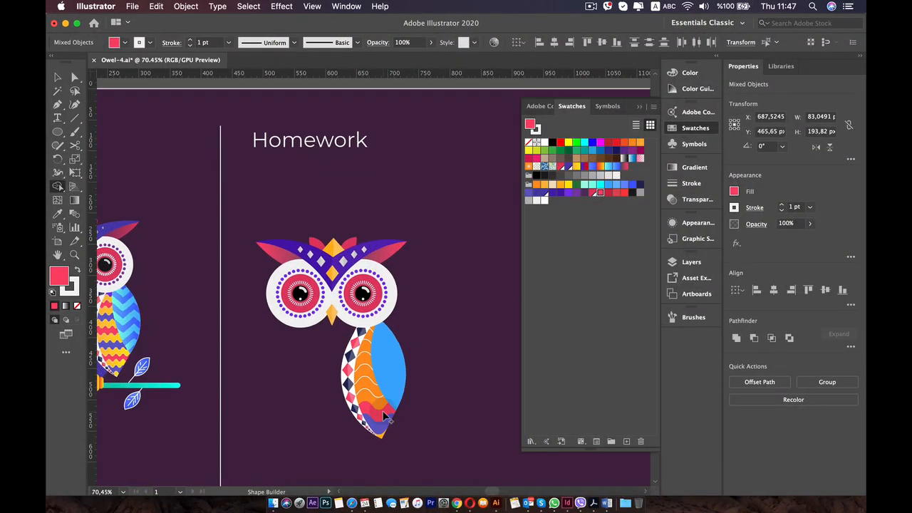
pyautogui.moveTo(374, 404); pyautogui.dragTo(414, 361)
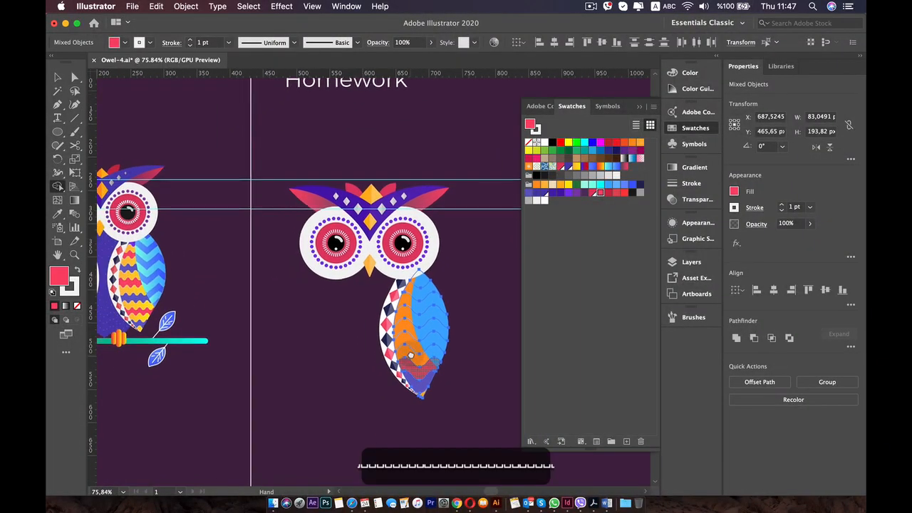
pyautogui.click(560, 186)
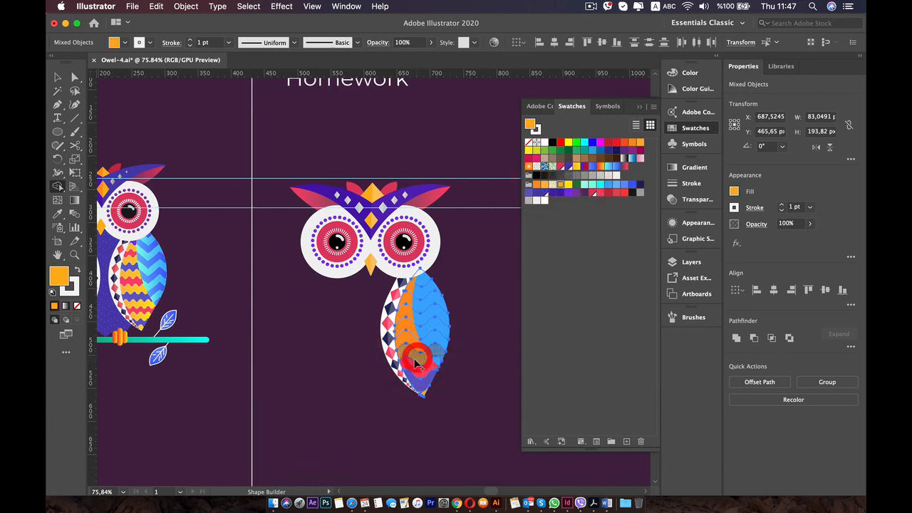
pyautogui.moveTo(417, 361); pyautogui.dragTo(411, 347)
# Fill the fifth wavy band from the tip with blue-violet, undoing a misplaced fill, and the sixth band with amber.
pyautogui.click(528, 192)
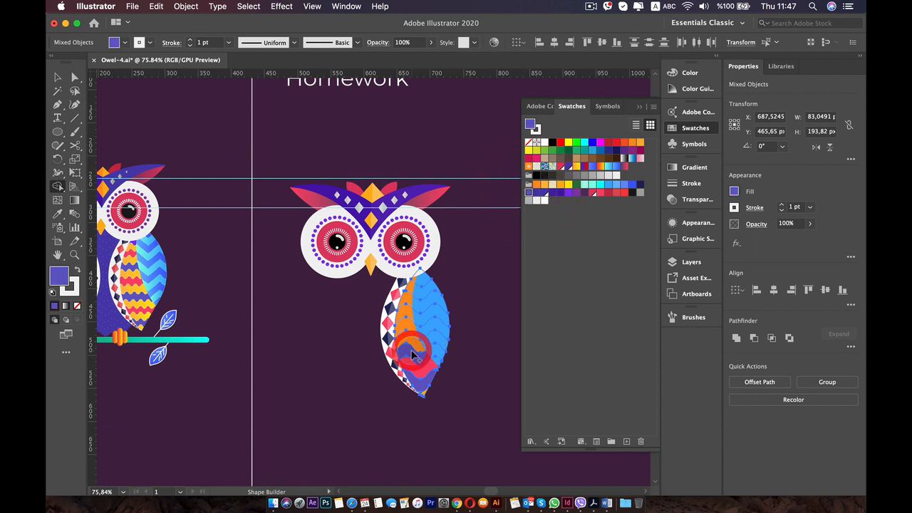
pyautogui.press('super+z')
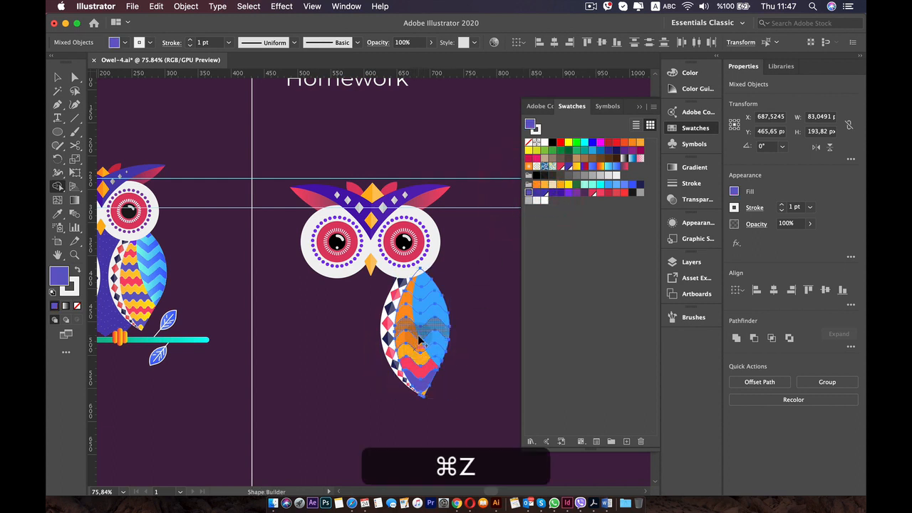
pyautogui.click(412, 341)
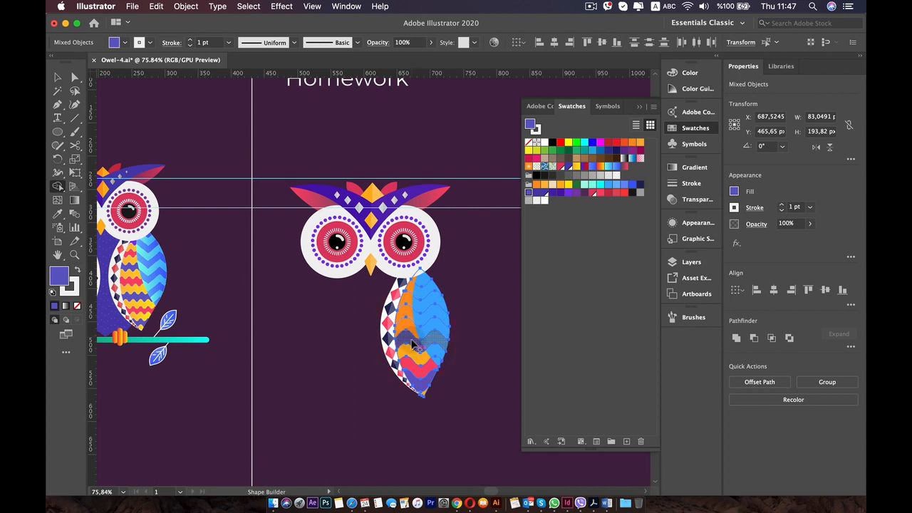
pyautogui.click(562, 186)
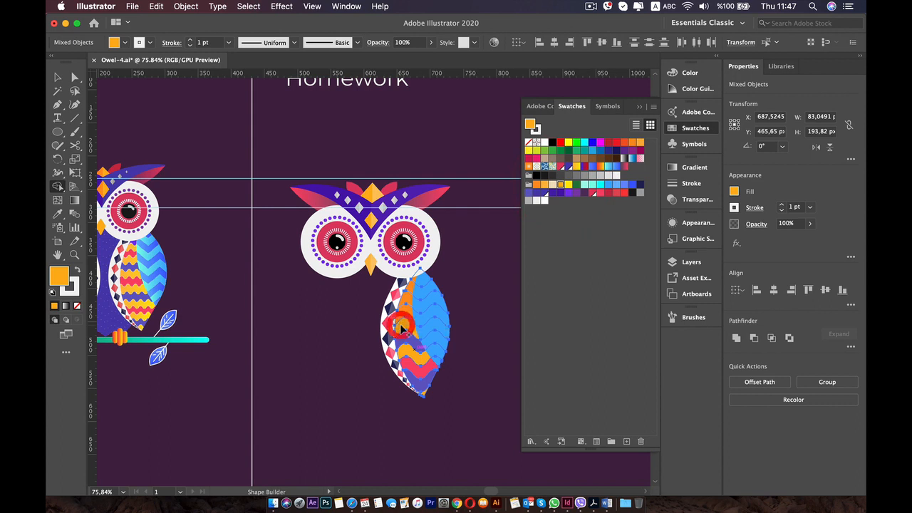
pyautogui.click(403, 326)
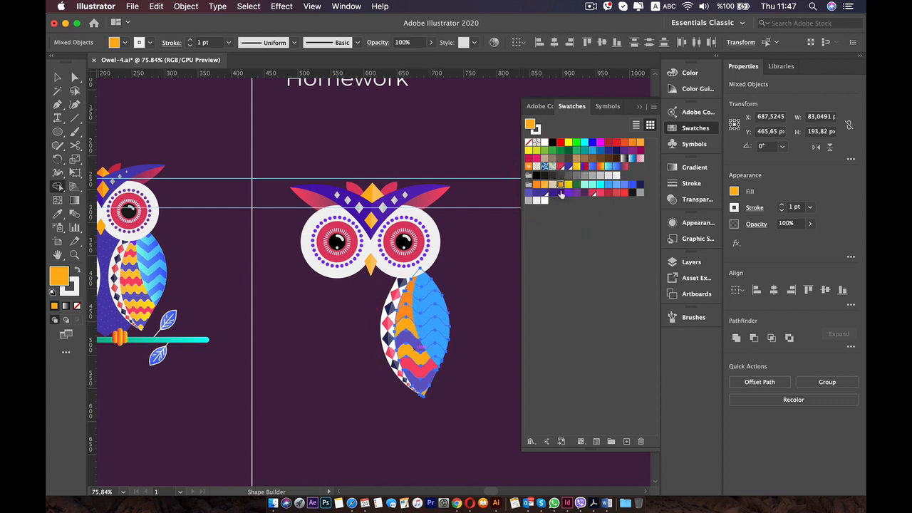
# Fill the seventh wavy band from the wing's tip with pinkish-red and the eighth band with amber.
pyautogui.click(598, 193)
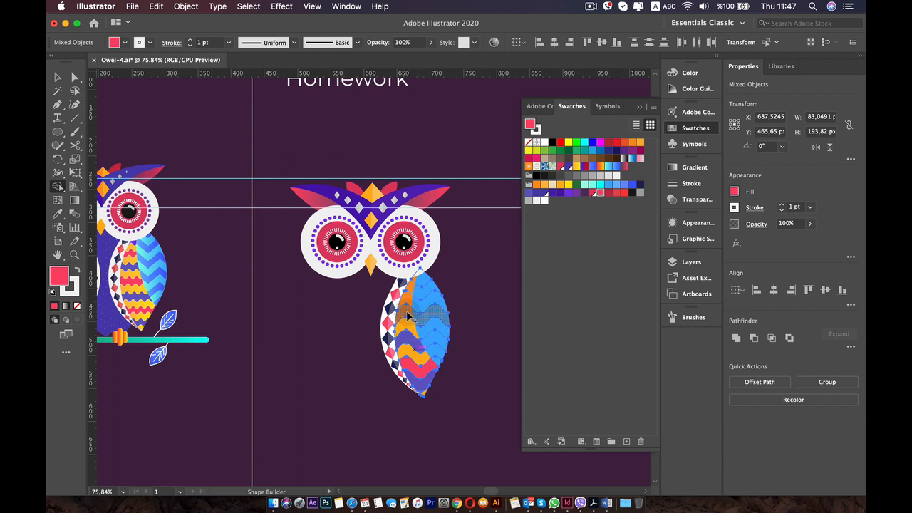
pyautogui.click(407, 313)
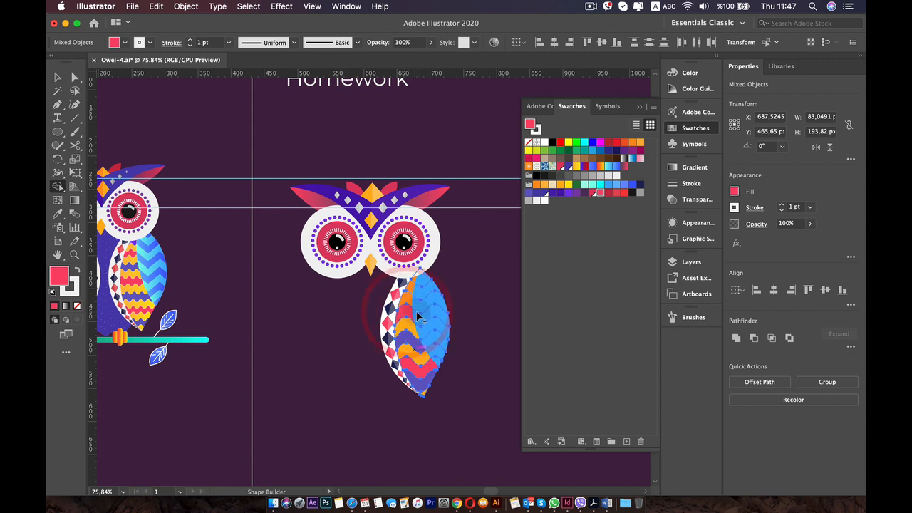
pyautogui.click(547, 187)
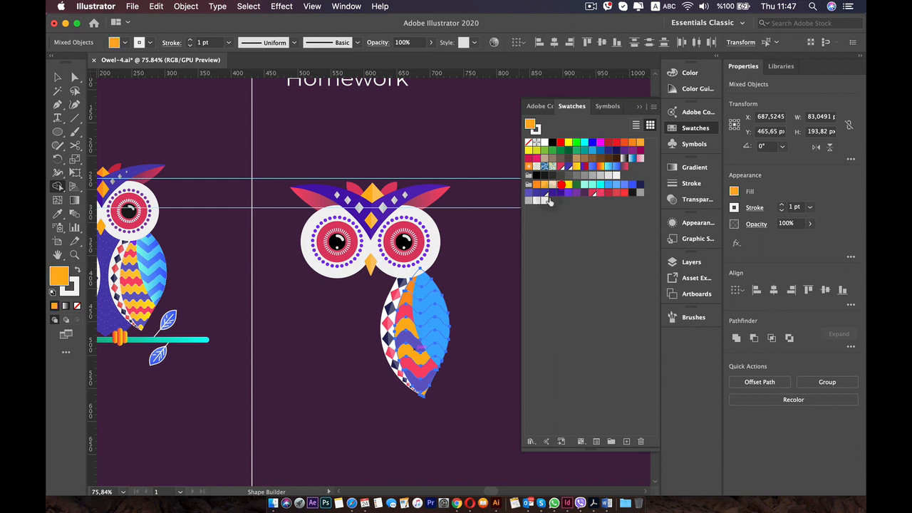
pyautogui.click(407, 300)
pyautogui.click(599, 195)
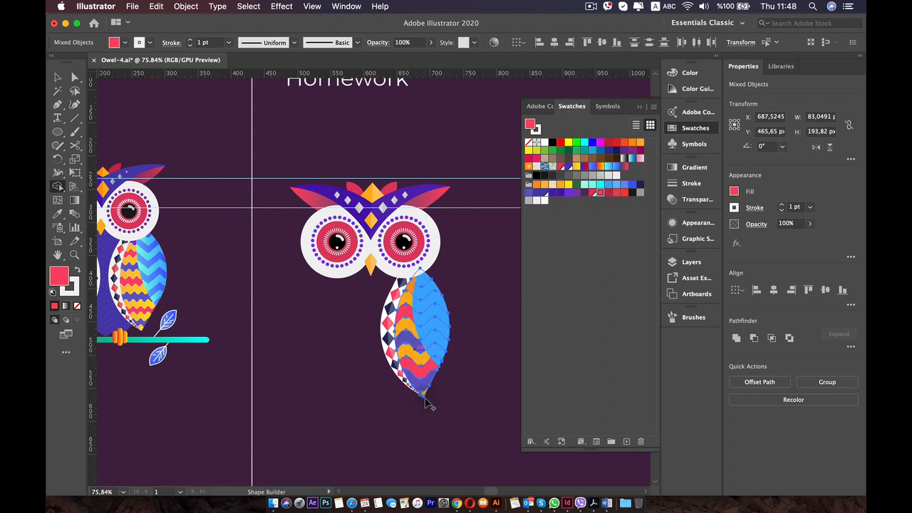
pyautogui.click(401, 285)
pyautogui.click(410, 283)
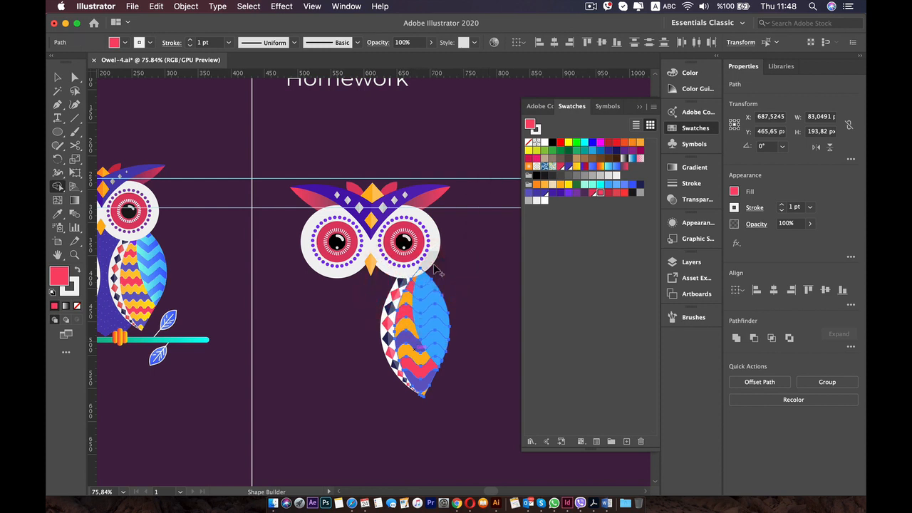
# Fill the ninth wavy band with blue-violet and the small topmost piece with amber, and deselect the wing.
pyautogui.click(528, 192)
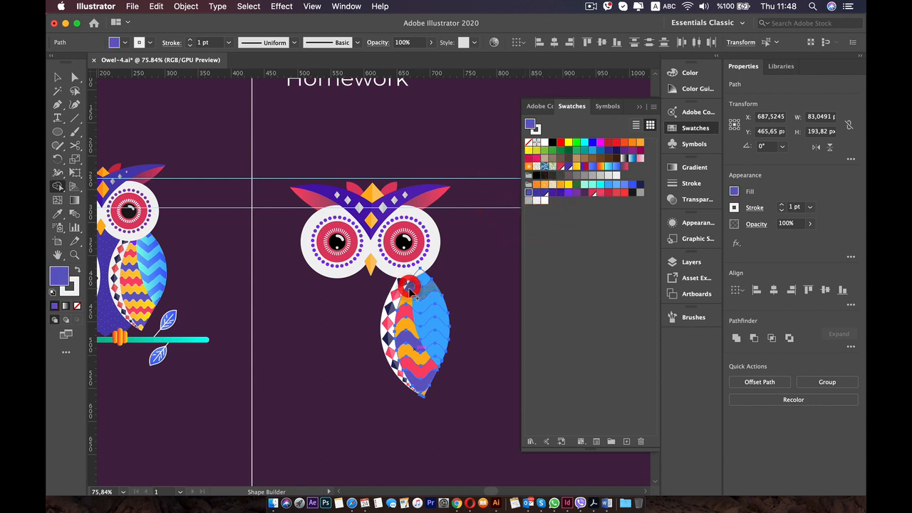
pyautogui.click(409, 285)
pyautogui.click(560, 184)
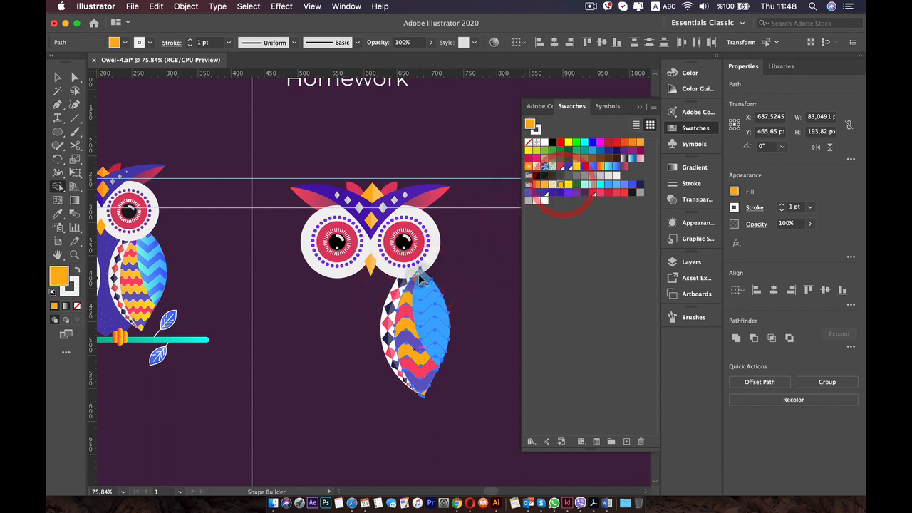
pyautogui.click(413, 278)
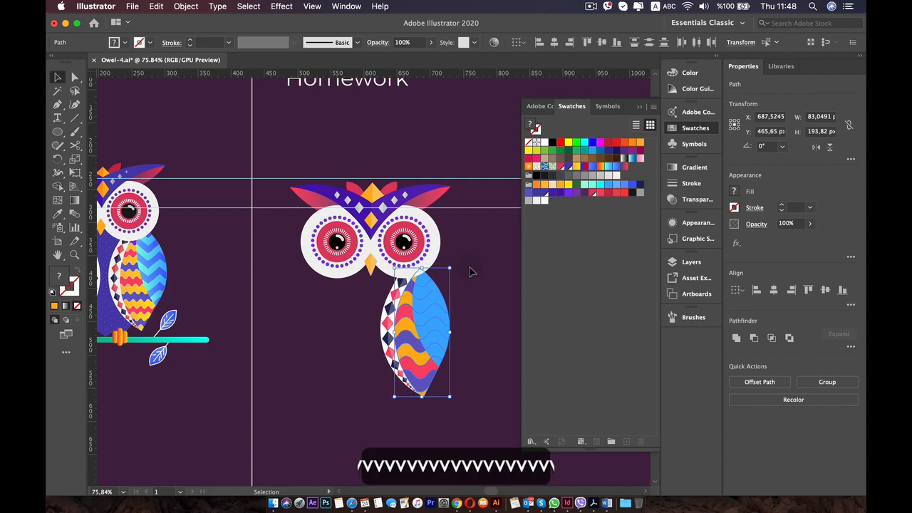
pyautogui.press('v')
pyautogui.click(468, 268)
# Examine the wing's coloured wavy bands up close, selecting several upper bands to check their shapes.
pyautogui.press('super+0')
pyautogui.scroll(5, 480, 308)
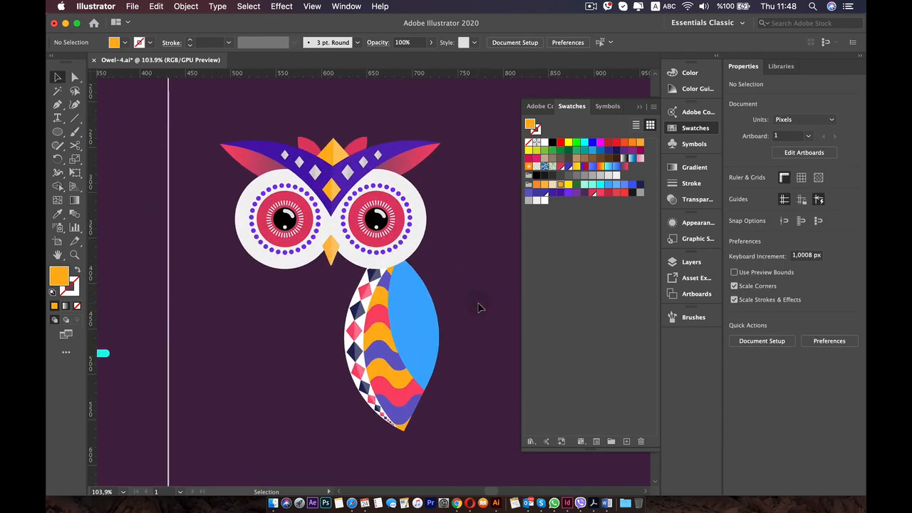
pyautogui.press('space')
pyautogui.moveTo(438, 336); pyautogui.dragTo(438, 254)
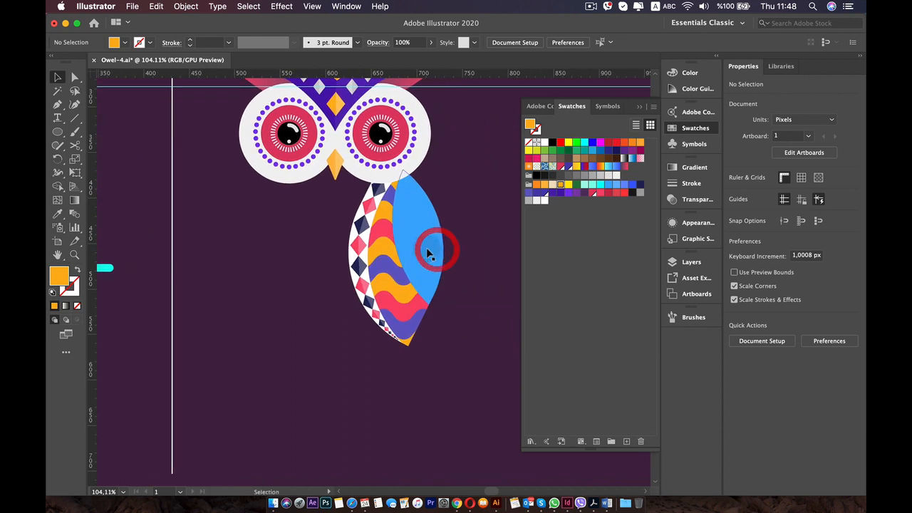
pyautogui.scroll(5, 431, 251)
pyautogui.scroll(-1, 308, 176)
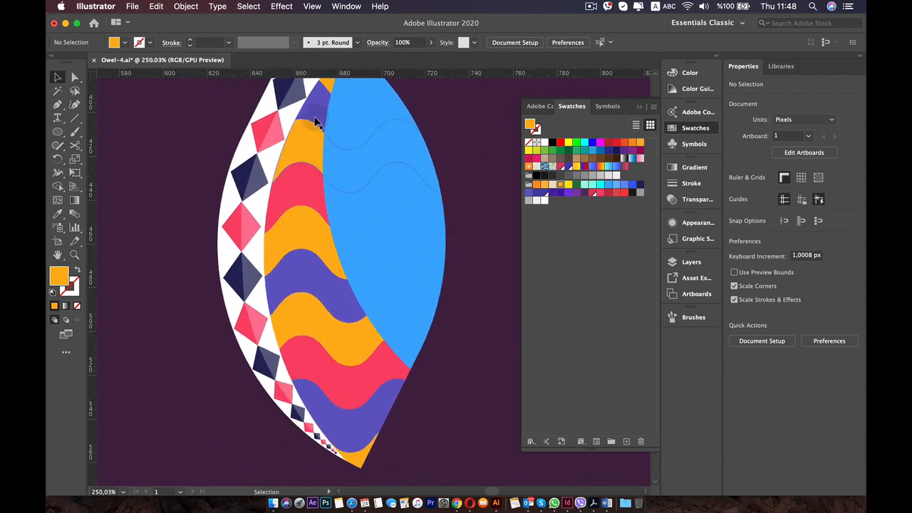
pyautogui.click(318, 114)
pyautogui.keyDown('shift'); pyautogui.click(307, 171); pyautogui.keyUp('shift')
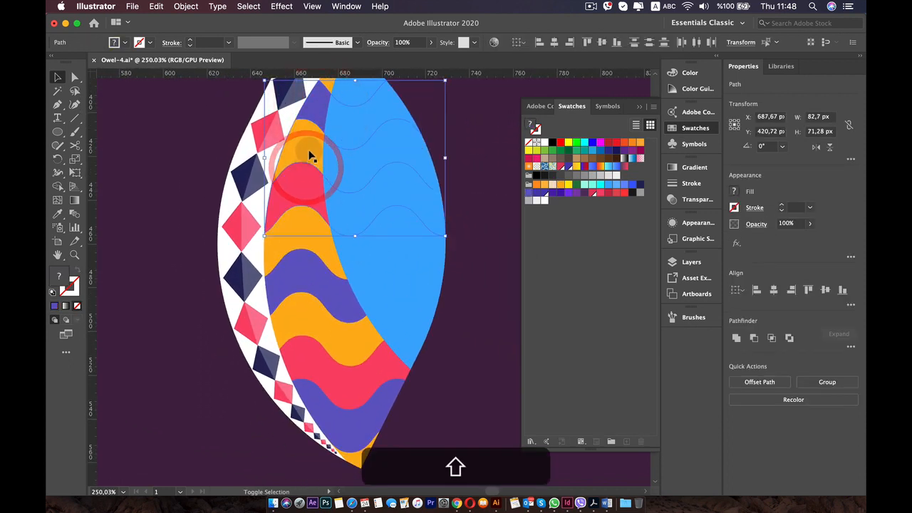
pyautogui.click(310, 152)
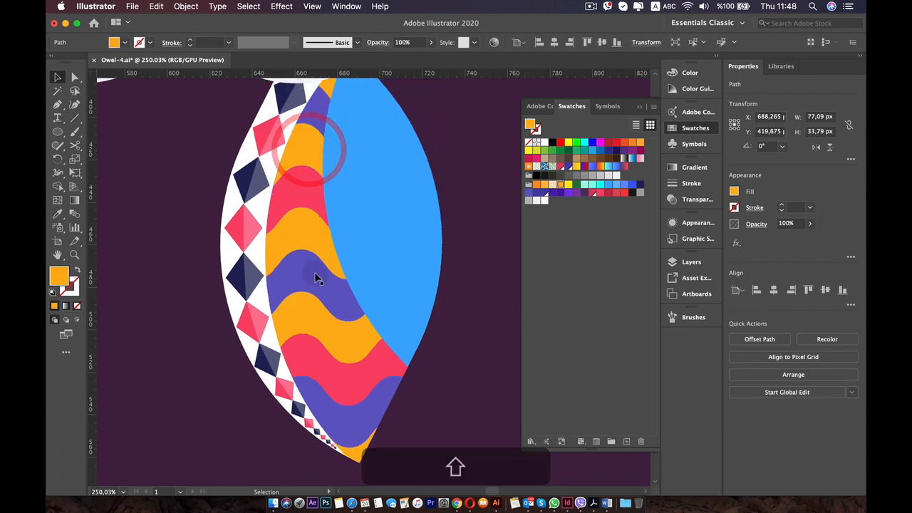
pyautogui.scroll(3, 342, 267)
pyautogui.click(421, 190)
# Open the amber tip piece's path by adding an anchor point on its straight outer edge with the Pen tool and deleting it.
pyautogui.scroll(4, 292, 270)
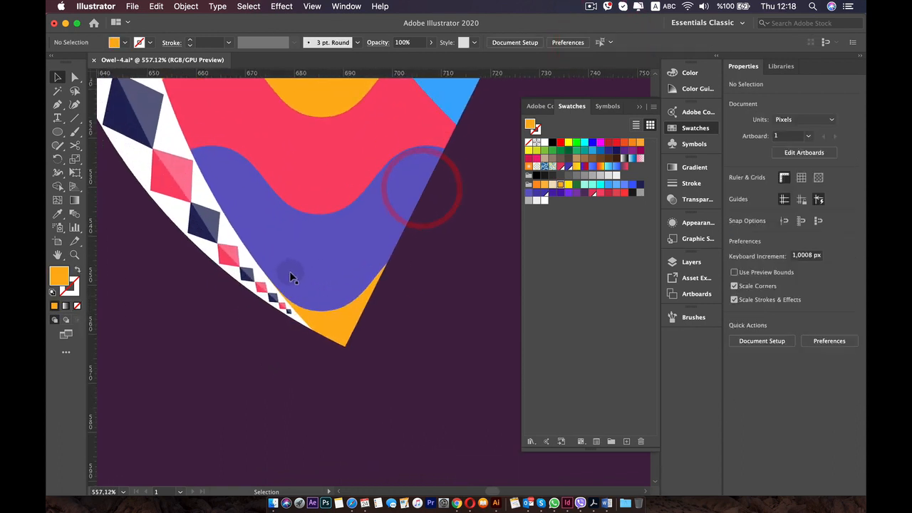
pyautogui.click(361, 320)
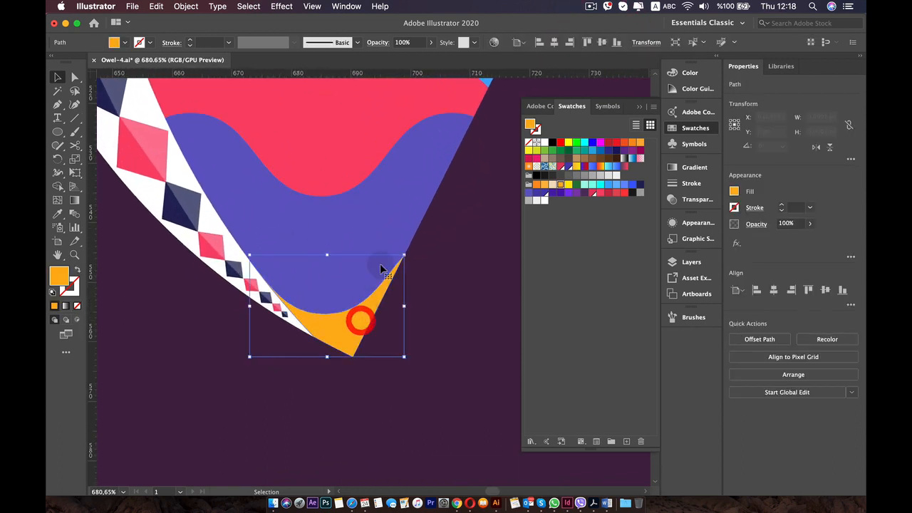
pyautogui.click(414, 200)
pyautogui.click(374, 308)
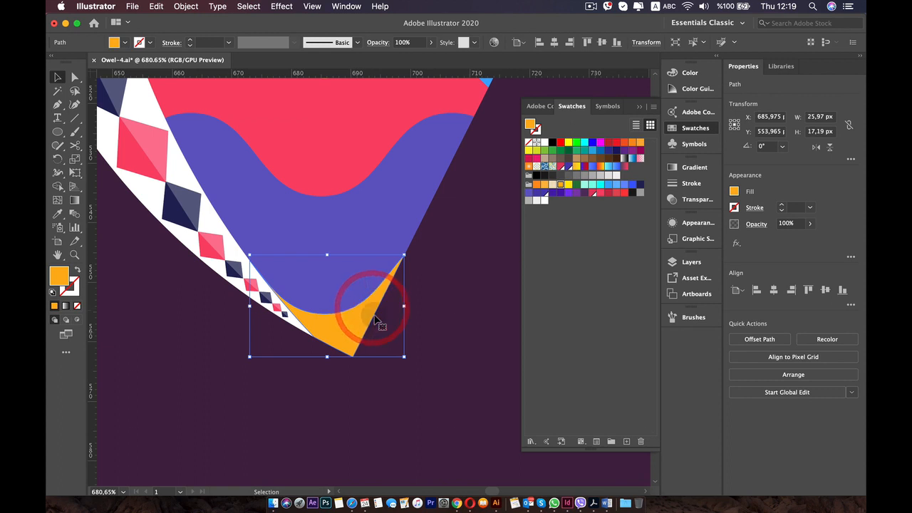
pyautogui.scroll(3, 378, 317)
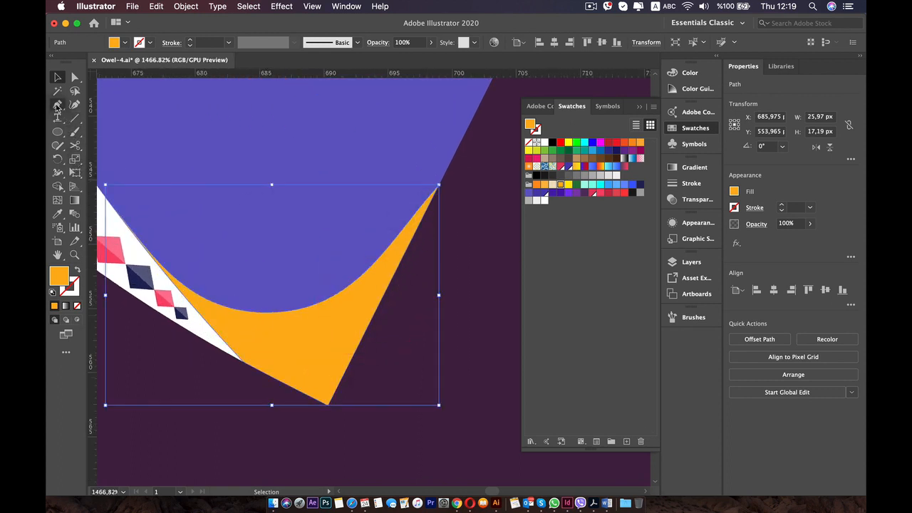
pyautogui.click(57, 106)
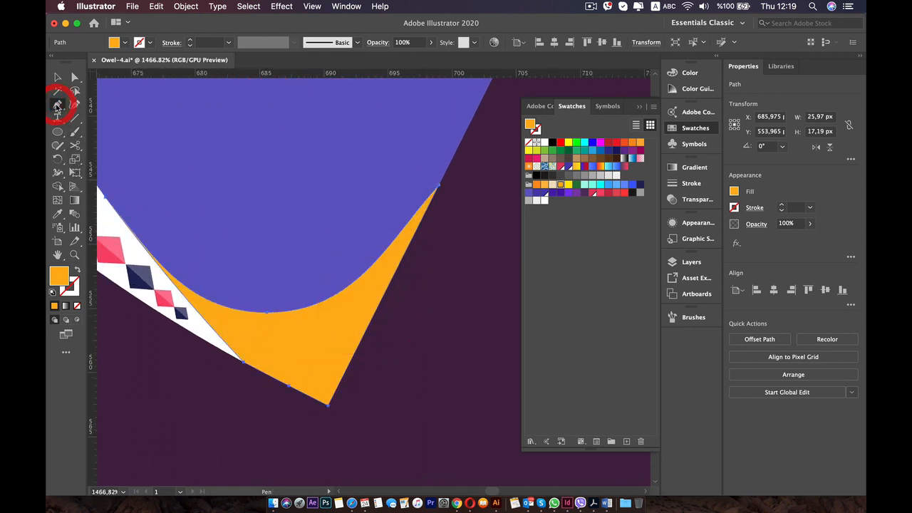
pyautogui.click(372, 316)
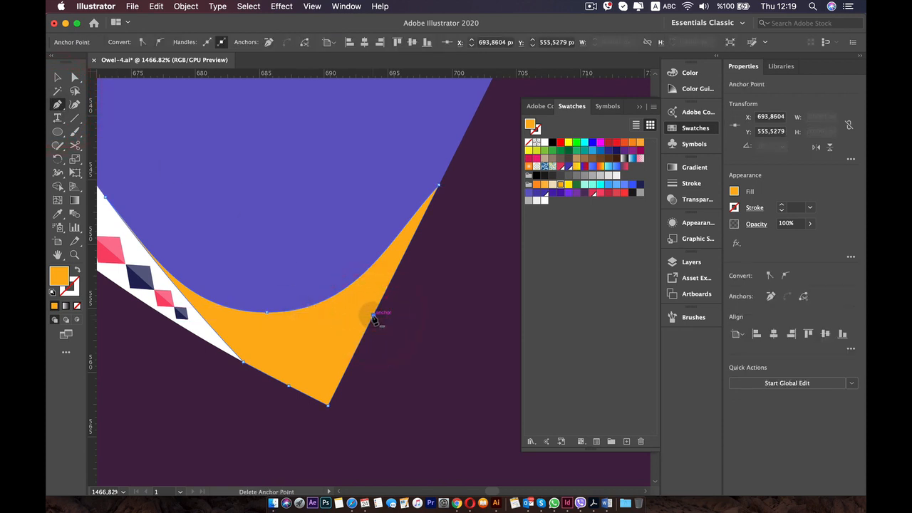
pyautogui.press('BackSpace')
# Open the lowest blue-violet band's path by adding an anchor point on its outer edge and deleting it.
pyautogui.press('space')
pyautogui.moveTo(359, 205); pyautogui.dragTo(275, 390)
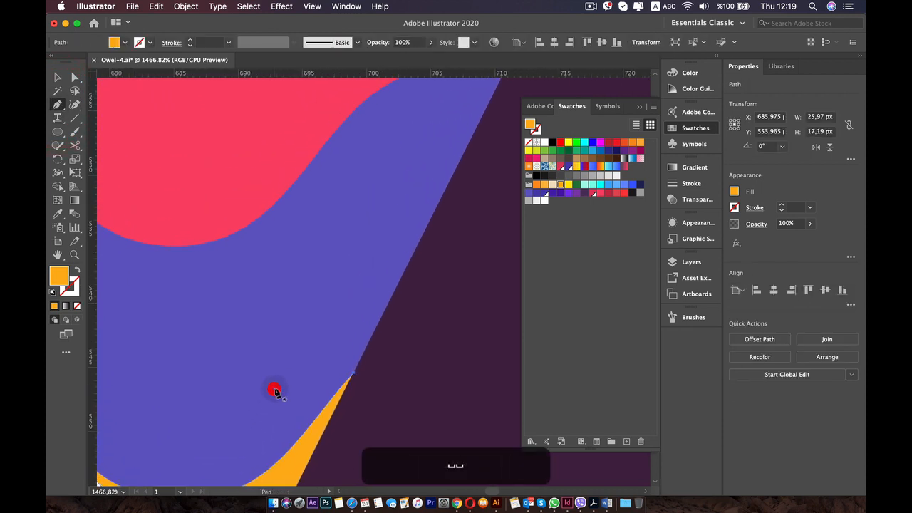
pyautogui.press('v')
pyautogui.click(349, 284)
pyautogui.press('space')
pyautogui.moveTo(405, 234); pyautogui.dragTo(345, 322)
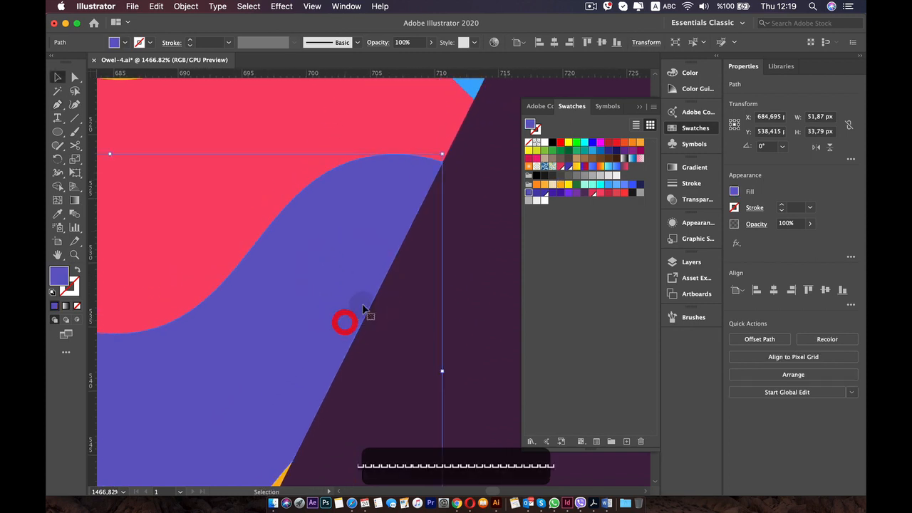
pyautogui.click(57, 104)
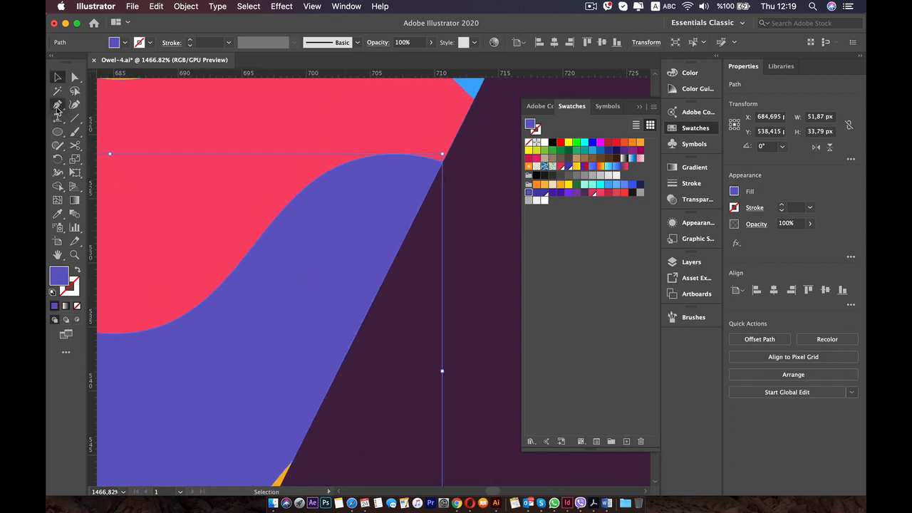
pyautogui.click(357, 338)
pyautogui.press('BackSpace')
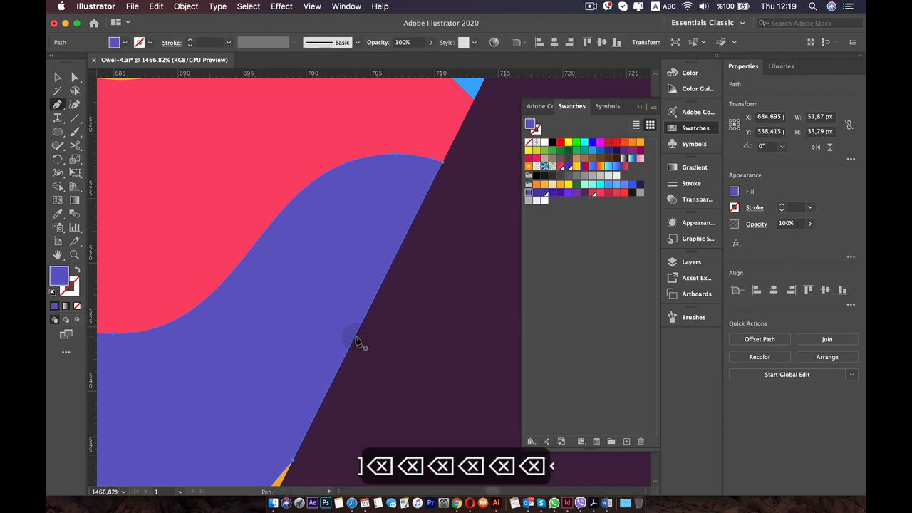
# Add an anchor point on the lower pinkish-red band's outer edge, below the blue shape's corner, and delete it to open the path.
pyautogui.press('space')
pyautogui.moveTo(381, 179); pyautogui.dragTo(277, 372)
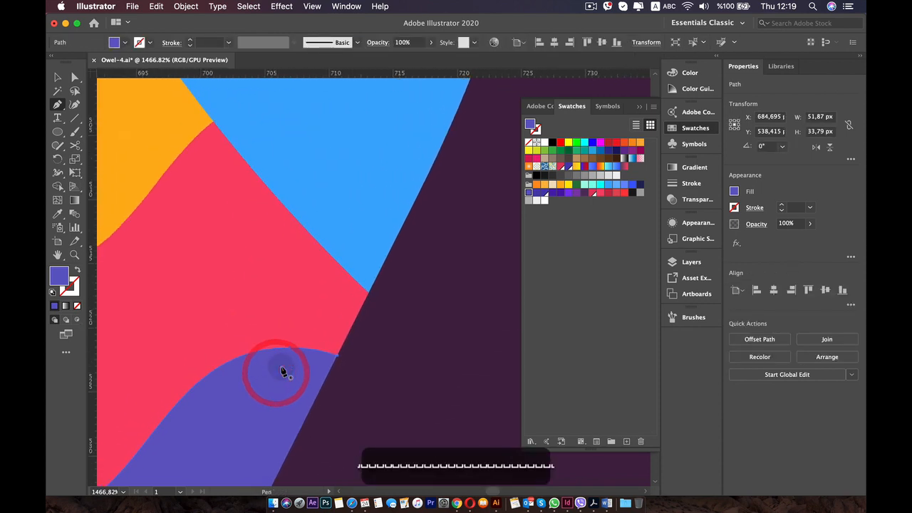
pyautogui.press('v')
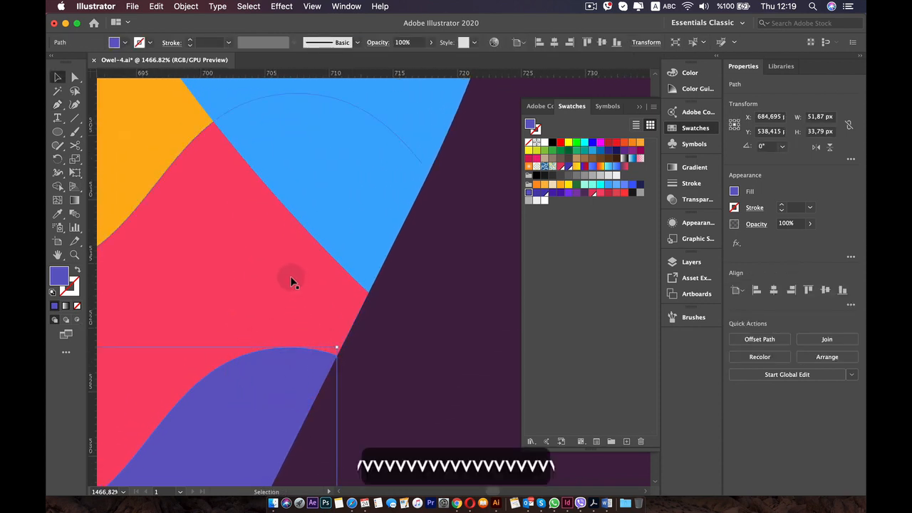
pyautogui.click(292, 280)
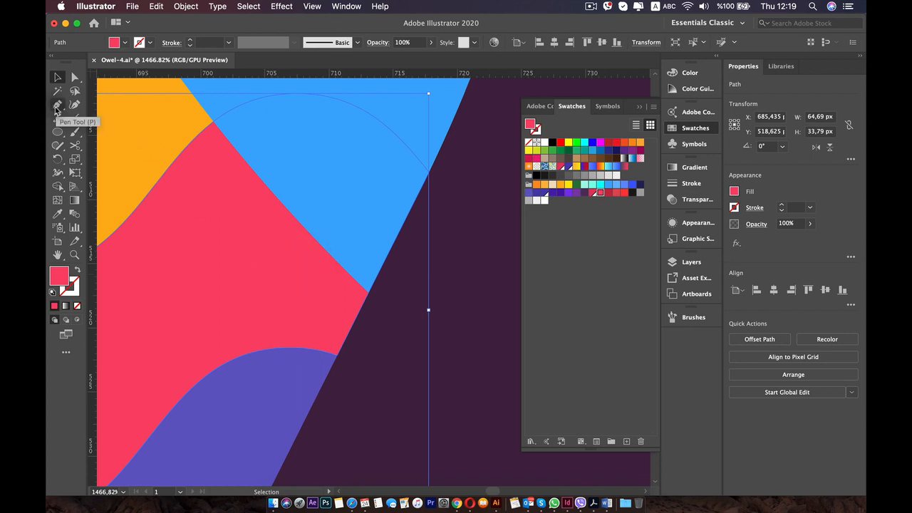
pyautogui.press('p')
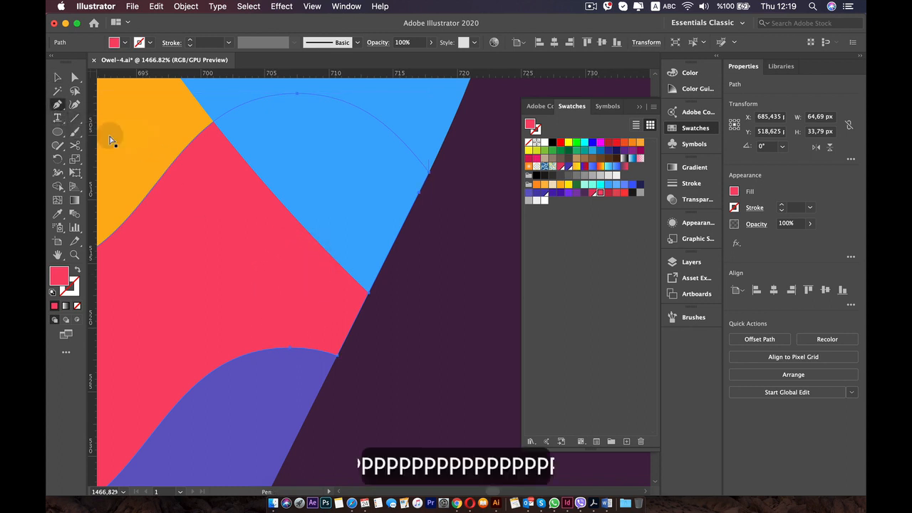
pyautogui.click(359, 310)
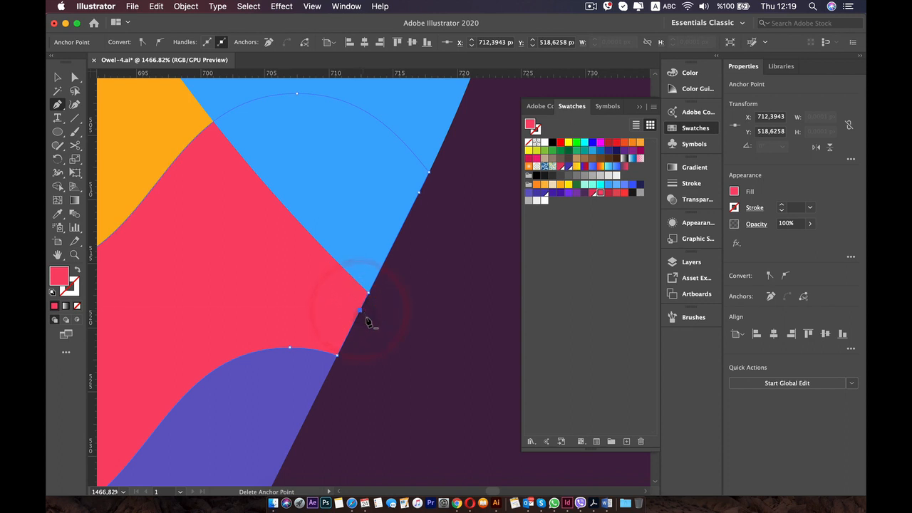
pyautogui.press('BackSpace')
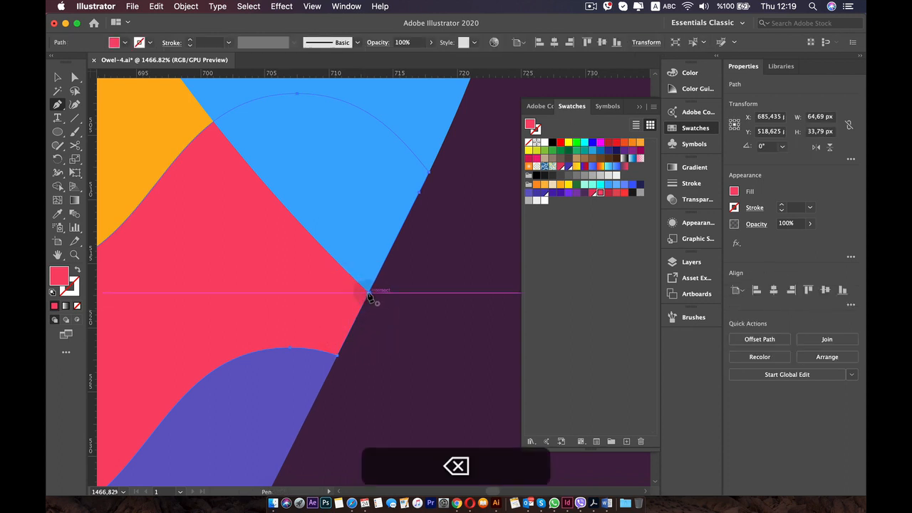
pyautogui.click(368, 194)
pyautogui.press('b')
pyautogui.press('v')
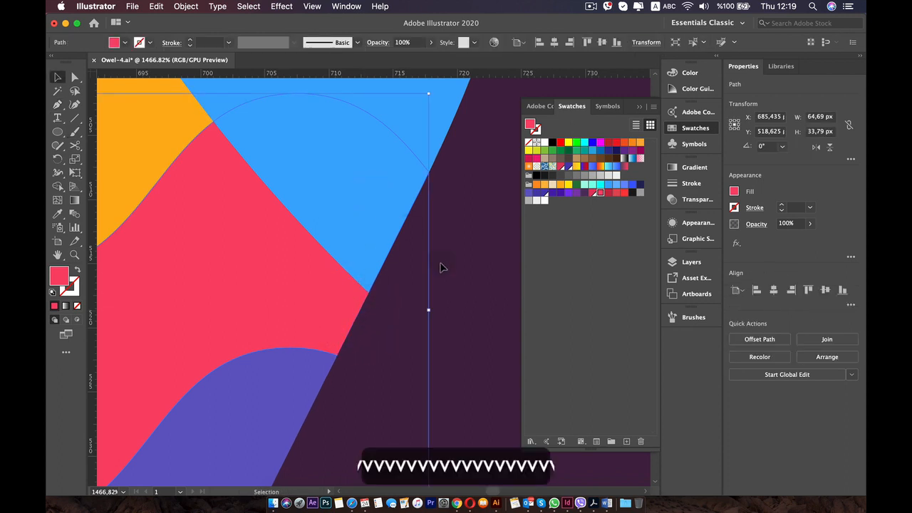
# Select the large blue feather shape covering the bands, locate it in the layer list and hide it.
pyautogui.scroll(-5, 442, 266)
pyautogui.moveTo(428, 285); pyautogui.dragTo(378, 386)
pyautogui.click(323, 248)
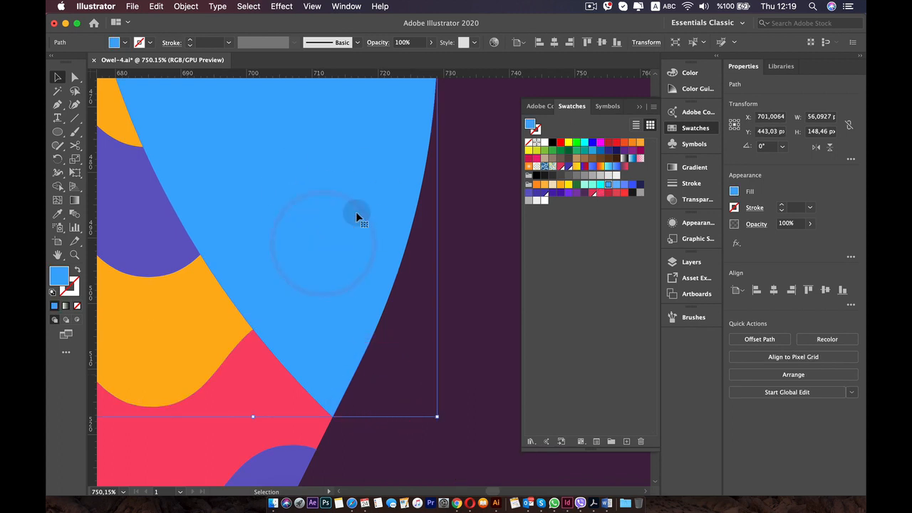
pyautogui.click(691, 263)
pyautogui.click(582, 482)
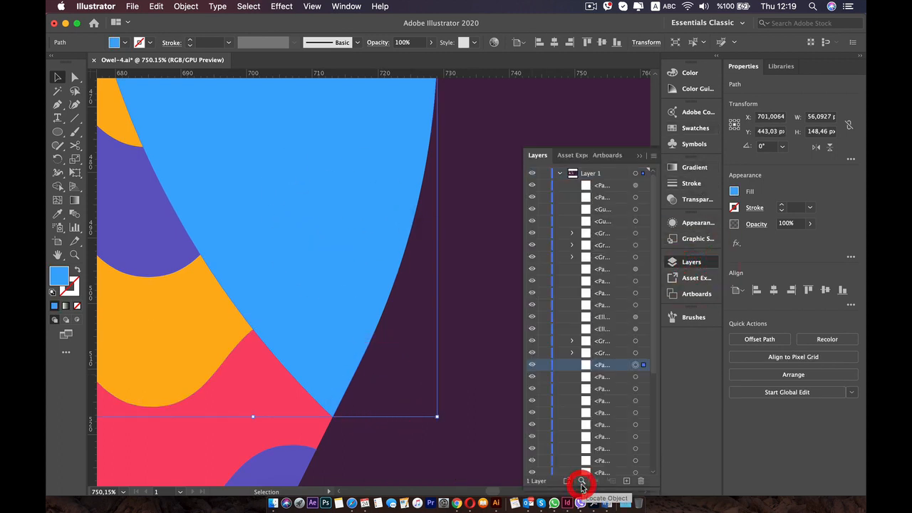
pyautogui.click(532, 366)
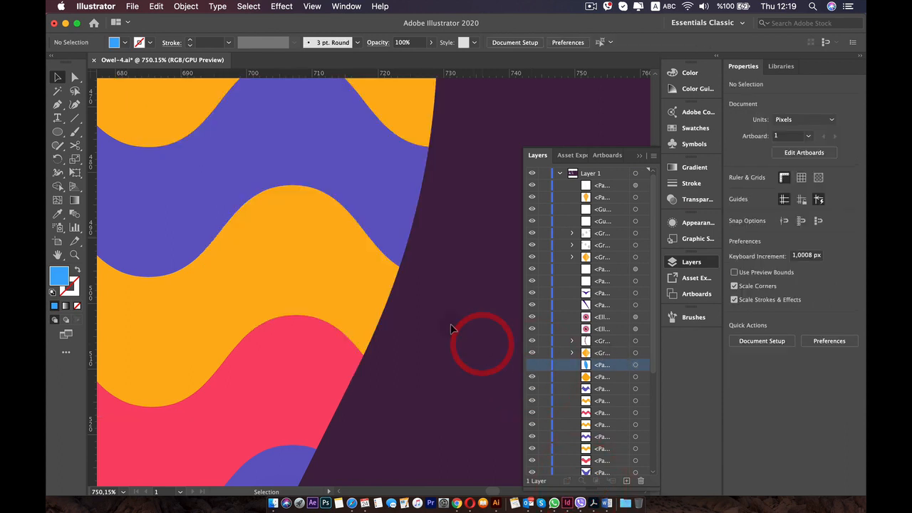
# Open the lower pinkish-red band's path by deleting the two remaining anchor points on its outer edge with the Pen tool.
pyautogui.scroll(-2, 450, 329)
pyautogui.scroll(3, 377, 360)
pyautogui.click(345, 399)
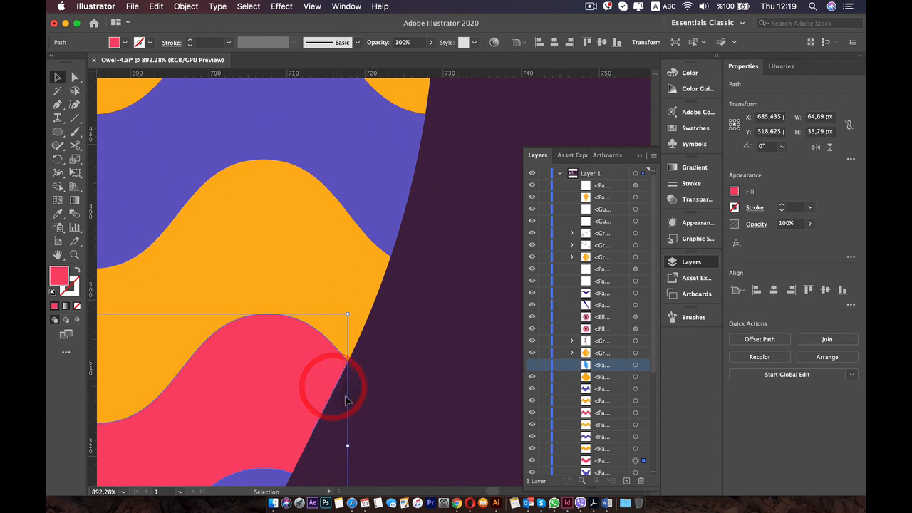
pyautogui.scroll(4, 345, 399)
pyautogui.scroll(2, 322, 356)
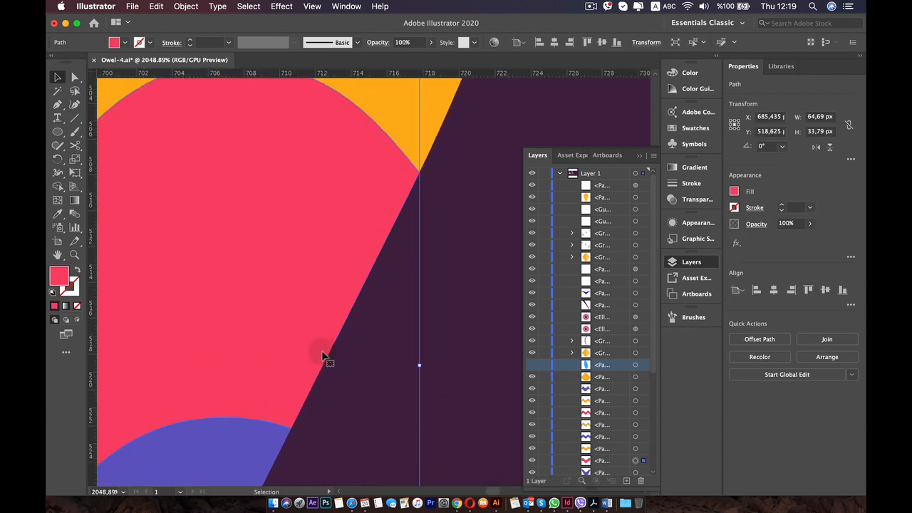
pyautogui.click(58, 105)
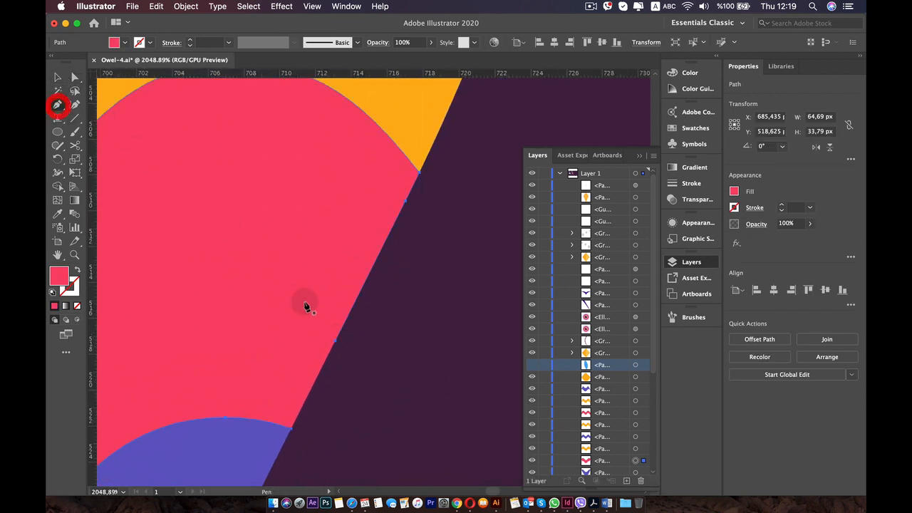
pyautogui.click(336, 343)
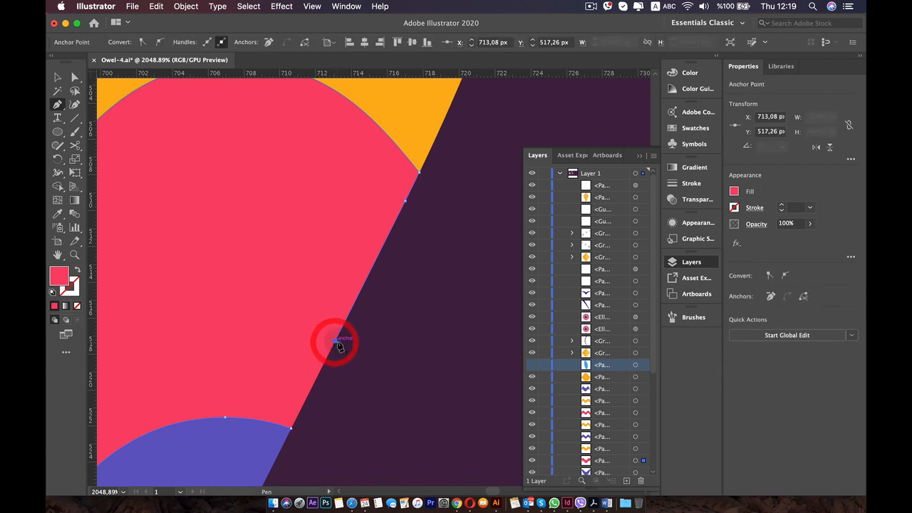
pyautogui.press('BackSpace')
pyautogui.press('BackSpace')
pyautogui.press('BackSpace')
pyautogui.press('BackSpace')
pyautogui.press('BackSpace')
pyautogui.press('BackSpace')
pyautogui.press('BackSpace')
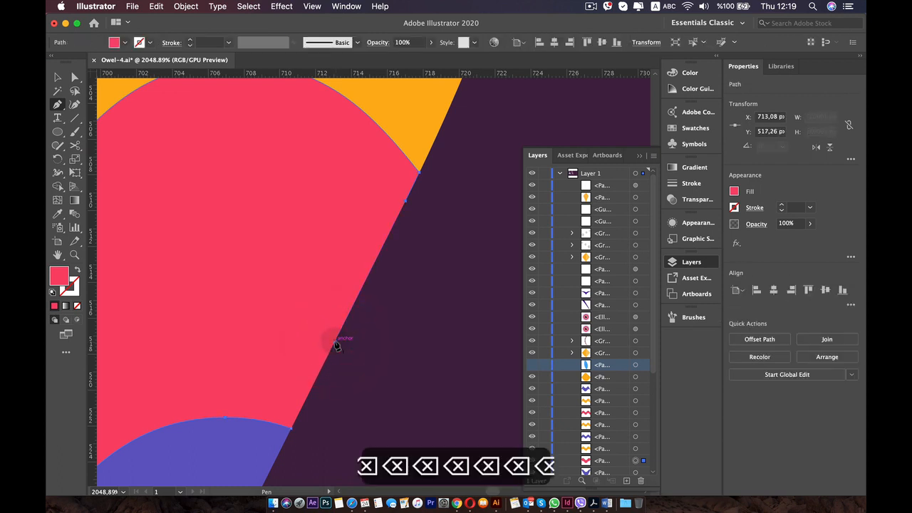
pyautogui.press('BackSpace')
pyautogui.press('BackSpace')
pyautogui.press('BackSpace')
pyautogui.press('BackSpace')
pyautogui.press('BackSpace')
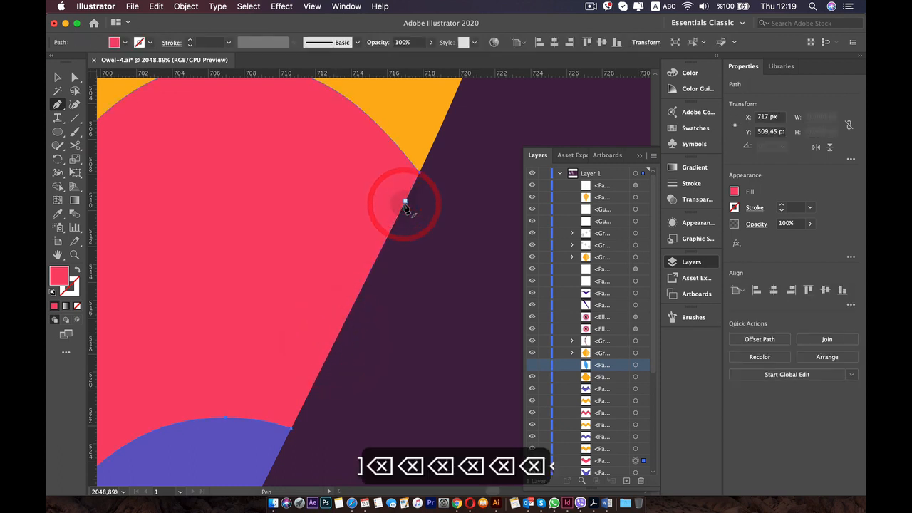
# Open the path of the amber band directly above the lower pinkish-red band by adding an outer-edge anchor point and deleting it.
pyautogui.press('space')
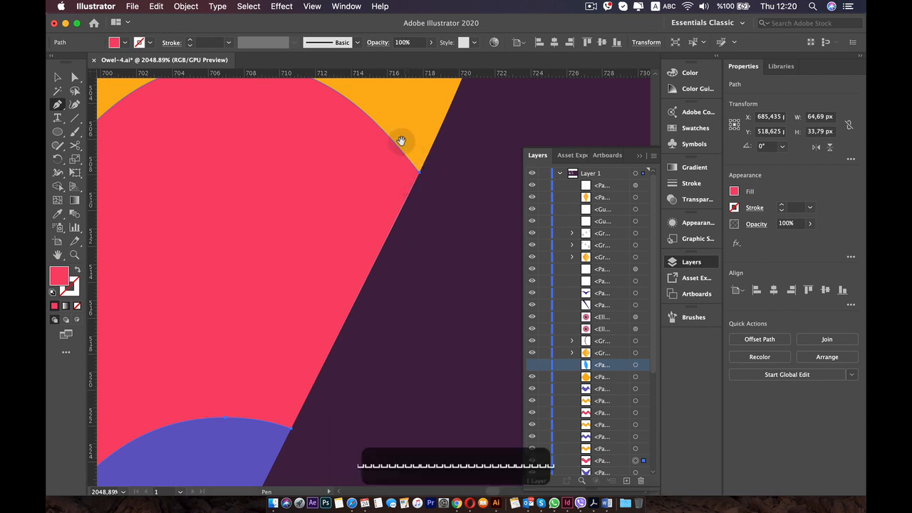
pyautogui.moveTo(399, 140); pyautogui.dragTo(306, 381)
pyautogui.press('v')
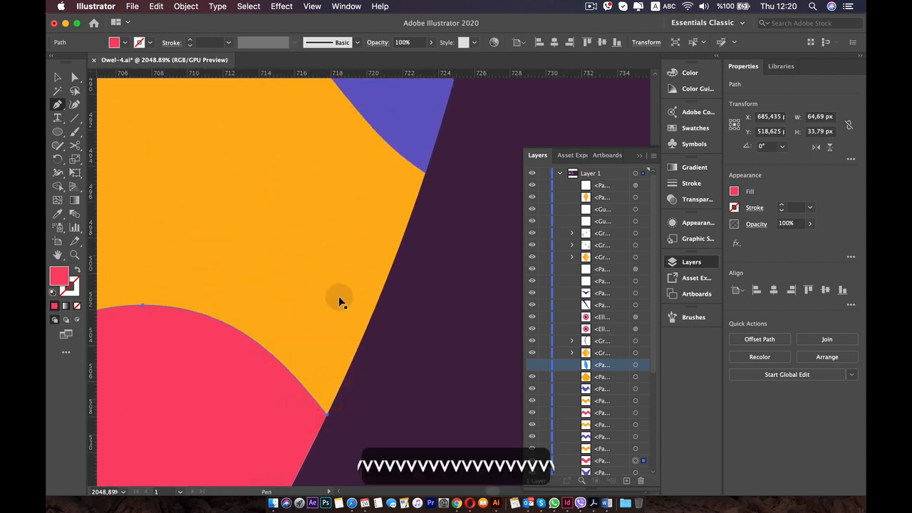
pyautogui.click(346, 287)
pyautogui.click(380, 233)
pyautogui.press('[')
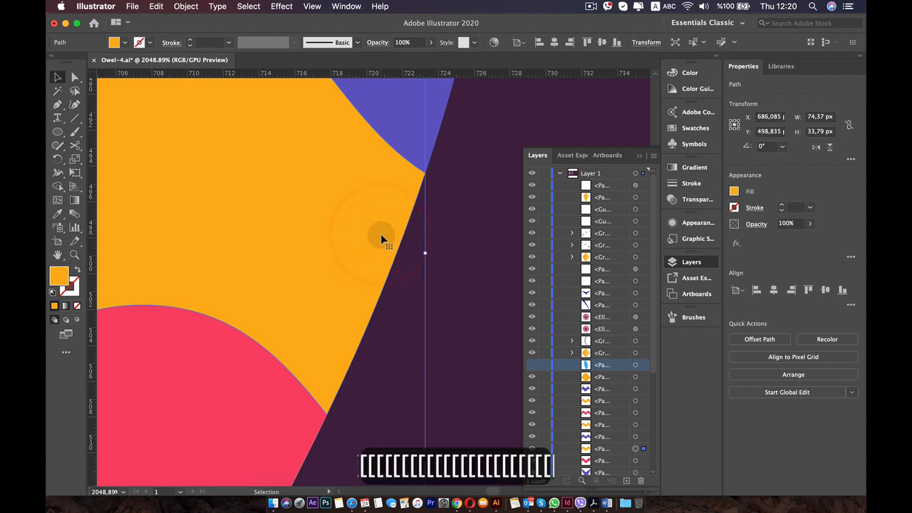
pyautogui.press('p')
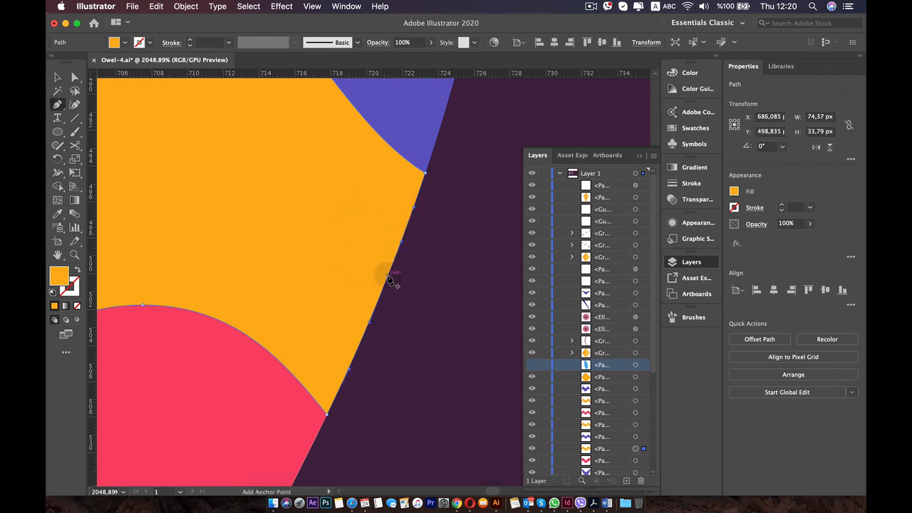
pyautogui.click(387, 276)
pyautogui.press('BackSpace')
# Open the middle blue-violet band's path by adding an anchor point midway along its outer edge and deleting it.
pyautogui.press('space')
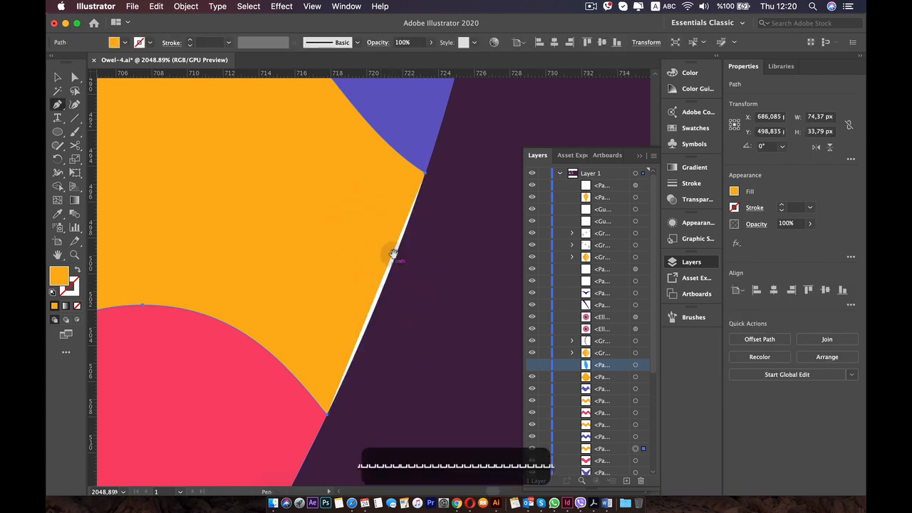
pyautogui.moveTo(392, 254); pyautogui.dragTo(278, 443)
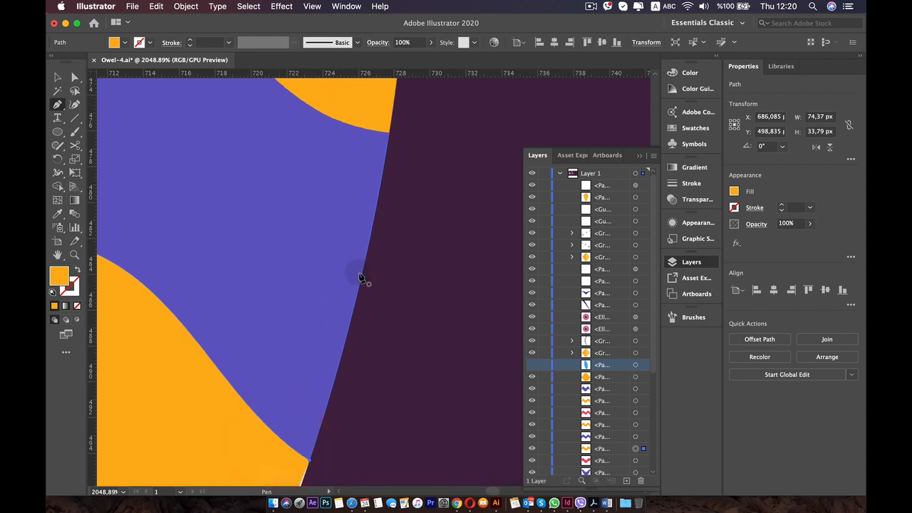
pyautogui.keyDown('super'); pyautogui.click(349, 247); pyautogui.keyUp('super')
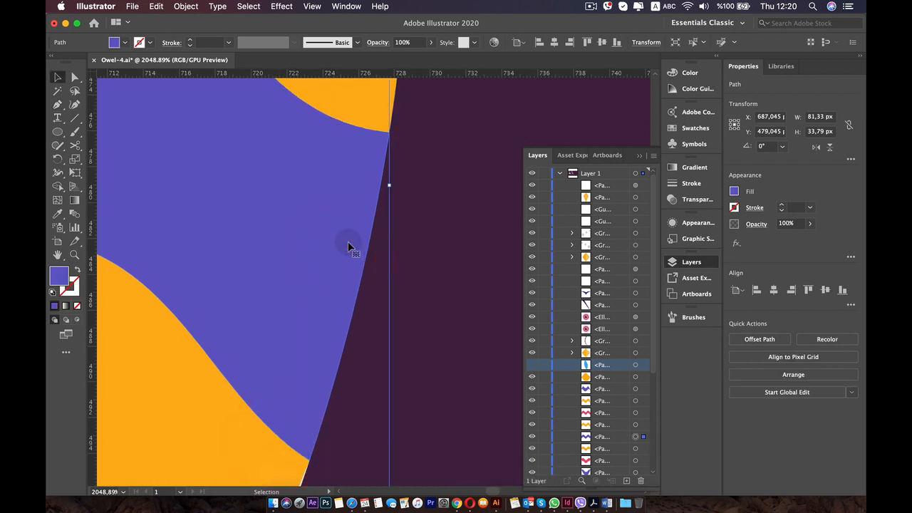
pyautogui.press('p')
pyautogui.press('p')
pyautogui.press('p')
pyautogui.press('p')
pyautogui.press('p')
pyautogui.press('p')
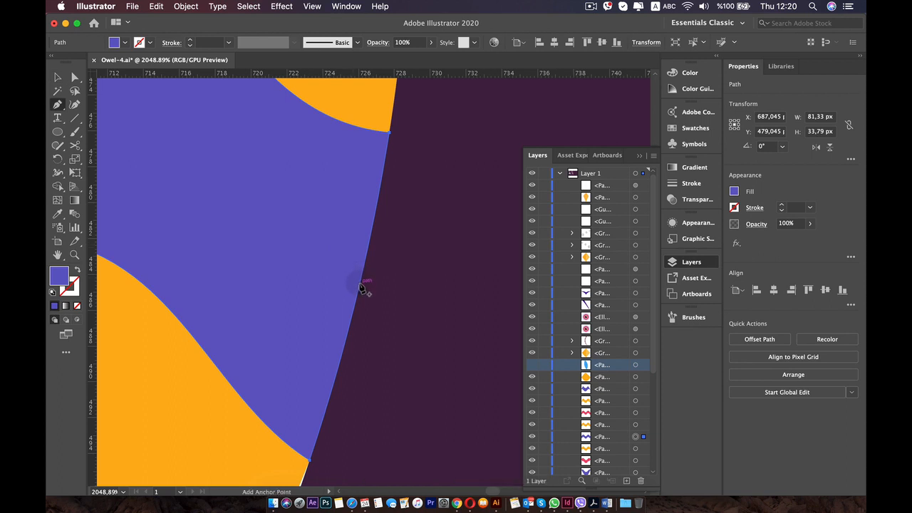
pyautogui.click(360, 284)
pyautogui.press('BackSpace')
pyautogui.press('BackSpace')
pyautogui.press('BackSpace')
pyautogui.press('BackSpace')
pyautogui.press('BackSpace')
pyautogui.press('BackSpace')
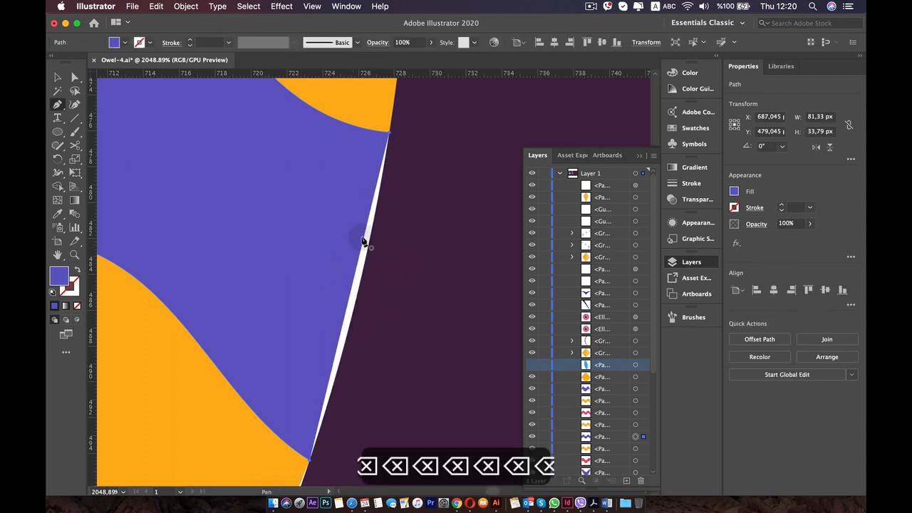
# Open the path of the amber band between the middle blue-violet and upper pinkish-red bands by adding and deleting an outer-edge anchor point.
pyautogui.press('space')
pyautogui.moveTo(356, 250); pyautogui.dragTo(332, 389)
pyautogui.moveTo(339, 198); pyautogui.dragTo(321, 316)
pyautogui.press('space')
pyautogui.moveTo(410, 269); pyautogui.dragTo(391, 329)
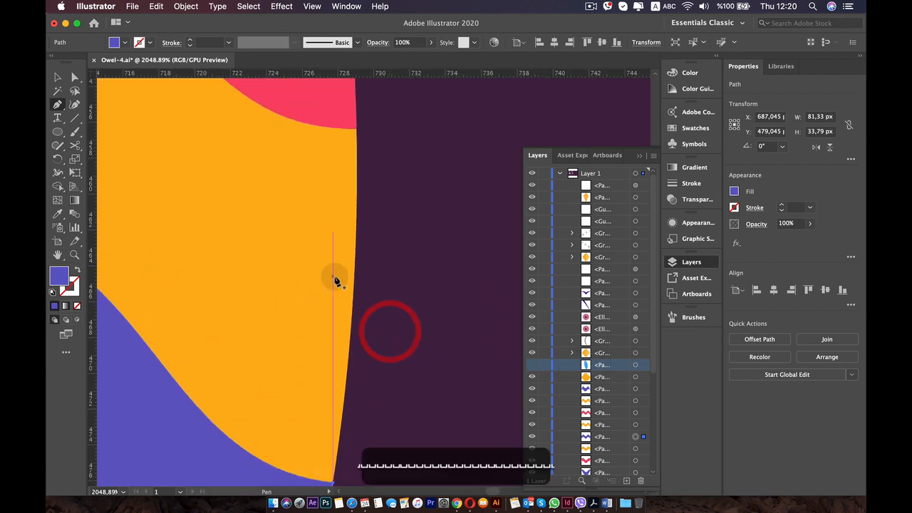
pyautogui.press('v')
pyautogui.click(320, 250)
pyautogui.press('p')
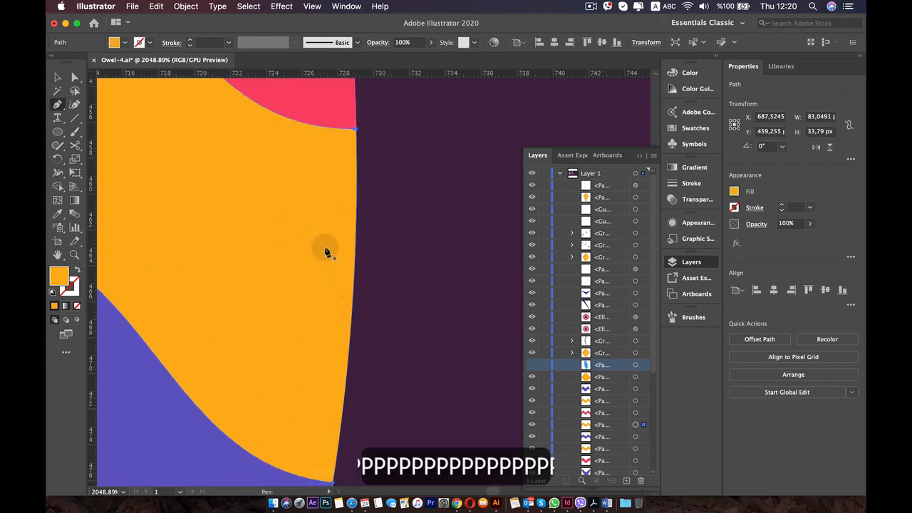
pyautogui.click(353, 290)
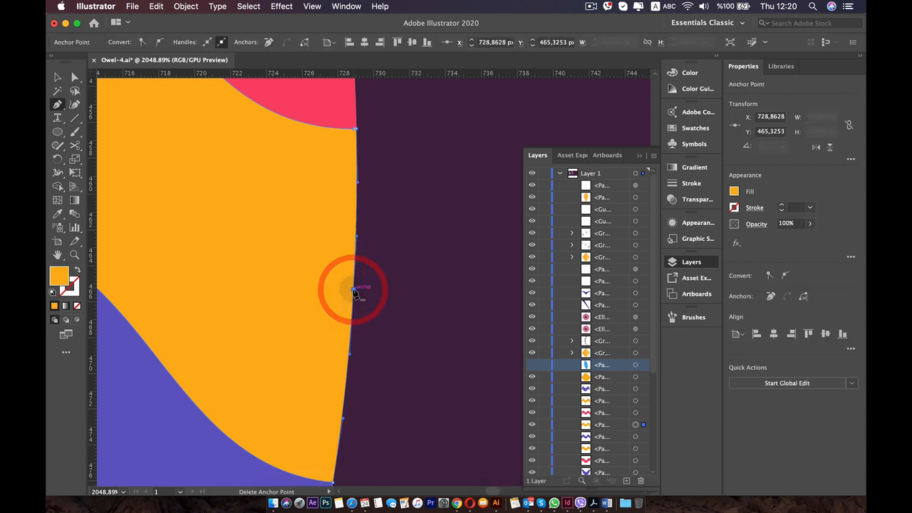
pyautogui.press('BackSpace')
# Open the upper pinkish-red band's path by adding an anchor point on its outer edge and deleting it.
pyautogui.press('space')
pyautogui.moveTo(328, 176); pyautogui.dragTo(313, 385)
pyautogui.moveTo(304, 266); pyautogui.dragTo(343, 407)
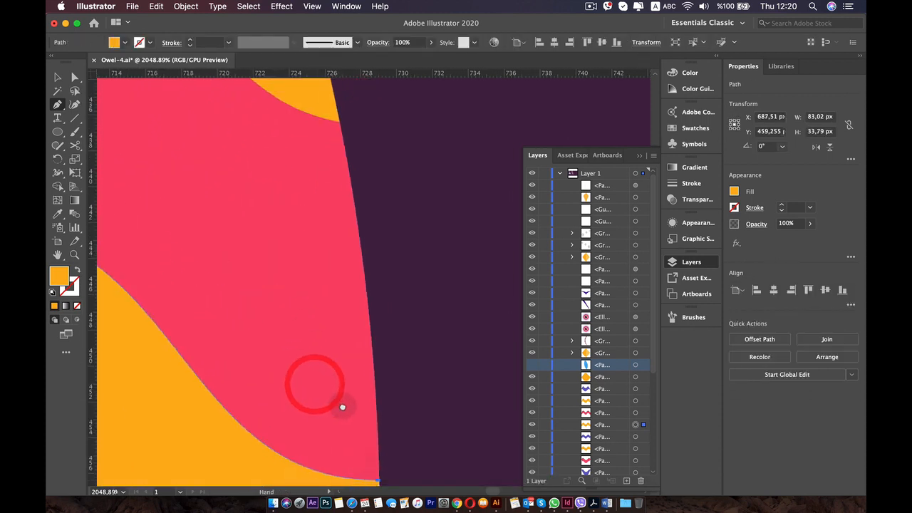
pyautogui.press('v')
pyautogui.click(338, 262)
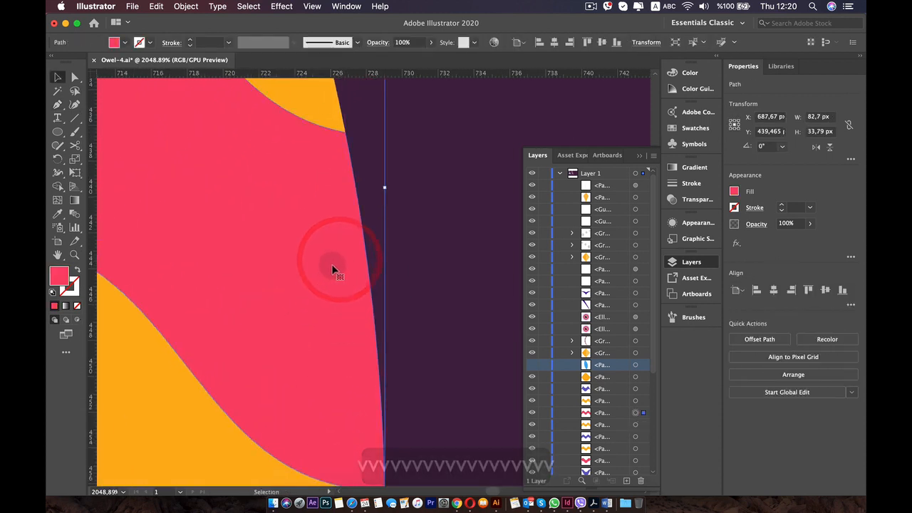
pyautogui.press('p')
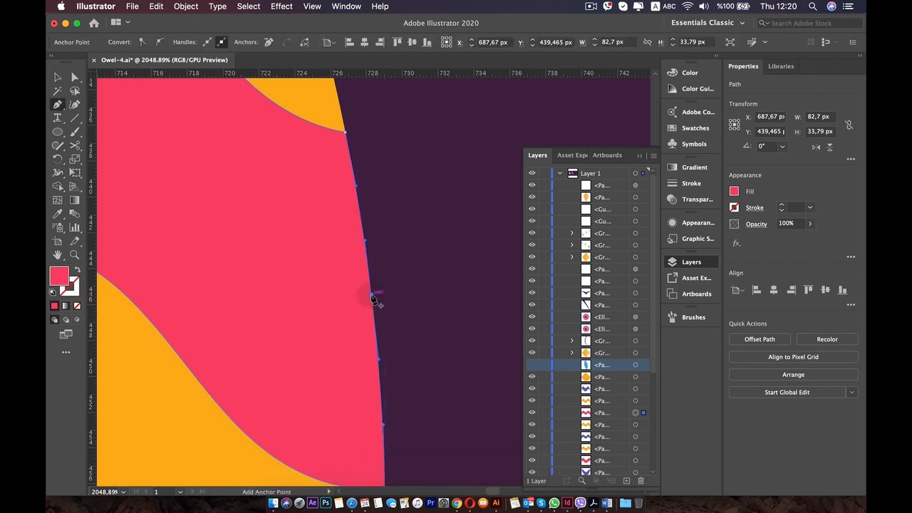
pyautogui.click(371, 298)
pyautogui.press('BackSpace')
# Open the path of the amber band above the upper pinkish-red band by adding an anchor point on its outer edge and deleting it.
pyautogui.press('space')
pyautogui.moveTo(312, 185); pyautogui.dragTo(316, 392)
pyautogui.moveTo(276, 205); pyautogui.dragTo(365, 412)
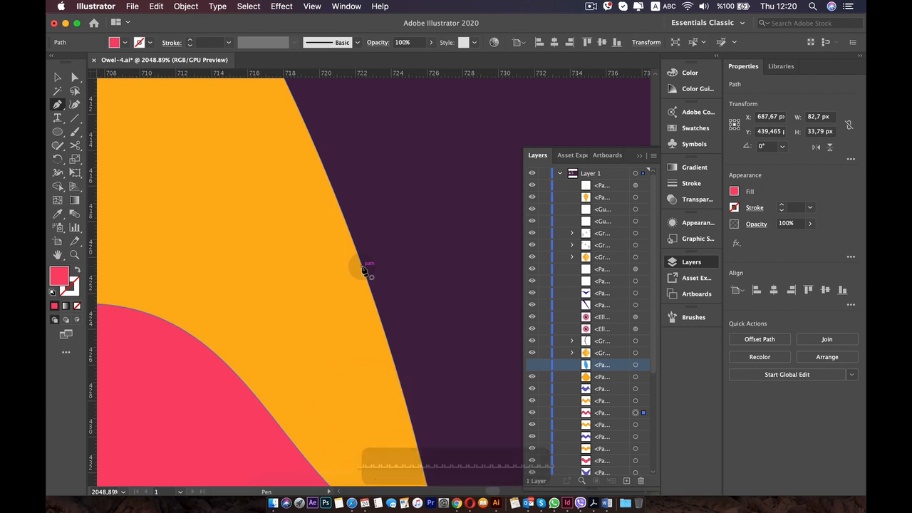
pyautogui.press('v')
pyautogui.click(350, 265)
pyautogui.press('space')
pyautogui.moveTo(309, 230); pyautogui.dragTo(327, 362)
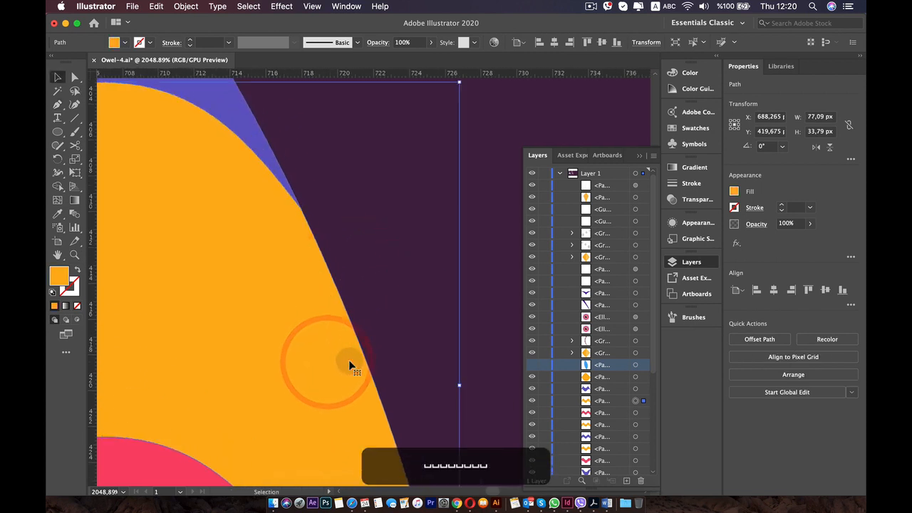
pyautogui.press('p')
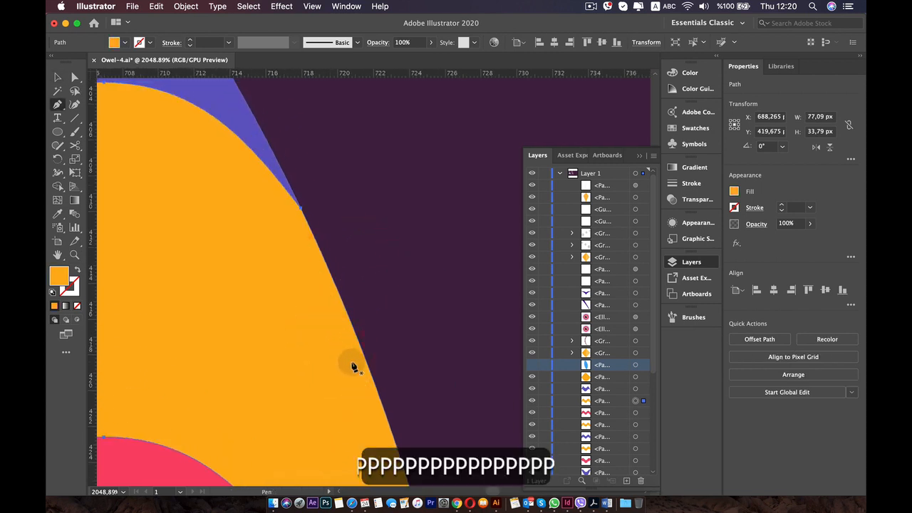
pyautogui.click(362, 359)
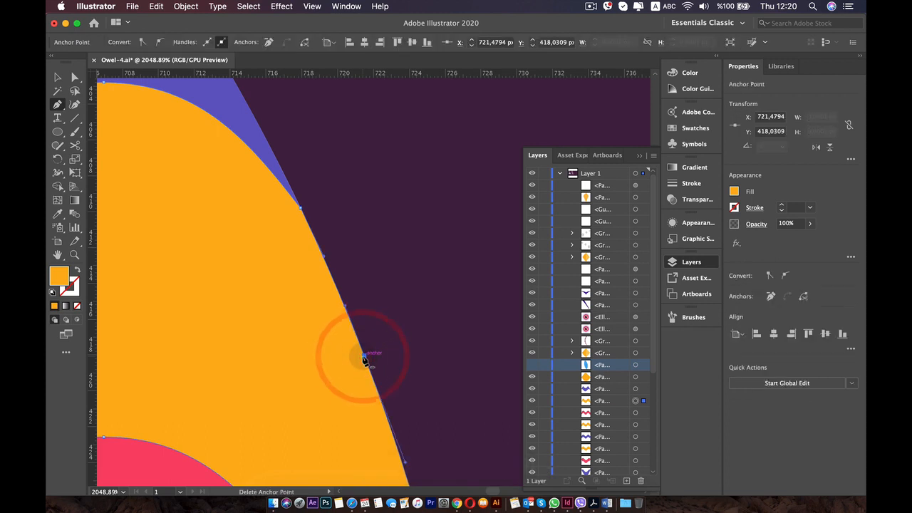
pyautogui.press('BackSpace')
# Open the uppermost blue-violet band's path by adding an anchor point on its outer edge and deleting it.
pyautogui.press('space')
pyautogui.moveTo(281, 250); pyautogui.dragTo(405, 367)
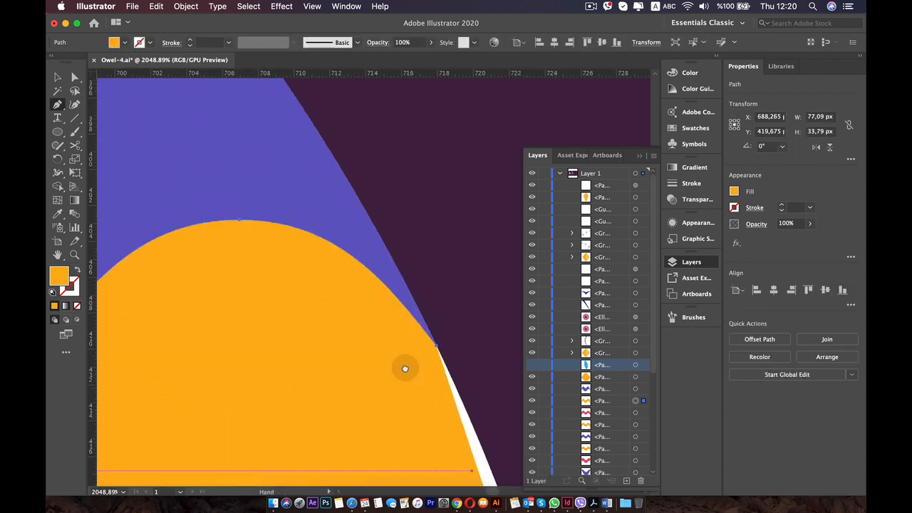
pyautogui.moveTo(333, 261); pyautogui.dragTo(379, 441)
pyautogui.moveTo(328, 364); pyautogui.dragTo(337, 378)
pyautogui.press('v')
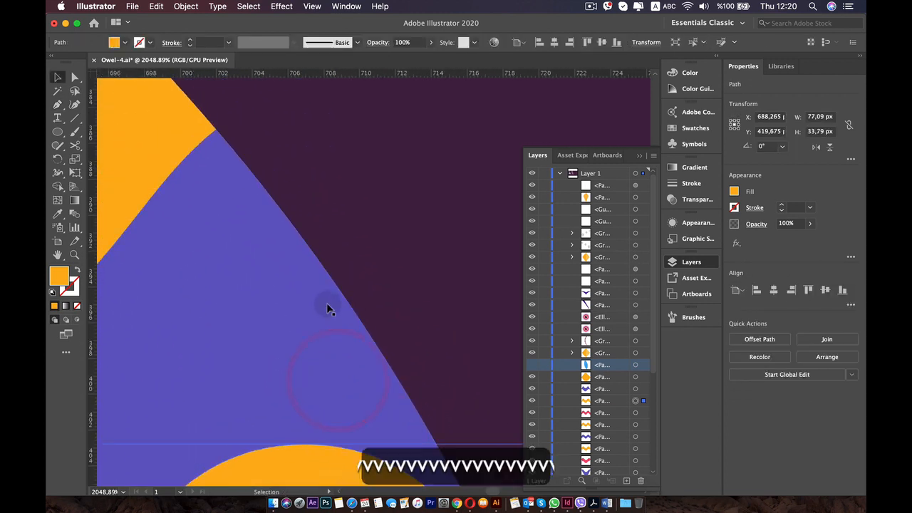
pyautogui.click(327, 306)
pyautogui.press('p')
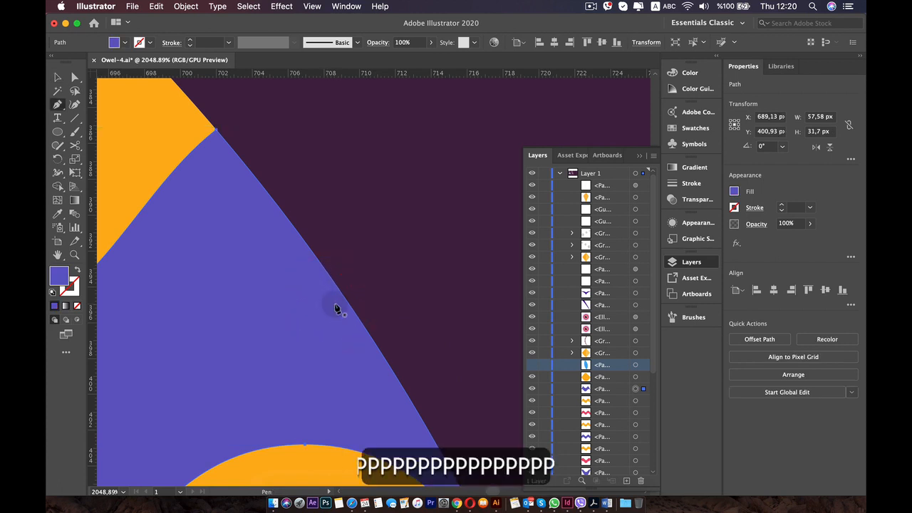
pyautogui.click(341, 292)
pyautogui.press('BackSpace')
pyautogui.press('BackSpace')
pyautogui.press('BackSpace')
pyautogui.press('BackSpace')
pyautogui.press('BackSpace')
pyautogui.press('BackSpace')
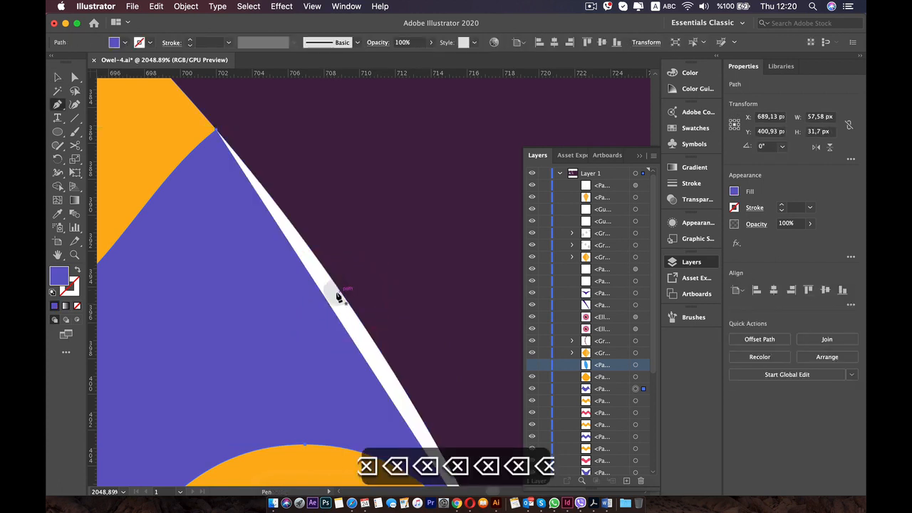
# Open the topmost amber piece's path, just below the white eye disc, by adding an outer-edge anchor point and deleting it.
pyautogui.moveTo(242, 245); pyautogui.dragTo(356, 403)
pyautogui.press('v')
pyautogui.click(244, 263)
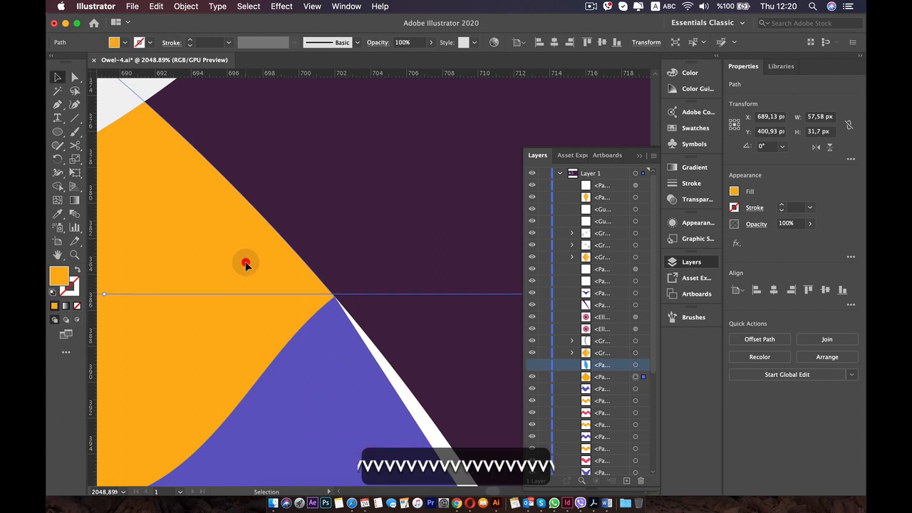
pyautogui.moveTo(240, 264); pyautogui.dragTo(326, 360)
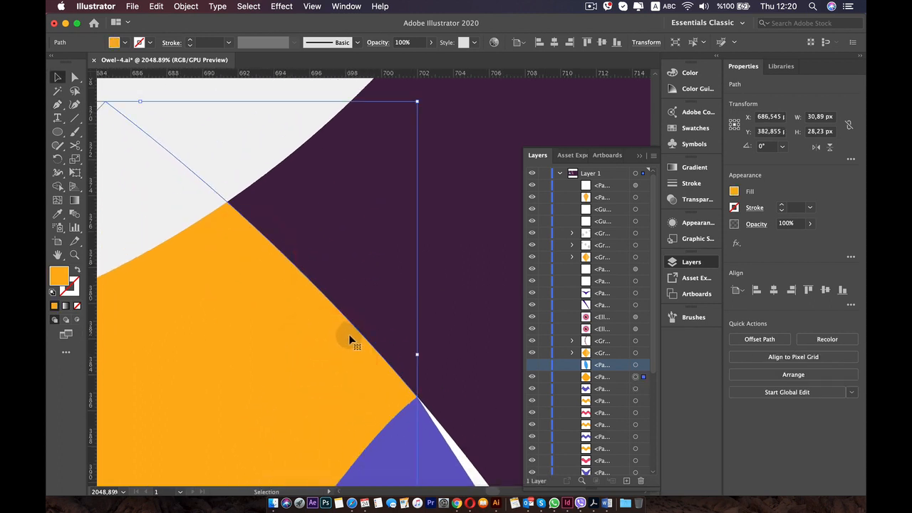
pyautogui.press('p')
pyautogui.click(303, 276)
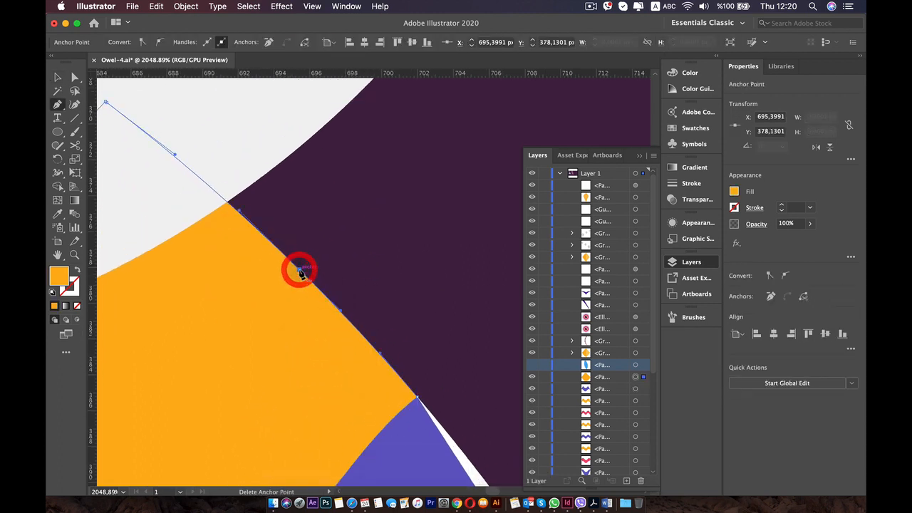
pyautogui.press('BackSpace')
pyautogui.press('BackSpace')
pyautogui.press('BackSpace')
pyautogui.press('BackSpace')
pyautogui.press('BackSpace')
pyautogui.press('BackSpace')
pyautogui.press('BackSpace')
pyautogui.scroll(-10, 300, 271)
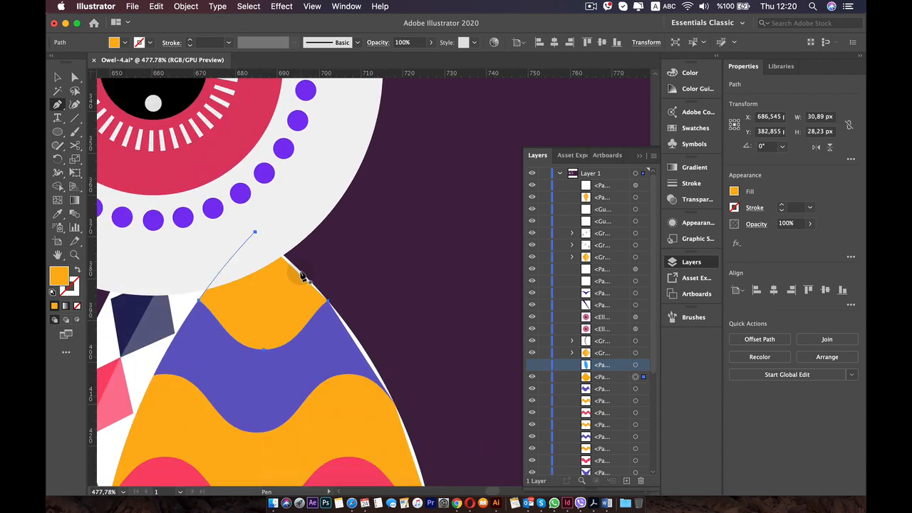
pyautogui.moveTo(343, 319); pyautogui.dragTo(317, 159)
pyautogui.moveTo(365, 264); pyautogui.dragTo(373, 157)
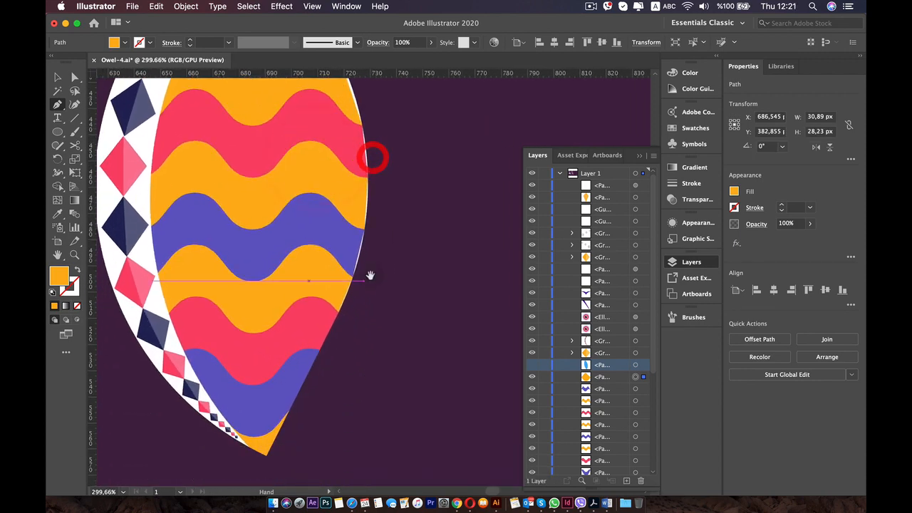
pyautogui.scroll(4, 307, 420)
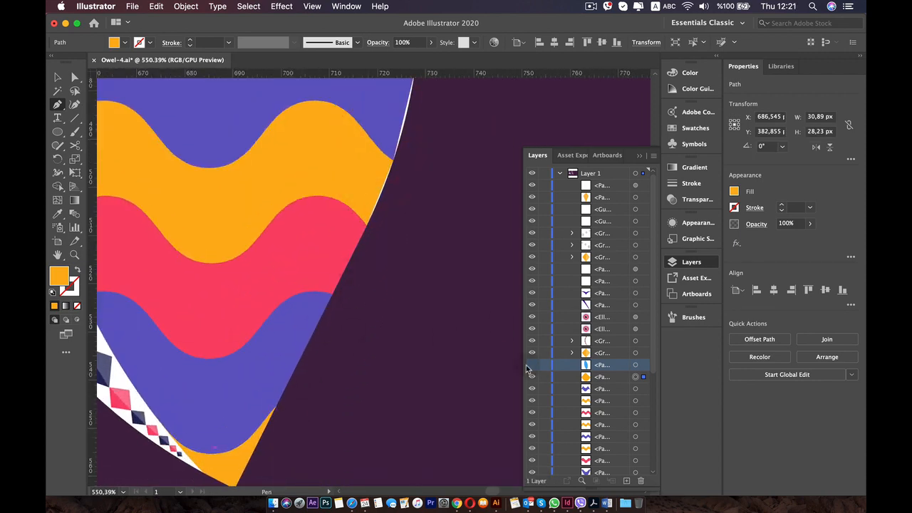
# Show the hidden blue feather shape over the wavy wing bands again and clear the selection.
pyautogui.click(531, 365)
pyautogui.press('v')
pyautogui.click(451, 358)
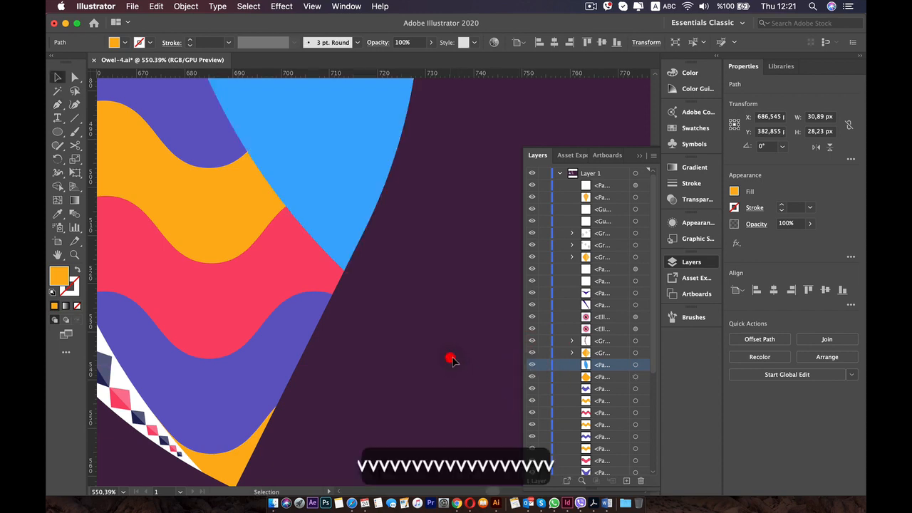
pyautogui.scroll(-4, 464, 358)
pyautogui.moveTo(352, 242); pyautogui.dragTo(368, 379)
pyautogui.moveTo(388, 325); pyautogui.dragTo(403, 233)
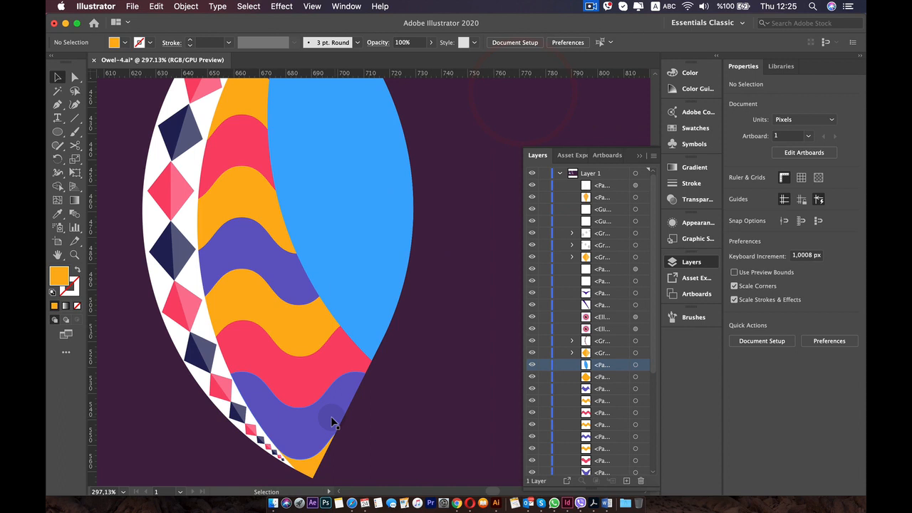
# Give the lowest blue-violet band, the three amber bands and the topmost amber piece a 1 pt white stroke.
pyautogui.click(316, 418)
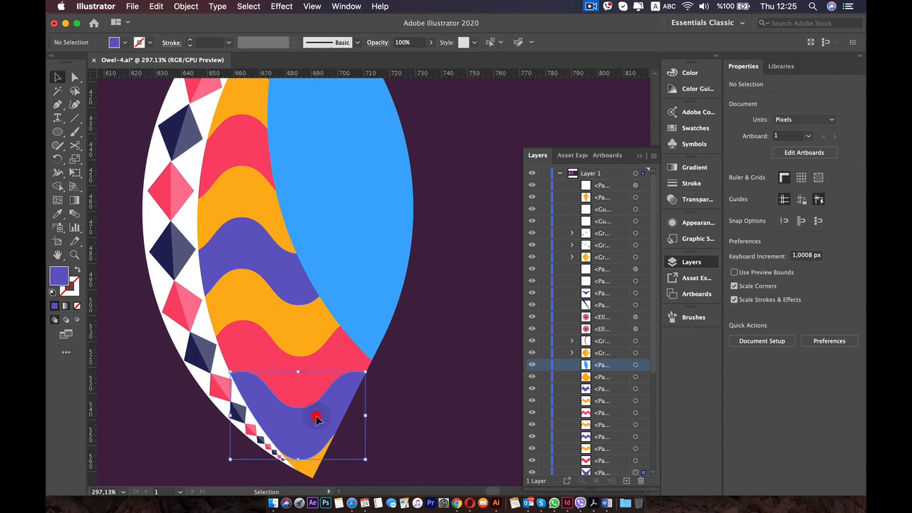
pyautogui.keyDown('shift'); pyautogui.click(288, 333); pyautogui.keyUp('shift')
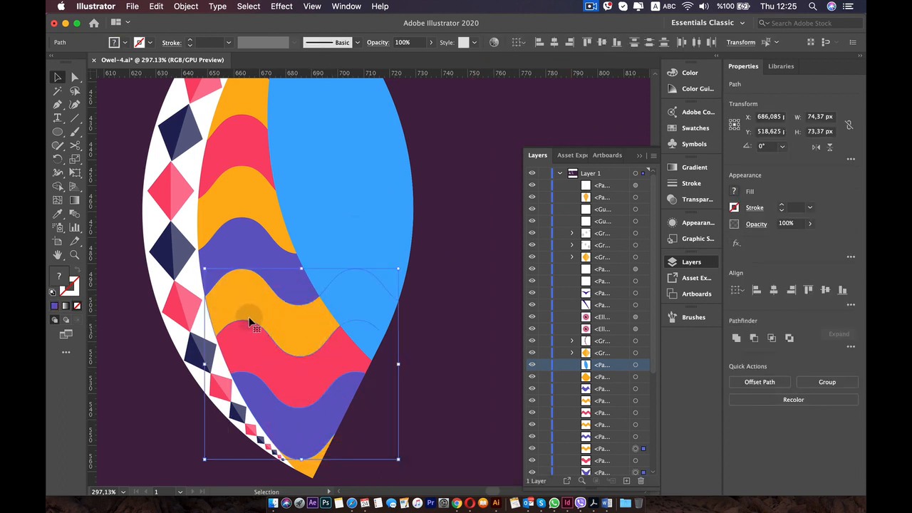
pyautogui.scroll(2, 251, 323)
pyautogui.scroll(1, 239, 278)
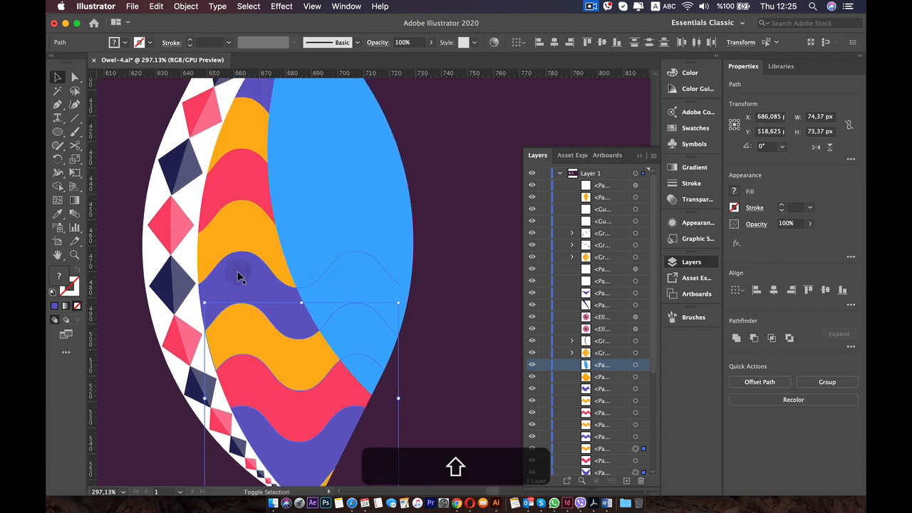
pyautogui.keyDown('shift'); pyautogui.click(243, 230); pyautogui.keyUp('shift')
pyautogui.scroll(3, 242, 234)
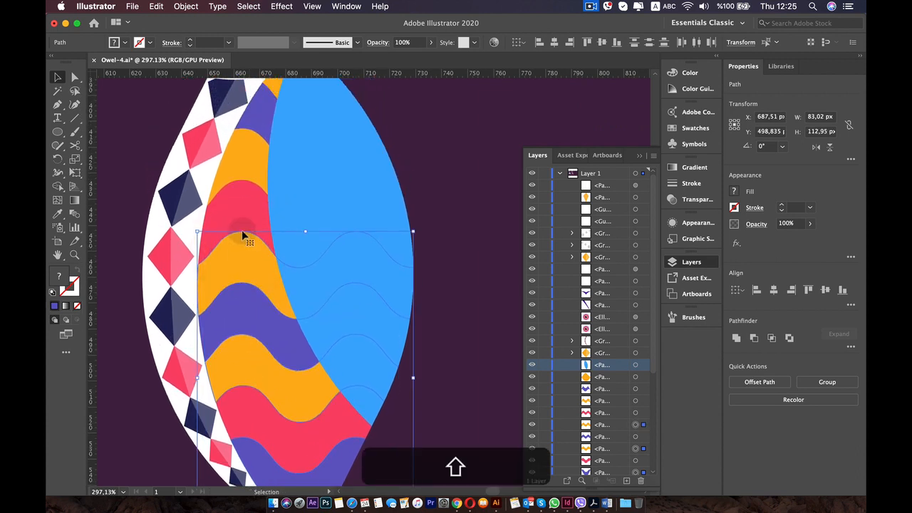
pyautogui.keyDown('shift'); pyautogui.click(250, 164); pyautogui.keyUp('shift')
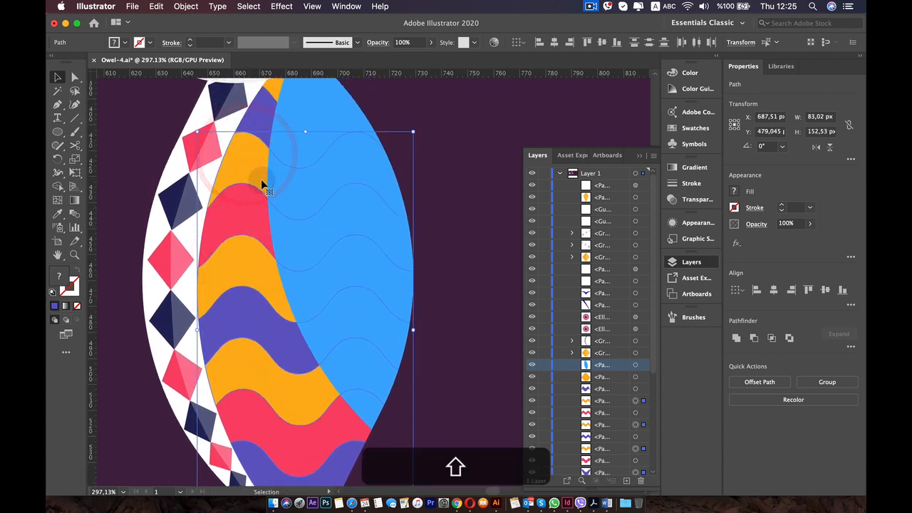
pyautogui.scroll(4, 260, 181)
pyautogui.keyDown('shift'); pyautogui.click(274, 134); pyautogui.keyUp('shift')
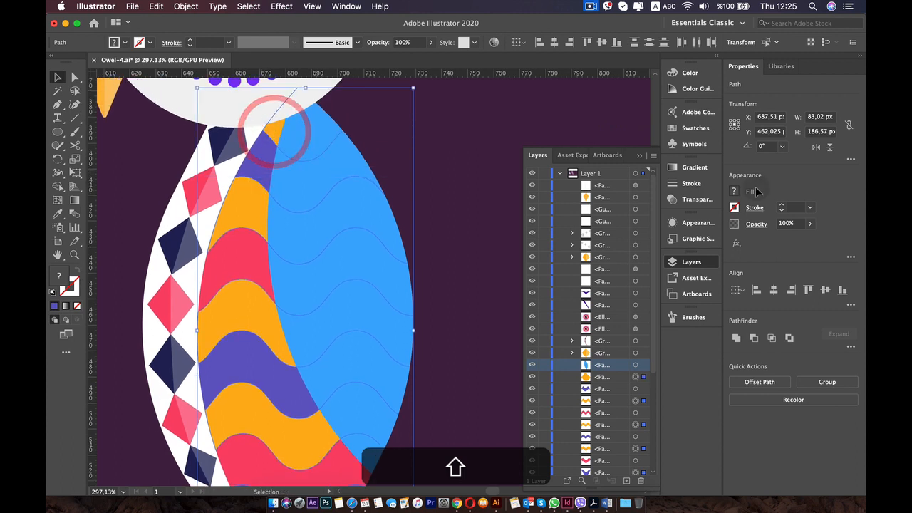
pyautogui.click(783, 207)
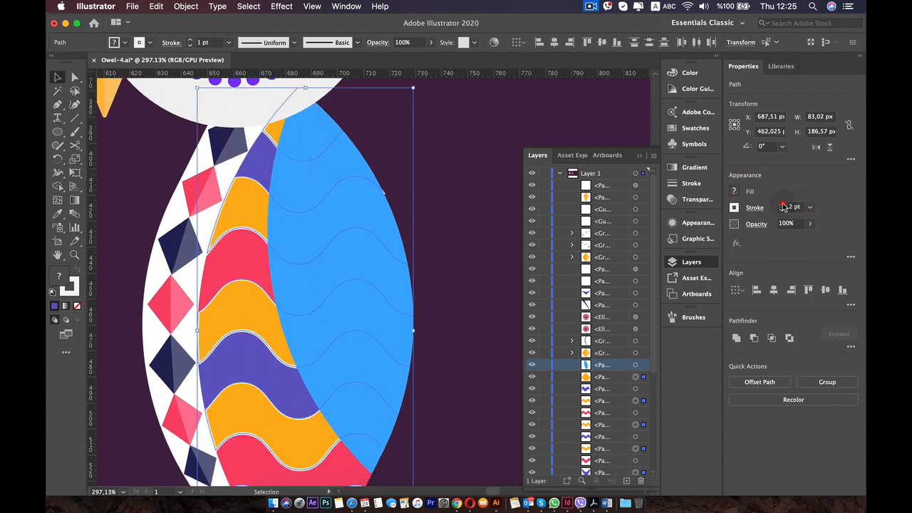
pyautogui.click(782, 207)
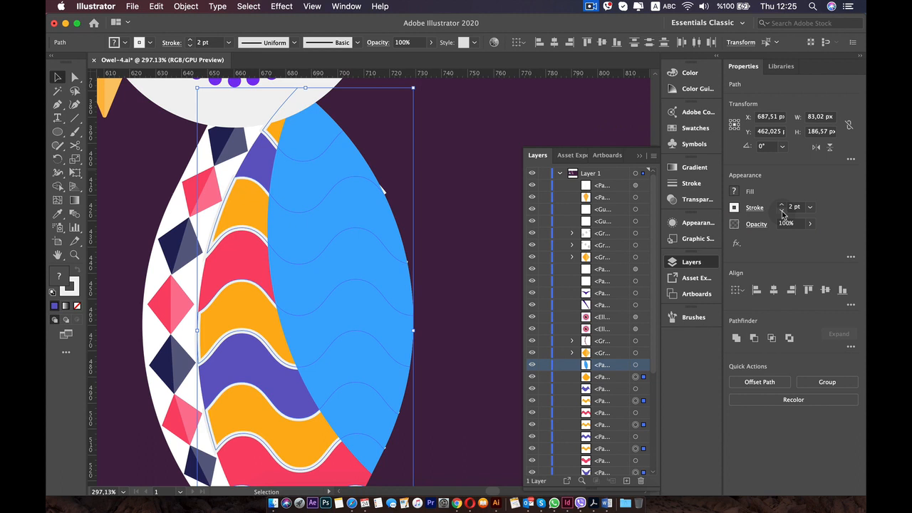
pyautogui.click(781, 210)
pyautogui.click(782, 210)
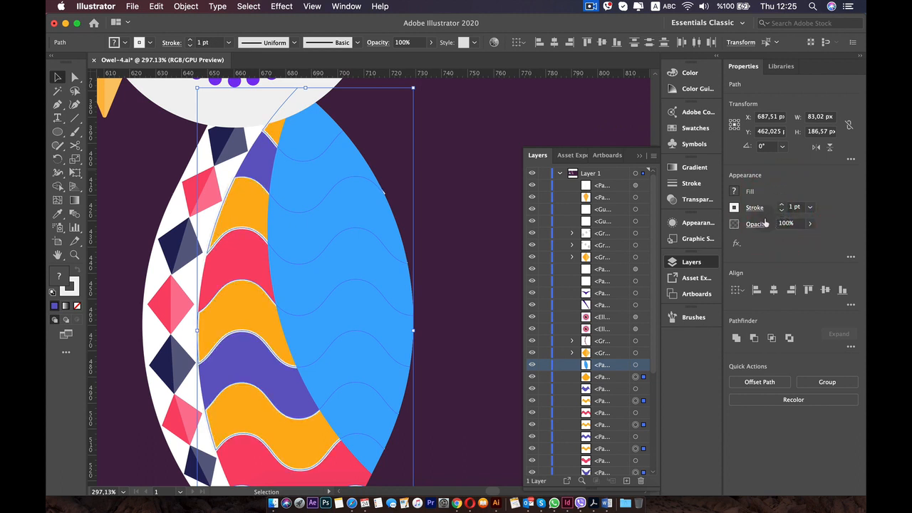
# Turn the selected bands' stroke into a fine dashed line with a 0 pt dash and a small gap.
pyautogui.click(755, 208)
pyautogui.click(645, 288)
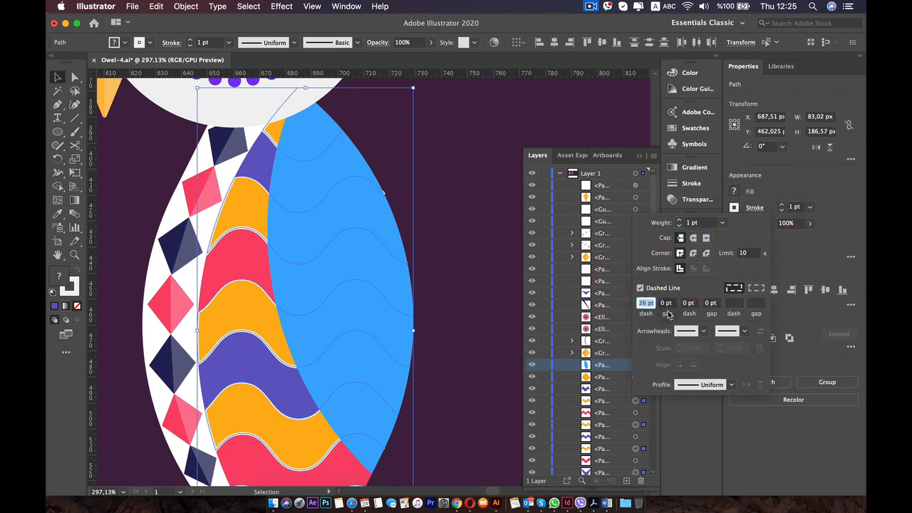
pyautogui.press('Down')
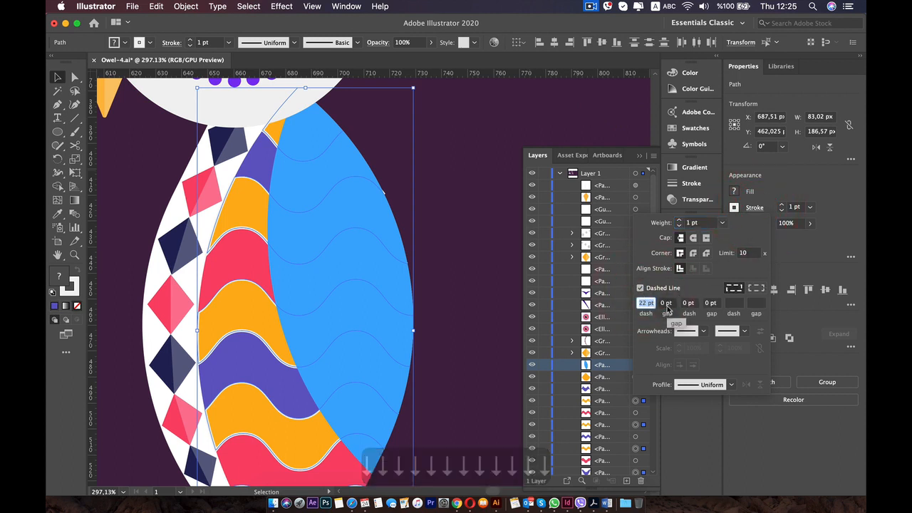
pyautogui.write('0')
pyautogui.click(664, 302)
pyautogui.press('super+Up')
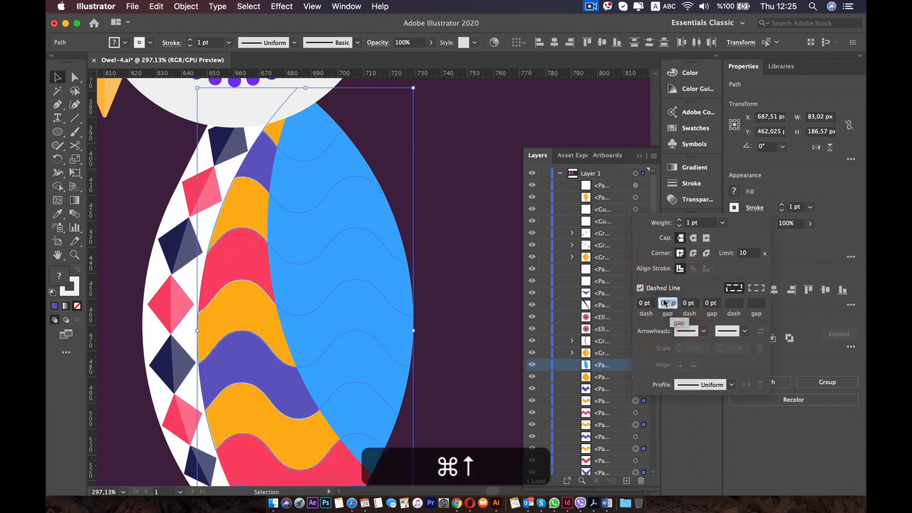
pyautogui.click(444, 212)
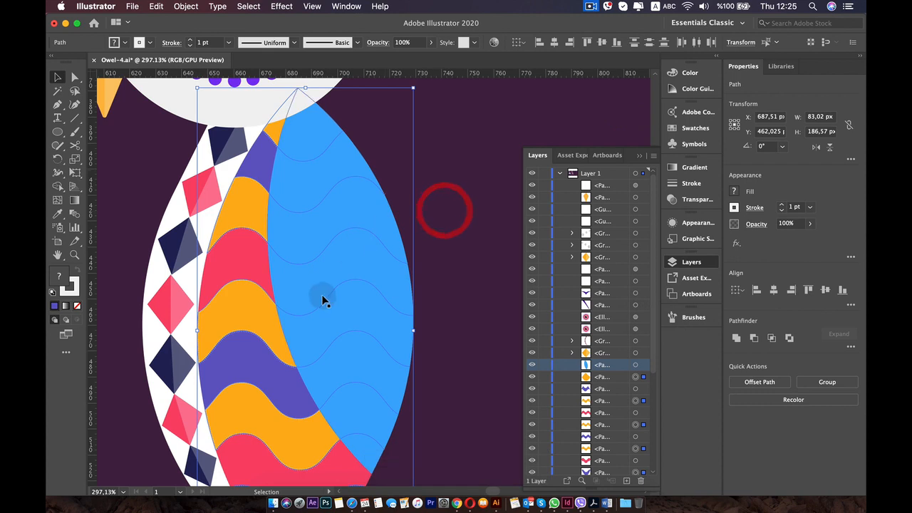
# Examine the dashed outlines close up along the wavy band edges, from the lower bands to the topmost piece.
pyautogui.click(461, 327)
pyautogui.scroll(8, 238, 340)
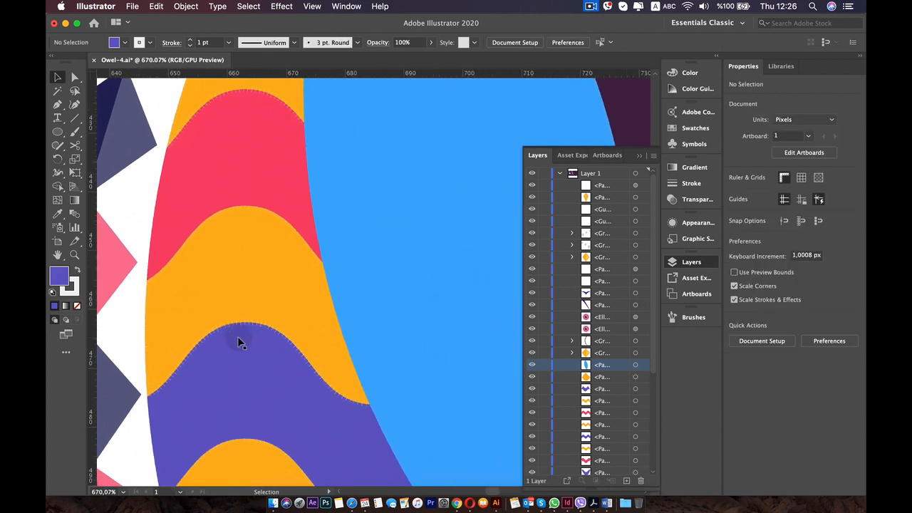
pyautogui.press('space')
pyautogui.moveTo(238, 323); pyautogui.dragTo(247, 167)
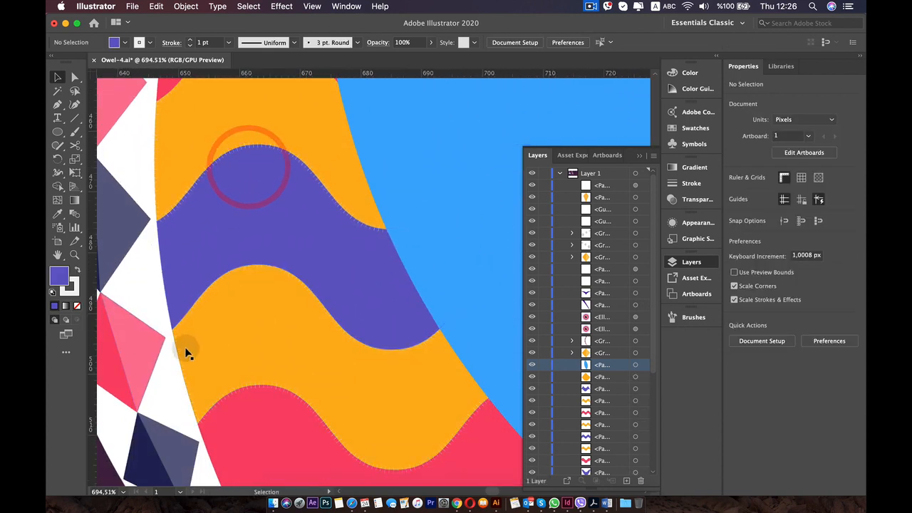
pyautogui.scroll(-5, 209, 316)
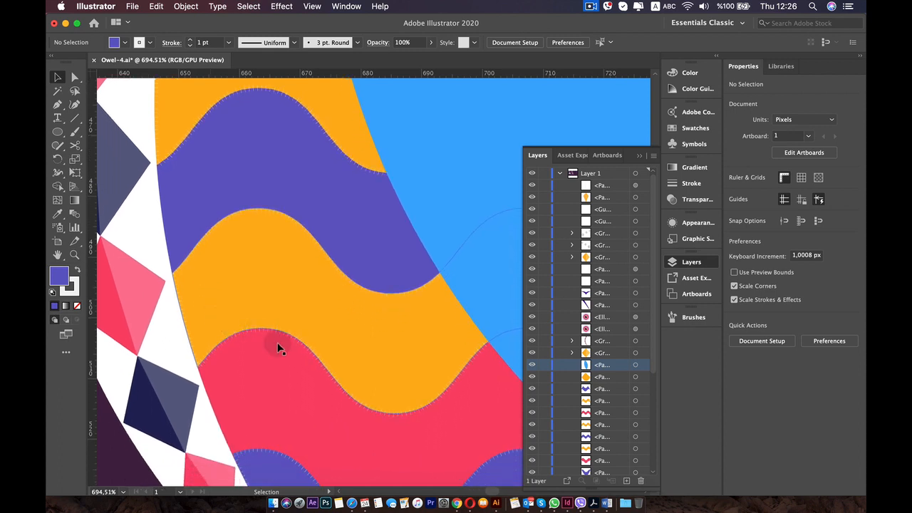
pyautogui.scroll(5, 278, 347)
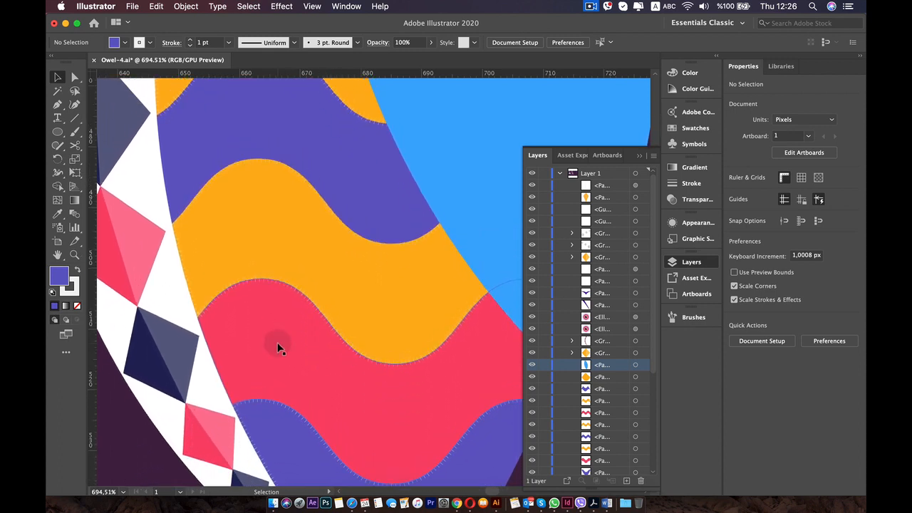
pyautogui.scroll(5, 278, 340)
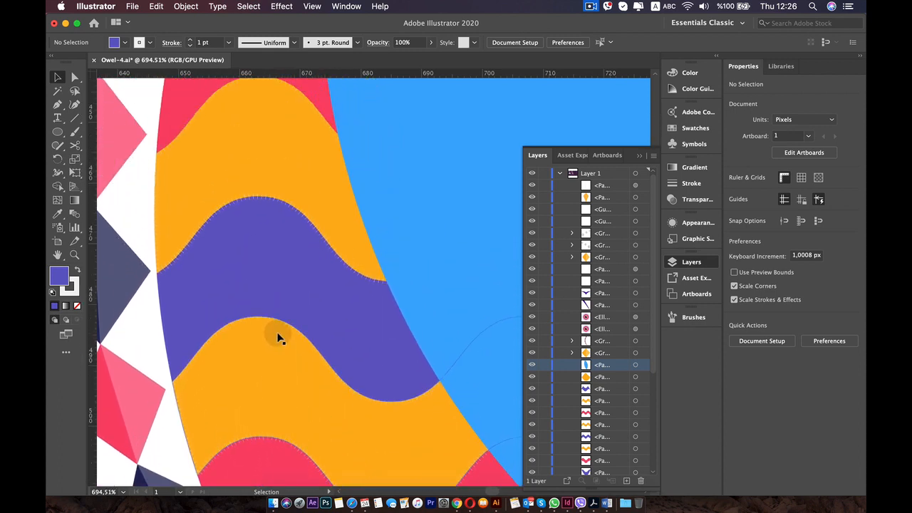
pyautogui.scroll(5, 276, 335)
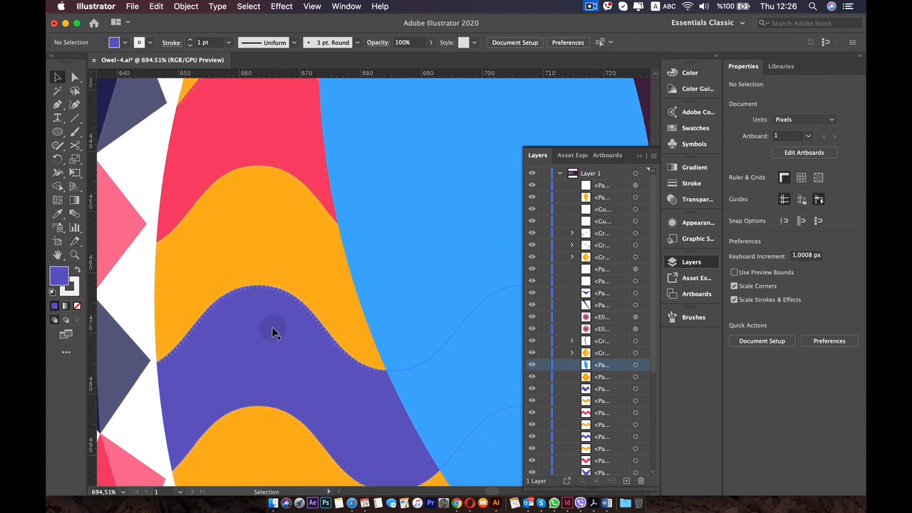
pyautogui.scroll(8, 273, 332)
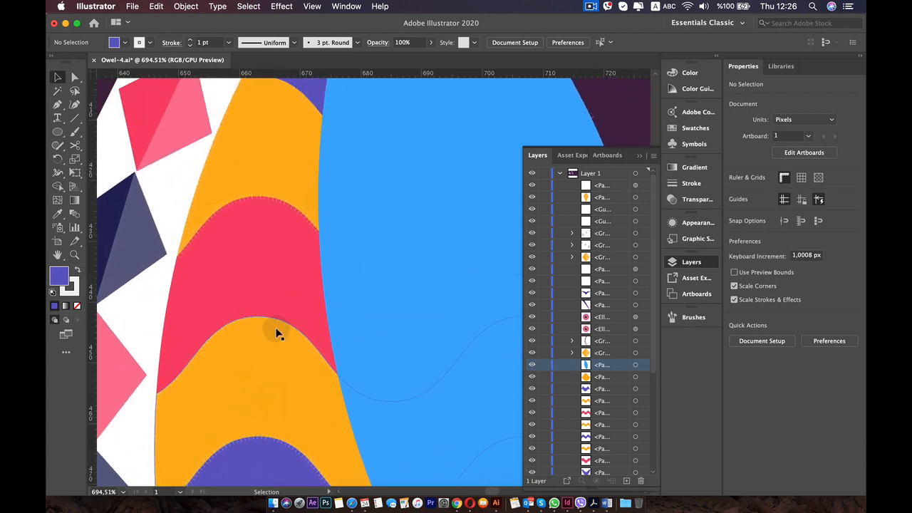
pyautogui.scroll(2, 271, 326)
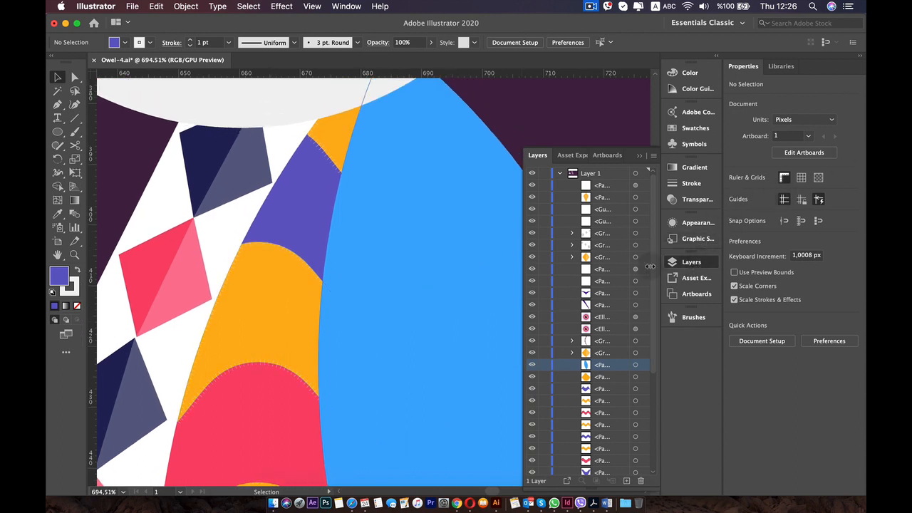
# Bring the uppermost full amber band forward, in front of the blue-violet band and the topmost amber piece.
pyautogui.click(322, 204)
pyautogui.scroll(-1, 317, 214)
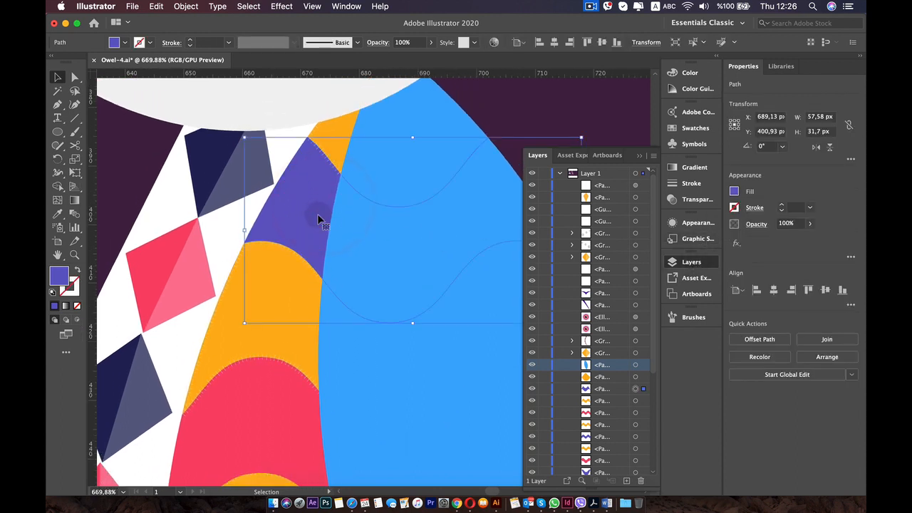
pyautogui.click(238, 288)
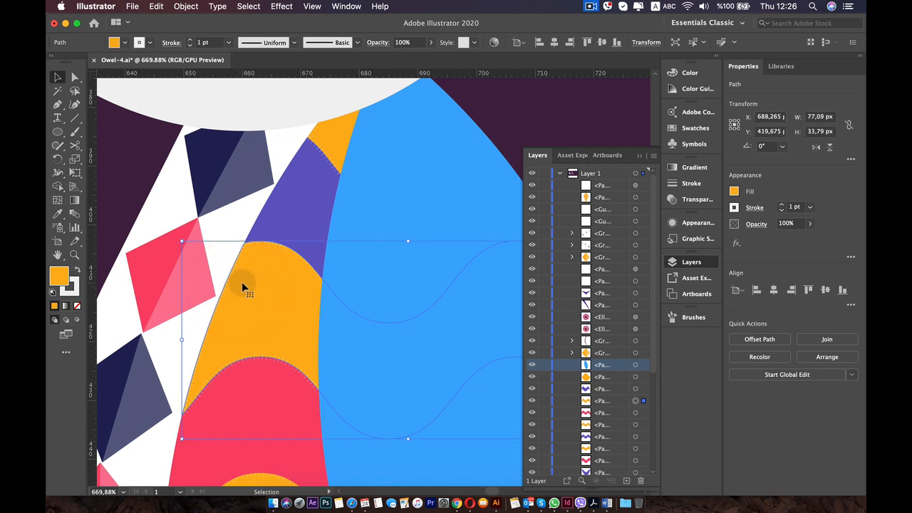
pyautogui.press('super+bracketright')
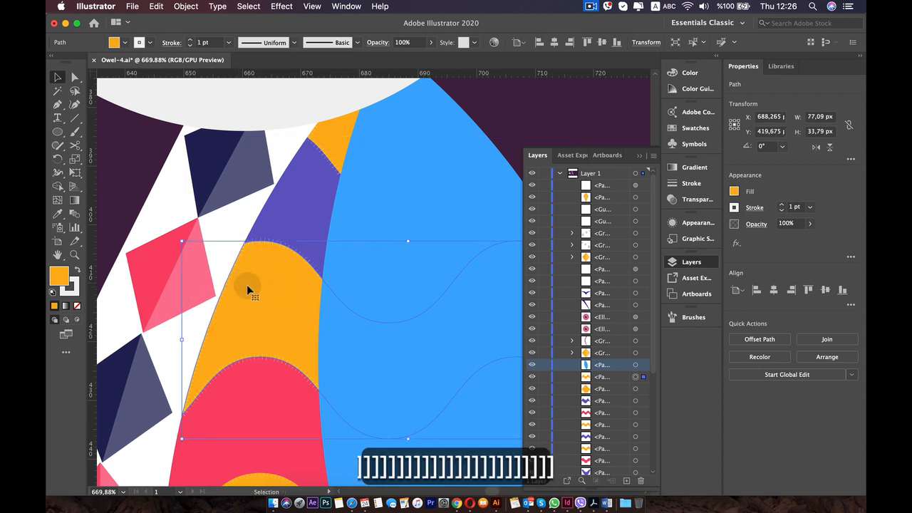
pyautogui.scroll(-10, 296, 346)
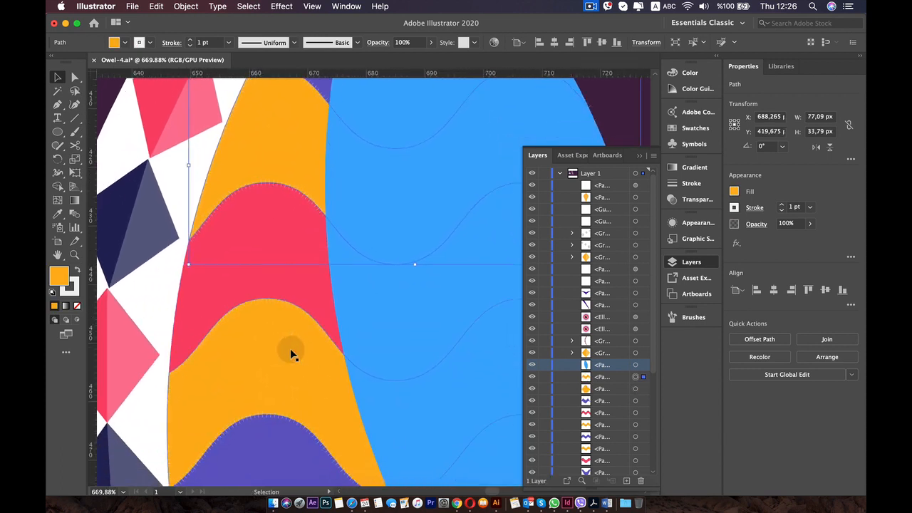
# Bring the middle and lower amber bands forward one level each, in front of the bands directly above them.
pyautogui.click(290, 350)
pyautogui.press('super')
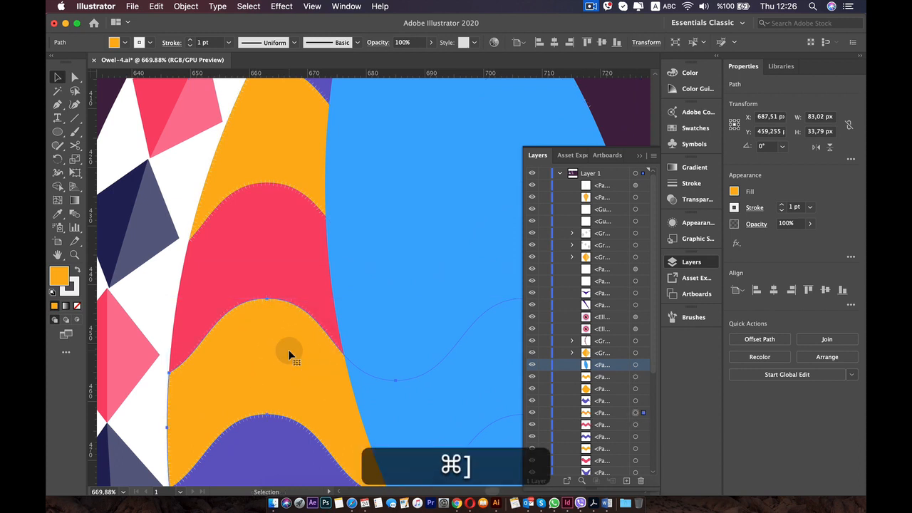
pyautogui.scroll(-10, 289, 354)
pyautogui.click(284, 355)
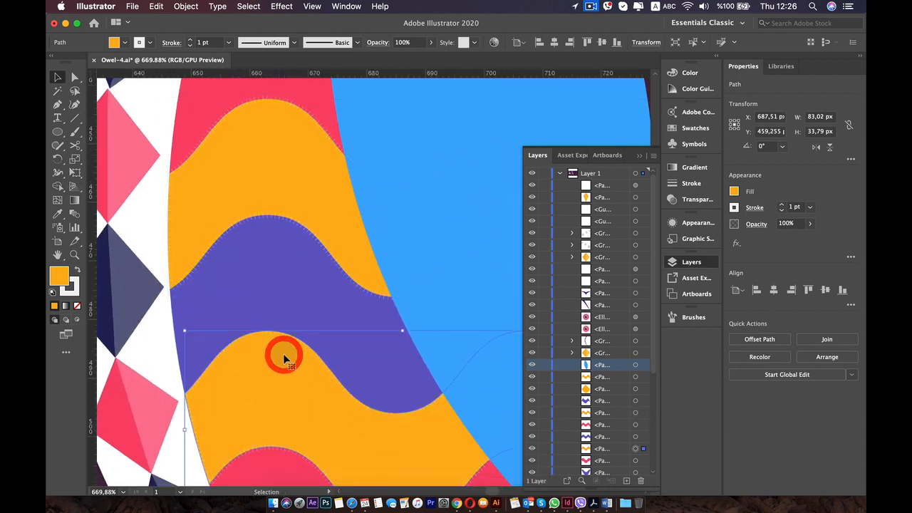
pyautogui.press('super')
pyautogui.scroll(-7, 283, 353)
pyautogui.press('super')
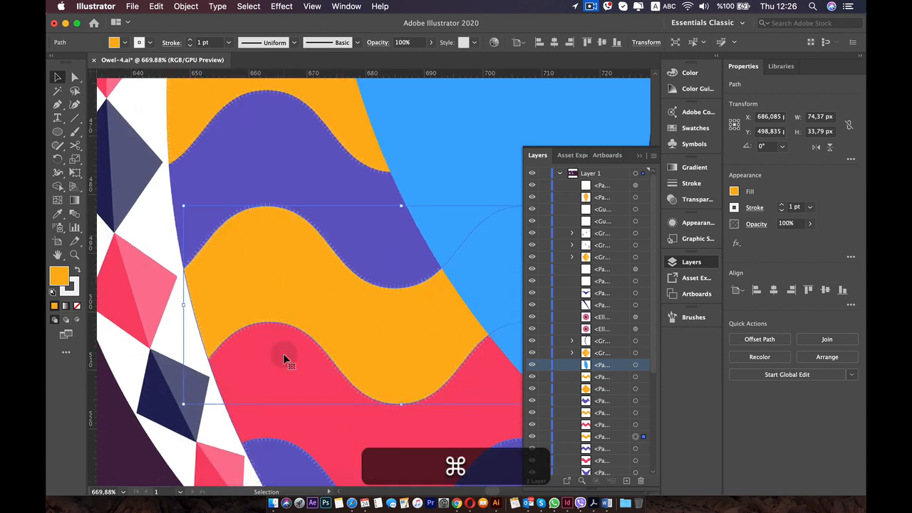
# Bring the lowest blue-violet band forward one level, in front of the pinkish-red band above it.
pyautogui.scroll(-5, 283, 353)
pyautogui.click(274, 407)
pyautogui.press('super')
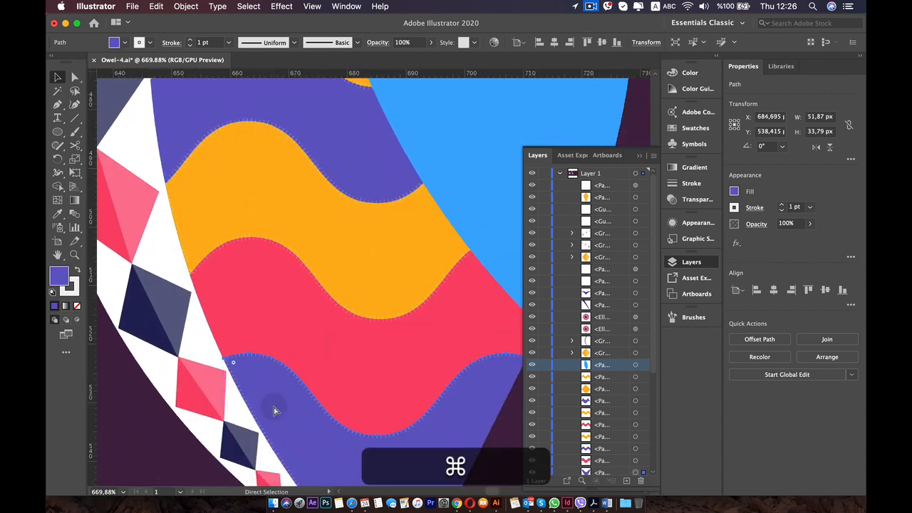
pyautogui.scroll(-10, 273, 407)
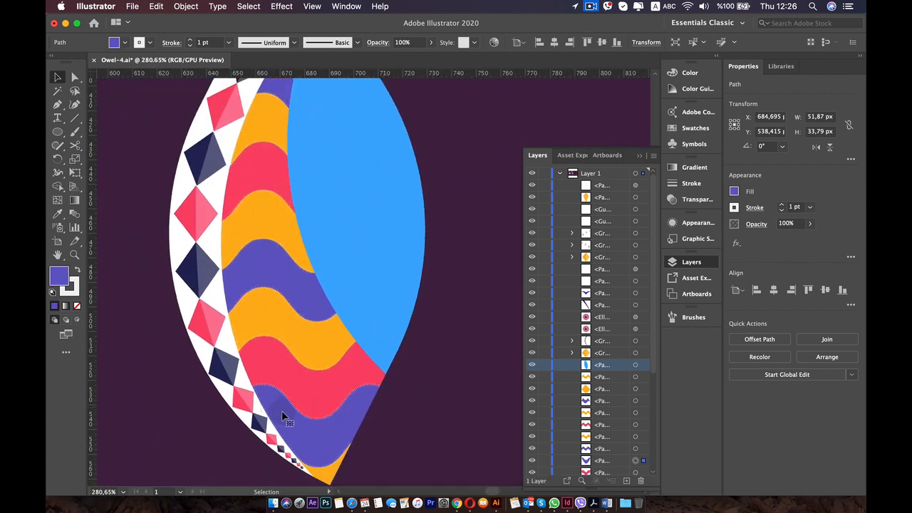
# Give the lowest blue-violet band, the three full amber bands and the topmost amber piece a 1.8 pt stroke with 0.1 pt dashes.
pyautogui.scroll(2, 282, 413)
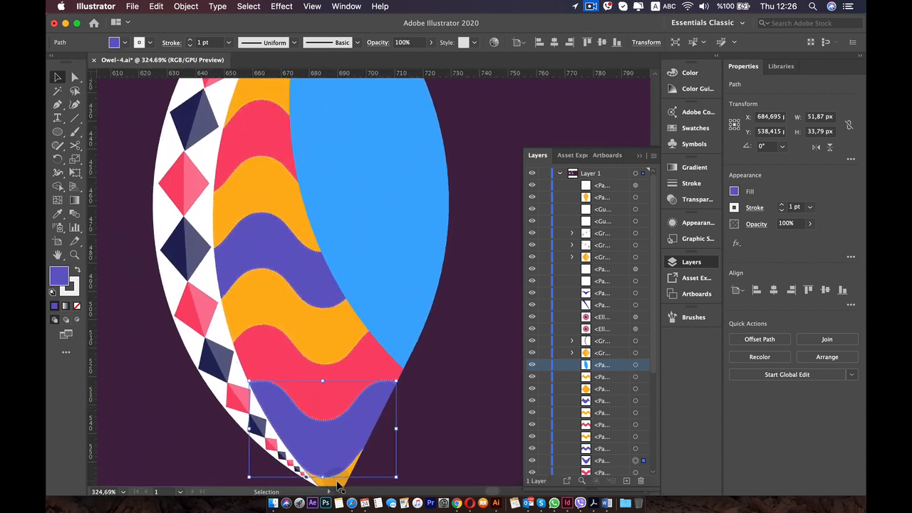
pyautogui.keyDown('shift'); pyautogui.click(285, 312); pyautogui.keyUp('shift')
pyautogui.keyDown('shift'); pyautogui.click(277, 206); pyautogui.keyUp('shift')
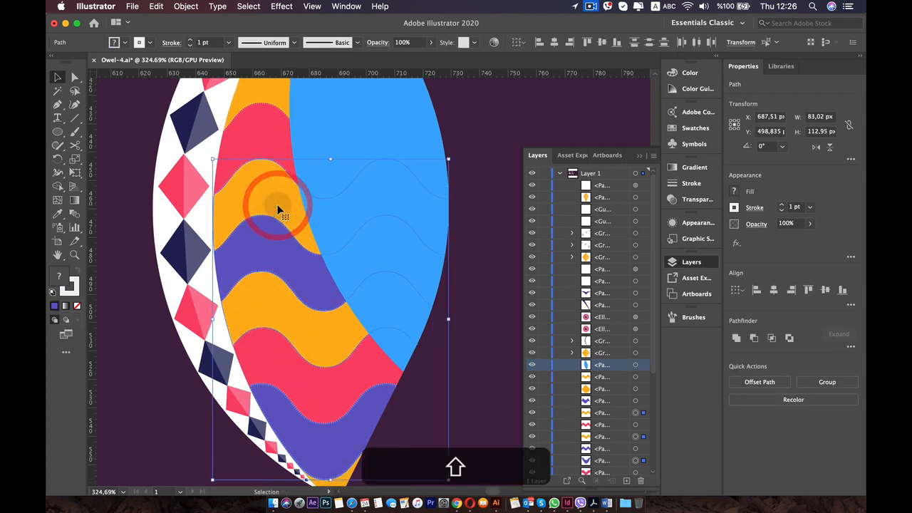
pyautogui.scroll(4, 278, 199)
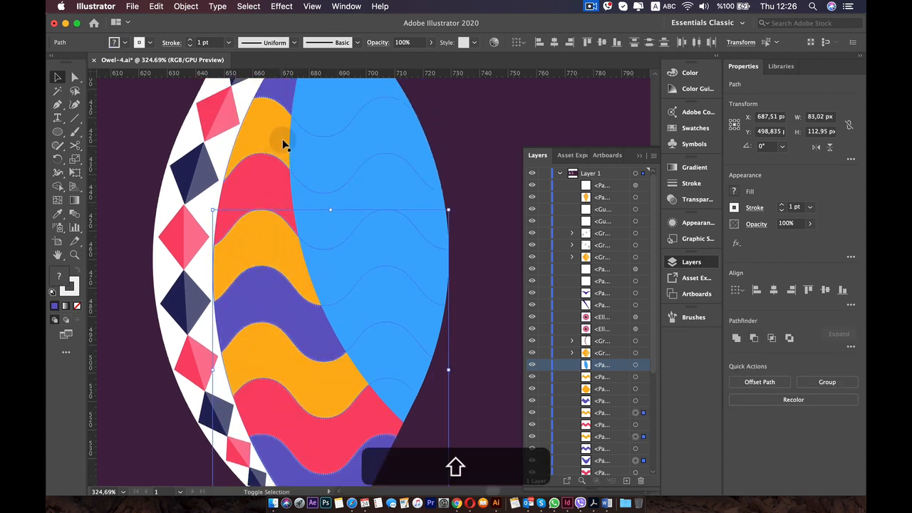
pyautogui.keyDown('shift'); pyautogui.click(281, 141); pyautogui.keyUp('shift')
pyautogui.scroll(6, 285, 143)
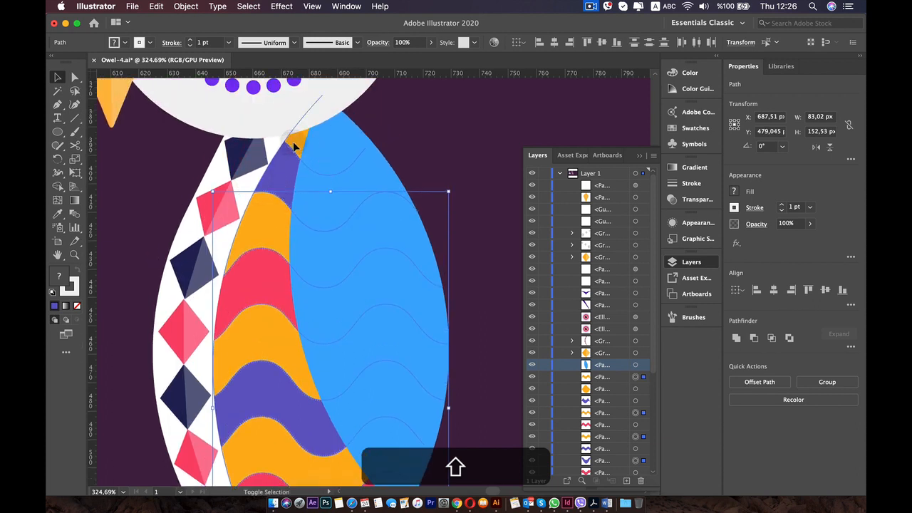
pyautogui.keyDown('shift'); pyautogui.click(293, 144); pyautogui.keyUp('shift')
pyautogui.click(748, 208)
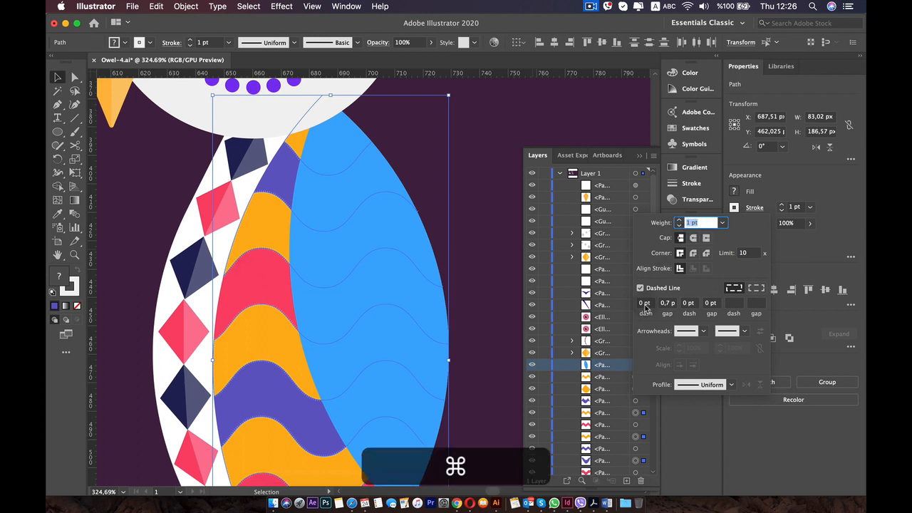
pyautogui.press('super+Up')
pyautogui.press('super+Up')
pyautogui.press('super+Up')
pyautogui.press('super+Up')
pyautogui.press('super+Up')
pyautogui.press('super+Up')
pyautogui.press('super+Up')
pyautogui.press('super+Up')
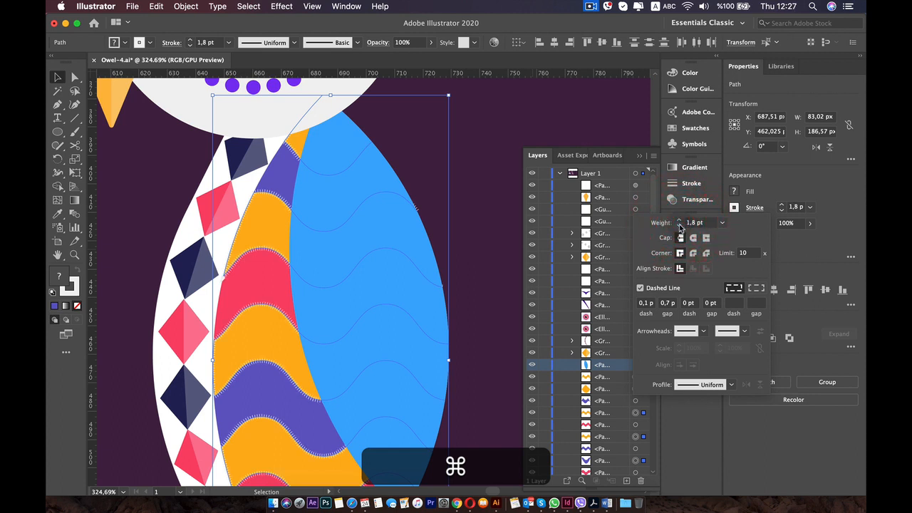
pyautogui.click(527, 139)
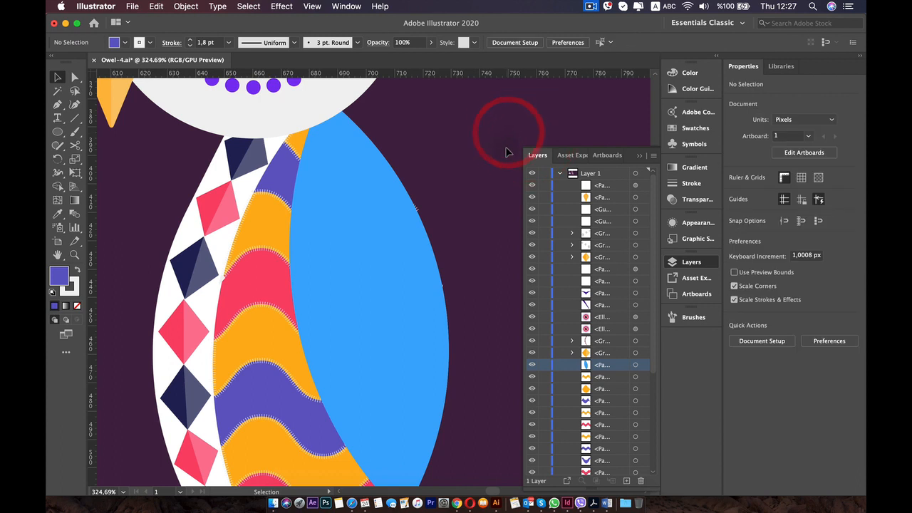
# Nudge the large blue wing shape about 1 px to the right, over the ends of the dashed strokes.
pyautogui.scroll(-3, 508, 152)
pyautogui.scroll(3, 508, 152)
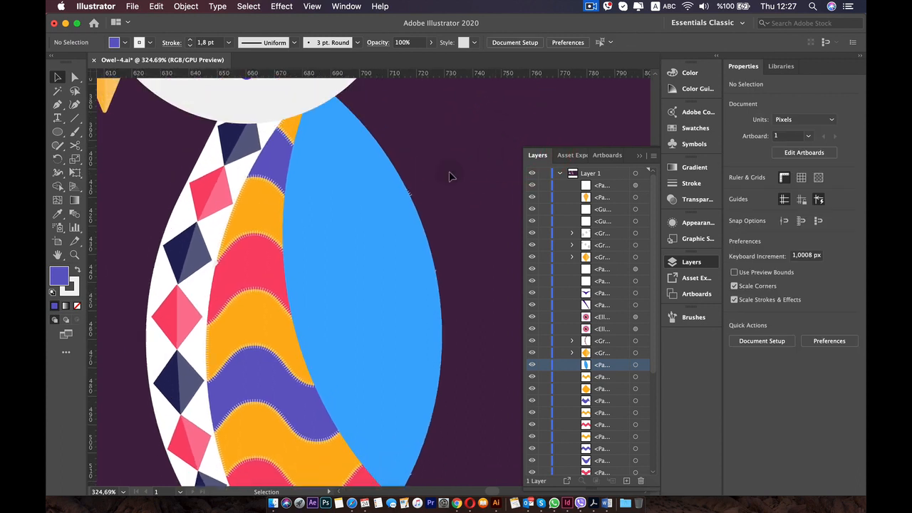
pyautogui.click(380, 206)
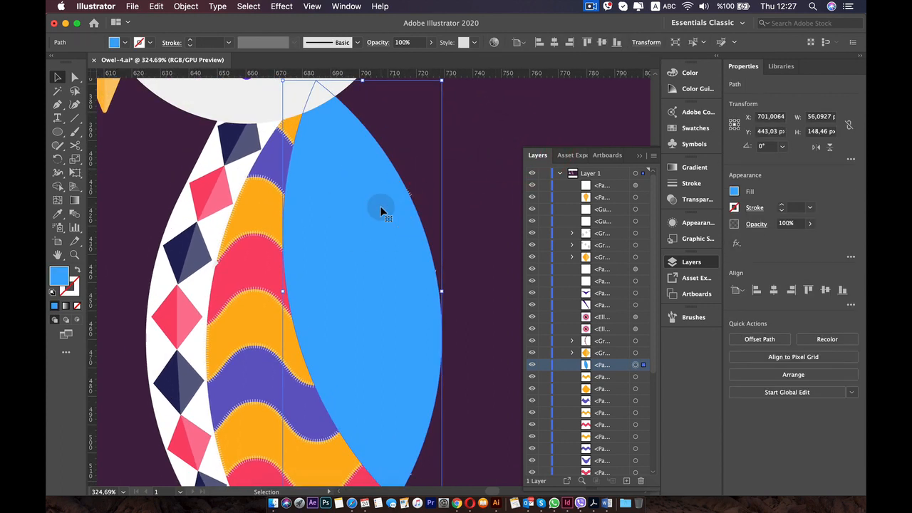
pyautogui.scroll(-3, 342, 177)
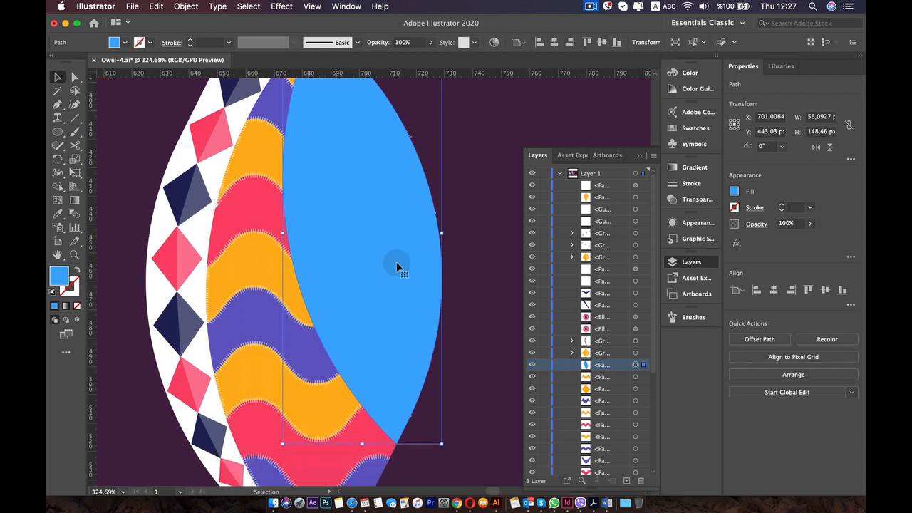
pyautogui.moveTo(397, 262); pyautogui.dragTo(398, 263)
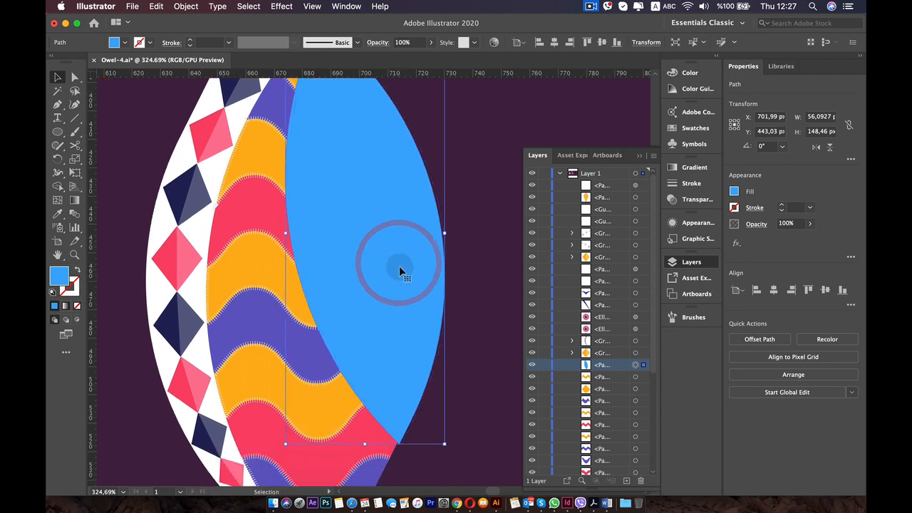
pyautogui.click(481, 268)
pyautogui.scroll(3, 395, 240)
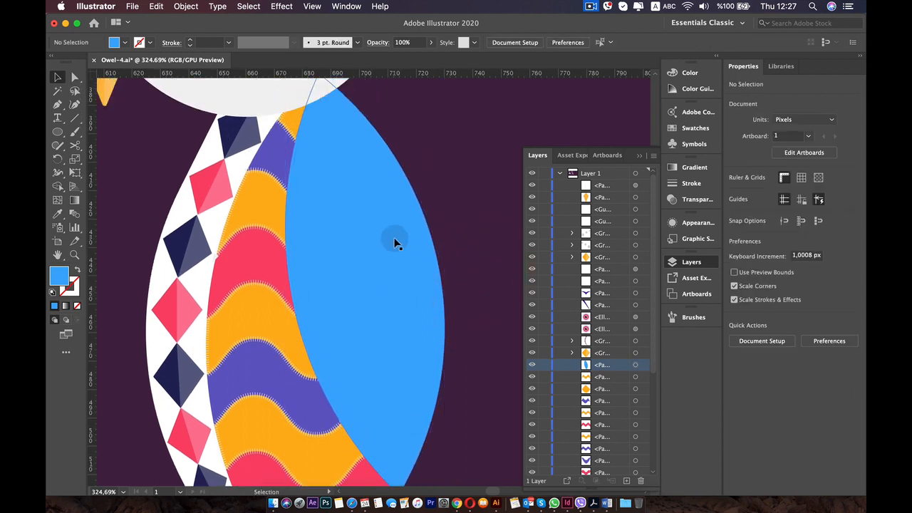
pyautogui.scroll(-2, 385, 280)
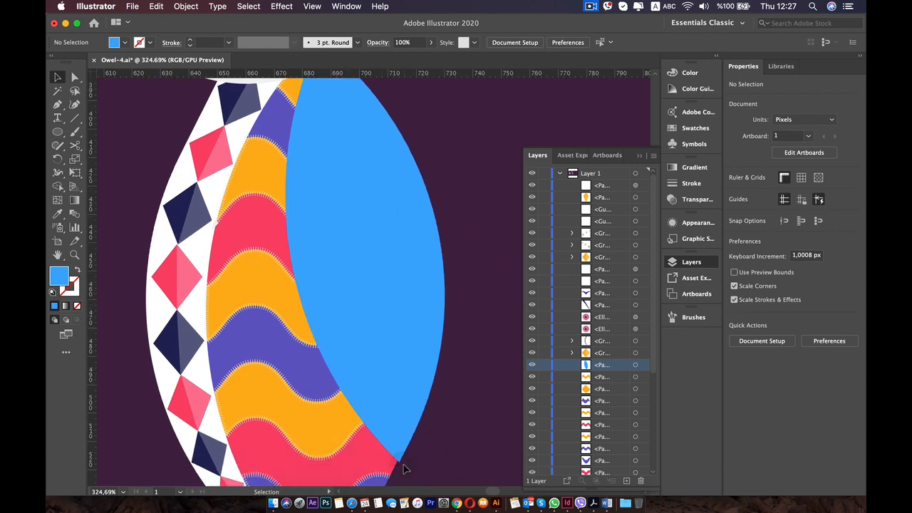
# Delete the extra end anchor at the lowest blue-violet band's right tip, where its stroke spikes out past the wing's edge.
pyautogui.scroll(-5, 407, 459)
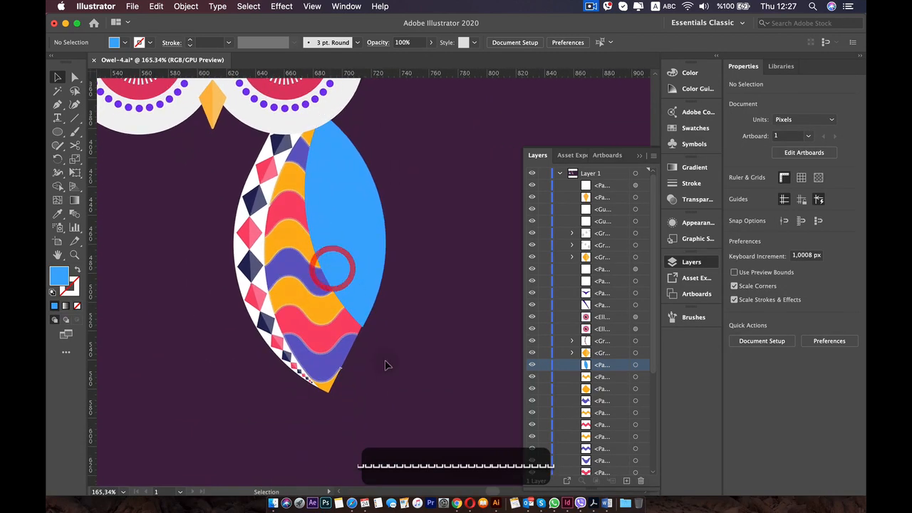
pyautogui.scroll(5, 385, 365)
pyautogui.click(337, 225)
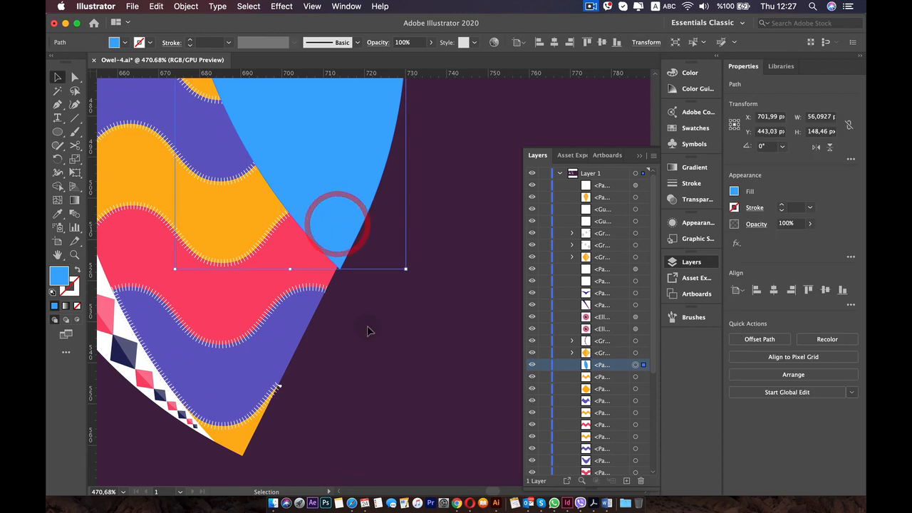
pyautogui.scroll(5, 367, 325)
pyautogui.scroll(5, 285, 324)
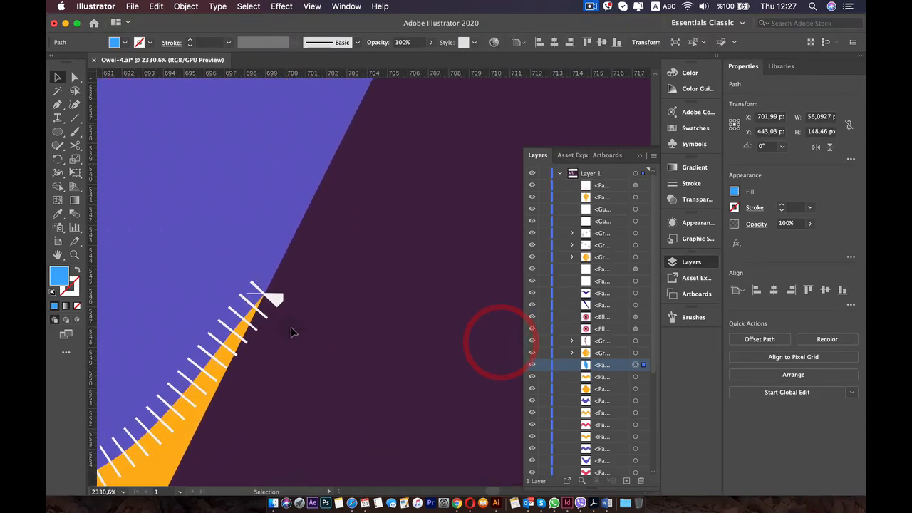
pyautogui.click(266, 236)
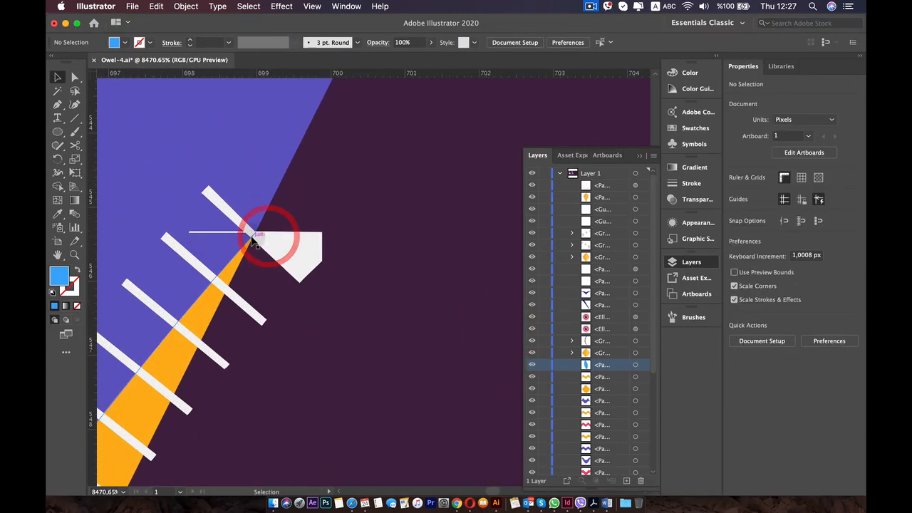
pyautogui.click(249, 234)
pyautogui.scroll(3, 249, 234)
pyautogui.click(247, 229)
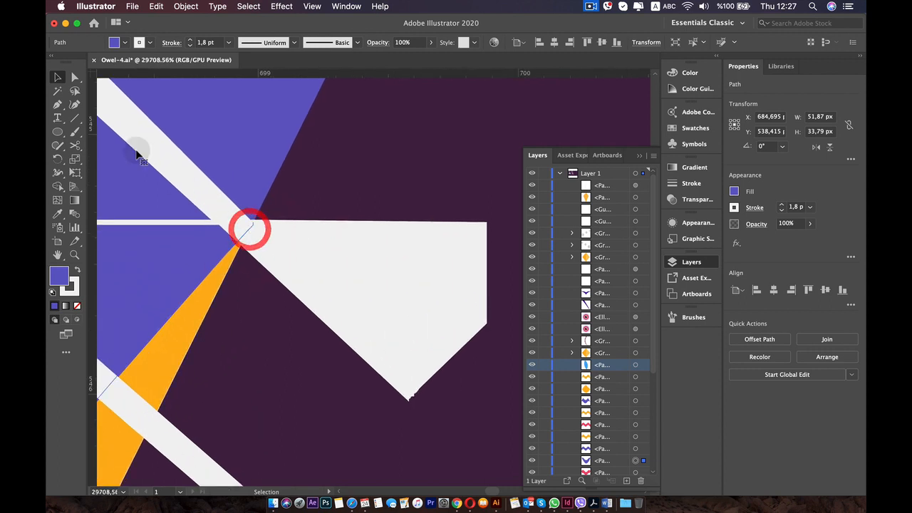
pyautogui.click(74, 76)
pyautogui.scroll(2, 259, 236)
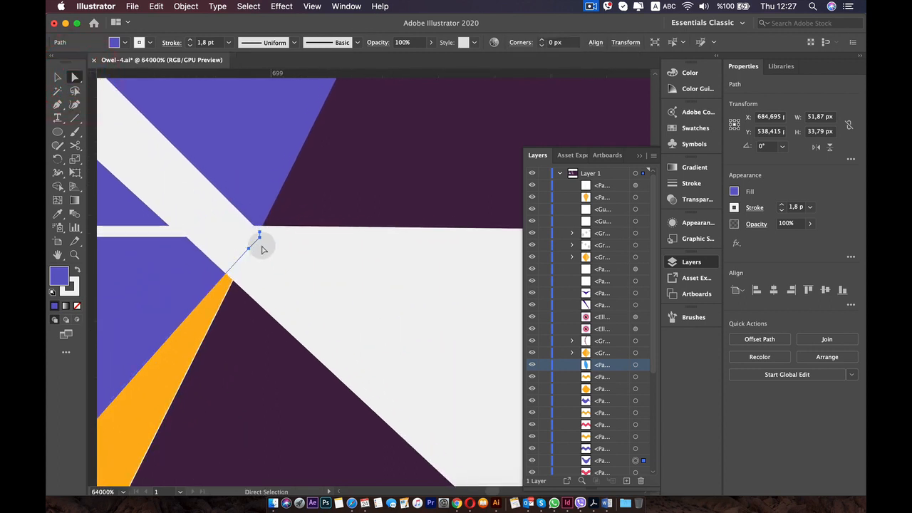
pyautogui.click(260, 234)
pyautogui.press('BackSpace')
pyautogui.press('BackSpace')
pyautogui.press('BackSpace')
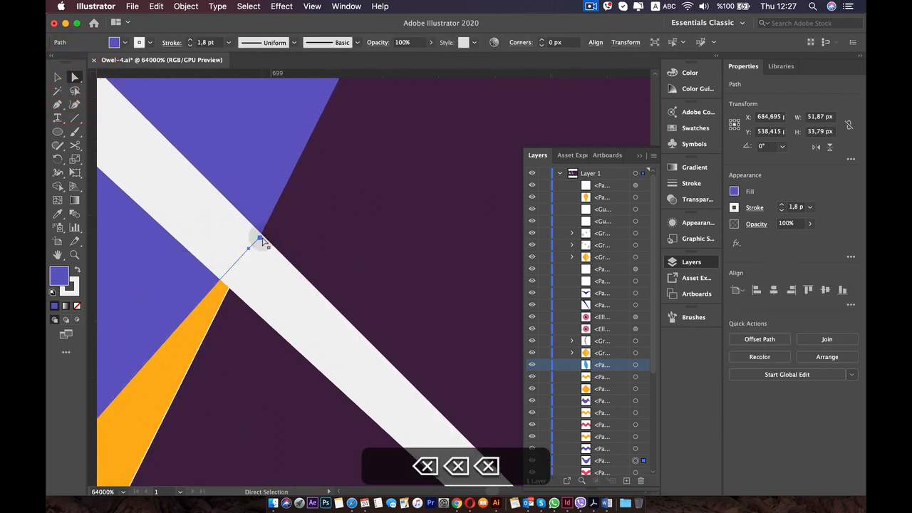
# Try to delete one more anchor point at the lowest blue-violet band's right tip, and undo it.
pyautogui.click(259, 238)
pyautogui.press('BackSpace')
pyautogui.press('BackSpace')
pyautogui.press('BackSpace')
pyautogui.press('BackSpace')
pyautogui.press('BackSpace')
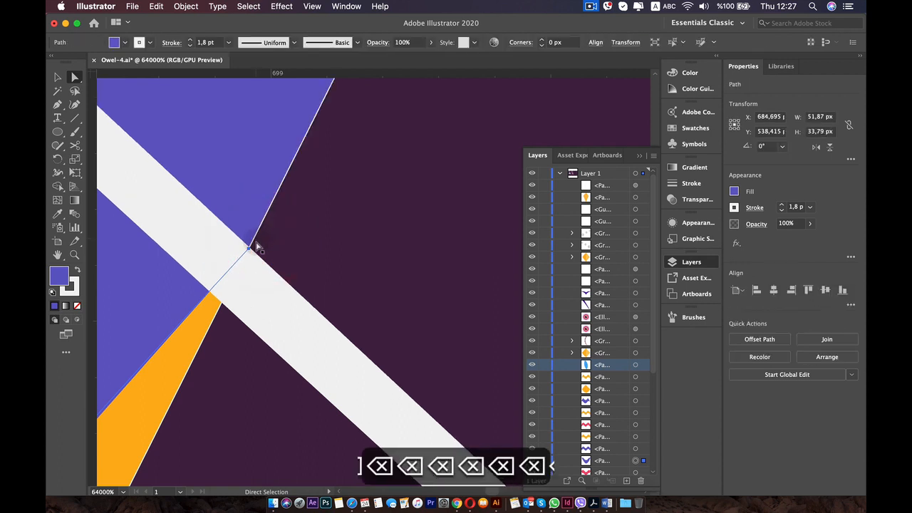
pyautogui.press('super+z')
pyautogui.press('super+z')
# Try to move the end anchor at the lowest blue-violet band's right tip slightly inward, and undo the move.
pyautogui.click(255, 245)
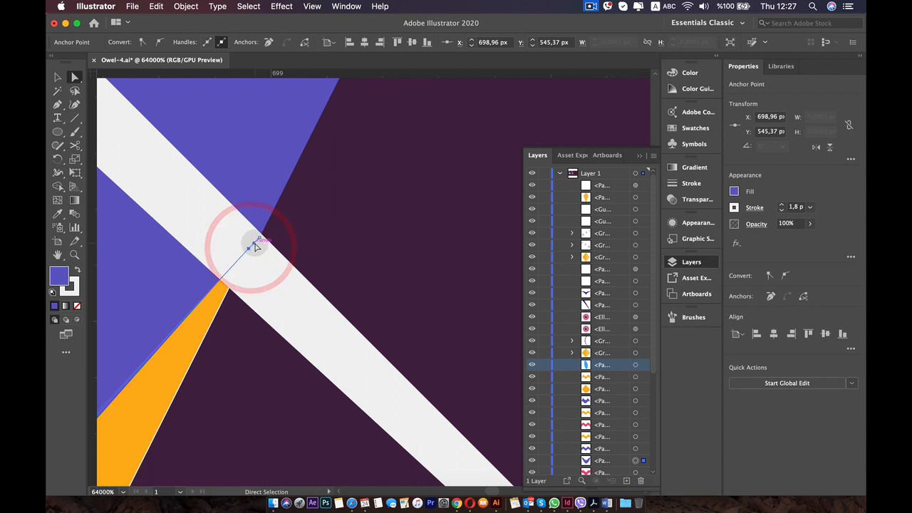
pyautogui.click(255, 244)
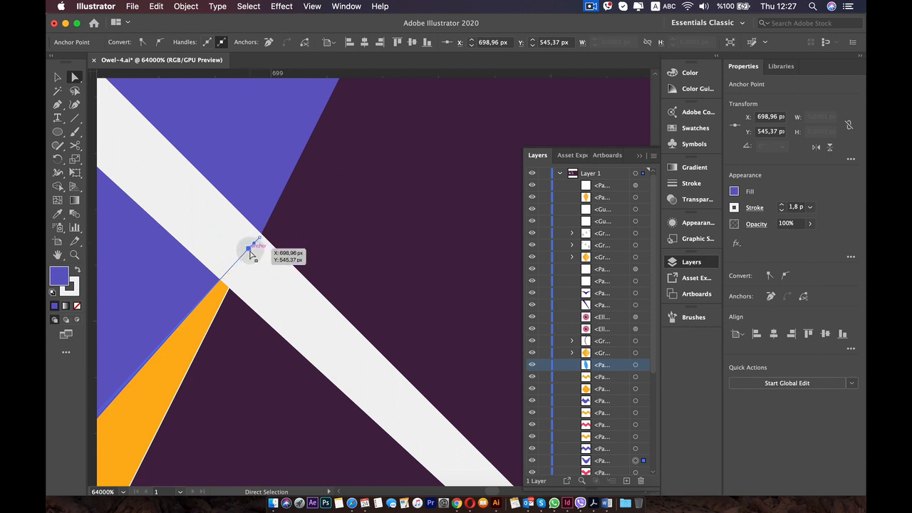
pyautogui.scroll(-10, 250, 251)
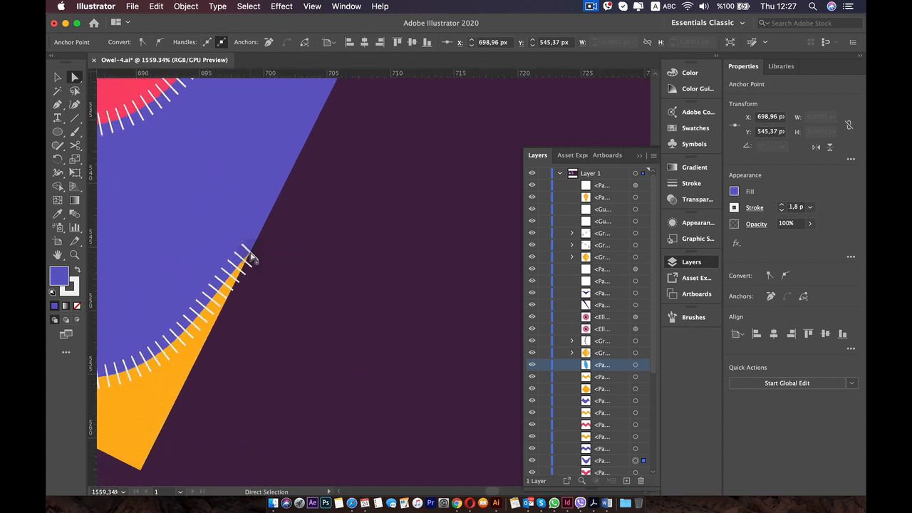
pyautogui.scroll(-5, 250, 255)
pyautogui.scroll(6, 328, 301)
pyautogui.press('space')
pyautogui.moveTo(325, 300)
pyautogui.mouseDown()
pyautogui.moveTo(333, 265)
pyautogui.moveTo(465, 287)
pyautogui.mouseUp()
pyautogui.moveTo(314, 271); pyautogui.dragTo(360, 287)
pyautogui.scroll(2, 343, 283)
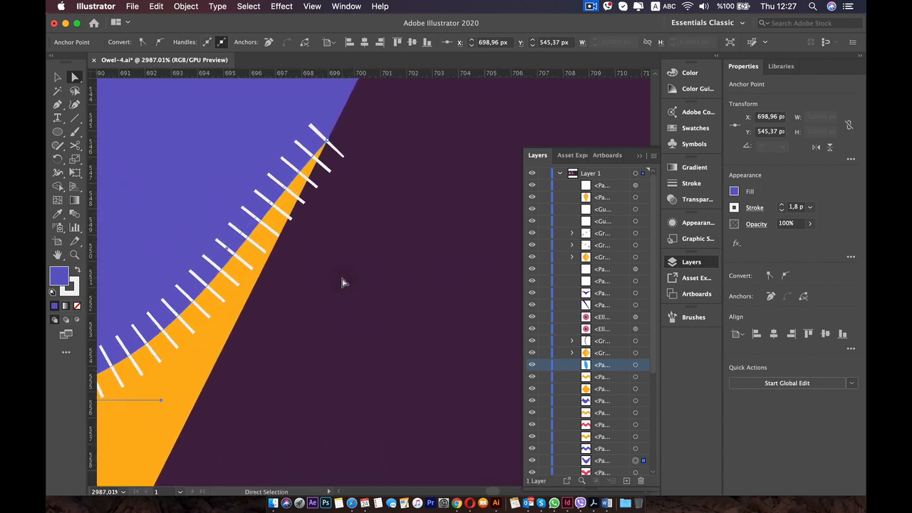
pyautogui.scroll(1, 324, 161)
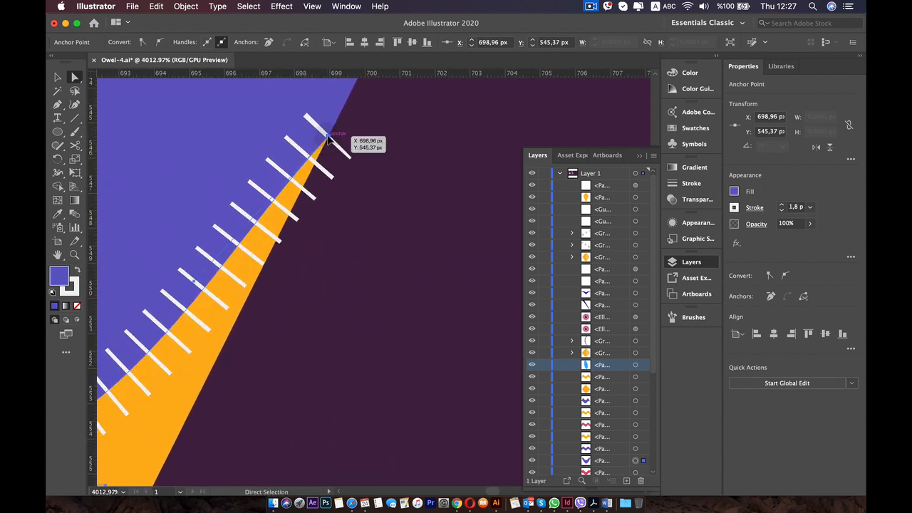
pyautogui.moveTo(327, 135); pyautogui.dragTo(314, 133)
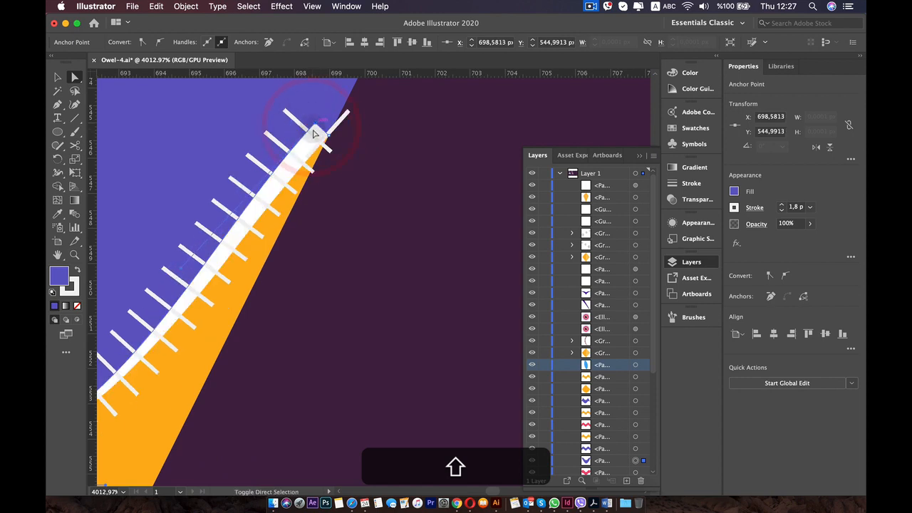
pyautogui.press('shift+super+z')
pyautogui.press('super+z')
pyautogui.click(396, 255)
# Examine the wing's outline and dashed wavy bands for remaining stray stroke tips.
pyautogui.scroll(-4, 397, 257)
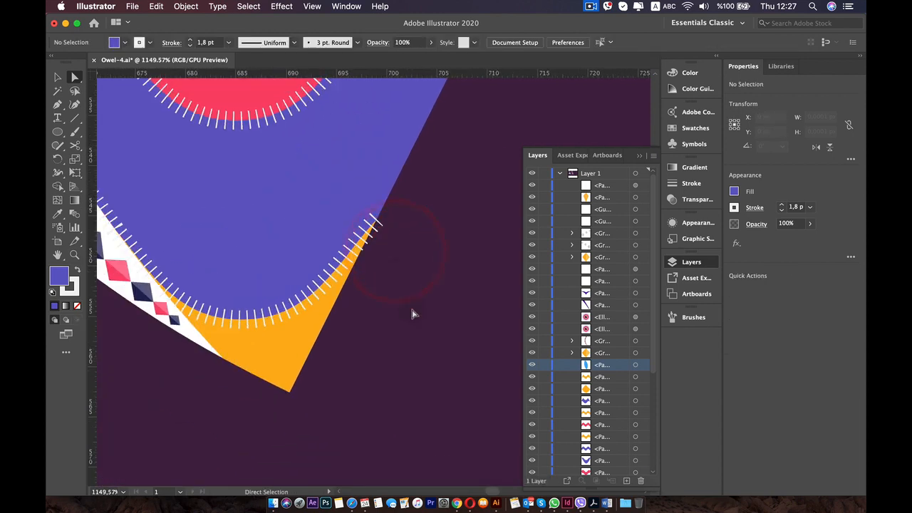
pyautogui.scroll(-8, 412, 313)
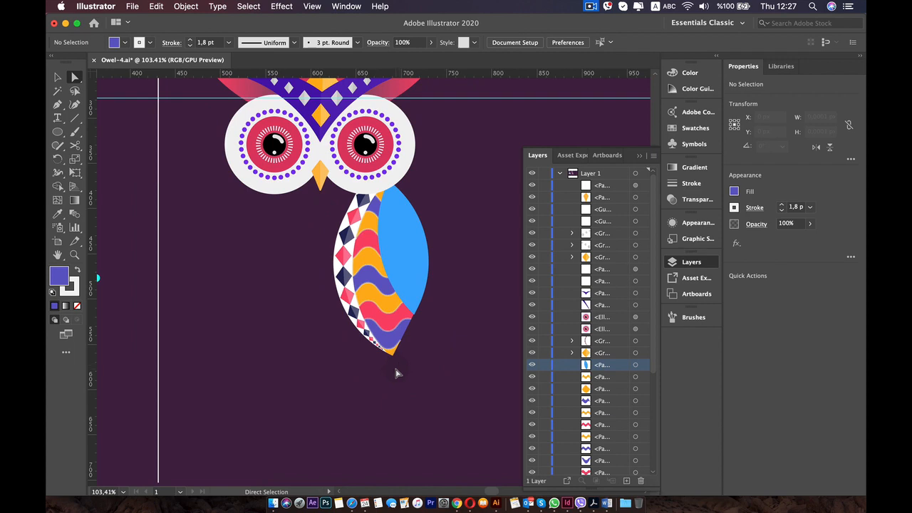
pyautogui.scroll(4, 397, 372)
pyautogui.scroll(-3, 397, 369)
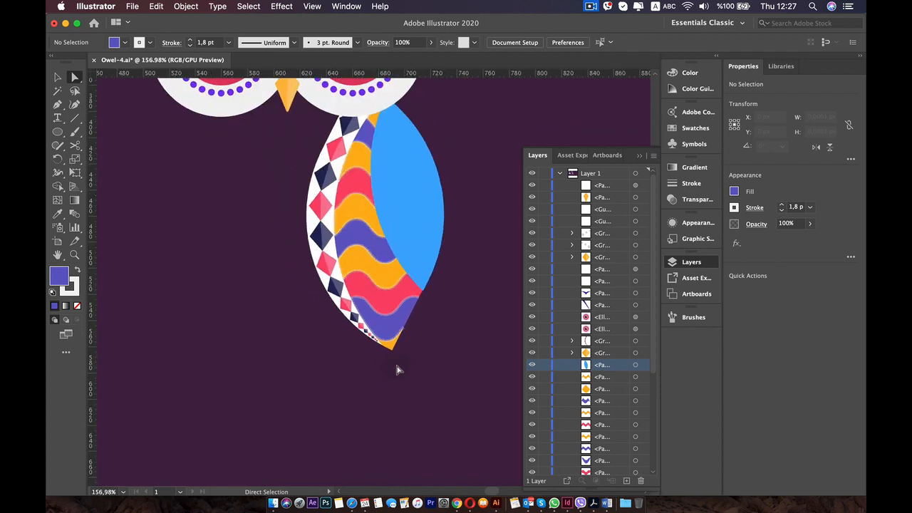
pyautogui.moveTo(347, 264); pyautogui.dragTo(319, 334)
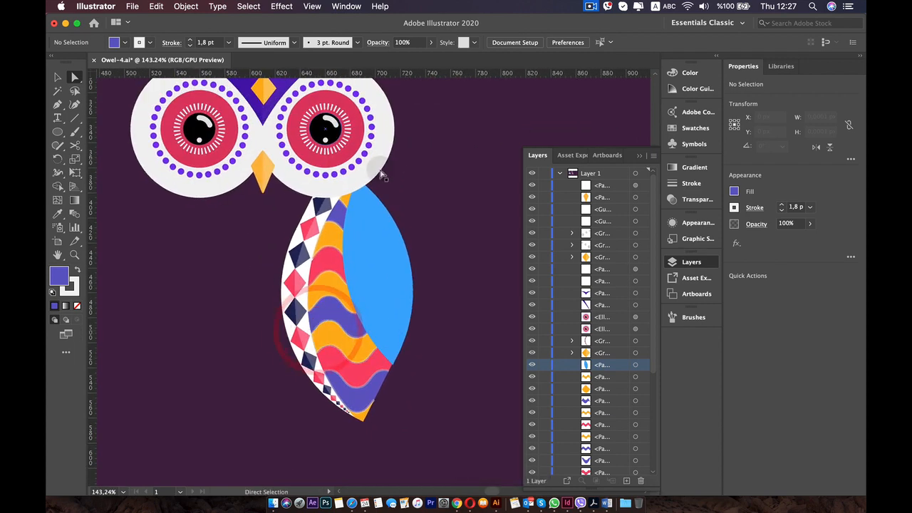
pyautogui.scroll(-2, 401, 177)
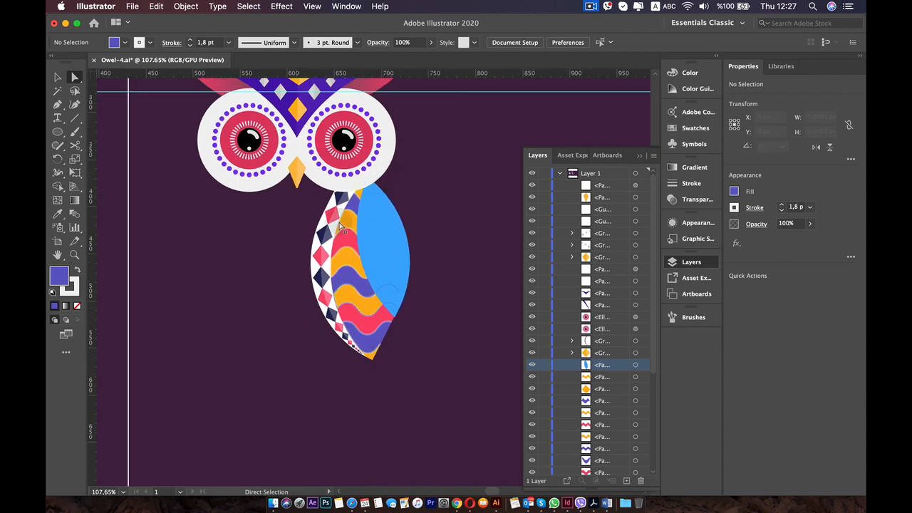
# Try to delete the anchor at the upper pink band's upper-left tip, beside the spiking white stroke, and undo the deletion.
pyautogui.scroll(3, 367, 221)
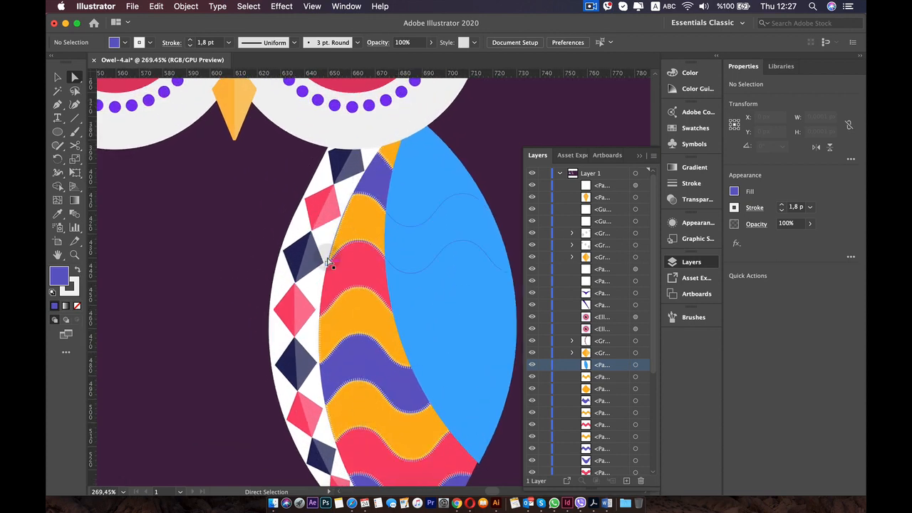
pyautogui.scroll(7, 327, 261)
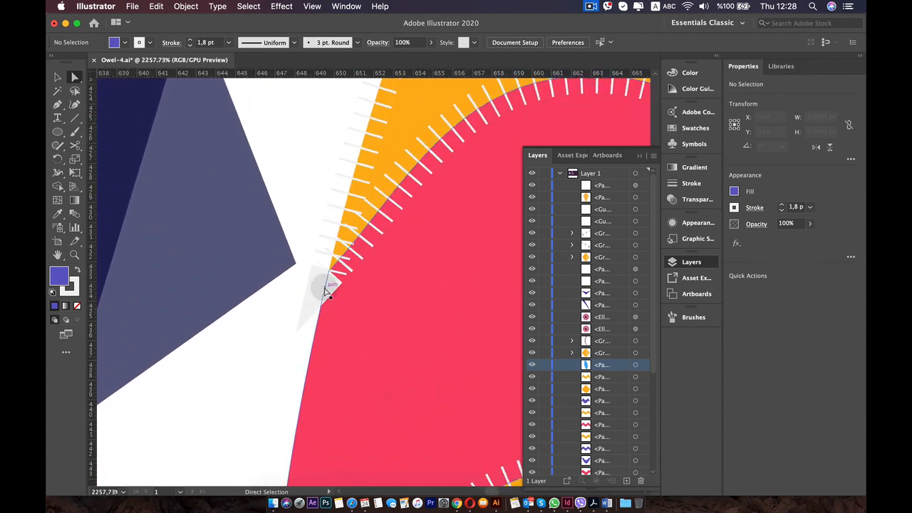
pyautogui.click(325, 290)
pyautogui.click(328, 273)
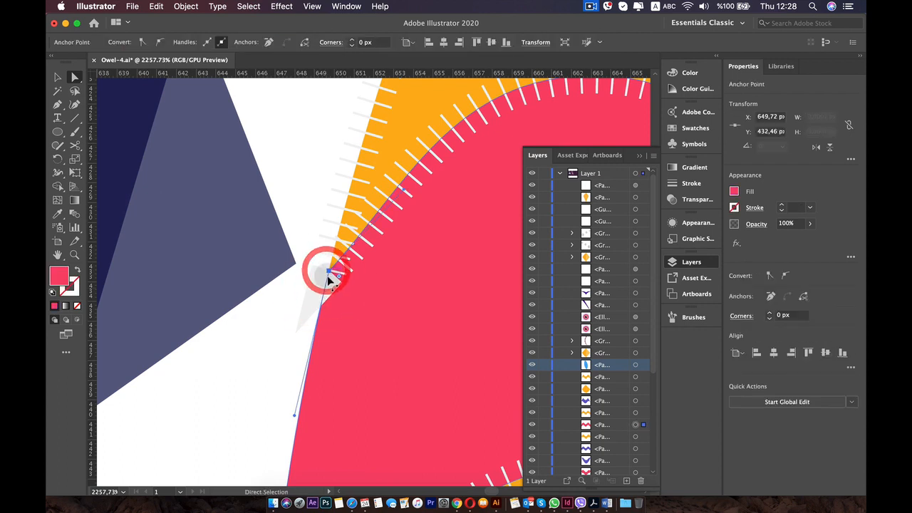
pyautogui.scroll(8, 329, 277)
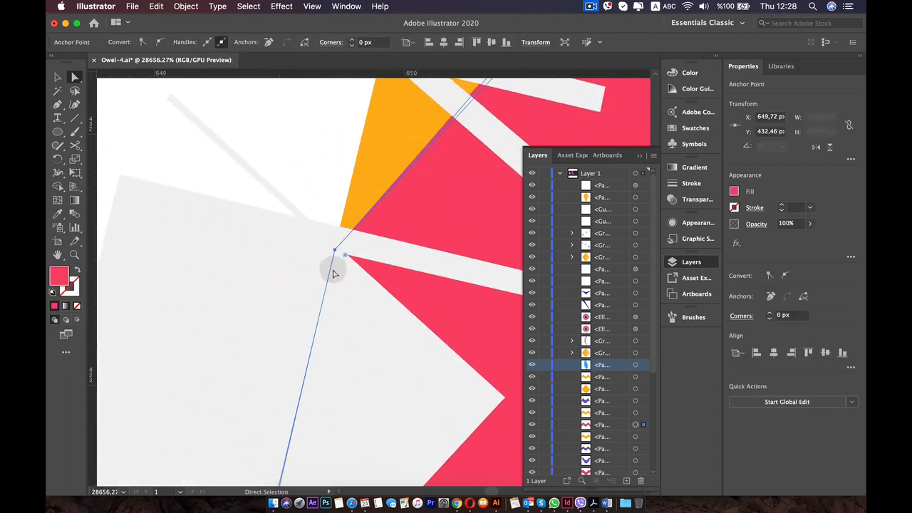
pyautogui.click(335, 254)
pyautogui.scroll(-4, 336, 255)
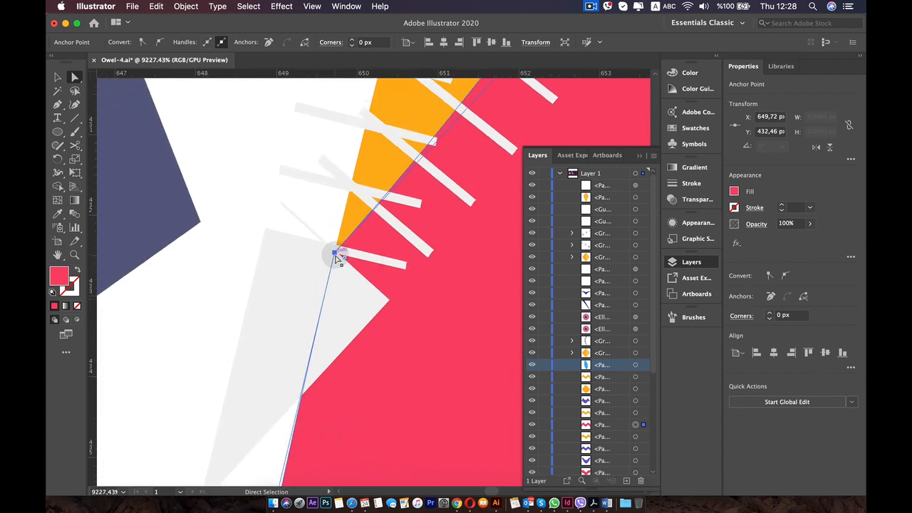
pyautogui.scroll(-8, 335, 255)
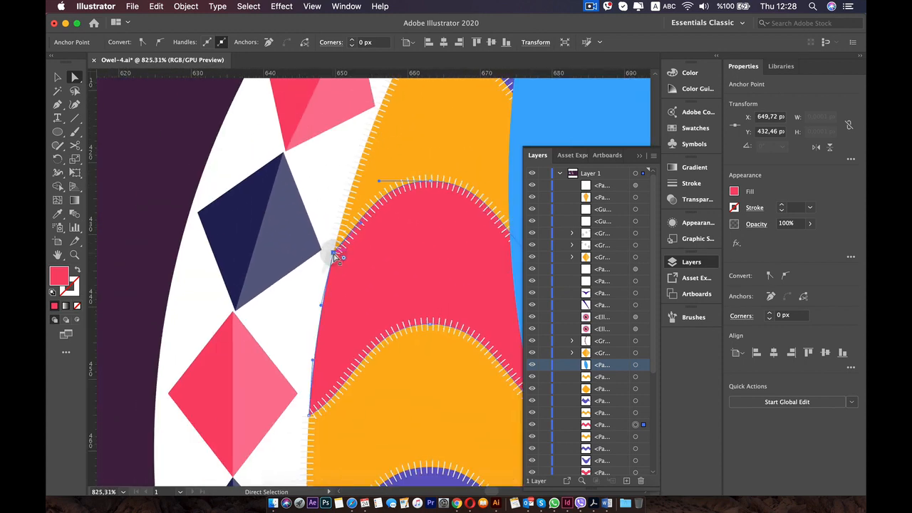
pyautogui.press('BackSpace')
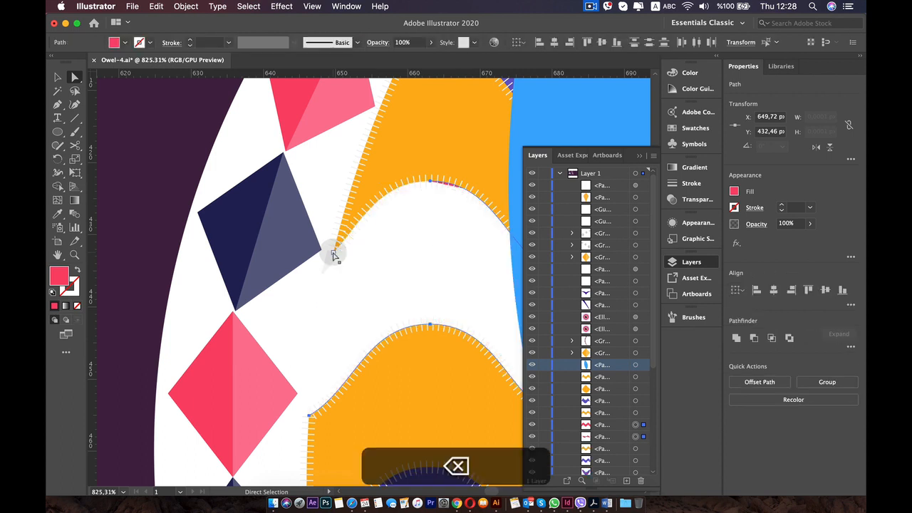
pyautogui.press('super+z')
# Try to move the upper orange band's lower-left tip anchor diagonally inward, and undo the move.
pyautogui.click(346, 210)
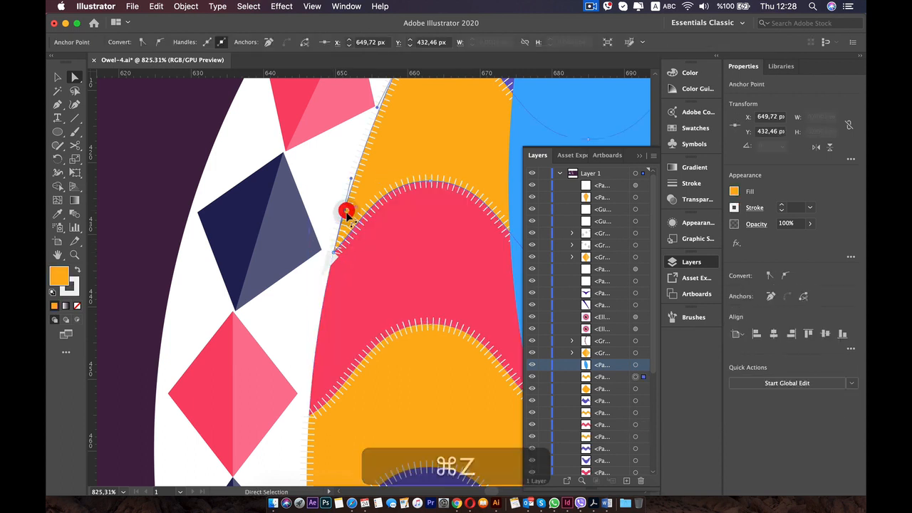
pyautogui.click(335, 256)
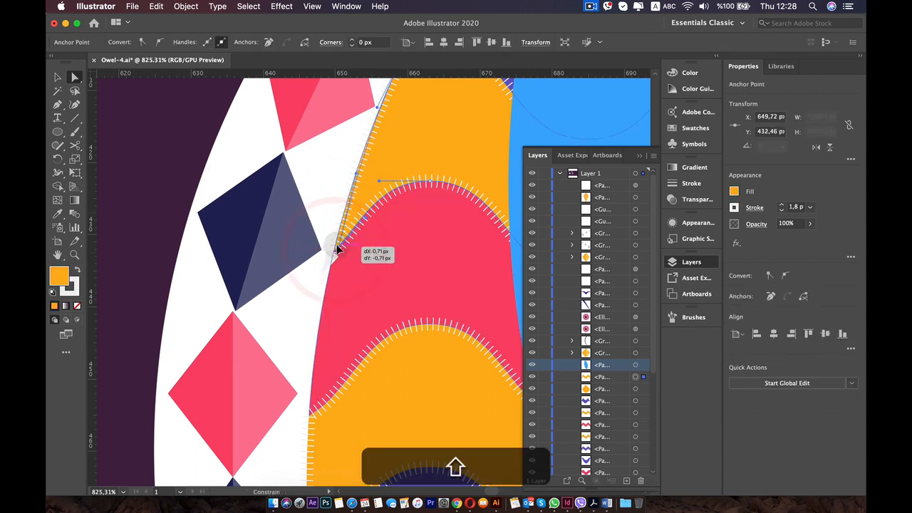
pyautogui.moveTo(334, 254); pyautogui.dragTo(343, 244)
pyautogui.press('super+z')
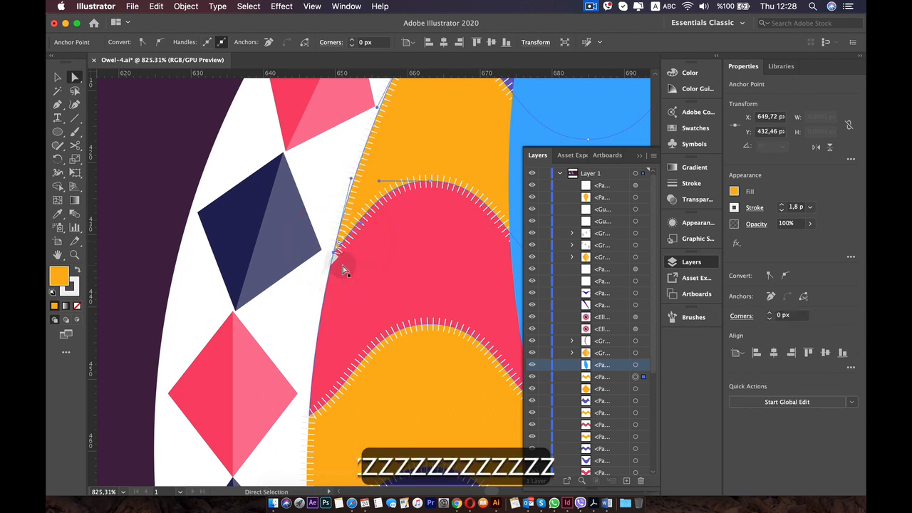
# Nudge the upper orange band's lower-left tip anchor slightly up and right, to about X 649.74, Y 432.39 px, and deselect it.
pyautogui.scroll(10, 344, 268)
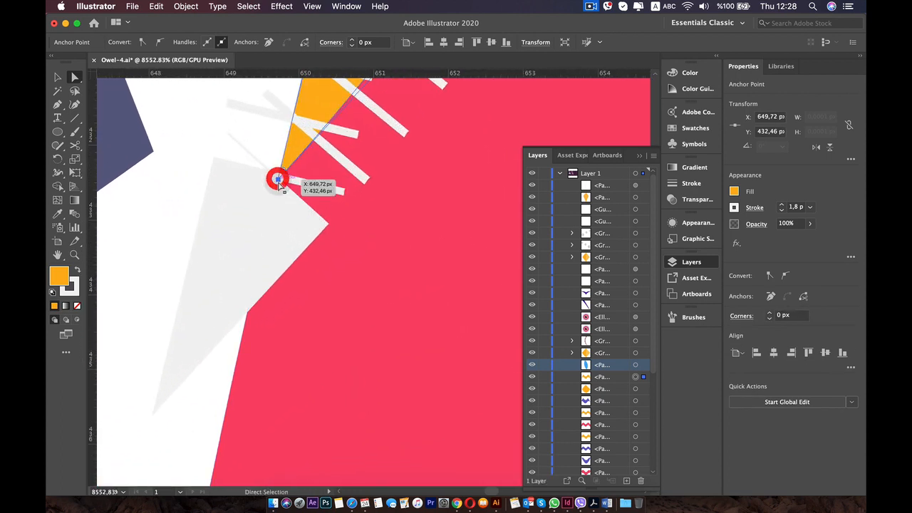
pyautogui.moveTo(278, 181); pyautogui.dragTo(282, 181)
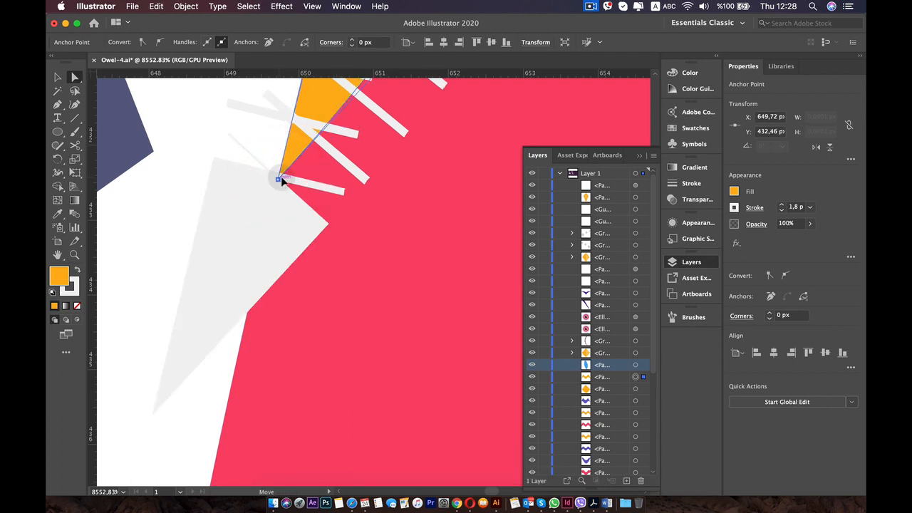
pyautogui.click(280, 177)
pyautogui.moveTo(280, 179); pyautogui.dragTo(281, 177)
pyautogui.scroll(-15, 282, 177)
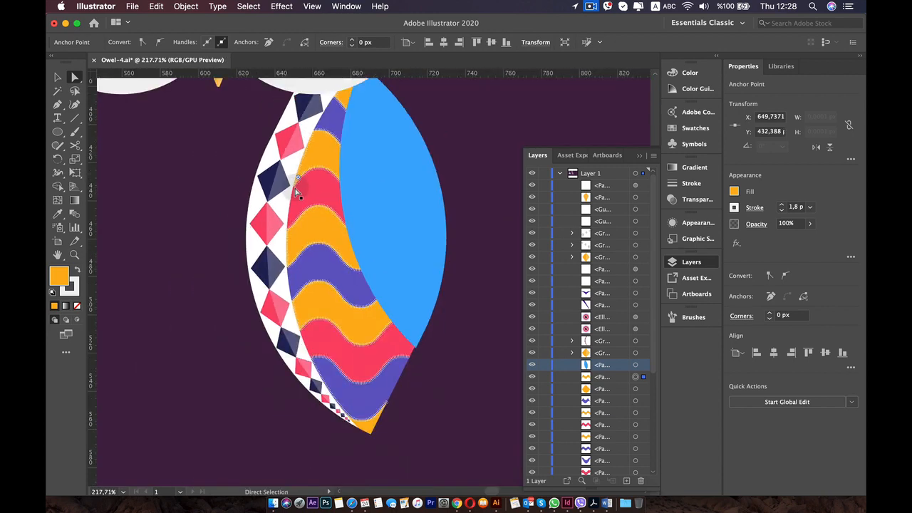
pyautogui.click(217, 177)
# Compare the unfinished wing with the sample owl's wing, checking the zigzag pattern on its blue part.
pyautogui.press('space')
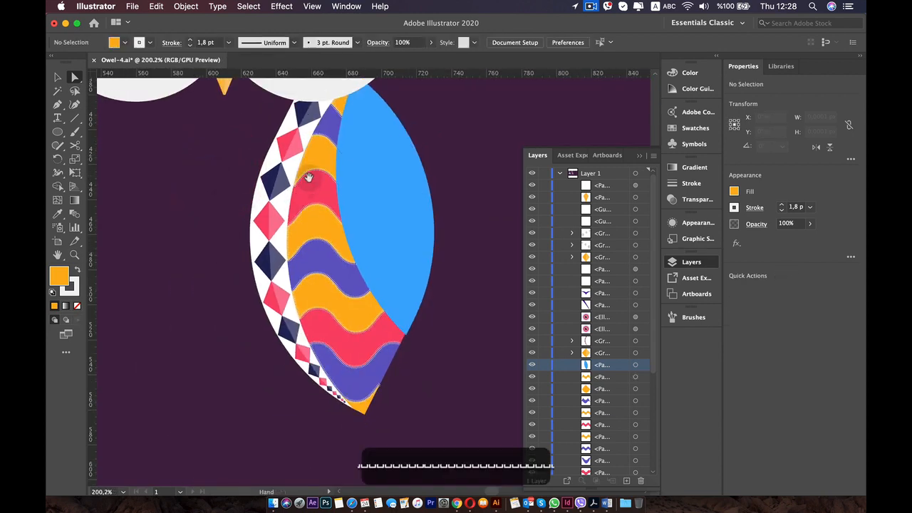
pyautogui.moveTo(309, 178); pyautogui.dragTo(341, 238)
pyautogui.scroll(-3, 326, 249)
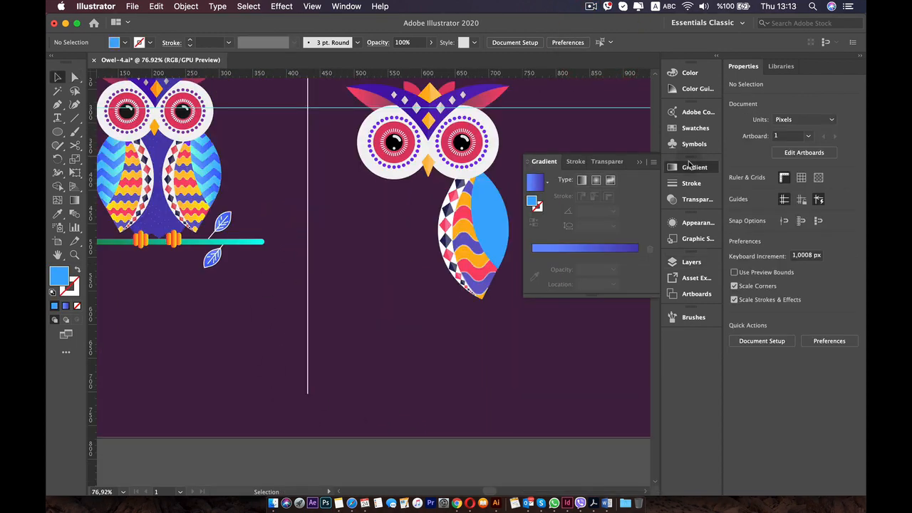
pyautogui.click(688, 166)
pyautogui.scroll(3, 484, 203)
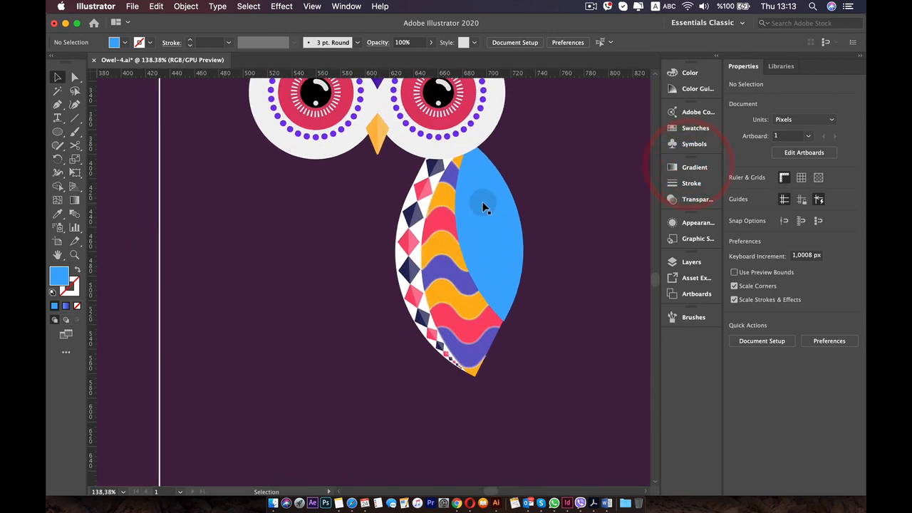
pyautogui.scroll(-2, 402, 203)
pyautogui.scroll(-1, 402, 203)
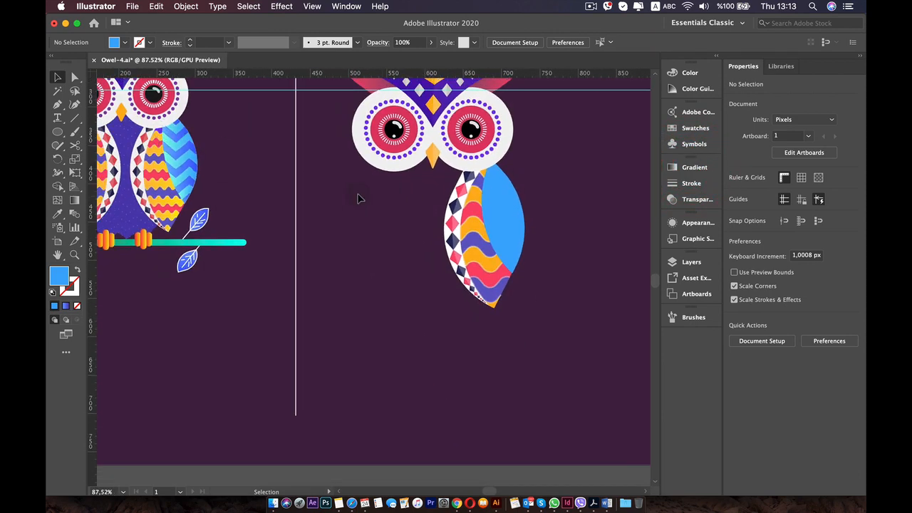
pyautogui.scroll(3, 358, 199)
pyautogui.moveTo(561, 213); pyautogui.dragTo(147, 221)
pyautogui.moveTo(314, 213); pyautogui.dragTo(276, 214)
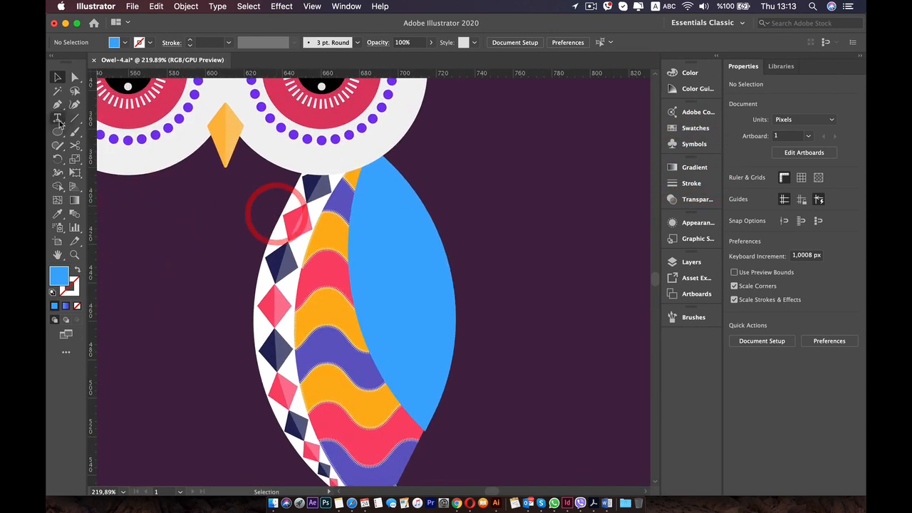
# Draw a horizontal line about 199 px long across the top of the wing, with a 1 pt white stroke.
pyautogui.click(75, 117)
pyautogui.moveTo(240, 188); pyautogui.dragTo(620, 202)
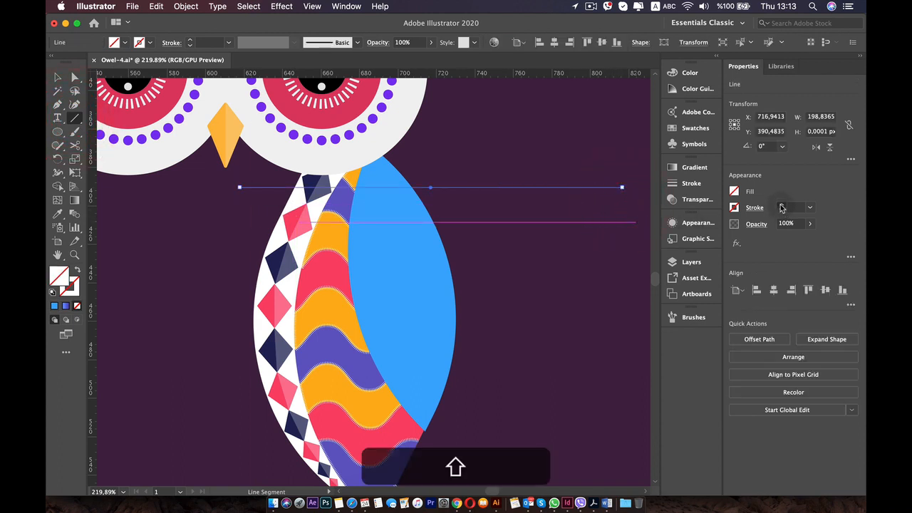
pyautogui.click(782, 206)
pyautogui.click(734, 209)
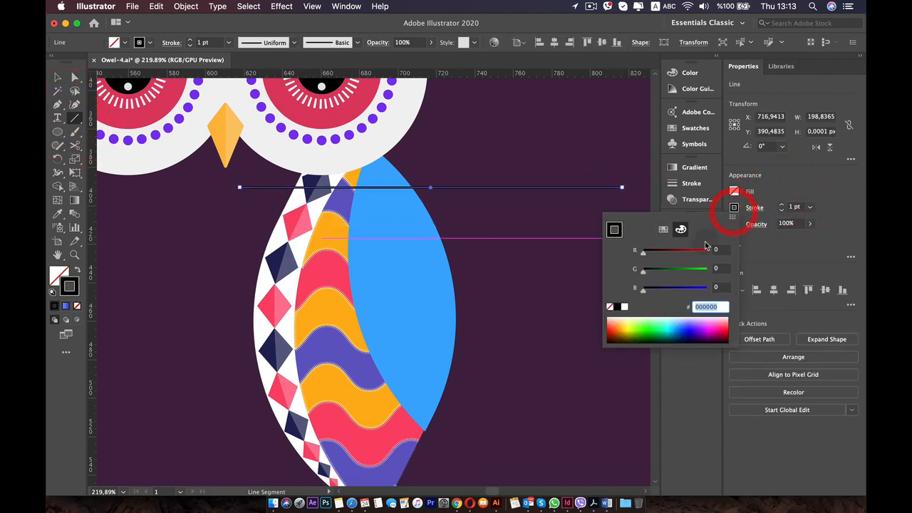
pyautogui.click(624, 307)
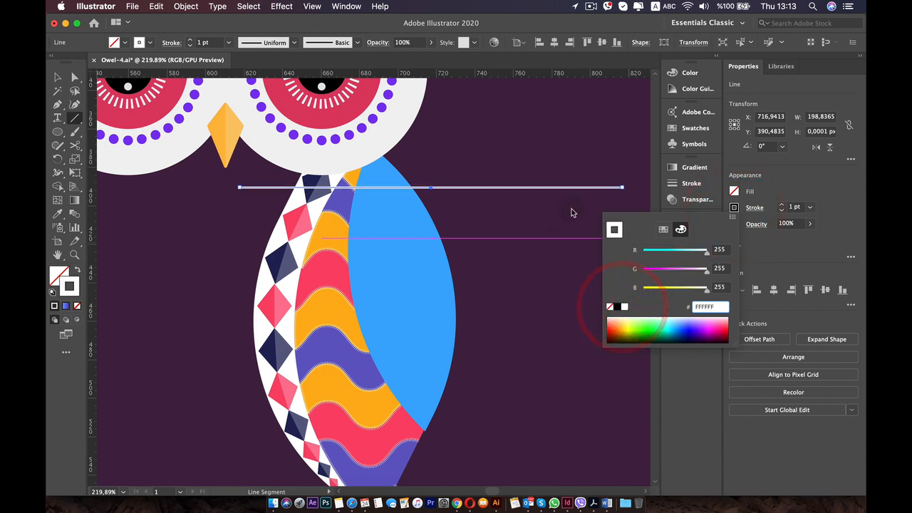
pyautogui.click(754, 199)
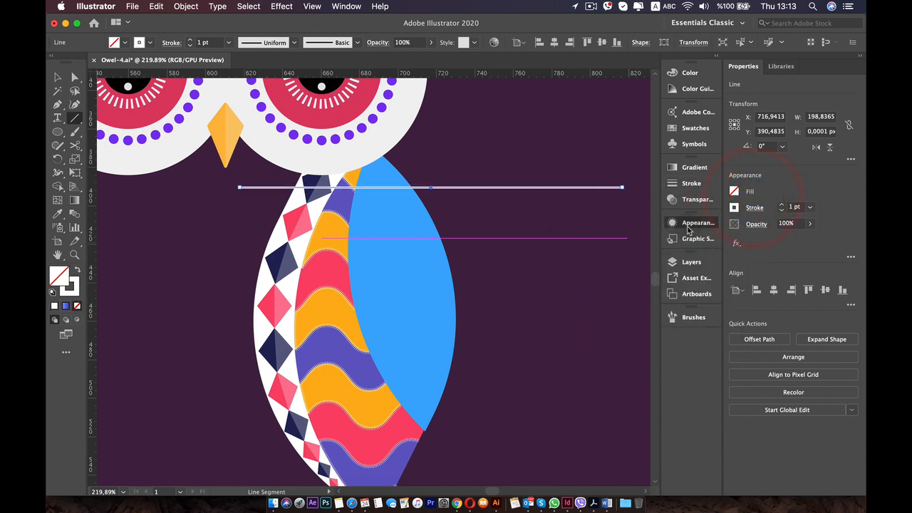
# Apply a Zig Zag effect to the line's stroke: size 11 px, absolute, 8 ridges per segment, corner points.
pyautogui.click(690, 222)
pyautogui.click(630, 252)
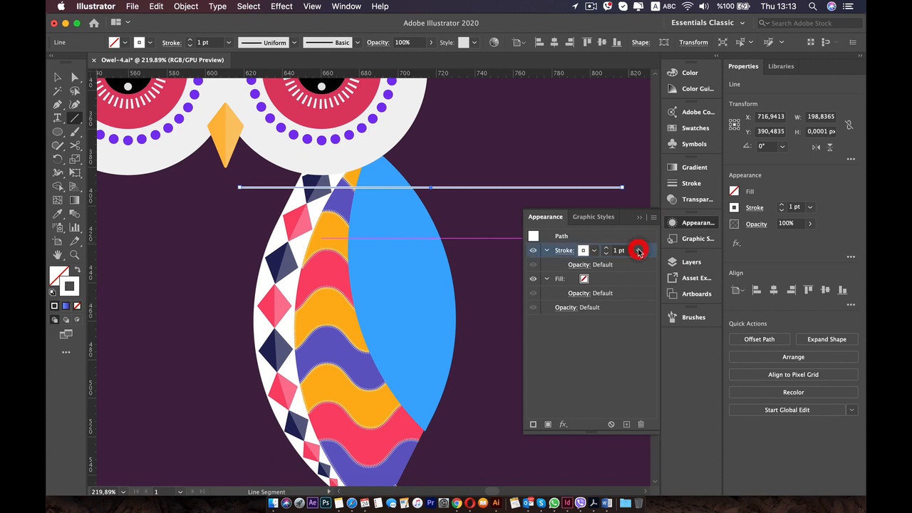
pyautogui.click(567, 425)
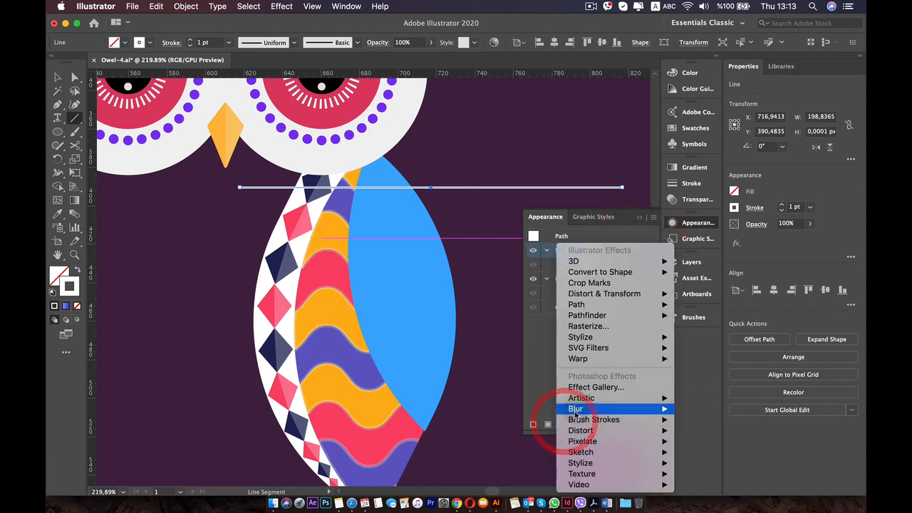
pyautogui.moveTo(581, 411)
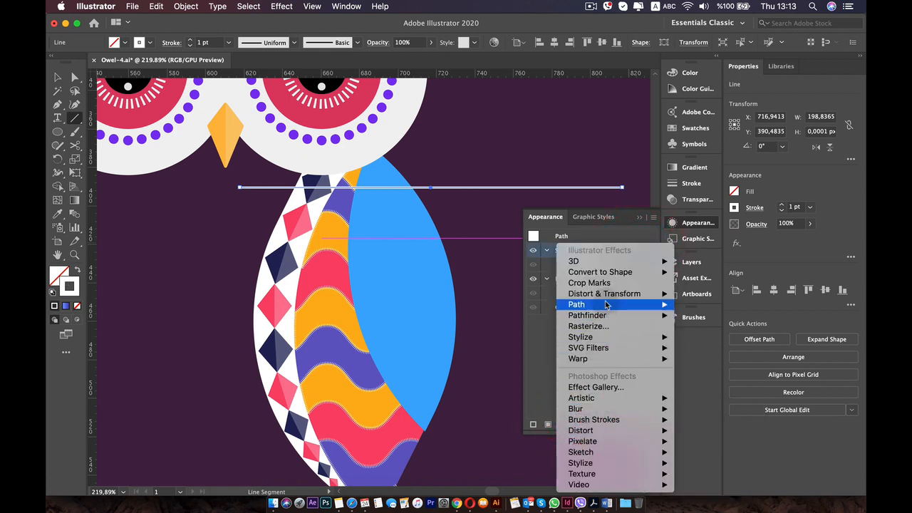
pyautogui.moveTo(611, 294)
pyautogui.click(732, 359)
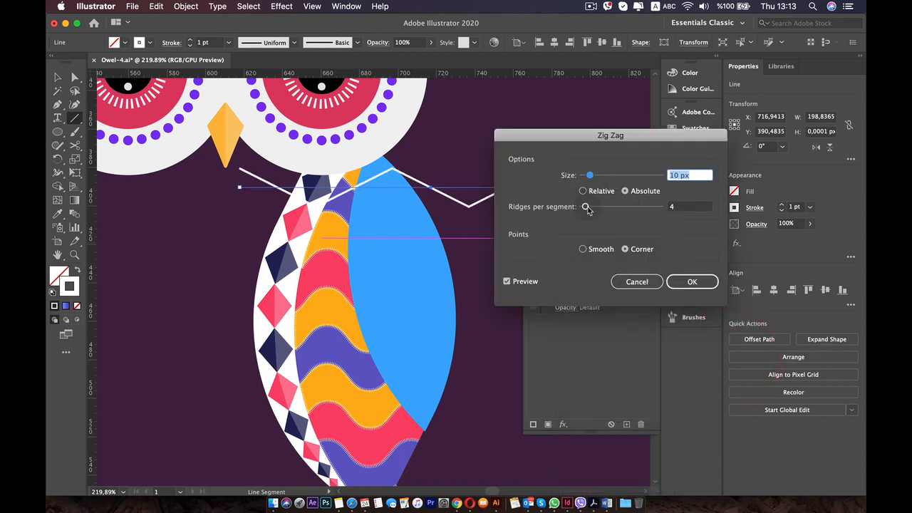
pyautogui.moveTo(587, 207)
pyautogui.mouseDown()
pyautogui.moveTo(598, 207)
pyautogui.moveTo(588, 207)
pyautogui.moveTo(602, 183)
pyautogui.moveTo(590, 175)
pyautogui.moveTo(588, 209)
pyautogui.mouseUp()
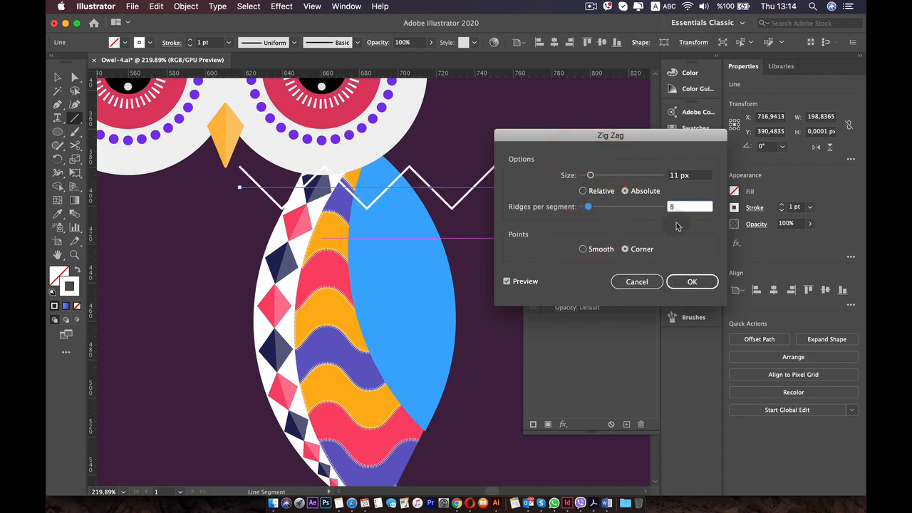
pyautogui.click(688, 283)
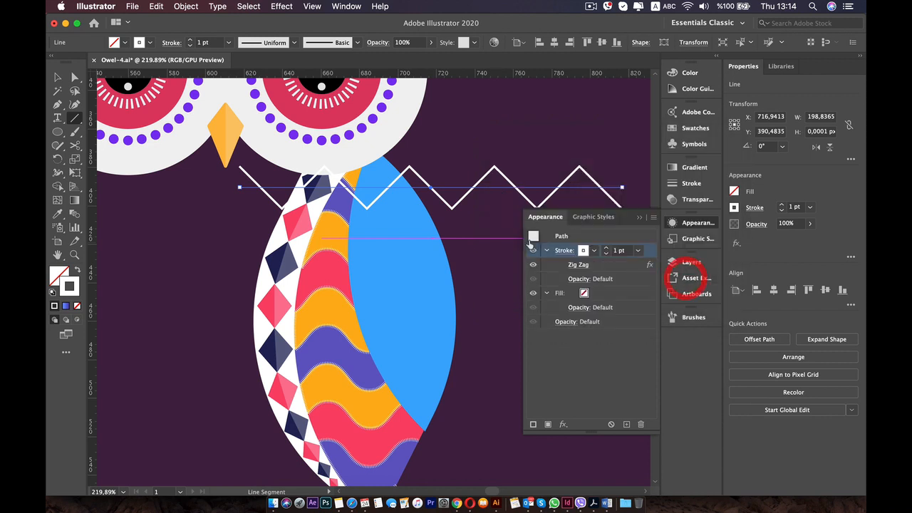
# Shift the zigzag line about 6 px to the right over the top of the blue wing shape.
pyautogui.press('v')
pyautogui.moveTo(385, 189); pyautogui.dragTo(405, 183)
pyautogui.click(405, 182)
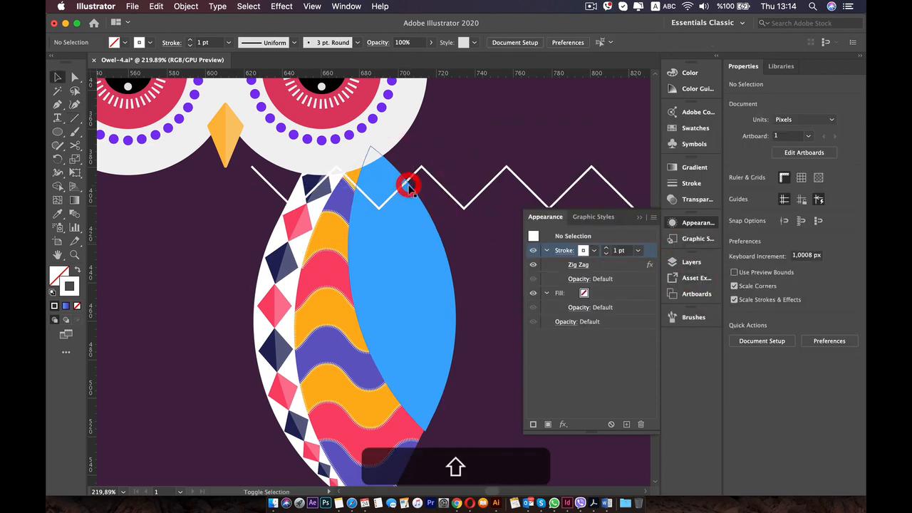
pyautogui.click(428, 179)
pyautogui.press('Right')
pyautogui.press('Right')
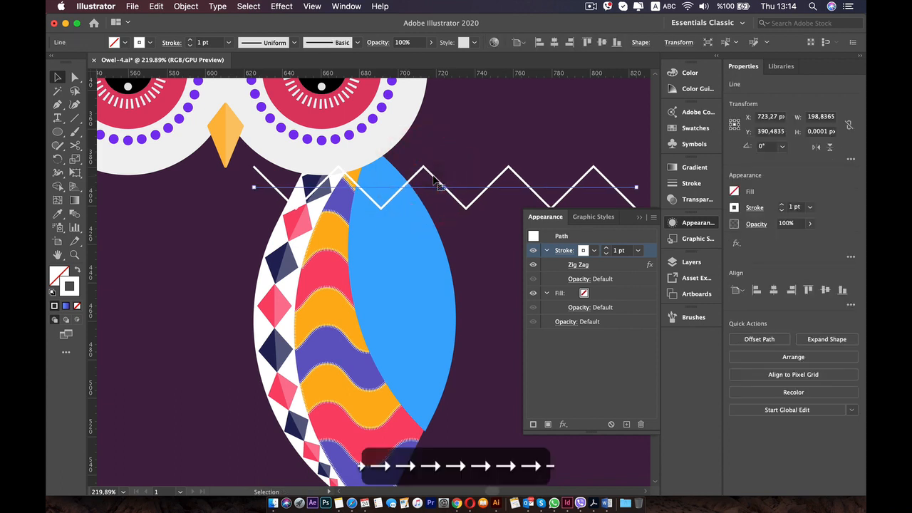
pyautogui.press('super')
pyautogui.press('shift')
pyautogui.moveTo(447, 191); pyautogui.dragTo(442, 240)
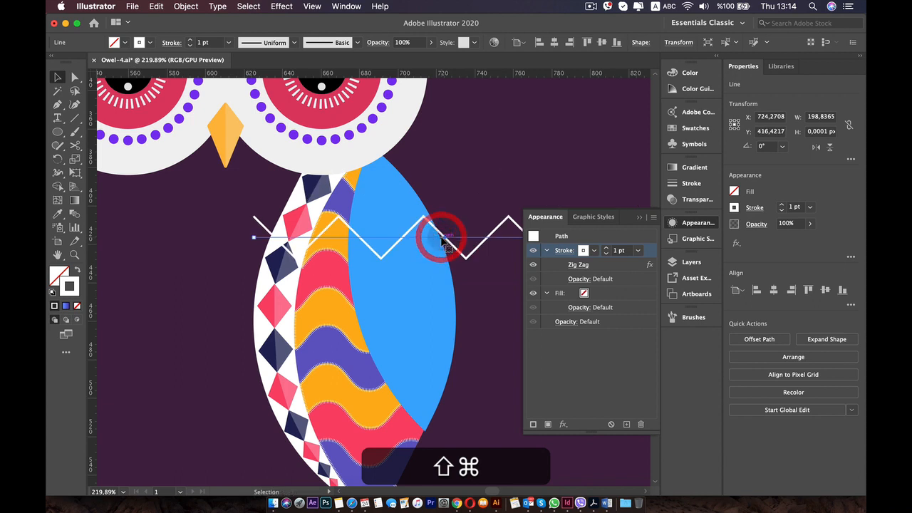
pyautogui.press('super+z')
# Duplicate the zigzag line straight down the wing twice, spacing the three lines about 23 px apart.
pyautogui.press('alt+super')
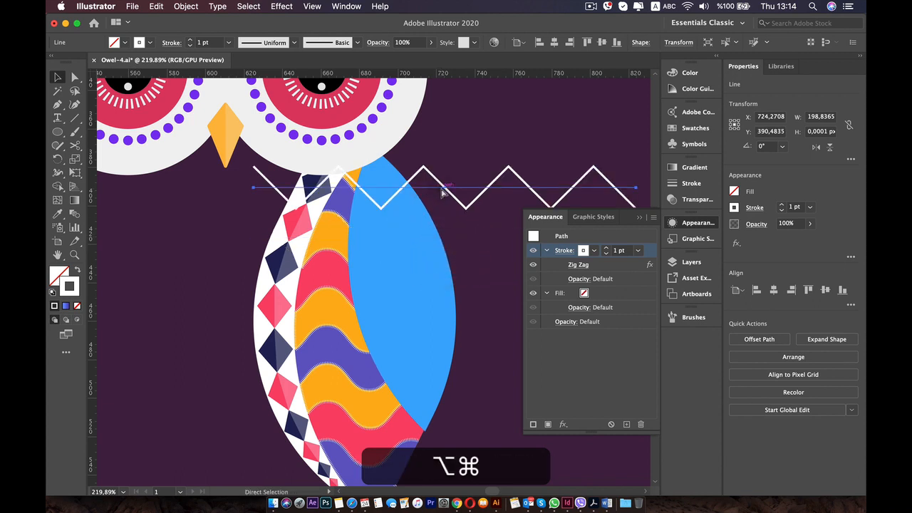
pyautogui.moveTo(446, 191); pyautogui.dragTo(442, 227)
pyautogui.press('shift')
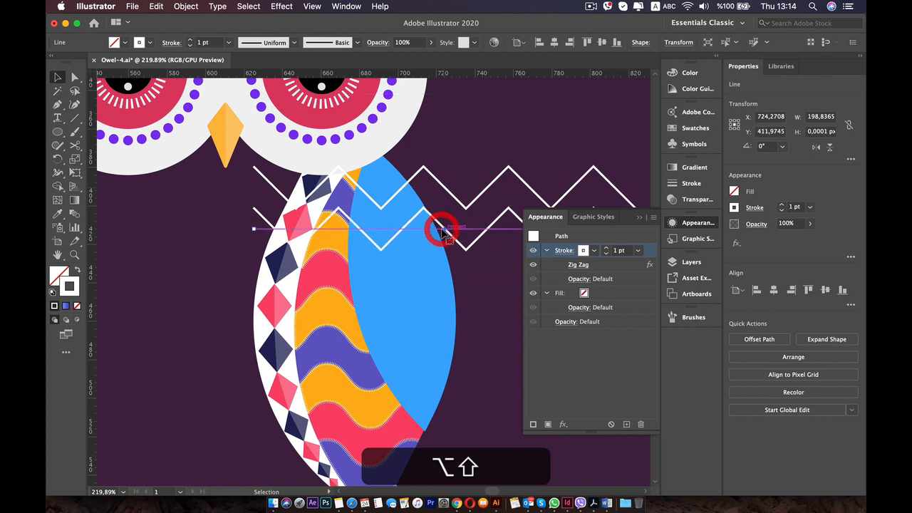
pyautogui.press('Down')
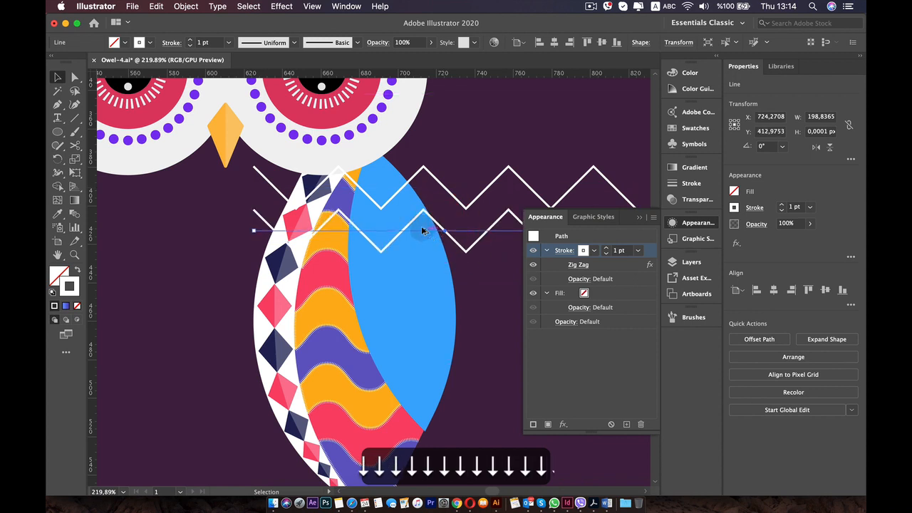
pyautogui.moveTo(447, 235); pyautogui.dragTo(248, 245)
pyautogui.moveTo(301, 184); pyautogui.dragTo(348, 180)
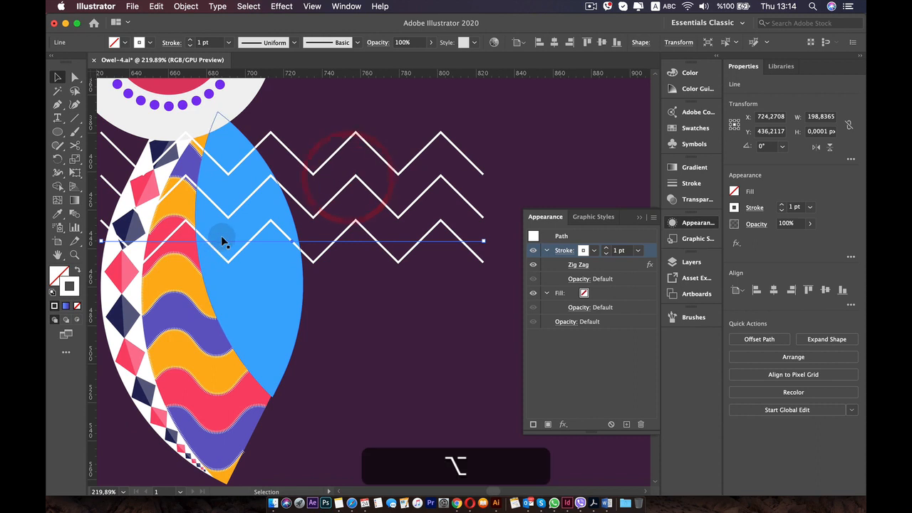
# Add a fourth zigzag line by copying the third one straight down, about 24 px below it.
pyautogui.moveTo(225, 244); pyautogui.dragTo(226, 299)
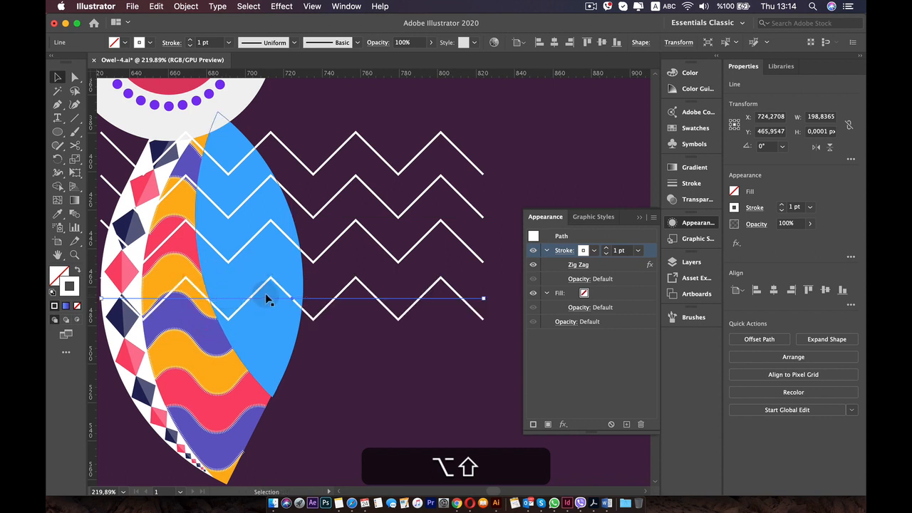
pyautogui.press('alt+super+z')
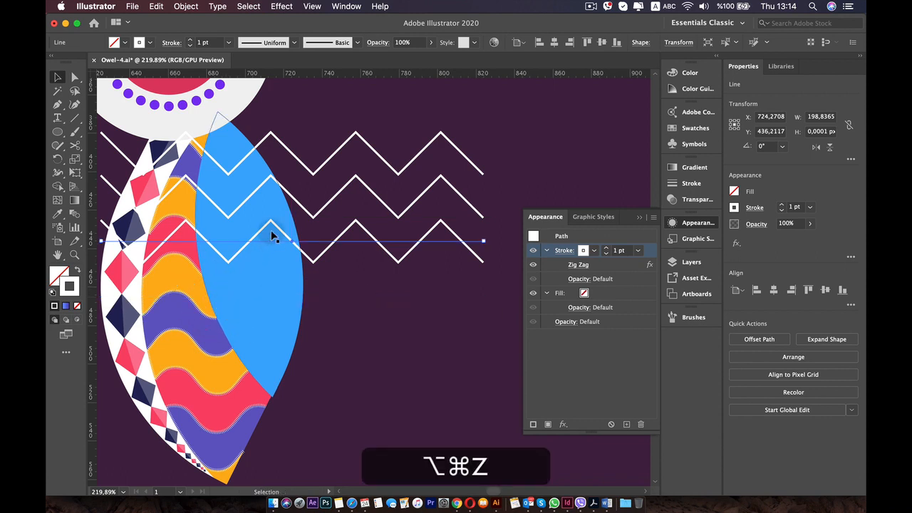
pyautogui.moveTo(270, 251); pyautogui.dragTo(265, 305)
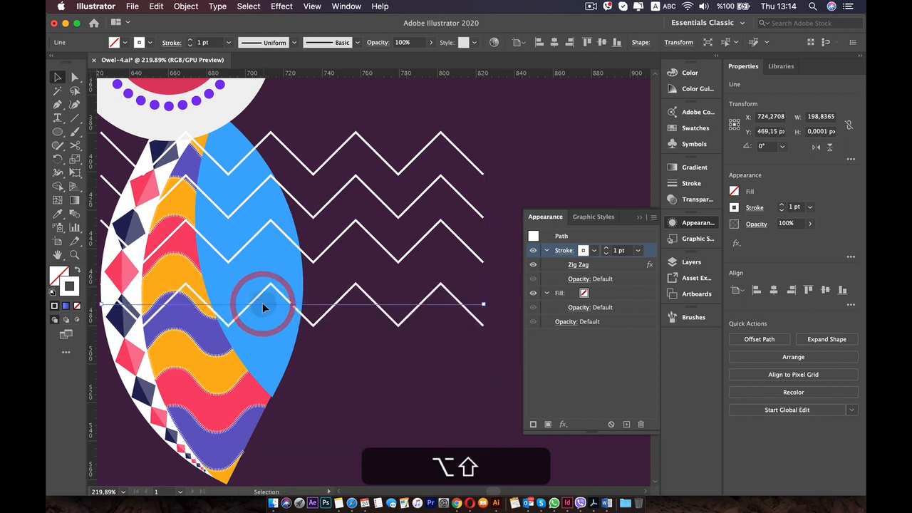
pyautogui.press('Up')
pyautogui.press('Up')
pyautogui.press('Up')
pyautogui.press('Up')
pyautogui.press('Up')
pyautogui.press('Up')
pyautogui.press('Up')
pyautogui.press('Up')
pyautogui.press('Up')
pyautogui.press('Up')
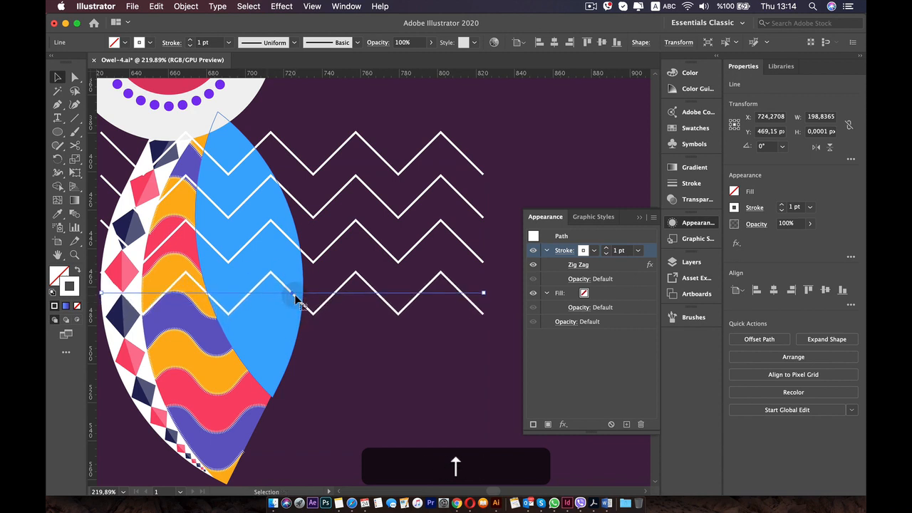
pyautogui.press('Up')
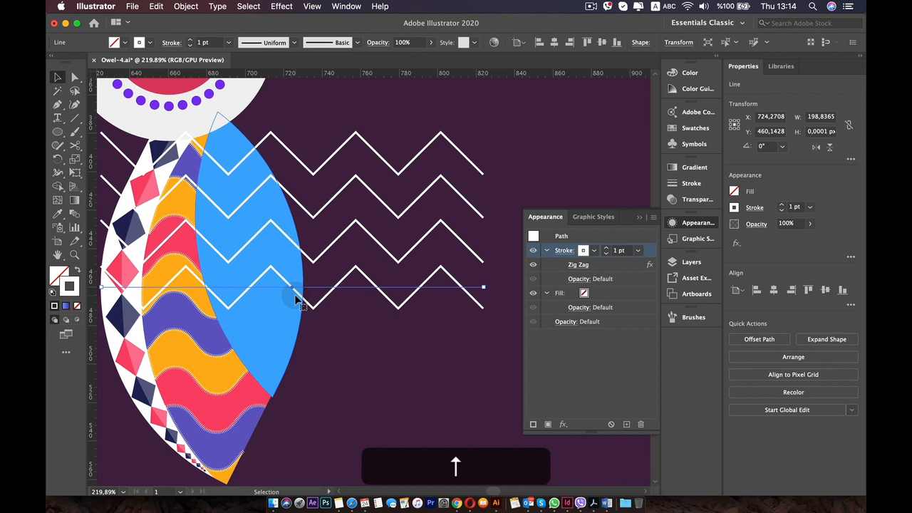
# Duplicate the fourth zigzag line and nudge the copy to about 23 px below it.
pyautogui.hotkey('alt', 'Down')
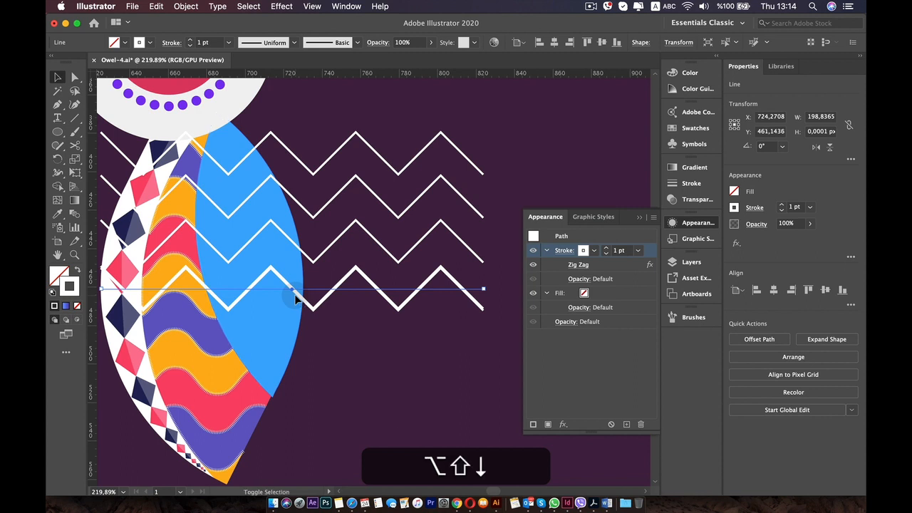
pyautogui.hotkey('alt', 'shift', 'Down')
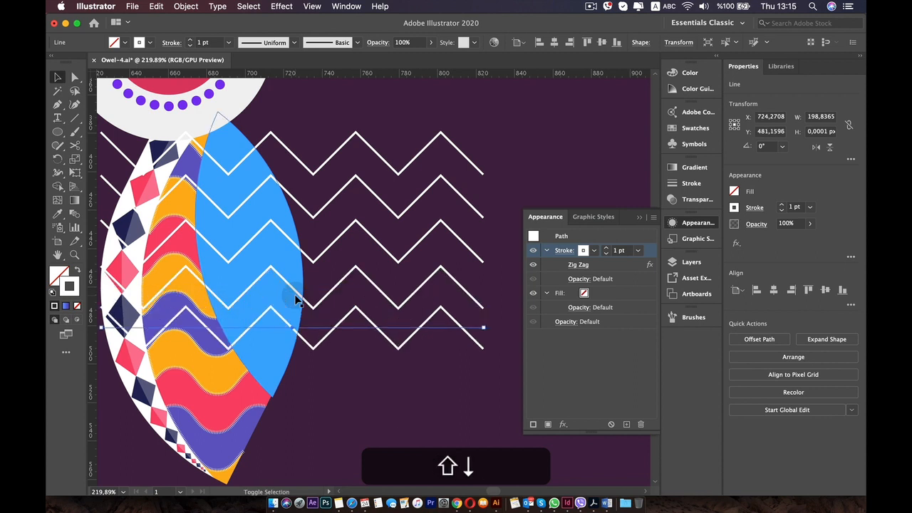
pyautogui.press('Down')
pyautogui.press('Down')
pyautogui.press('Down')
pyautogui.press('Down')
pyautogui.press('Up')
pyautogui.press('Up')
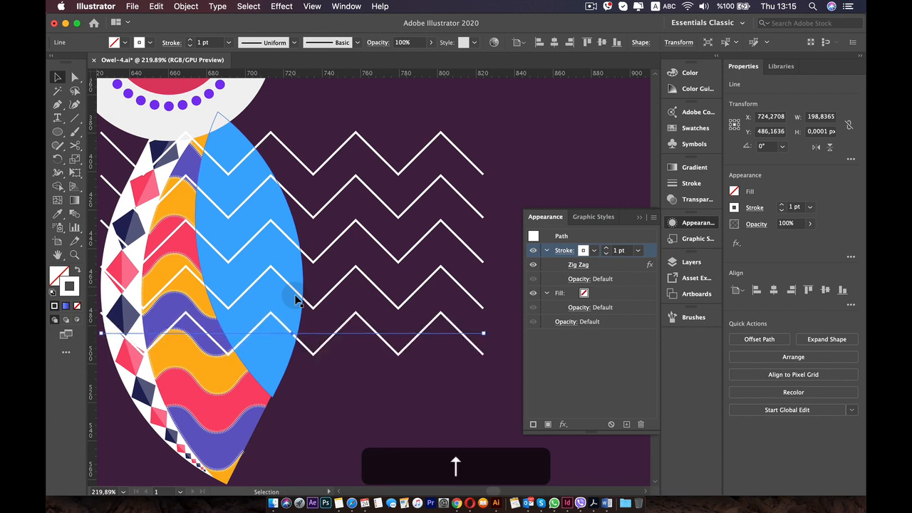
pyautogui.press('Up')
pyautogui.press('Down')
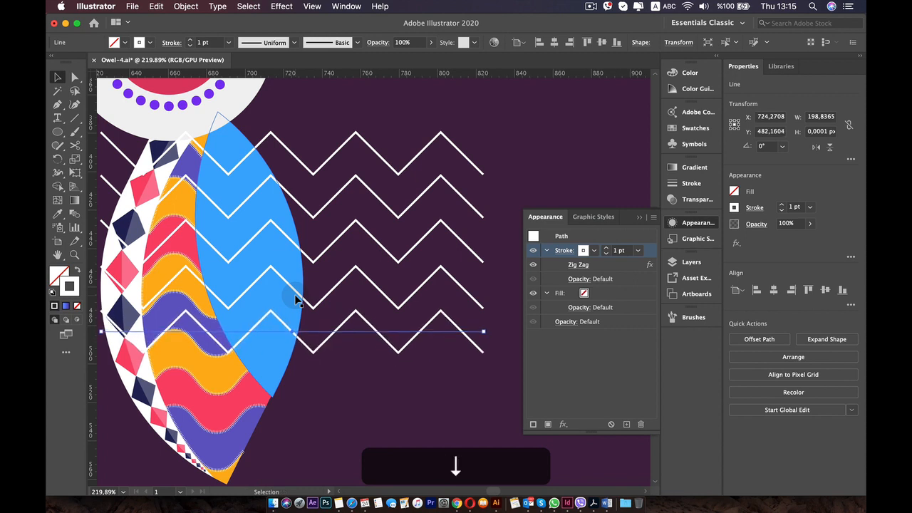
# Add a sixth zigzag line about 23 px below the fifth, crossing the lower tip of the blue wing shape.
pyautogui.hotkey('alt', 'Down')
pyautogui.hotkey('alt', 'shift', 'Down')
pyautogui.hotkey('shift', 'Down')
pyautogui.press('Down')
pyautogui.press('Down')
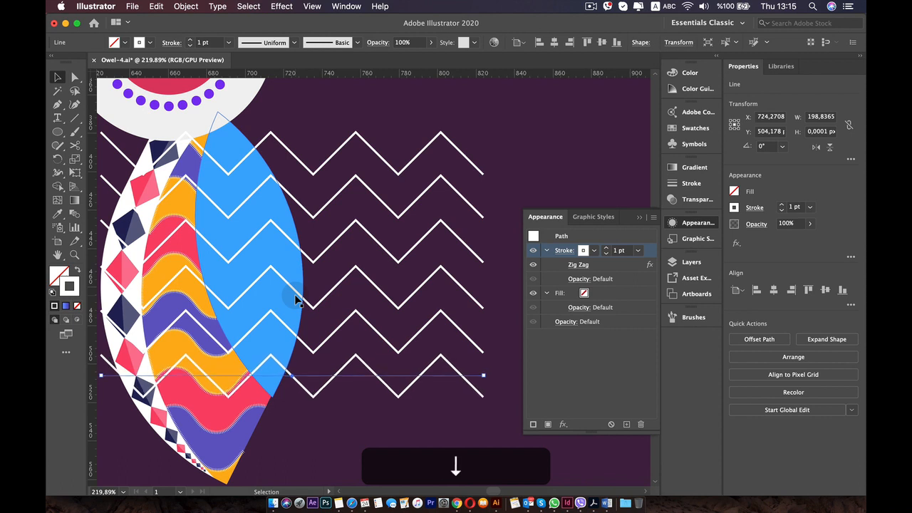
pyautogui.press('Down')
pyautogui.press('Down')
pyautogui.press('Up')
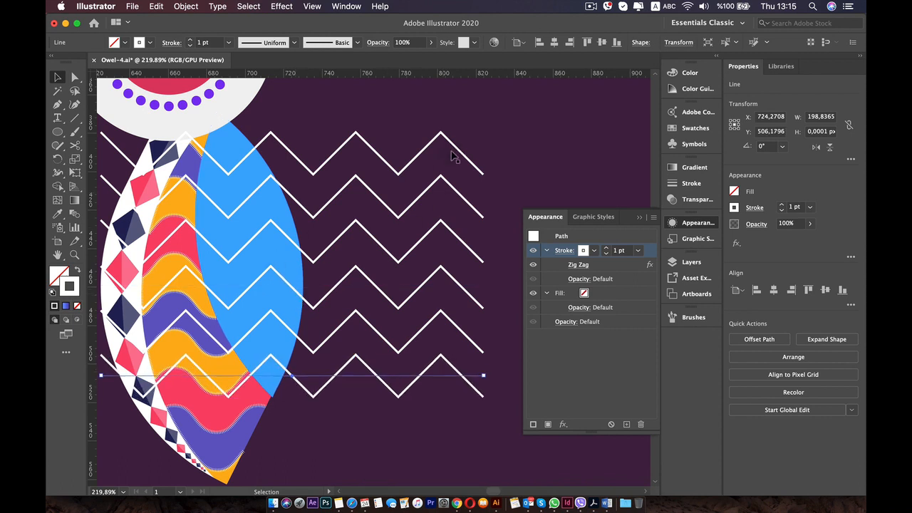
# Group the six zigzag lines and expand the group's appearance.
pyautogui.moveTo(387, 415); pyautogui.dragTo(322, 92)
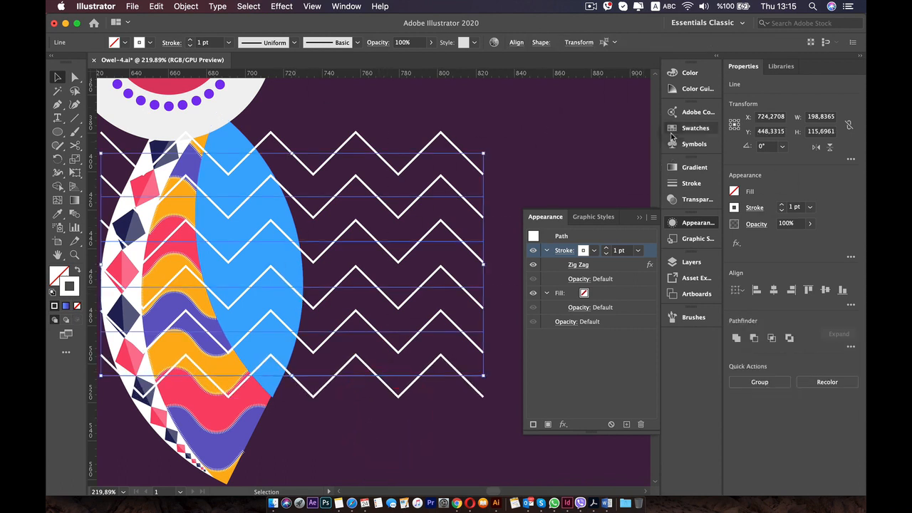
pyautogui.rightClick(427, 152)
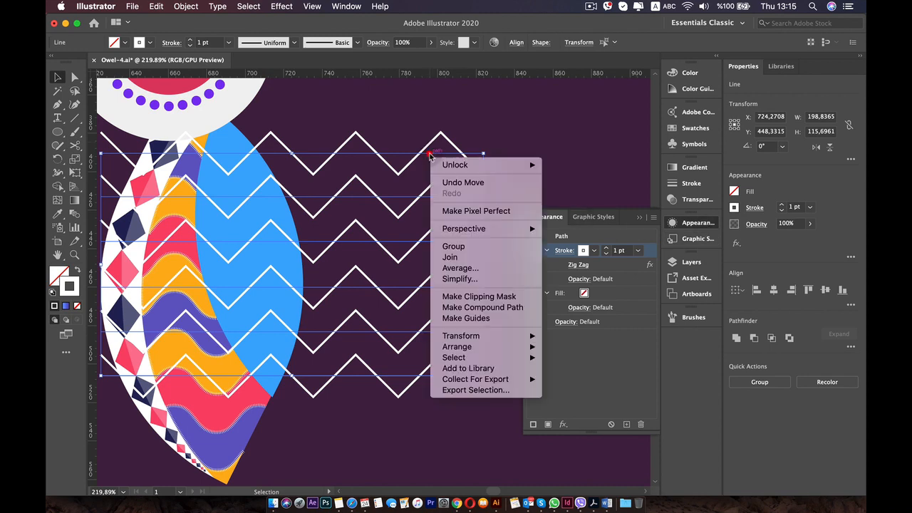
pyautogui.click(460, 243)
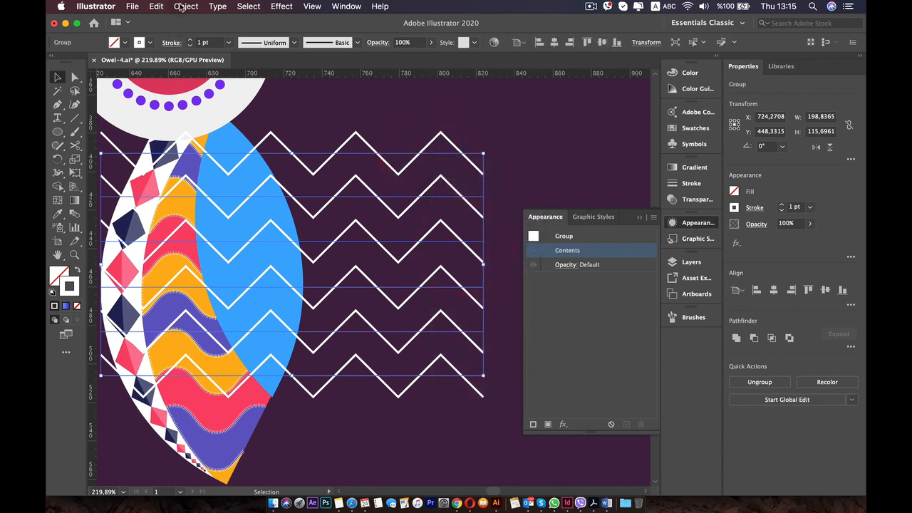
pyautogui.click(183, 6)
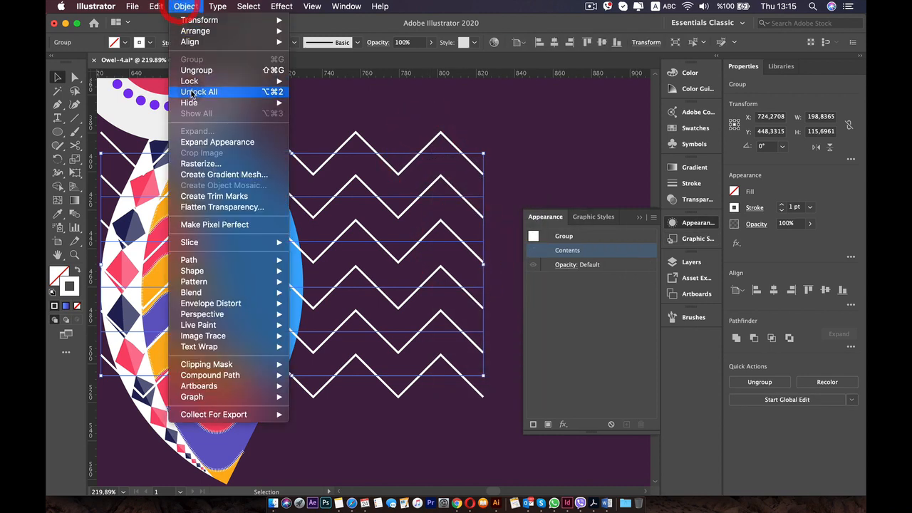
pyautogui.click(232, 142)
pyautogui.click(371, 111)
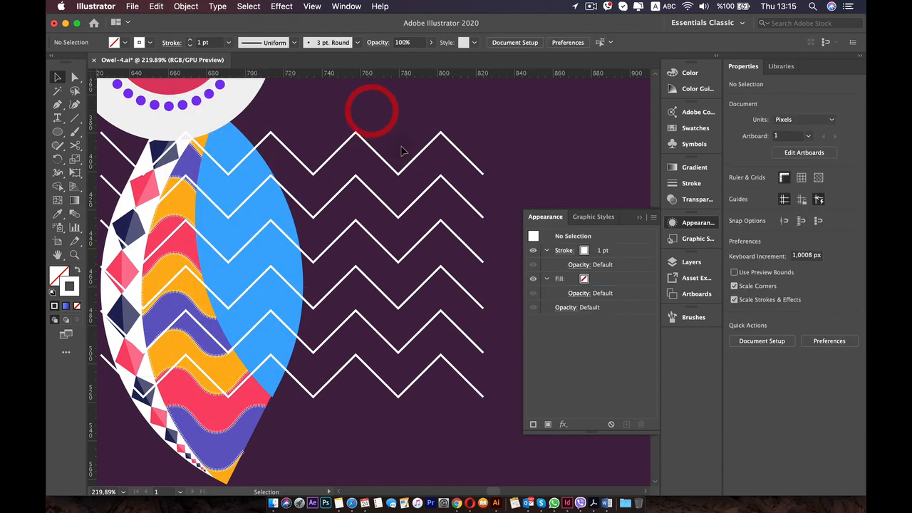
# Trim away the zigzag segments on both sides of the blue wing shape with the Shape Builder tool.
pyautogui.click(347, 148)
pyautogui.keyDown('shift'); pyautogui.click(232, 143); pyautogui.keyUp('shift')
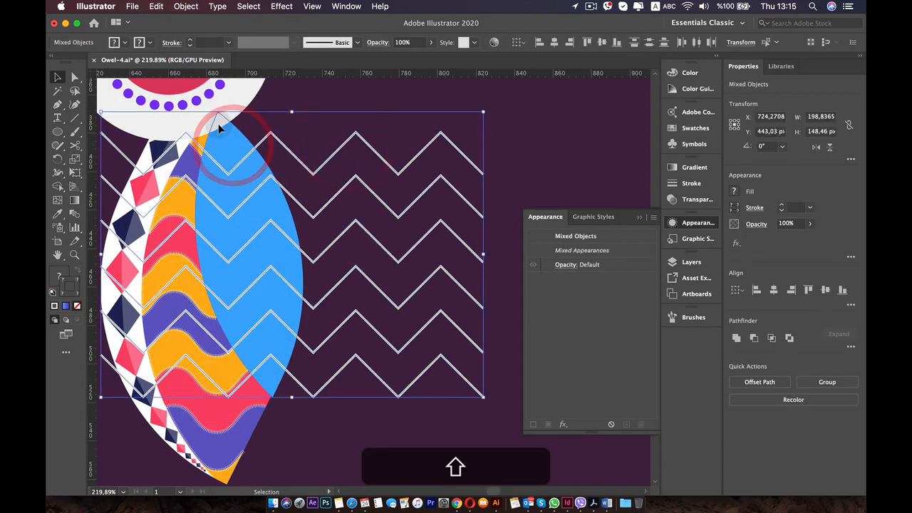
pyautogui.click(58, 185)
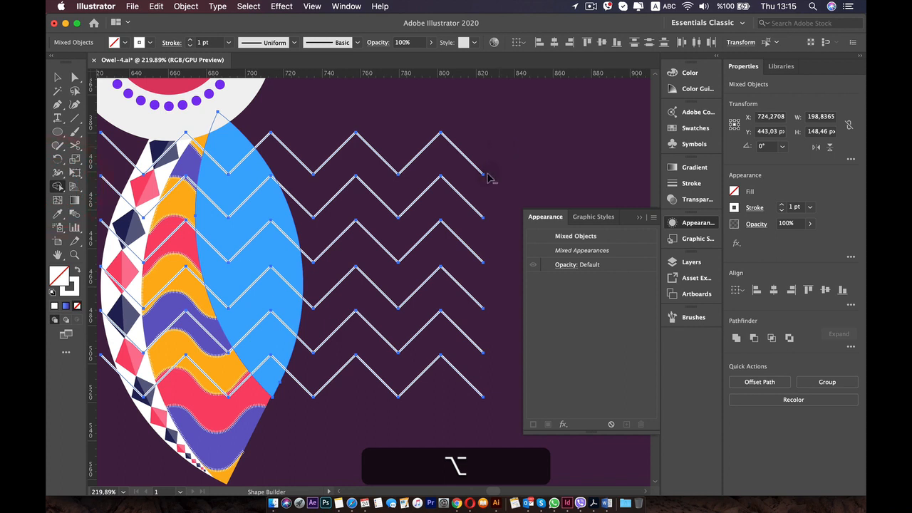
pyautogui.moveTo(404, 421); pyautogui.dragTo(404, 422)
pyautogui.keyDown('alt'); pyautogui.click(302, 142); pyautogui.keyUp('alt')
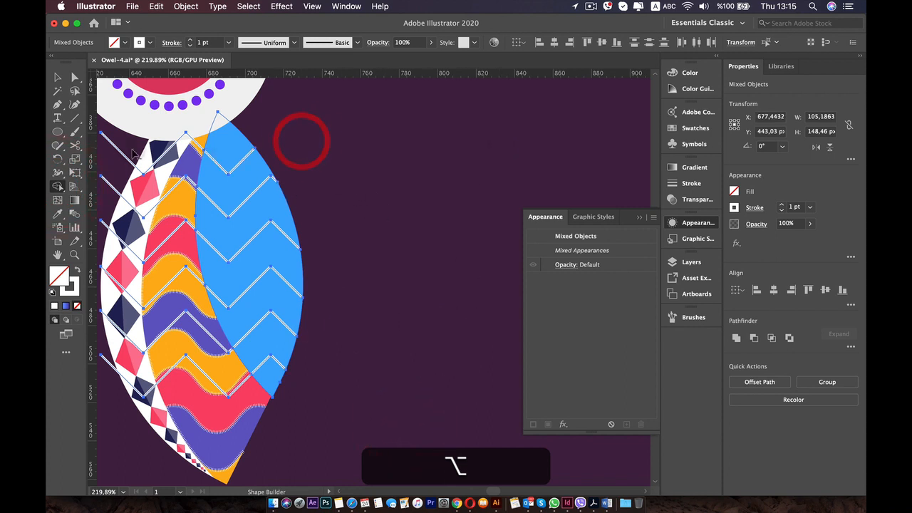
pyautogui.moveTo(120, 415); pyautogui.dragTo(99, 186)
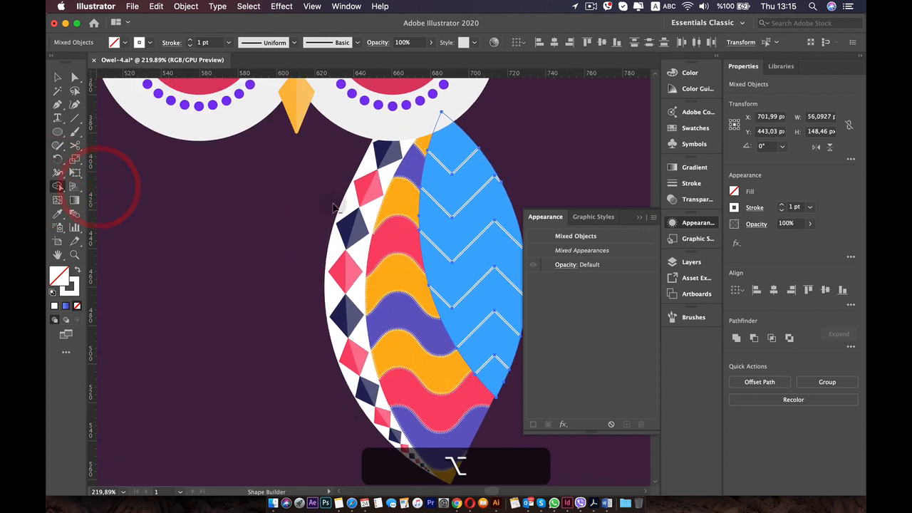
pyautogui.press('v')
pyautogui.click(221, 210)
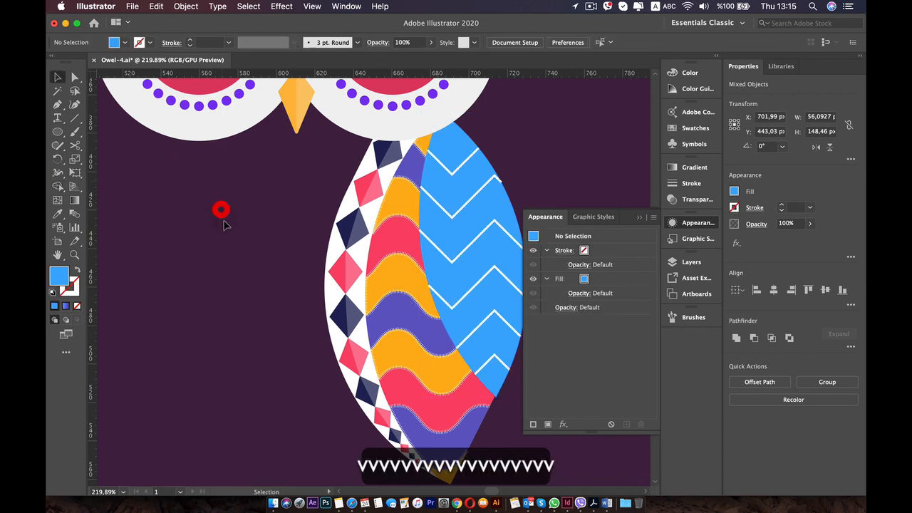
# Examine how the trimmed zigzag lines meet the edges of the blue wing shape.
pyautogui.scroll(3, 489, 220)
pyautogui.moveTo(479, 211); pyautogui.dragTo(309, 211)
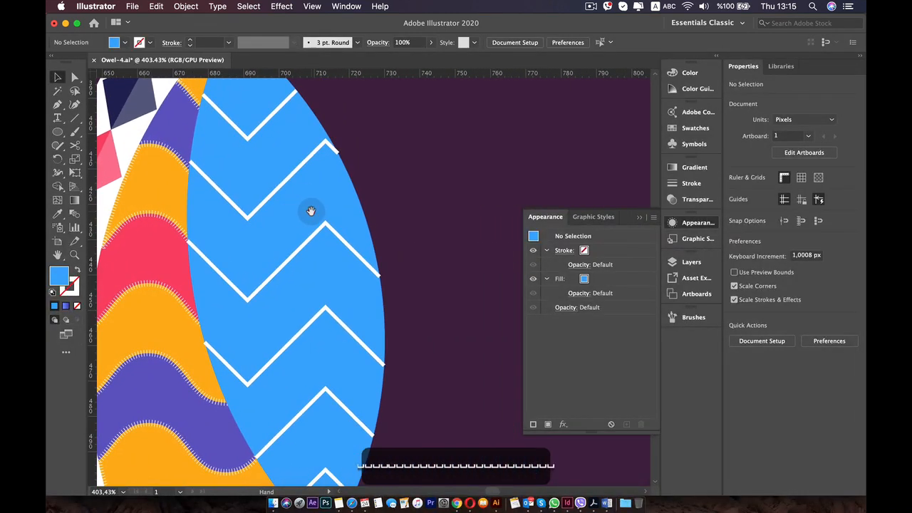
pyautogui.scroll(2, 362, 240)
pyautogui.scroll(-5, 362, 241)
pyautogui.scroll(-4, 362, 241)
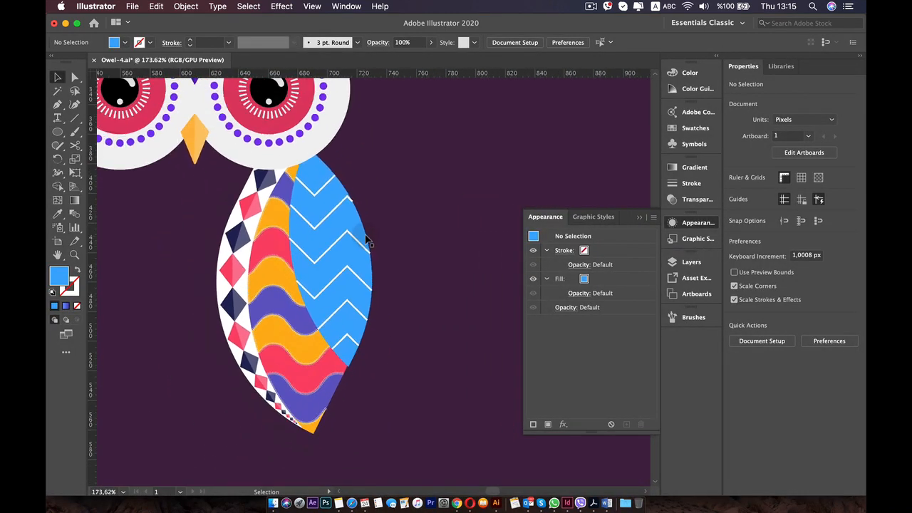
pyautogui.moveTo(304, 194)
pyautogui.mouseDown()
pyautogui.moveTo(464, 204)
pyautogui.moveTo(360, 155)
pyautogui.moveTo(292, 199)
pyautogui.mouseUp()
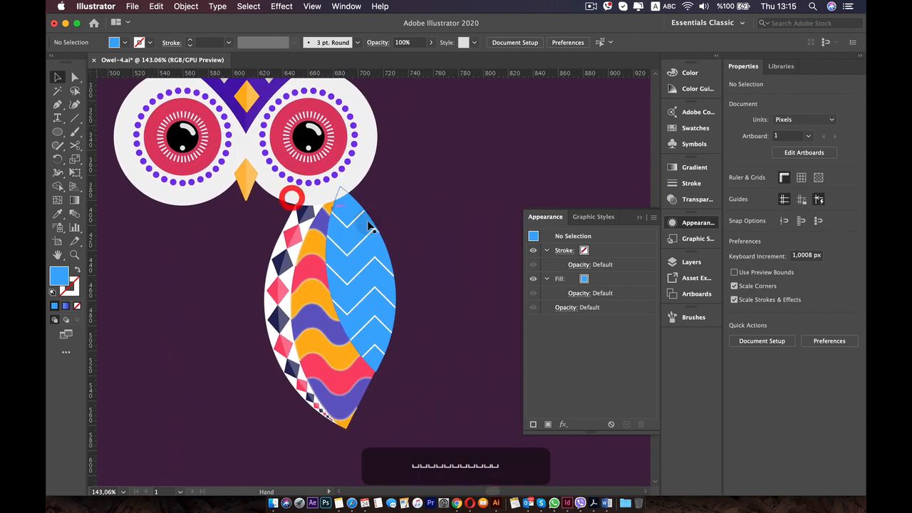
pyautogui.scroll(4, 381, 274)
# Select the zigzag lines together with the blue wing shape for the Shape Builder tool, and check the sample owl's wing colours.
pyautogui.click(366, 249)
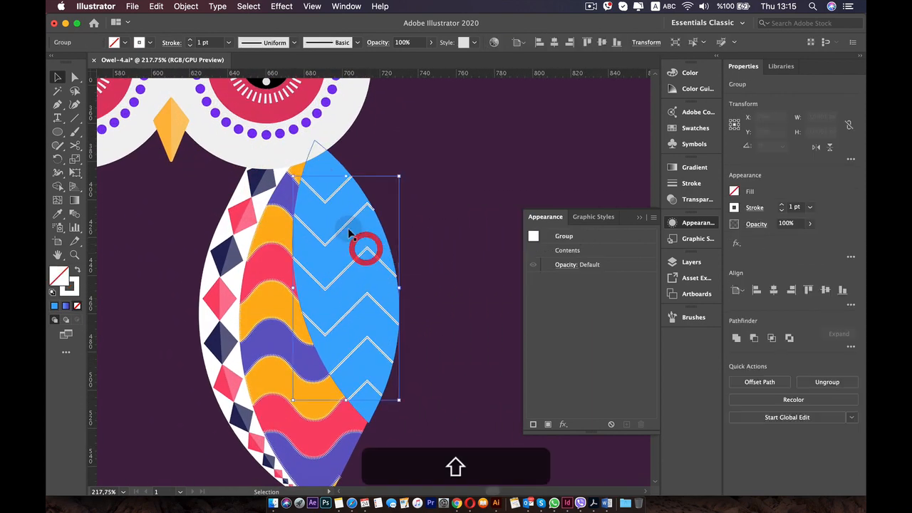
pyautogui.keyDown('shift'); pyautogui.click(327, 174); pyautogui.keyUp('shift')
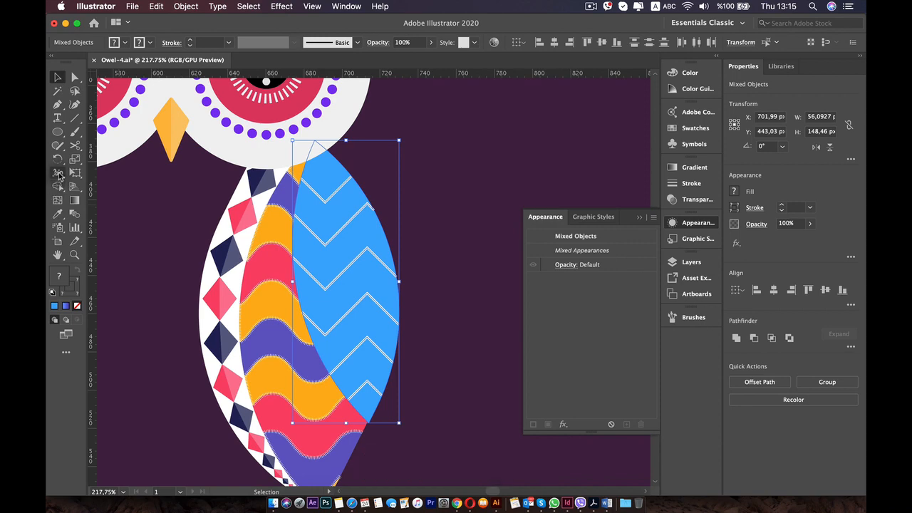
pyautogui.click(57, 186)
pyautogui.scroll(-4, 306, 270)
pyautogui.moveTo(145, 244); pyautogui.dragTo(332, 240)
pyautogui.scroll(-2, 108, 240)
pyautogui.scroll(-1, 142, 232)
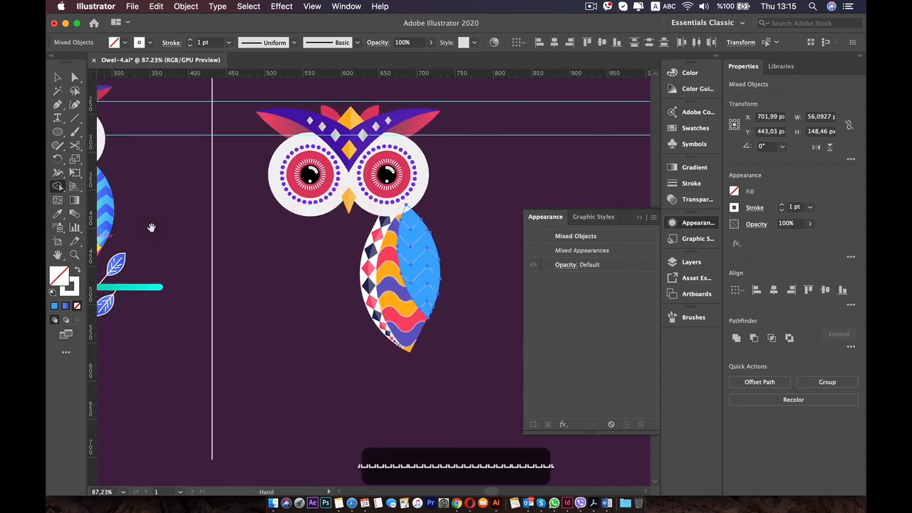
pyautogui.moveTo(152, 228); pyautogui.dragTo(189, 228)
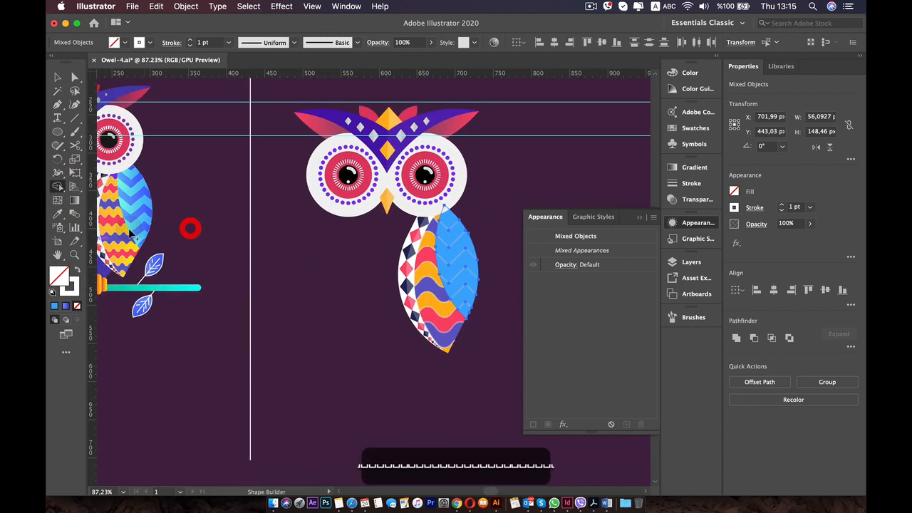
# Fill the wing's lowest zigzag band with blue (R=63 G=92 B=255) and the band above it with cyan (R=0 G=255 B=244).
pyautogui.moveTo(695, 141)
pyautogui.mouseDown()
pyautogui.moveTo(694, 131)
pyautogui.moveTo(694, 164)
pyautogui.moveTo(694, 147)
pyautogui.mouseUp()
pyautogui.click(692, 147)
pyautogui.click(692, 146)
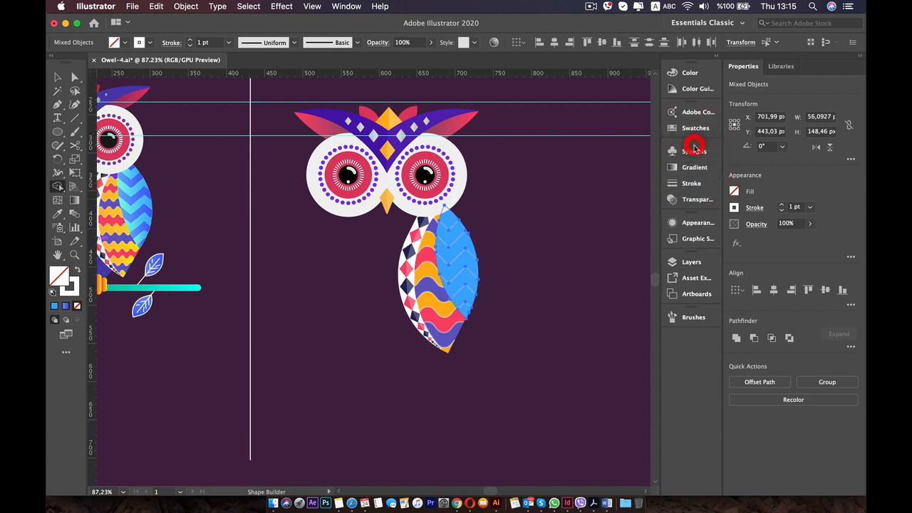
pyautogui.click(688, 131)
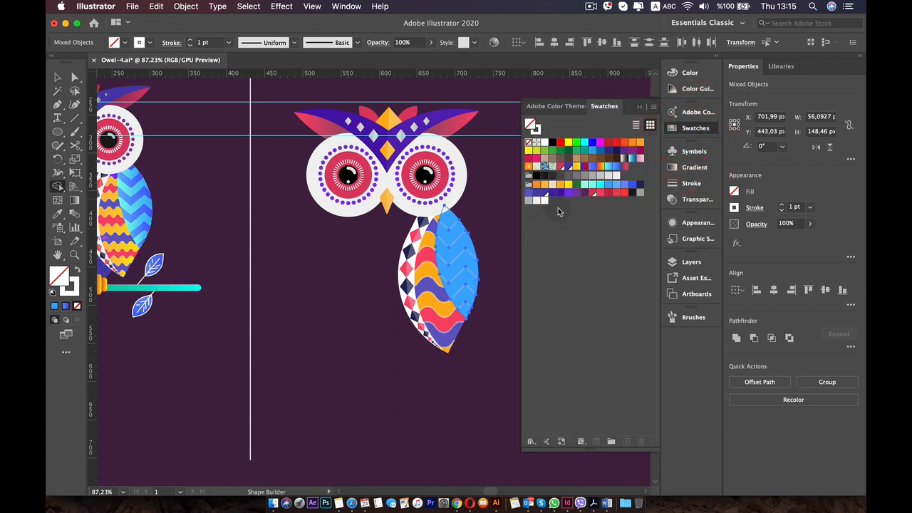
pyautogui.click(632, 186)
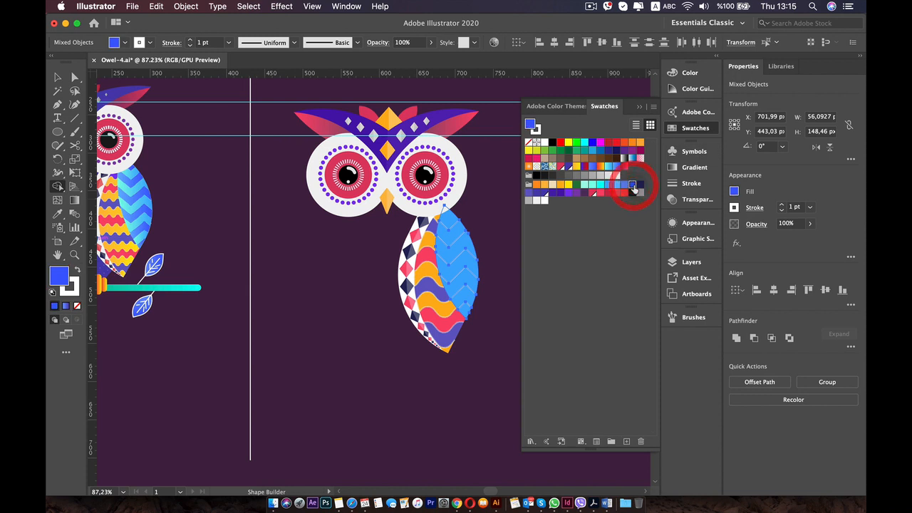
pyautogui.click(465, 313)
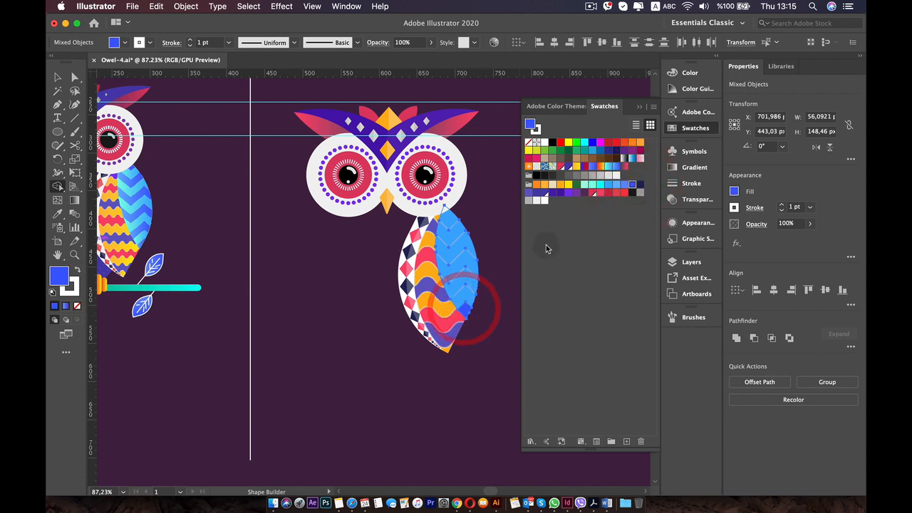
pyautogui.click(601, 184)
pyautogui.click(461, 294)
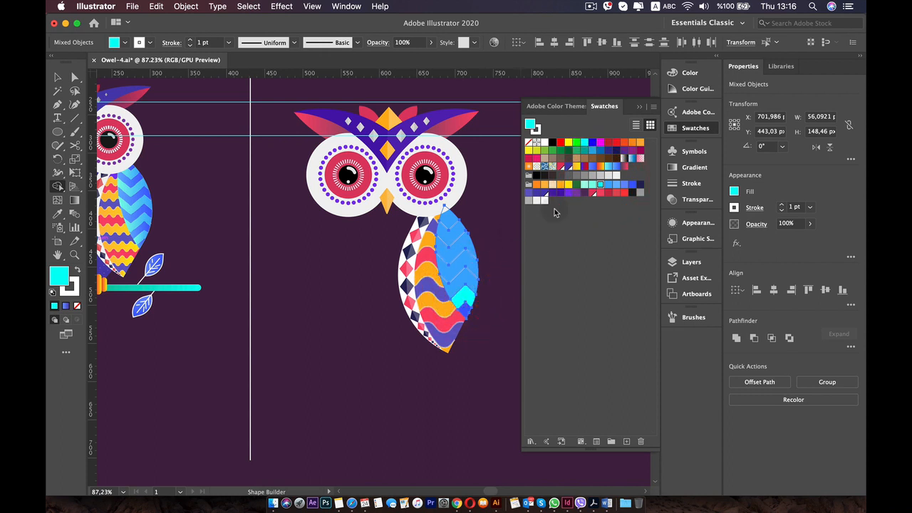
# Fill the third zigzag band from the wing's lower tip with the same blue and the fourth band with cyan.
pyautogui.click(630, 187)
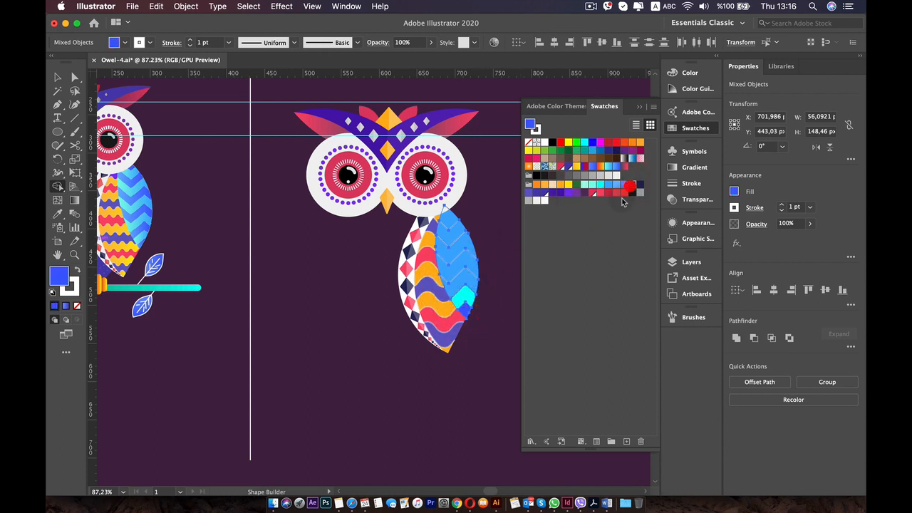
pyautogui.click(462, 281)
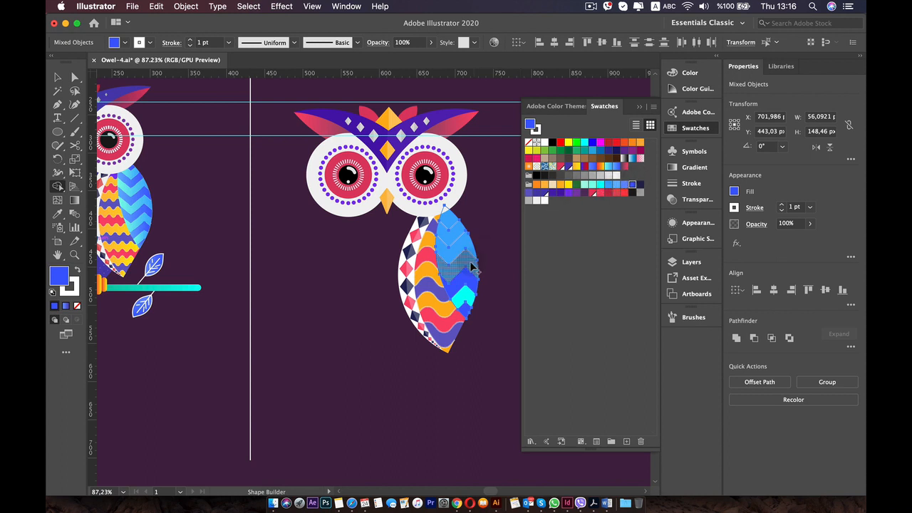
pyautogui.click(599, 186)
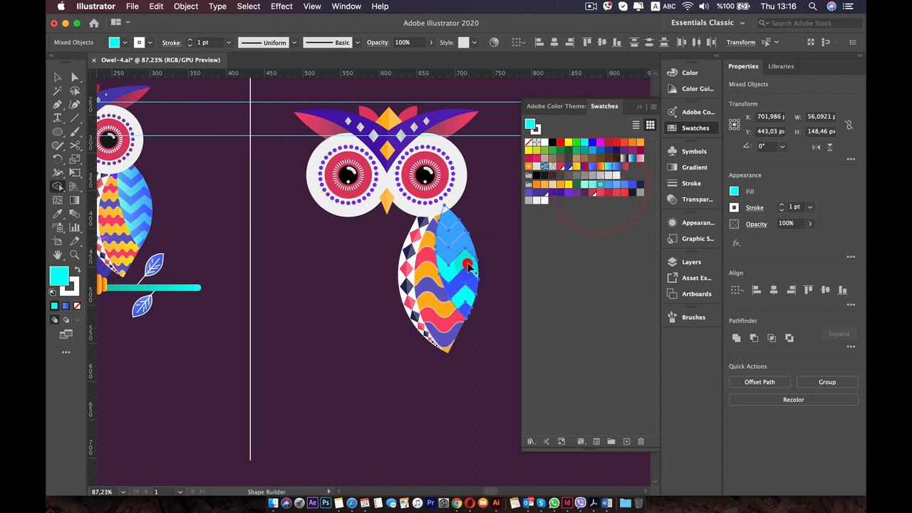
pyautogui.click(476, 257)
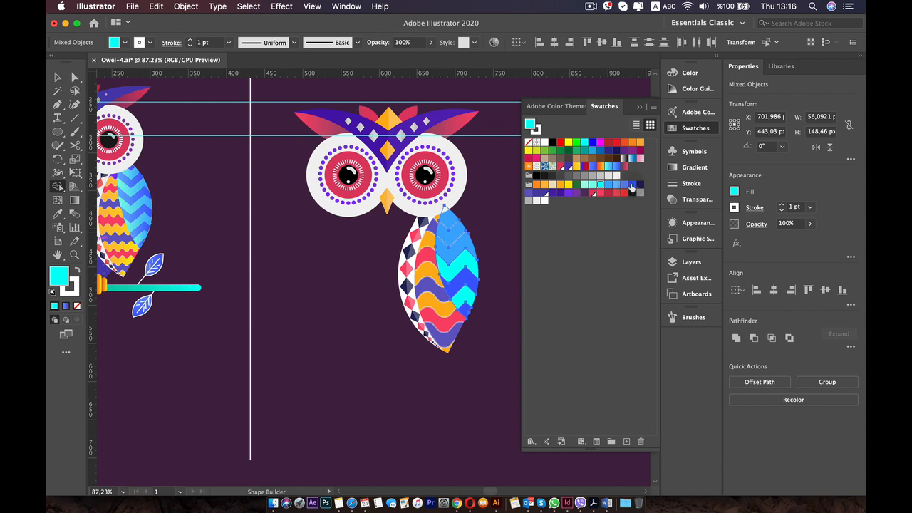
# Fill the three upper zigzag bands going upward with blue, cyan and blue, and deselect the artwork.
pyautogui.click(631, 186)
pyautogui.click(459, 229)
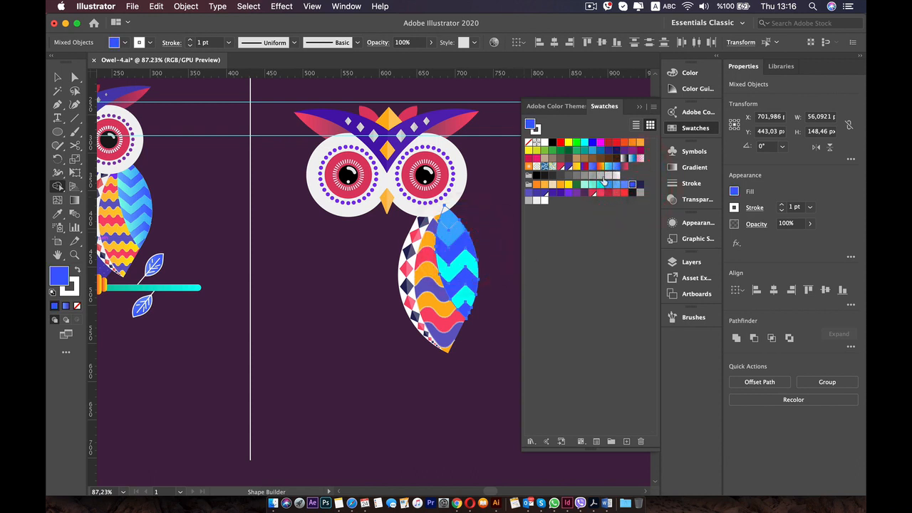
pyautogui.click(599, 187)
pyautogui.click(470, 224)
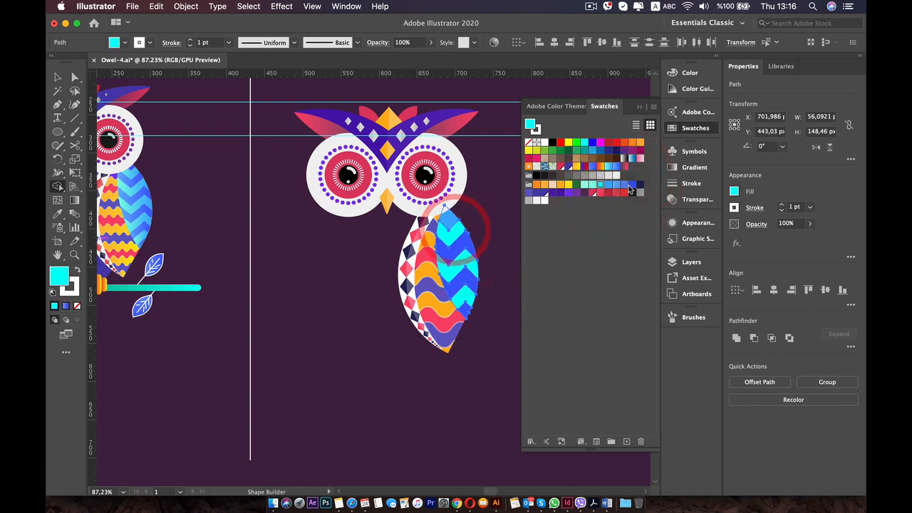
pyautogui.click(631, 186)
pyautogui.click(446, 217)
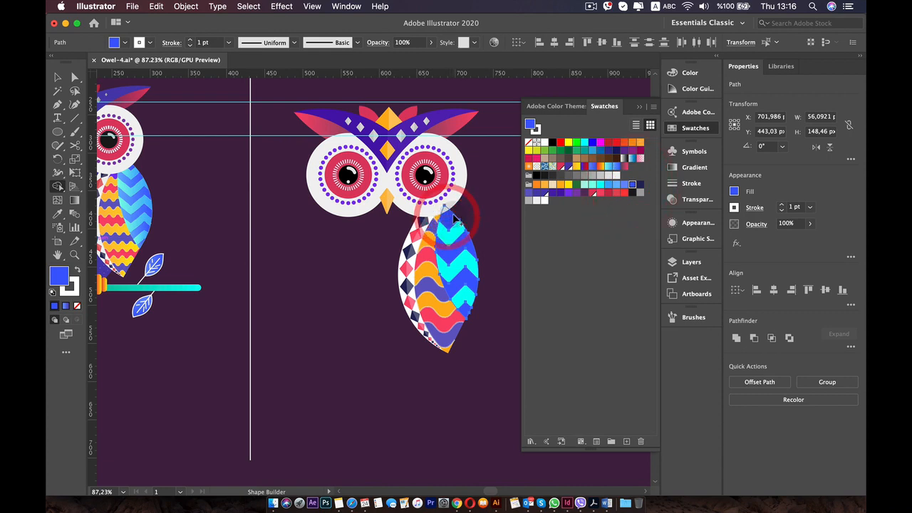
pyautogui.press('v')
pyautogui.click(493, 362)
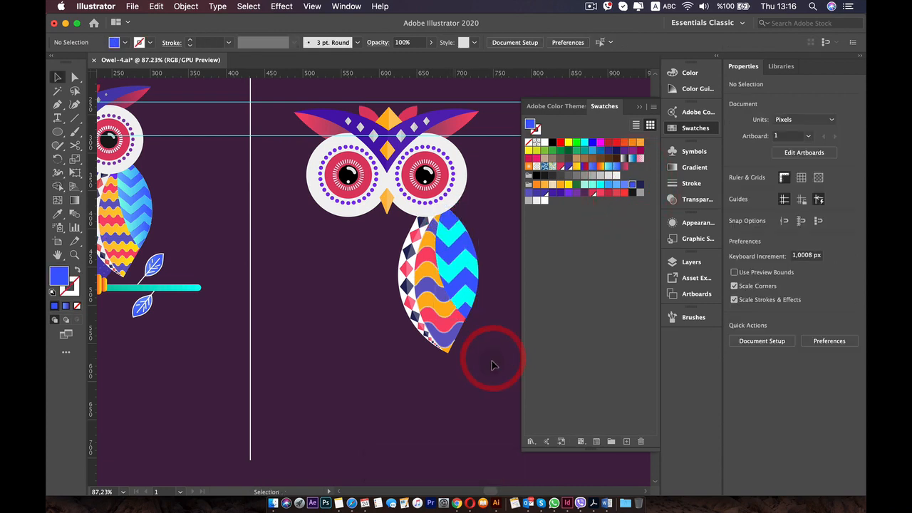
# Apply a linear gradient to the lowest blue band and set its end stop to blue (R=63 G=92 B=255).
pyautogui.scroll(5, 477, 307)
pyautogui.scroll(-2, 443, 289)
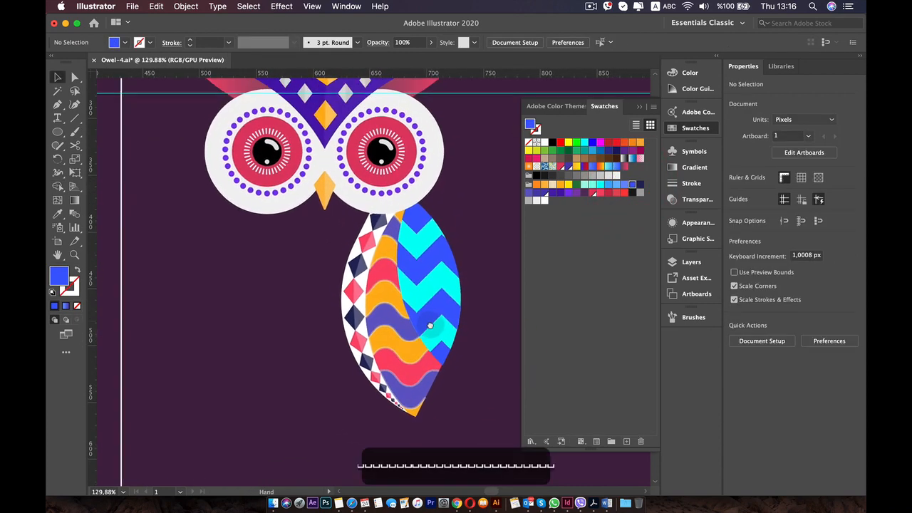
pyautogui.click(438, 310)
pyautogui.click(438, 356)
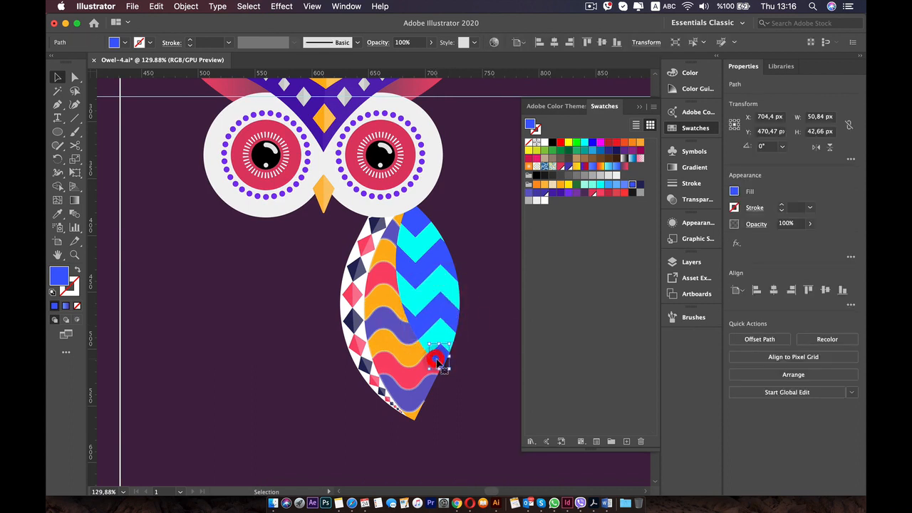
pyautogui.click(693, 167)
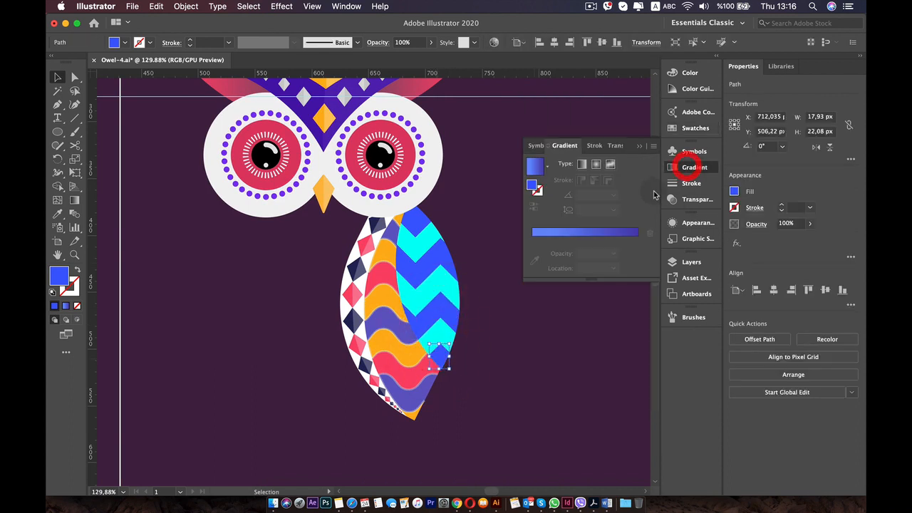
pyautogui.click(592, 232)
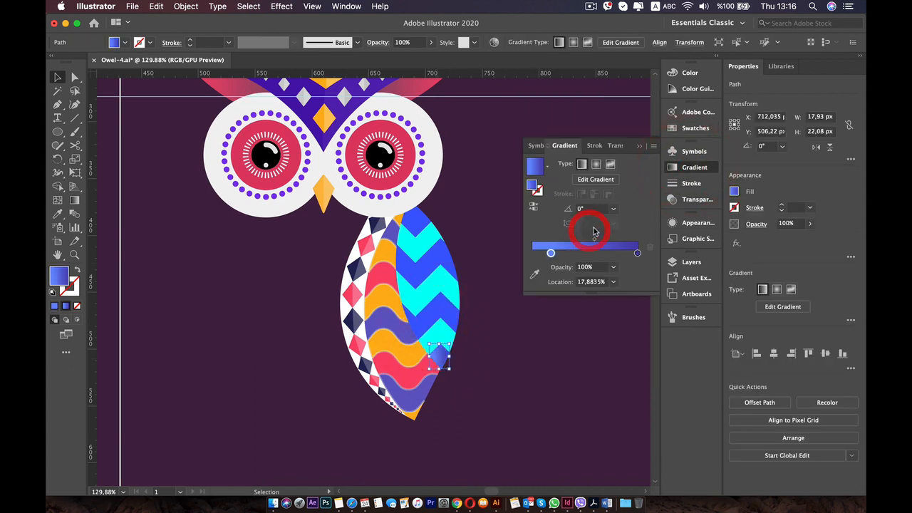
pyautogui.doubleClick(638, 254)
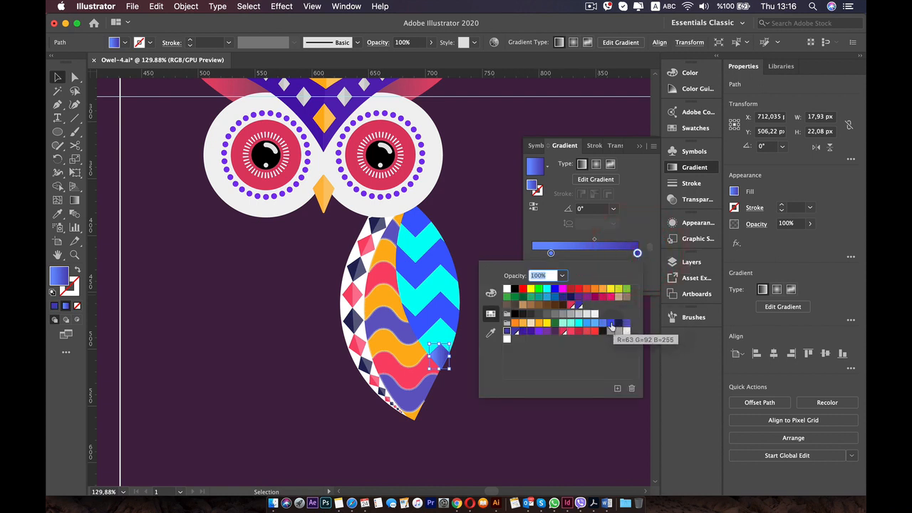
pyautogui.click(611, 325)
# Set the gradient's start stop to light blue at 0% and its midpoint to about 79%.
pyautogui.click(551, 253)
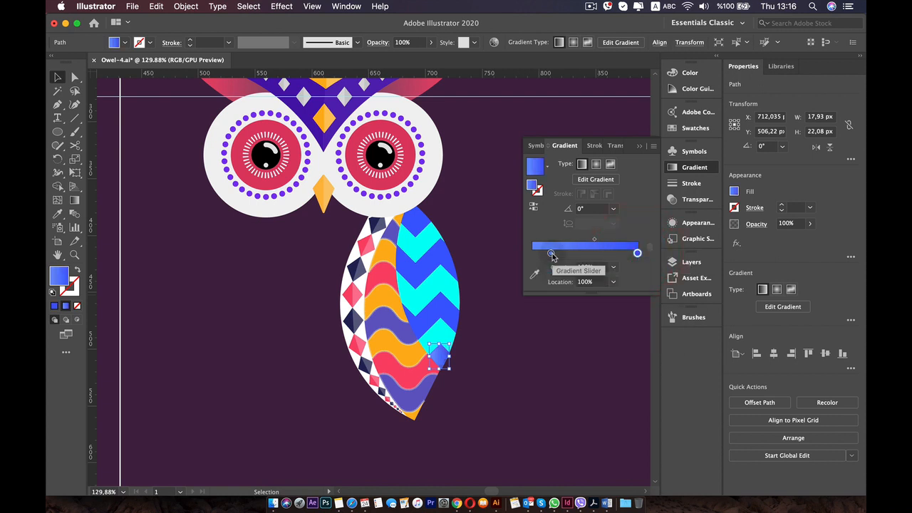
pyautogui.doubleClick(551, 254)
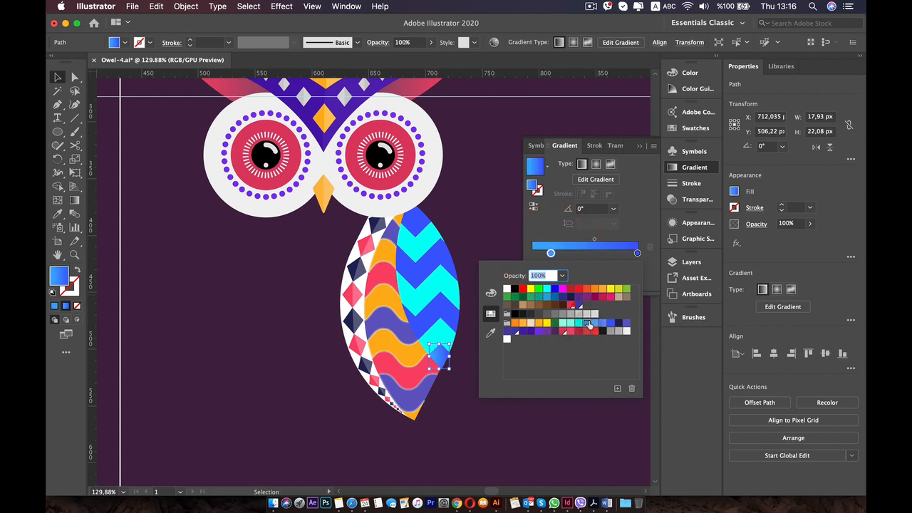
pyautogui.click(588, 324)
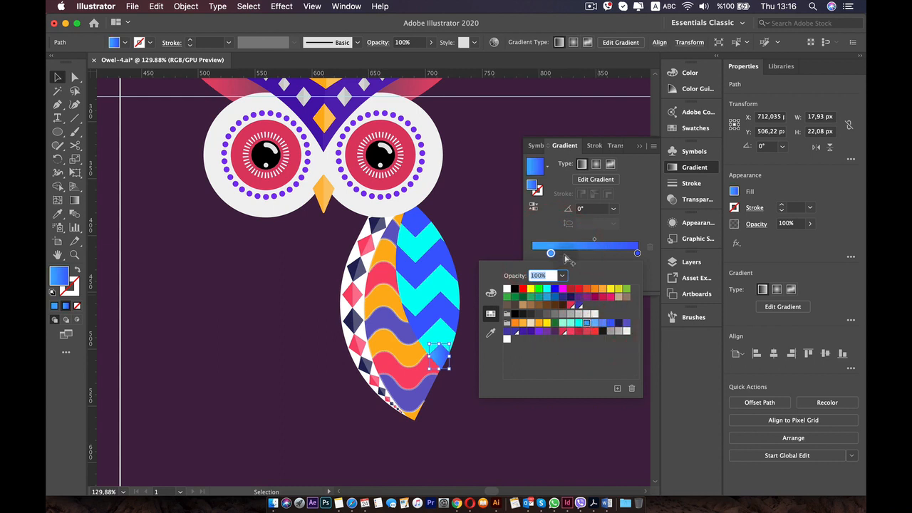
pyautogui.moveTo(551, 254); pyautogui.dragTo(573, 243)
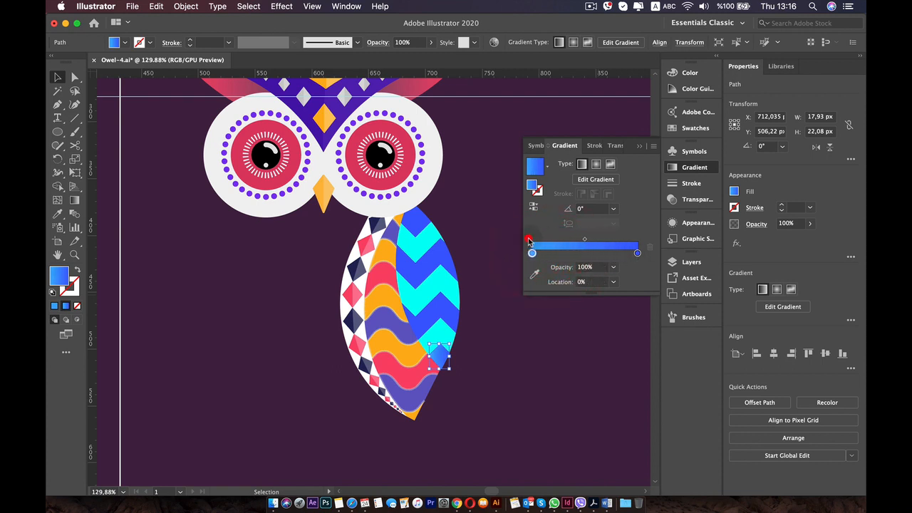
pyautogui.click(617, 243)
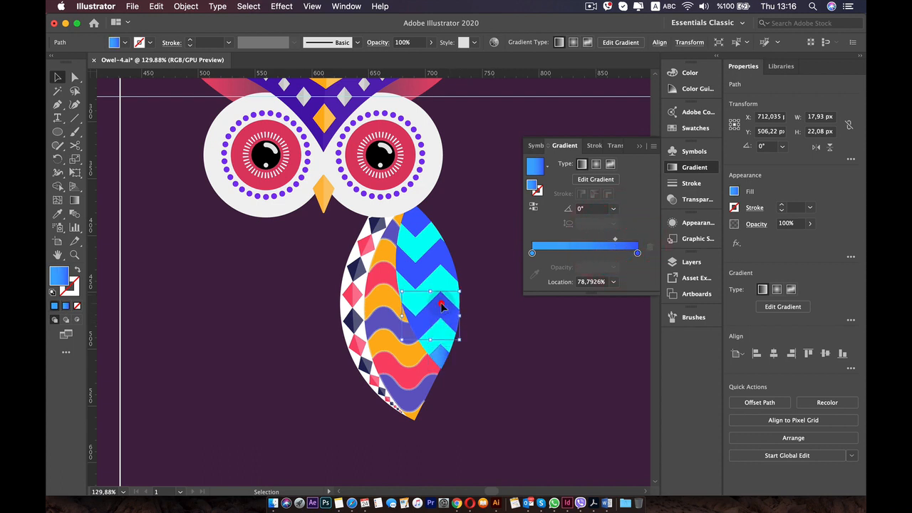
# Copy the lowest band's blue gradient onto the next two blue zigzag bands above it with the Eyedropper.
pyautogui.press('i')
pyautogui.click(445, 349)
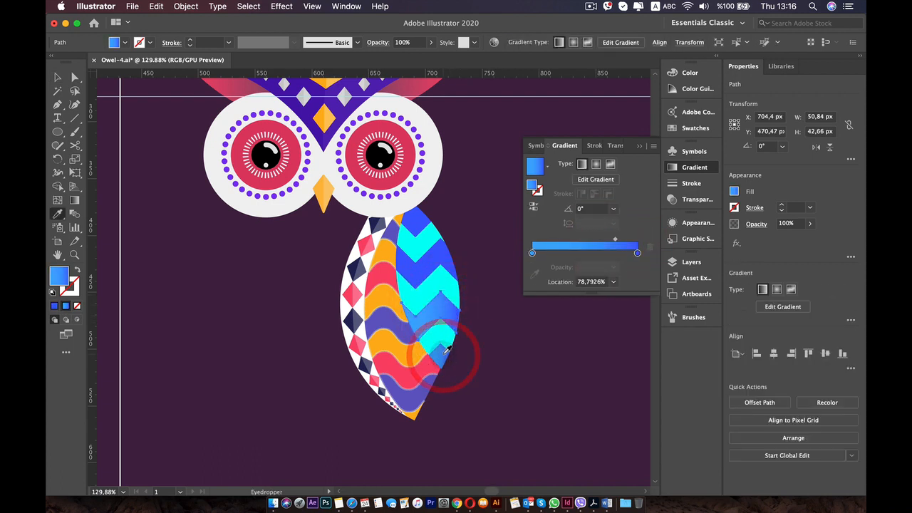
pyautogui.press('v')
pyautogui.click(442, 280)
pyautogui.click(442, 256)
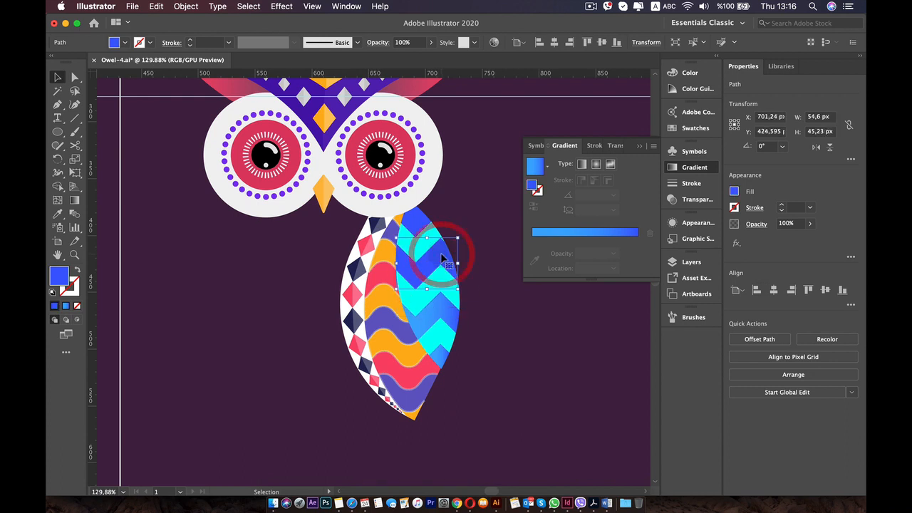
pyautogui.press('i')
pyautogui.click(443, 346)
pyautogui.click(444, 309)
pyautogui.press('b')
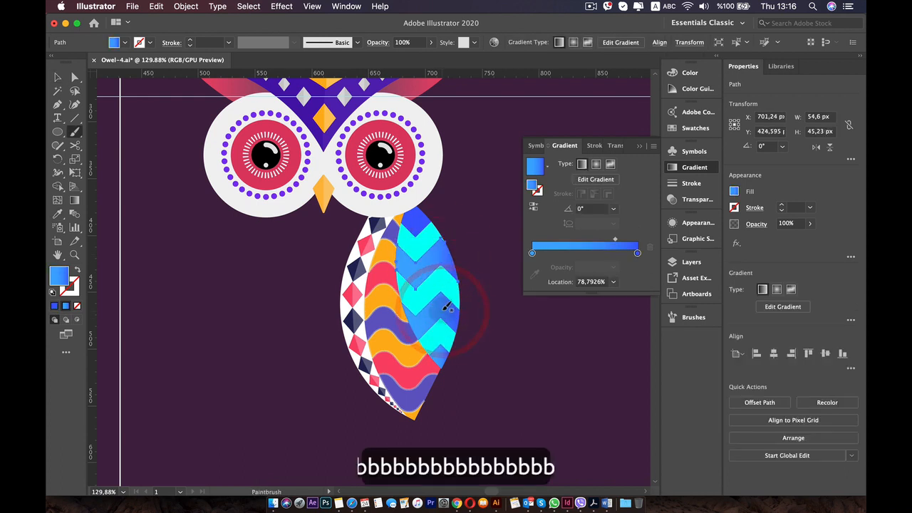
pyautogui.press('c')
pyautogui.click(417, 220)
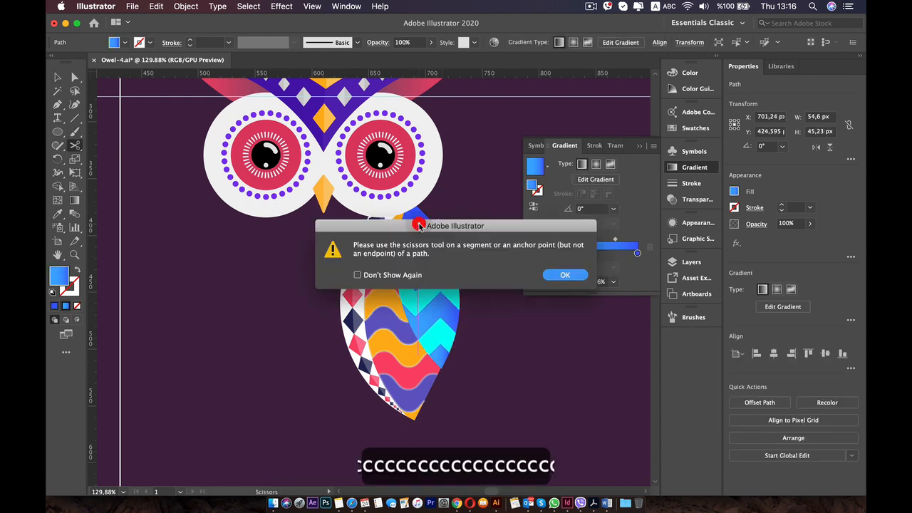
pyautogui.click(557, 276)
# Copy the blue gradient onto the topmost blue band with the Eyedropper, and deselect it.
pyautogui.press('v')
pyautogui.click(421, 211)
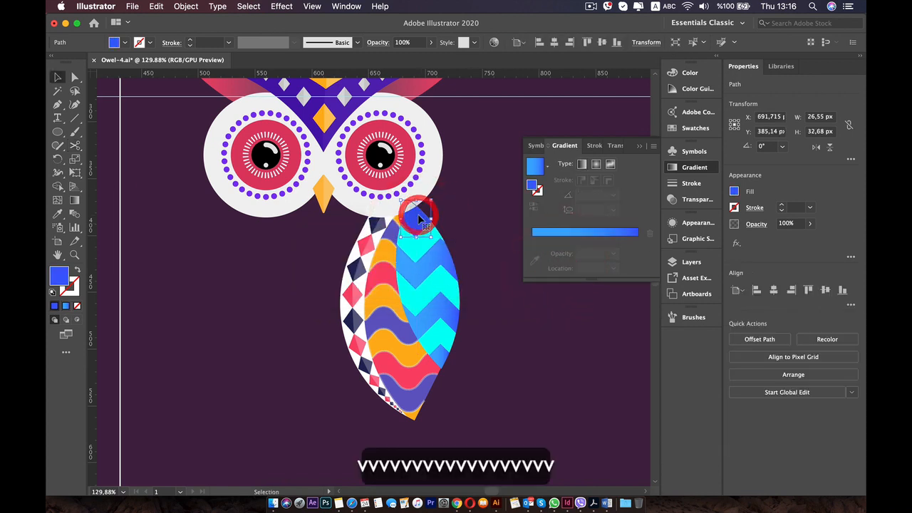
pyautogui.press('i')
pyautogui.click(427, 269)
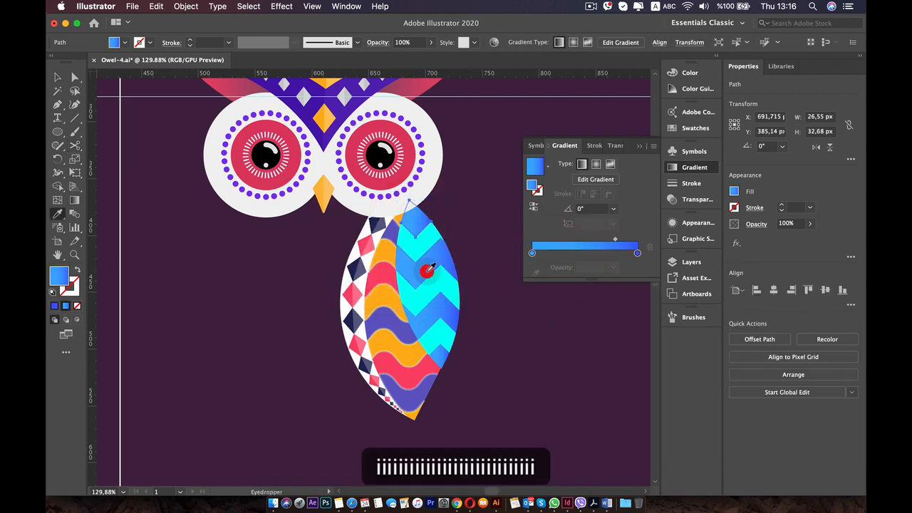
pyautogui.press('v')
pyautogui.click(489, 238)
# Apply the linear gradient to the lowest cyan band and set its end stop to cyan.
pyautogui.click(439, 339)
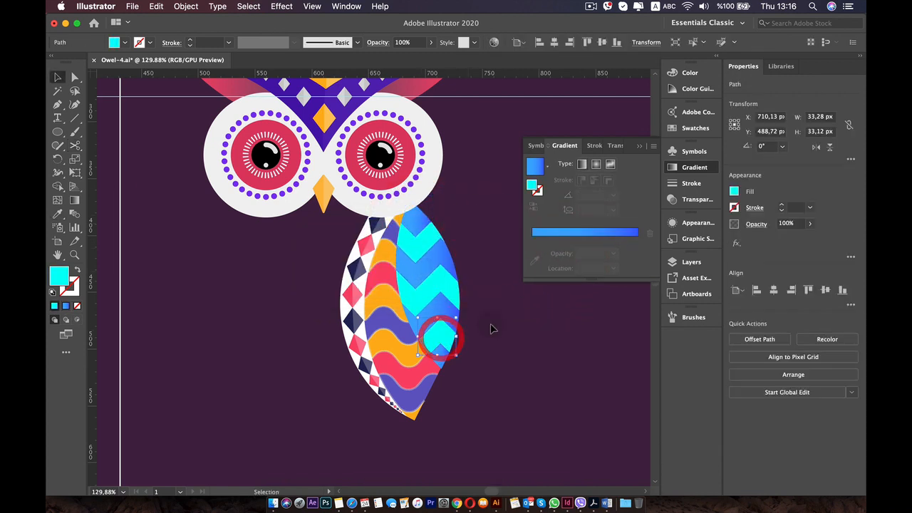
pyautogui.click(571, 236)
pyautogui.doubleClick(637, 253)
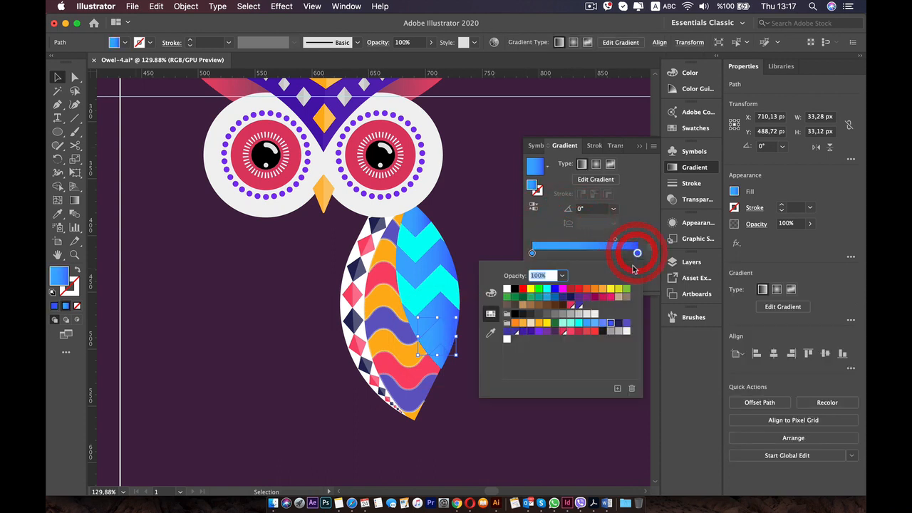
pyautogui.click(579, 324)
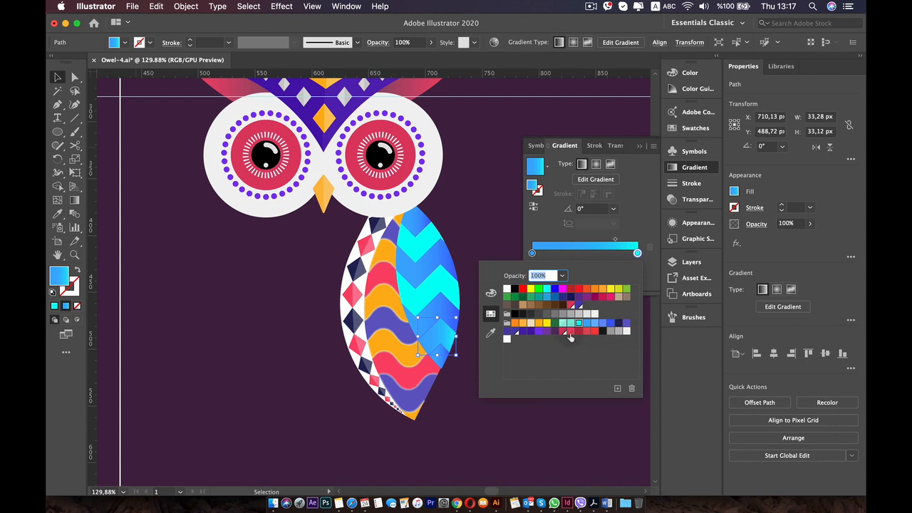
# Reverse the gradient on the wing's lowest cyan zigzag band so it runs from cyan to blue.
pyautogui.click(638, 255)
pyautogui.scroll(-5, 445, 261)
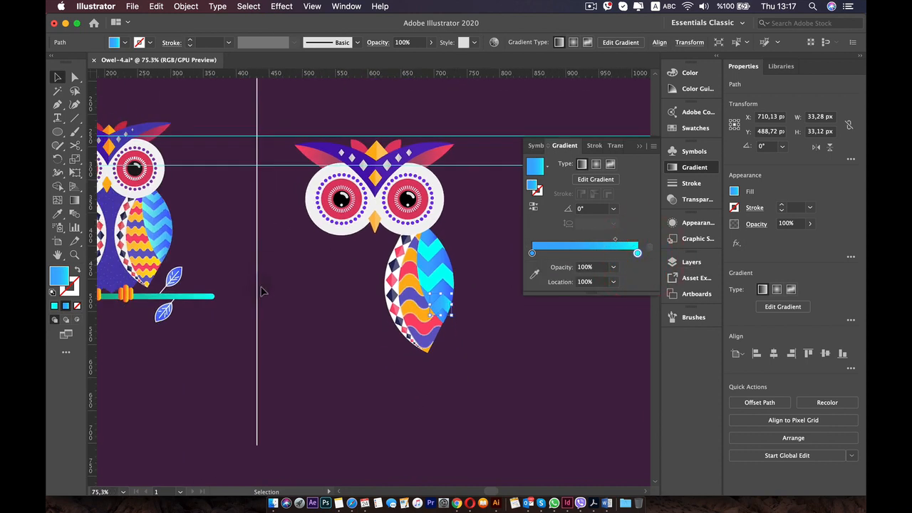
pyautogui.scroll(5, 267, 293)
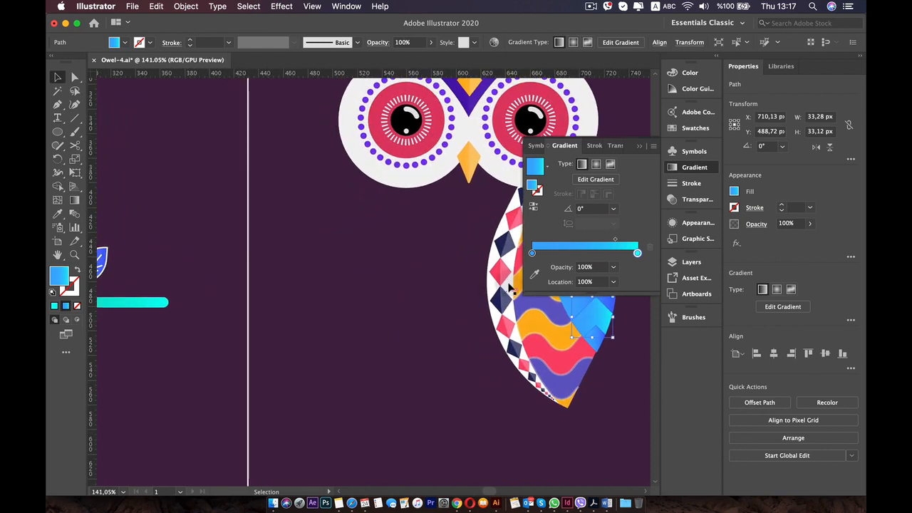
pyautogui.moveTo(310, 247); pyautogui.dragTo(188, 248)
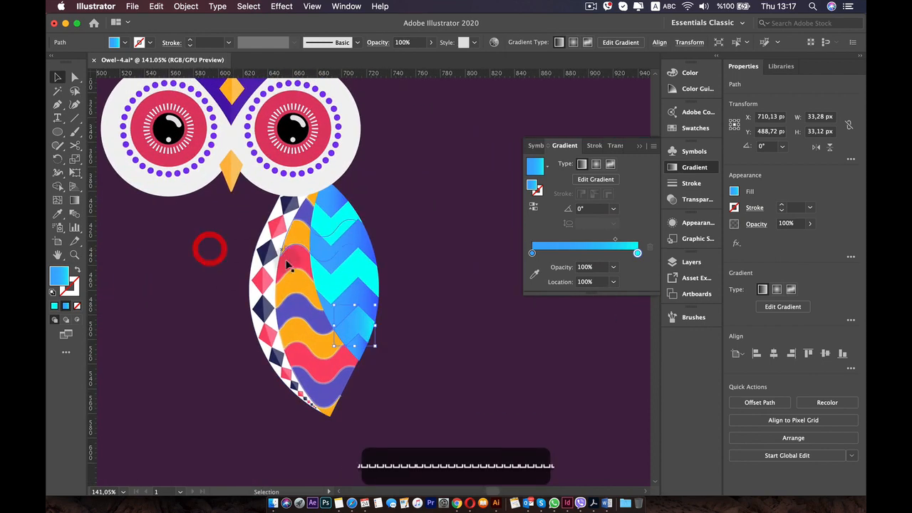
pyautogui.click(533, 207)
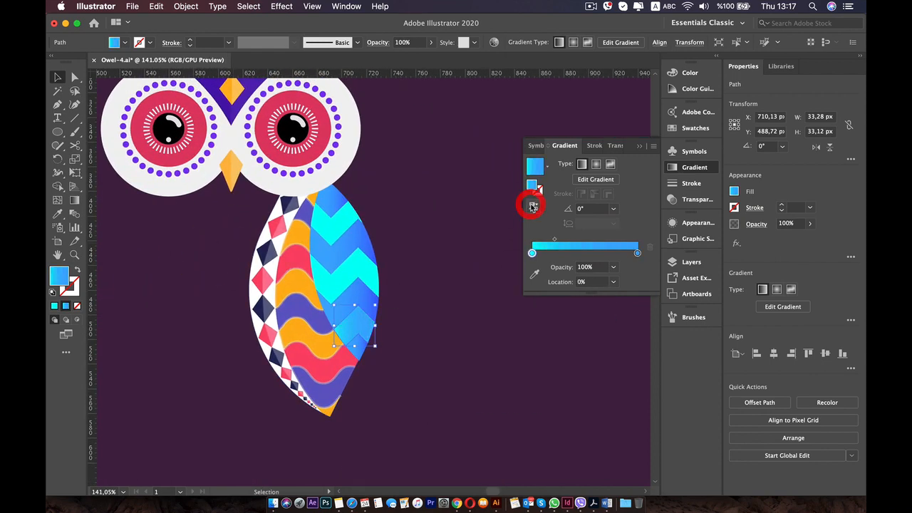
# Try a mint green swatch and a lighter blue swatch on the gradient's end stop, and restore its earlier blue.
pyautogui.doubleClick(638, 255)
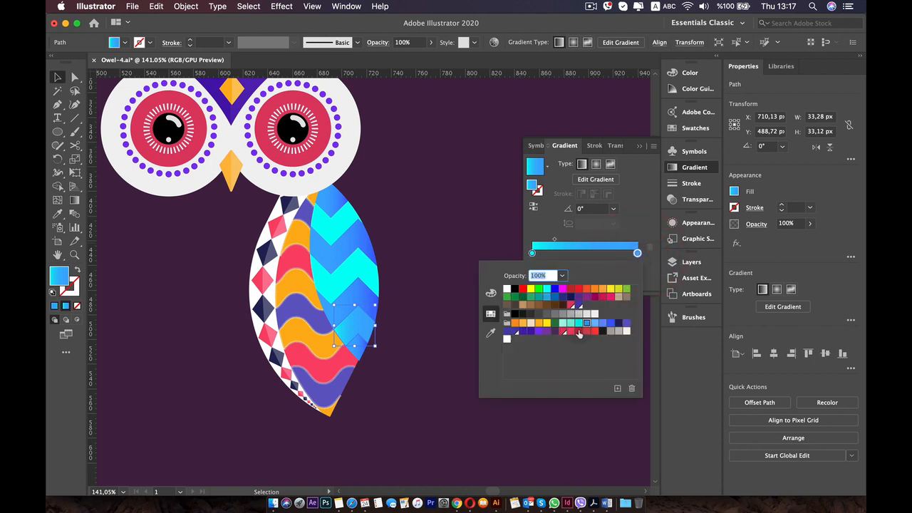
pyautogui.click(592, 325)
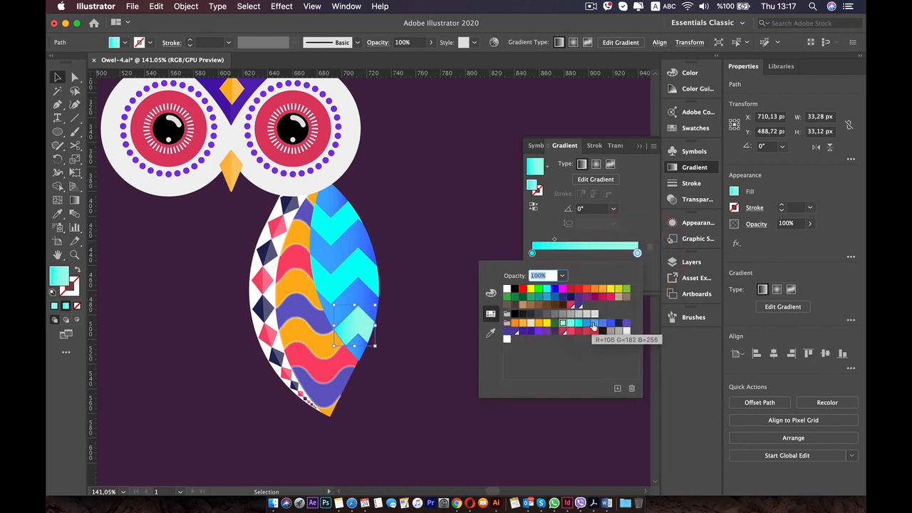
pyautogui.click(594, 325)
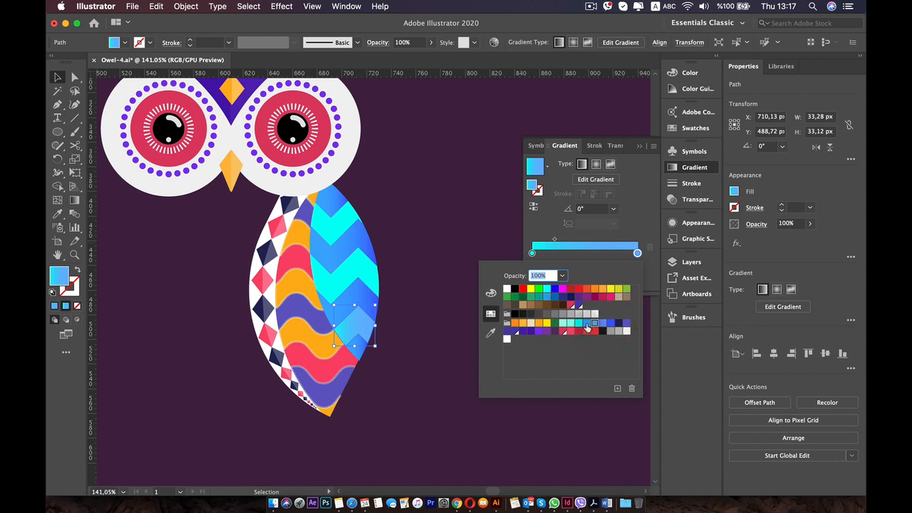
pyautogui.click(587, 324)
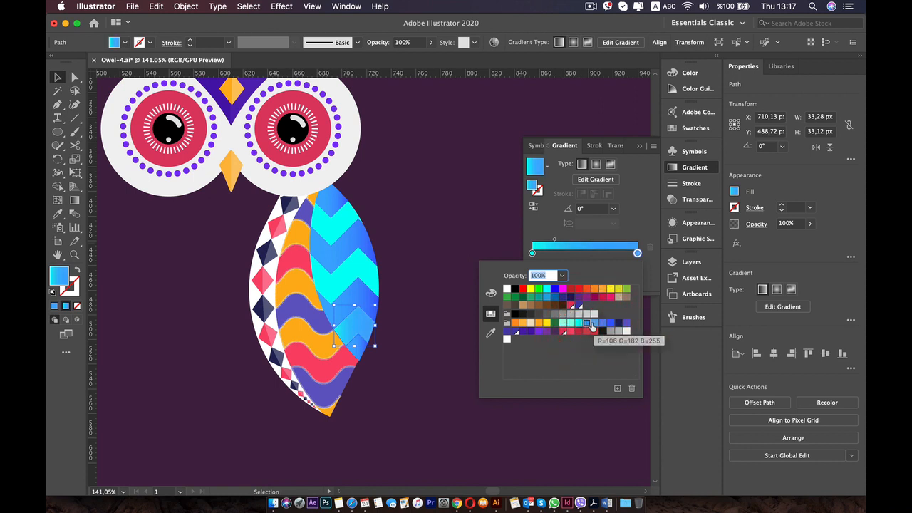
# Set the lowest cyan band's gradient end stop to light blue, RGB 63, 192, 255.
pyautogui.doubleClick(637, 253)
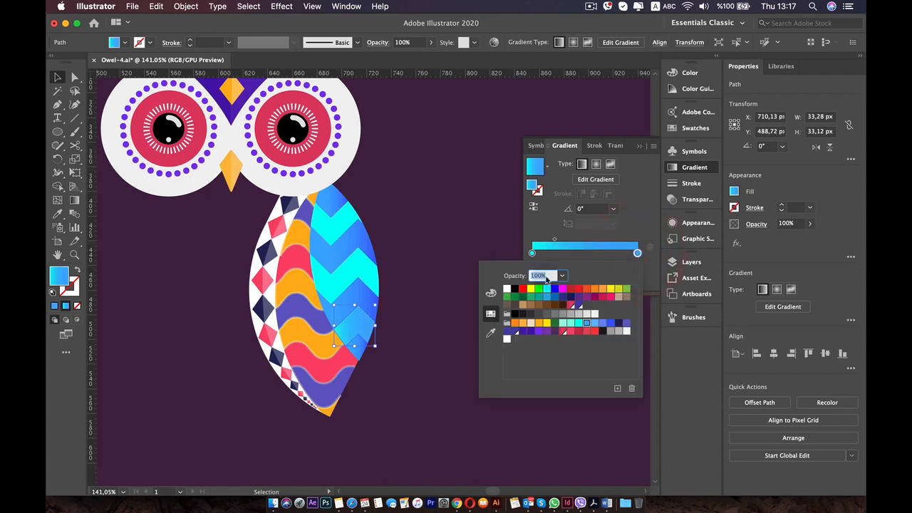
pyautogui.click(492, 292)
pyautogui.click(588, 314)
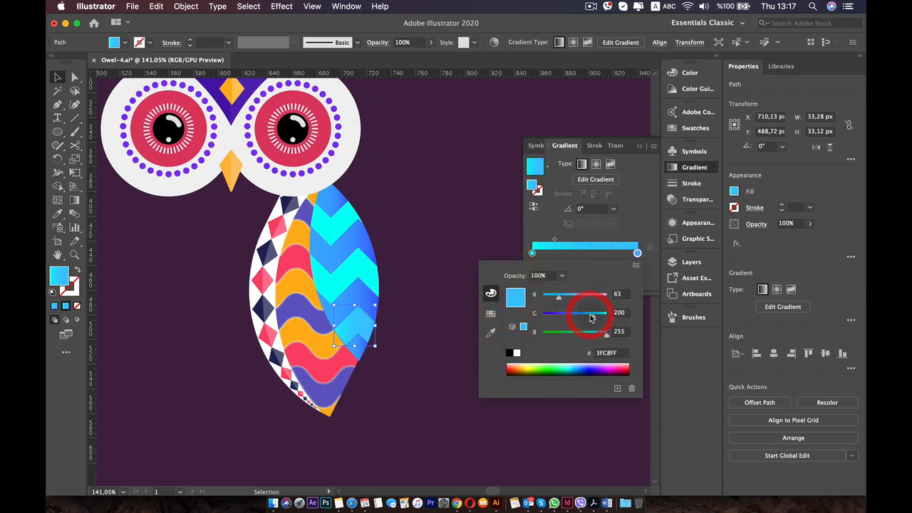
pyautogui.moveTo(587, 317)
pyautogui.mouseDown()
pyautogui.moveTo(576, 316)
pyautogui.moveTo(590, 317)
pyautogui.mouseUp()
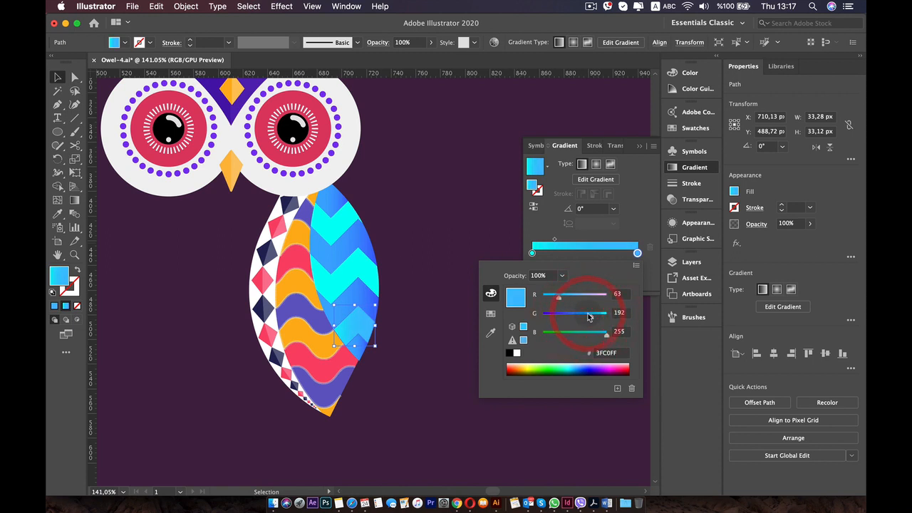
# Move the midpoint of the lowest cyan band's gradient to about 47%, and deselect the band.
pyautogui.click(584, 249)
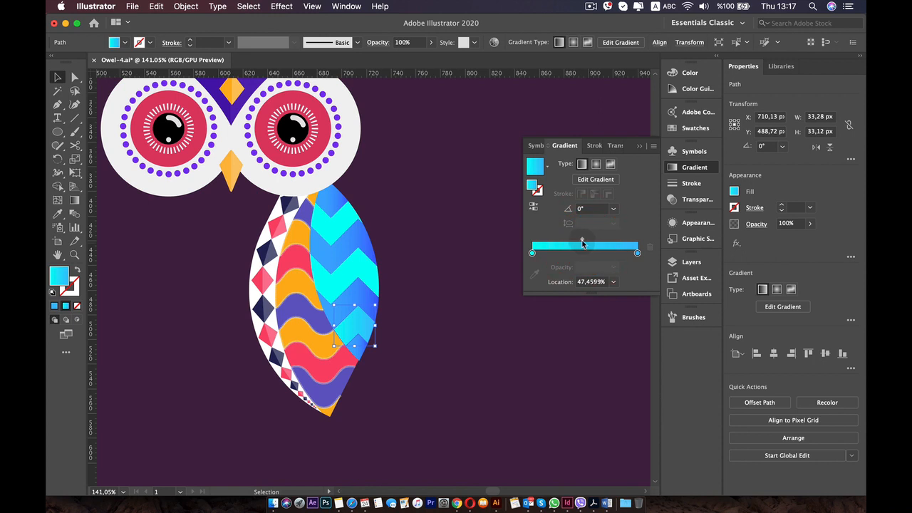
pyautogui.click(582, 243)
pyautogui.click(466, 320)
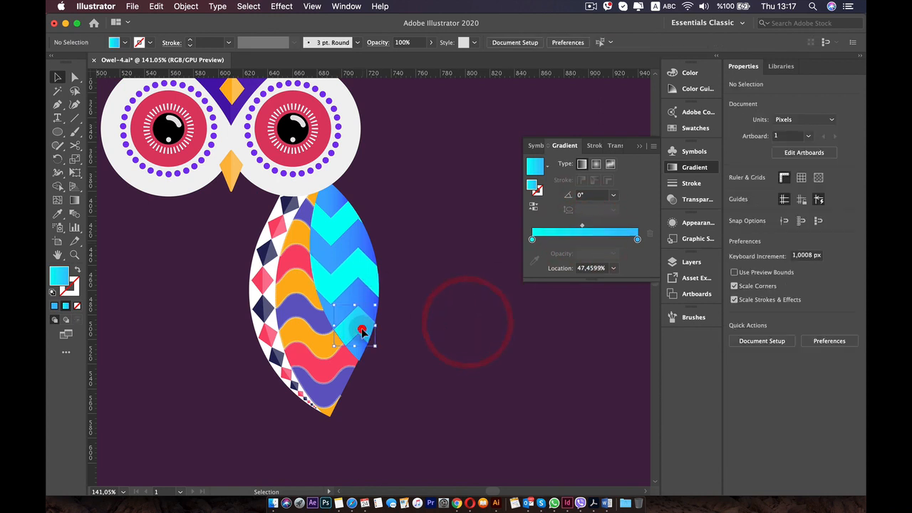
pyautogui.click(362, 331)
pyautogui.click(478, 301)
# Copy the lowest cyan band's gradient onto the two cyan zigzag bands above it with the Eyedropper, and deselect them.
pyautogui.click(359, 273)
pyautogui.press('i')
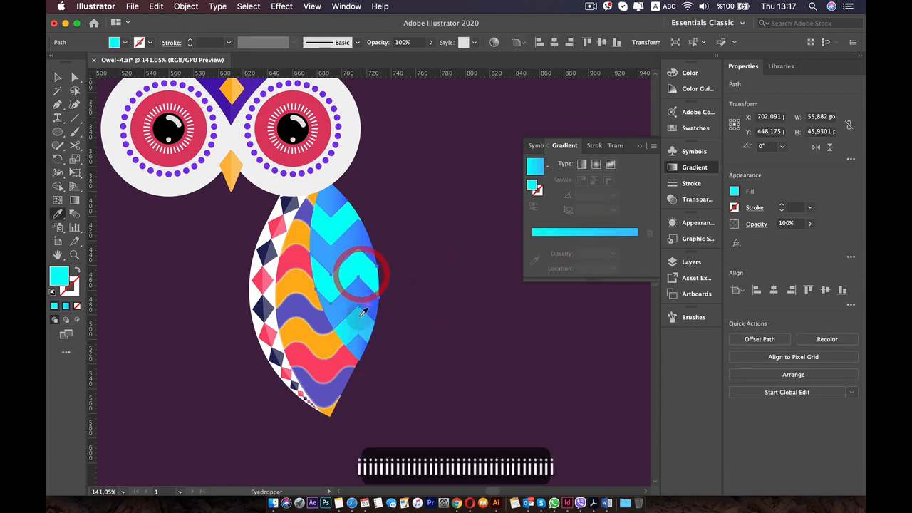
pyautogui.click(359, 321)
pyautogui.press('v')
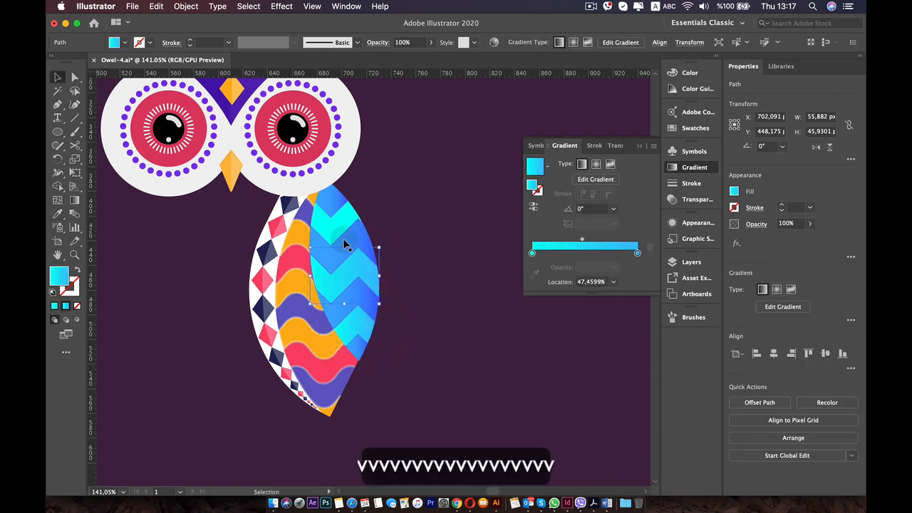
pyautogui.click(341, 228)
pyautogui.press('i')
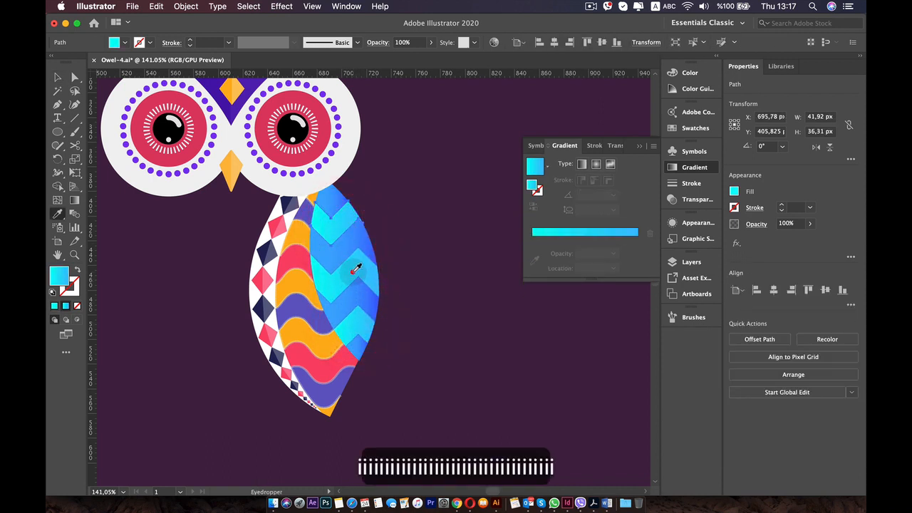
pyautogui.click(357, 266)
pyautogui.press('v')
pyautogui.click(438, 255)
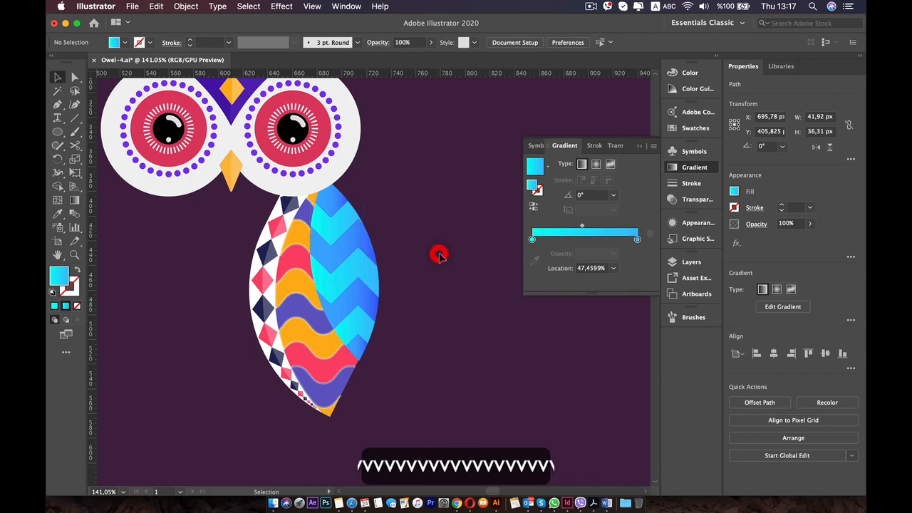
# Give the wing's four blue zigzag bands a white stroke with a weight of 0.525 pt.
pyautogui.press('super+0')
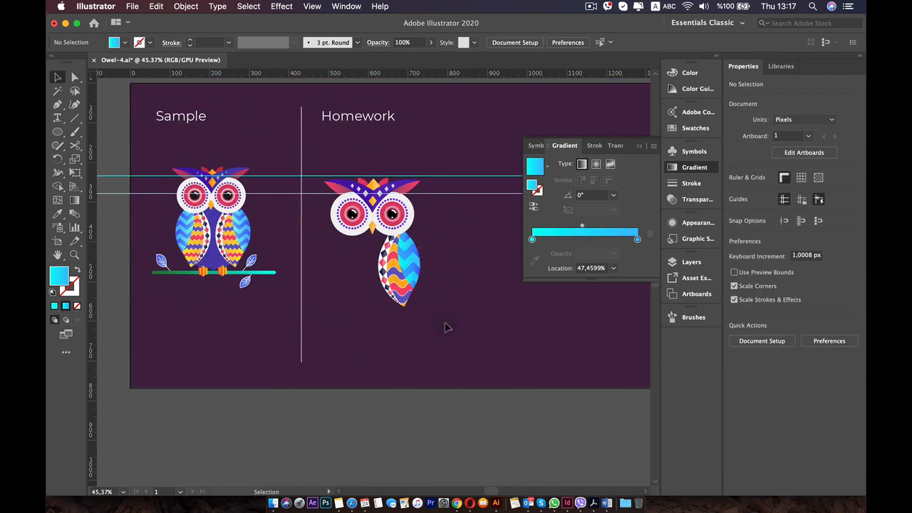
pyautogui.scroll(5, 456, 263)
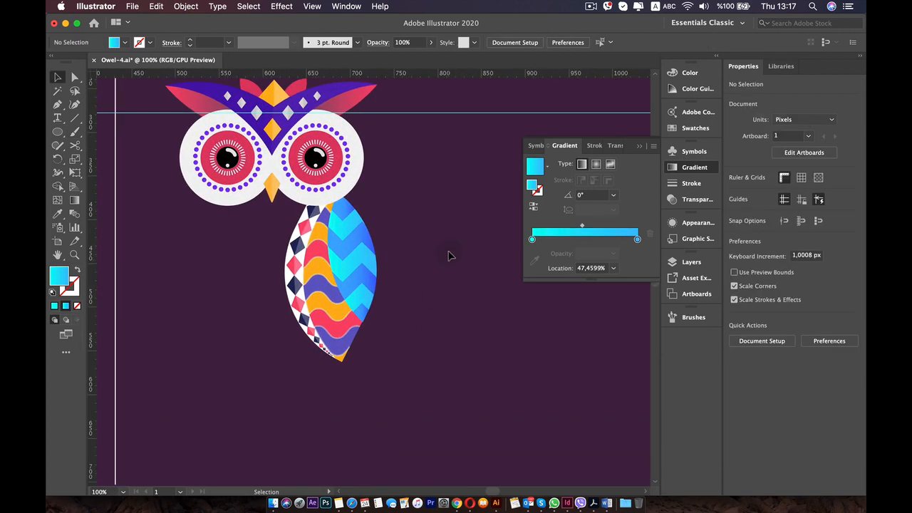
pyautogui.hscroll(-10, 436, 260)
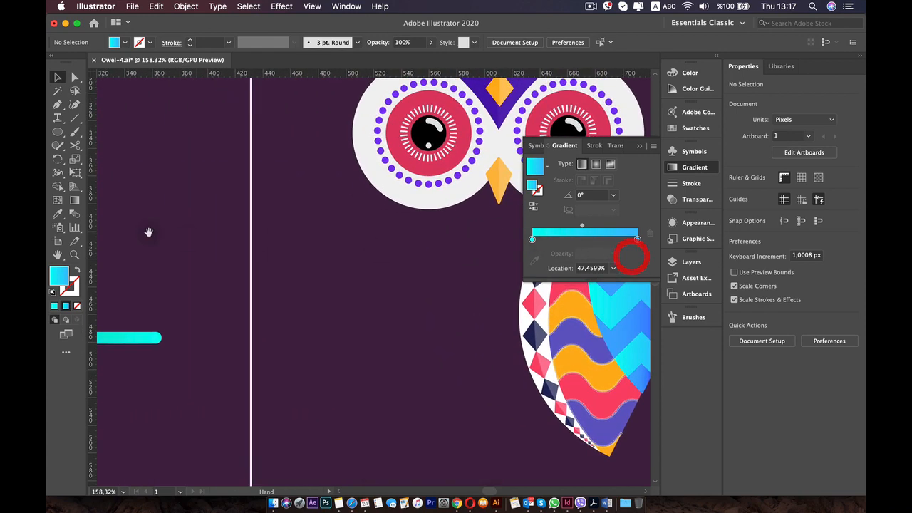
pyautogui.hscroll(10, 411, 254)
pyautogui.scroll(3, 326, 292)
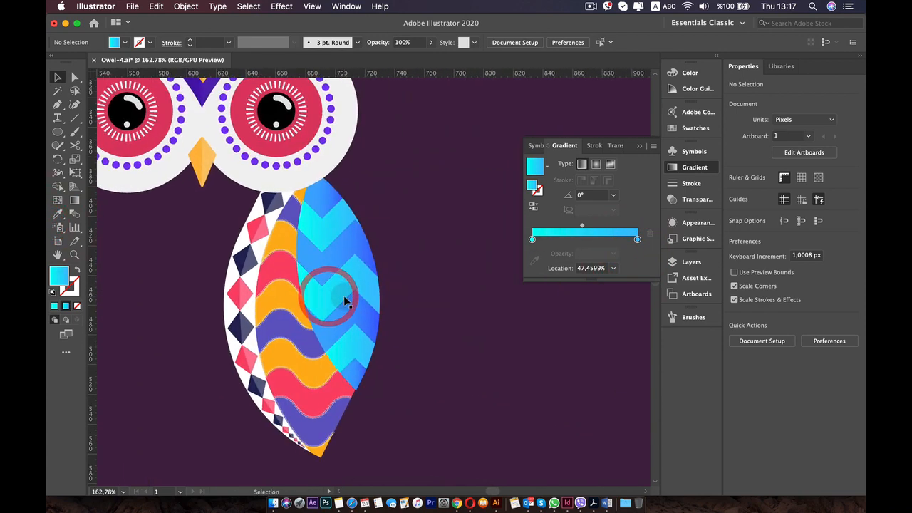
pyautogui.click(350, 324)
pyautogui.keyDown('shift'); pyautogui.click(357, 380); pyautogui.keyUp('shift')
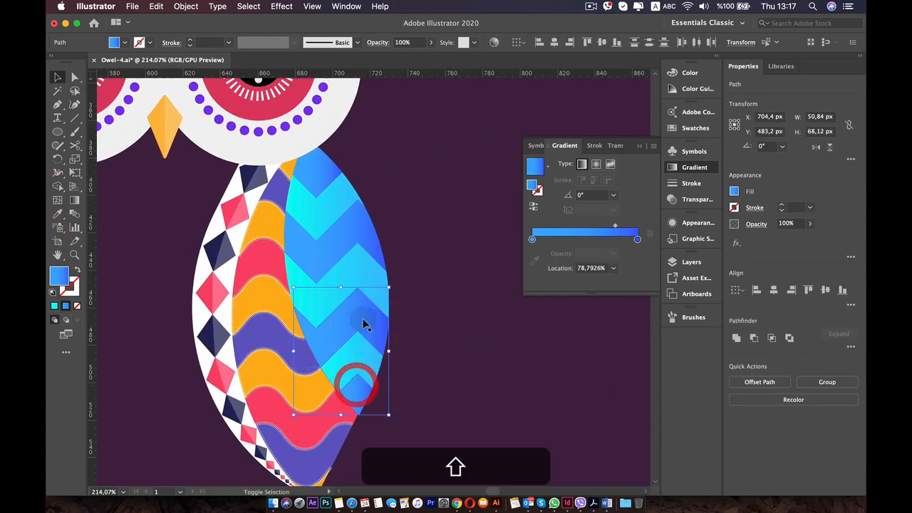
pyautogui.keyDown('shift'); pyautogui.click(358, 232); pyautogui.keyUp('shift')
pyautogui.keyDown('shift'); pyautogui.click(321, 179); pyautogui.keyUp('shift')
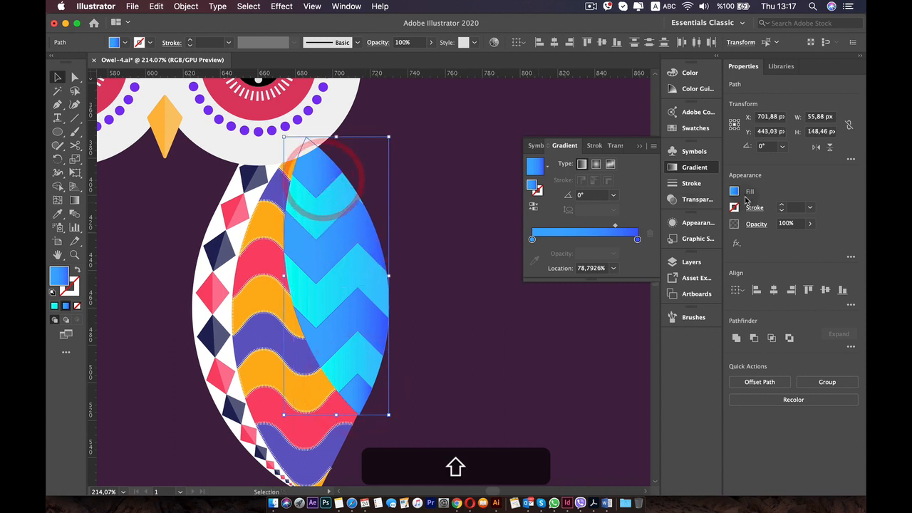
pyautogui.click(783, 206)
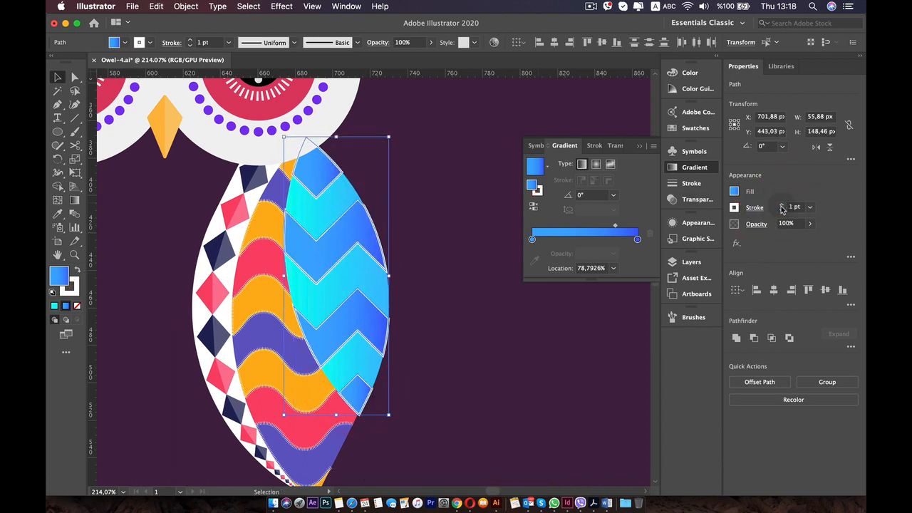
pyautogui.keyDown('super'); pyautogui.click(781, 211); pyautogui.keyUp('super')
pyautogui.keyDown('super'); pyautogui.click(781, 211); pyautogui.keyUp('super')
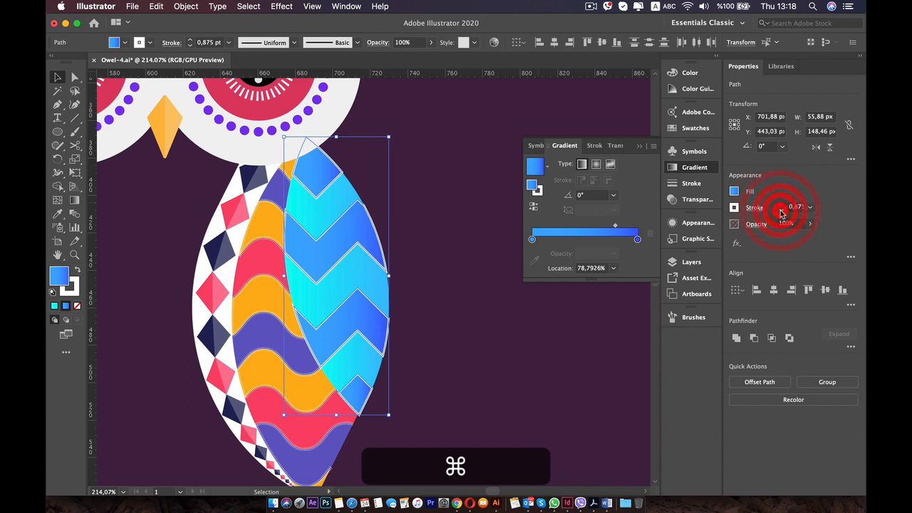
pyautogui.keyDown('super'); pyautogui.click(781, 211); pyautogui.keyUp('super')
pyautogui.keyDown('super'); pyautogui.click(781, 211); pyautogui.keyUp('super')
pyautogui.keyDown('super'); pyautogui.click(781, 211); pyautogui.keyUp('super')
pyautogui.keyDown('super'); pyautogui.click(781, 211); pyautogui.keyUp('super')
pyautogui.keyDown('super'); pyautogui.click(781, 210); pyautogui.keyUp('super')
pyautogui.keyDown('super'); pyautogui.click(781, 211); pyautogui.keyUp('super')
pyautogui.keyDown('super'); pyautogui.click(781, 211); pyautogui.keyUp('super')
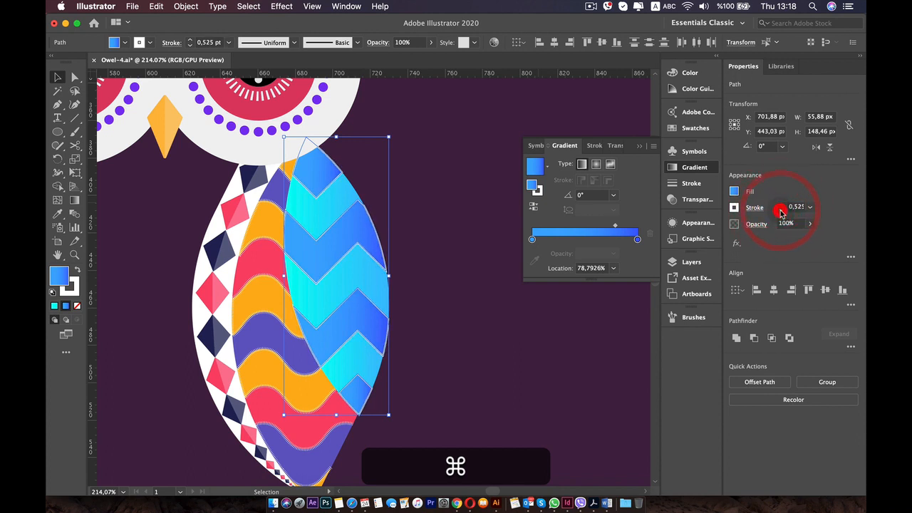
# Make the blue bands' white stroke a dashed line with a dash length of 25 pt.
pyautogui.click(755, 208)
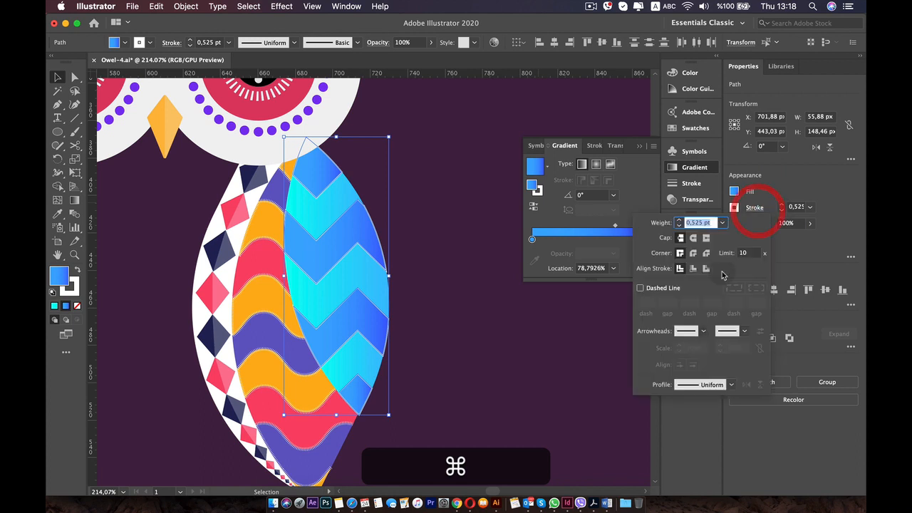
pyautogui.click(640, 288)
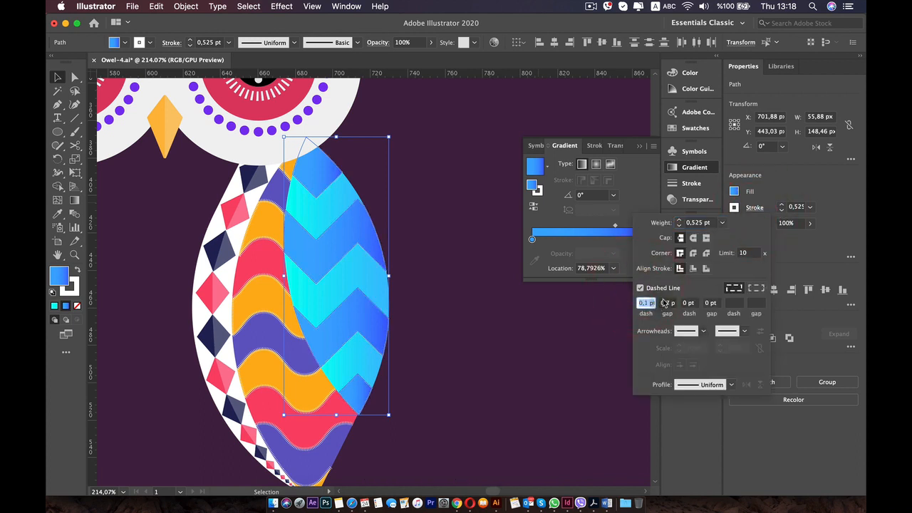
pyautogui.press('Up')
pyautogui.press('Up')
pyautogui.press('Up')
pyautogui.press('Up')
pyautogui.press('Up')
pyautogui.press('Up')
pyautogui.press('Up')
pyautogui.press('Up')
pyautogui.press('Up')
pyautogui.press('Up')
pyautogui.press('Up')
pyautogui.press('Up')
pyautogui.press('Up')
pyautogui.press('Up')
pyautogui.press('Up')
pyautogui.press('Up')
pyautogui.press('Up')
pyautogui.press('Up')
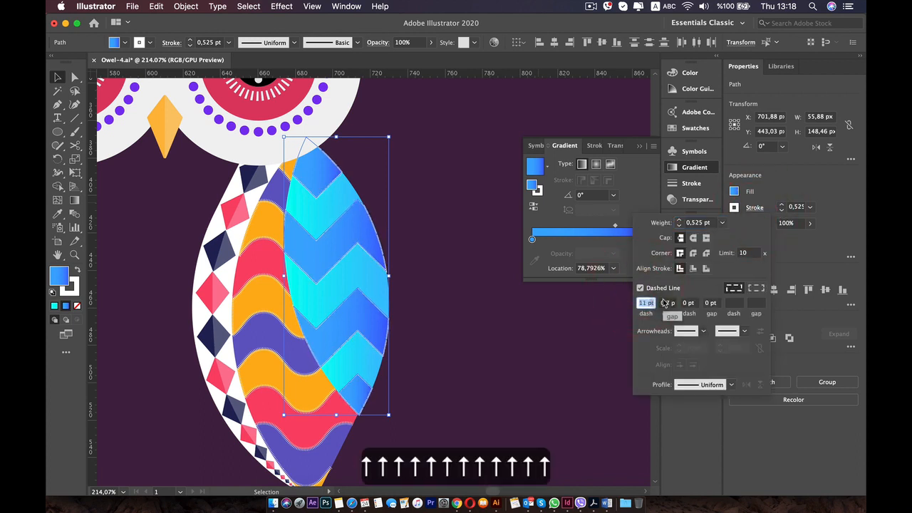
pyautogui.press('Up')
pyautogui.press('Up')
pyautogui.press('Up')
pyautogui.press('Up')
pyautogui.press('Up')
pyautogui.press('Up')
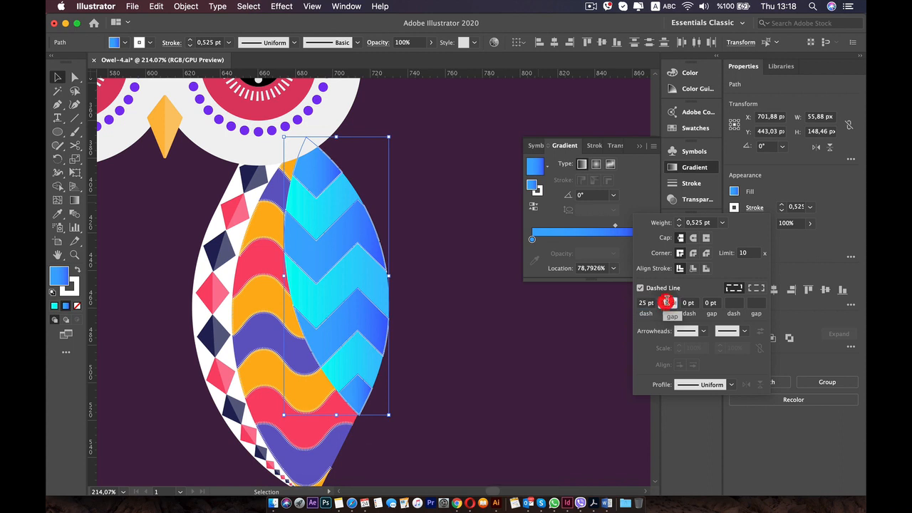
# Widen the gap between the blue bands' stroke dashes to over 30 pt, and deselect the bands.
pyautogui.press('Up')
pyautogui.press('Up')
pyautogui.press('Up')
pyautogui.press('Up')
pyautogui.press('Up')
pyautogui.press('Up')
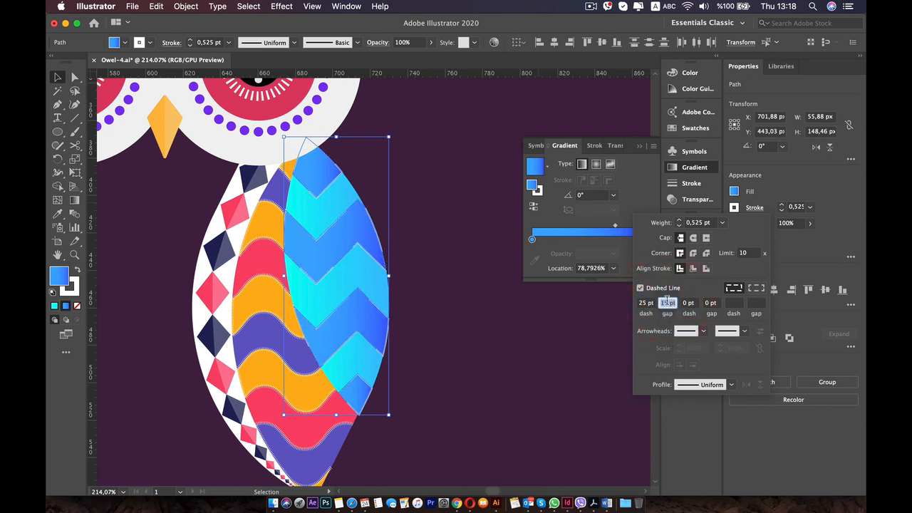
pyautogui.press('Up')
pyautogui.press('Up')
pyautogui.press('Up')
pyautogui.press('Up')
pyautogui.press('Up')
pyautogui.press('Up')
pyautogui.press('Up')
pyautogui.press('Up')
pyautogui.press('Up')
pyautogui.press('Up')
pyautogui.press('Up')
pyautogui.press('Up')
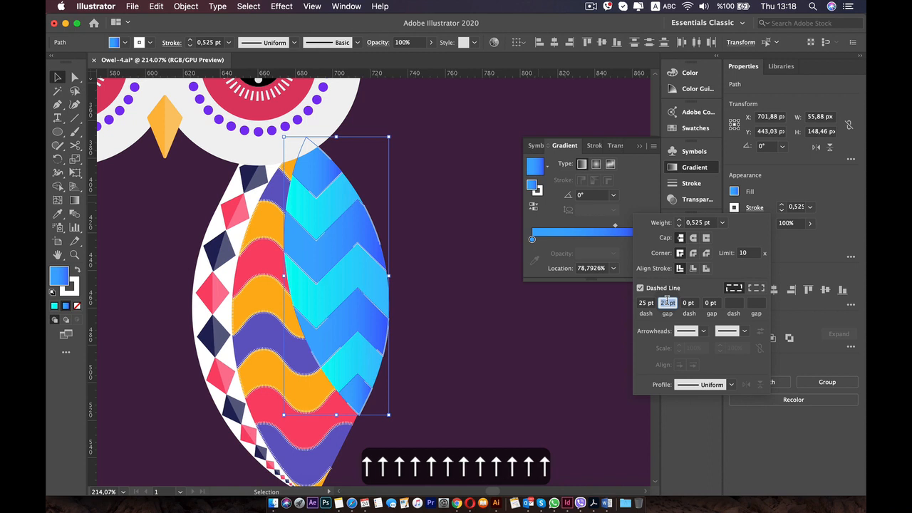
pyautogui.press('Up')
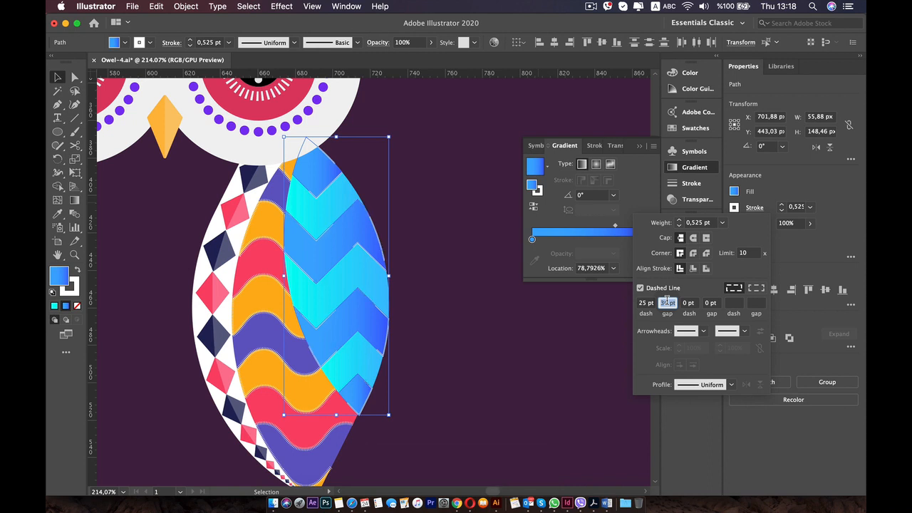
pyautogui.press('Up')
pyautogui.press('Up')
pyautogui.press('Up')
pyautogui.press('Down')
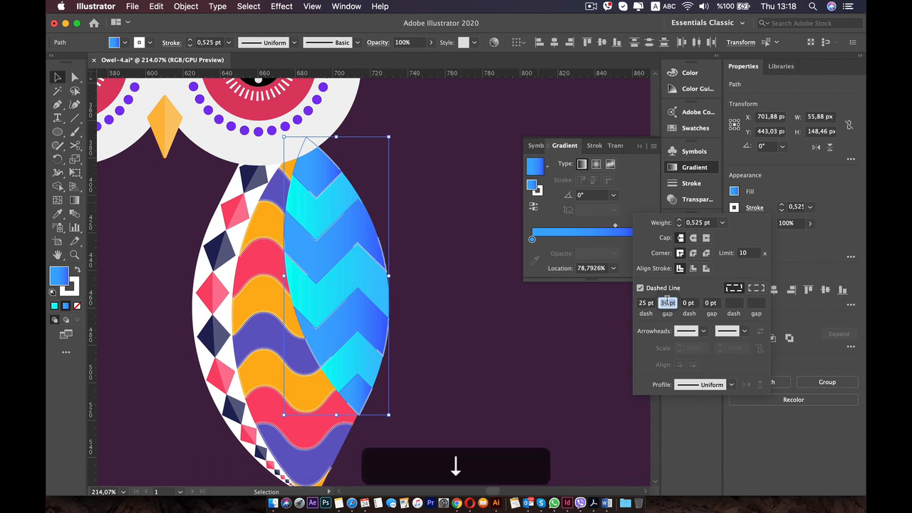
pyautogui.click(564, 375)
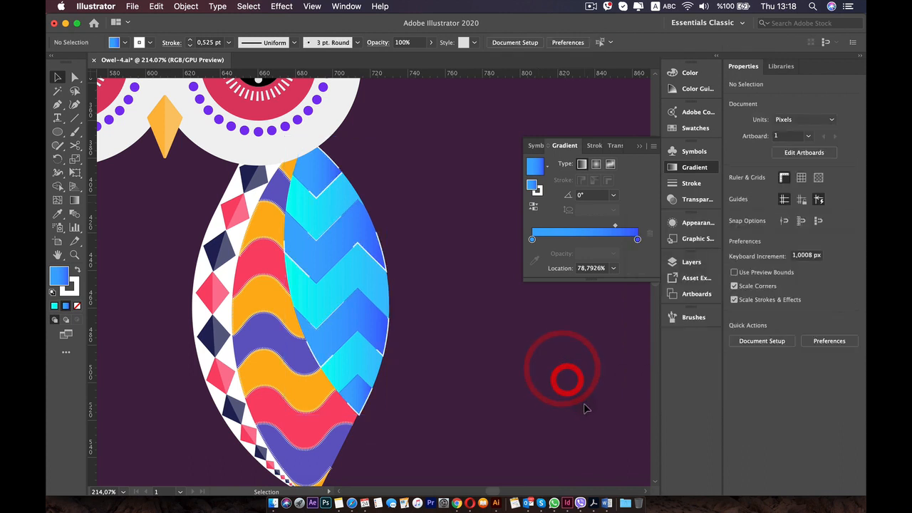
# Select the wing's four blue zigzag bands and apply the white-to-black gradient swatch to their stroke.
pyautogui.scroll(-5, 584, 409)
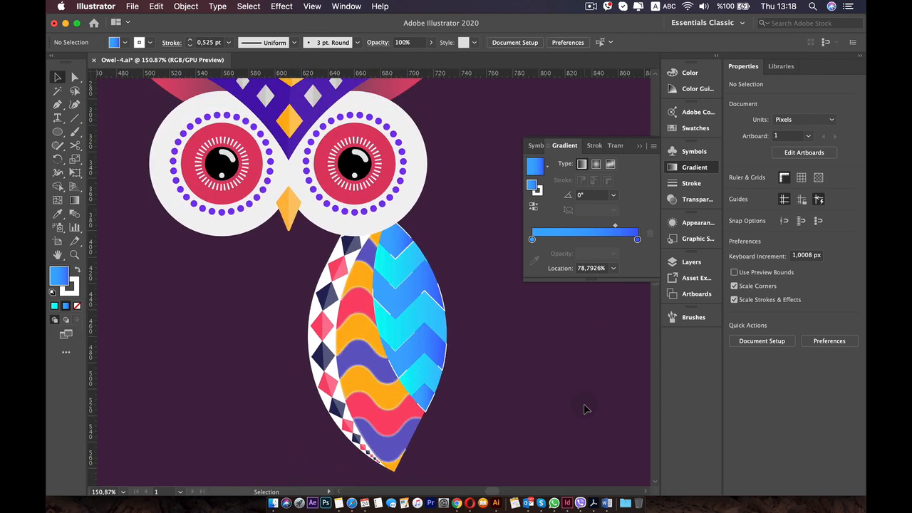
pyautogui.scroll(4, 583, 409)
pyautogui.scroll(-1, 601, 381)
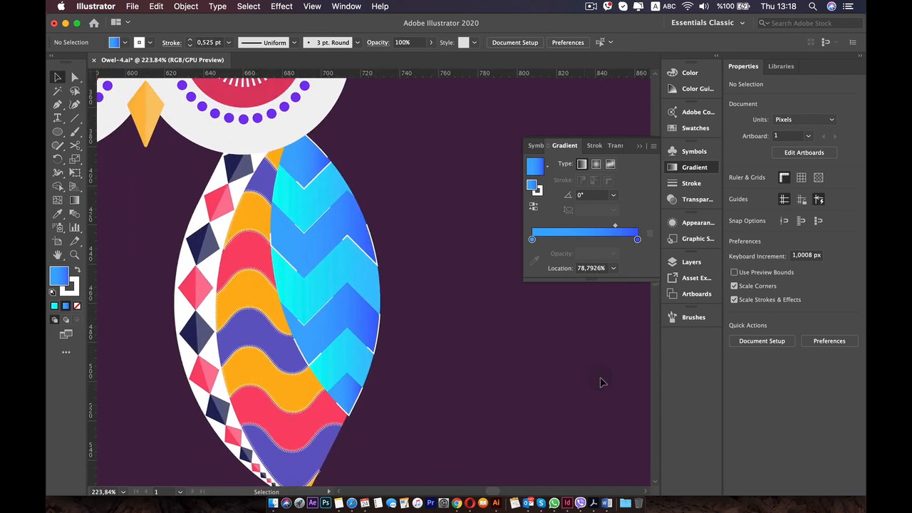
pyautogui.keyDown('shift'); pyautogui.click(348, 380); pyautogui.keyUp('shift')
pyautogui.keyDown('shift'); pyautogui.click(350, 309); pyautogui.keyUp('shift')
pyautogui.keyDown('shift'); pyautogui.click(350, 224); pyautogui.keyUp('shift')
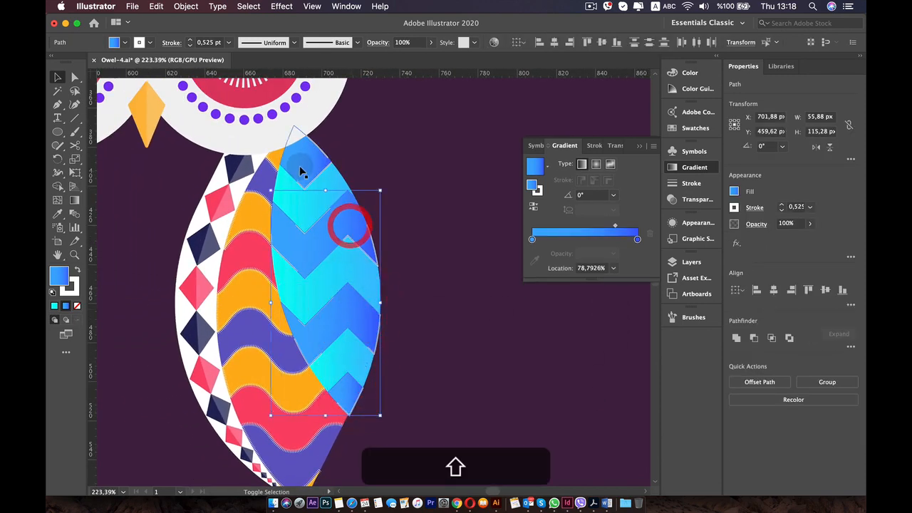
pyautogui.keyDown('shift'); pyautogui.click(299, 165); pyautogui.keyUp('shift')
pyautogui.click(733, 208)
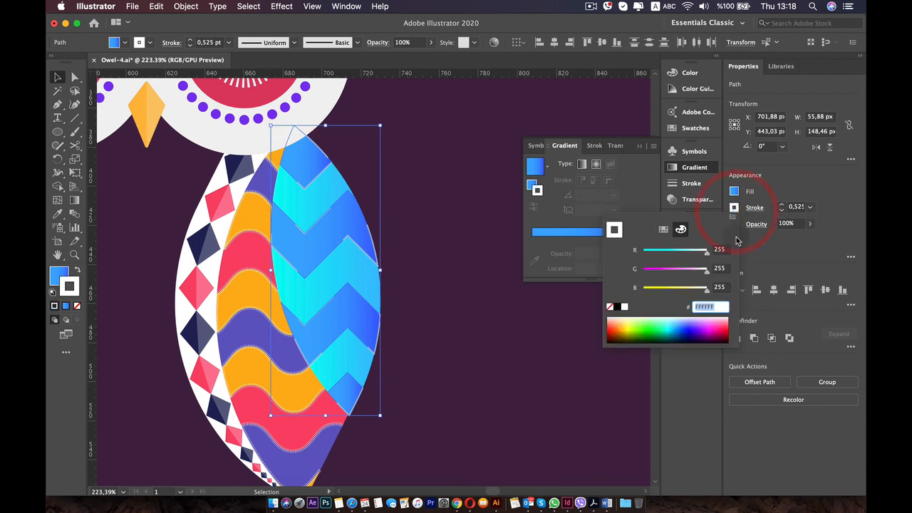
pyautogui.click(663, 229)
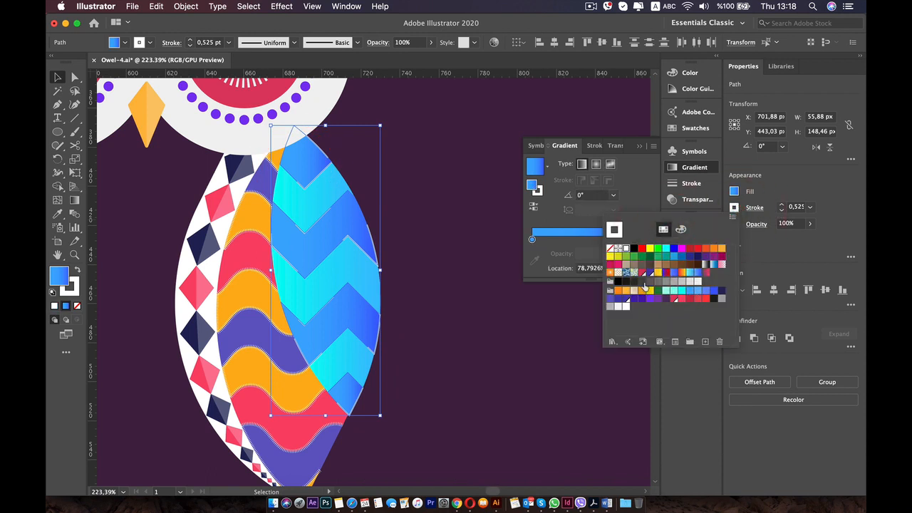
pyautogui.click(704, 265)
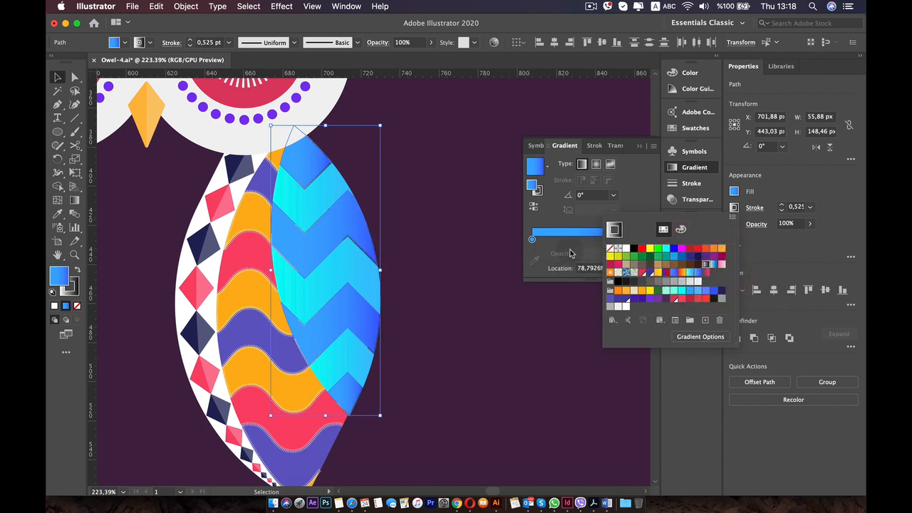
# Recolor the stroke gradient of the blue bands, with a cyan end stop and a blue start stop.
pyautogui.click(694, 169)
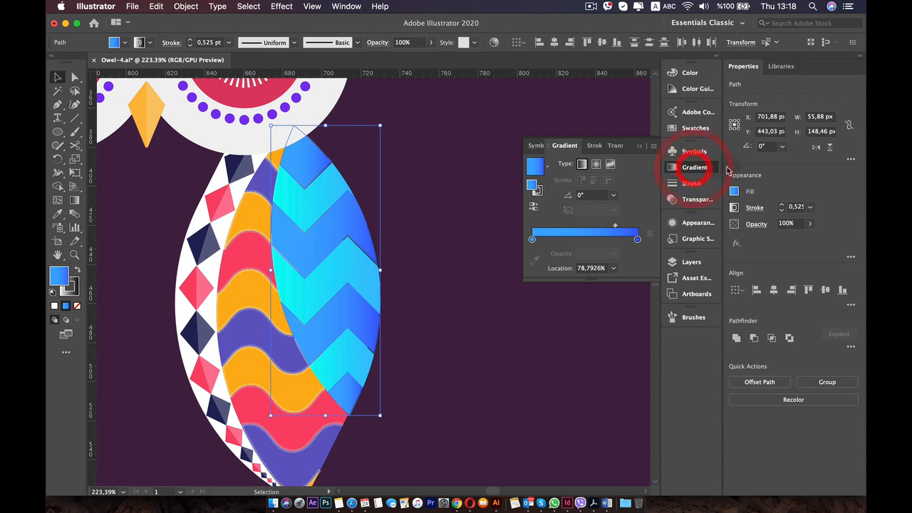
pyautogui.click(537, 191)
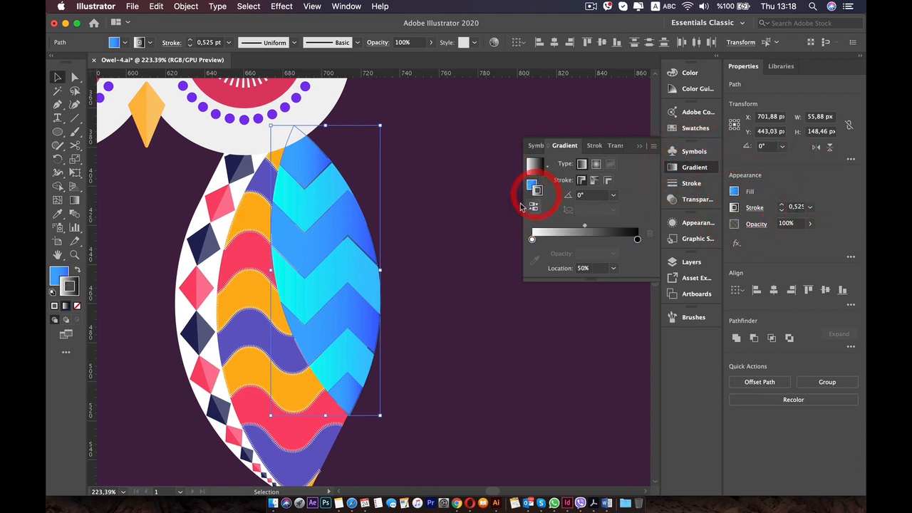
pyautogui.doubleClick(637, 239)
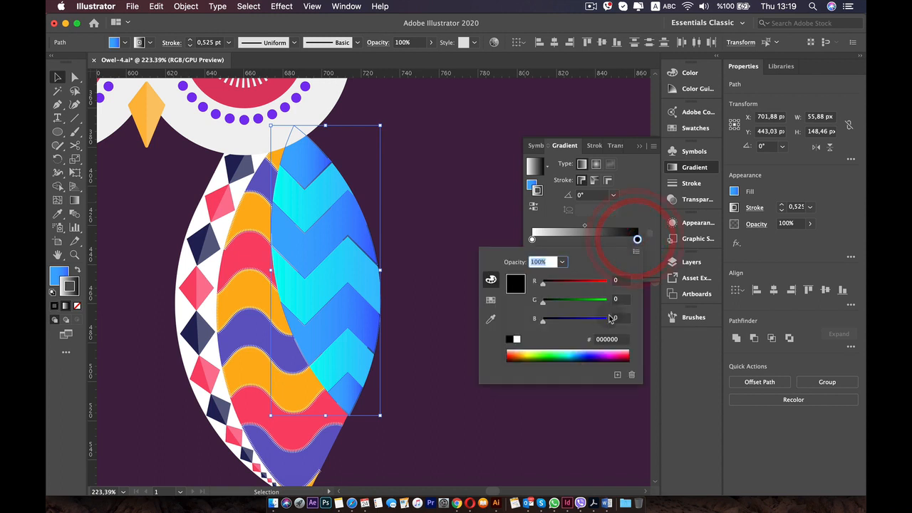
pyautogui.click(491, 302)
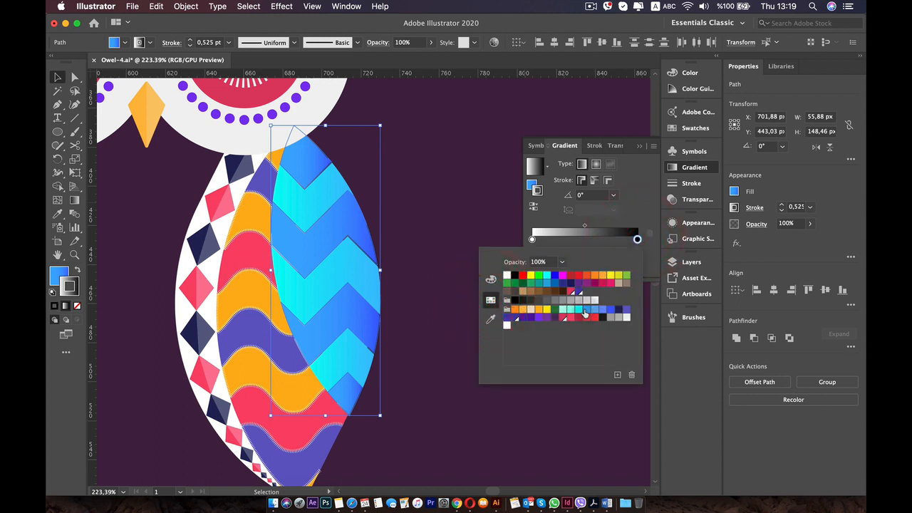
pyautogui.click(580, 312)
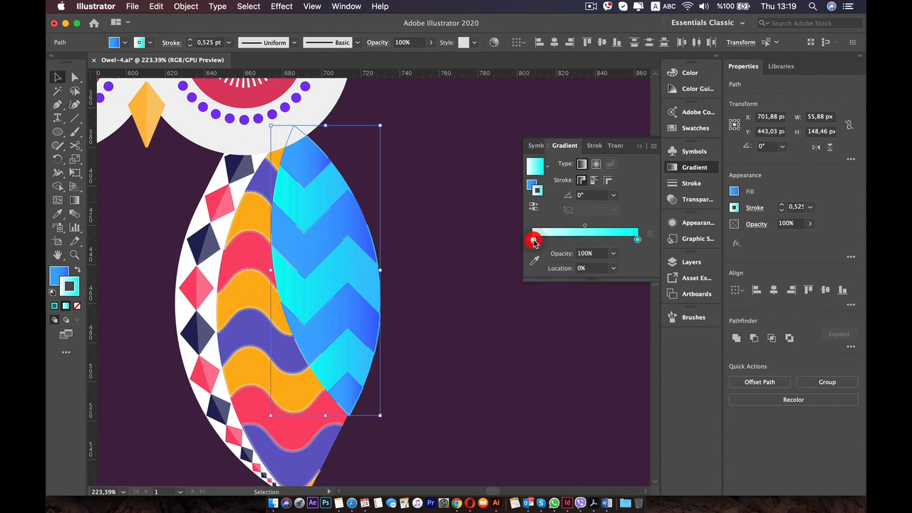
pyautogui.doubleClick(533, 240)
pyautogui.click(611, 311)
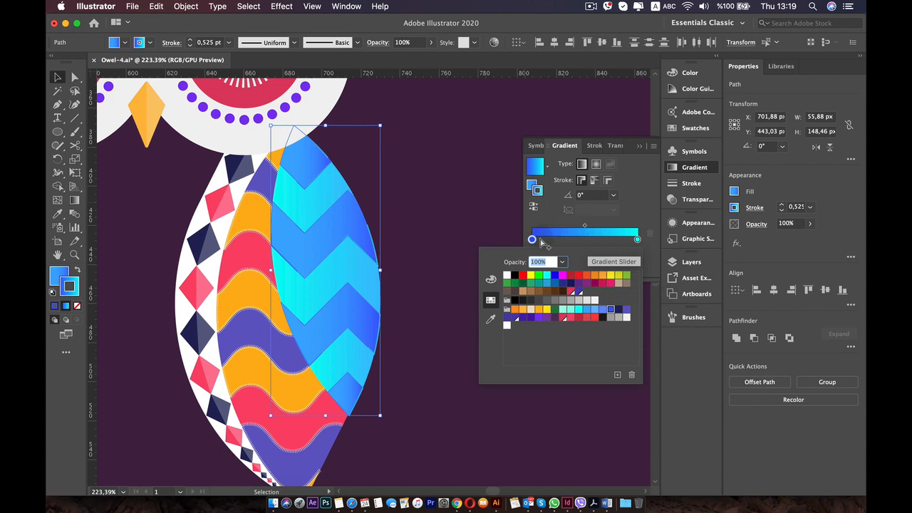
# Lighten the stroke gradient's start stop to 3FCEFF by setting its green value to 206, and deselect the bands.
pyautogui.doubleClick(532, 239)
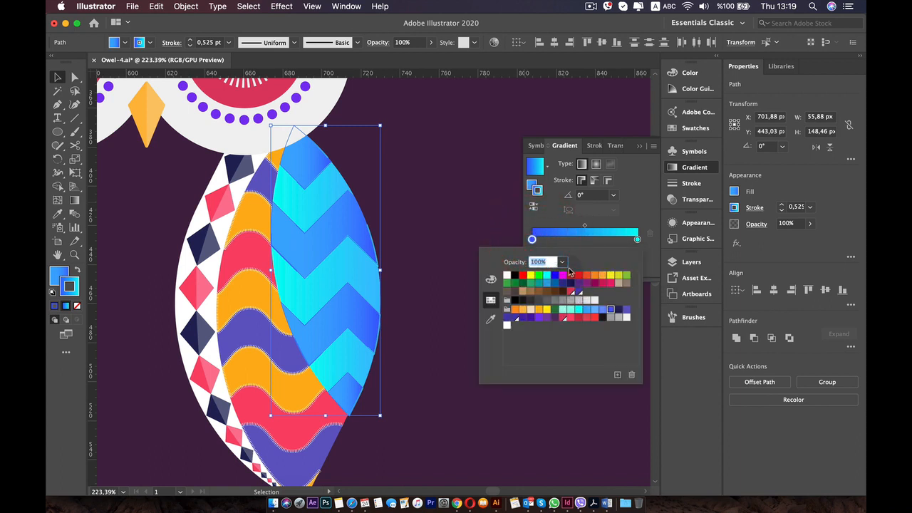
pyautogui.click(490, 280)
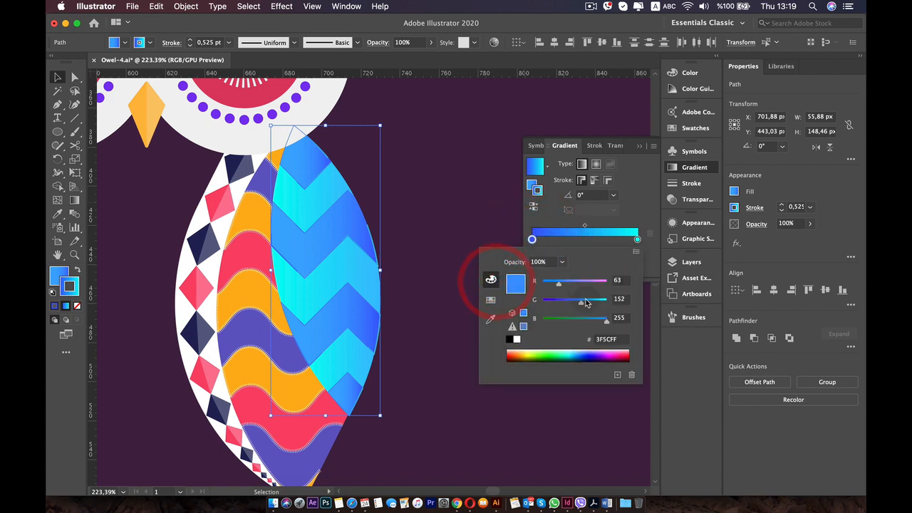
pyautogui.click(589, 299)
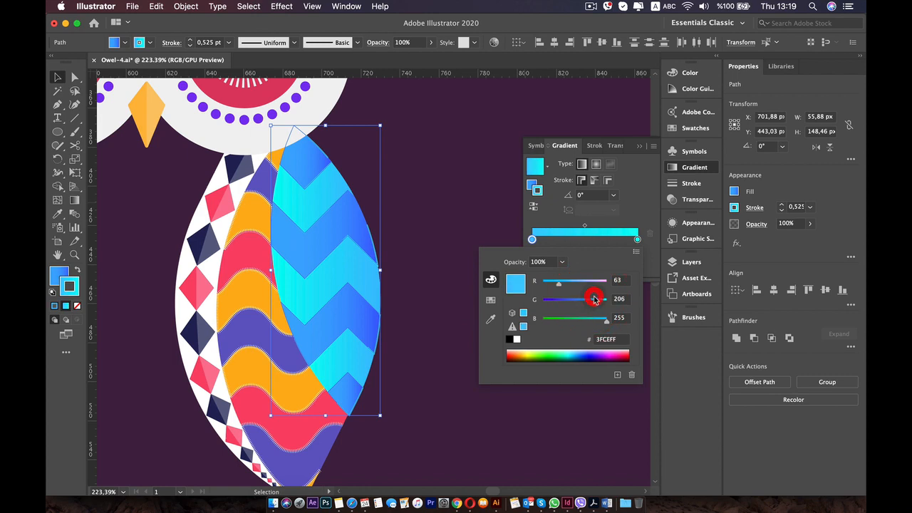
pyautogui.click(449, 217)
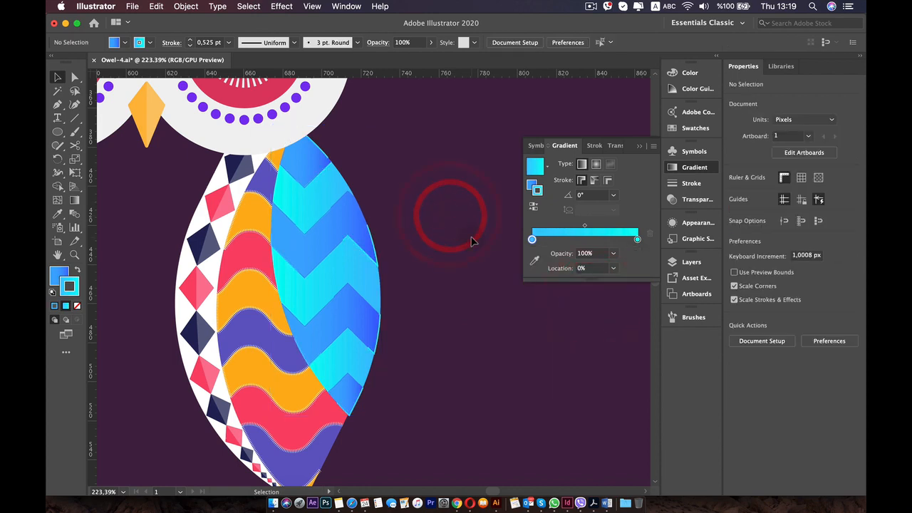
# Select all the shapes of the finished wing, group them into one object and deselect it.
pyautogui.scroll(-5, 488, 313)
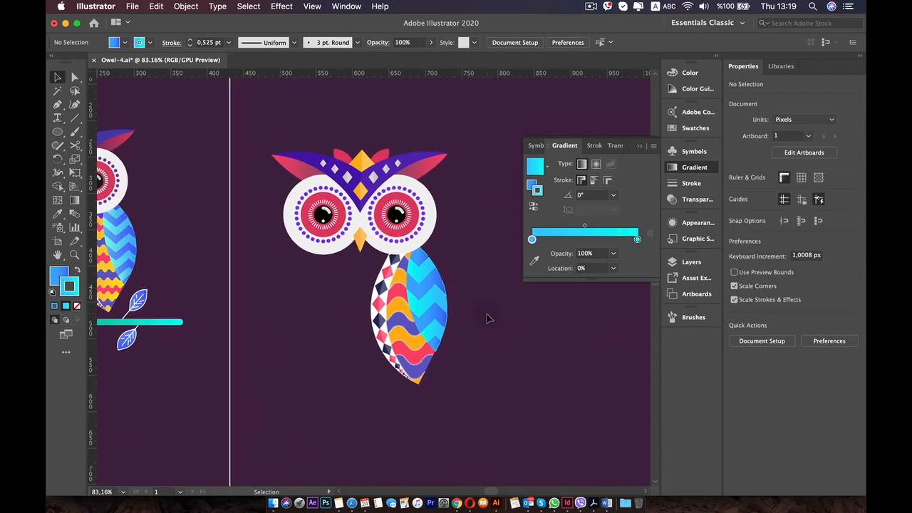
pyautogui.scroll(4, 488, 316)
pyautogui.scroll(-2, 488, 317)
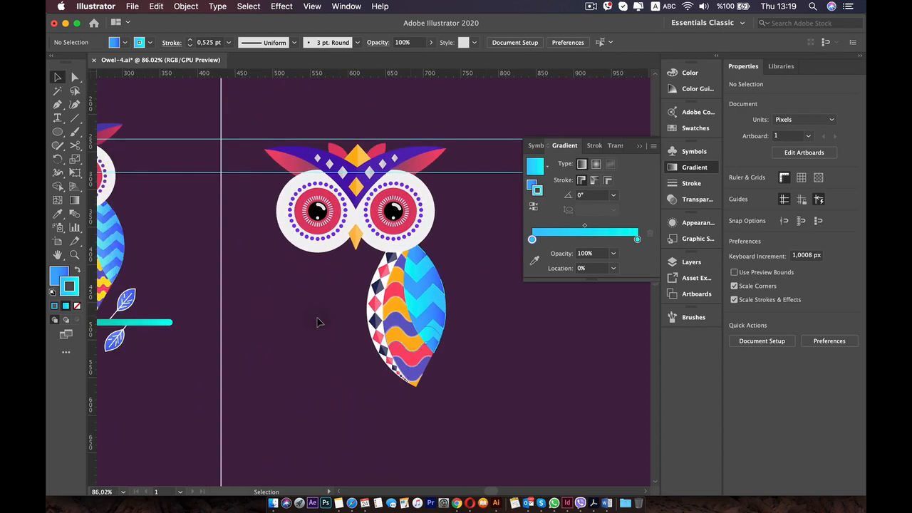
pyautogui.moveTo(477, 383); pyautogui.dragTo(477, 384)
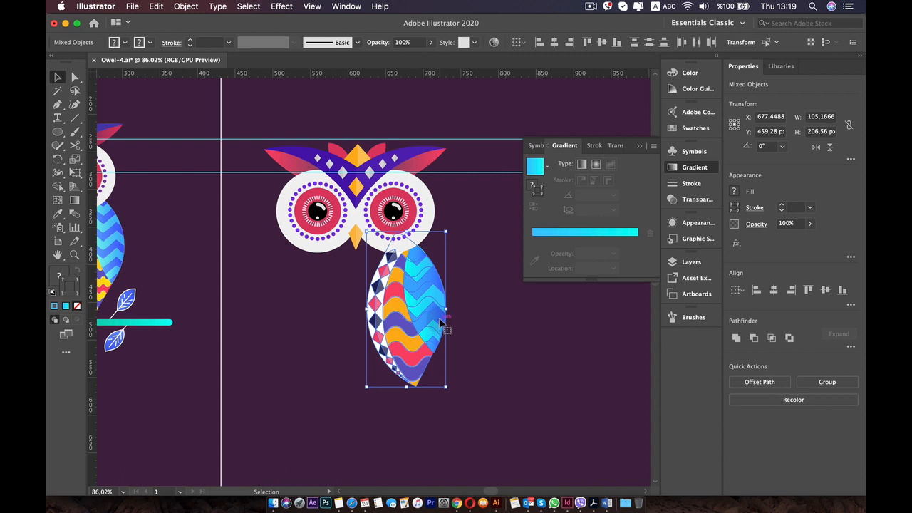
pyautogui.click(475, 353)
pyautogui.moveTo(342, 267); pyautogui.dragTo(403, 299)
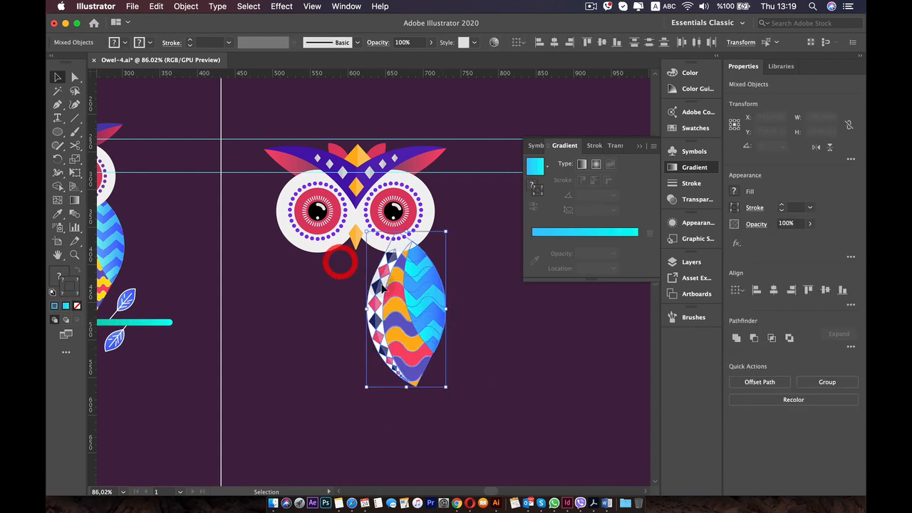
pyautogui.rightClick(411, 300)
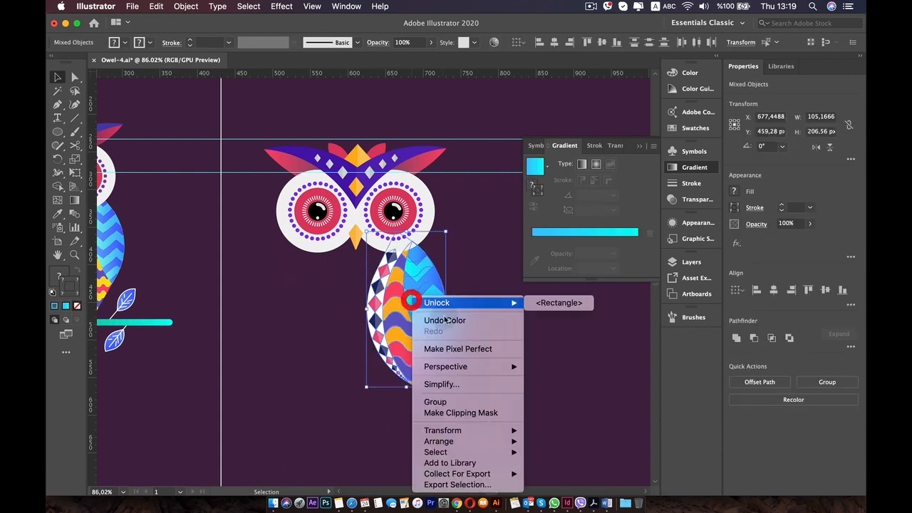
pyautogui.click(437, 401)
pyautogui.click(512, 323)
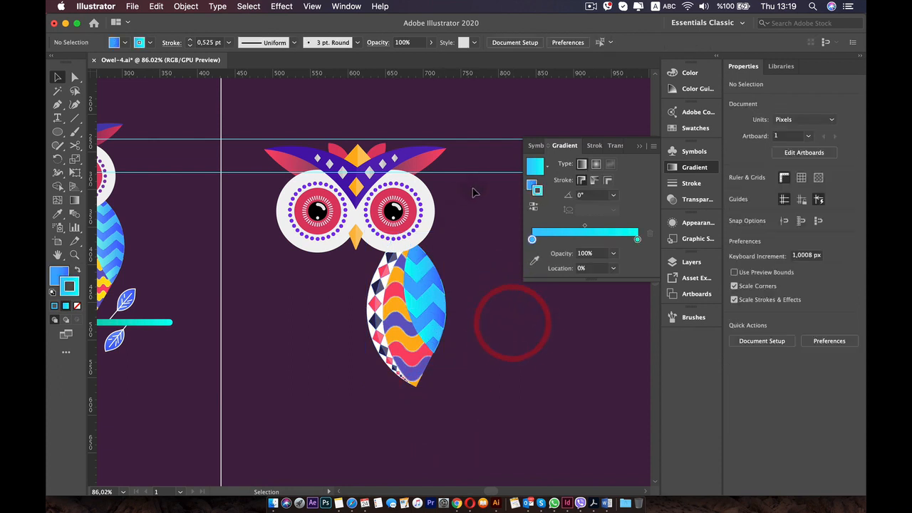
# Group the black pupil ellipses of both eyes, expand the group's appearance and deselect it.
pyautogui.click(431, 217)
pyautogui.keyDown('shift'); pyautogui.click(317, 211); pyautogui.keyUp('shift')
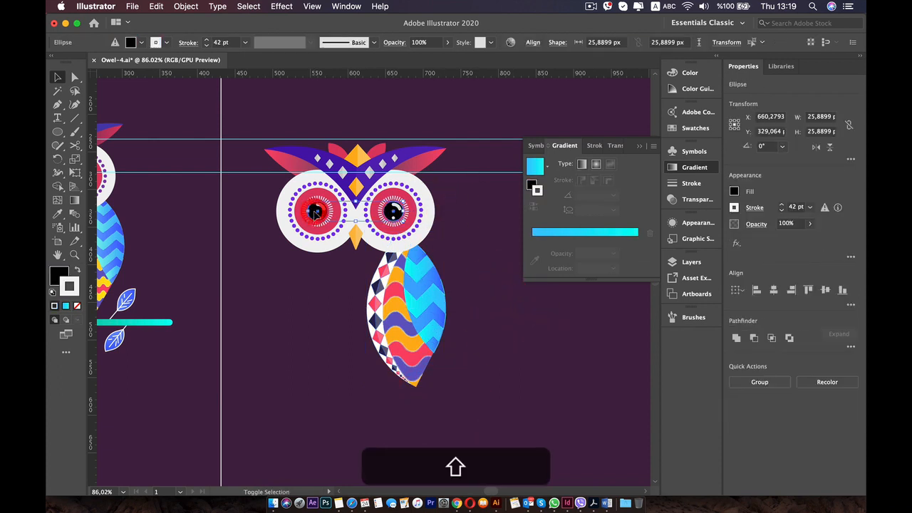
pyautogui.rightClick(317, 211)
pyautogui.click(342, 302)
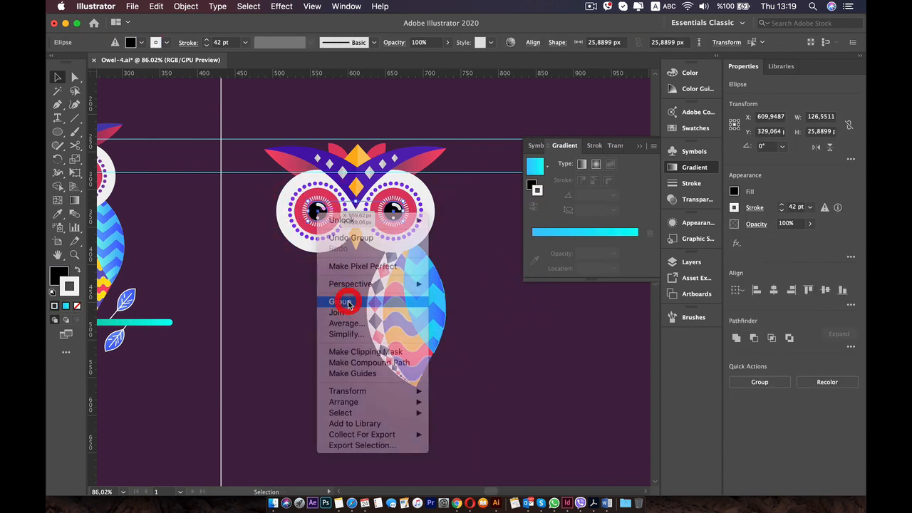
pyautogui.click(181, 7)
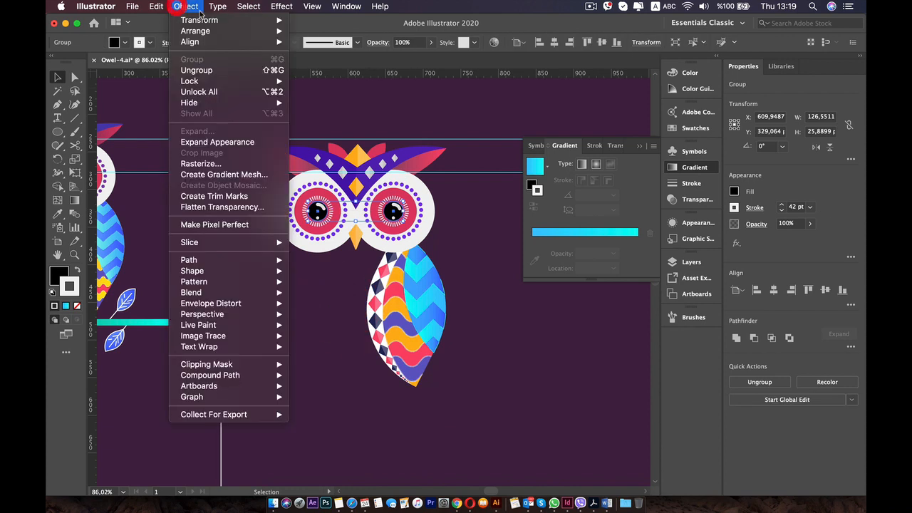
pyautogui.click(205, 142)
pyautogui.click(231, 200)
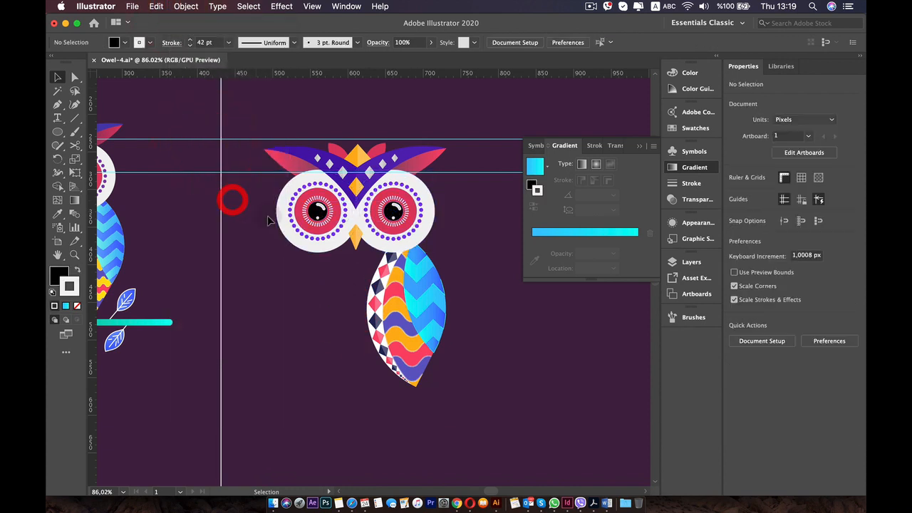
# Select the owl's purple brows, the crest feathers above them and the diamonds lying on the brows.
pyautogui.click(281, 214)
pyautogui.click(269, 285)
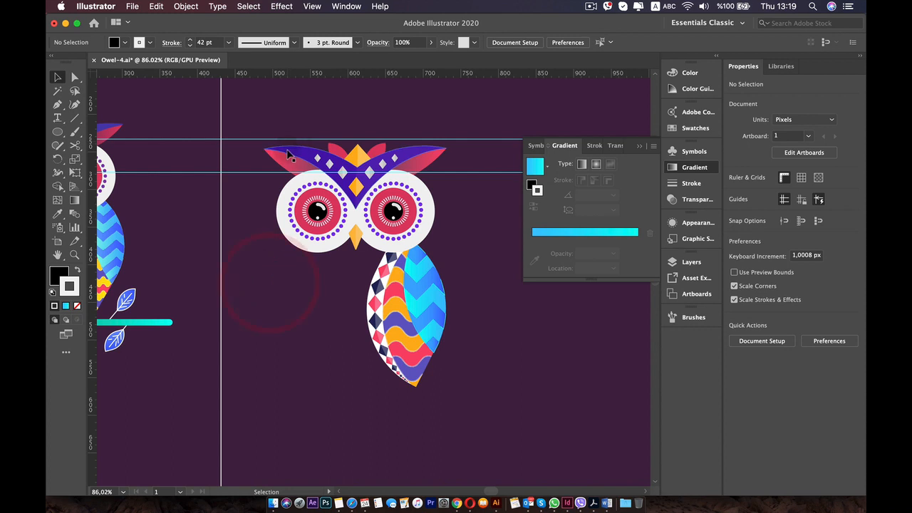
pyautogui.click(289, 154)
pyautogui.moveTo(243, 114); pyautogui.dragTo(460, 168)
pyautogui.keyDown('shift'); pyautogui.click(359, 190); pyautogui.keyUp('shift')
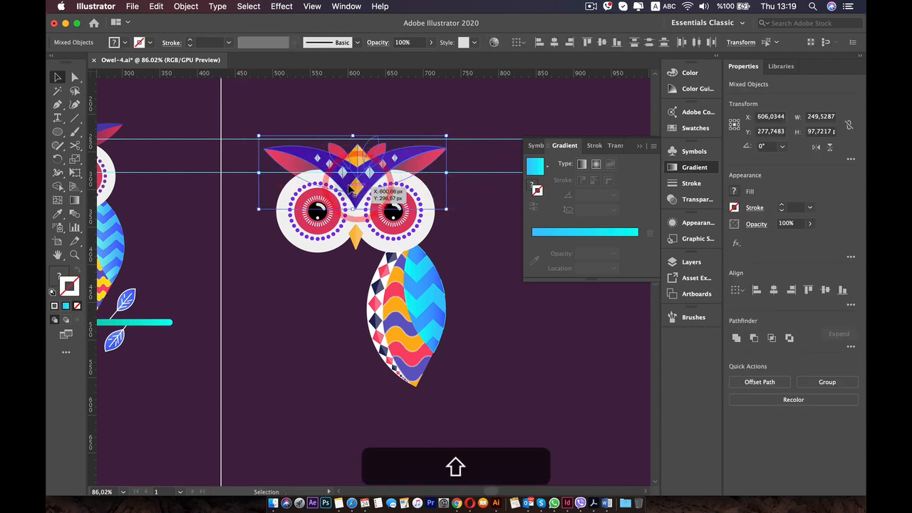
pyautogui.press('Up')
pyautogui.press('Up')
pyautogui.press('Up')
pyautogui.press('Up')
pyautogui.press('Up')
pyautogui.press('Up')
pyautogui.press('Up')
pyautogui.press('Up')
pyautogui.press('Up')
pyautogui.press('Up')
pyautogui.press('Up')
pyautogui.press('Up')
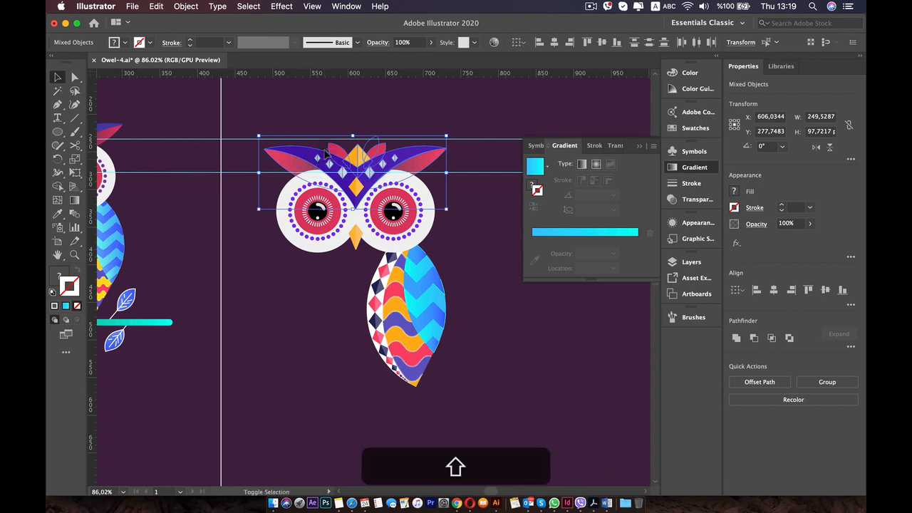
pyautogui.press('super+z')
pyautogui.press('super+z')
pyautogui.press('super+z')
pyautogui.press('super+z')
pyautogui.press('super+z')
pyautogui.press('super+z')
pyautogui.press('super+z')
pyautogui.press('super+z')
pyautogui.press('super+z')
pyautogui.press('super+z')
pyautogui.press('super+z')
pyautogui.press('super+z')
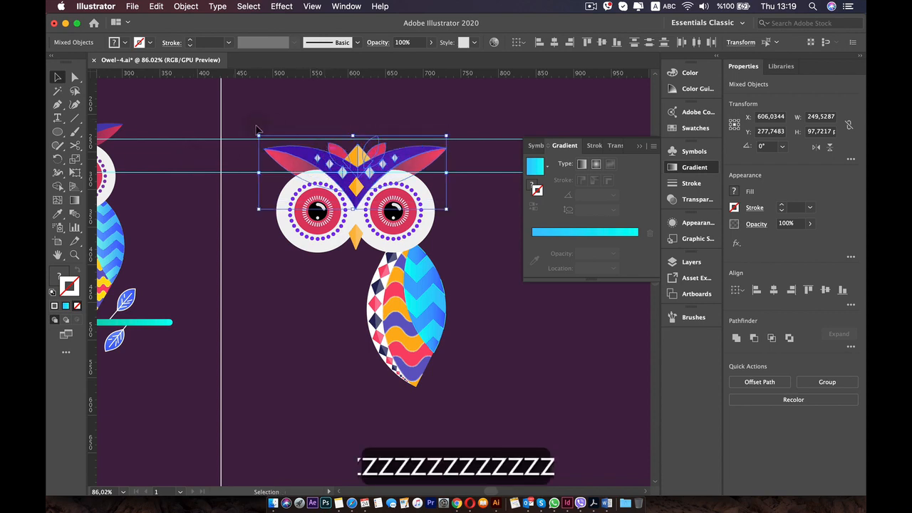
# Group the selected brow, crest and diamond shapes of the owl's head, and deselect the group.
pyautogui.scroll(5, 279, 136)
pyautogui.keyDown('shift'); pyautogui.click(458, 255); pyautogui.keyUp('shift')
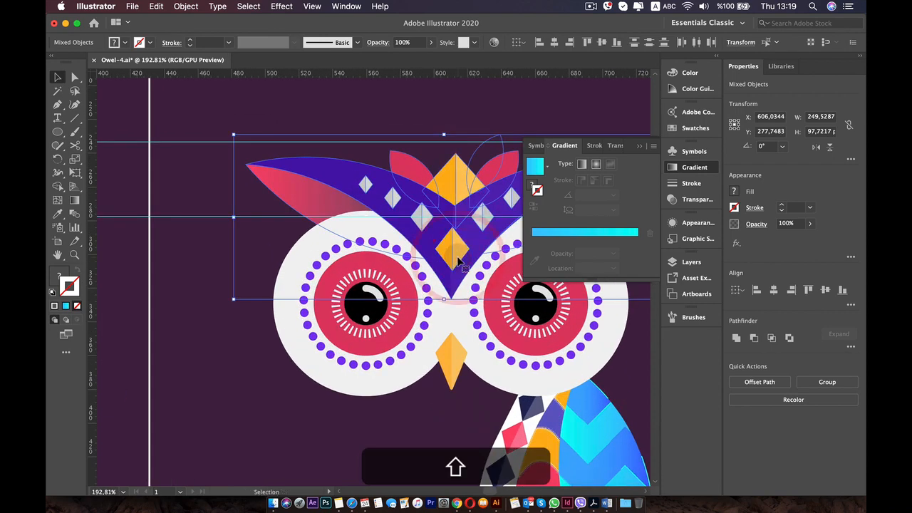
pyautogui.hotkey('shift', 'Up')
pyautogui.hotkey('shift', 'Down')
pyautogui.scroll(-5, 459, 262)
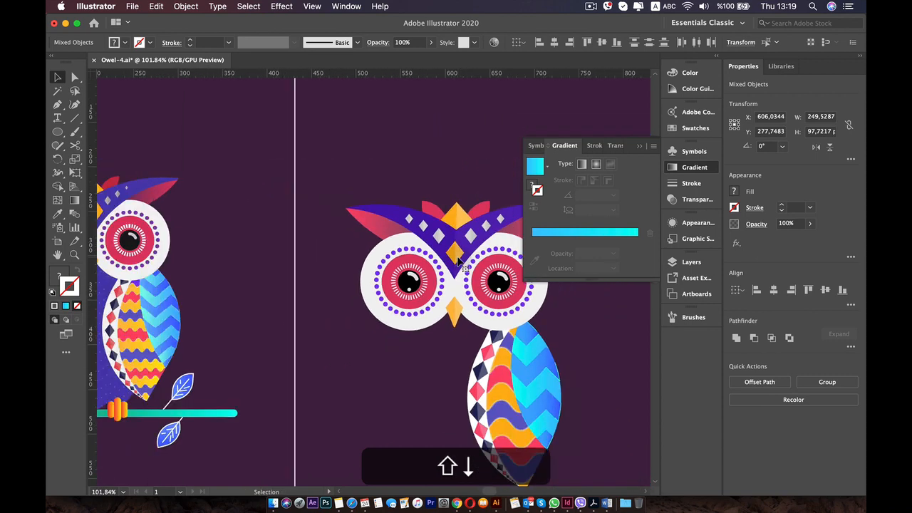
pyautogui.rightClick(318, 222)
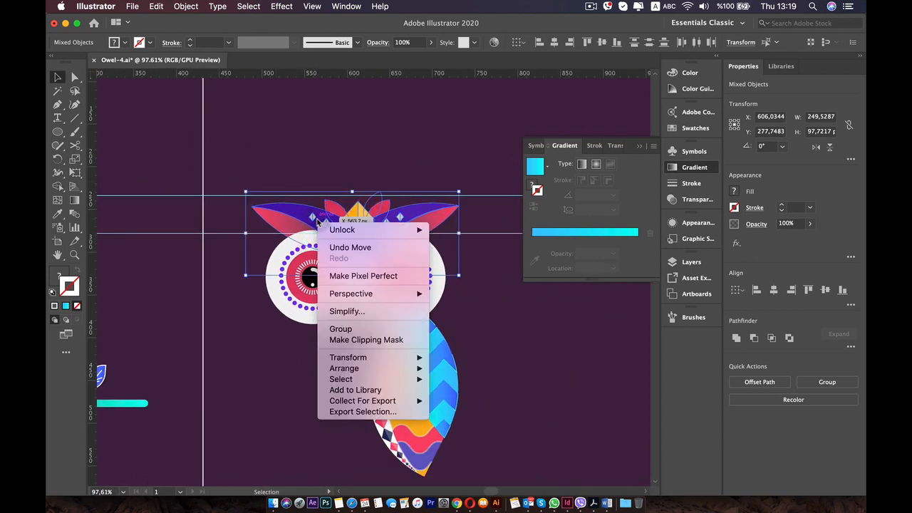
pyautogui.click(347, 327)
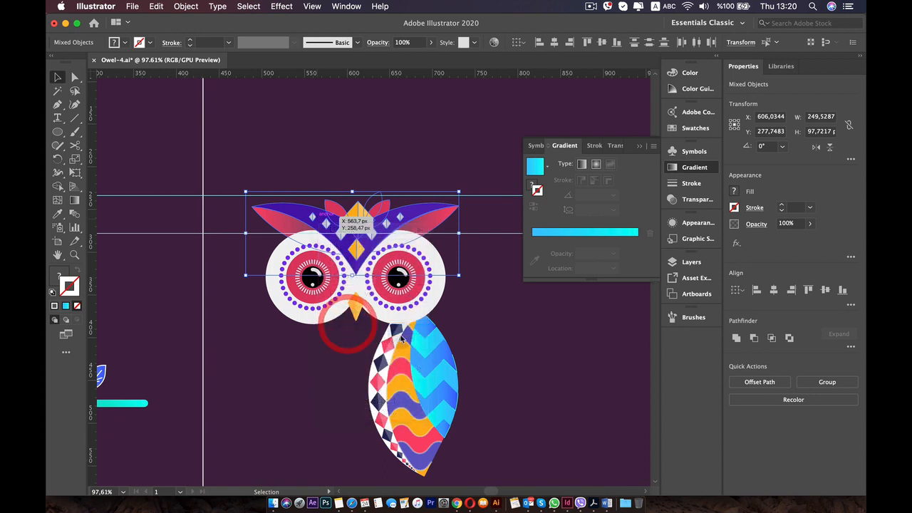
pyautogui.click(477, 347)
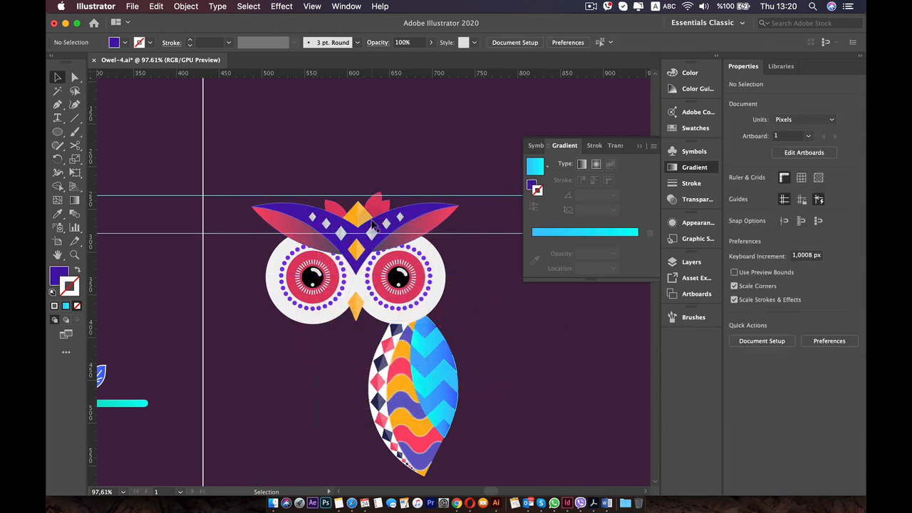
# Undo the last changes to the owl's brow and crest shapes, including their grouping, and deselect everything.
pyautogui.press('super+z')
pyautogui.press('super+z')
pyautogui.press('super+z')
pyautogui.press('super+z')
pyautogui.press('super+z')
pyautogui.press('super+z')
pyautogui.press('super+z')
pyautogui.press('super+z')
pyautogui.press('super+z')
pyautogui.press('super+z')
pyautogui.press('super+z')
pyautogui.press('super+z')
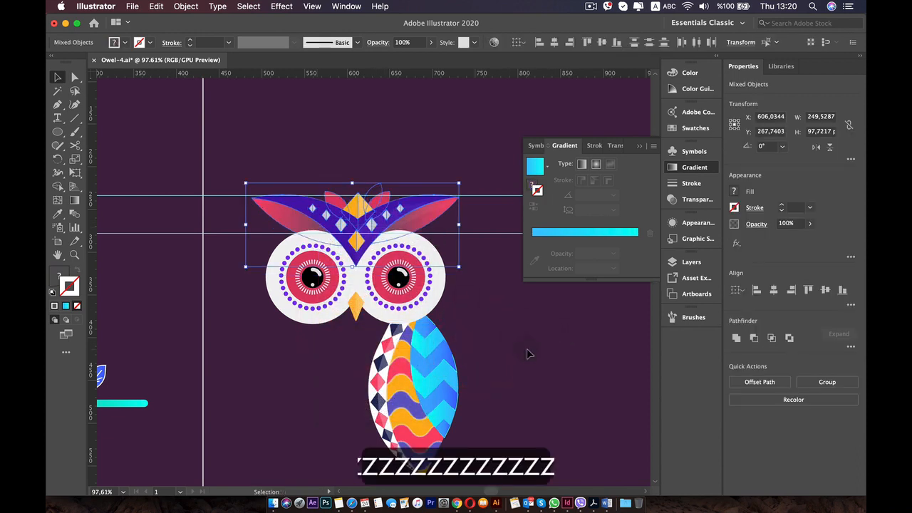
pyautogui.click(527, 350)
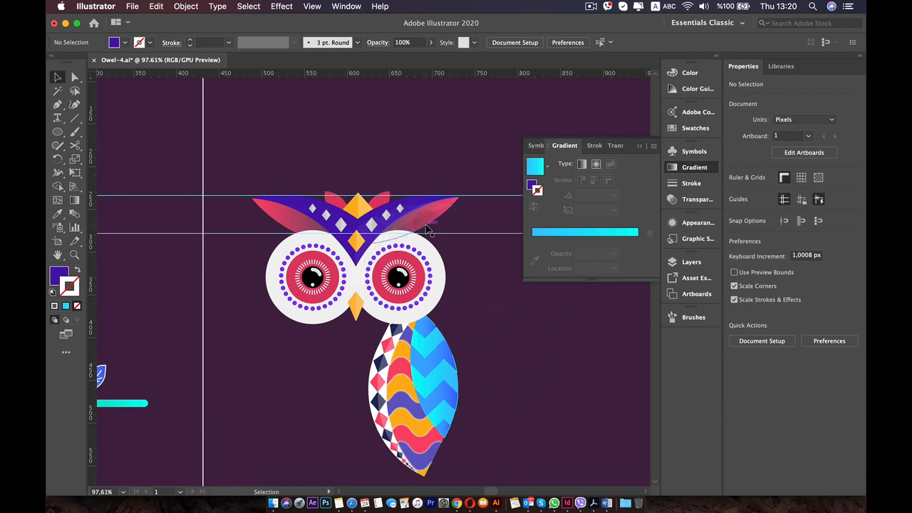
pyautogui.press('super+z')
pyautogui.click(492, 292)
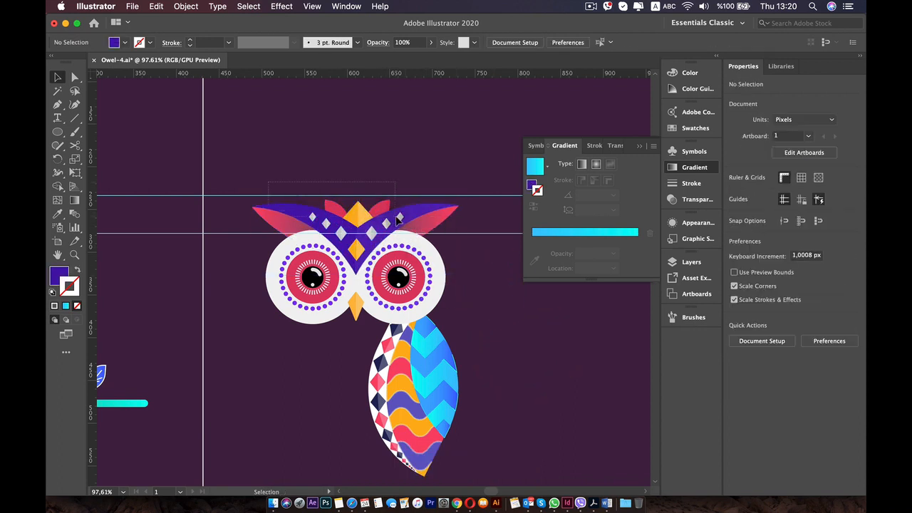
# Select the brow, crest, ear and diamond shapes above the eyes, try moving them upward, and undo the move.
pyautogui.click(403, 223)
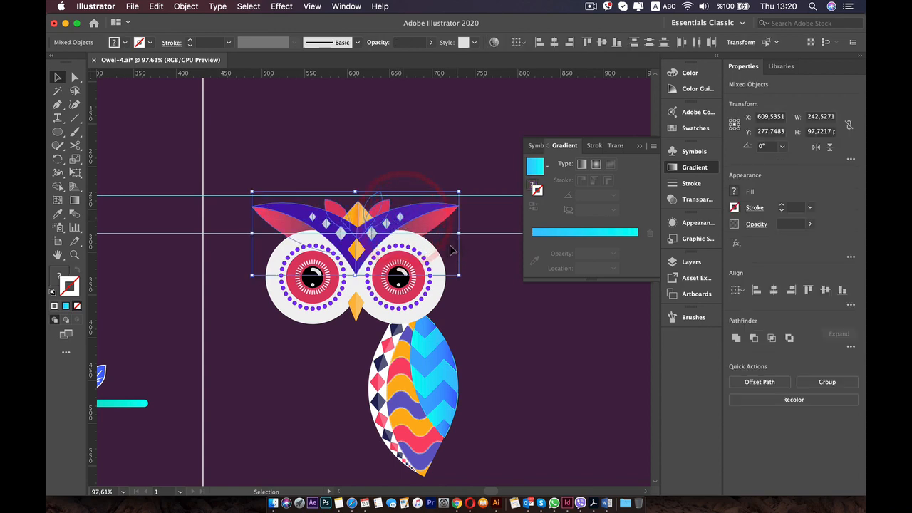
pyautogui.keyDown('shift'); pyautogui.click(500, 261); pyautogui.keyUp('shift')
pyautogui.moveTo(244, 175); pyautogui.dragTo(468, 227)
pyautogui.scroll(5, 355, 251)
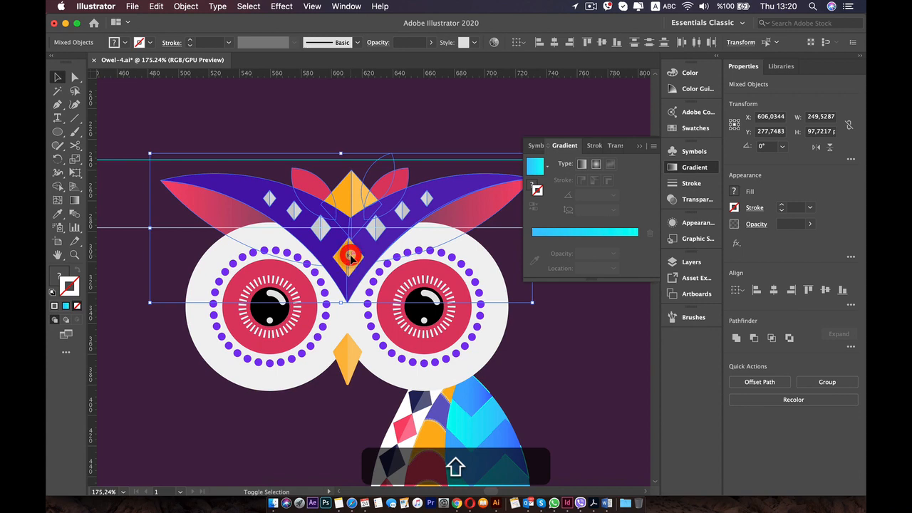
pyautogui.moveTo(351, 258); pyautogui.dragTo(333, 229)
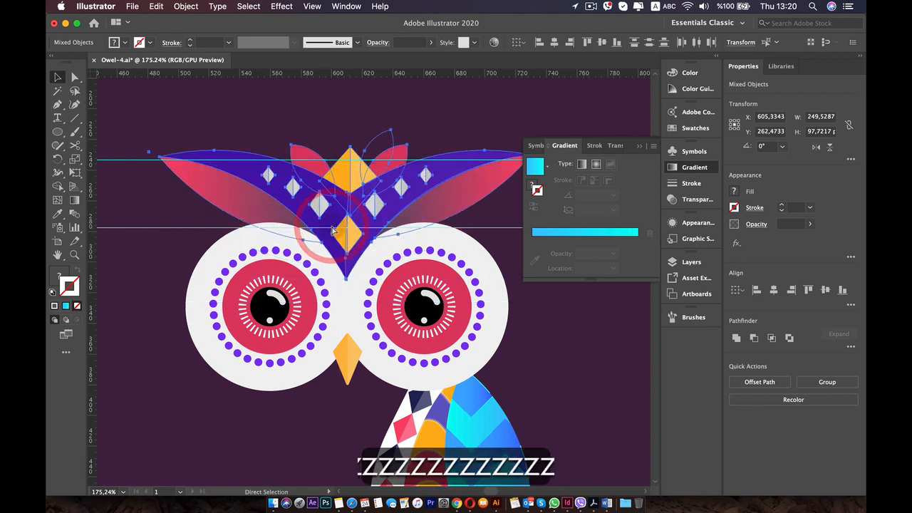
pyautogui.press('super+z')
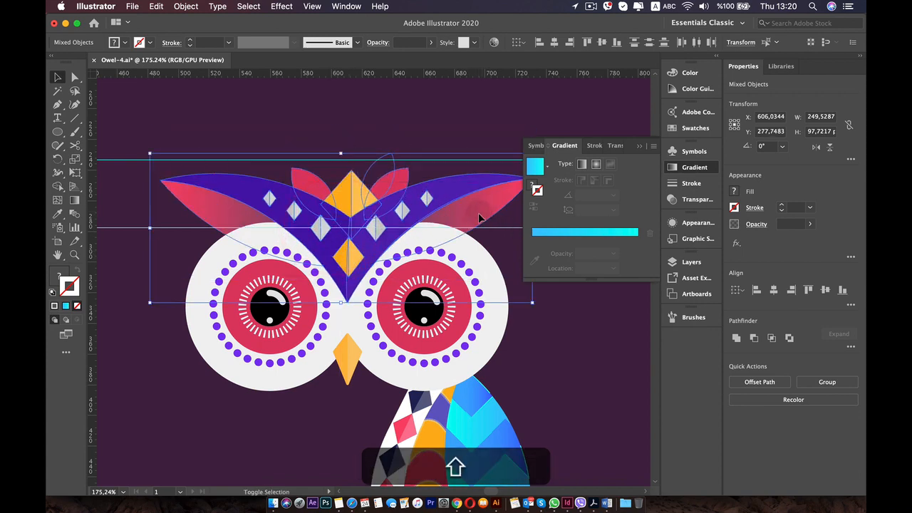
# Drop the pink ear shapes from the selection, group the remaining brow, crest and diamond shapes, and deselect the group.
pyautogui.keyDown('shift'); pyautogui.click(192, 205); pyautogui.keyUp('shift')
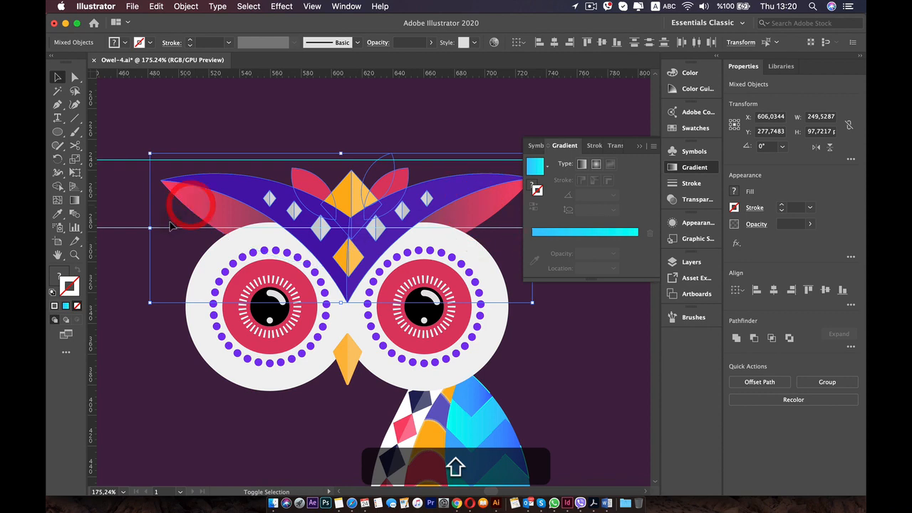
pyautogui.rightClick(246, 193)
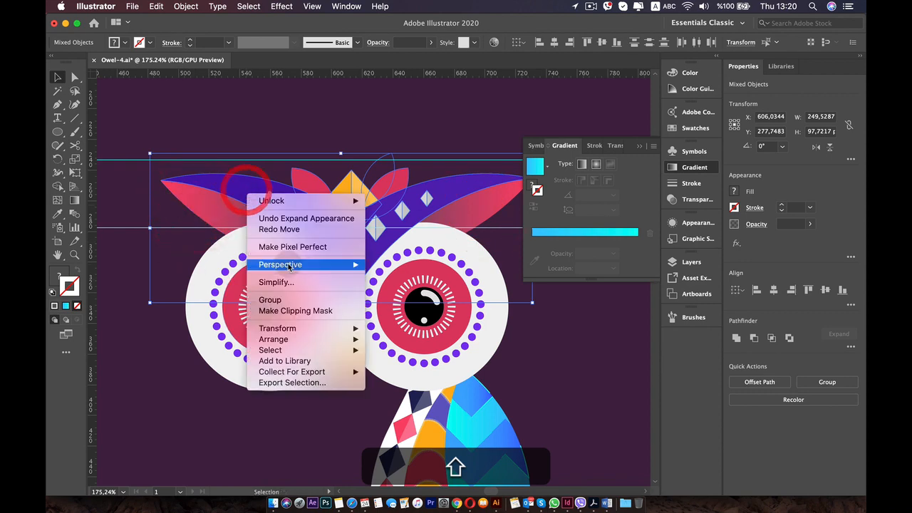
pyautogui.click(273, 298)
pyautogui.click(313, 135)
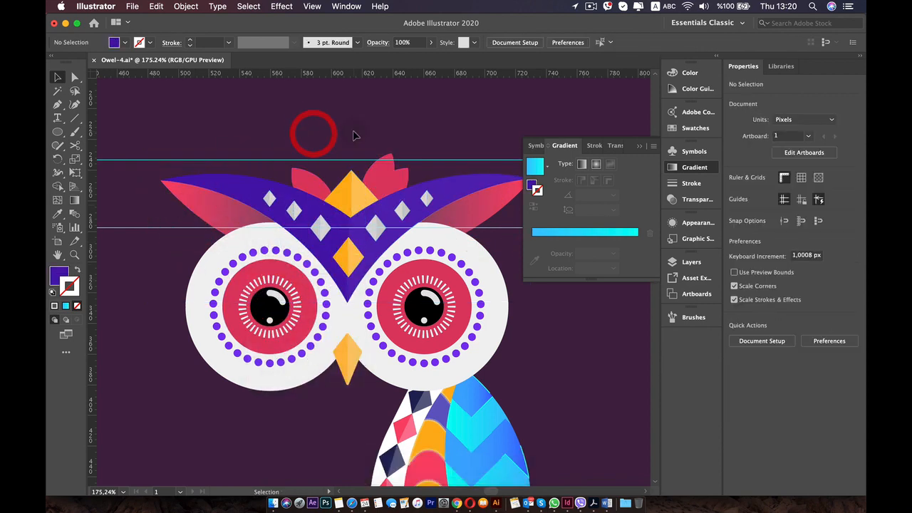
# Isolate the brow group, delete the stray extra crest feather above the right side, and leave isolation mode.
pyautogui.click(350, 121)
pyautogui.click(387, 171)
pyautogui.doubleClick(386, 171)
pyautogui.click(384, 171)
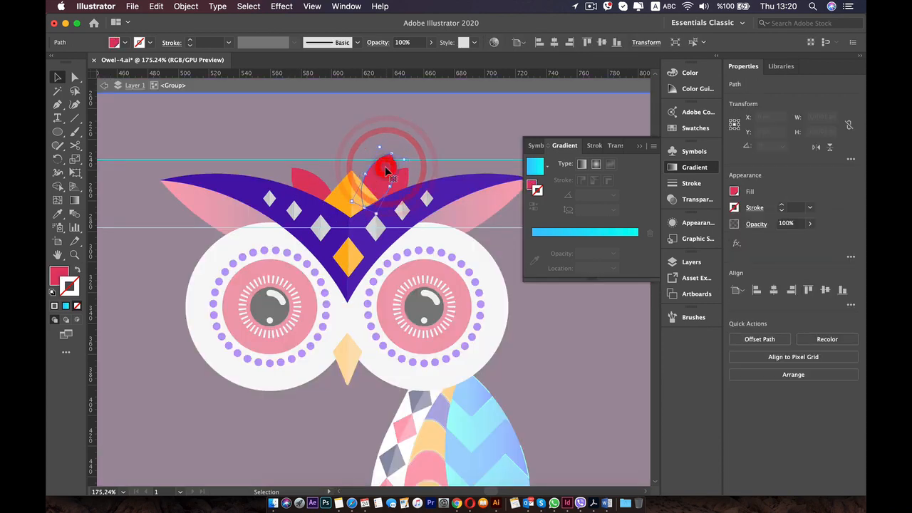
pyautogui.press('BackSpace')
pyautogui.press('BackSpace')
pyautogui.press('BackSpace')
pyautogui.press('BackSpace')
pyautogui.press('BackSpace')
pyautogui.press('BackSpace')
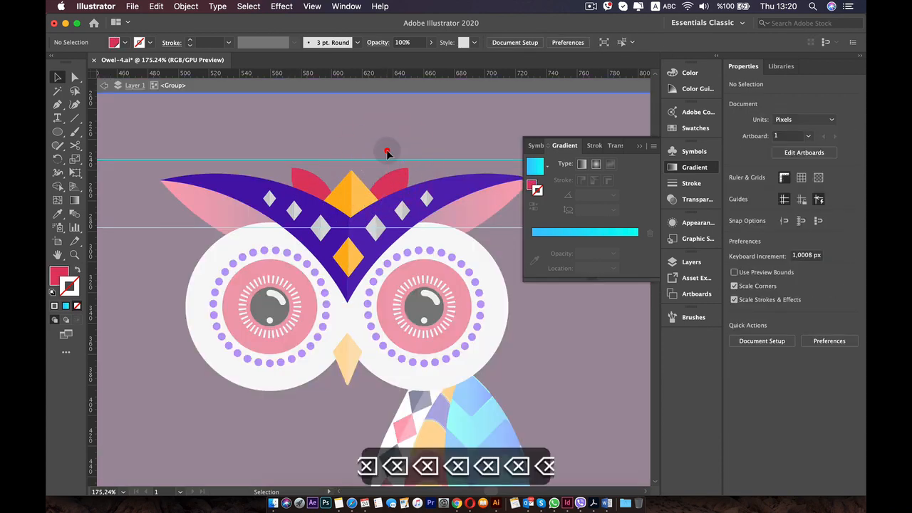
pyautogui.doubleClick(385, 142)
# Nudge the grouped brow and crest up and back down to its starting position, and deselect it.
pyautogui.click(379, 206)
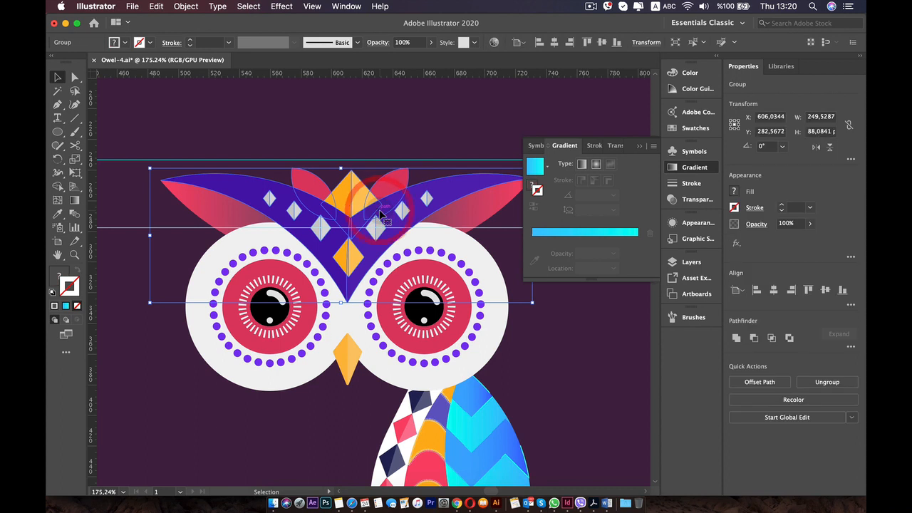
pyautogui.press('Up')
pyautogui.press('Up')
pyautogui.press('Up')
pyautogui.press('Up')
pyautogui.press('Up')
pyautogui.press('Up')
pyautogui.press('Up')
pyautogui.press('Up')
pyautogui.press('Up')
pyautogui.press('Up')
pyautogui.press('Up')
pyautogui.press('Down')
pyautogui.press('Down')
pyautogui.press('Down')
pyautogui.press('Down')
pyautogui.press('Down')
pyautogui.press('Down')
pyautogui.press('Down')
pyautogui.press('Down')
pyautogui.press('Down')
pyautogui.press('Down')
pyautogui.press('Down')
pyautogui.press('Down')
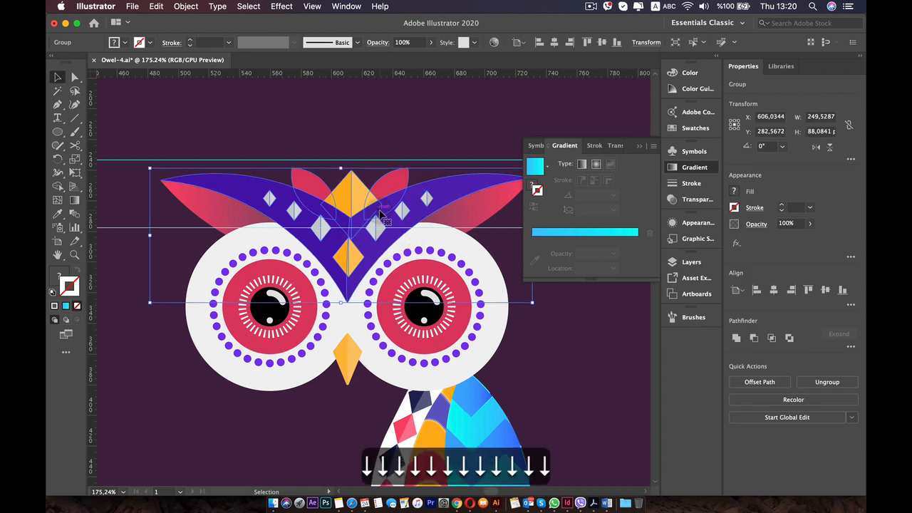
pyautogui.click(190, 126)
# Select the two pink ear shapes beneath the purple brows, group them and deselect the group.
pyautogui.keyDown('shift'); pyautogui.click(197, 202); pyautogui.keyUp('shift')
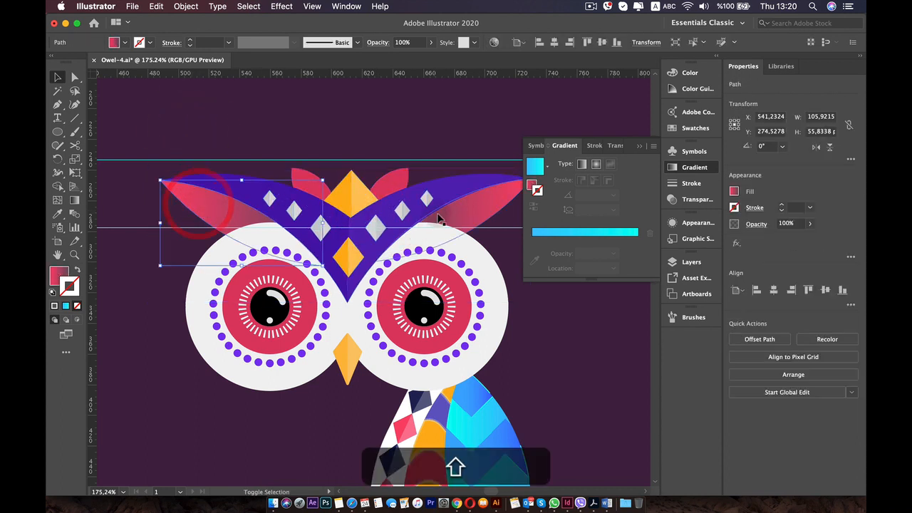
pyautogui.keyDown('shift'); pyautogui.click(477, 213); pyautogui.keyUp('shift')
pyautogui.rightClick(477, 212)
pyautogui.click(517, 314)
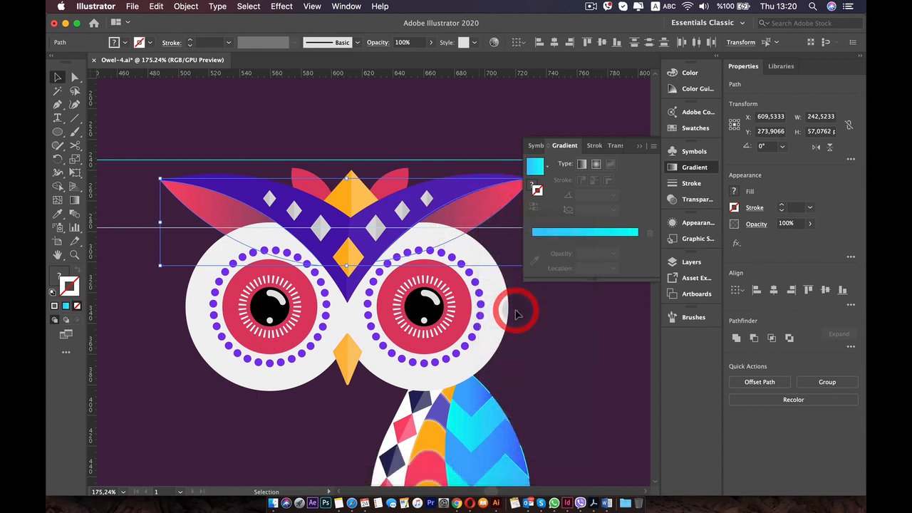
pyautogui.click(134, 339)
# Create a copy of the finished wing group reflected across the vertical axis.
pyautogui.scroll(-5, 171, 353)
pyautogui.press('space')
pyautogui.moveTo(270, 329); pyautogui.dragTo(386, 244)
pyautogui.click(401, 322)
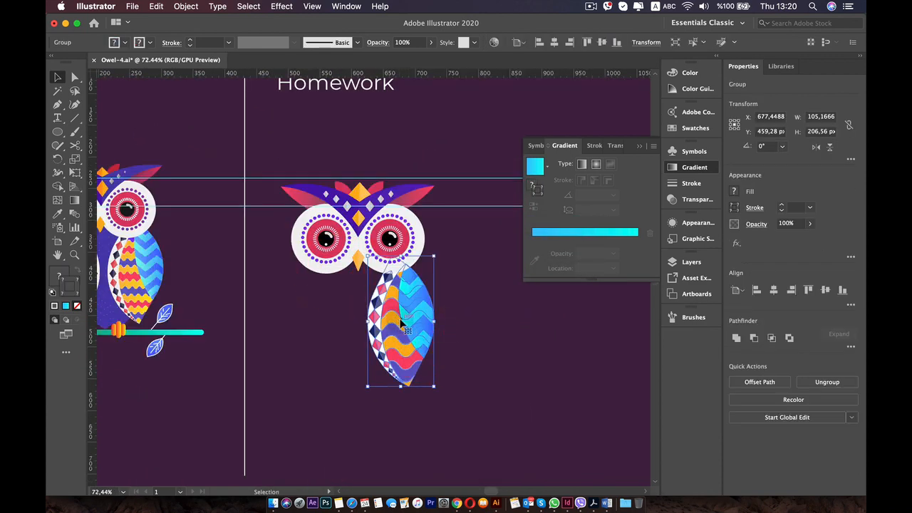
pyautogui.press('alt')
pyautogui.rightClick(403, 323)
pyautogui.moveTo(431, 442)
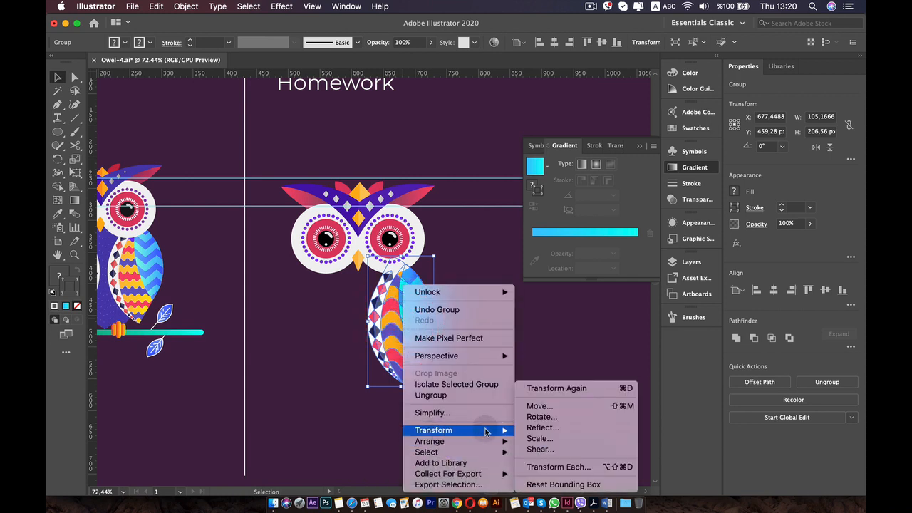
pyautogui.click(542, 428)
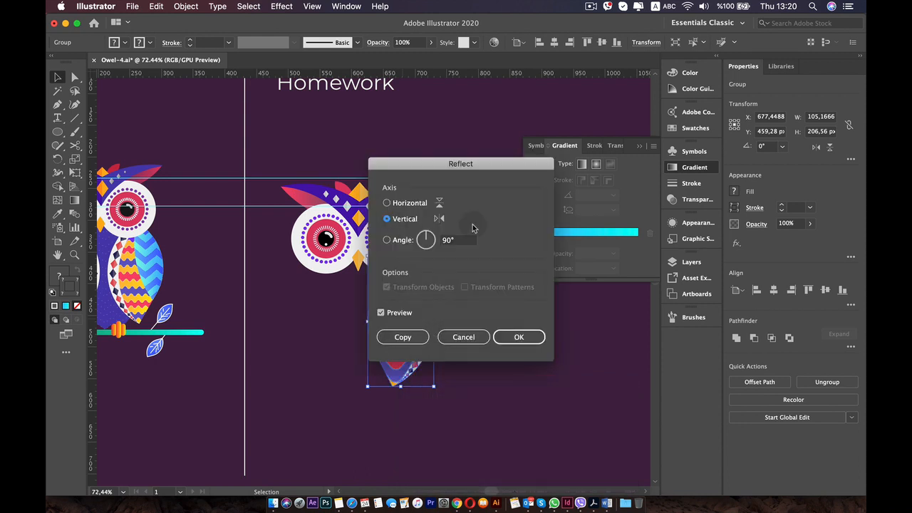
pyautogui.click(400, 336)
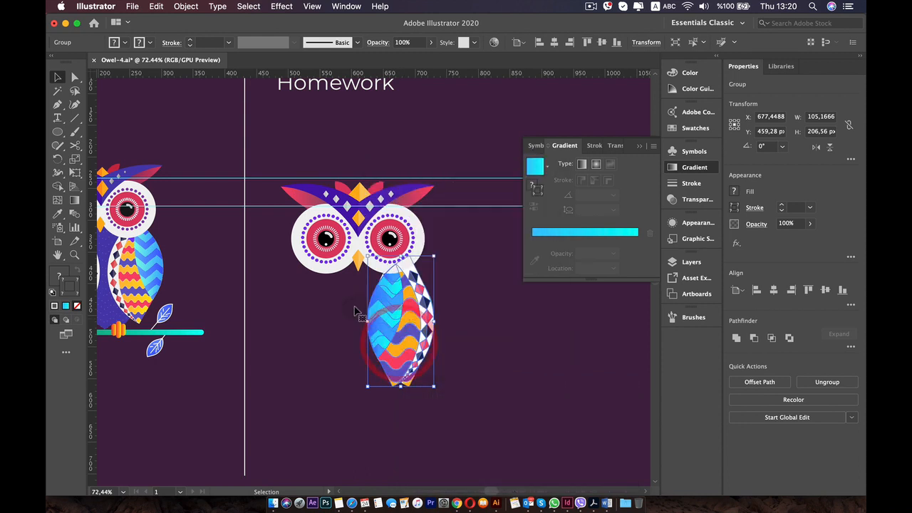
# Move the reflected wing beneath the left eye, nudge it slightly outward, and deselect it.
pyautogui.moveTo(403, 310); pyautogui.dragTo(325, 306)
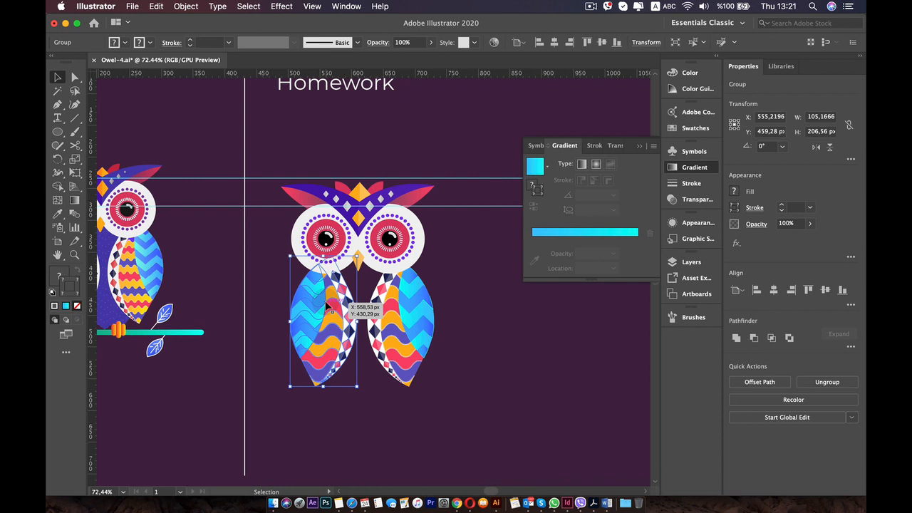
pyautogui.press('Left')
pyautogui.press('Left')
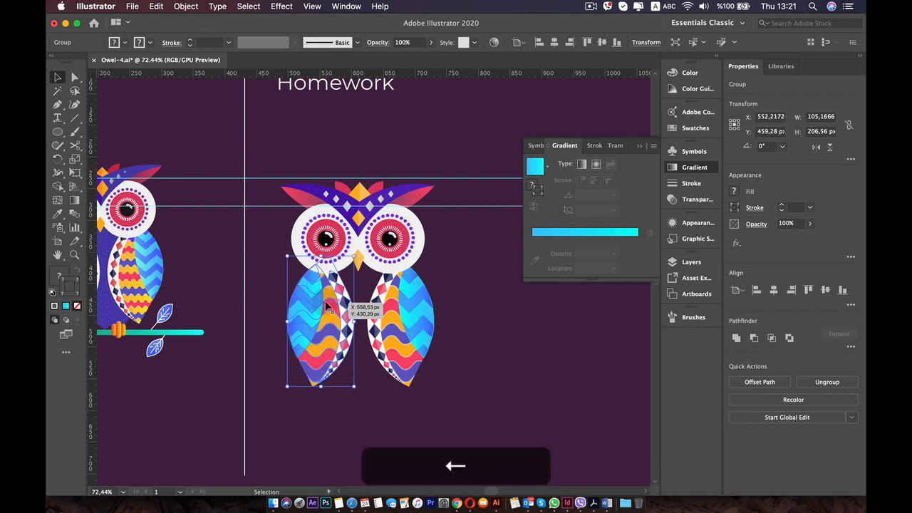
pyautogui.press('Left')
pyautogui.press('Left')
pyautogui.click(523, 374)
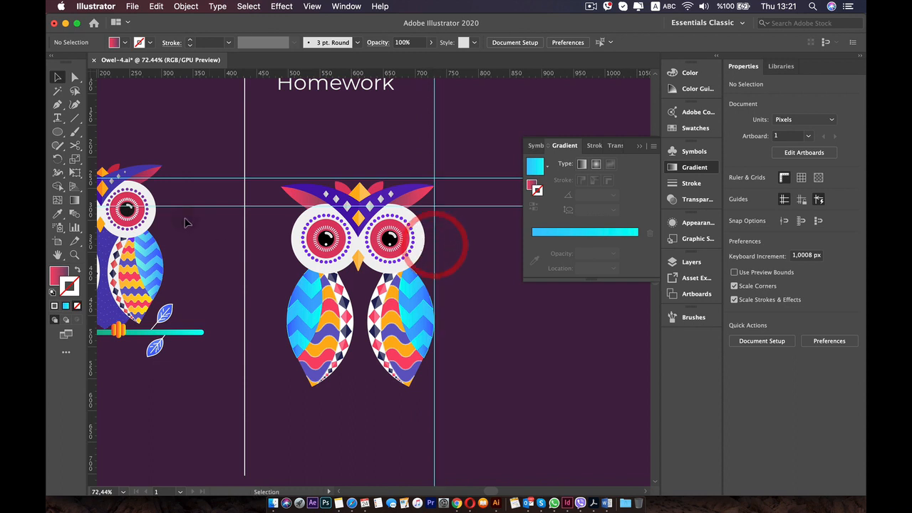
# Place a vertical guide at the left eye's outer edge and unlock the guides.
pyautogui.click(292, 233)
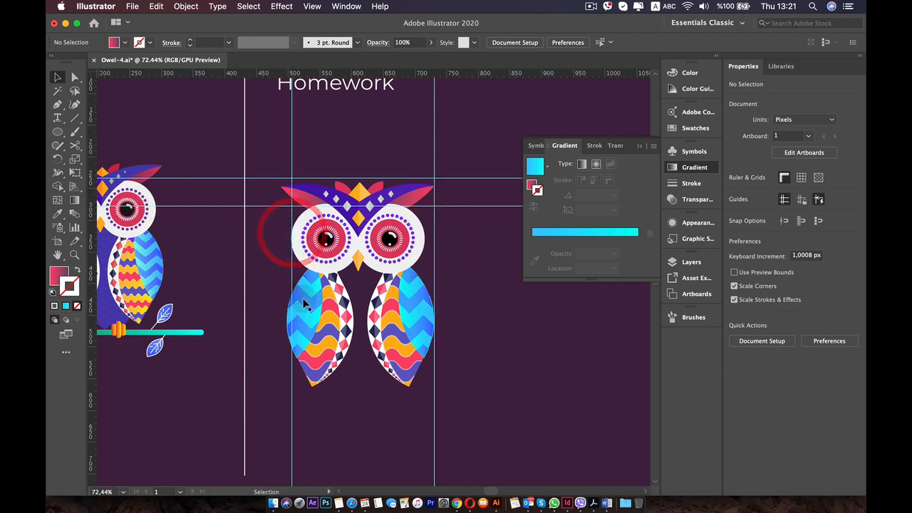
pyautogui.click(283, 269)
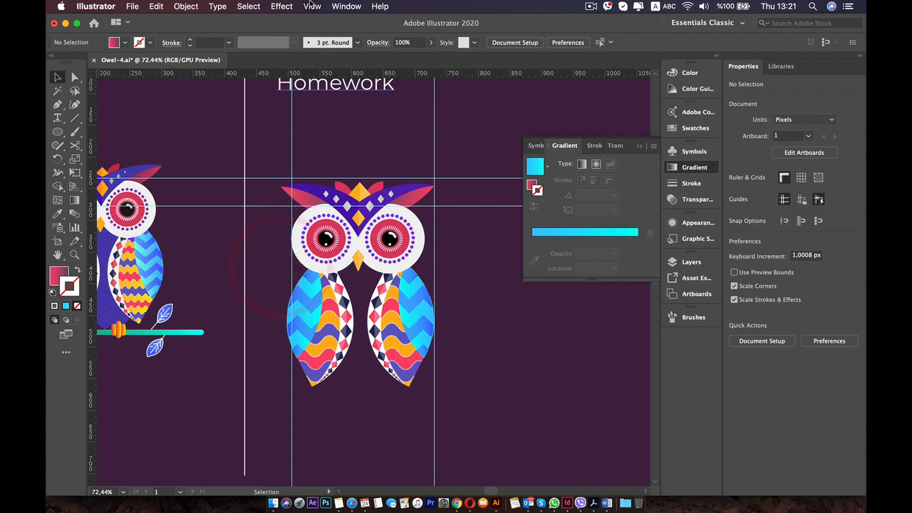
pyautogui.click(313, 7)
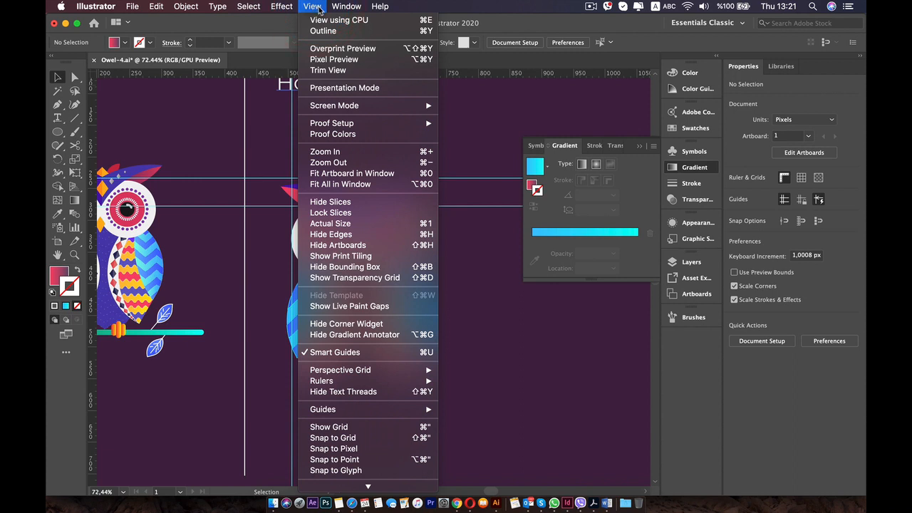
pyautogui.moveTo(358, 411)
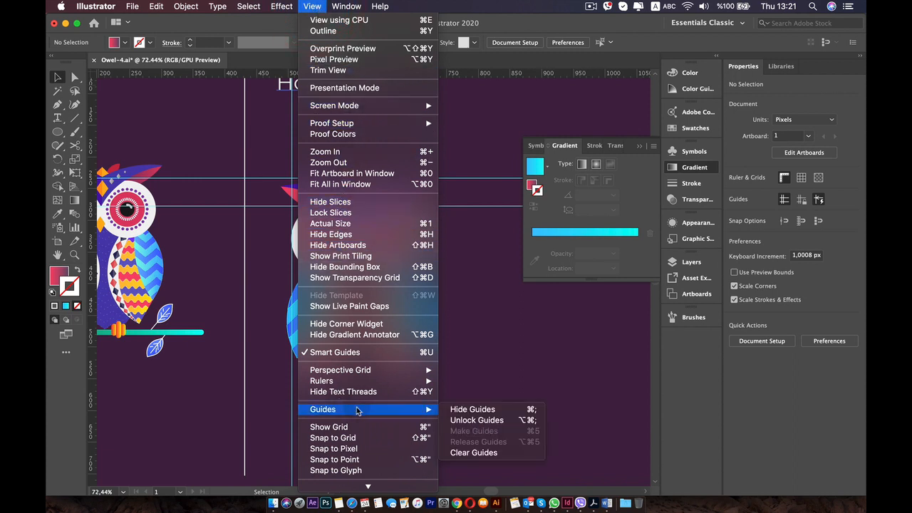
pyautogui.click(481, 421)
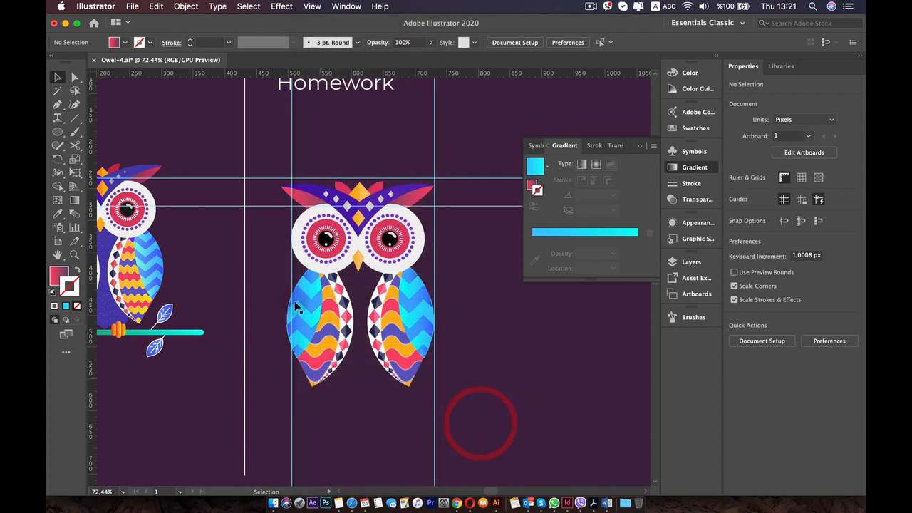
# Move the left vertical guide to the left wing's outer edge and nudge that wing slightly outward.
pyautogui.moveTo(292, 276); pyautogui.dragTo(283, 277)
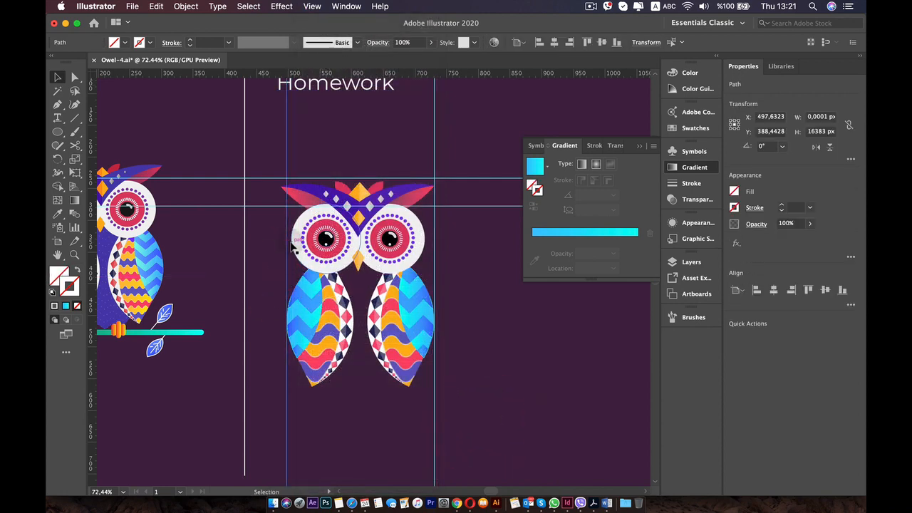
pyautogui.click(322, 303)
pyautogui.press('Left')
pyautogui.press('Left')
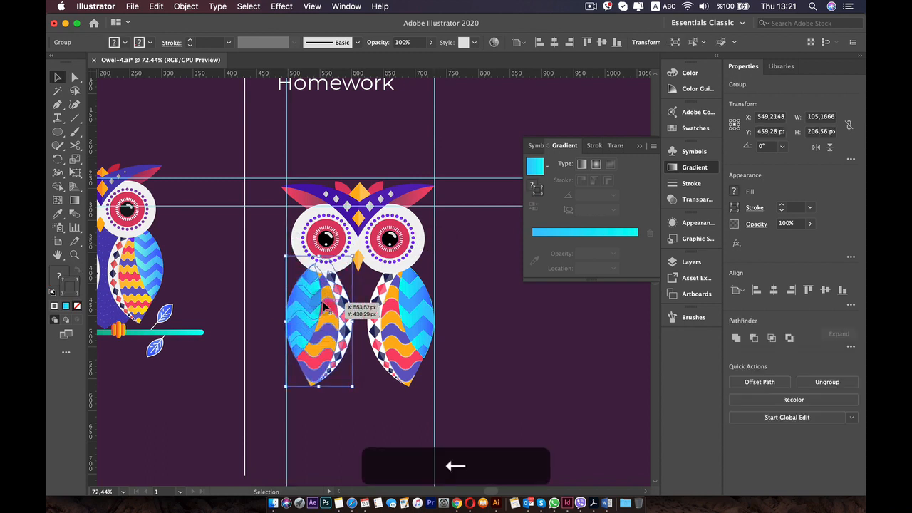
# Move the left vertical guide to the outer tip of the owl's left brow and fine-tune its position.
pyautogui.moveTo(287, 233); pyautogui.dragTo(280, 234)
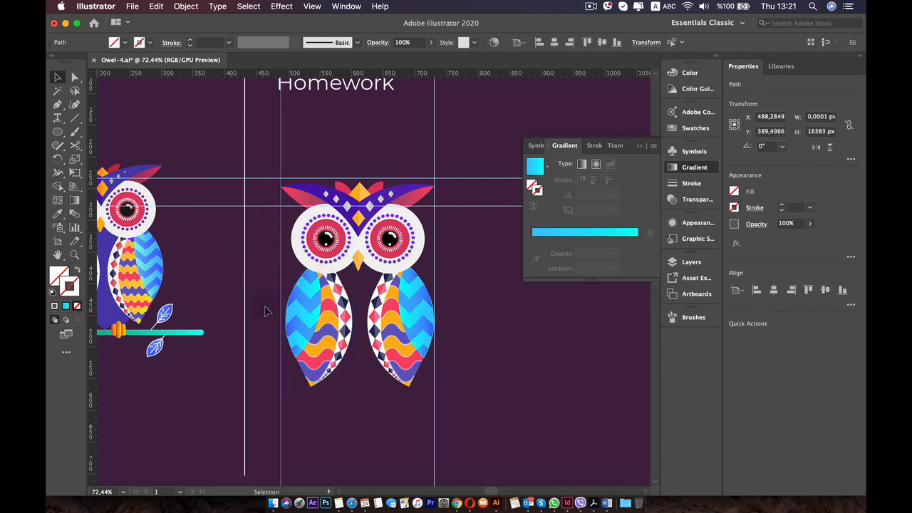
pyautogui.scroll(8, 264, 311)
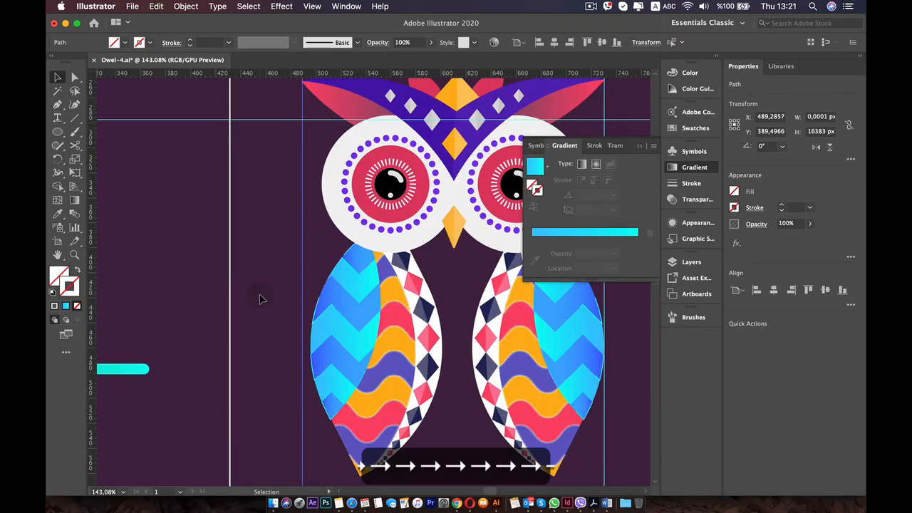
pyautogui.moveTo(370, 243); pyautogui.dragTo(269, 262)
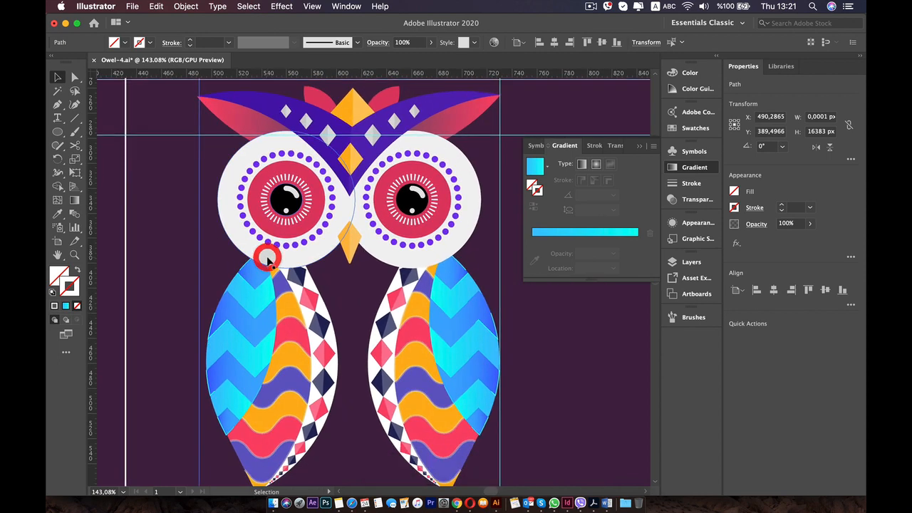
pyautogui.press('Left')
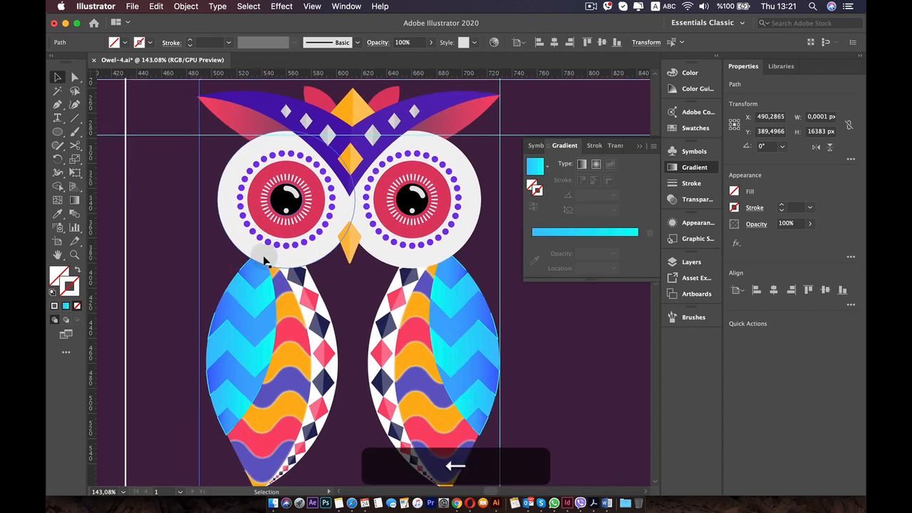
# Move the left wing outward to line up with the guide at the brow's tip, deselect, and take the guides out of view.
pyautogui.moveTo(259, 309); pyautogui.dragTo(249, 310)
pyautogui.click(335, 316)
pyautogui.scroll(-5, 336, 316)
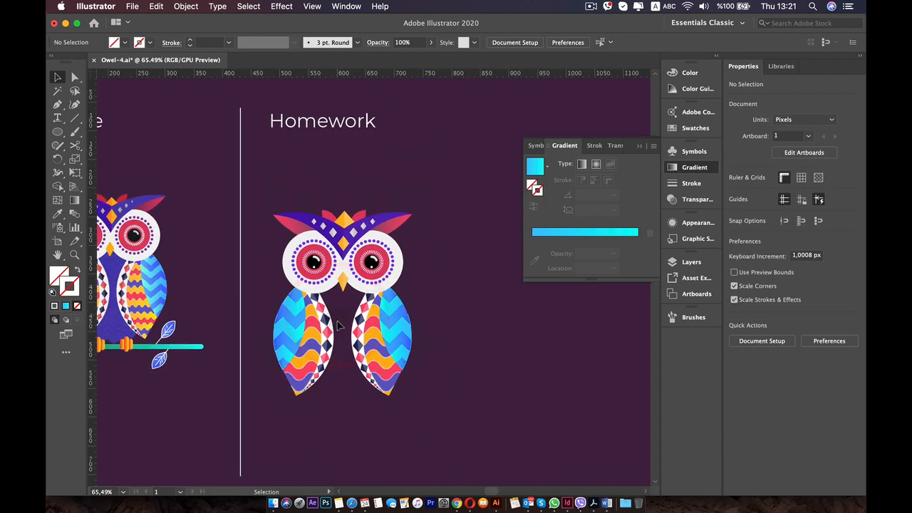
# Draw a purple rectangle about 130 × 237 px over the gap between the homework owl's wings.
pyautogui.scroll(-2, 338, 326)
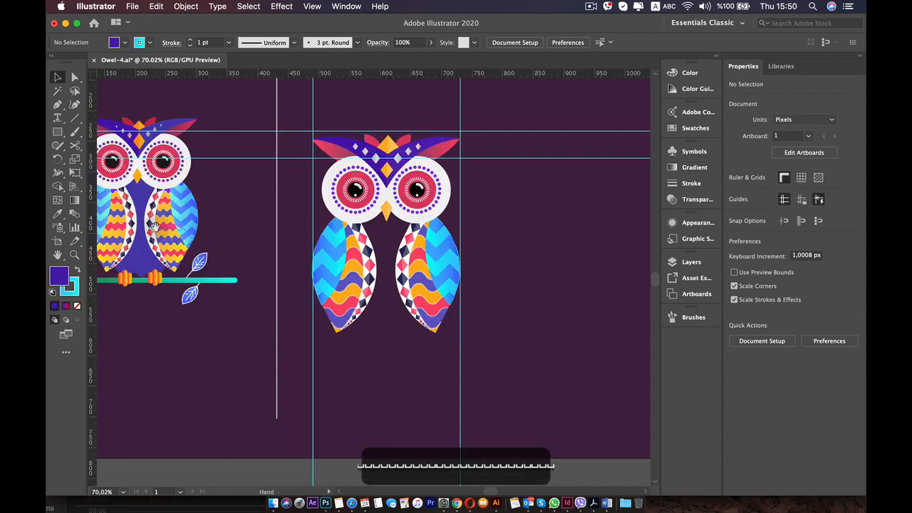
pyautogui.moveTo(408, 227); pyautogui.dragTo(488, 228)
pyautogui.moveTo(508, 273); pyautogui.dragTo(468, 270)
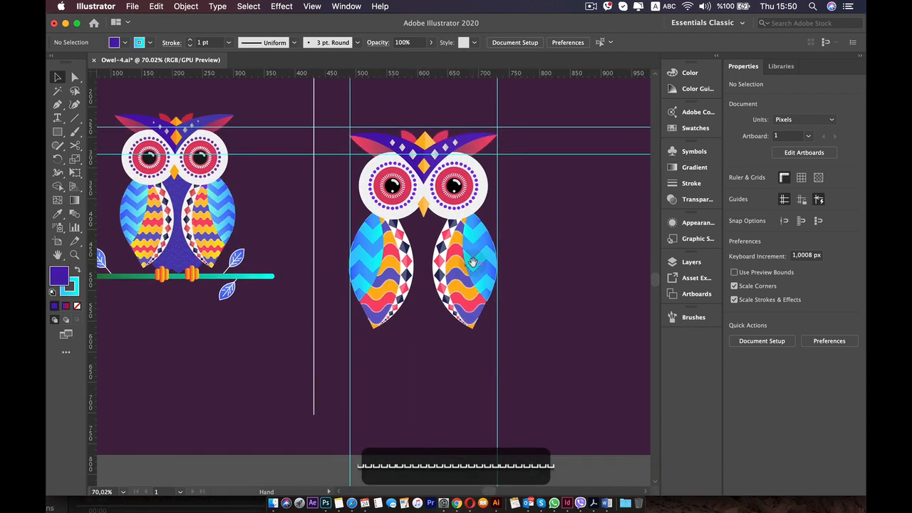
pyautogui.press('m')
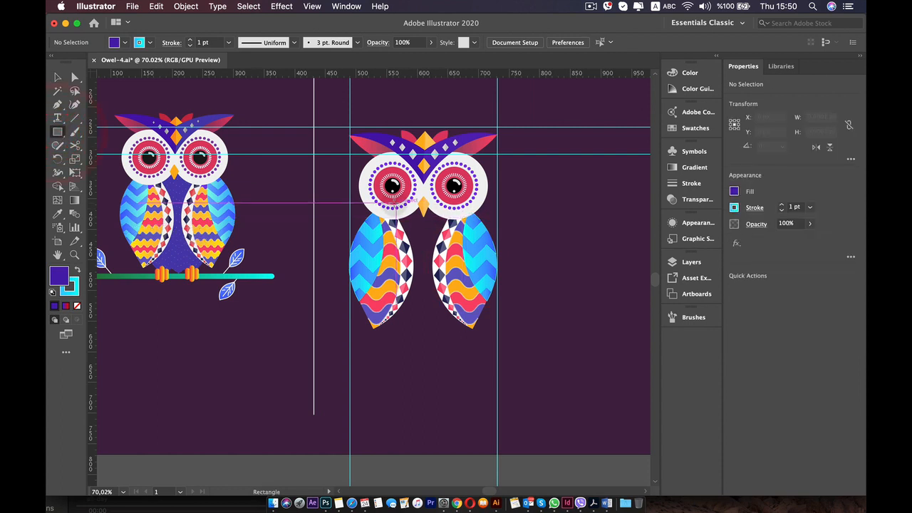
pyautogui.moveTo(385, 198); pyautogui.dragTo(463, 344)
pyautogui.scroll(1, 442, 344)
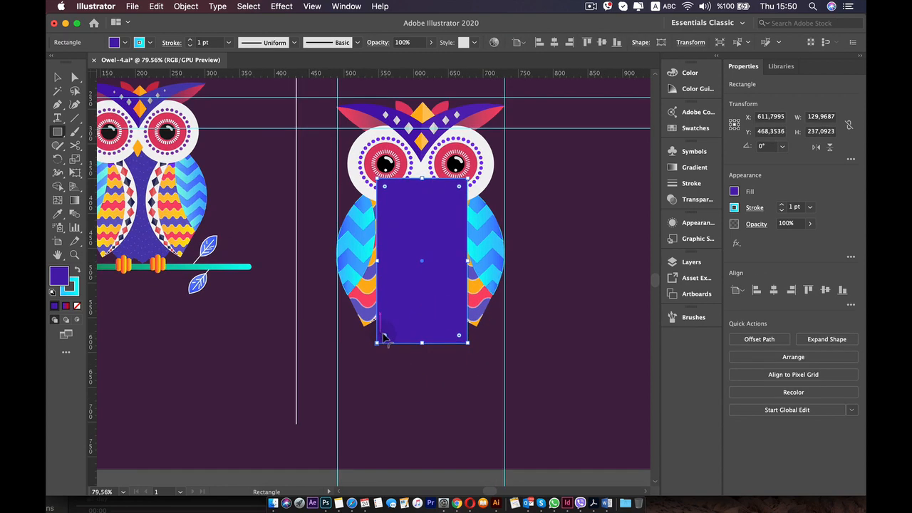
# Round the rectangle's corners fully, to a radius of about 65 px, and centre the shape horizontally between the wings.
pyautogui.moveTo(383, 338); pyautogui.dragTo(418, 274)
pyautogui.scroll(3, 419, 274)
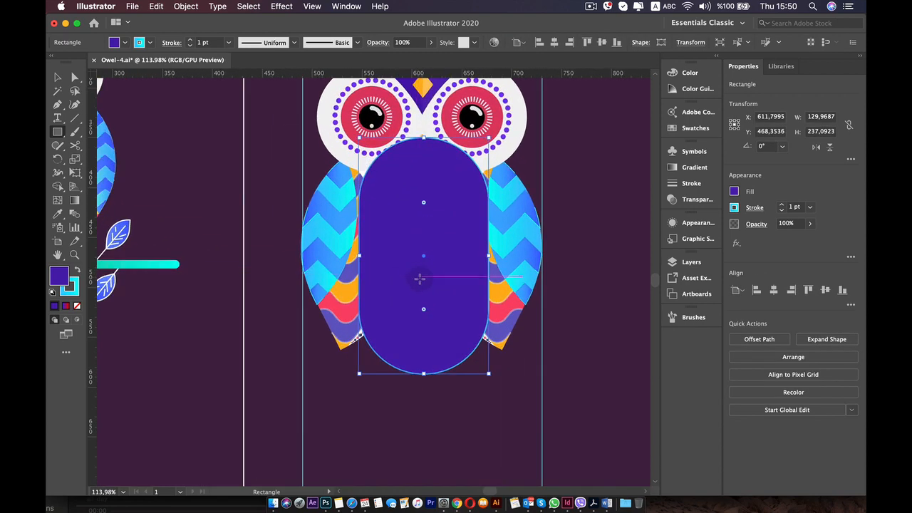
pyautogui.press('v')
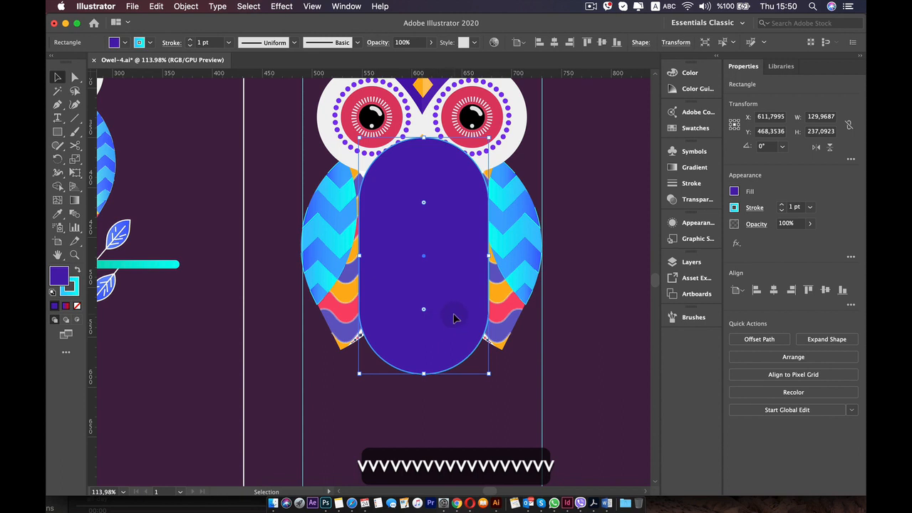
pyautogui.moveTo(456, 318); pyautogui.dragTo(452, 321)
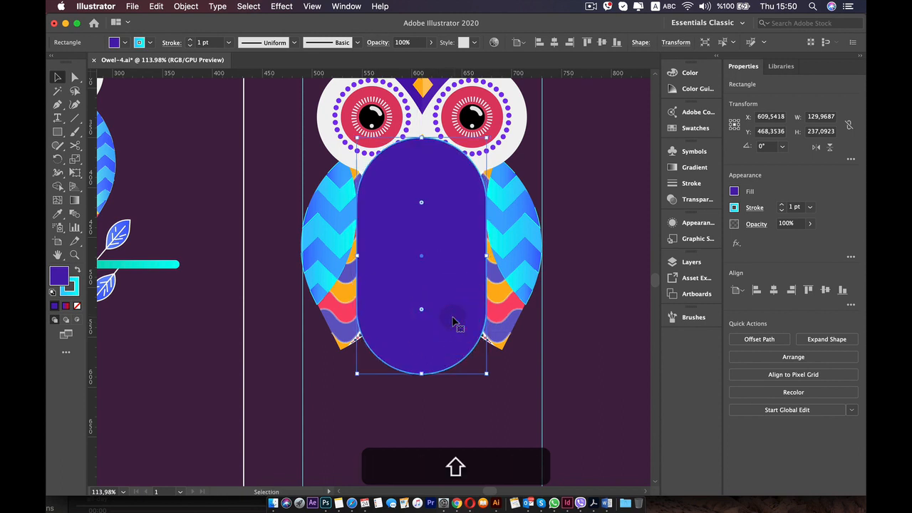
pyautogui.press('Right')
pyautogui.press('Right')
pyautogui.press('Right')
pyautogui.press('Right')
pyautogui.press('Right')
pyautogui.press('Right')
pyautogui.press('Right')
pyautogui.press('Right')
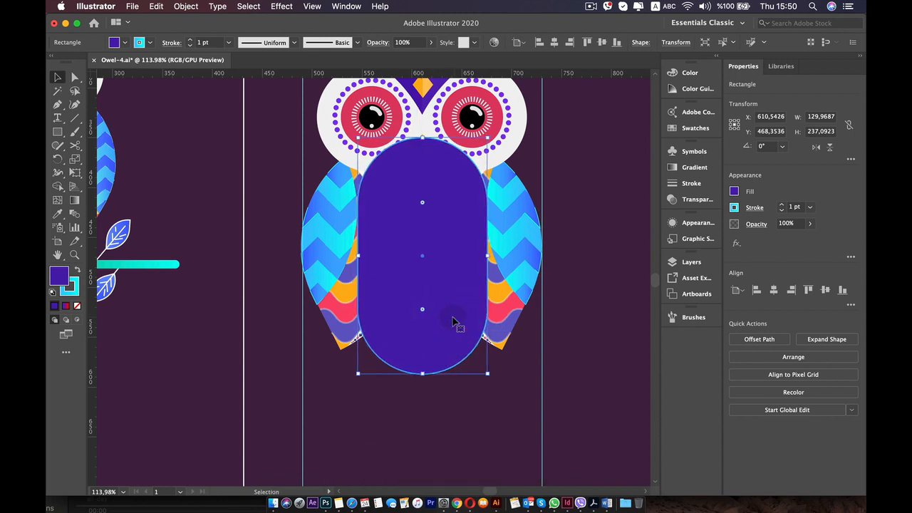
# Pull the body shape's bottom anchor points down about 30 px to form a tapered, egg-like lower end.
pyautogui.click(74, 76)
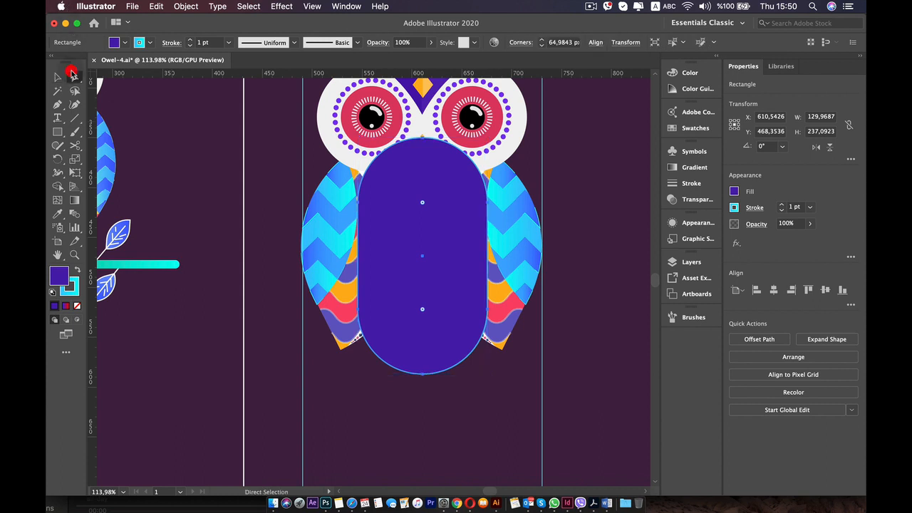
pyautogui.click(421, 374)
pyautogui.press('z')
pyautogui.click(425, 372)
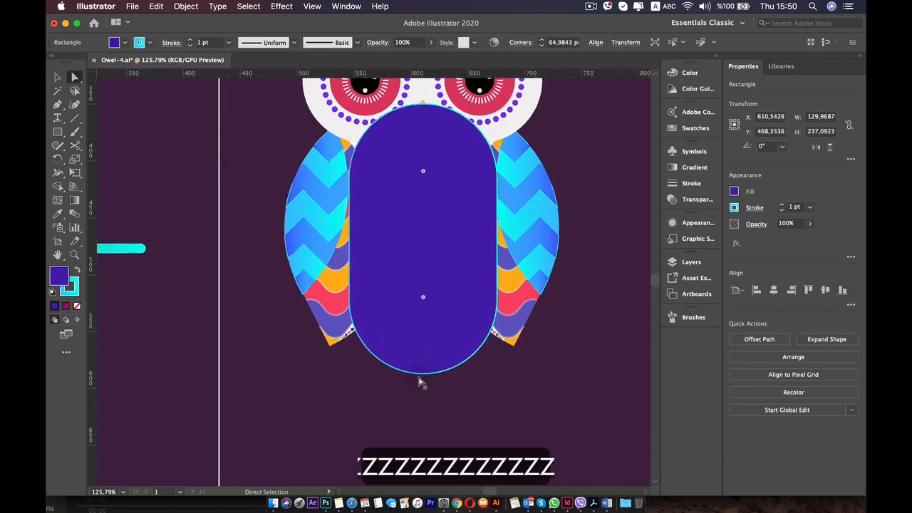
pyautogui.click(433, 368)
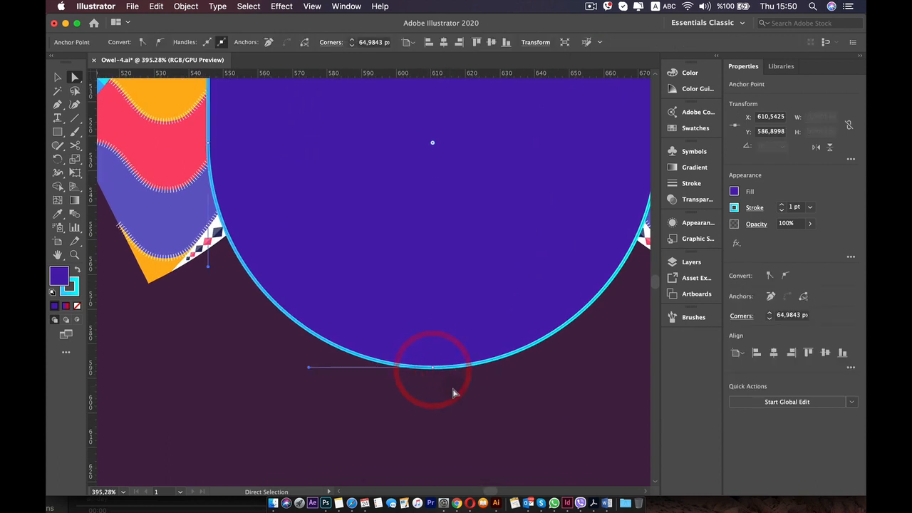
pyautogui.click(418, 359)
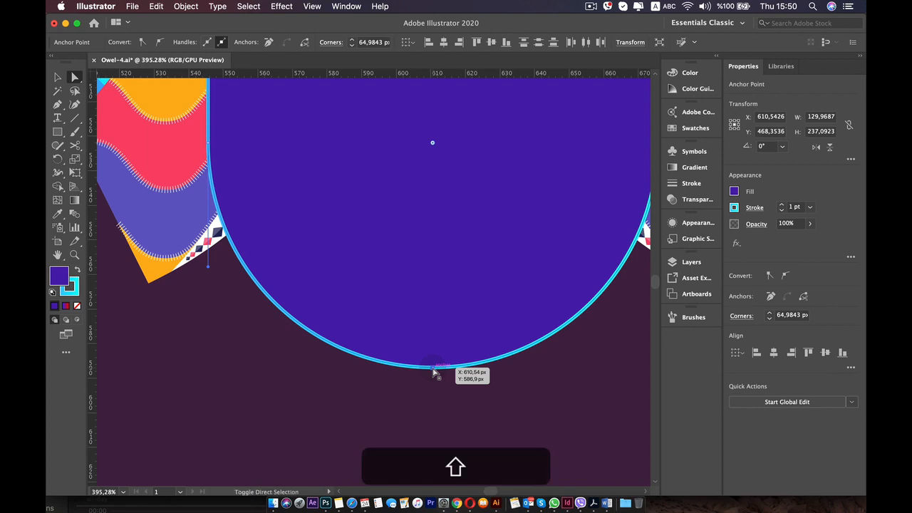
pyautogui.hotkey('shift', 'Down')
pyautogui.hotkey('shift', 'Down')
pyautogui.hotkey('shift', 'Down')
pyautogui.hotkey('shift', 'Down')
pyautogui.hotkey('shift', 'Down')
pyautogui.hotkey('shift', 'Down')
pyautogui.hotkey('shift', 'Down')
pyautogui.hotkey('shift', 'Down')
pyautogui.hotkey('shift', 'Down')
pyautogui.hotkey('shift', 'Down')
pyautogui.hotkey('shift', 'Down')
pyautogui.hotkey('shift', 'Down')
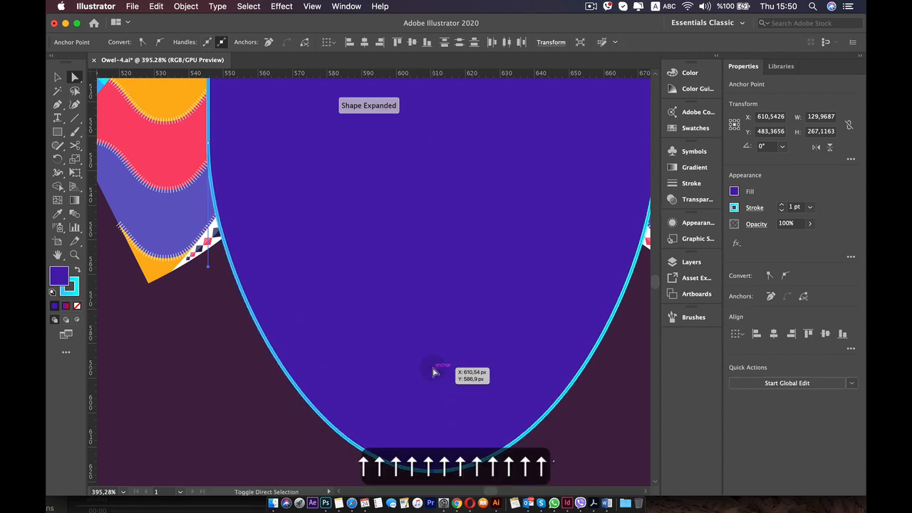
pyautogui.scroll(-8, 433, 372)
pyautogui.hotkey('shift', 'Up')
pyautogui.scroll(2, 432, 372)
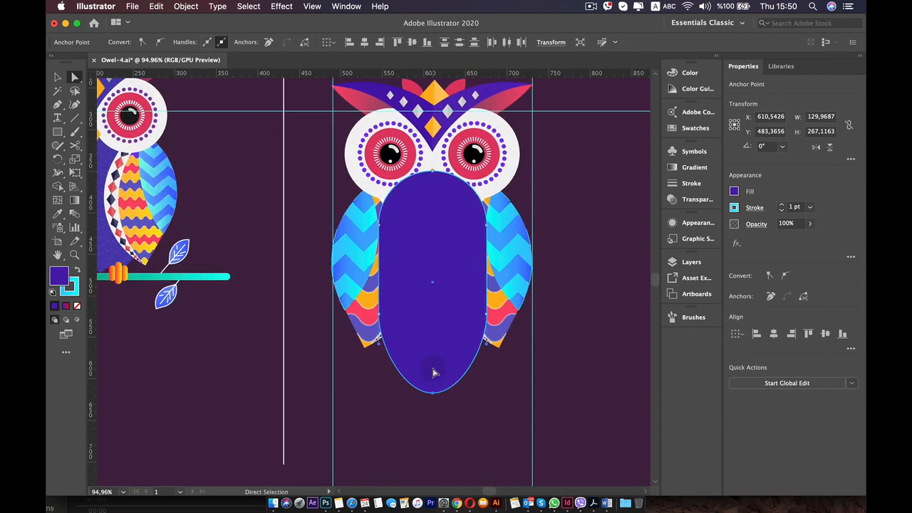
pyautogui.press('Down')
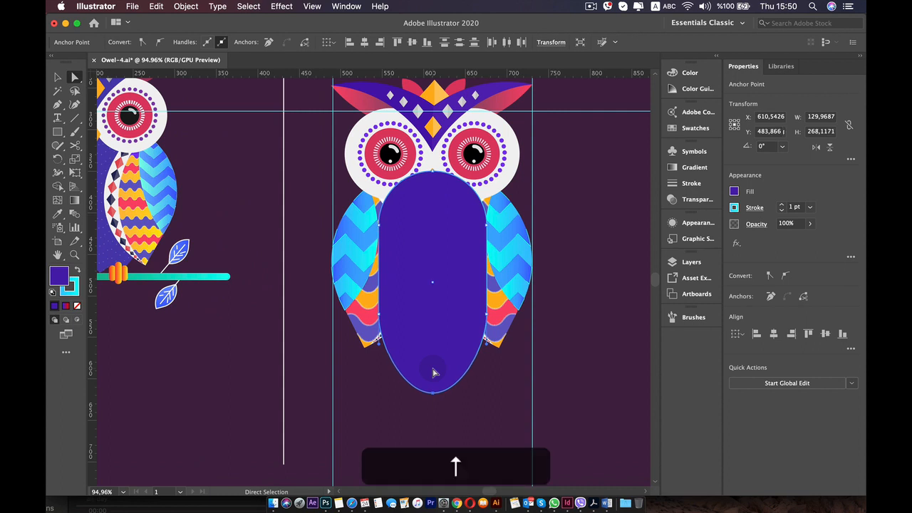
pyautogui.scroll(2, 431, 369)
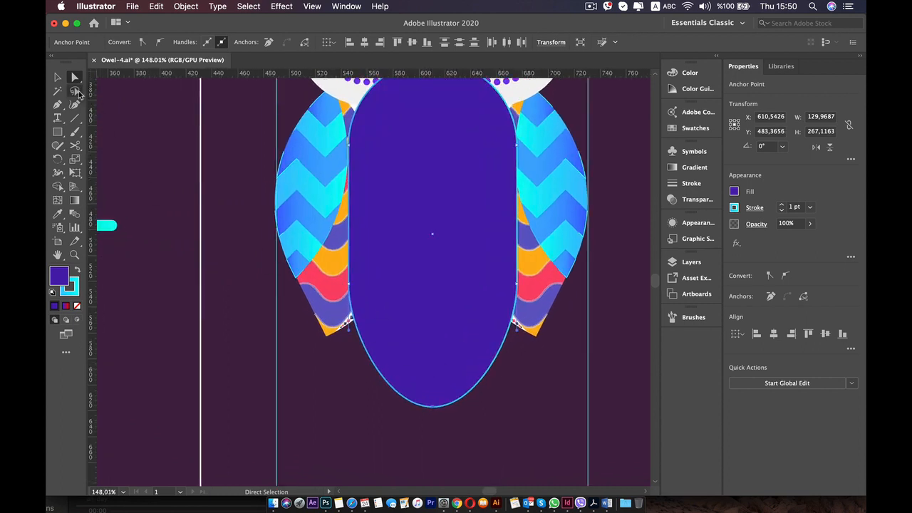
# Move the whole body shape up about 31 px so its top sits higher behind the face.
pyautogui.click(58, 79)
pyautogui.click(168, 142)
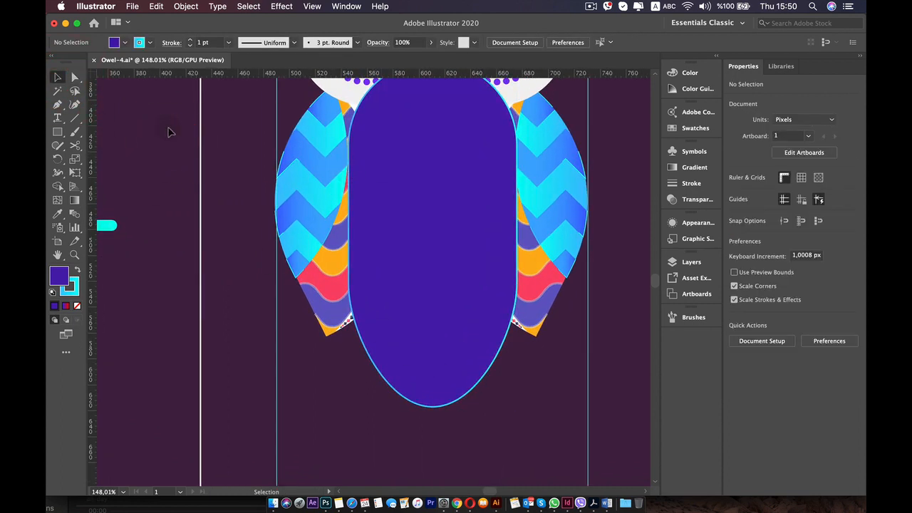
pyautogui.click(376, 140)
pyautogui.press('Up')
pyautogui.press('Up')
pyautogui.press('Up')
pyautogui.press('Up')
pyautogui.press('Up')
pyautogui.press('Up')
pyautogui.press('Up')
pyautogui.press('Up')
pyautogui.press('Up')
pyautogui.press('Up')
pyautogui.press('Up')
pyautogui.press('Up')
pyautogui.press('Up')
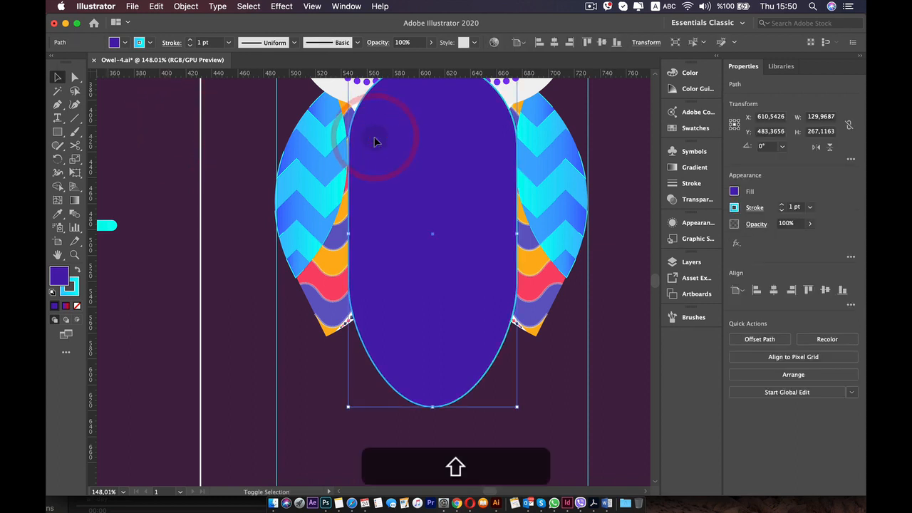
pyautogui.press('Up')
pyautogui.press('Up')
pyautogui.press('Up')
pyautogui.press('Up')
pyautogui.press('Up')
pyautogui.press('Up')
pyautogui.press('Up')
pyautogui.press('Up')
pyautogui.press('Up')
pyautogui.press('Up')
pyautogui.press('Up')
pyautogui.press('Up')
pyautogui.press('Up')
pyautogui.press('Up')
pyautogui.press('Up')
pyautogui.press('Up')
pyautogui.press('Up')
pyautogui.press('Up')
pyautogui.press('Up')
pyautogui.press('Up')
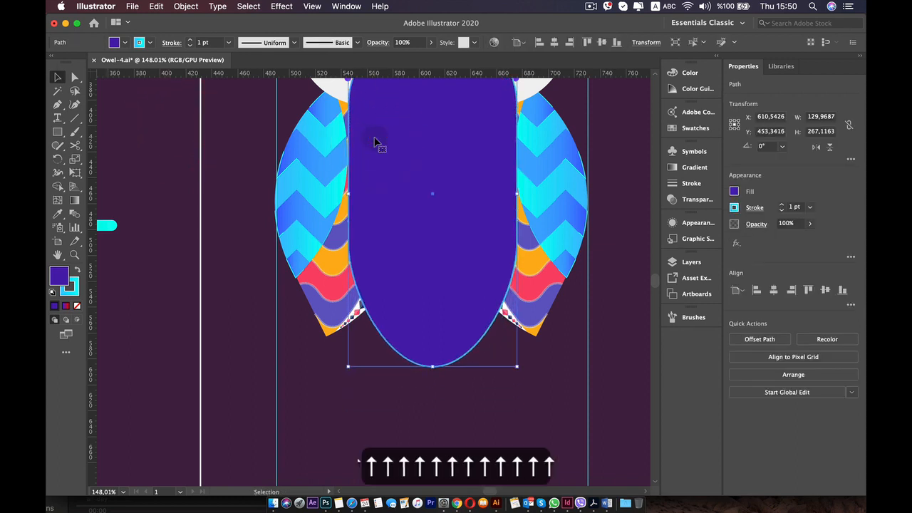
pyautogui.press('Down')
pyautogui.press('Down')
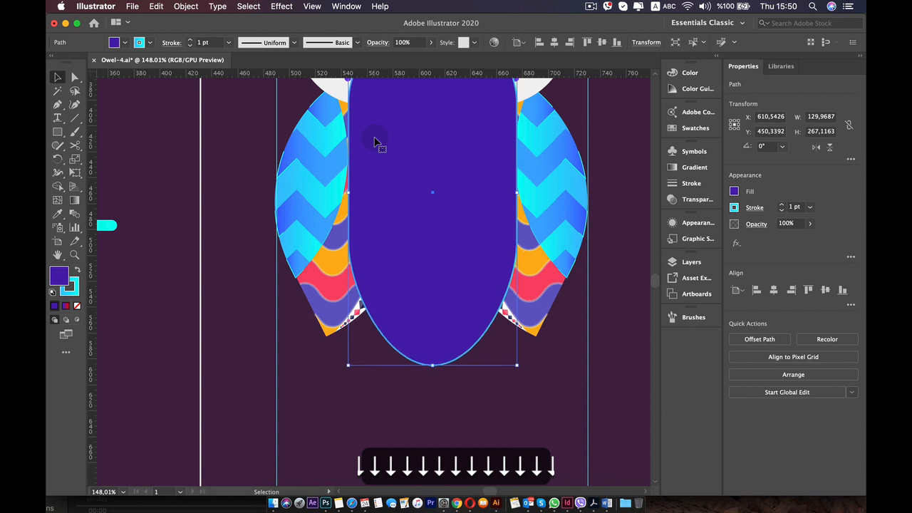
# Send the body shape backward in the stacking order until it lies behind the wings, eyes and beak.
pyautogui.press('super')
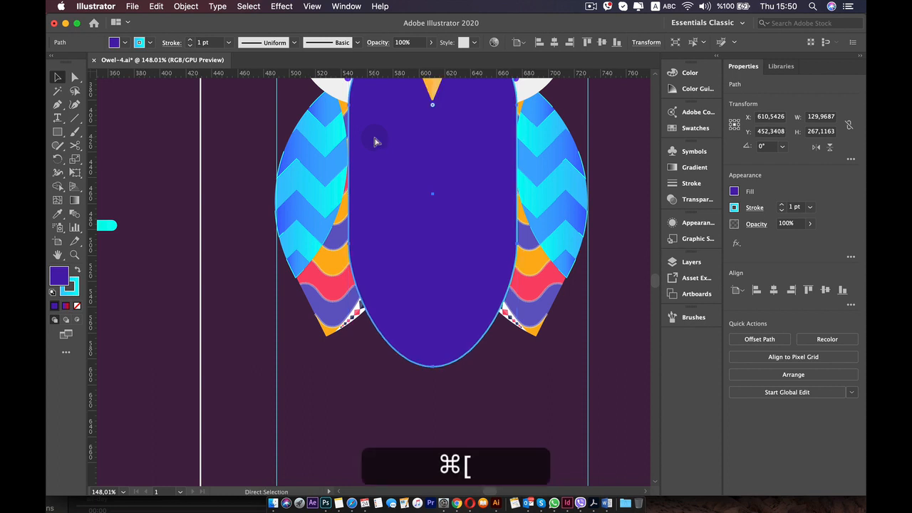
pyautogui.press('super+bracketleft')
pyautogui.press('super+bracketleft')
pyautogui.press('super+bracketleft')
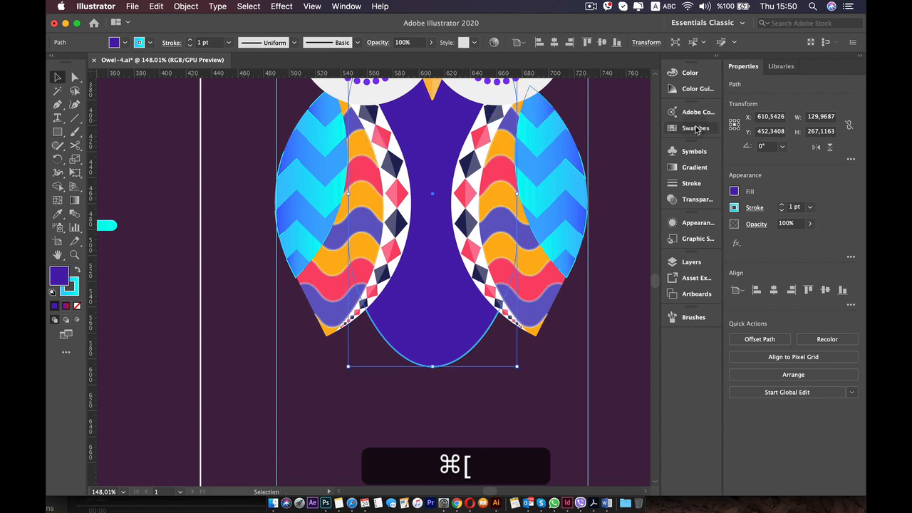
# Check the body's purple swatch options (R=77 G=29 B=175), remove the body's stroke and deselect it.
pyautogui.click(696, 129)
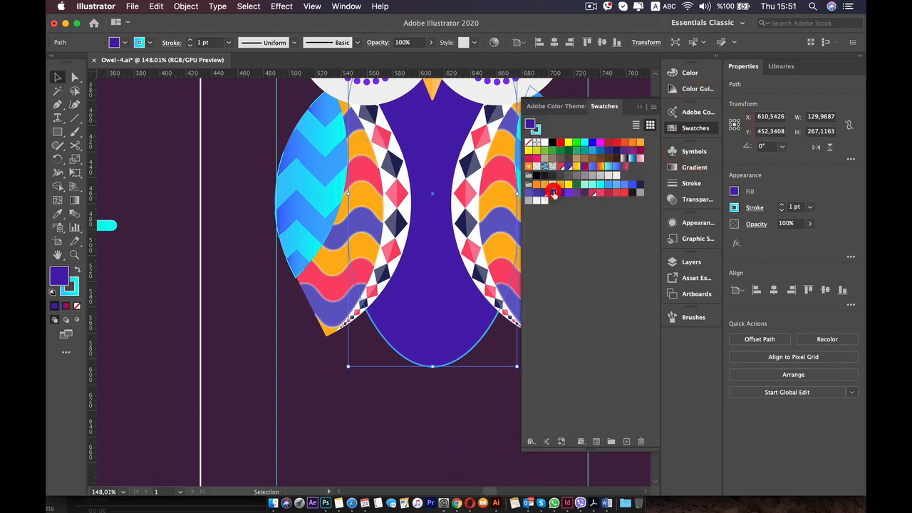
pyautogui.doubleClick(553, 194)
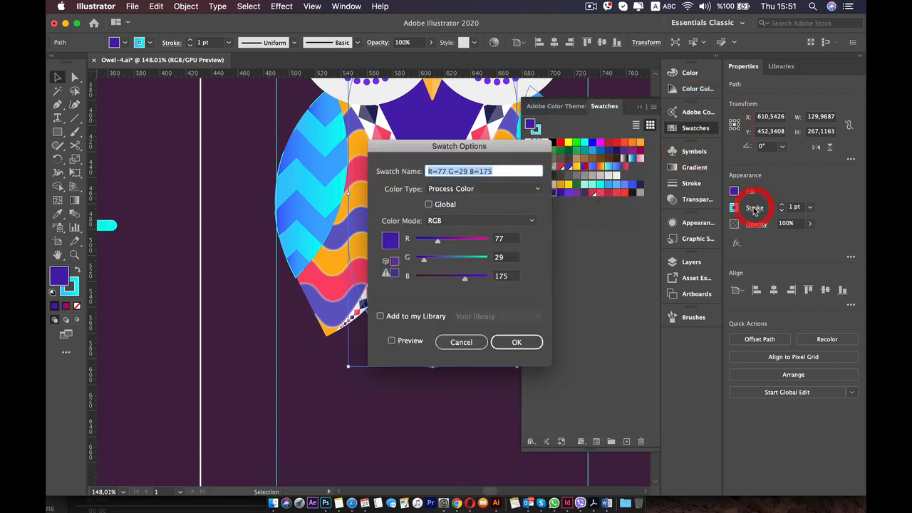
pyautogui.click(506, 342)
pyautogui.click(735, 208)
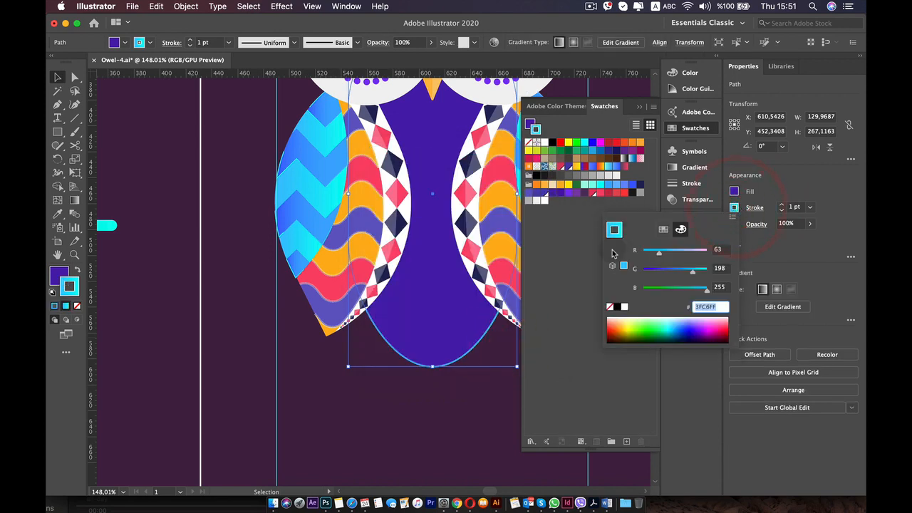
pyautogui.click(610, 306)
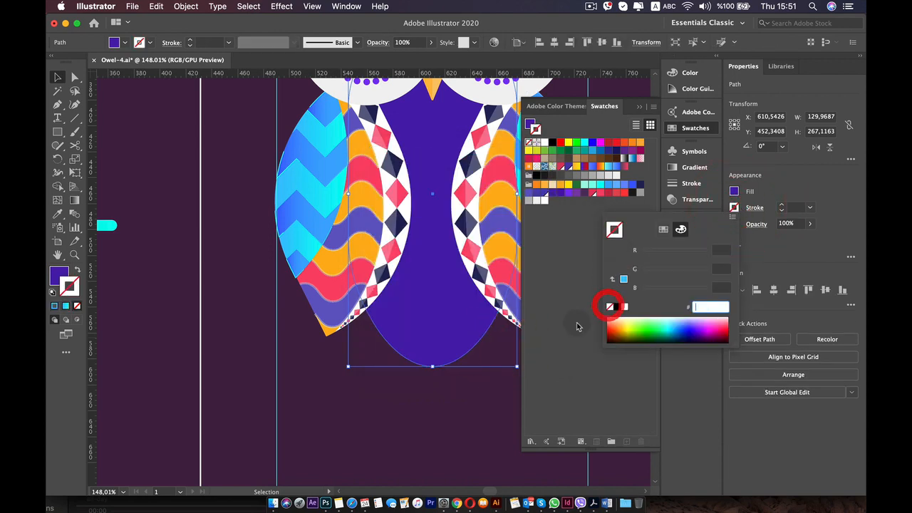
pyautogui.click(430, 405)
pyautogui.moveTo(438, 417); pyautogui.dragTo(408, 409)
pyautogui.scroll(3, 428, 378)
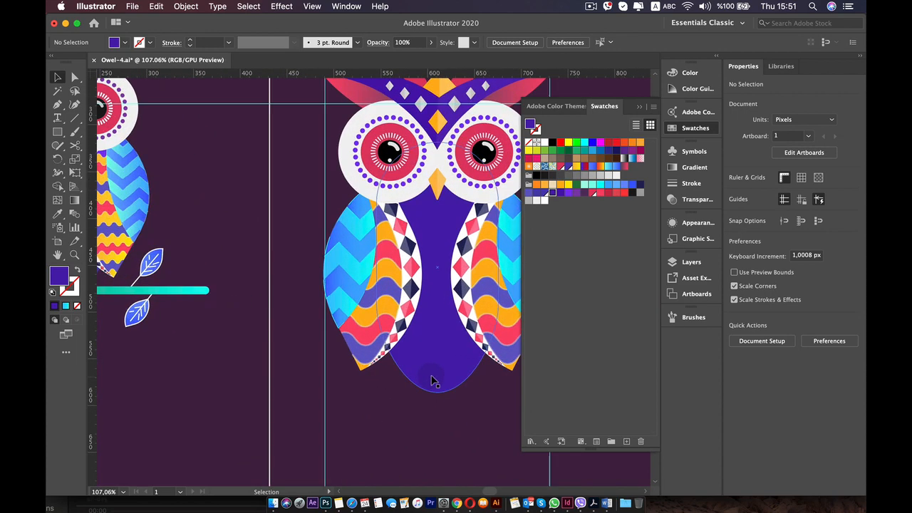
pyautogui.moveTo(457, 342); pyautogui.dragTo(395, 337)
pyautogui.click(455, 412)
pyautogui.moveTo(456, 416); pyautogui.dragTo(265, 287)
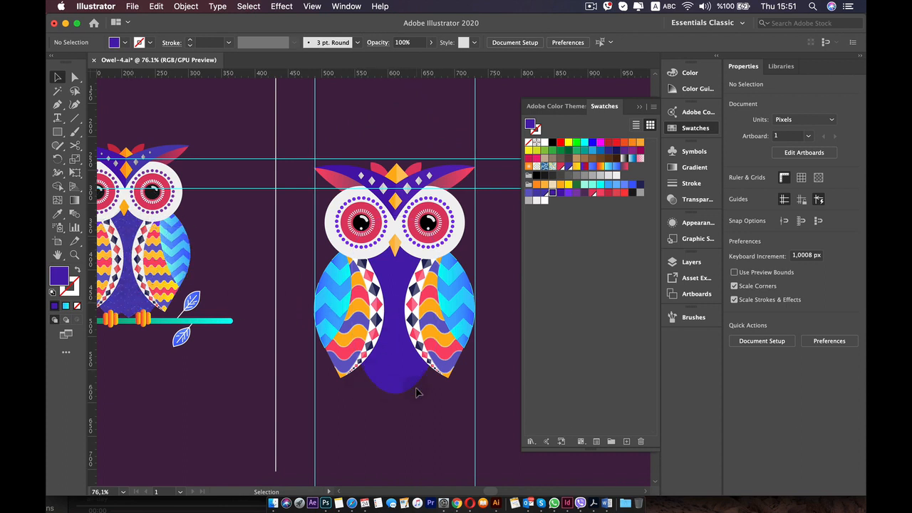
# Draw a horizontal line about 354 px long across the homework owl at the beak's lower tip.
pyautogui.click(75, 118)
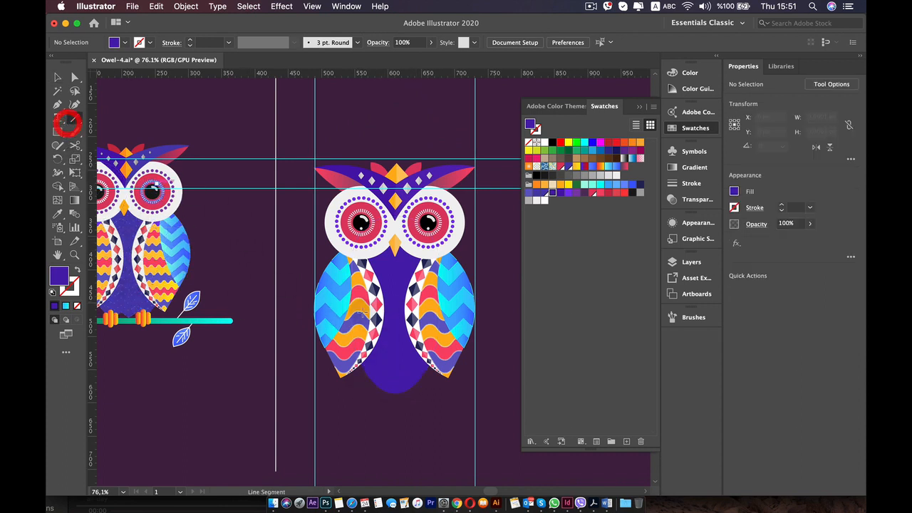
pyautogui.moveTo(334, 261); pyautogui.dragTo(499, 265)
pyautogui.scroll(5, 490, 272)
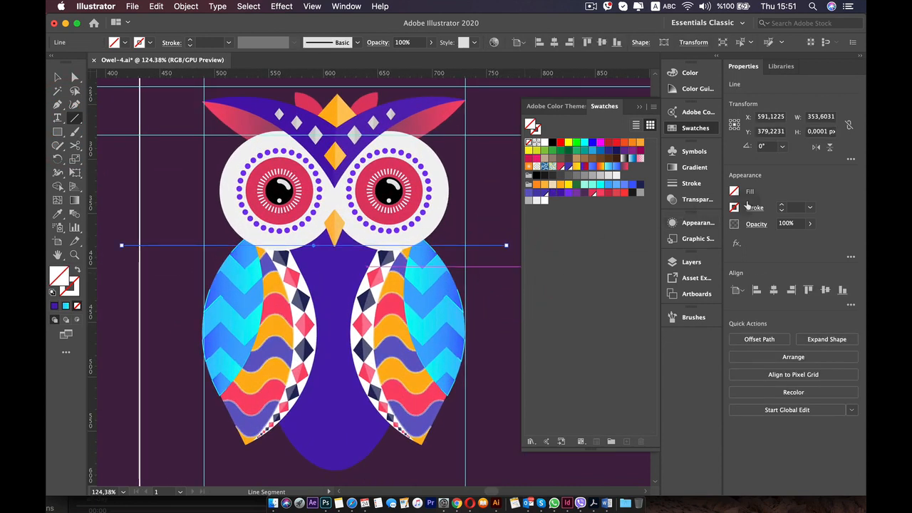
# Give the line a 1 pt stroke and set the stroke colour value to white (FFFFFF).
pyautogui.click(781, 207)
pyautogui.click(688, 222)
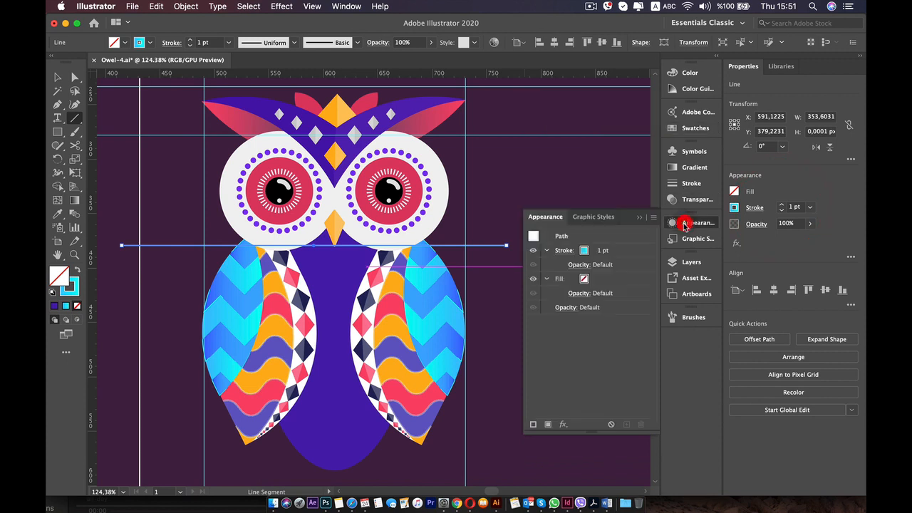
pyautogui.click(622, 253)
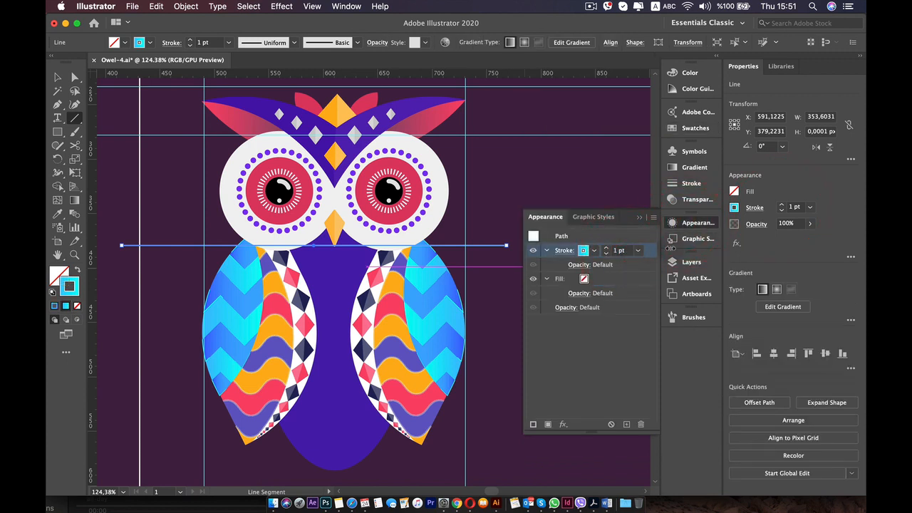
pyautogui.click(734, 207)
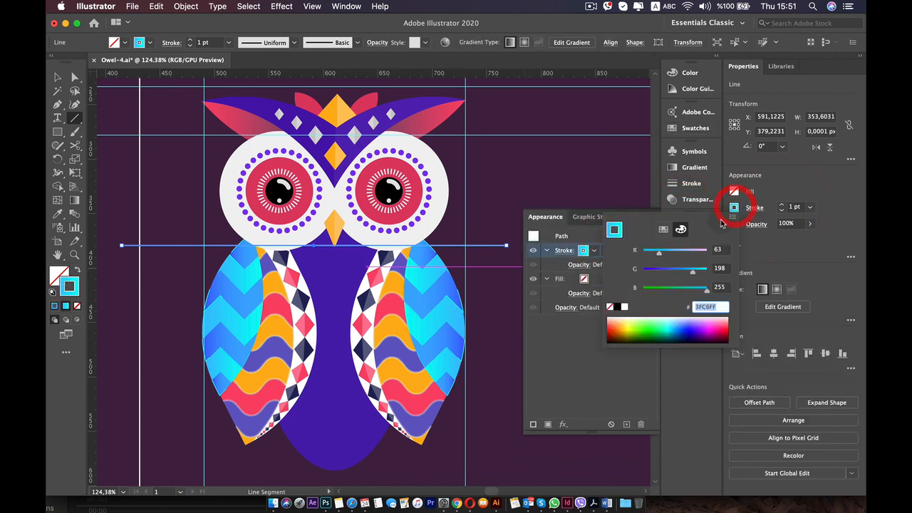
pyautogui.click(624, 306)
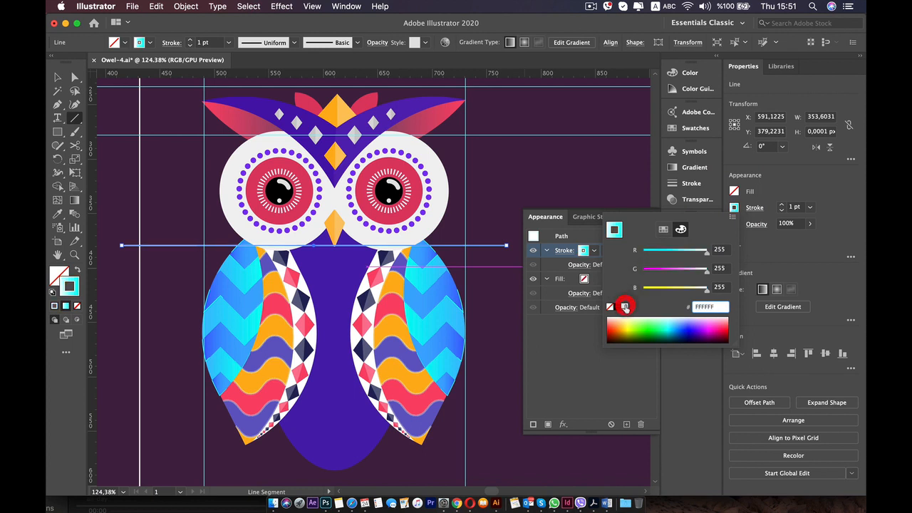
# Apply a Zig Zag effect to the line's stroke with 10 px absolute size, 17 ridges per segment and smooth points.
pyautogui.click(553, 251)
pyautogui.click(564, 427)
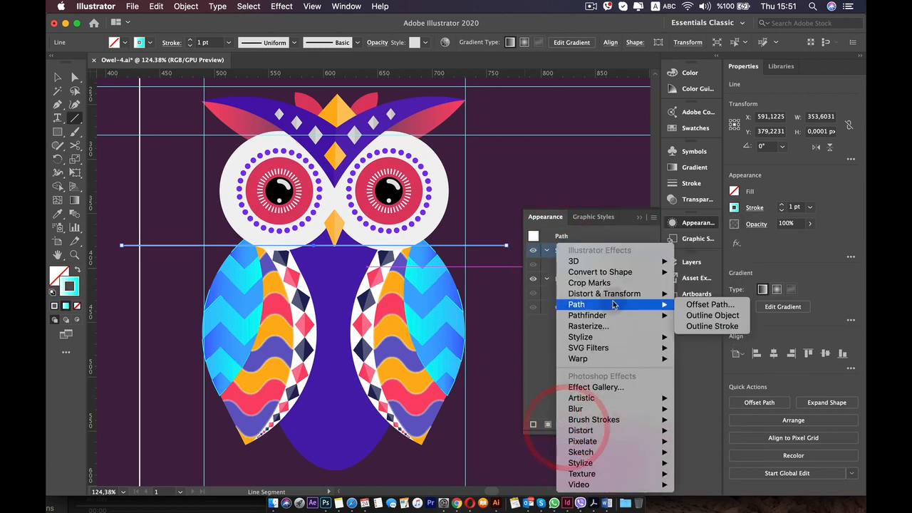
pyautogui.moveTo(627, 294)
pyautogui.click(696, 360)
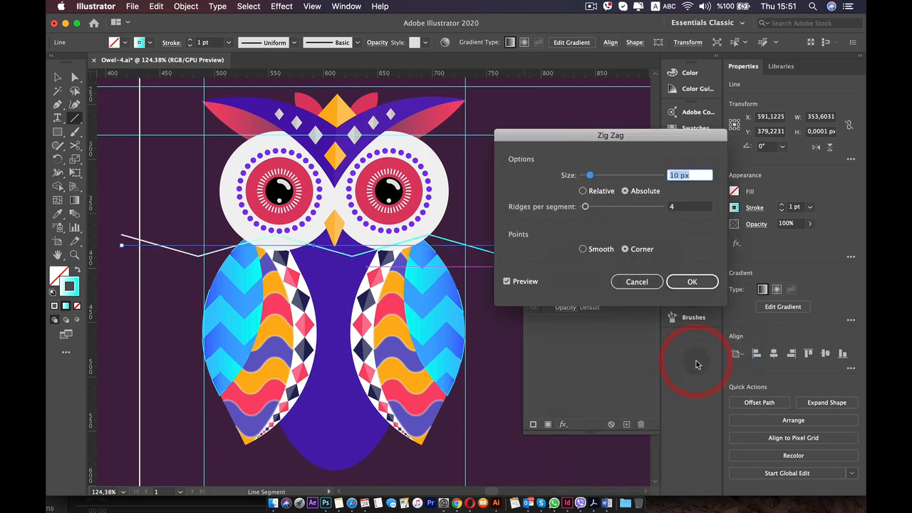
pyautogui.moveTo(590, 174); pyautogui.dragTo(594, 174)
pyautogui.moveTo(584, 206); pyautogui.dragTo(593, 207)
pyautogui.click(590, 249)
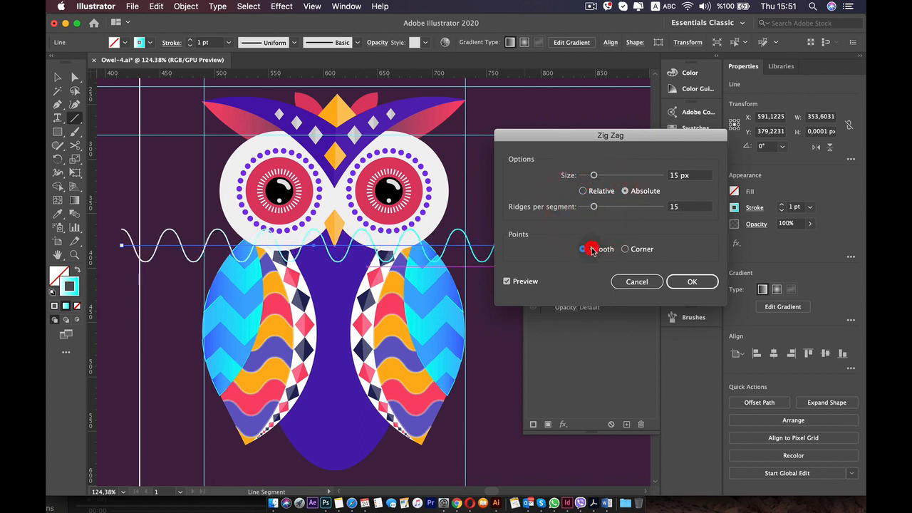
pyautogui.moveTo(592, 176); pyautogui.dragTo(590, 176)
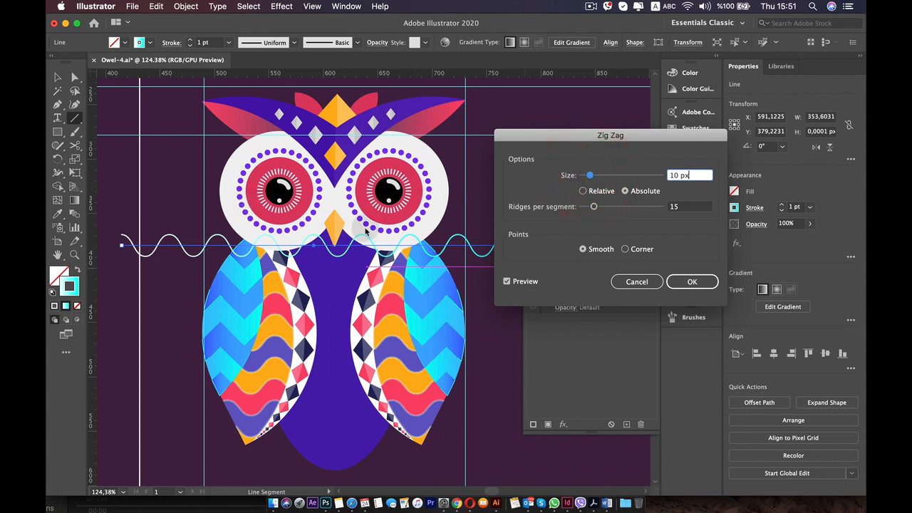
pyautogui.moveTo(594, 207); pyautogui.dragTo(594, 206)
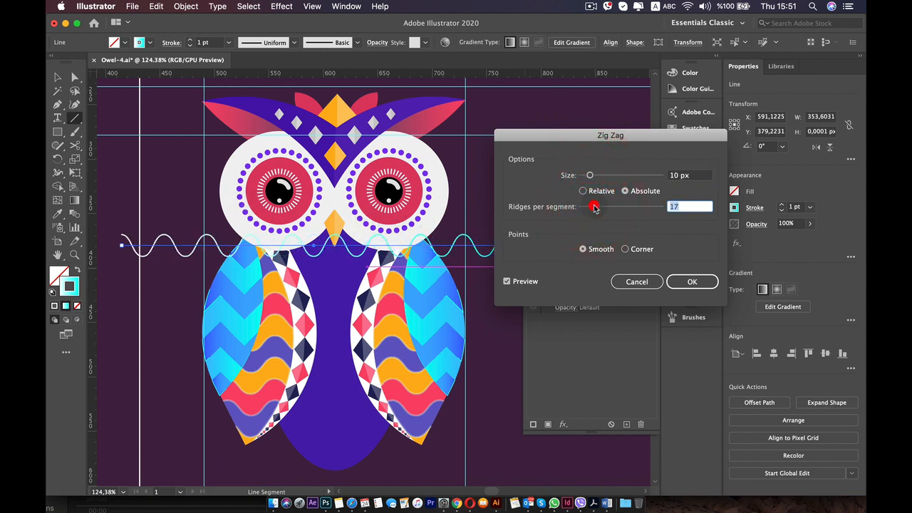
pyautogui.click(682, 279)
# Set the wavy line's stroke colour to the solid white swatch.
pyautogui.click(734, 207)
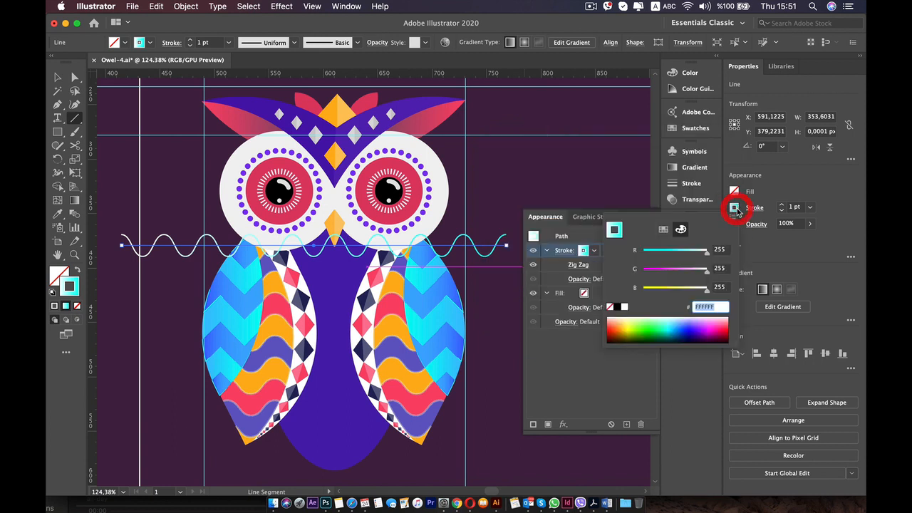
pyautogui.click(662, 230)
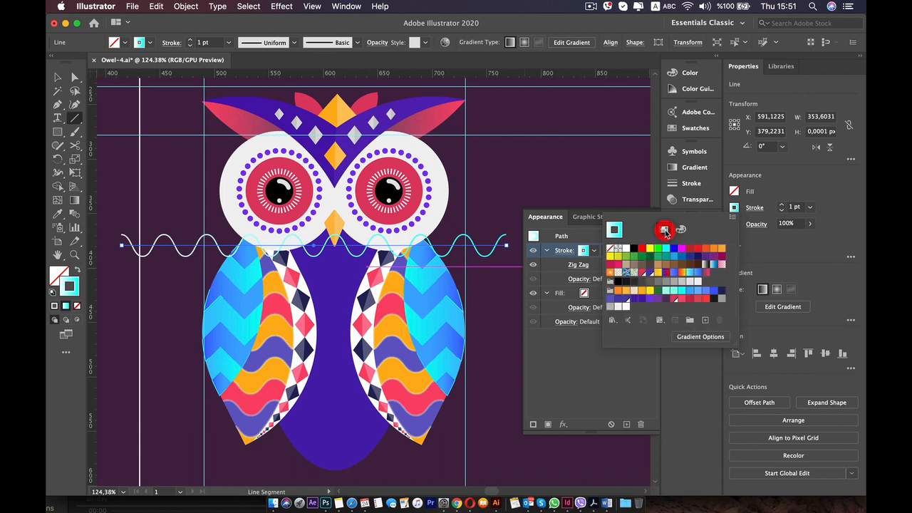
pyautogui.click(622, 306)
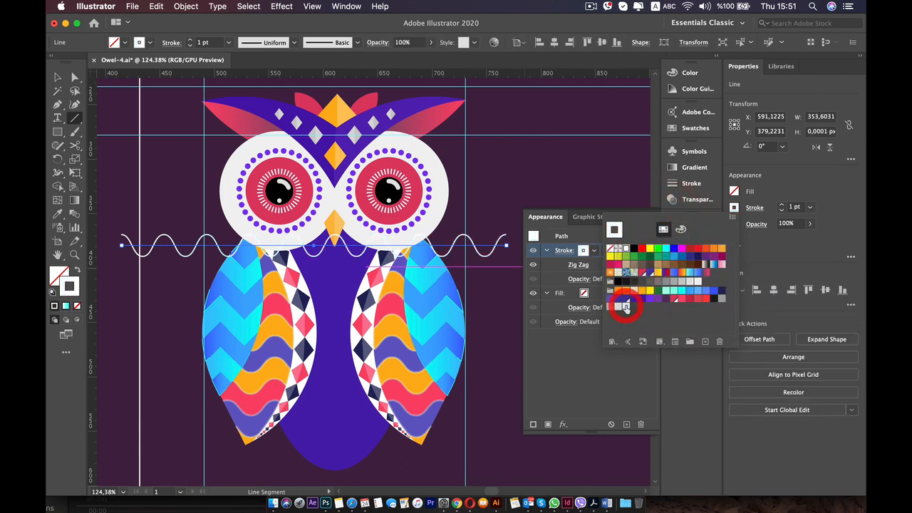
pyautogui.click(777, 241)
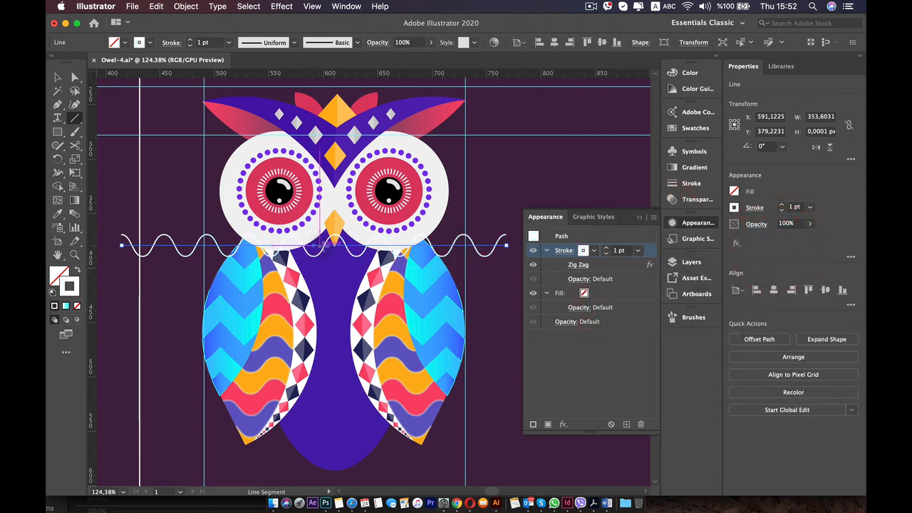
# Change the line's Zig Zag effect from smooth to corner points.
pyautogui.click(55, 72)
pyautogui.press('space')
pyautogui.moveTo(143, 219)
pyautogui.mouseDown()
pyautogui.moveTo(513, 225)
pyautogui.moveTo(180, 171)
pyautogui.mouseUp()
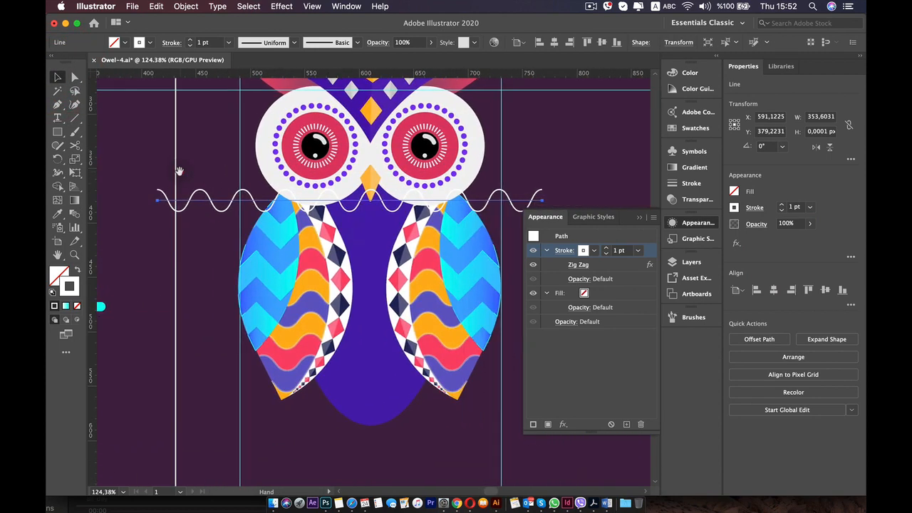
pyautogui.click(346, 207)
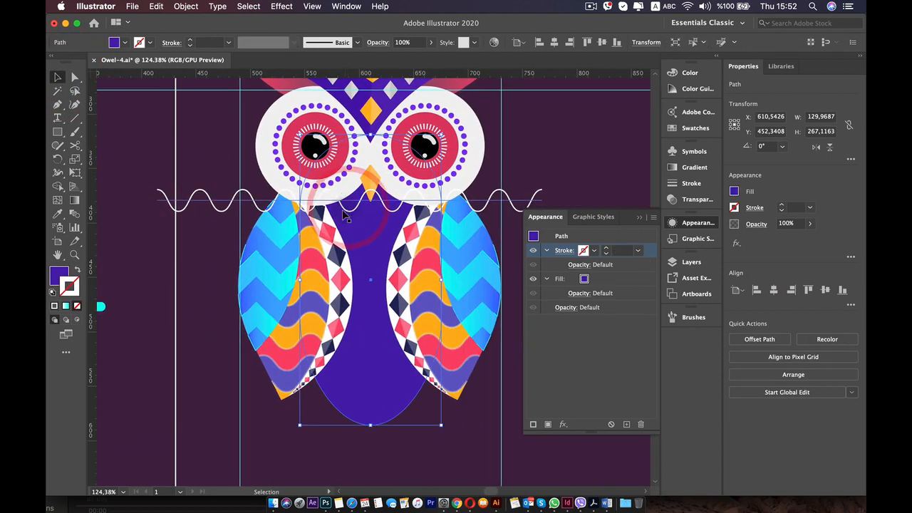
pyautogui.click(579, 263)
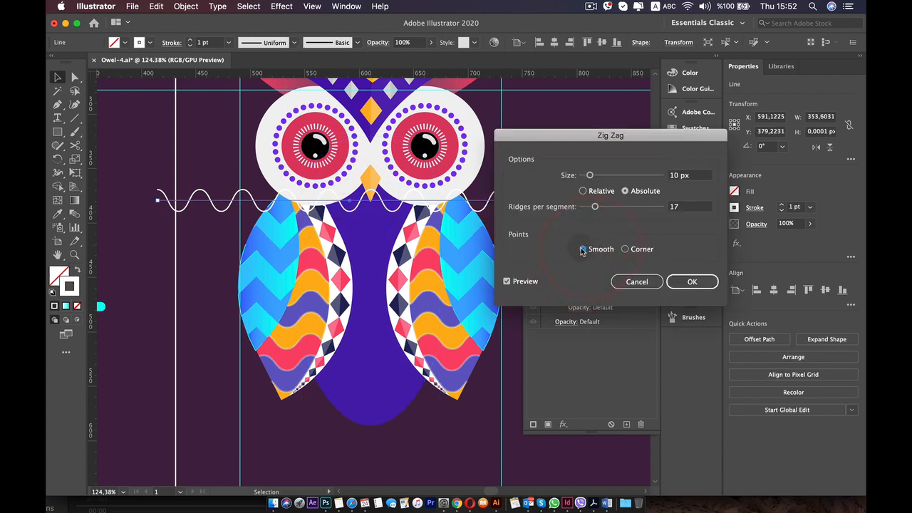
pyautogui.click(625, 250)
pyautogui.click(691, 282)
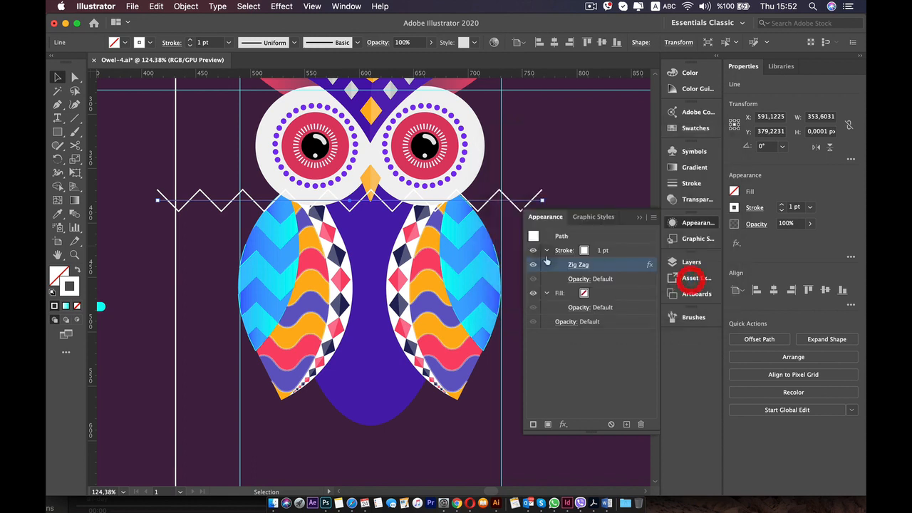
# Duplicate the white zigzag line straight down at even spacing until nine rows reach the bottom of the purple body.
pyautogui.press('alt')
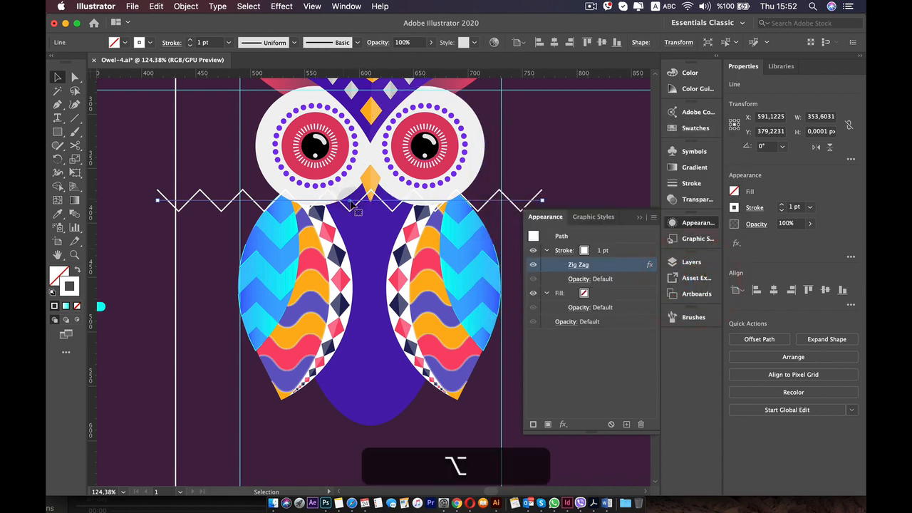
pyautogui.press('shift')
pyautogui.moveTo(352, 204); pyautogui.dragTo(352, 265)
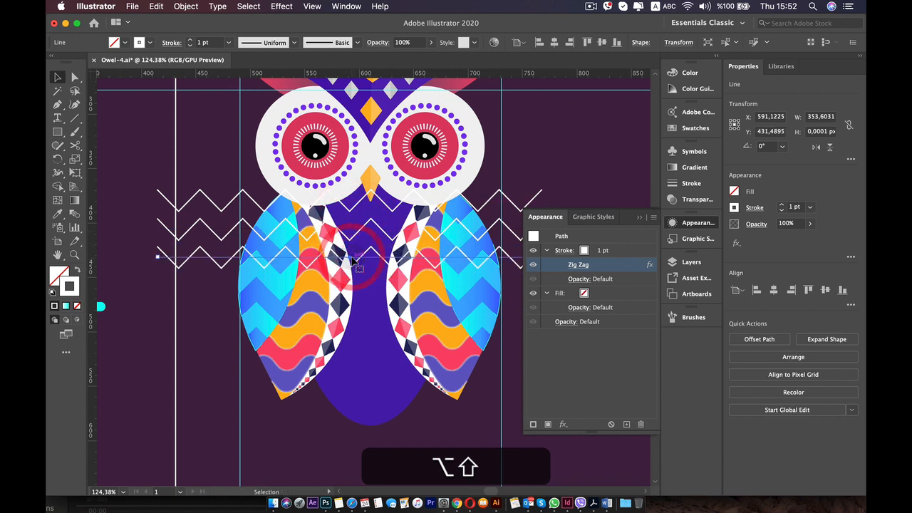
pyautogui.click(694, 224)
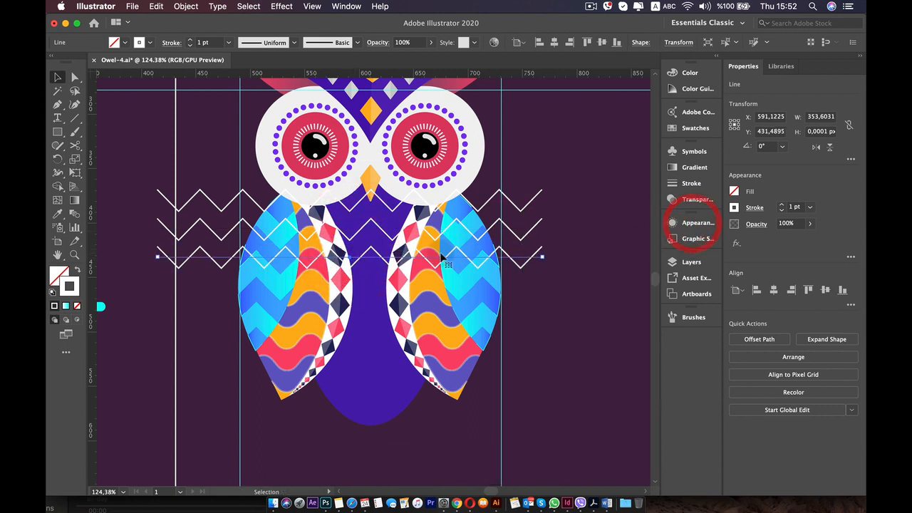
pyautogui.press('super+z')
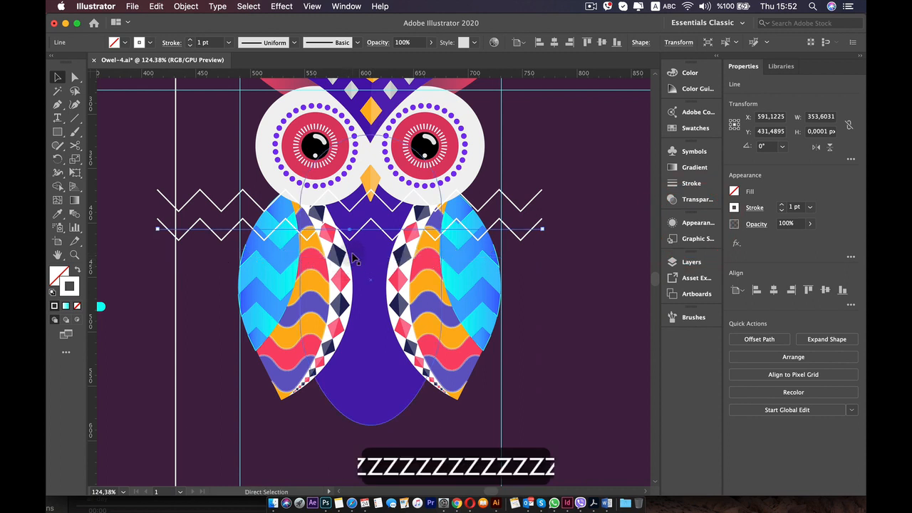
pyautogui.moveTo(349, 232); pyautogui.dragTo(357, 424)
pyautogui.click(399, 457)
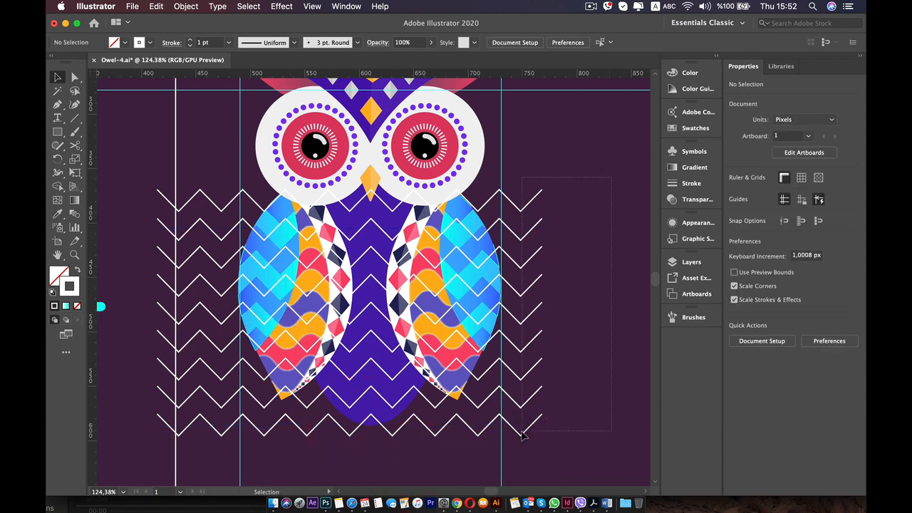
# Group all the zigzag lines, expand the group's appearance and deselect it.
pyautogui.moveTo(522, 435); pyautogui.dragTo(549, 243)
pyautogui.rightClick(534, 232)
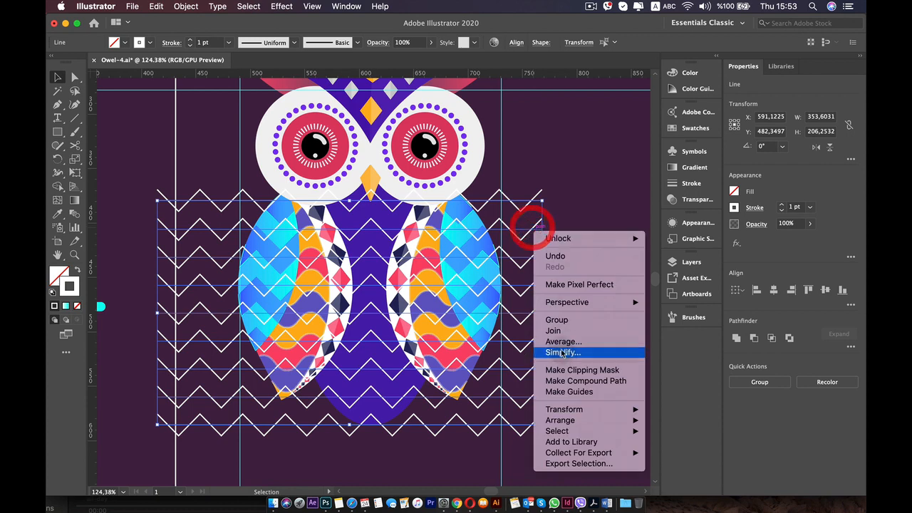
pyautogui.click(556, 318)
pyautogui.click(185, 6)
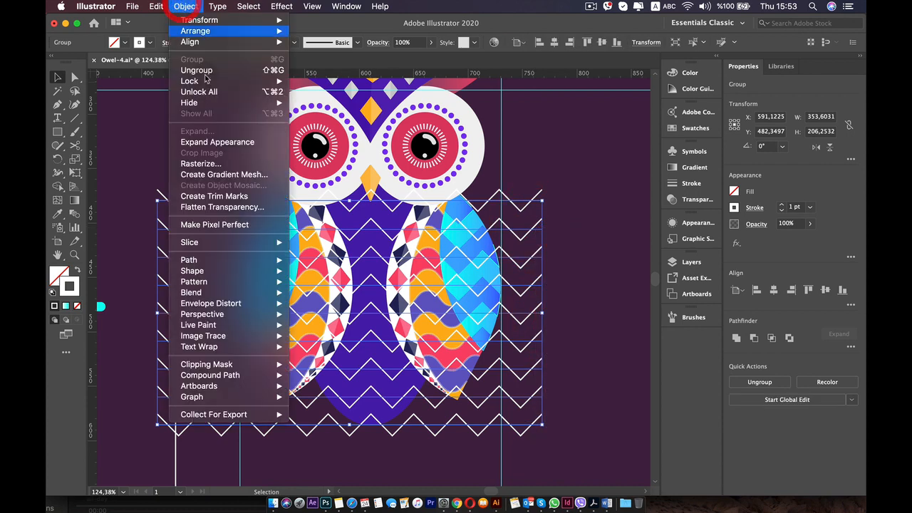
pyautogui.click(225, 143)
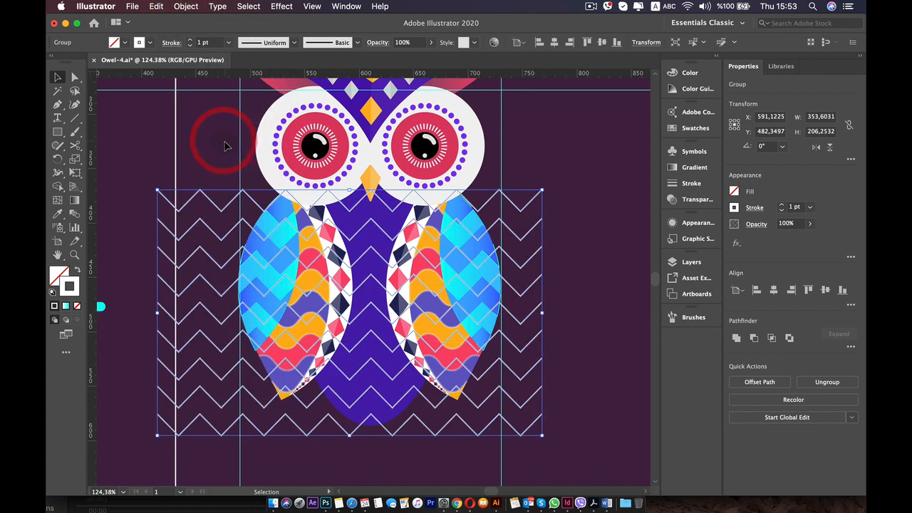
pyautogui.click(603, 292)
# Trim away the zigzag segments outside both sides of the purple body with the Shape Builder tool, then deselect.
pyautogui.click(505, 223)
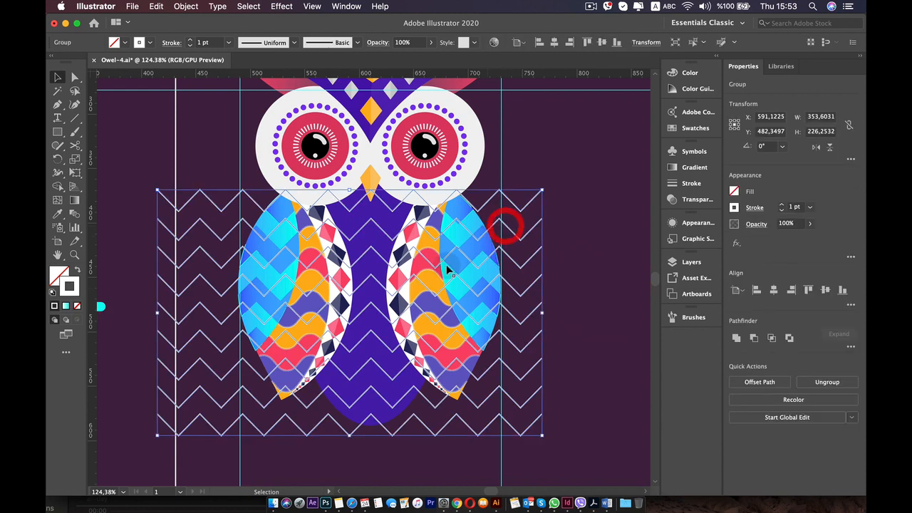
pyautogui.keyDown('shift'); pyautogui.click(389, 418); pyautogui.keyUp('shift')
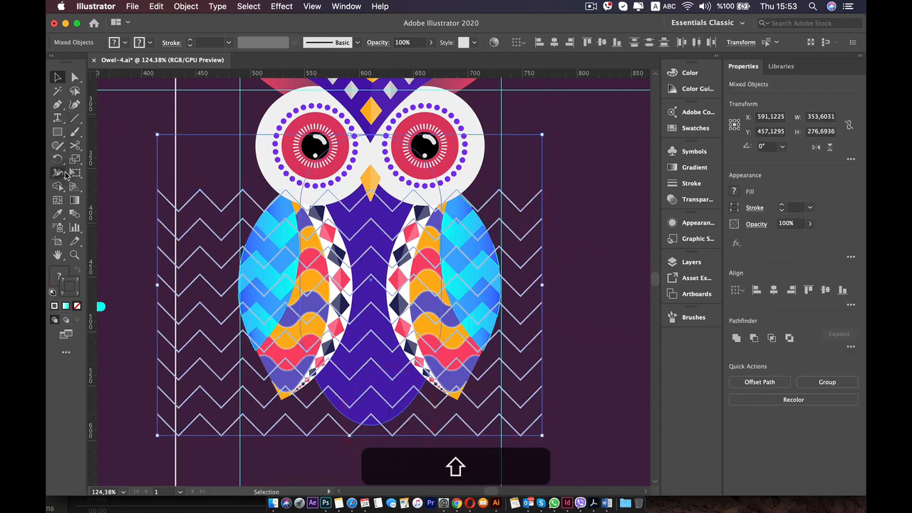
pyautogui.click(58, 186)
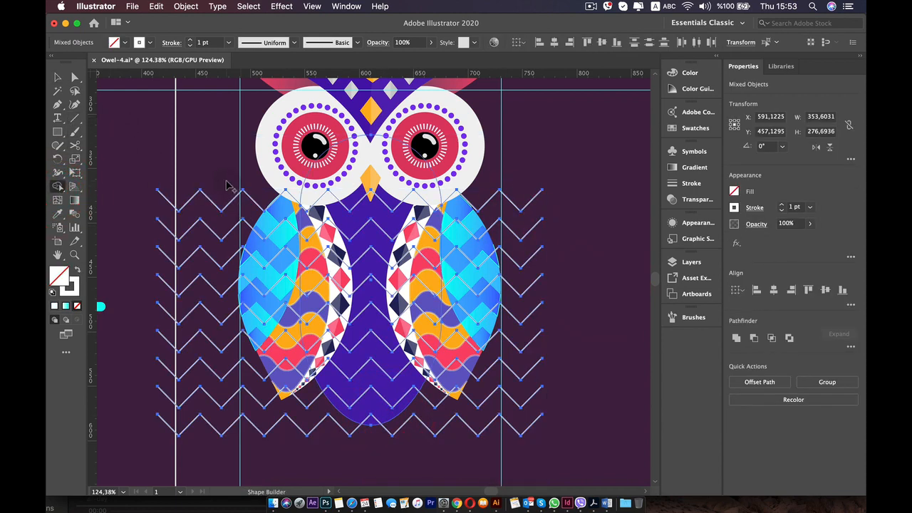
pyautogui.press('alt')
pyautogui.keyDown('alt'); pyautogui.click(224, 449); pyautogui.keyUp('alt')
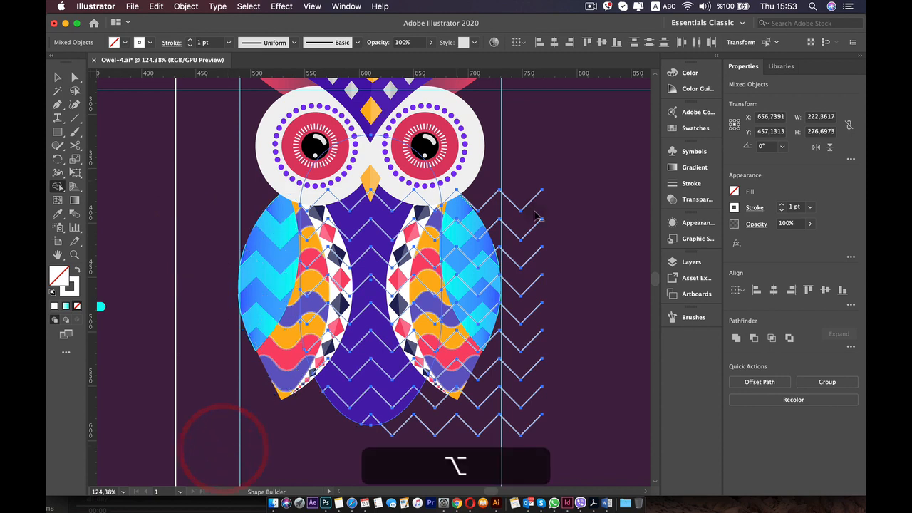
pyautogui.keyDown('alt'); pyautogui.click(501, 437); pyautogui.keyUp('alt')
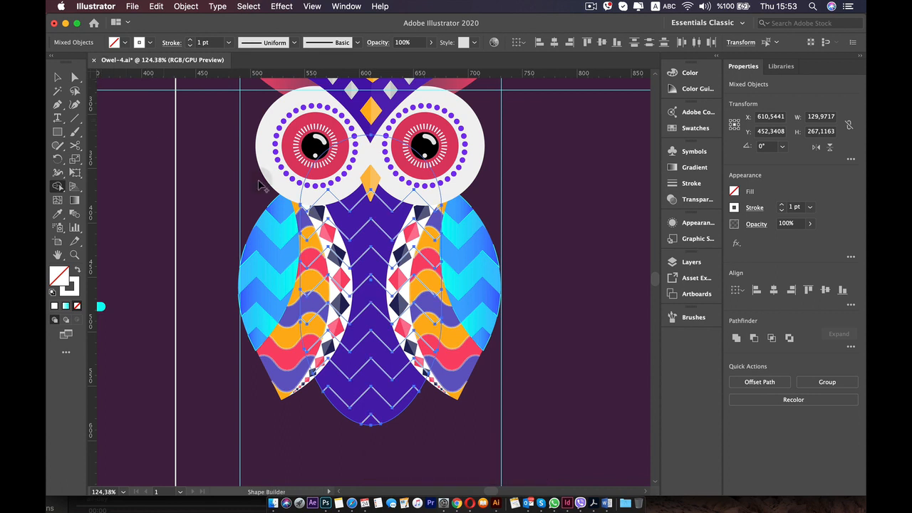
pyautogui.click(238, 194)
pyautogui.click(210, 173)
pyautogui.click(57, 77)
pyautogui.click(102, 132)
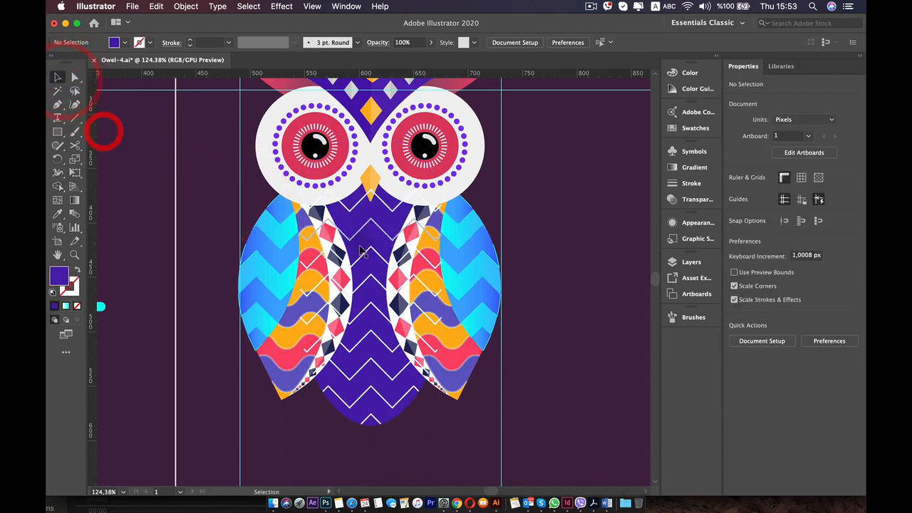
# Restack the zigzag group so it lies behind the wings and eyes but in front of the purple body.
pyautogui.click(369, 232)
pyautogui.press('super')
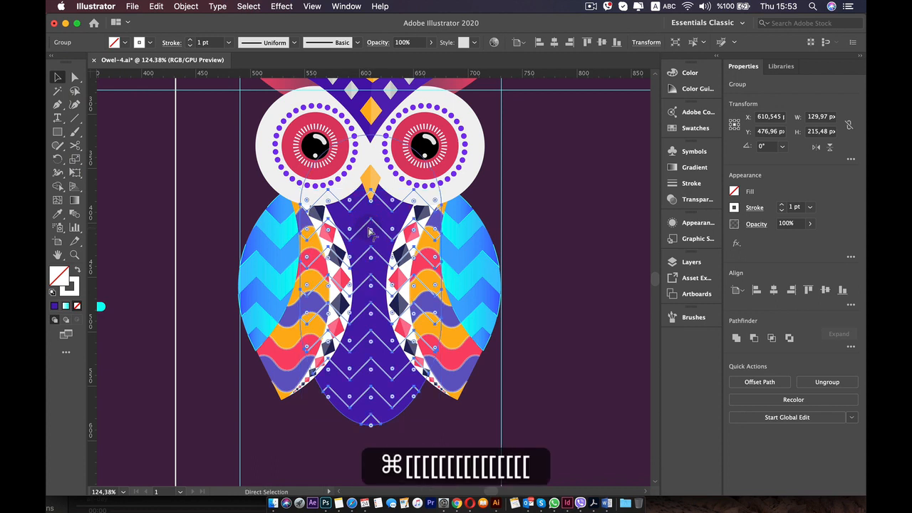
pyautogui.press('super+[')
pyautogui.press('super+[')
pyautogui.press('super+[')
pyautogui.press('super+[')
pyautogui.press('super+[')
pyautogui.press('super+[')
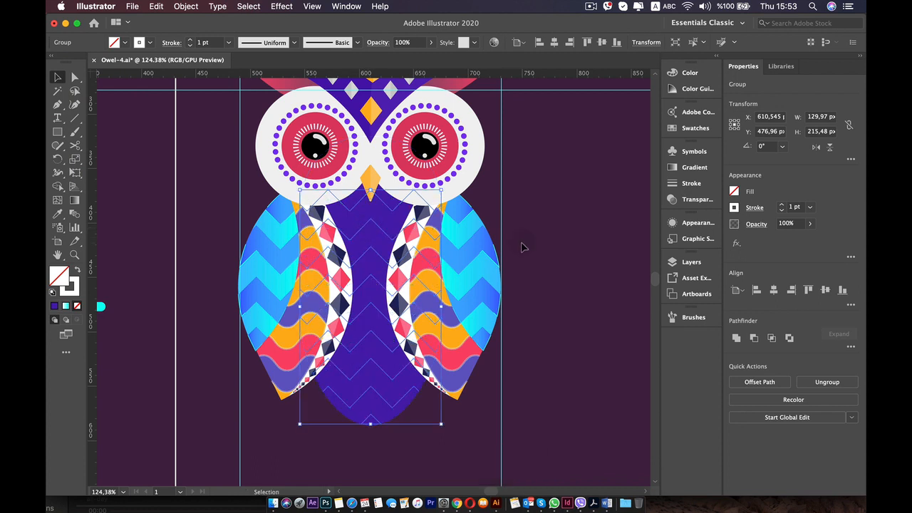
pyautogui.press('super+]')
pyautogui.press('super+]')
pyautogui.press('super+]')
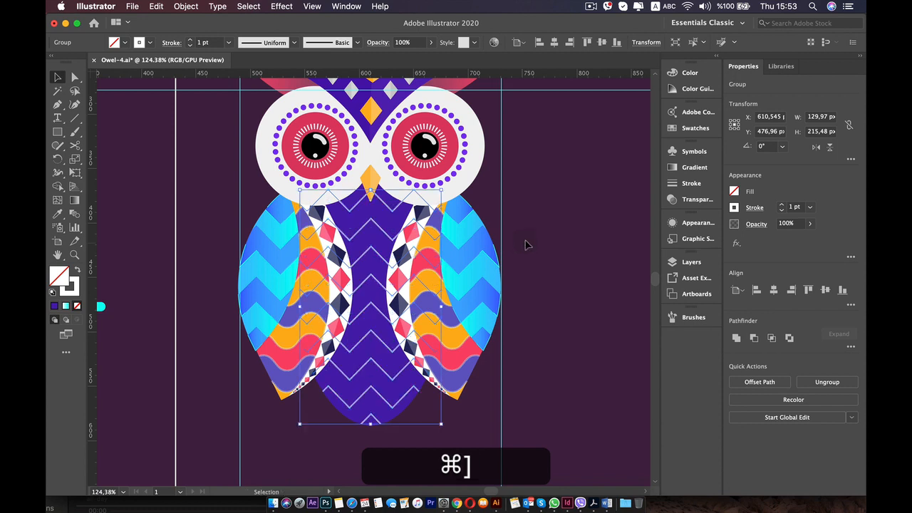
pyautogui.keyDown('super'); pyautogui.click(538, 240); pyautogui.keyUp('super')
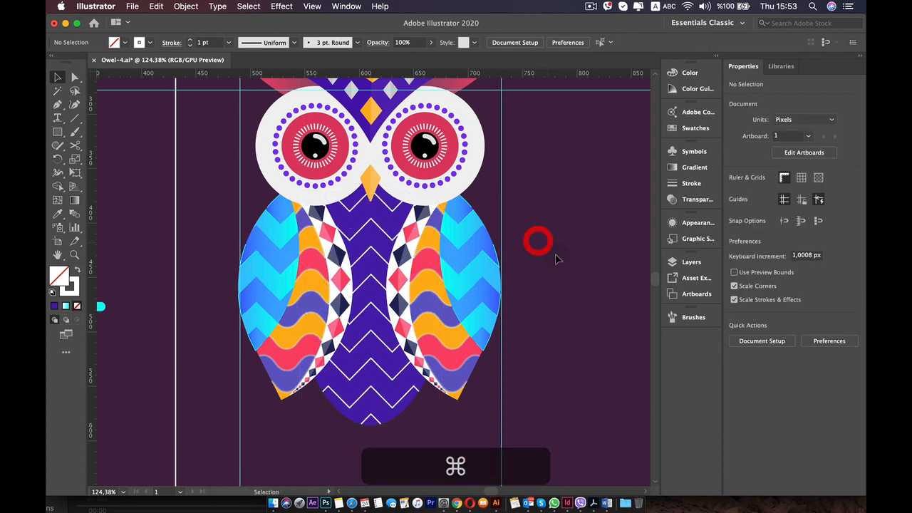
# Remove the body's rounded tip below its lowest full zigzag row with the Shape Builder tool, leaving a jagged lower edge.
pyautogui.click(403, 417)
pyautogui.keyDown('shift'); pyautogui.click(399, 396); pyautogui.keyUp('shift')
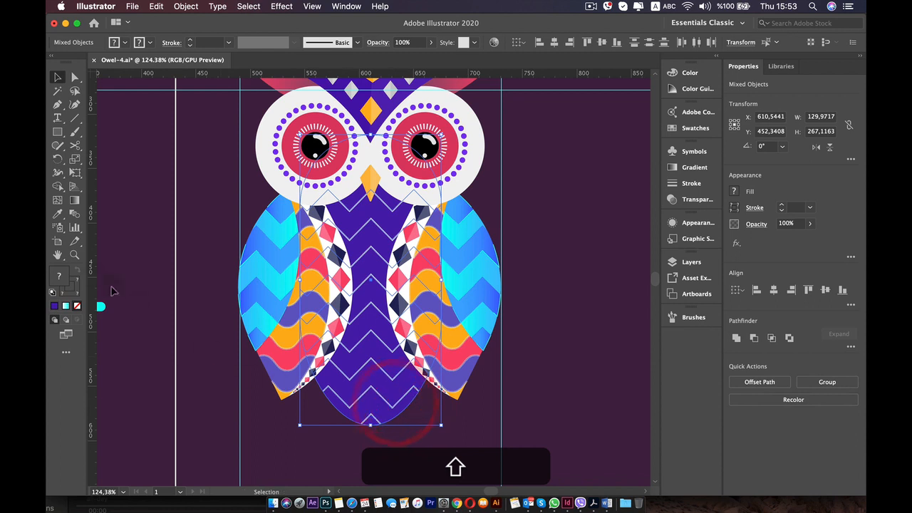
pyautogui.click(58, 186)
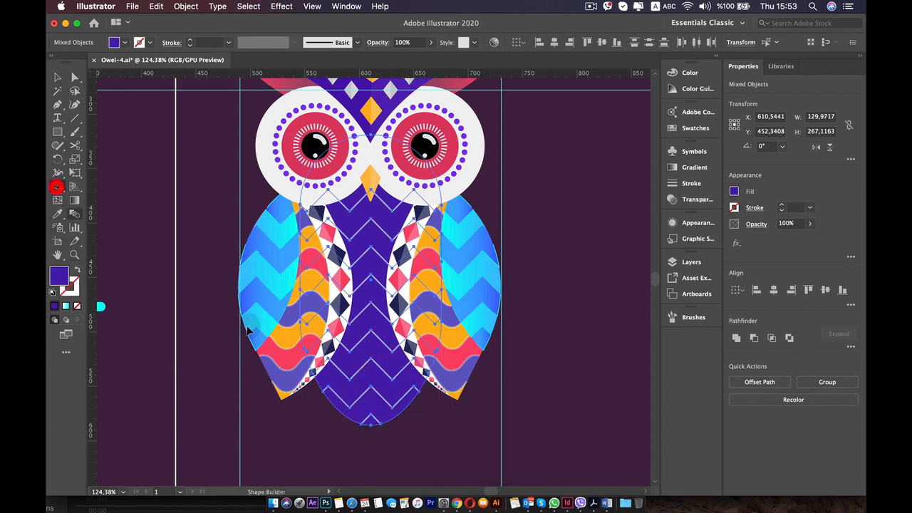
pyautogui.keyDown('alt'); pyautogui.click(370, 424); pyautogui.keyUp('alt')
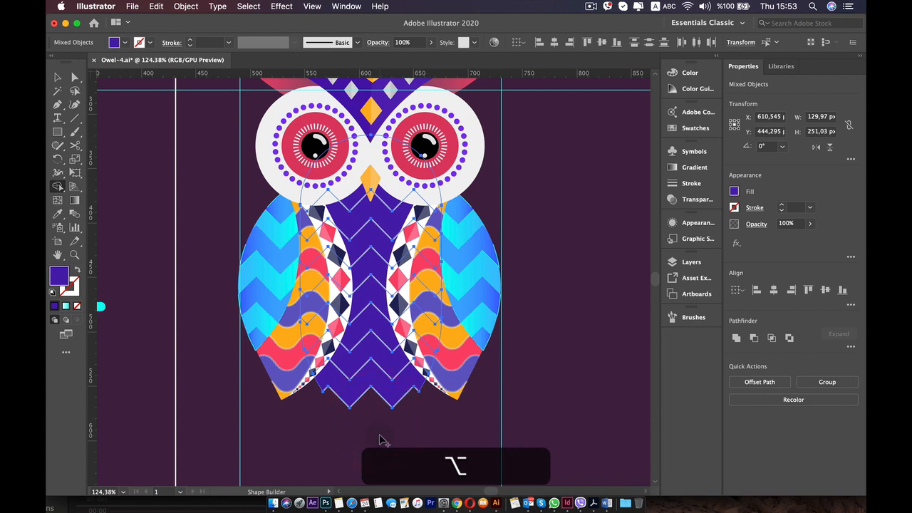
pyautogui.press('v')
pyautogui.click(423, 434)
pyautogui.scroll(2, 431, 453)
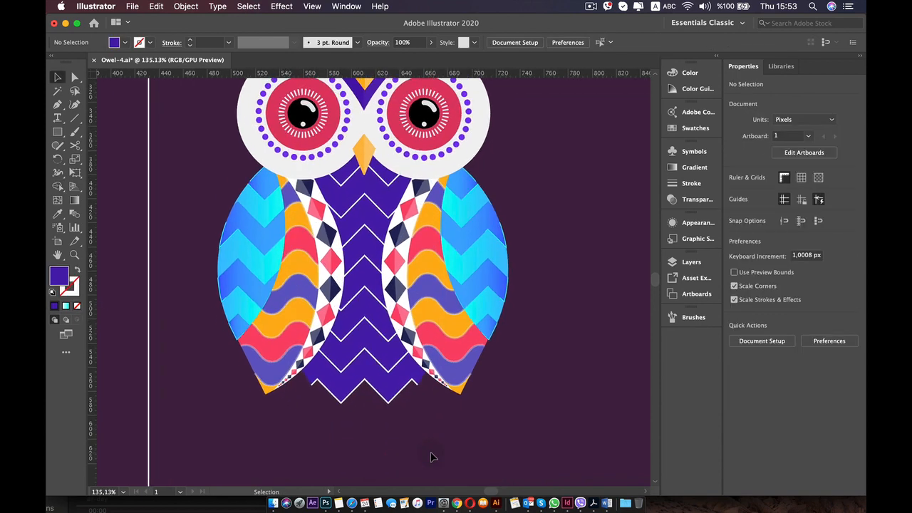
# Give the zigzag group a dashed stroke with round caps, a 0 pt dash and a 6 pt gap.
pyautogui.scroll(-4, 431, 457)
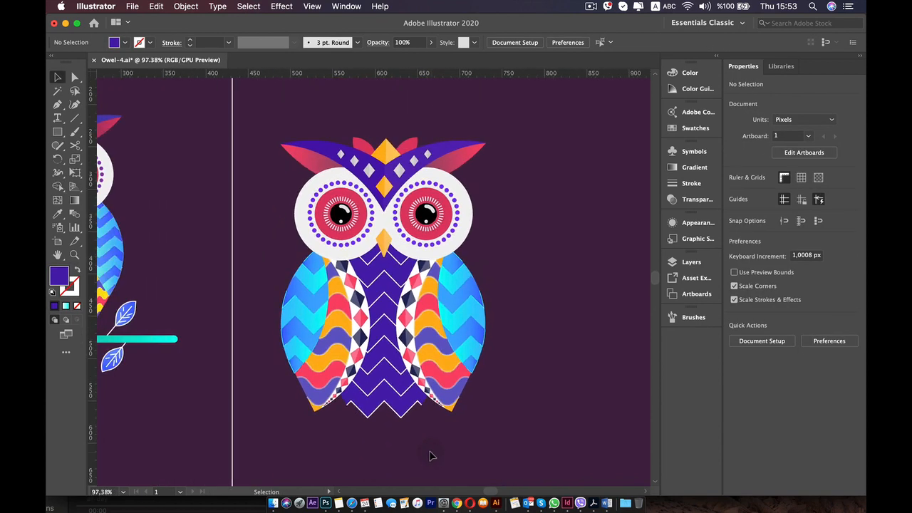
pyautogui.scroll(5, 429, 456)
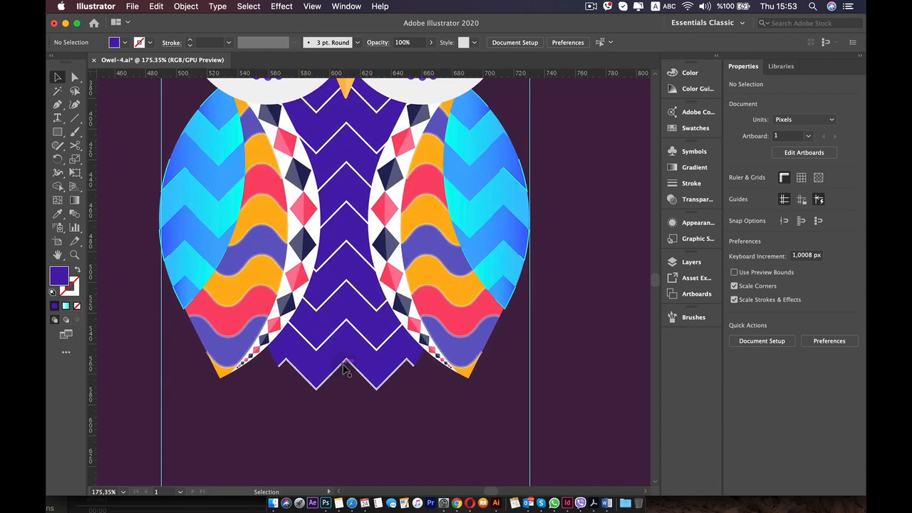
pyautogui.click(344, 367)
pyautogui.click(753, 208)
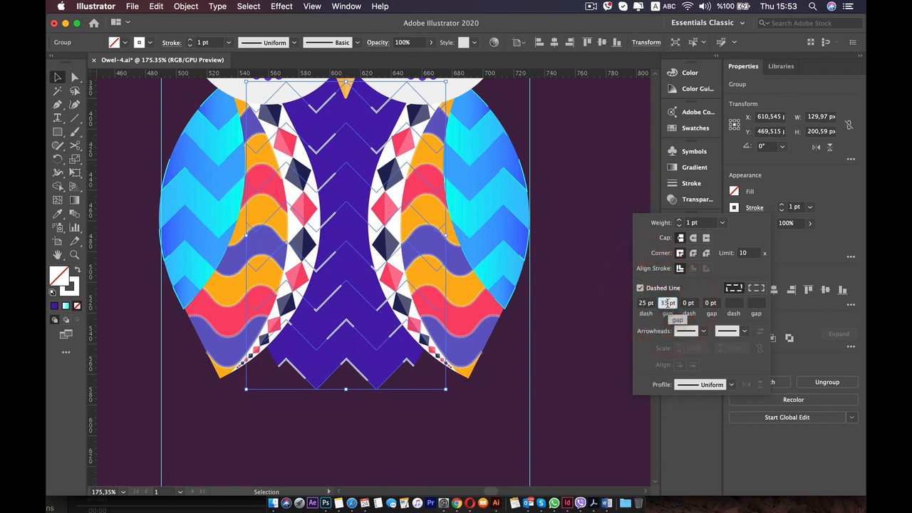
pyautogui.write('0')
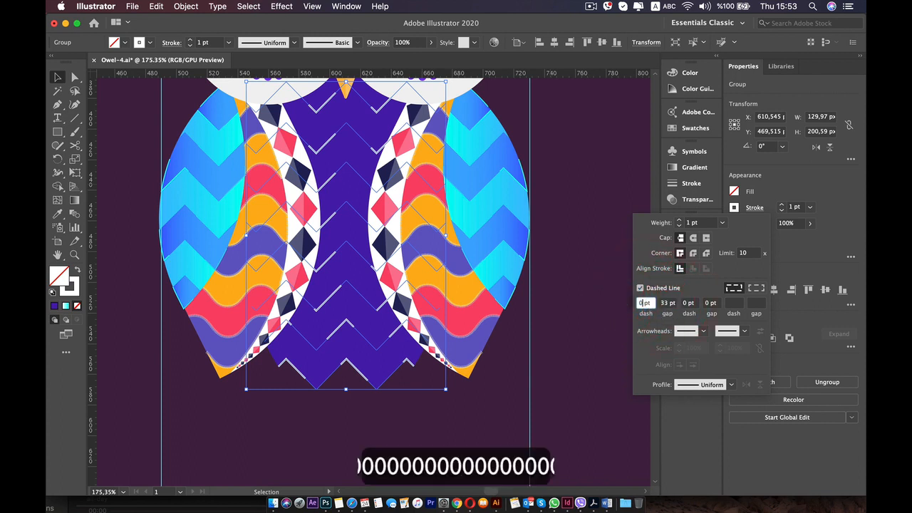
pyautogui.click(667, 303)
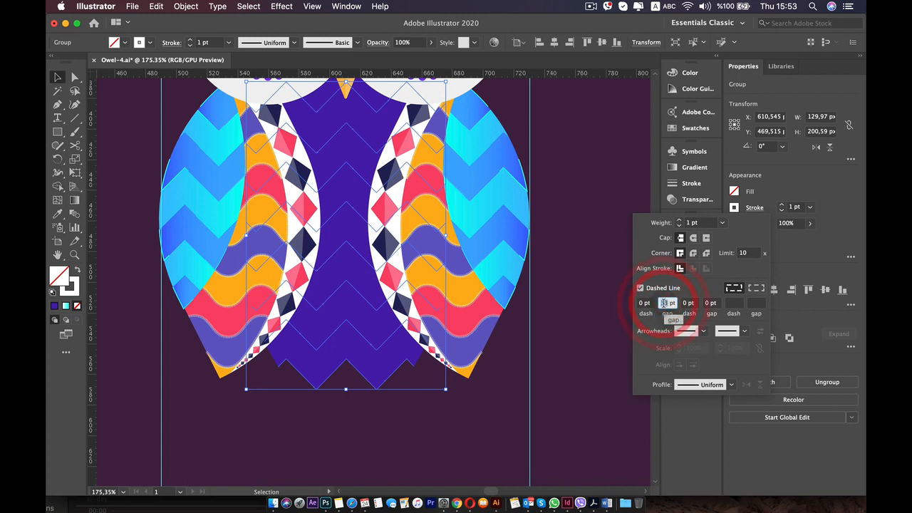
pyautogui.press('Down')
pyautogui.press('Down')
pyautogui.press('Down')
pyautogui.press('Down')
pyautogui.press('Down')
pyautogui.press('Down')
pyautogui.press('Down')
pyautogui.press('Down')
pyautogui.press('Down')
pyautogui.press('Down')
pyautogui.press('Down')
pyautogui.press('Down')
pyautogui.press('Down')
pyautogui.press('Down')
pyautogui.press('Down')
pyautogui.press('Down')
pyautogui.press('Down')
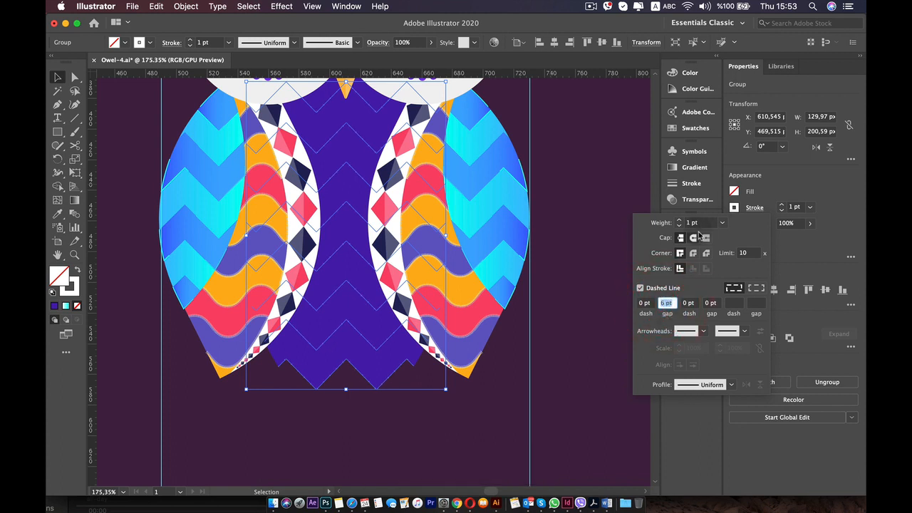
pyautogui.press('Down')
pyautogui.press('Down')
pyautogui.press('Down')
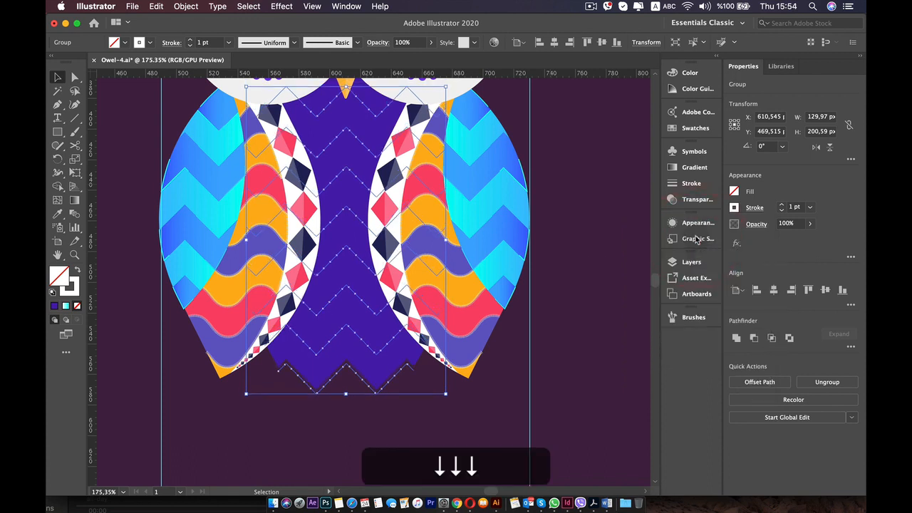
pyautogui.press('super+z')
pyautogui.press('super+z')
pyautogui.press('super+z')
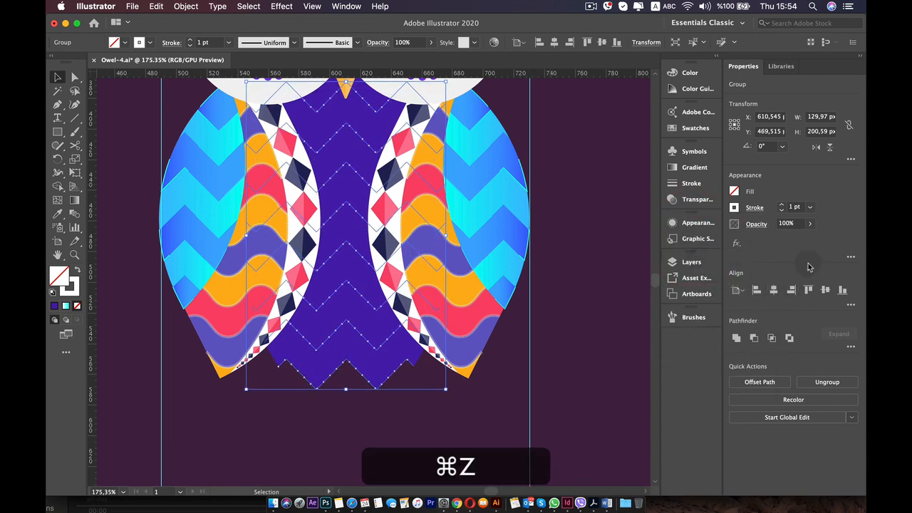
# Tighten the dotted zigzag stroke by setting its dash gap to 4 pt, then deselect the group.
pyautogui.click(754, 208)
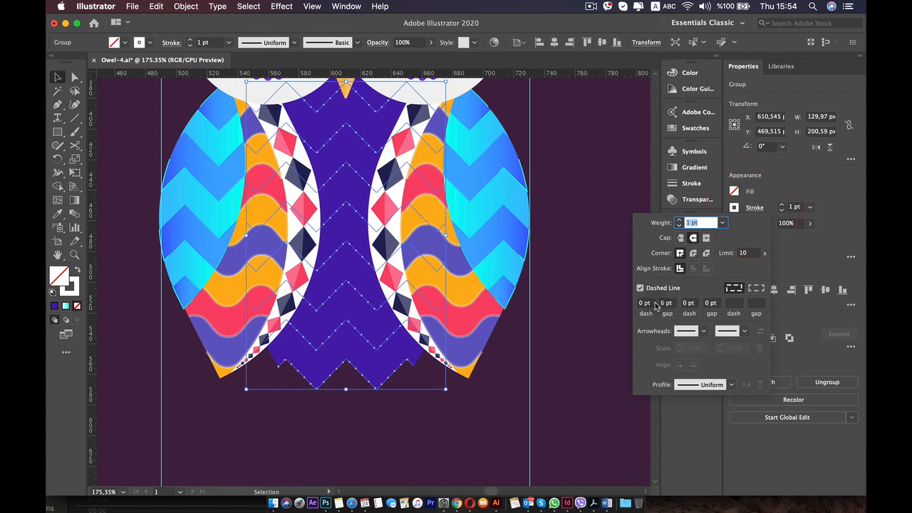
pyautogui.press('Down')
pyautogui.press('Down')
pyautogui.press('Down')
pyautogui.press('Down')
pyautogui.press('Down')
pyautogui.press('Down')
pyautogui.press('Down')
pyautogui.press('Down')
pyautogui.press('Down')
pyautogui.press('Down')
pyautogui.press('Down')
pyautogui.press('Down')
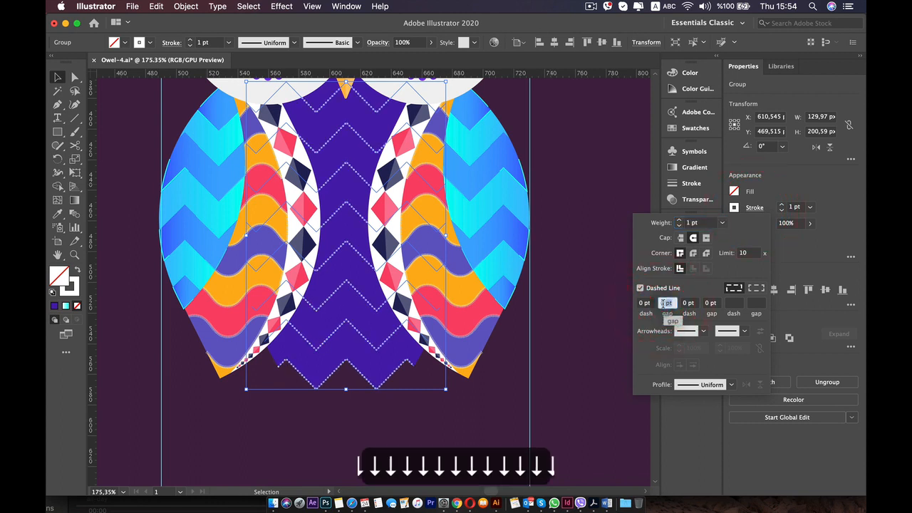
pyautogui.press('Up')
pyautogui.press('Up')
pyautogui.press('Up')
pyautogui.press('Up')
pyautogui.press('Up')
pyautogui.press('Up')
pyautogui.press('Up')
pyautogui.press('Up')
pyautogui.press('Up')
pyautogui.press('Up')
pyautogui.press('Up')
pyautogui.press('Up')
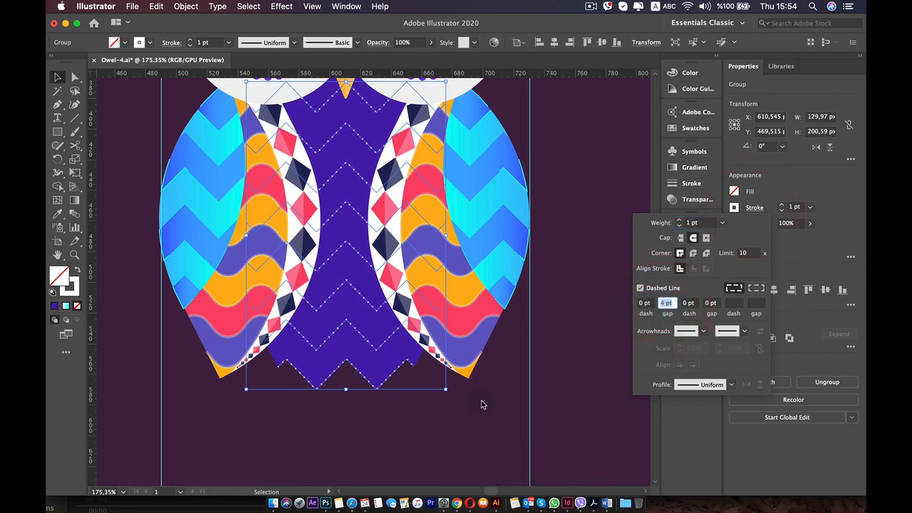
pyautogui.click(481, 412)
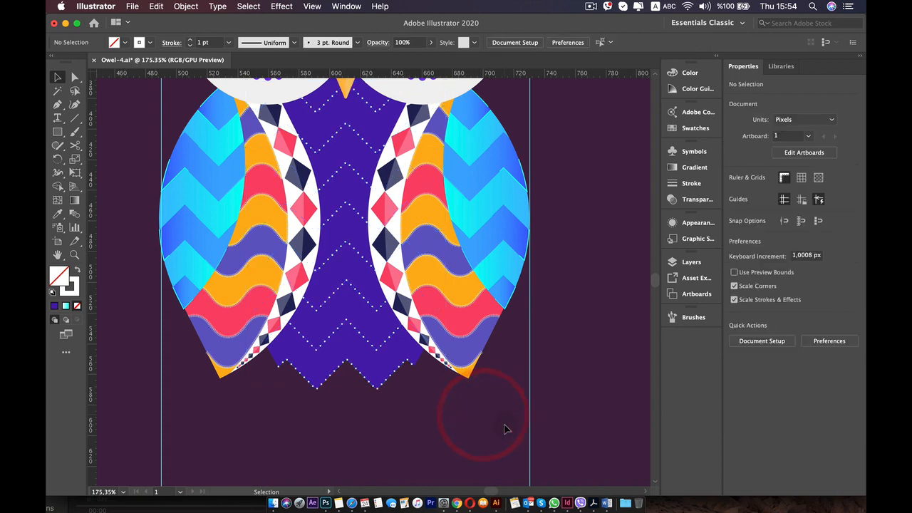
# Lower the opacity of the dotted zigzag group to about 28% and deselect it.
pyautogui.scroll(-5, 504, 426)
pyautogui.scroll(5, 406, 377)
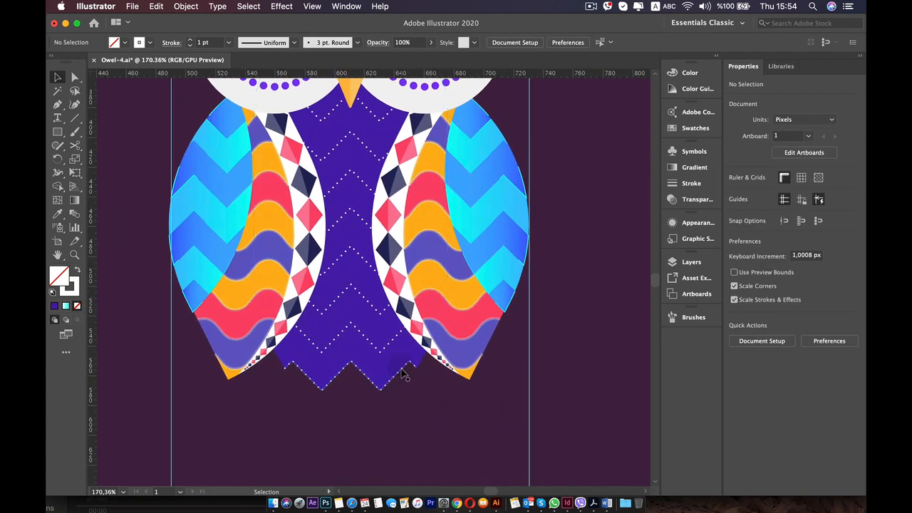
pyautogui.click(401, 369)
pyautogui.moveTo(815, 227); pyautogui.dragTo(778, 241)
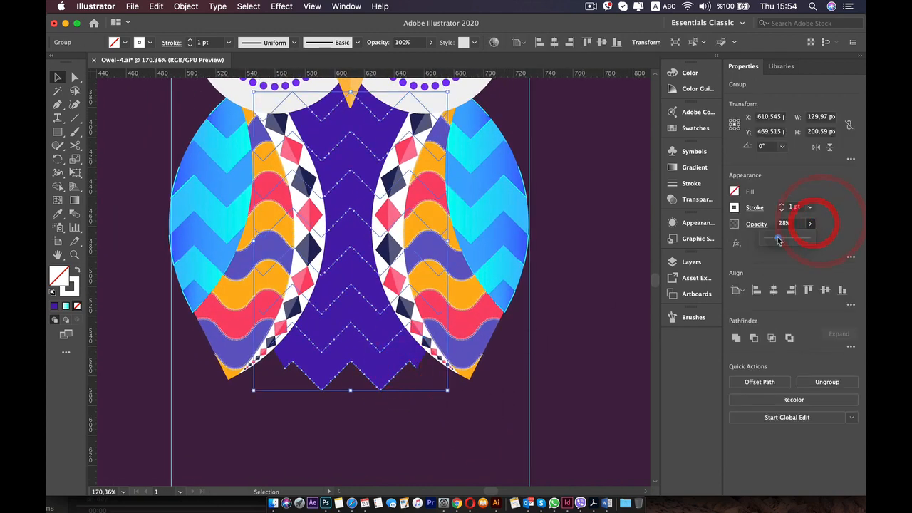
pyautogui.click(617, 311)
# Compare the new owl's dotted body pattern and lower edge with the sample owl.
pyautogui.scroll(-6, 556, 309)
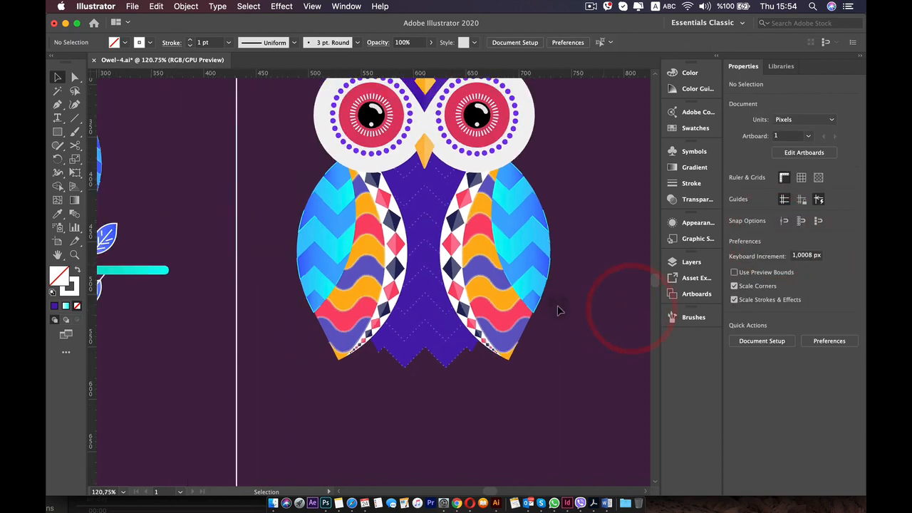
pyautogui.scroll(5, 513, 303)
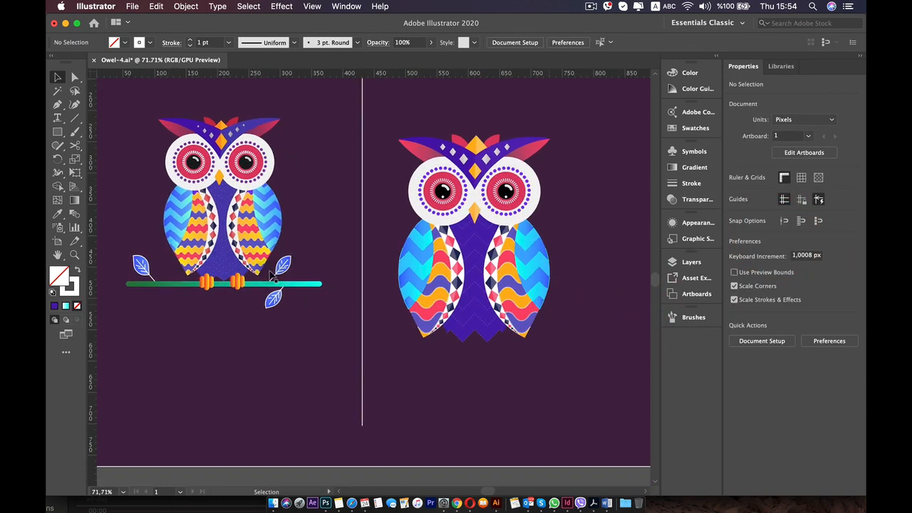
pyautogui.scroll(3, 473, 300)
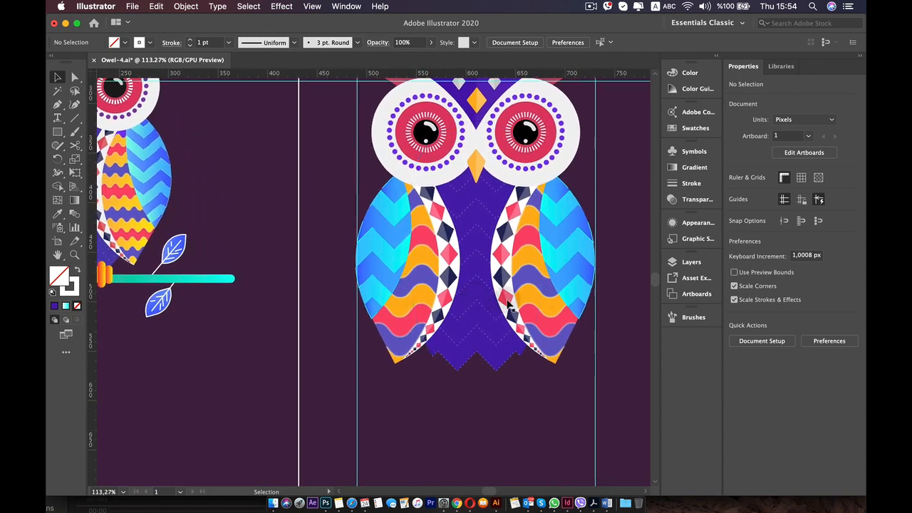
pyautogui.moveTo(560, 230); pyautogui.dragTo(512, 249)
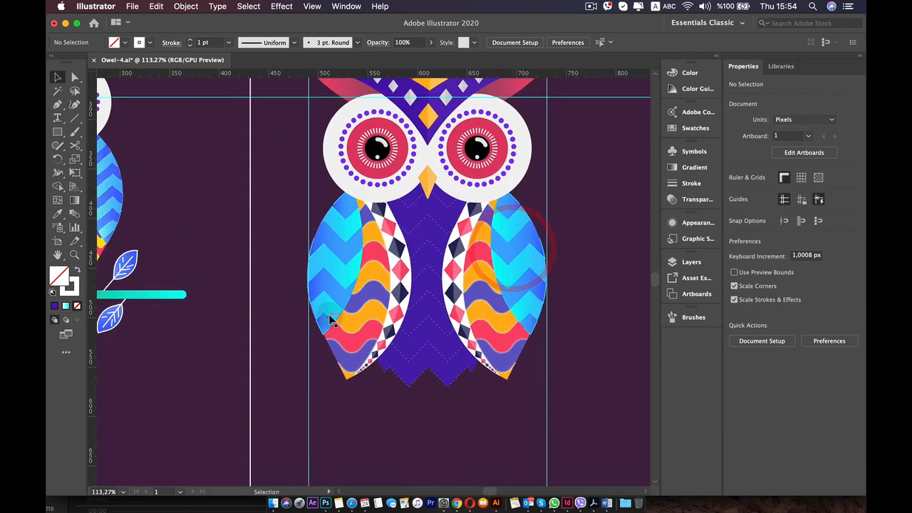
pyautogui.scroll(-4, 332, 320)
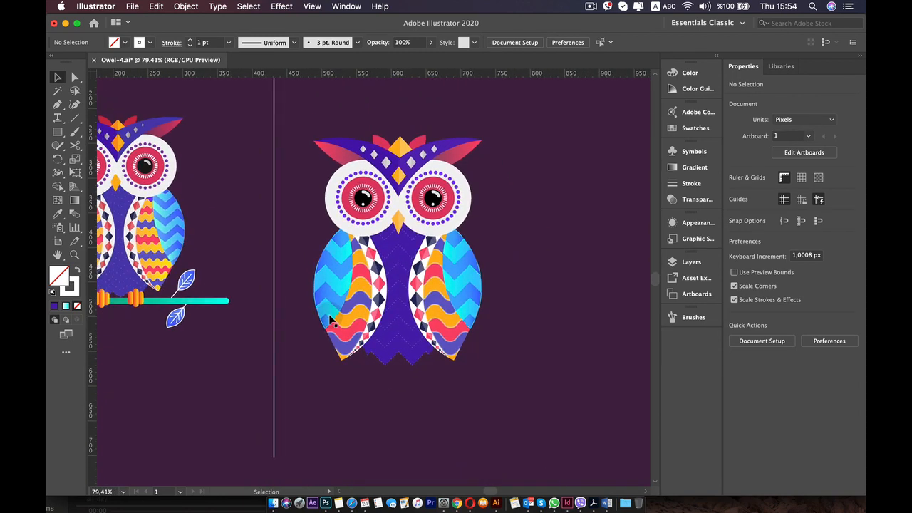
pyautogui.scroll(1, 330, 320)
pyautogui.press('super+;')
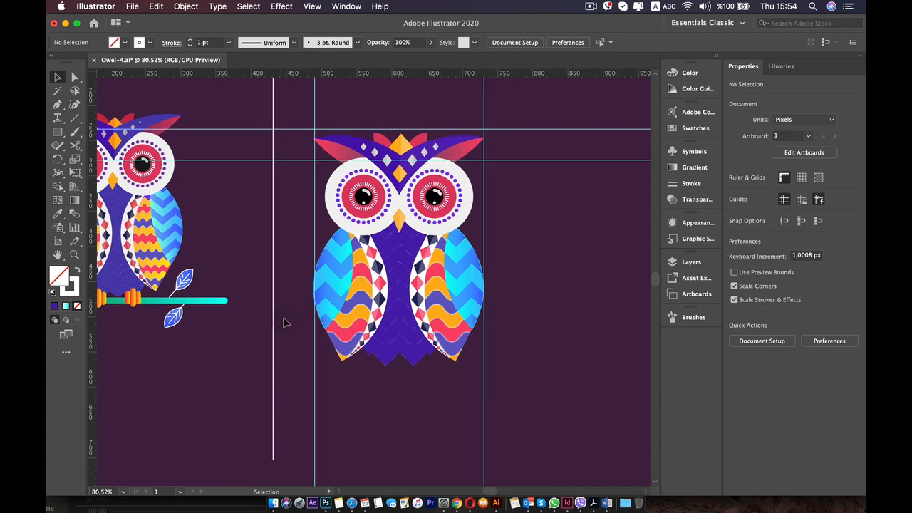
pyautogui.scroll(4, 287, 325)
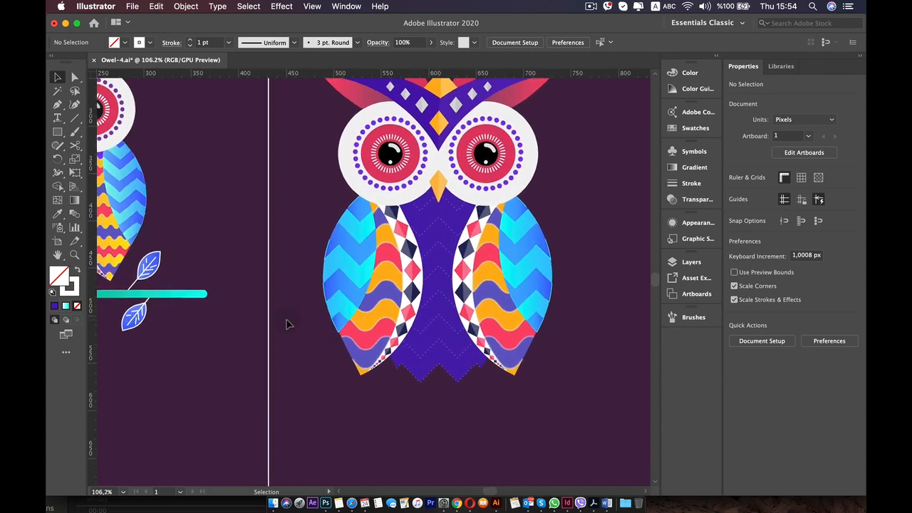
pyautogui.moveTo(397, 329); pyautogui.dragTo(344, 300)
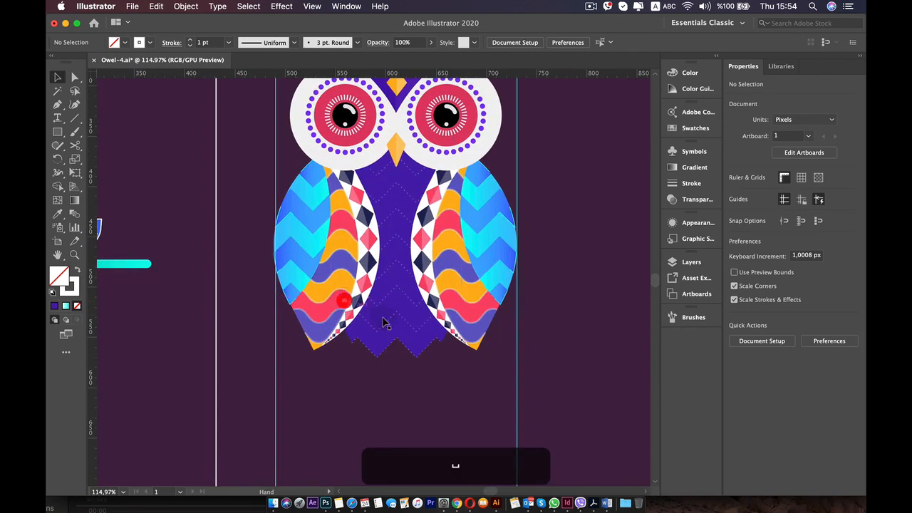
# Select the purple body together with the dotted zigzag lines and group them.
pyautogui.click(413, 354)
pyautogui.keyDown('shift'); pyautogui.click(414, 326); pyautogui.keyUp('shift')
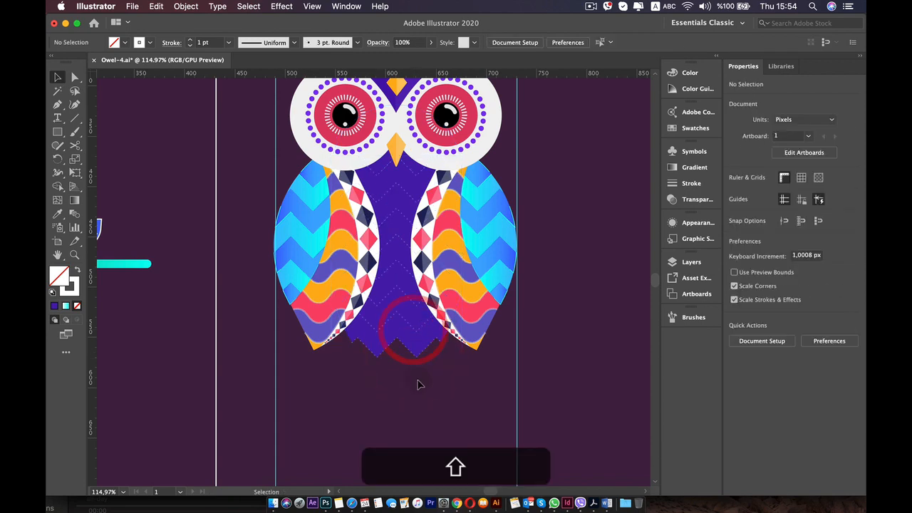
pyautogui.click(419, 379)
pyautogui.click(417, 349)
pyautogui.scroll(5, 410, 333)
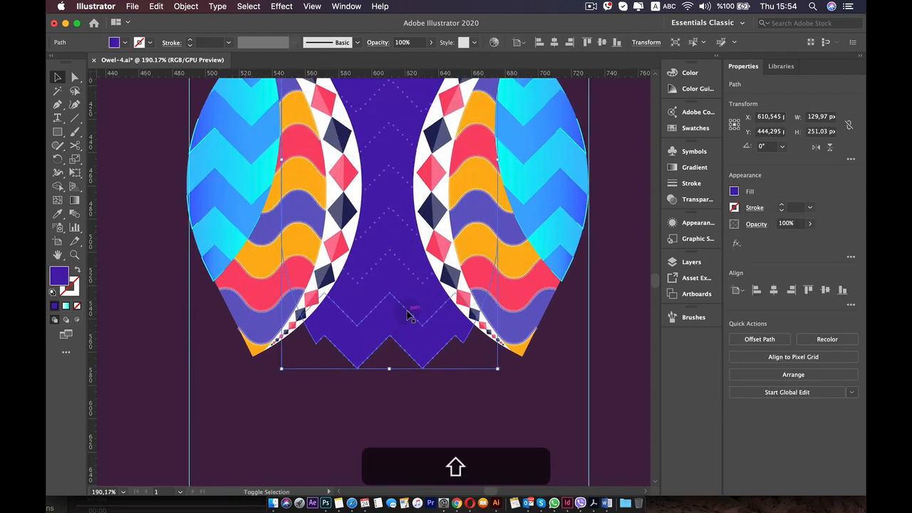
pyautogui.keyDown('shift'); pyautogui.click(408, 311); pyautogui.keyUp('shift')
pyautogui.rightClick(408, 305)
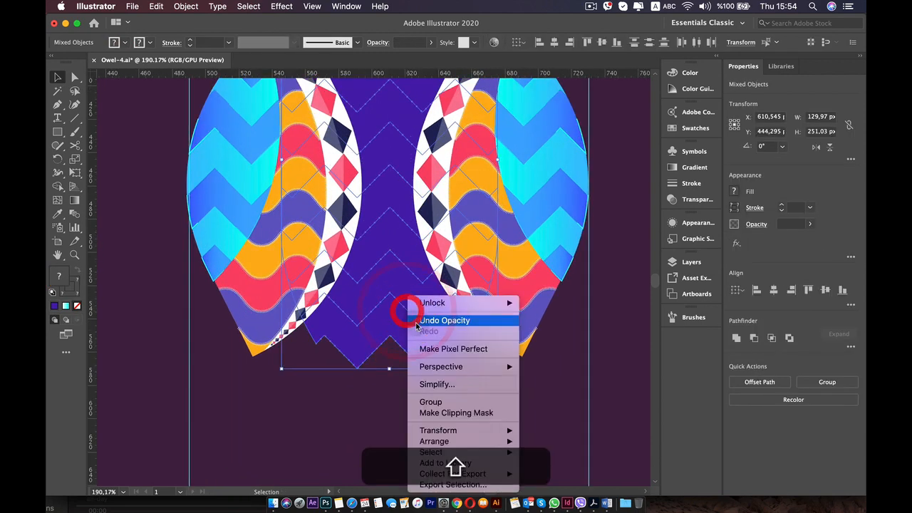
pyautogui.click(431, 402)
# Expand the grouped body and dotted zigzags into plain shapes, then deselect the group.
pyautogui.click(186, 7)
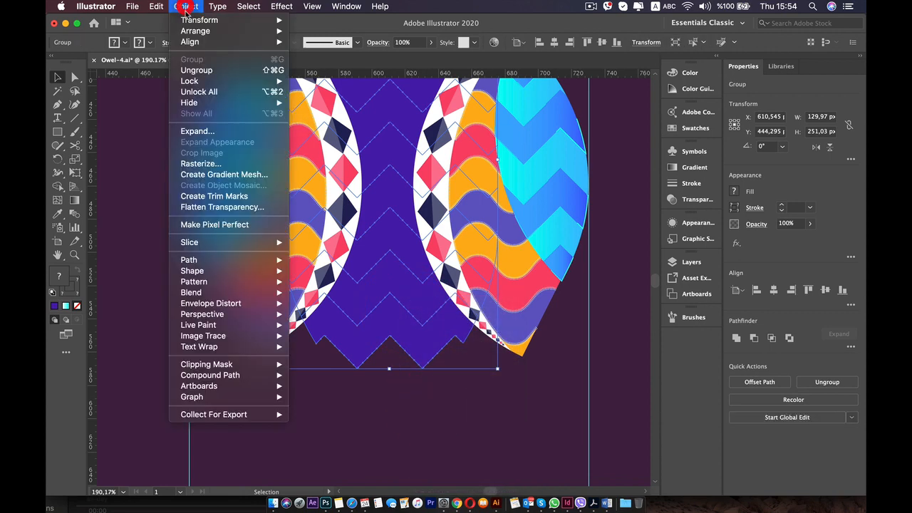
pyautogui.click(210, 131)
pyautogui.click(489, 323)
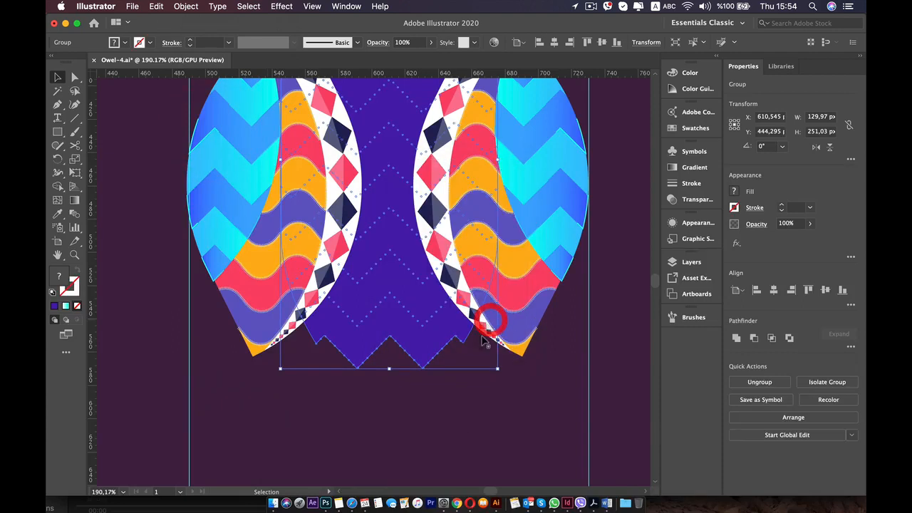
pyautogui.click(456, 433)
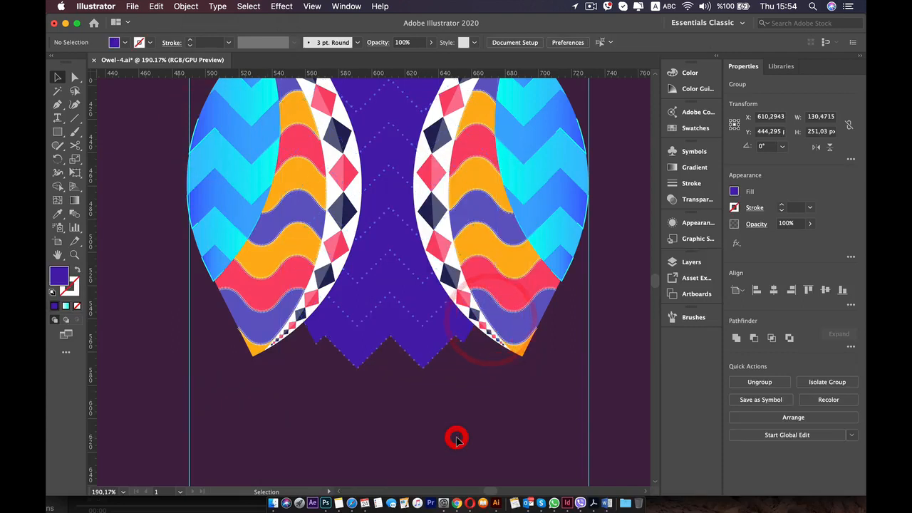
# Enlarge the body group downward to about 136 by 262 px, nudge it right to recentre it, and deselect.
pyautogui.click(361, 362)
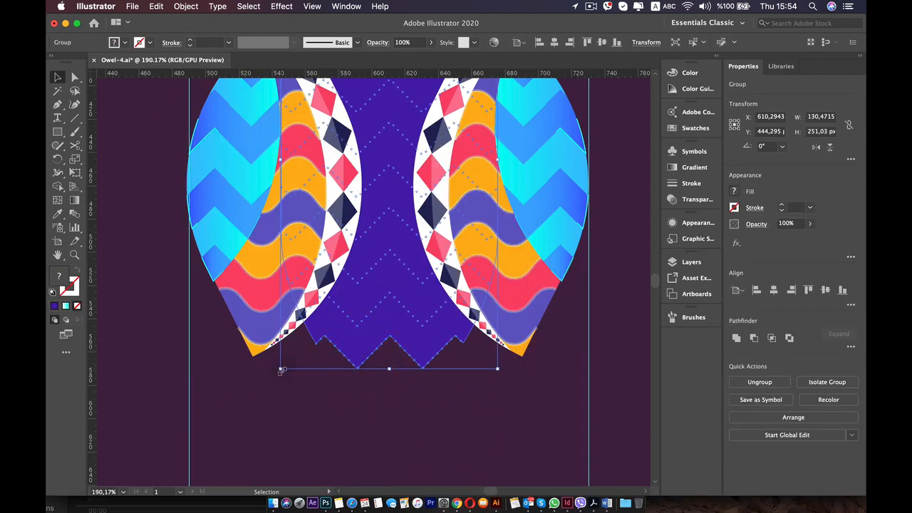
pyautogui.moveTo(282, 370); pyautogui.dragTo(283, 400)
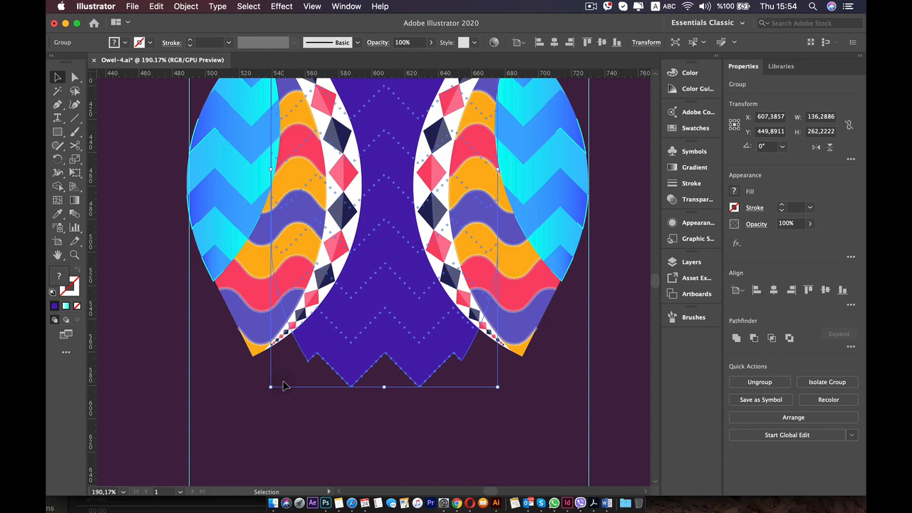
pyautogui.press('Right')
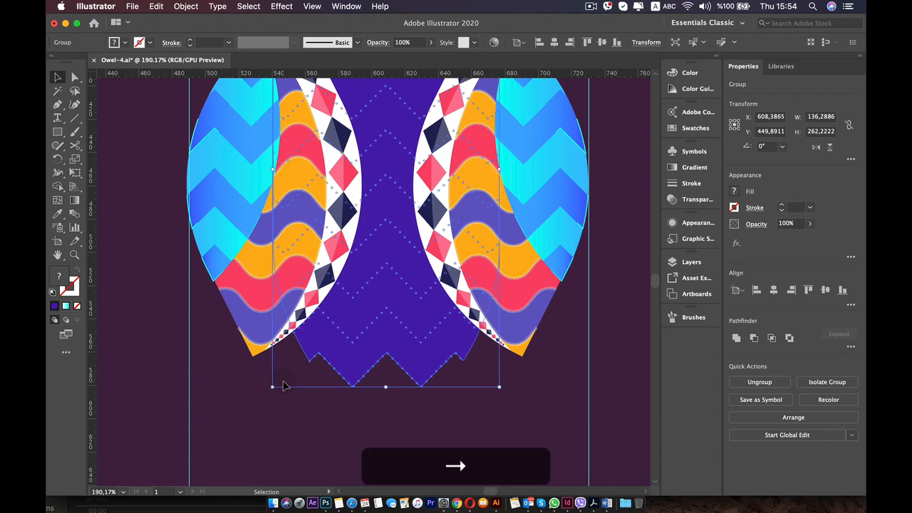
pyautogui.click(342, 418)
pyautogui.scroll(-3, 343, 418)
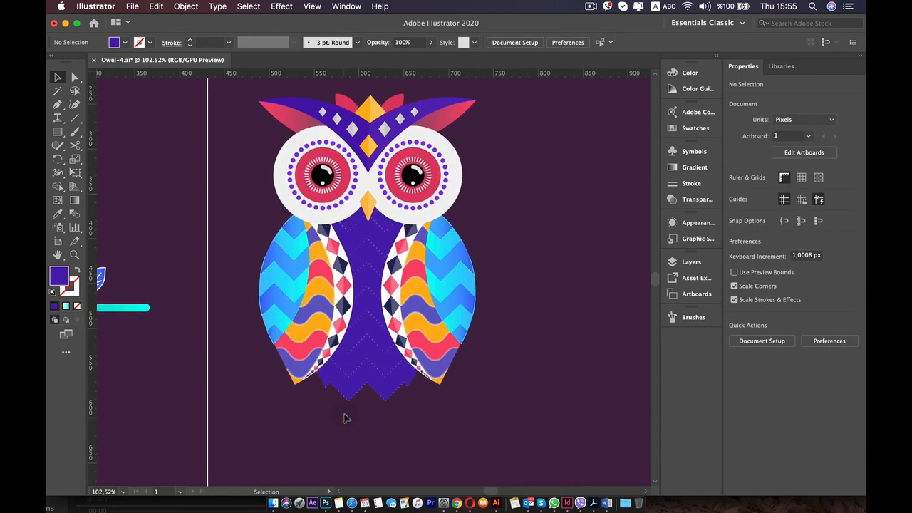
# Draw a thin horizontal rectangle about 385 by 12 px below the owl as the branch and move it about 34 px lower.
pyautogui.scroll(3, 344, 418)
pyautogui.press('space')
pyautogui.moveTo(384, 295); pyautogui.dragTo(383, 289)
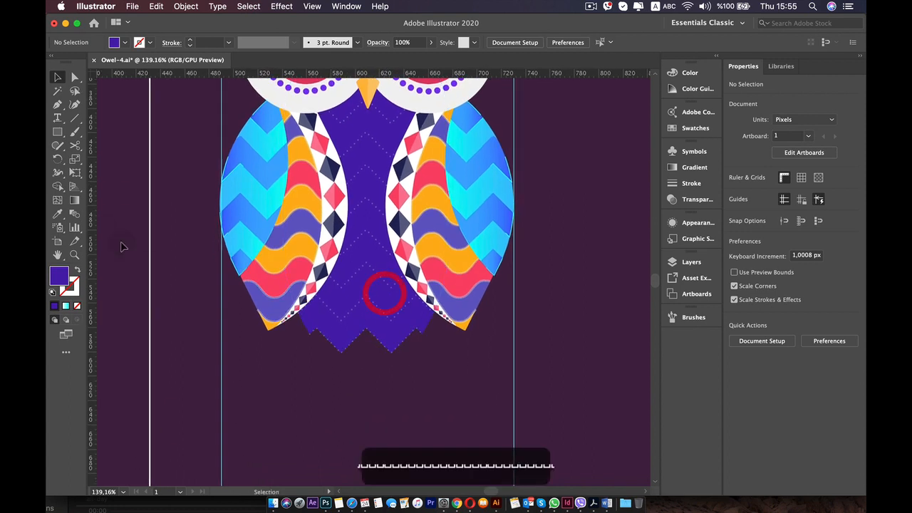
pyautogui.click(61, 136)
pyautogui.moveTo(156, 358)
pyautogui.mouseDown()
pyautogui.moveTo(641, 383)
pyautogui.moveTo(625, 372)
pyautogui.mouseUp()
pyautogui.scroll(-2, 418, 349)
pyautogui.moveTo(265, 306); pyautogui.dragTo(382, 284)
pyautogui.press('v')
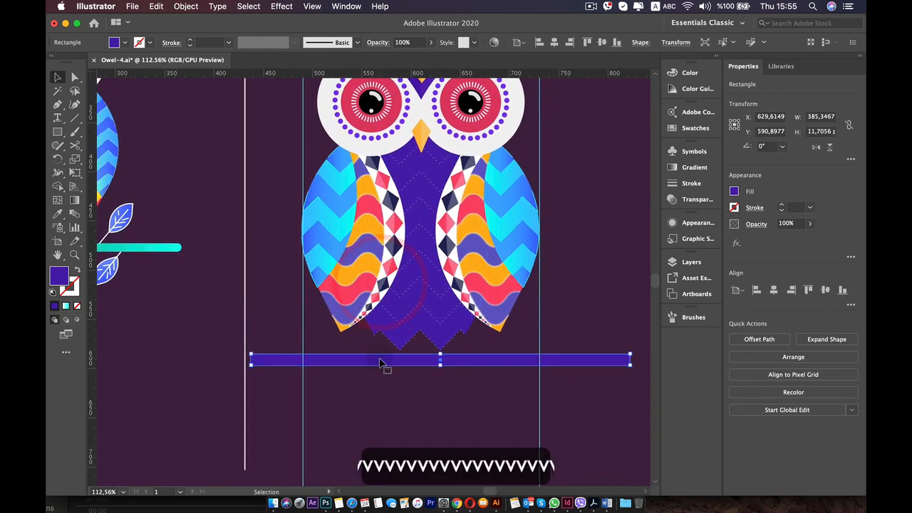
pyautogui.moveTo(381, 362); pyautogui.dragTo(376, 392)
pyautogui.moveTo(255, 244); pyautogui.dragTo(392, 245)
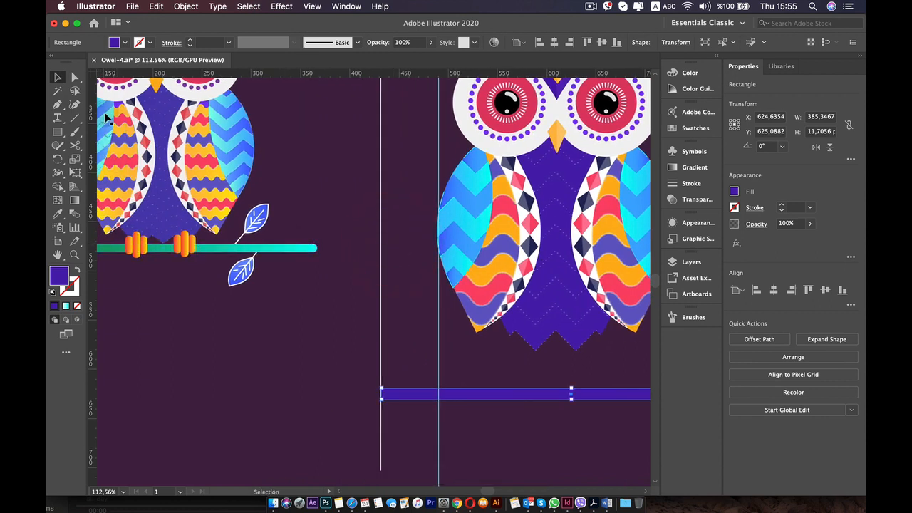
# Draw a small upright rounded rectangle about 10 by 33 px below the sample owl's branch for a toe.
pyautogui.click(57, 133)
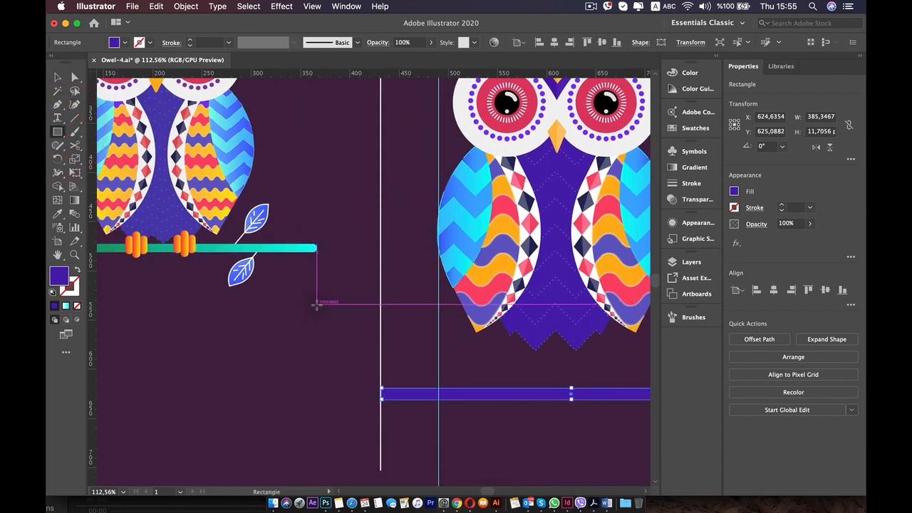
pyautogui.moveTo(277, 307); pyautogui.dragTo(263, 376)
pyautogui.scroll(4, 283, 335)
pyautogui.scroll(-2, 160, 208)
pyautogui.hscroll(-5, 160, 208)
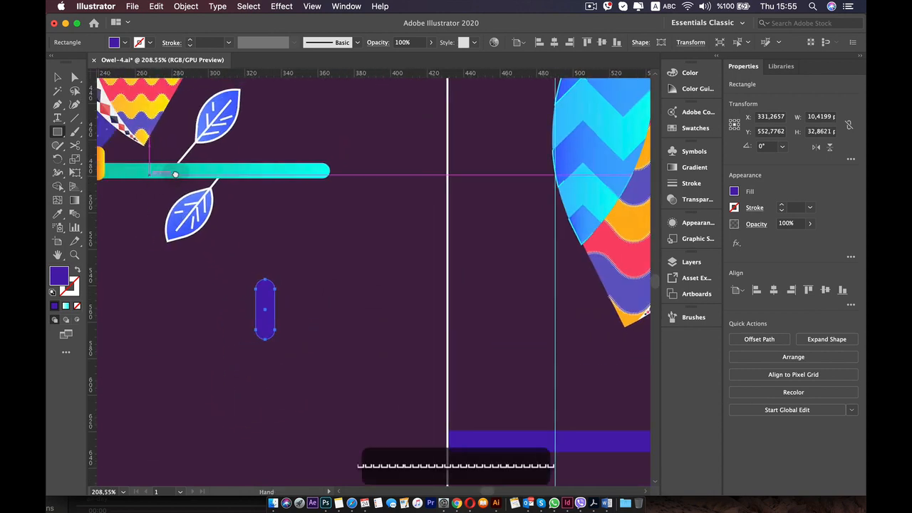
# Give the toe shape a linear gradient fill and change its cyan end stop to orange.
pyautogui.click(695, 169)
pyautogui.click(615, 235)
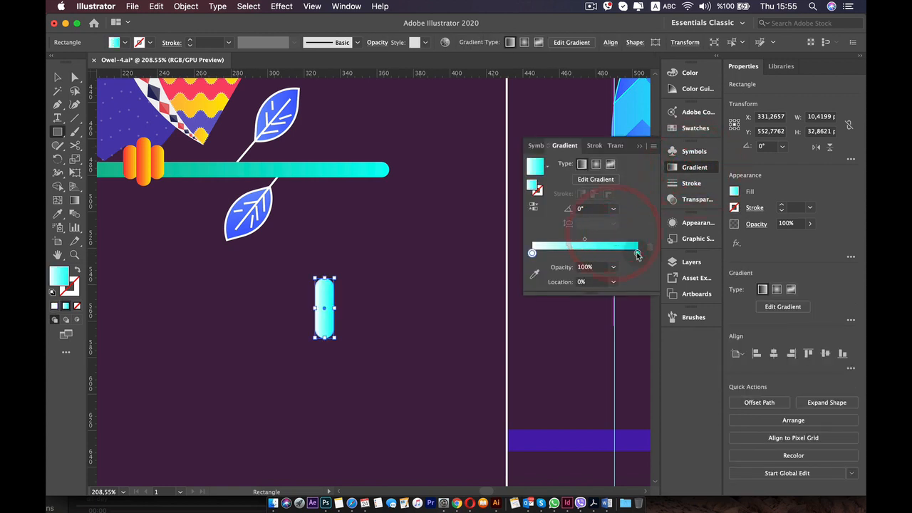
pyautogui.doubleClick(637, 252)
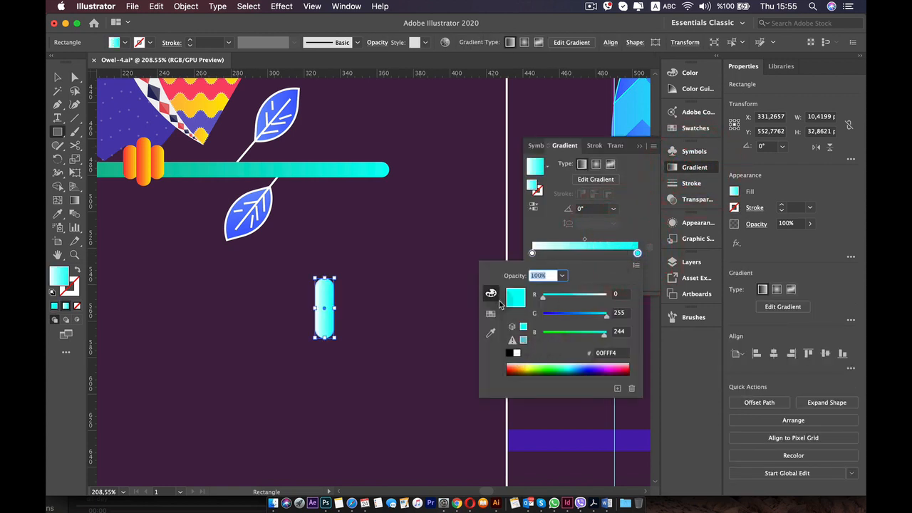
pyautogui.click(491, 313)
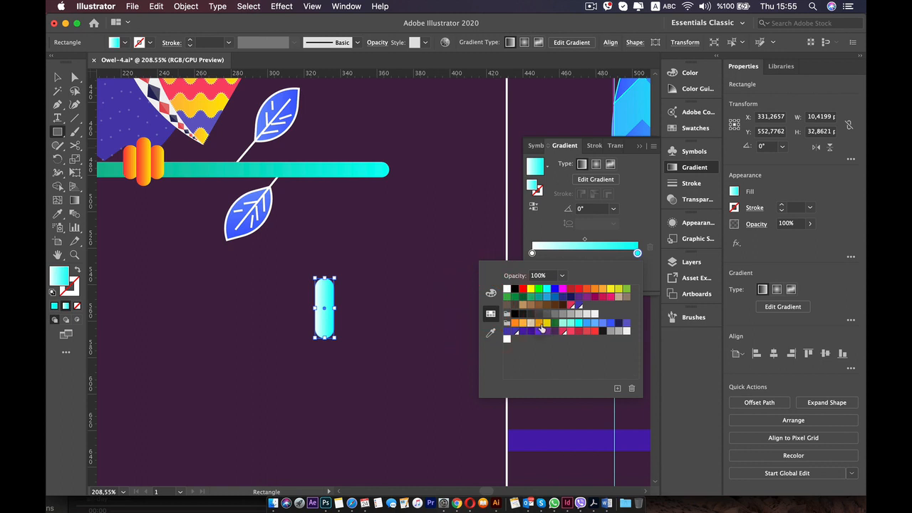
pyautogui.click(516, 323)
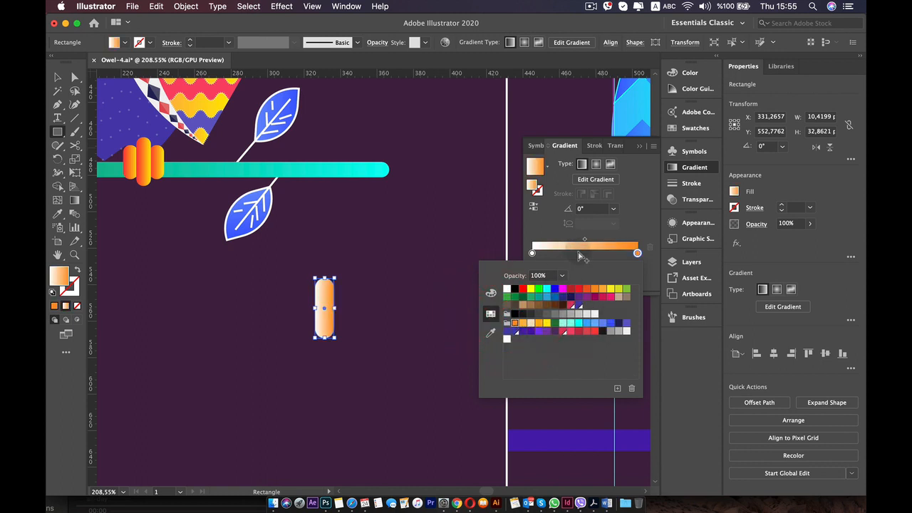
pyautogui.doubleClick(534, 254)
pyautogui.press('super+z')
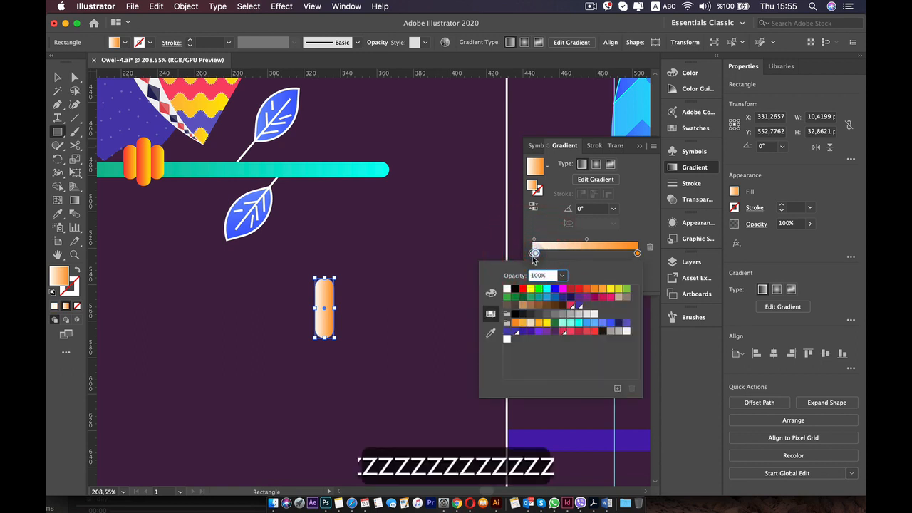
pyautogui.press('super+z')
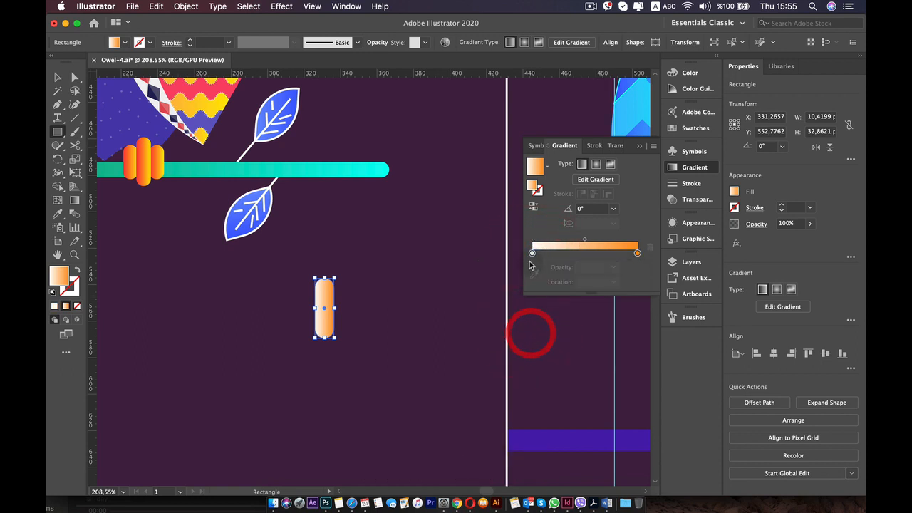
# Set the toe gradient's start stop to R=241 G=90 B=36 and its end stop to a yellow-orange swatch.
pyautogui.doubleClick(531, 253)
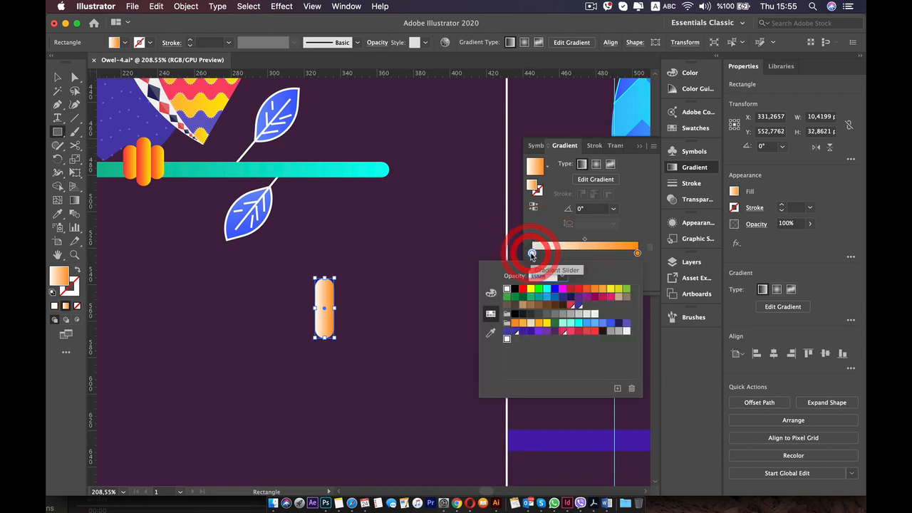
pyautogui.click(587, 290)
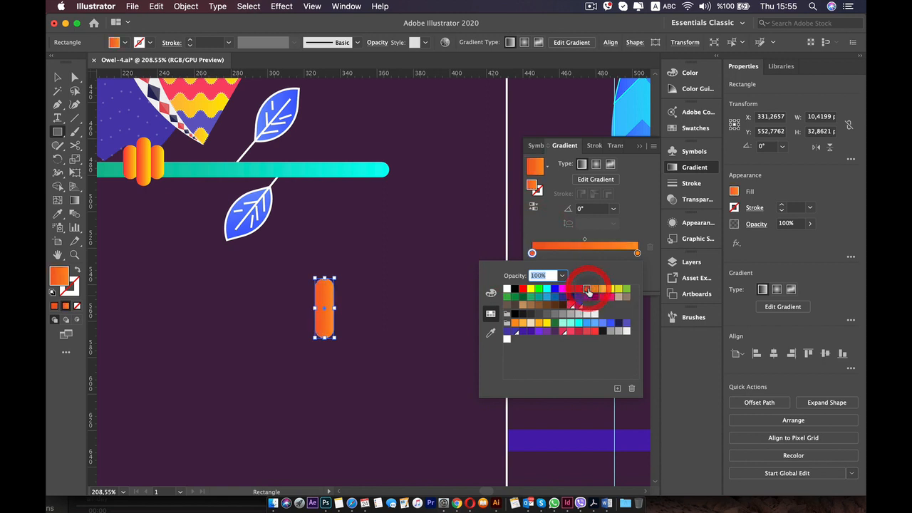
pyautogui.click(637, 253)
pyautogui.doubleClick(636, 253)
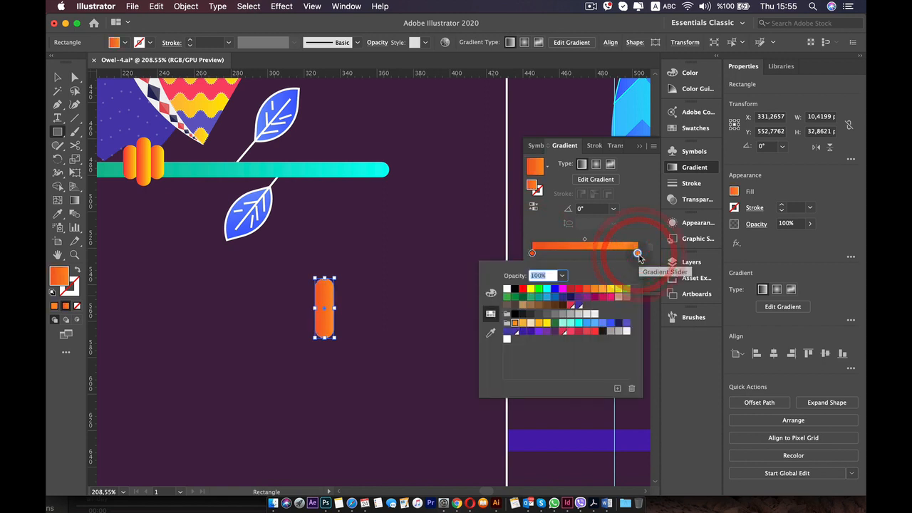
pyautogui.click(540, 324)
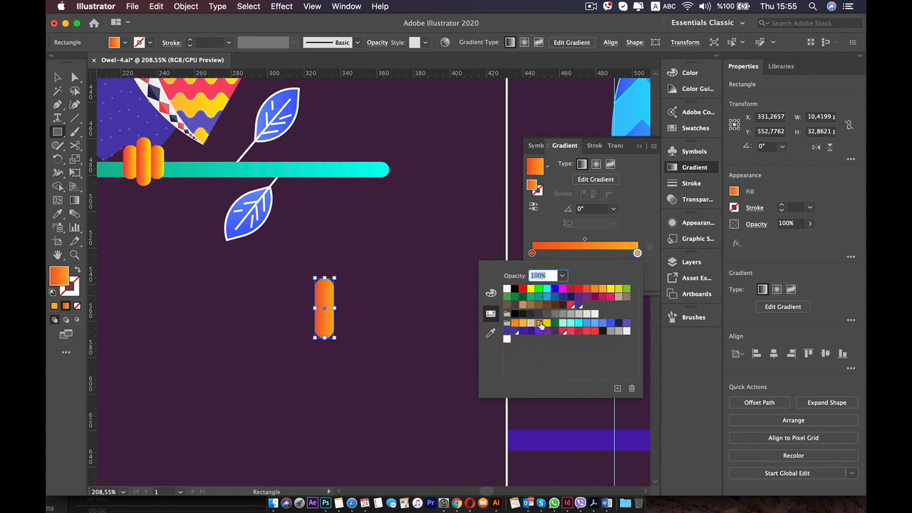
# Shift the toe gradient's midpoint to about 43.5% and deselect the shape.
pyautogui.click(580, 241)
pyautogui.moveTo(583, 240); pyautogui.dragTo(578, 240)
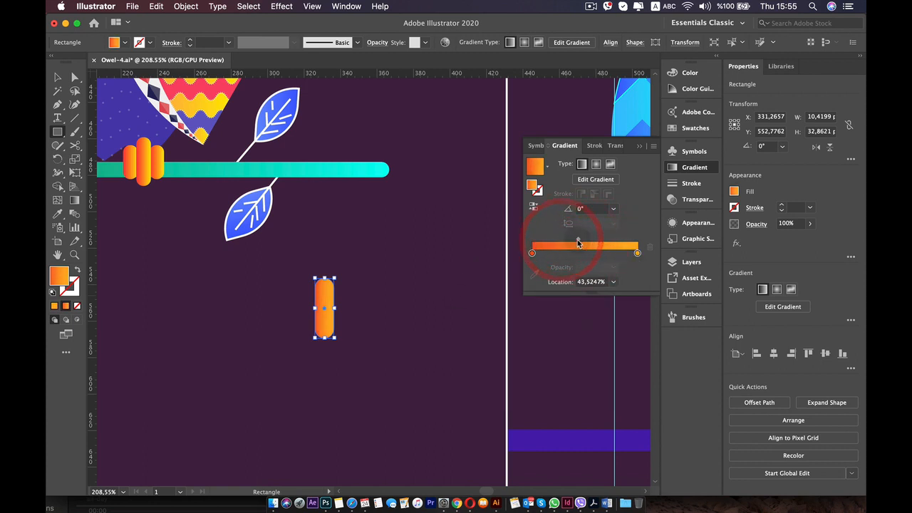
pyautogui.press('v')
pyautogui.click(346, 261)
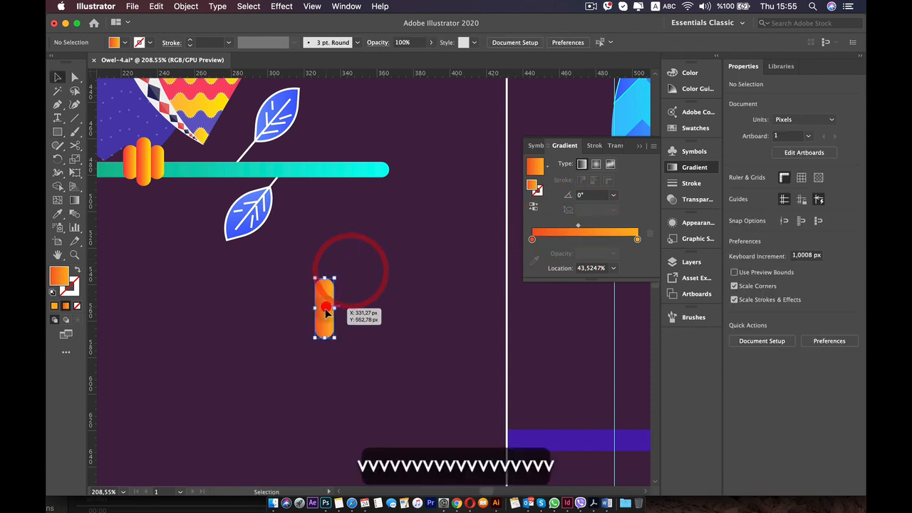
# Build a three-toed foot about 36 by 37 px from copies of the toe, with a taller middle toe, under the new owl's left wing tip.
pyautogui.click(330, 308)
pyautogui.keyDown('alt'); pyautogui.keyDown('shift'); pyautogui.moveTo(325, 305); pyautogui.dragTo(420, 318); pyautogui.keyUp('shift'); pyautogui.keyUp('alt')
pyautogui.scroll(10, 306, 303)
pyautogui.click(460, 326)
pyautogui.moveTo(487, 326)
pyautogui.mouseDown()
pyautogui.moveTo(270, 325)
pyautogui.moveTo(478, 345)
pyautogui.moveTo(473, 314)
pyautogui.mouseUp()
pyautogui.scroll(-10, 273, 325)
pyautogui.scroll(-3, 282, 332)
pyautogui.scroll(5, 477, 345)
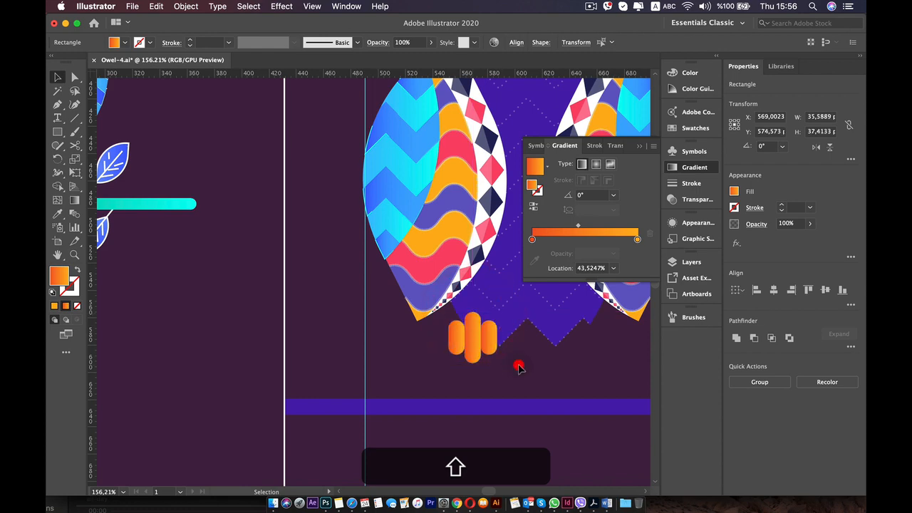
pyautogui.click(518, 367)
# Try shifting the foot's two outer toes down and back up relative to the middle toe.
pyautogui.scroll(-6, 518, 368)
pyautogui.scroll(10, 514, 367)
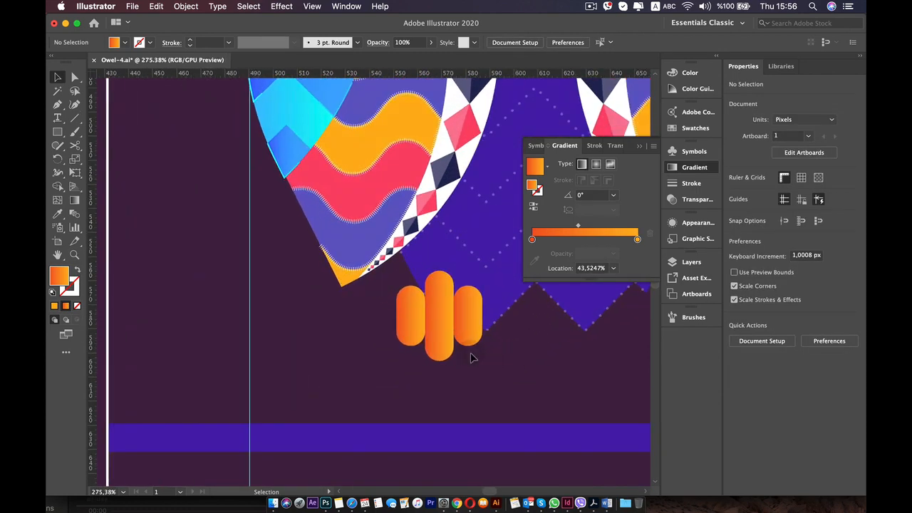
pyautogui.scroll(4, 428, 352)
pyautogui.click(366, 320)
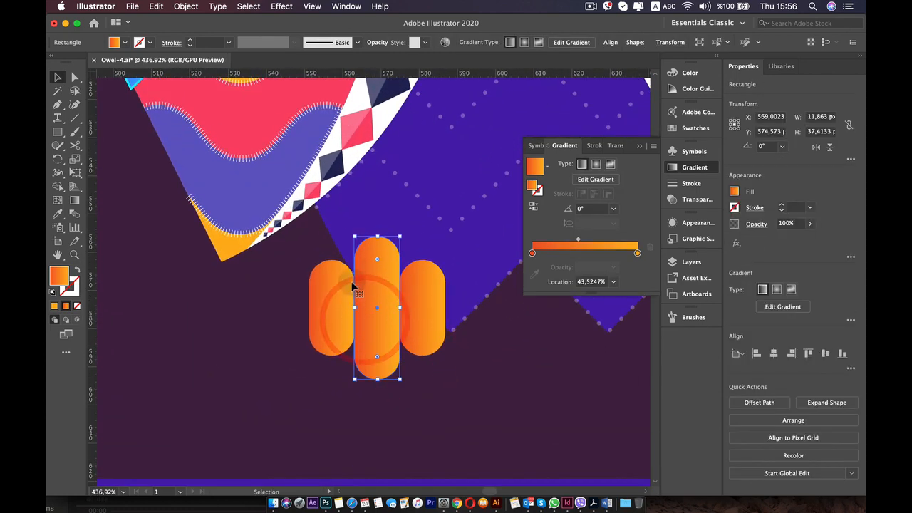
pyautogui.click(332, 292)
pyautogui.keyDown('shift'); pyautogui.click(436, 299); pyautogui.keyUp('shift')
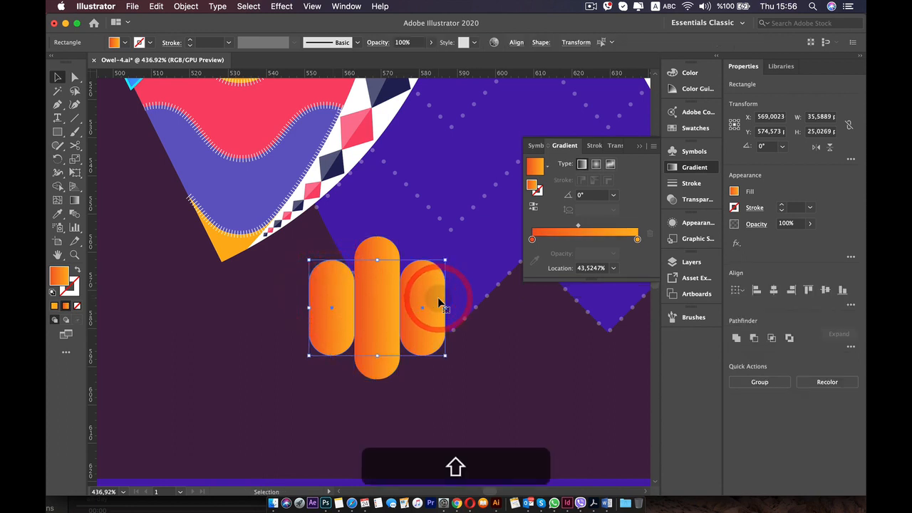
pyautogui.press('Down')
pyautogui.press('Down')
pyautogui.press('Down')
pyautogui.press('Down')
pyautogui.press('Down')
pyautogui.press('Down')
pyautogui.press('Down')
pyautogui.press('Down')
pyautogui.press('Down')
pyautogui.press('Down')
pyautogui.press('Down')
pyautogui.press('Down')
pyautogui.press('Up')
pyautogui.press('Up')
pyautogui.press('Up')
pyautogui.press('Up')
pyautogui.press('Up')
pyautogui.press('Up')
pyautogui.press('Up')
pyautogui.press('Up')
pyautogui.press('Up')
pyautogui.press('Up')
pyautogui.press('Up')
pyautogui.press('Up')
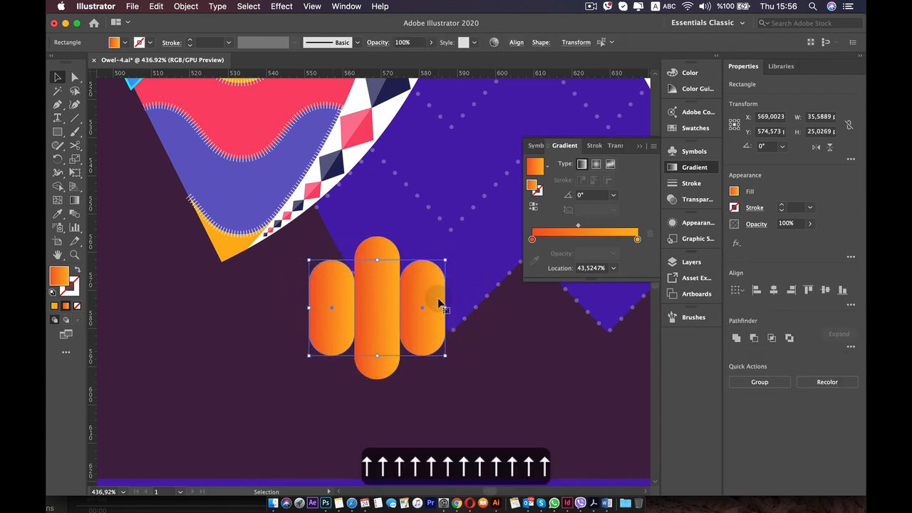
# Duplicate the three-toed foot horizontally to the owl's right side and nudge the copy to about X 650 px.
pyautogui.click(374, 278)
pyautogui.keyDown('shift'); pyautogui.click(325, 295); pyautogui.keyUp('shift')
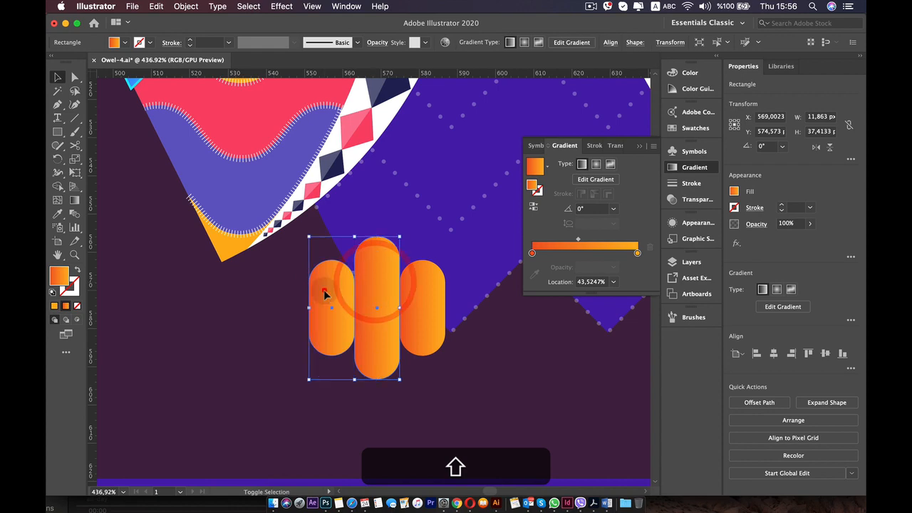
pyautogui.keyDown('shift'); pyautogui.click(417, 292); pyautogui.keyUp('shift')
pyautogui.scroll(-5, 410, 290)
pyautogui.press('space')
pyautogui.moveTo(438, 282); pyautogui.dragTo(327, 288)
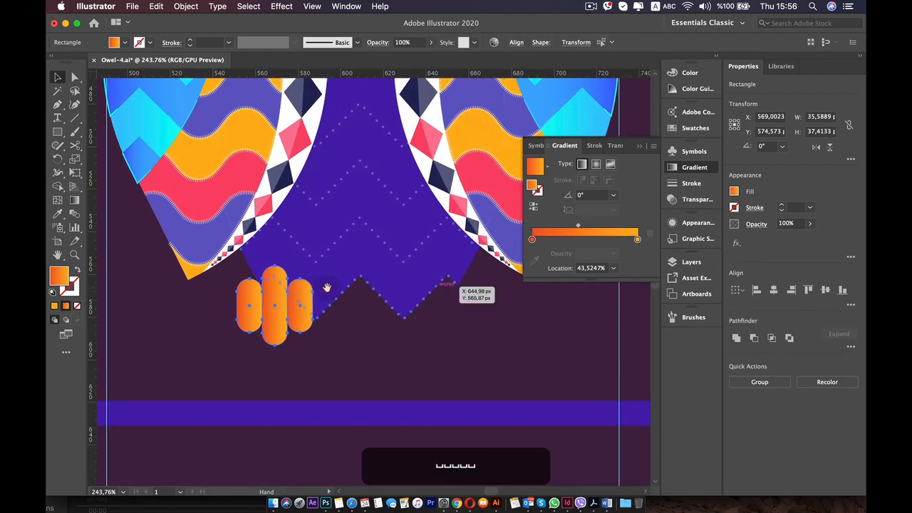
pyautogui.moveTo(279, 306); pyautogui.dragTo(442, 305)
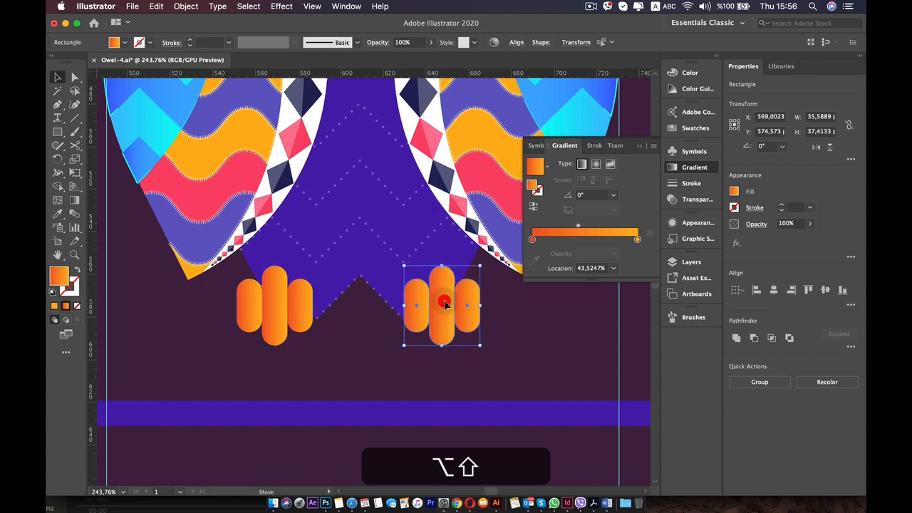
pyautogui.hotkey('alt', 'shift', 'Left')
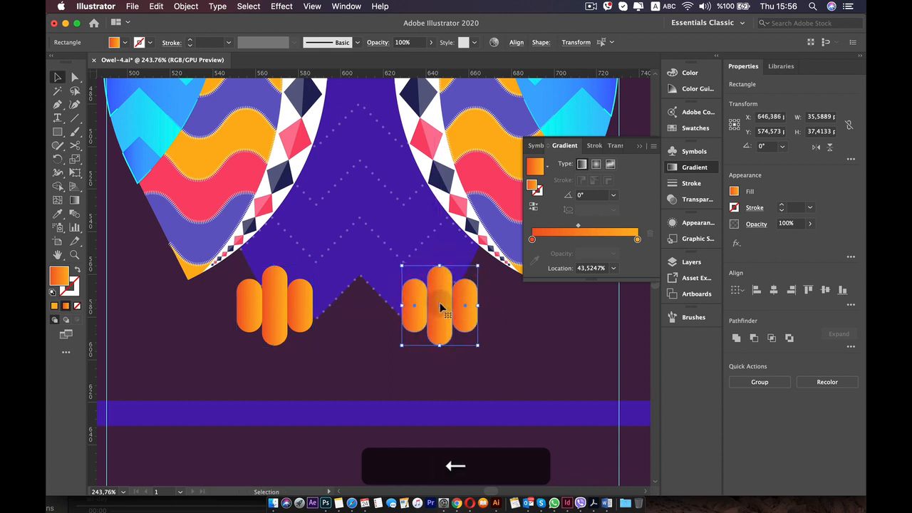
pyautogui.press('Right')
pyautogui.press('Right')
pyautogui.press('Right')
pyautogui.press('Right')
pyautogui.press('Right')
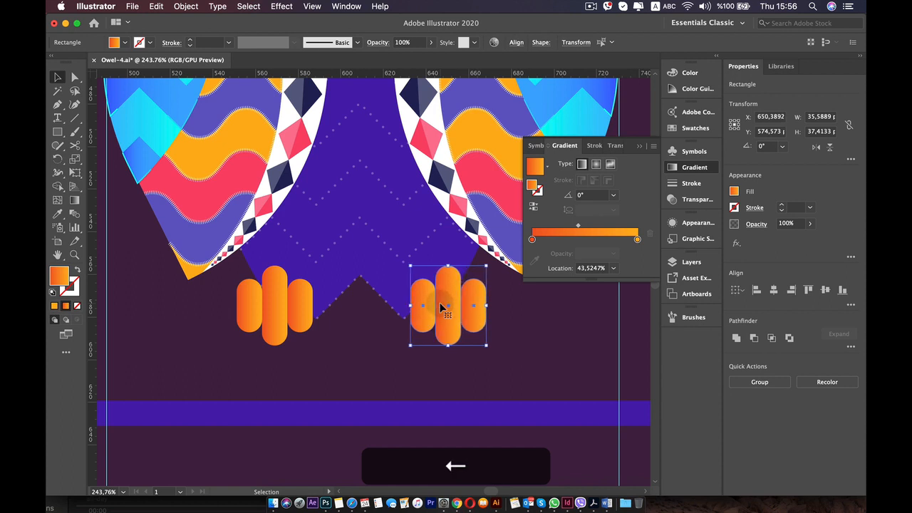
# Select the left foot's three toes and nudge them about 2 px to the left.
pyautogui.click(281, 302)
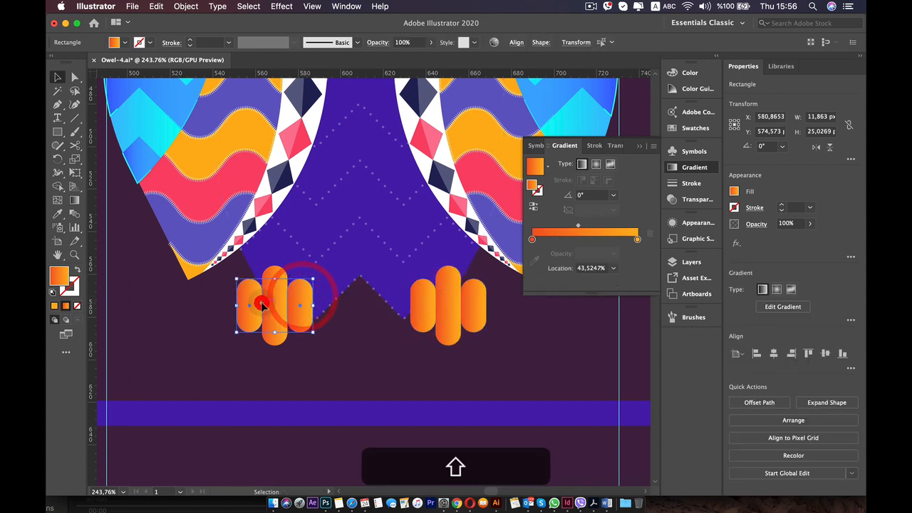
pyautogui.press('Left')
pyautogui.press('Left')
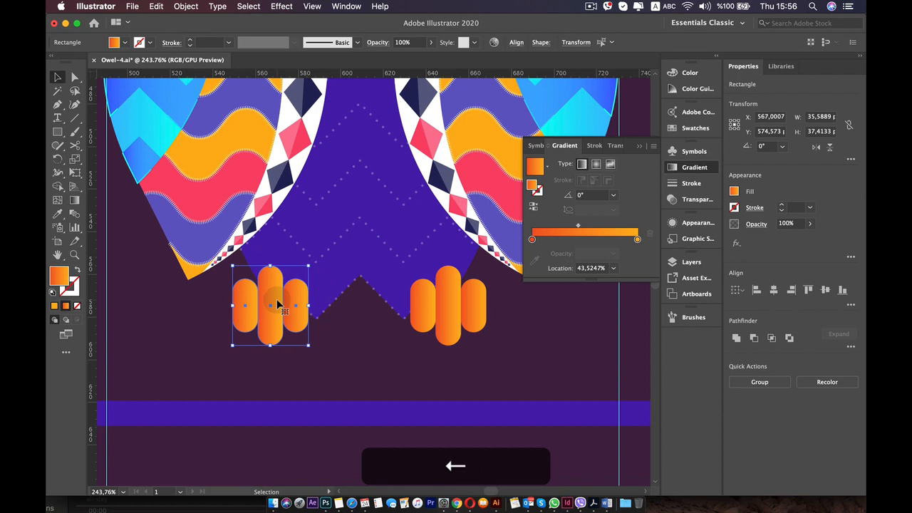
# Move the purple branch bar up behind the owl's feet, to about Y 584 px.
pyautogui.scroll(-6, 279, 305)
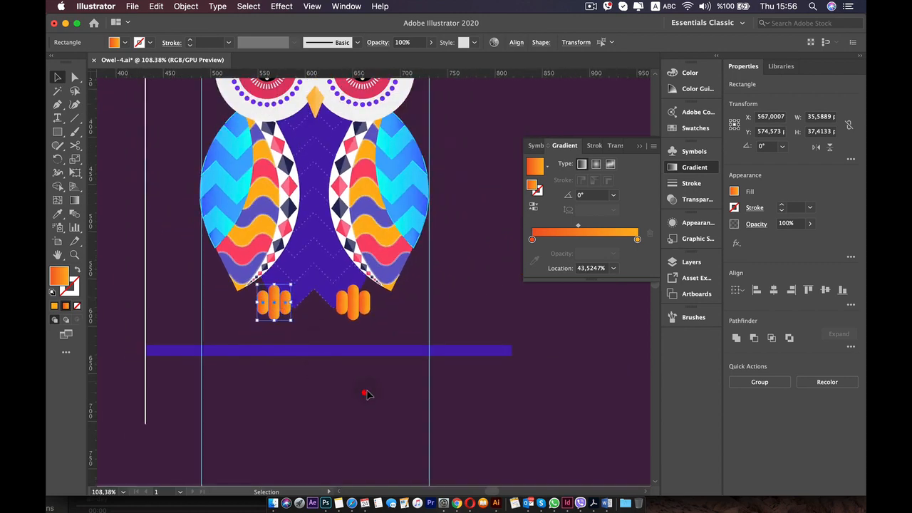
pyautogui.click(365, 394)
pyautogui.moveTo(376, 350); pyautogui.dragTo(380, 311)
pyautogui.scroll(4, 362, 335)
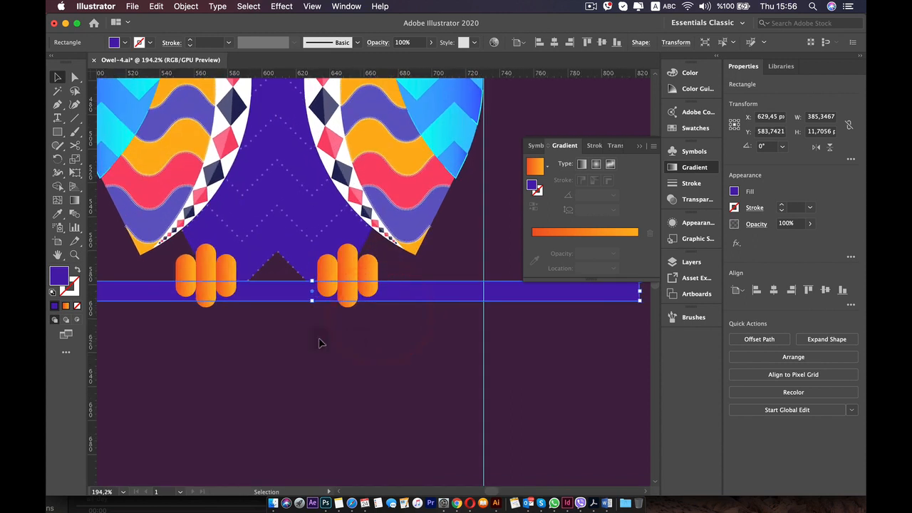
# Select all six toes of both feet and nudge them about 6 px lower over the branch.
pyautogui.click(205, 293)
pyautogui.keyDown('shift'); pyautogui.click(184, 266); pyautogui.keyUp('shift')
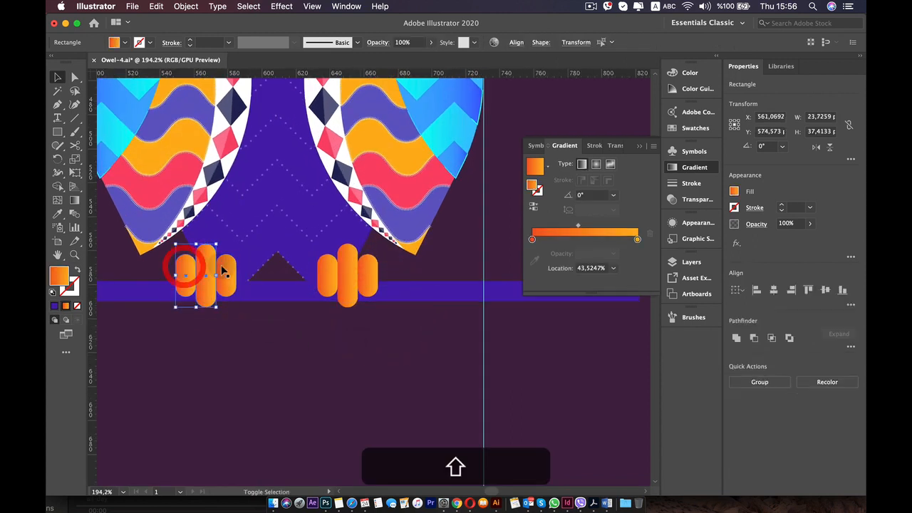
pyautogui.keyDown('shift'); pyautogui.click(223, 266); pyautogui.keyUp('shift')
pyautogui.keyDown('shift'); pyautogui.click(327, 282); pyautogui.keyUp('shift')
pyautogui.keyDown('shift'); pyautogui.click(346, 274); pyautogui.keyUp('shift')
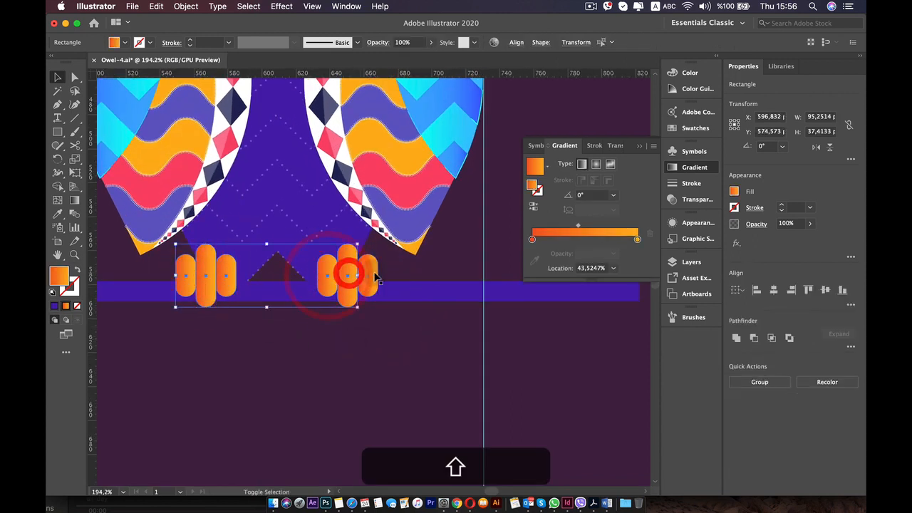
pyautogui.keyDown('shift'); pyautogui.click(374, 273); pyautogui.keyUp('shift')
pyautogui.press('Down')
pyautogui.press('Down')
pyautogui.press('Down')
pyautogui.press('Down')
pyautogui.press('Down')
pyautogui.press('Down')
pyautogui.press('Down')
pyautogui.press('Down')
pyautogui.press('Down')
pyautogui.press('Down')
pyautogui.press('Down')
pyautogui.press('Down')
pyautogui.press('Up')
pyautogui.press('Up')
pyautogui.press('Up')
pyautogui.press('Up')
pyautogui.press('Up')
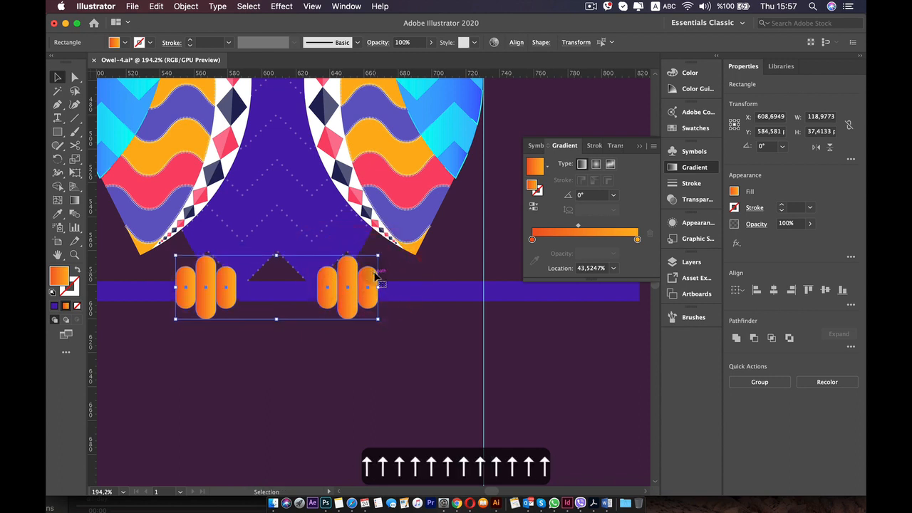
# Nudge the branch bar about 4 px lower behind the feet and deselect it.
pyautogui.click(439, 291)
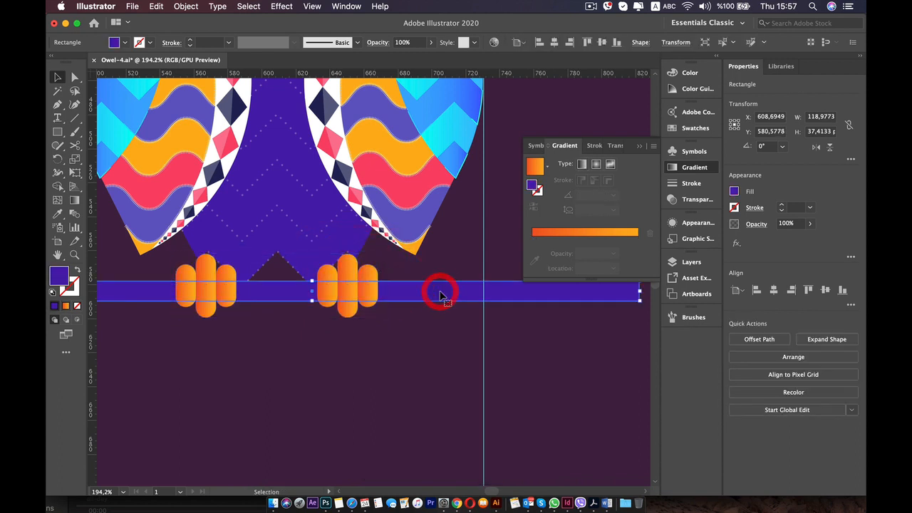
pyautogui.press('Down')
pyautogui.press('Down')
pyautogui.press('Down')
pyautogui.press('Down')
pyautogui.press('Down')
pyautogui.press('Down')
pyautogui.press('Down')
pyautogui.press('Down')
pyautogui.press('Down')
pyautogui.press('Down')
pyautogui.press('Down')
pyautogui.press('Up')
pyautogui.press('Up')
pyautogui.press('Up')
pyautogui.press('Up')
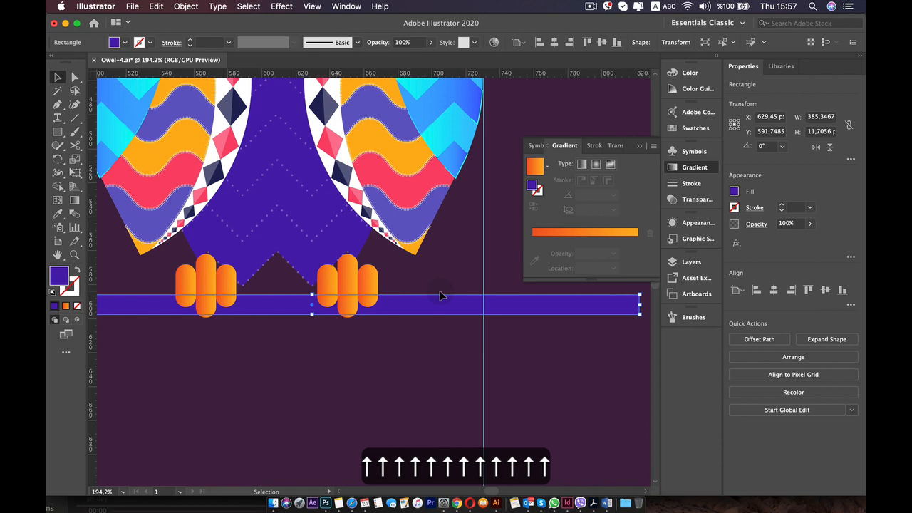
pyautogui.press('Up')
pyautogui.press('Up')
pyautogui.press('Up')
pyautogui.press('Up')
pyautogui.press('Up')
pyautogui.press('Up')
pyautogui.press('Up')
pyautogui.press('Up')
pyautogui.press('Up')
pyautogui.press('Up')
pyautogui.press('Up')
pyautogui.press('Up')
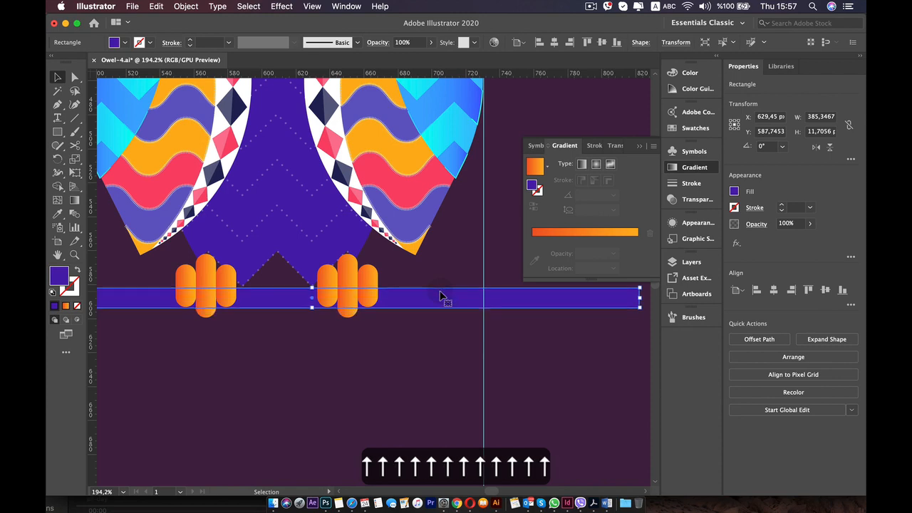
pyautogui.press('super+0')
pyautogui.click(440, 389)
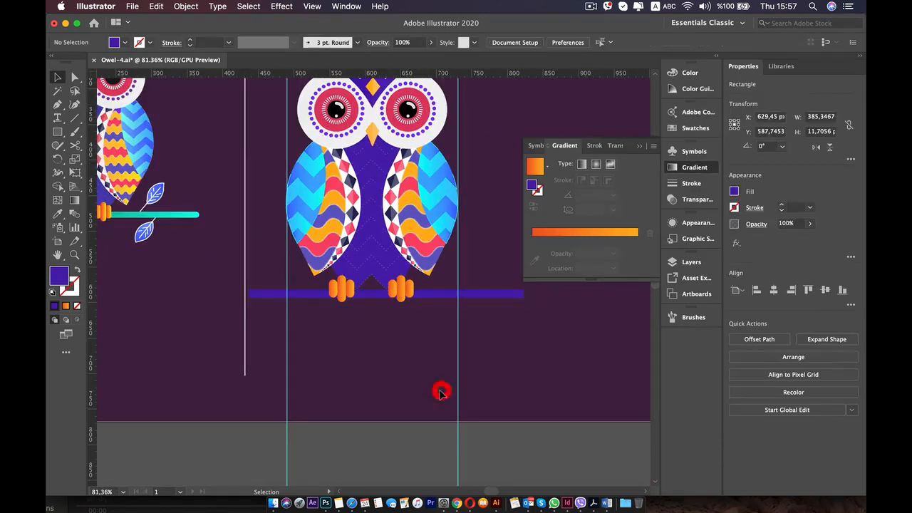
# Reduce the purple branch bar's height to about 9 px and nudge it about 1 px lower behind the owl's feet.
pyautogui.click(440, 294)
pyautogui.scroll(5, 371, 299)
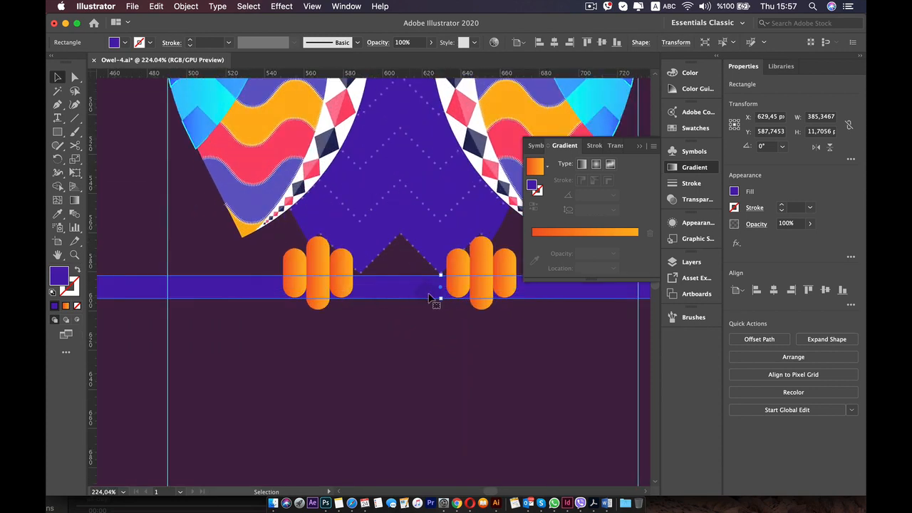
pyautogui.moveTo(440, 298); pyautogui.dragTo(440, 295)
pyautogui.moveTo(440, 292); pyautogui.dragTo(441, 292)
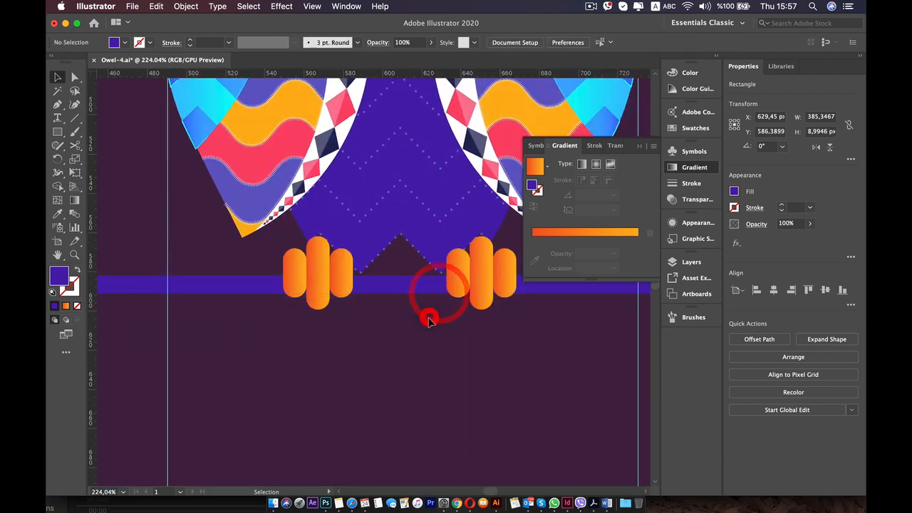
pyautogui.scroll(-3, 427, 299)
pyautogui.press('Down')
pyautogui.press('Down')
pyautogui.press('Down')
pyautogui.press('Down')
pyautogui.press('Down')
pyautogui.press('Down')
pyautogui.press('Down')
pyautogui.press('Down')
pyautogui.press('Down')
pyautogui.press('Down')
pyautogui.press('Down')
pyautogui.scroll(-3, 423, 298)
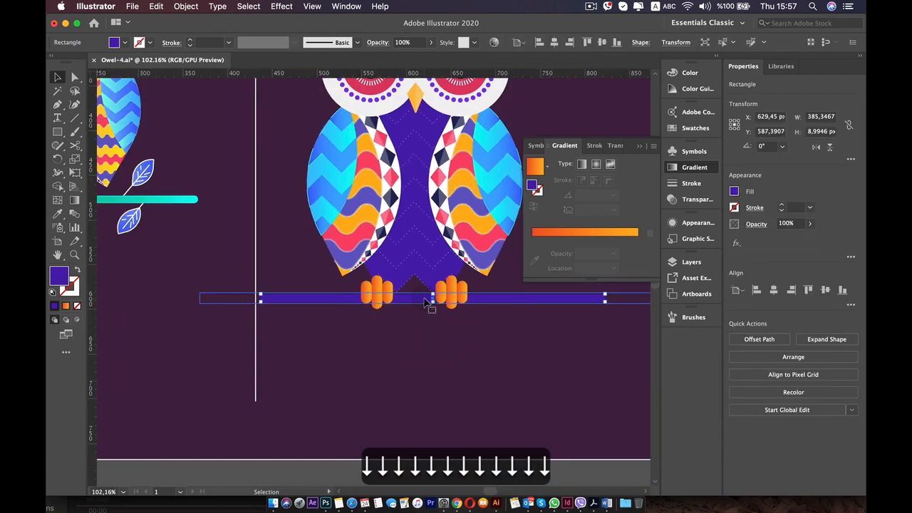
pyautogui.moveTo(432, 298); pyautogui.dragTo(419, 303)
pyautogui.press('super+space')
pyautogui.press('super+z')
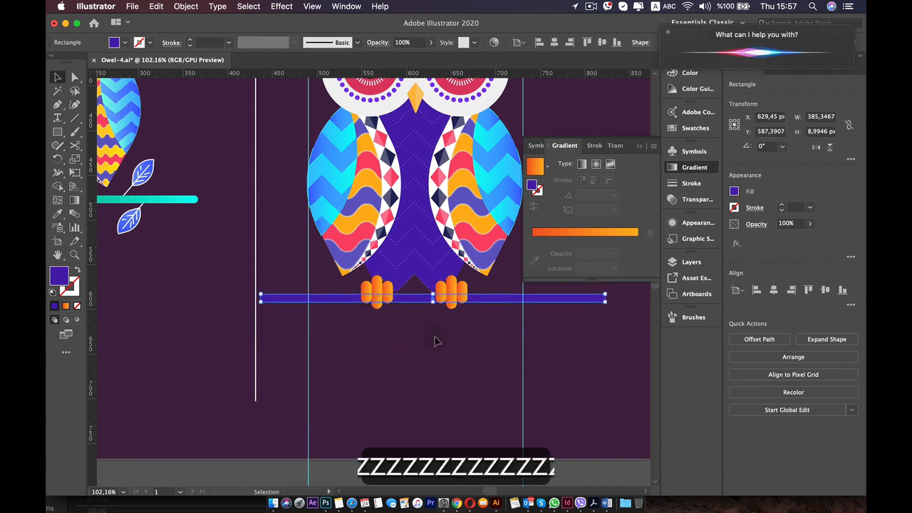
pyautogui.moveTo(435, 339); pyautogui.dragTo(397, 369)
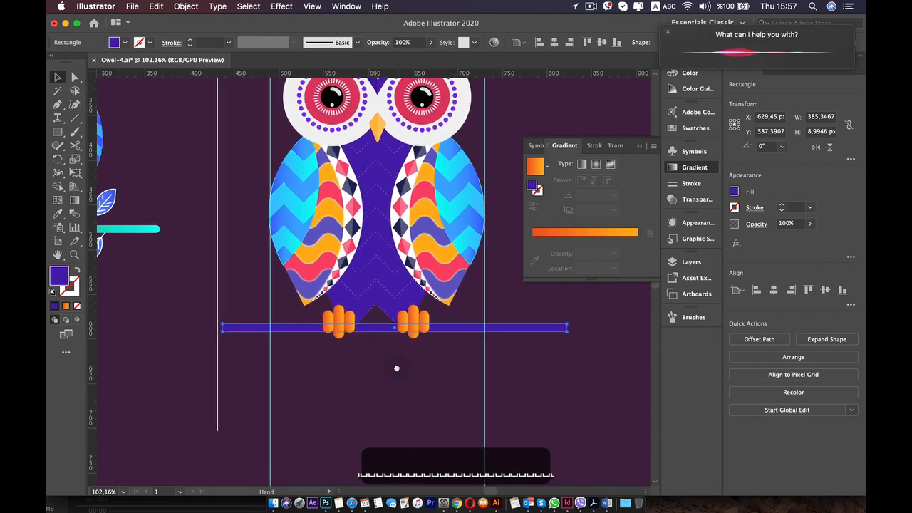
pyautogui.click(669, 32)
# Select the purple branch bar to work on the corners at its right end.
pyautogui.click(535, 399)
pyautogui.click(552, 328)
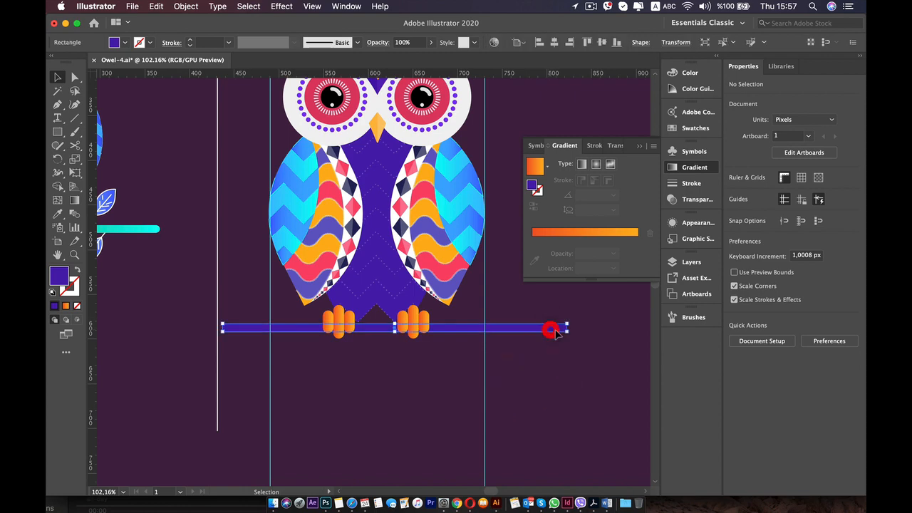
pyautogui.scroll(10, 554, 331)
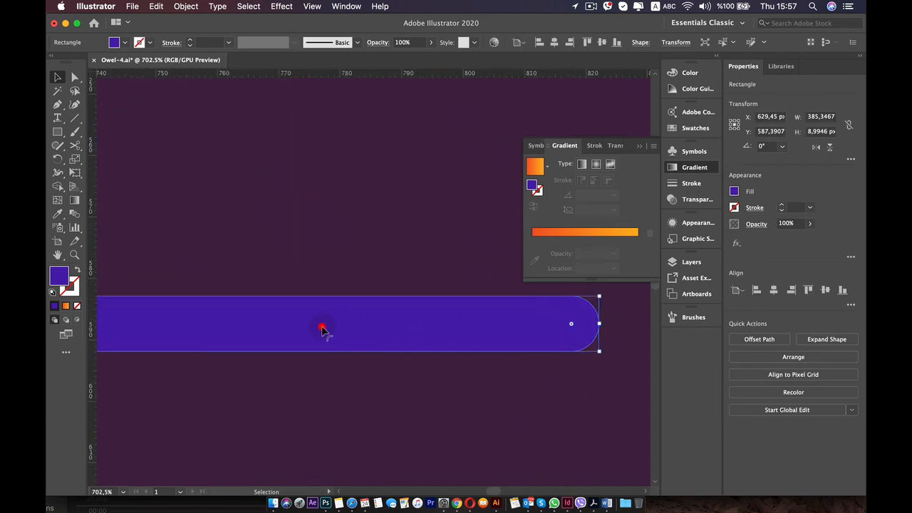
# Fill the branch bar with a linear gradient from dark green to cyan (R=0 G=255 B=244), with the midpoint at about 61%.
pyautogui.scroll(-8, 325, 328)
pyautogui.moveTo(258, 253); pyautogui.dragTo(445, 252)
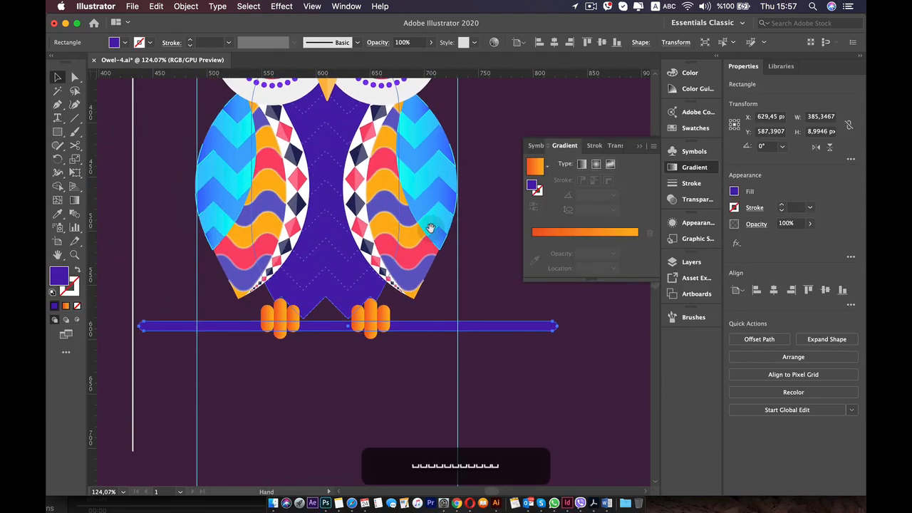
pyautogui.click(614, 232)
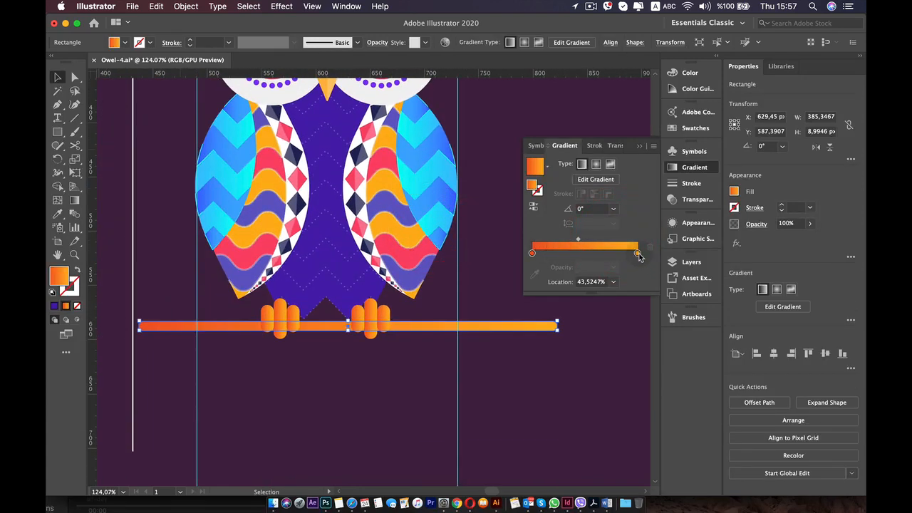
pyautogui.doubleClick(637, 253)
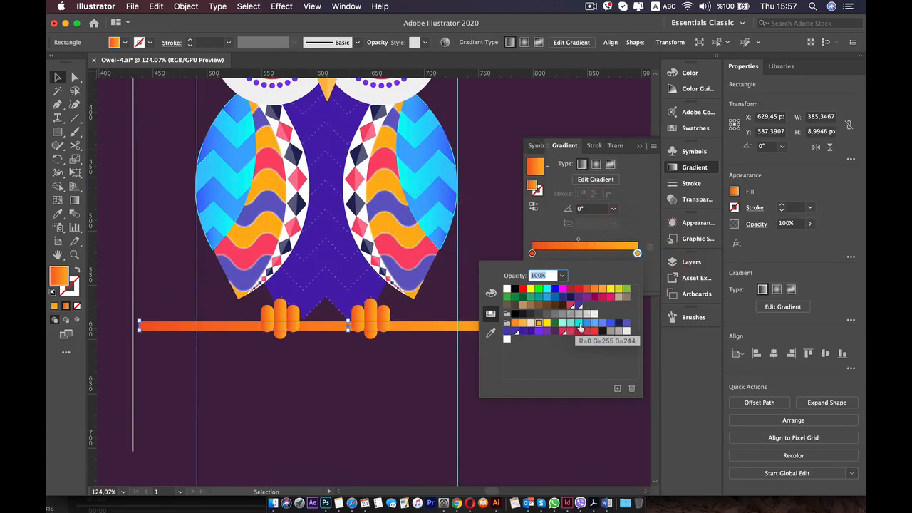
pyautogui.click(579, 325)
pyautogui.doubleClick(533, 254)
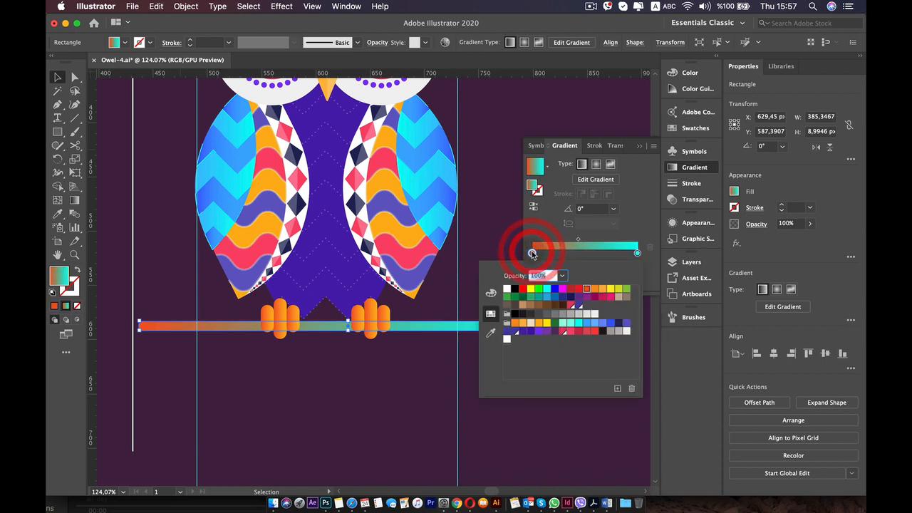
pyautogui.click(555, 325)
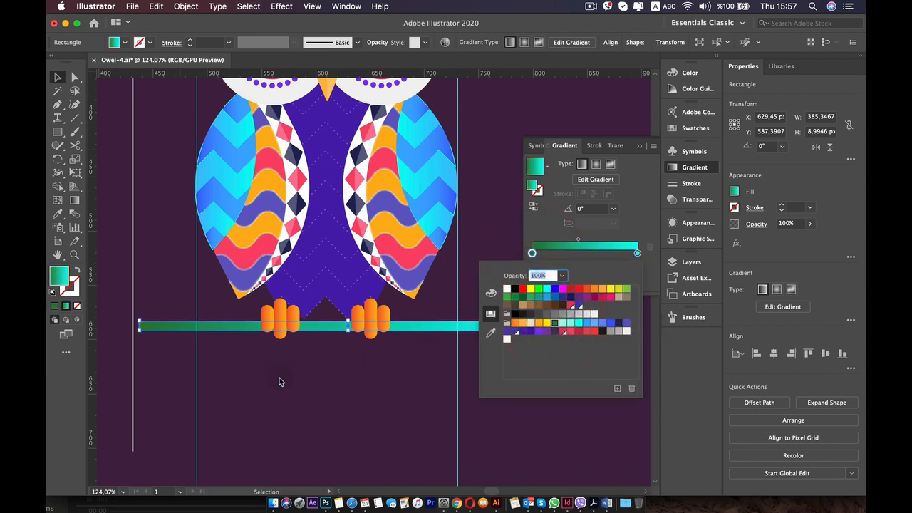
pyautogui.click(578, 242)
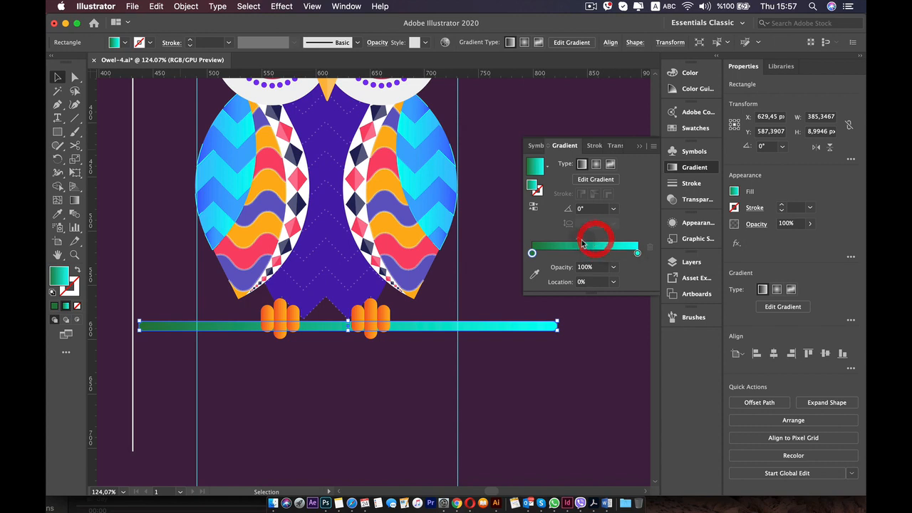
pyautogui.moveTo(582, 244); pyautogui.dragTo(598, 243)
pyautogui.click(328, 385)
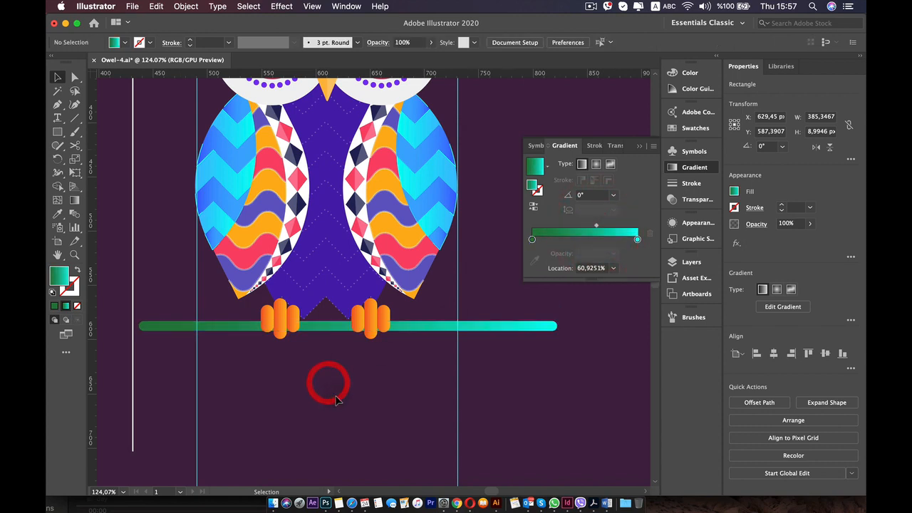
# Draw a circle about 86 px wide beside the homework owl and duplicate it diagonally downward so the two overlap.
pyautogui.scroll(-5, 332, 390)
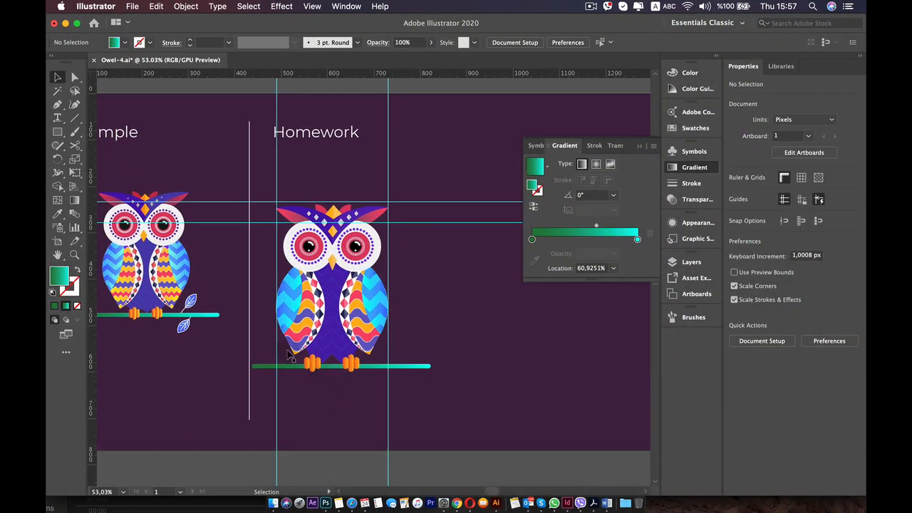
pyautogui.press('space')
pyautogui.moveTo(259, 303); pyautogui.dragTo(290, 287)
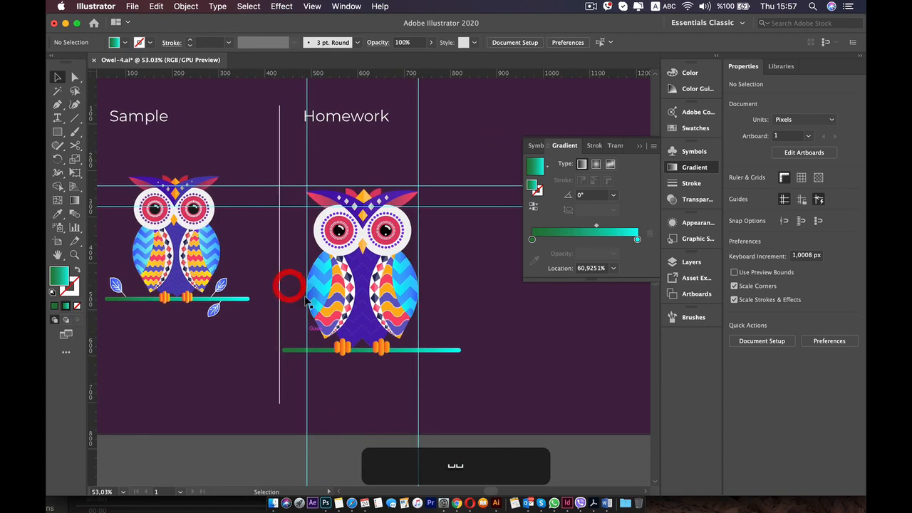
pyautogui.scroll(2, 294, 362)
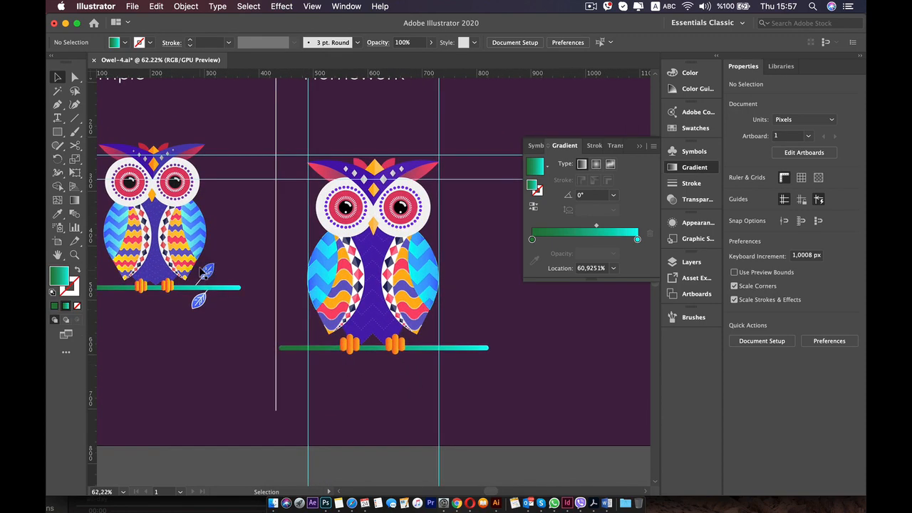
pyautogui.scroll(3, 534, 360)
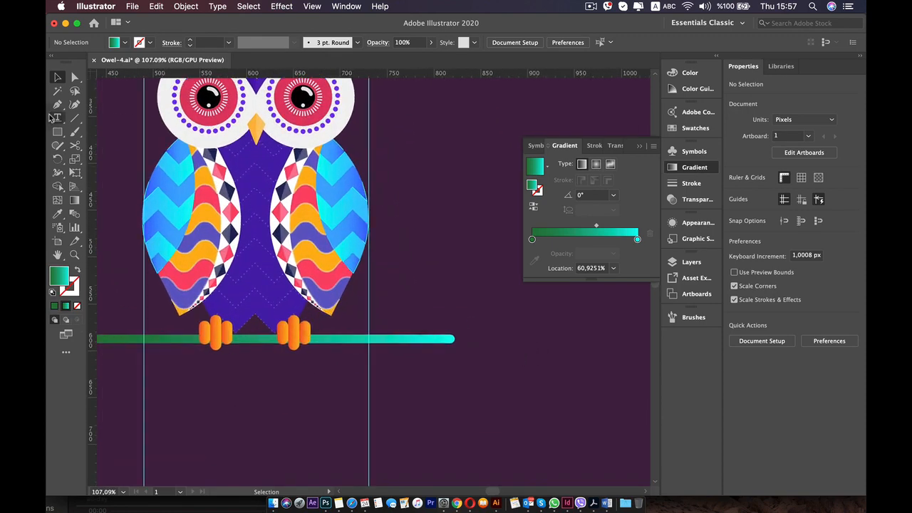
pyautogui.moveTo(61, 135); pyautogui.dragTo(123, 158)
pyautogui.moveTo(446, 171)
pyautogui.mouseDown()
pyautogui.moveTo(493, 220)
pyautogui.moveTo(485, 210)
pyautogui.mouseUp()
pyautogui.press('v')
pyautogui.moveTo(446, 178); pyautogui.dragTo(483, 216)
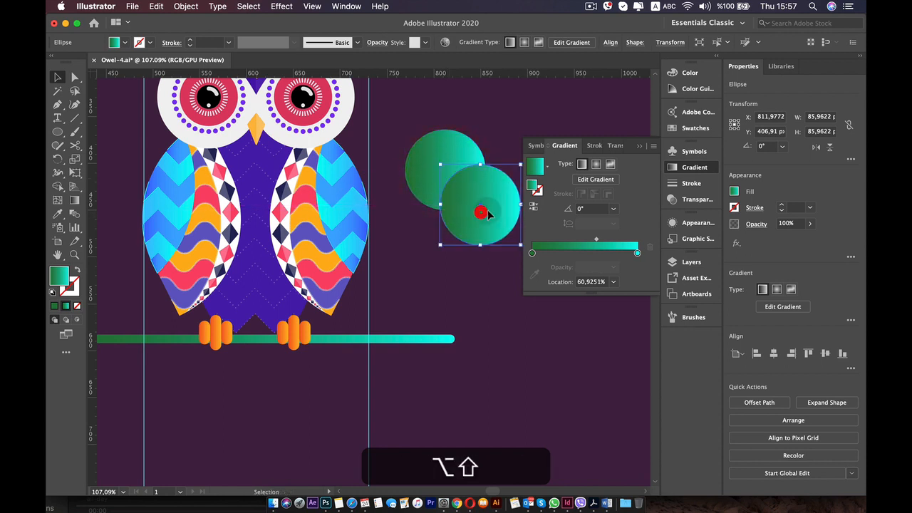
# Select both circles and remove their outer parts with Shape Builder, leaving only the leaf-shaped overlap.
pyautogui.keyDown('shift'); pyautogui.click(455, 137); pyautogui.keyUp('shift')
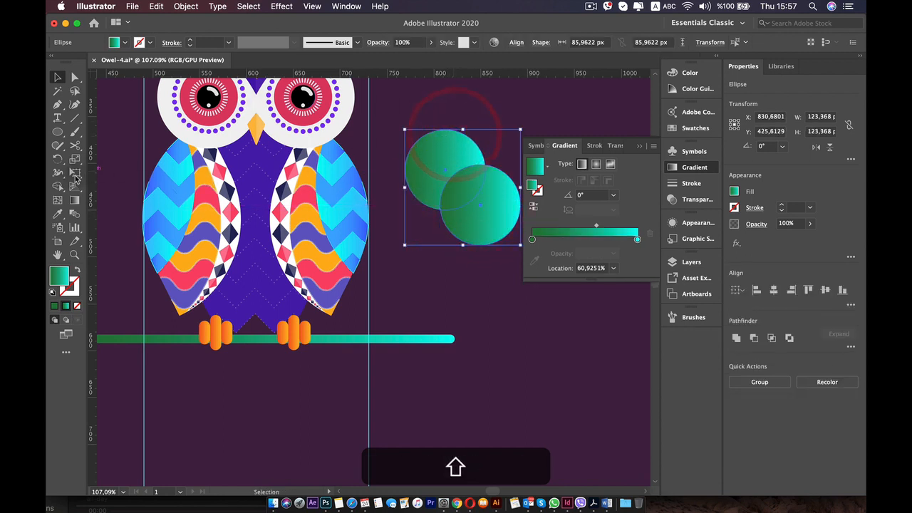
pyautogui.hotkey('shift', 'm')
pyautogui.keyDown('alt'); pyautogui.click(443, 177); pyautogui.keyUp('alt')
pyautogui.keyDown('alt'); pyautogui.click(489, 223); pyautogui.keyUp('alt')
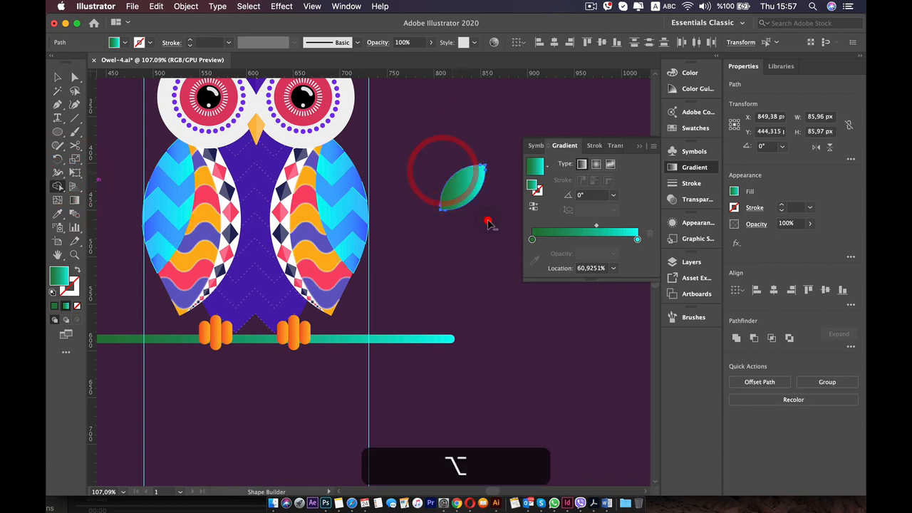
# Duplicate the leaf to just above the branch's right end and scale the copy to about 43 px wide and high.
pyautogui.press('v')
pyautogui.moveTo(463, 196); pyautogui.dragTo(431, 296)
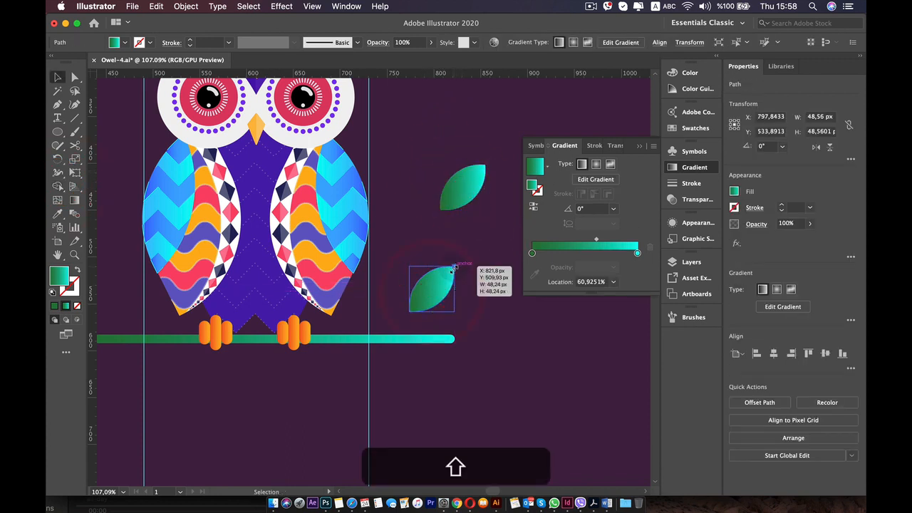
pyautogui.moveTo(121, 241); pyautogui.dragTo(145, 234)
pyautogui.moveTo(503, 277); pyautogui.dragTo(527, 272)
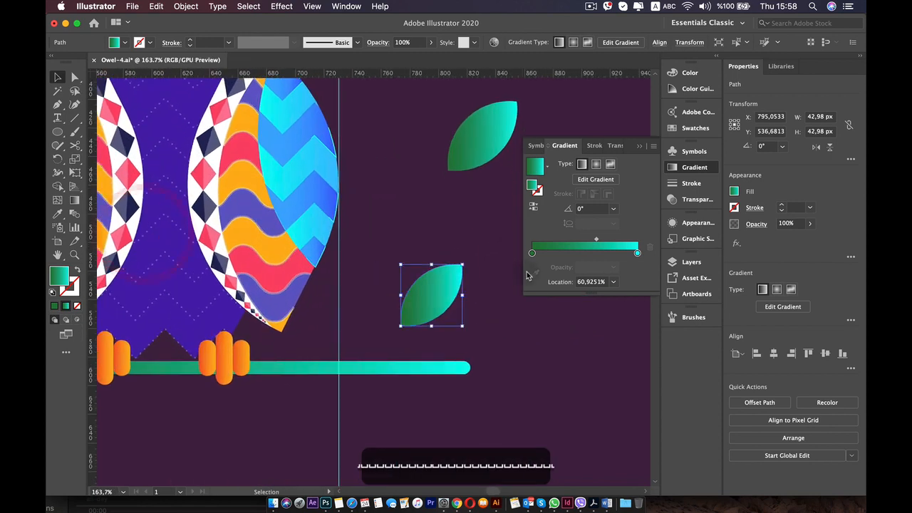
# Recolor the smaller leaf's gradient to run from blue (R=63 G=92 B=255) at the left to light blue at the right.
pyautogui.click(534, 146)
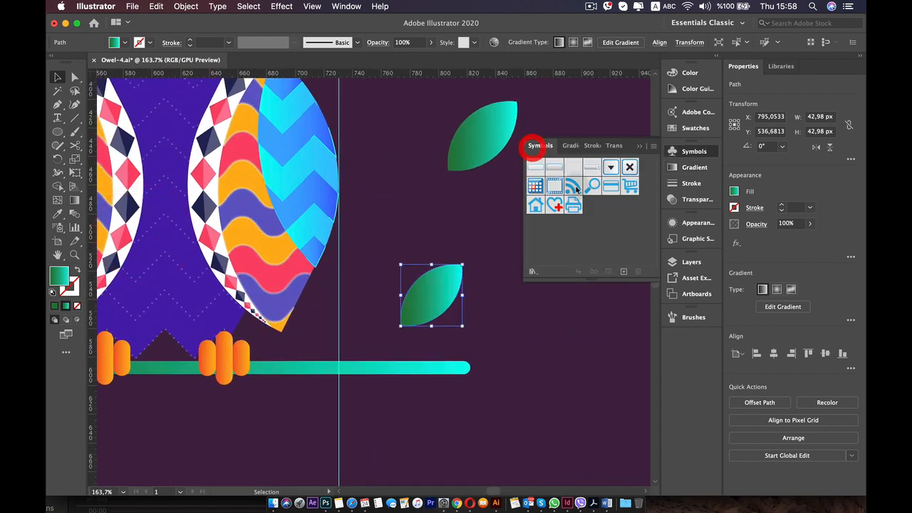
pyautogui.click(694, 169)
pyautogui.doubleClick(638, 255)
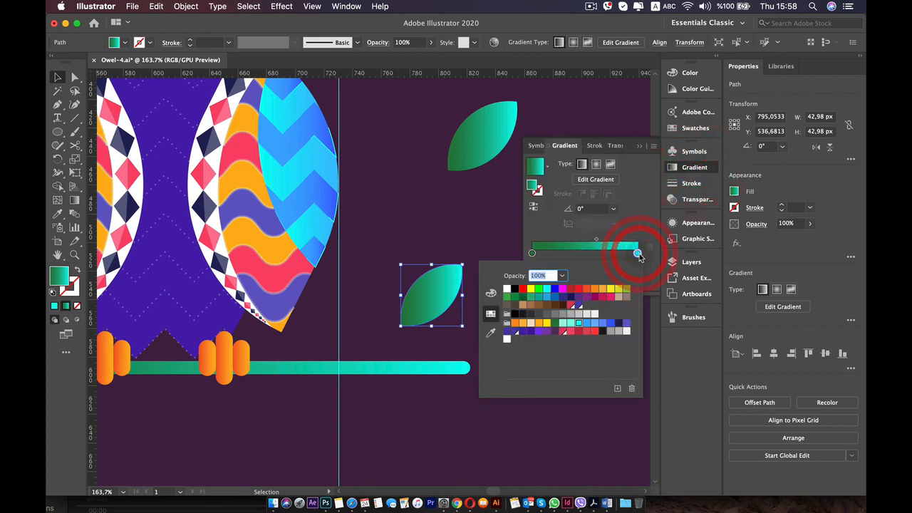
pyautogui.click(587, 323)
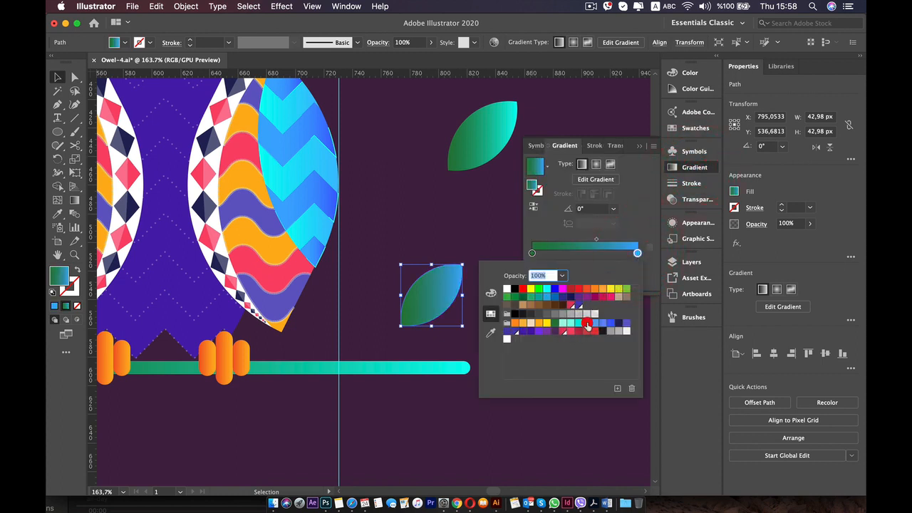
pyautogui.doubleClick(532, 254)
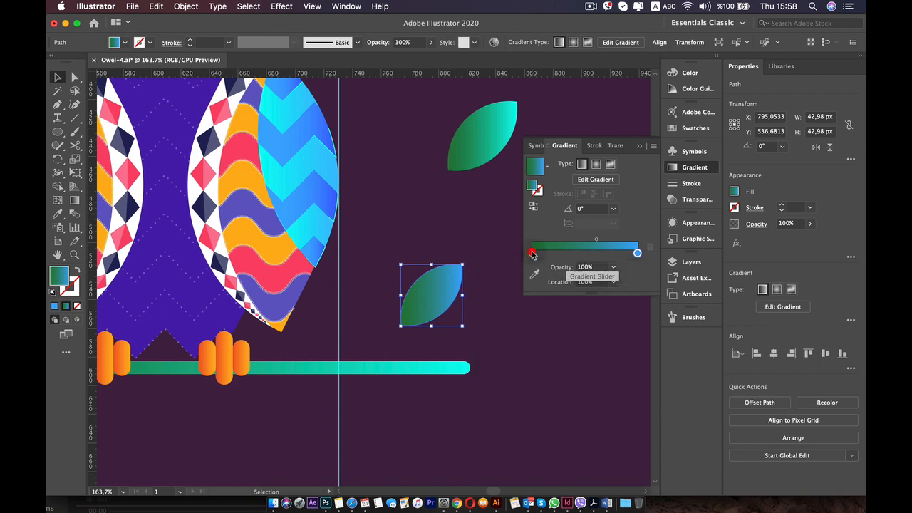
pyautogui.click(611, 324)
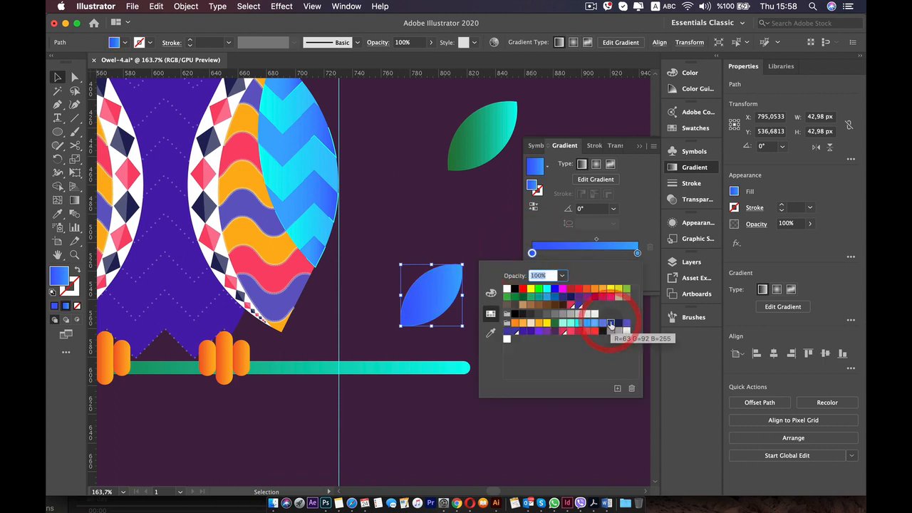
pyautogui.click(427, 336)
pyautogui.click(428, 344)
# Give the blue leaf a white 0.5 pt stroke and deselect it.
pyautogui.click(448, 303)
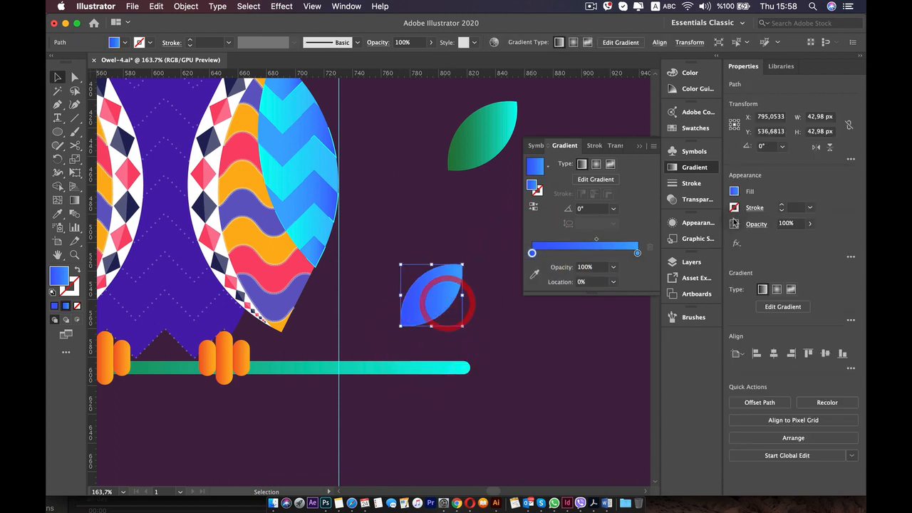
pyautogui.keyDown('super'); pyautogui.click(783, 207); pyautogui.keyUp('super')
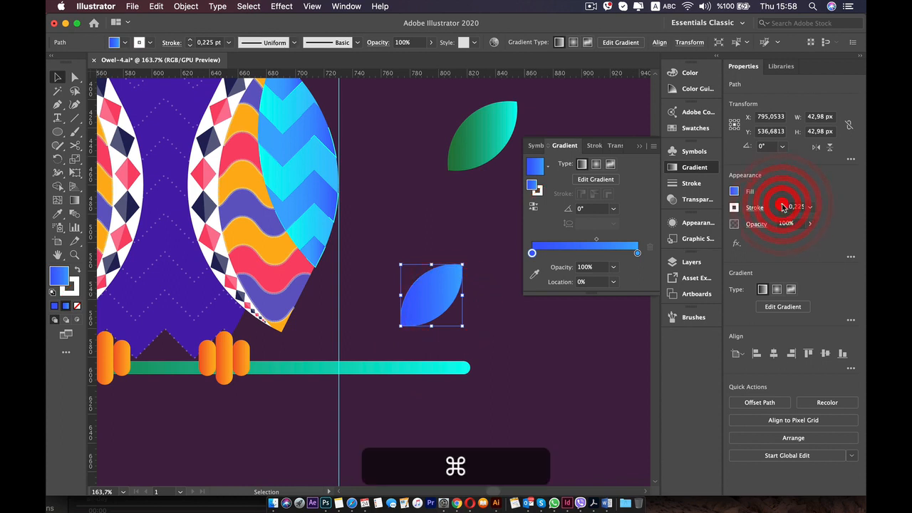
pyautogui.click(753, 211)
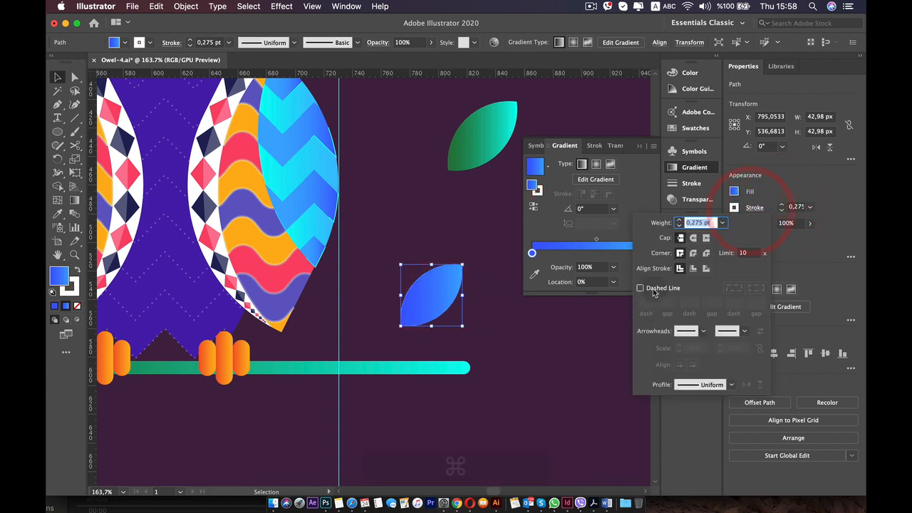
pyautogui.click(784, 198)
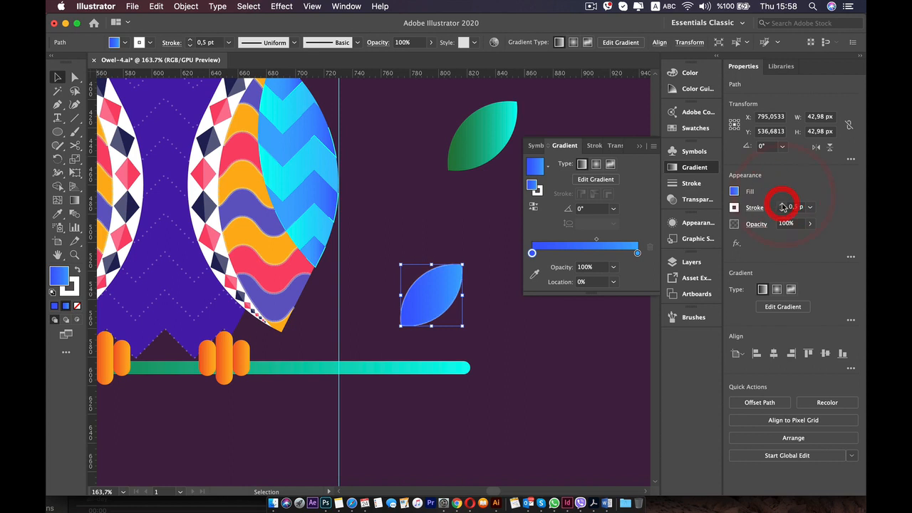
pyautogui.click(470, 342)
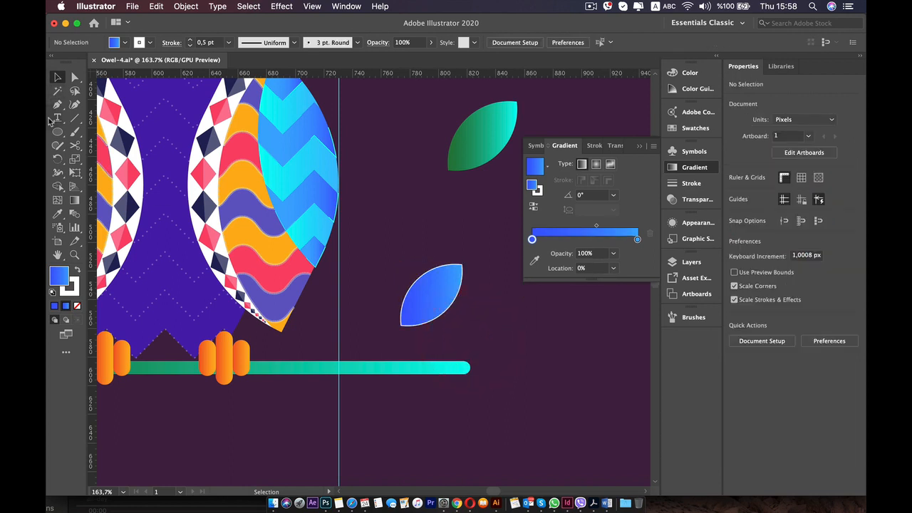
# Draw a straight white stem about 80 px long from inside the blue leaf to the branch, with a 0.75 pt stroke.
pyautogui.click(74, 120)
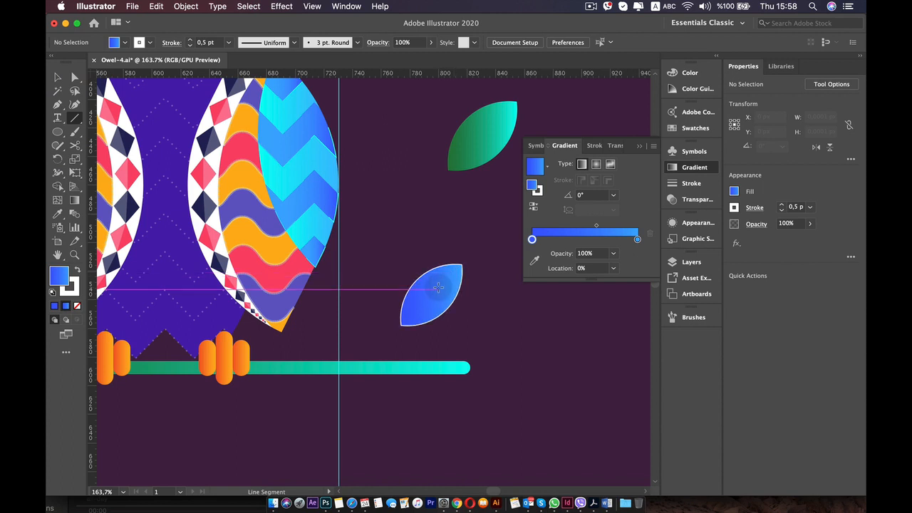
pyautogui.moveTo(428, 295); pyautogui.dragTo(365, 358)
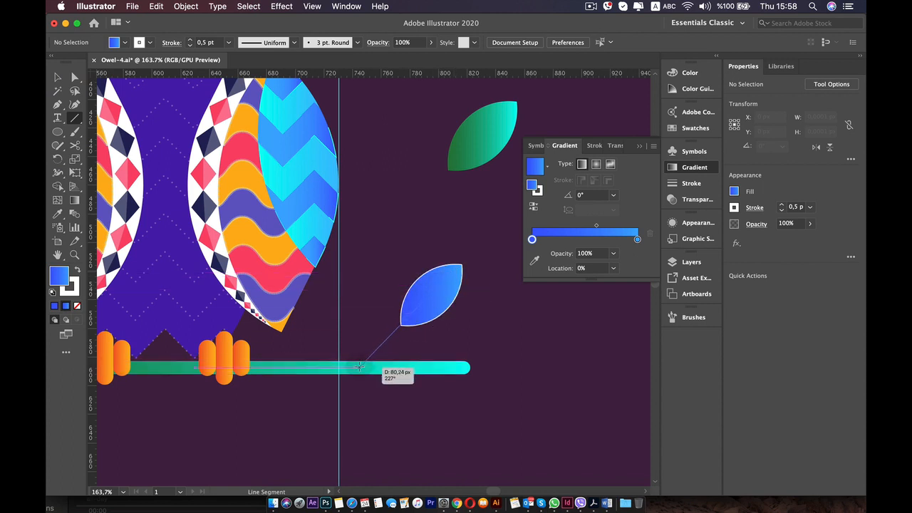
pyautogui.moveTo(360, 367); pyautogui.dragTo(360, 367)
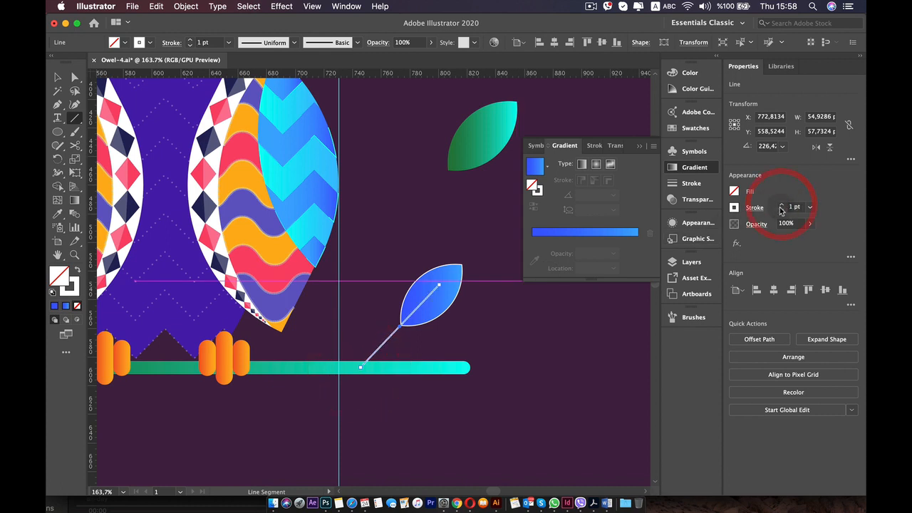
pyautogui.press('v')
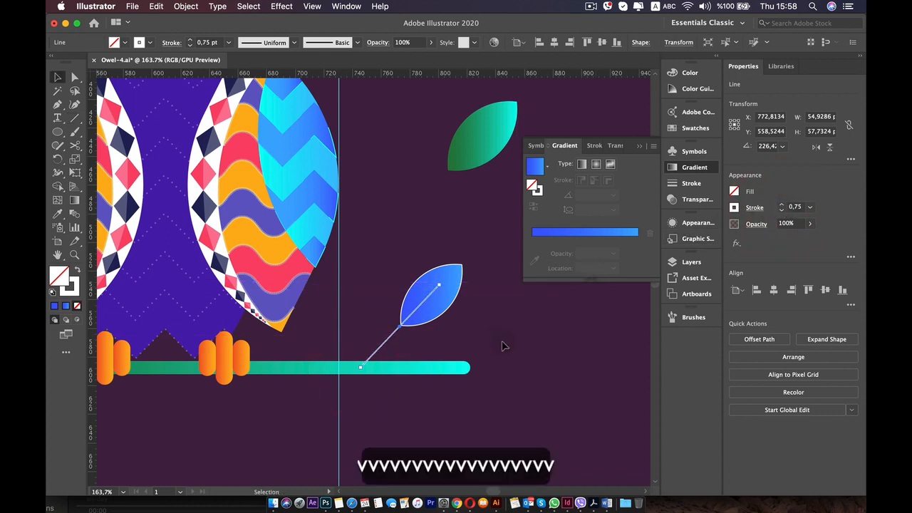
pyautogui.click(505, 344)
# Draw three short vein lines inside the blue leaf: one off each side of the stem and one from its upper end.
pyautogui.scroll(5, 443, 322)
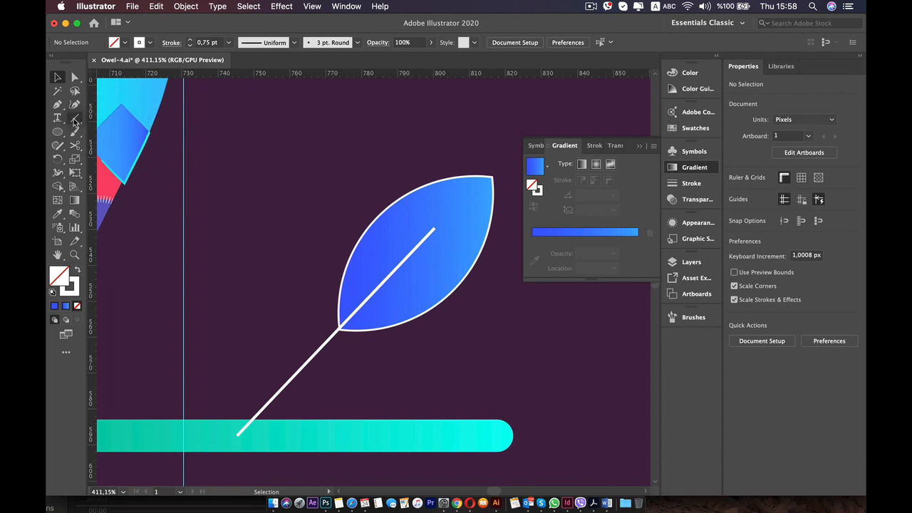
pyautogui.click(74, 118)
pyautogui.moveTo(390, 276); pyautogui.dragTo(428, 281)
pyautogui.moveTo(414, 248); pyautogui.dragTo(408, 215)
pyautogui.moveTo(483, 223); pyautogui.dragTo(483, 222)
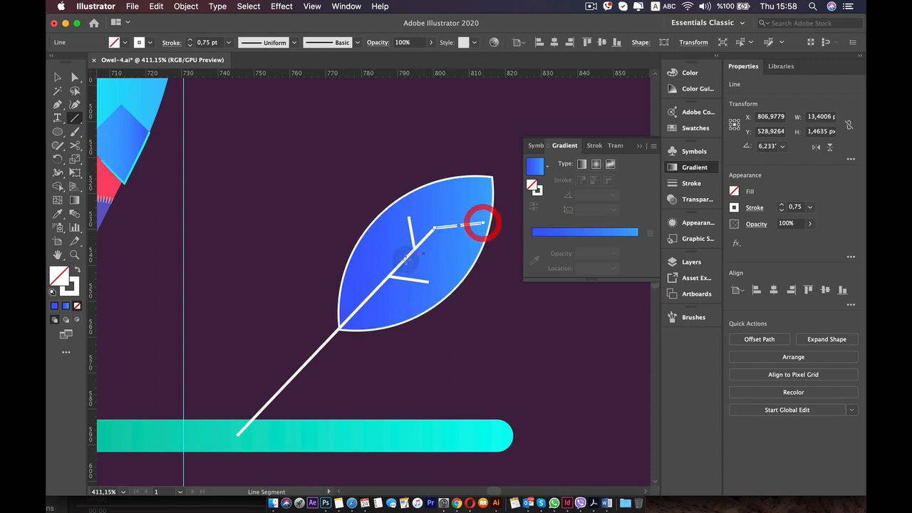
pyautogui.moveTo(408, 279); pyautogui.dragTo(407, 300)
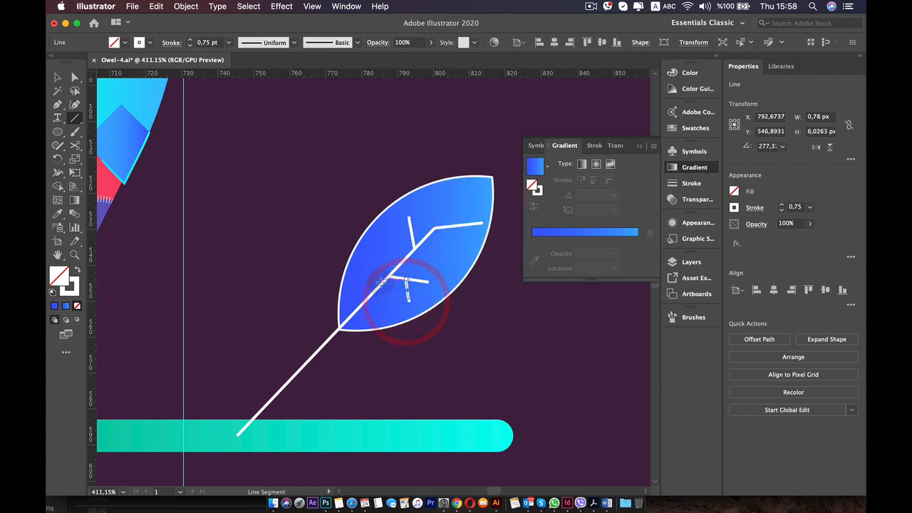
pyautogui.press('super+z')
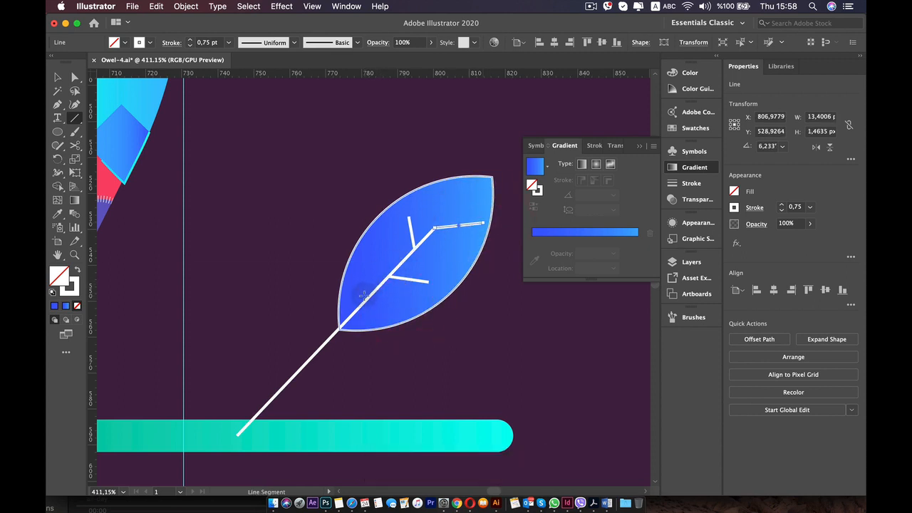
pyautogui.press('super+z')
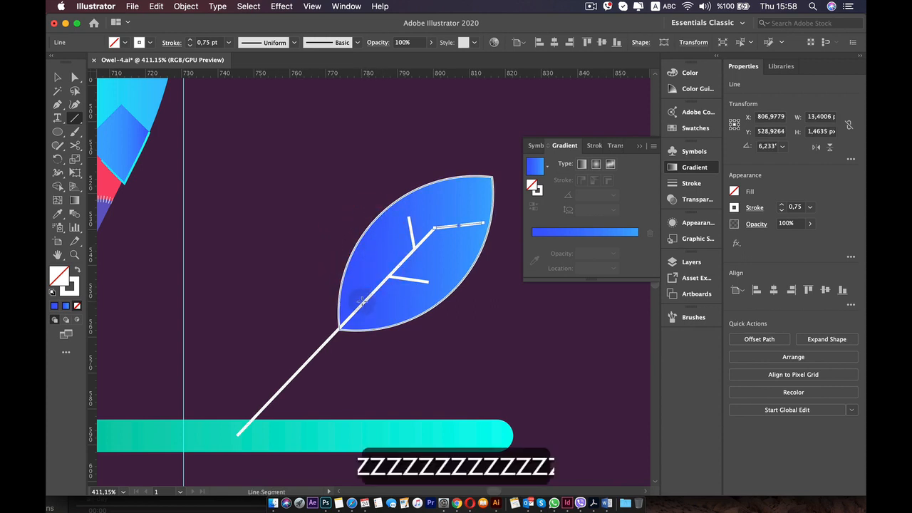
# Draw four more white vein lines in the blue leaf: two near its base and two short ones at the stem's upper end.
pyautogui.moveTo(365, 300); pyautogui.dragTo(363, 244)
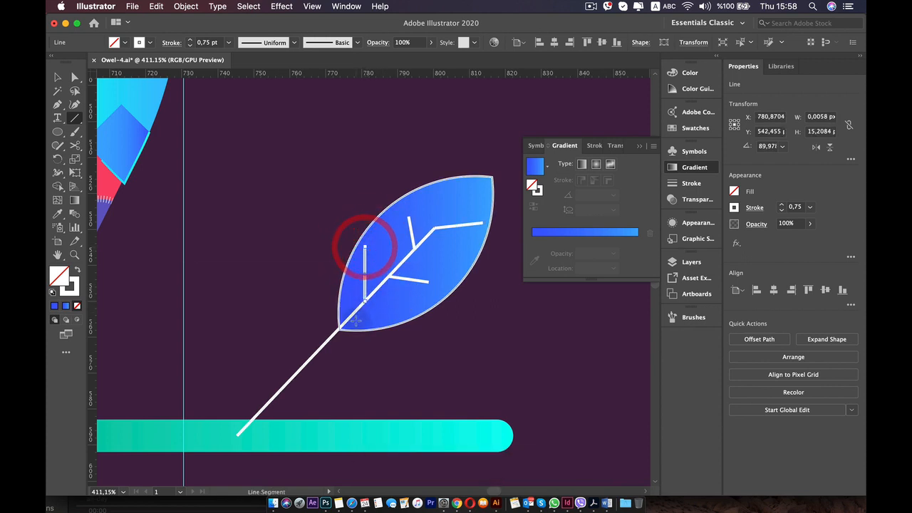
pyautogui.moveTo(356, 321)
pyautogui.mouseDown()
pyautogui.moveTo(417, 315)
pyautogui.moveTo(409, 307)
pyautogui.mouseUp()
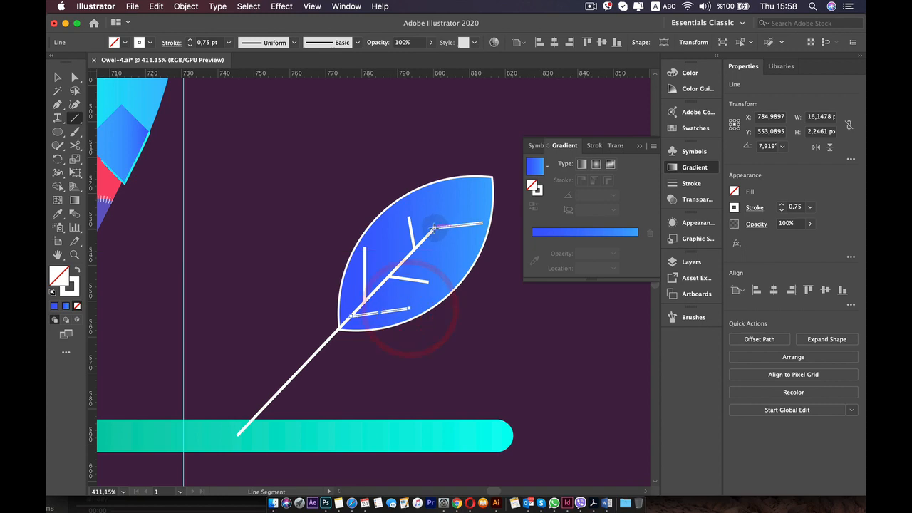
pyautogui.moveTo(434, 228)
pyautogui.mouseDown()
pyautogui.moveTo(432, 199)
pyautogui.moveTo(433, 228)
pyautogui.mouseUp()
pyautogui.scroll(-8, 395, 263)
pyautogui.press('v')
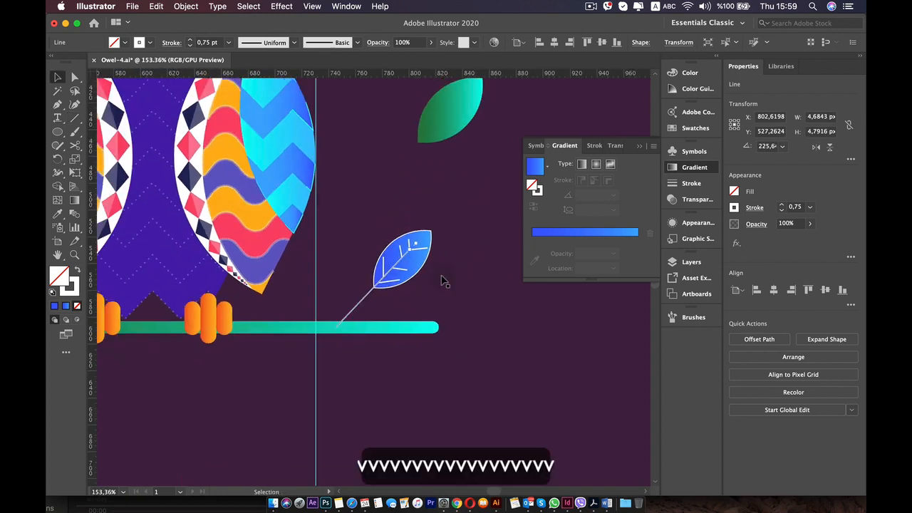
pyautogui.click(490, 291)
pyautogui.scroll(-6, 452, 290)
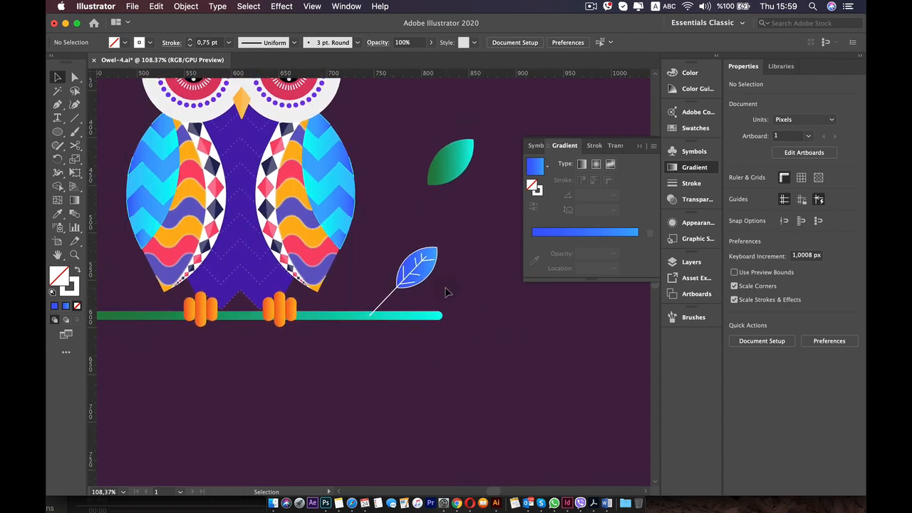
# Draw a vertical vein about 10 px long on the upper side of the stem, meeting the middle lower vein.
pyautogui.scroll(6, 324, 266)
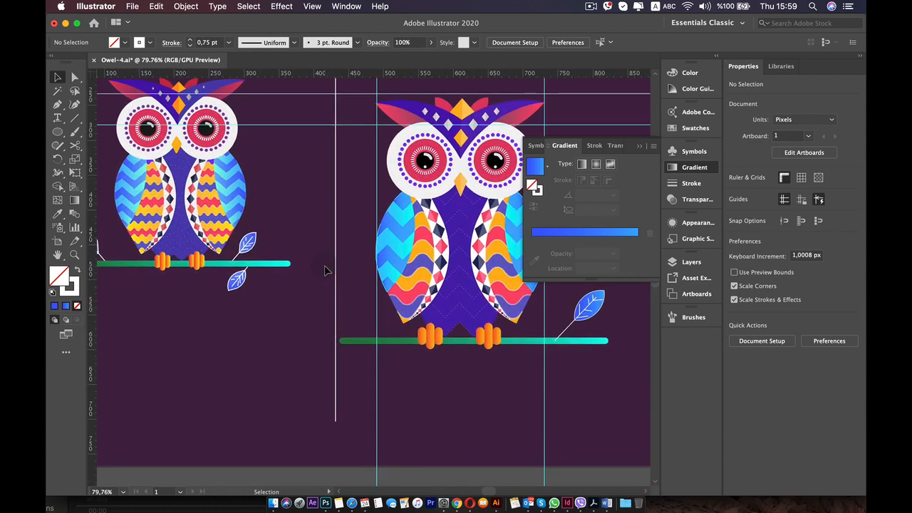
pyautogui.moveTo(383, 298); pyautogui.dragTo(246, 293)
pyautogui.moveTo(316, 302); pyautogui.dragTo(254, 273)
pyautogui.scroll(5, 462, 317)
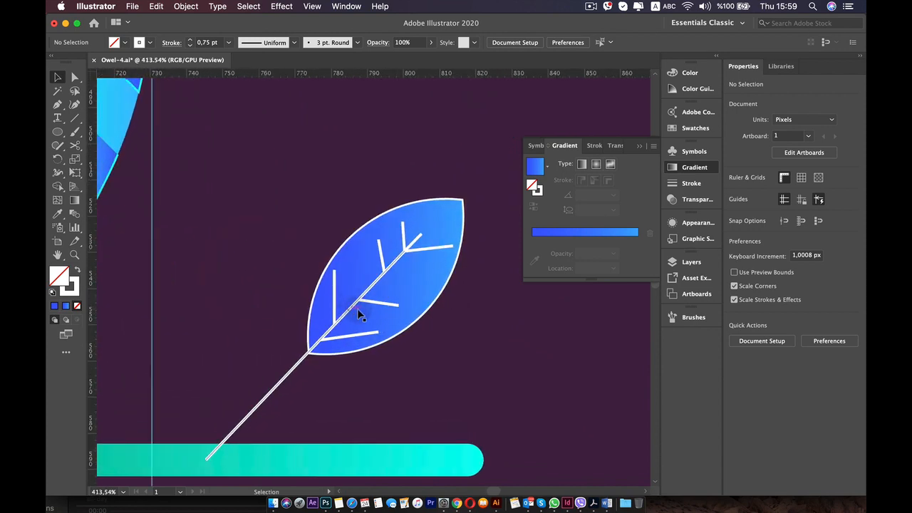
pyautogui.click(385, 315)
pyautogui.click(75, 118)
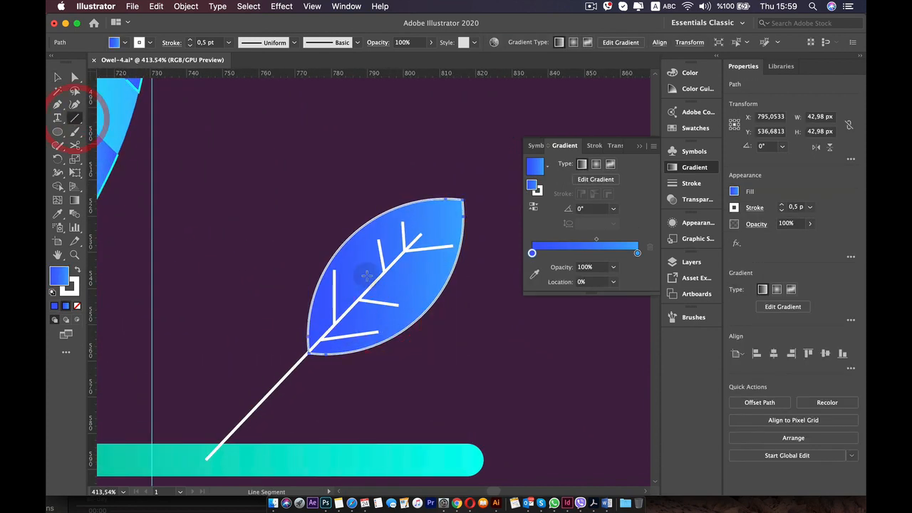
pyautogui.moveTo(356, 271); pyautogui.dragTo(356, 303)
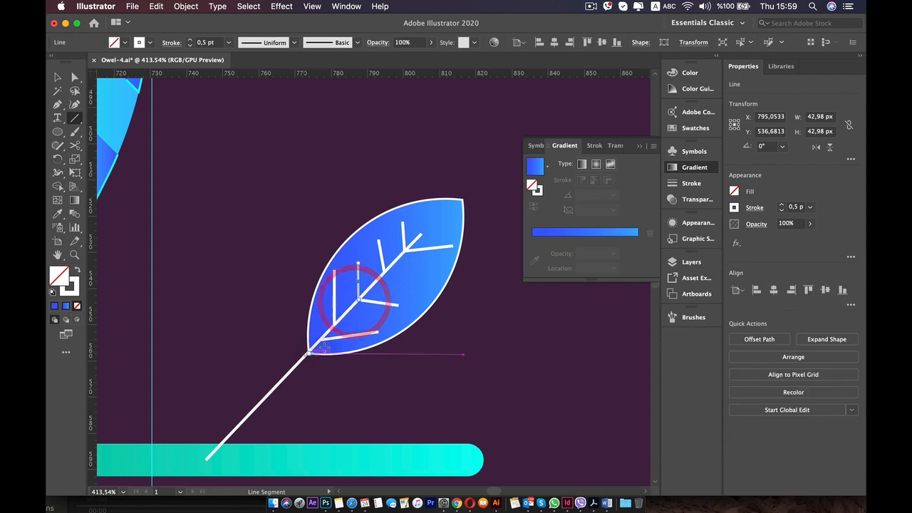
# Set the new vertical vein's stroke to 0.75 pt to match the stem, and deselect it.
pyautogui.press('v')
pyautogui.click(418, 278)
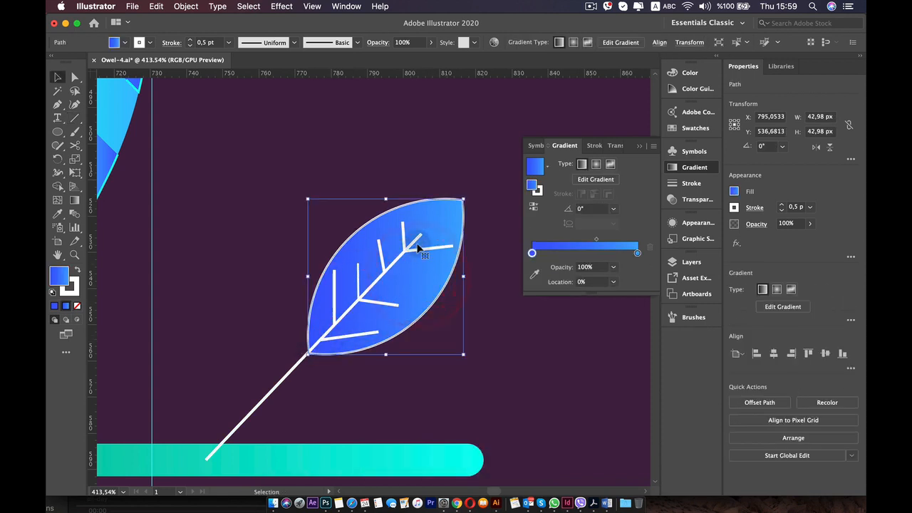
pyautogui.click(420, 248)
pyautogui.click(378, 280)
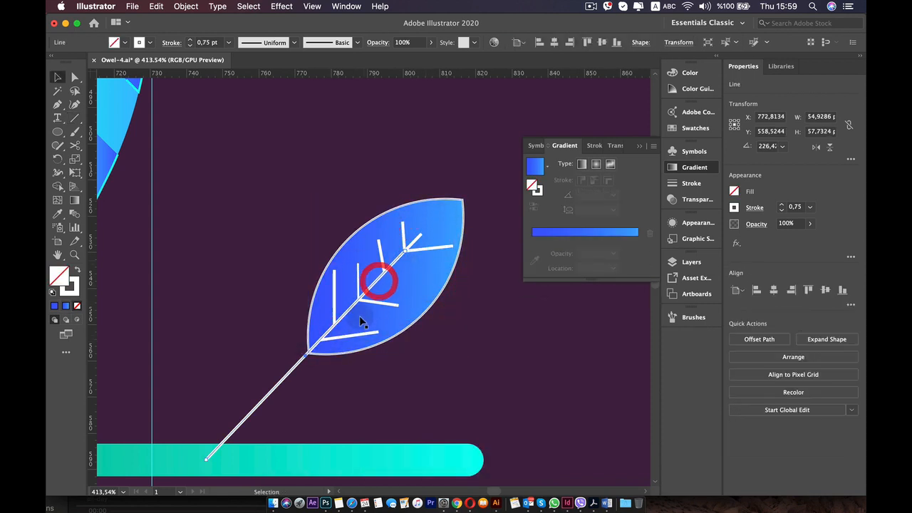
pyautogui.click(359, 280)
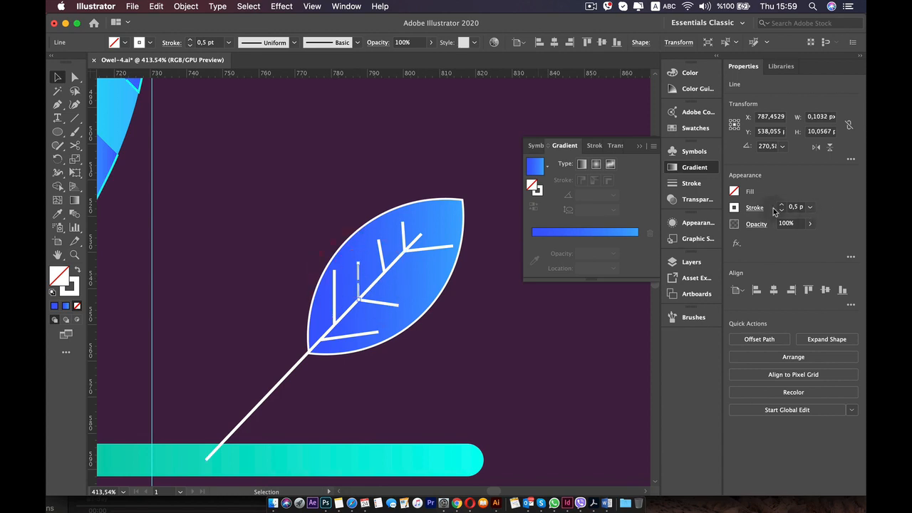
pyautogui.click(583, 327)
pyautogui.scroll(-3, 516, 354)
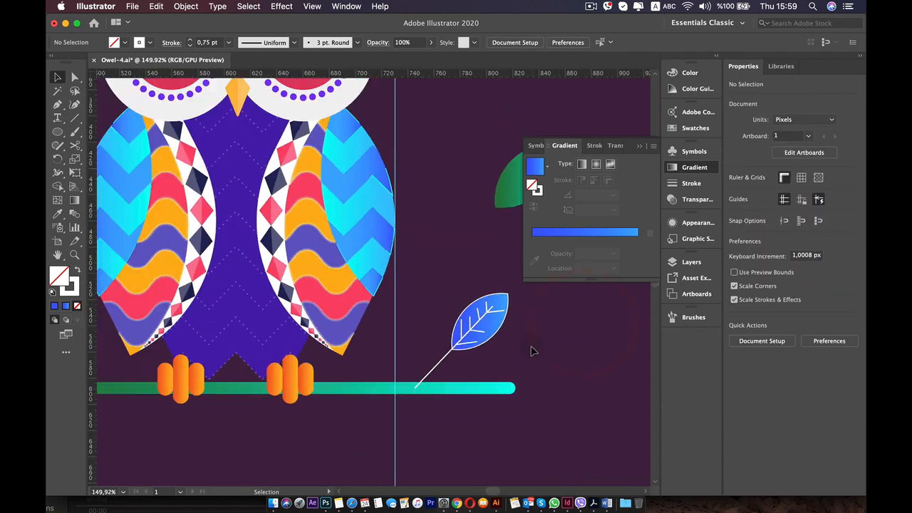
# Give the blue leaf, its stem and all its veins a 0.75 pt stroke and group them.
pyautogui.click(426, 277)
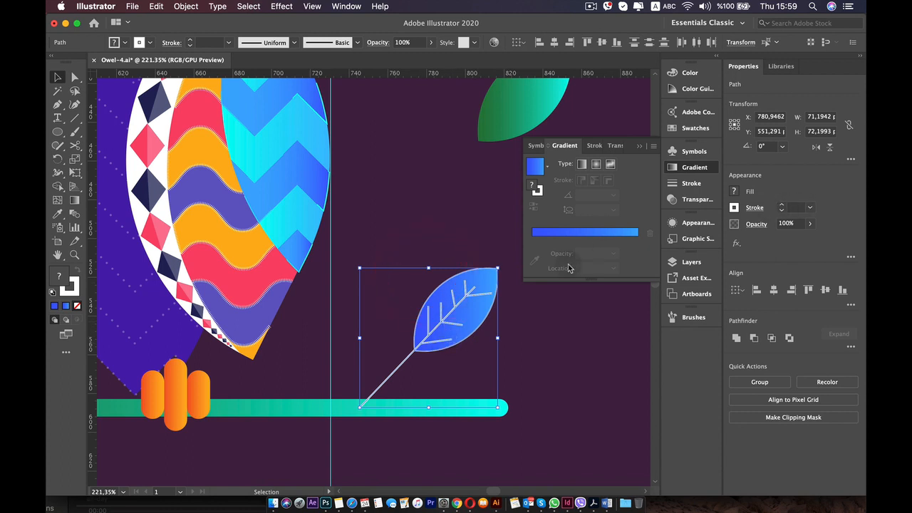
pyautogui.click(782, 207)
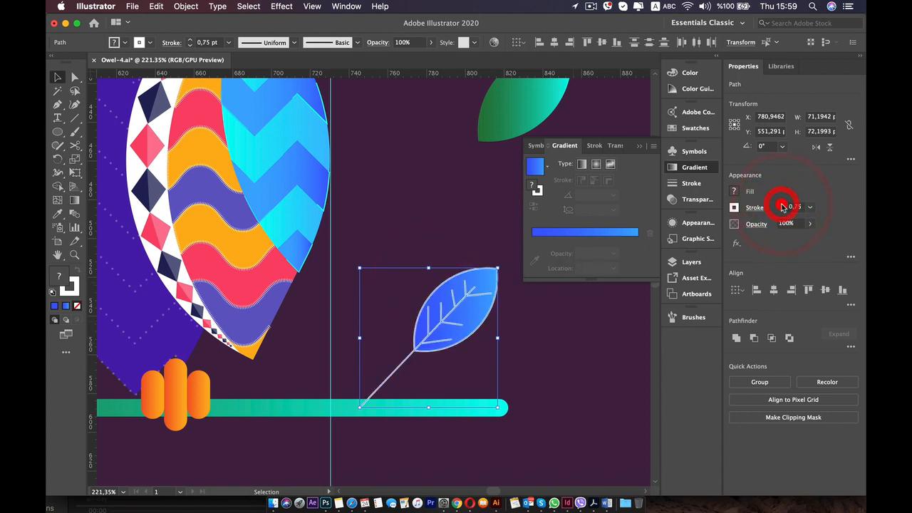
pyautogui.click(781, 211)
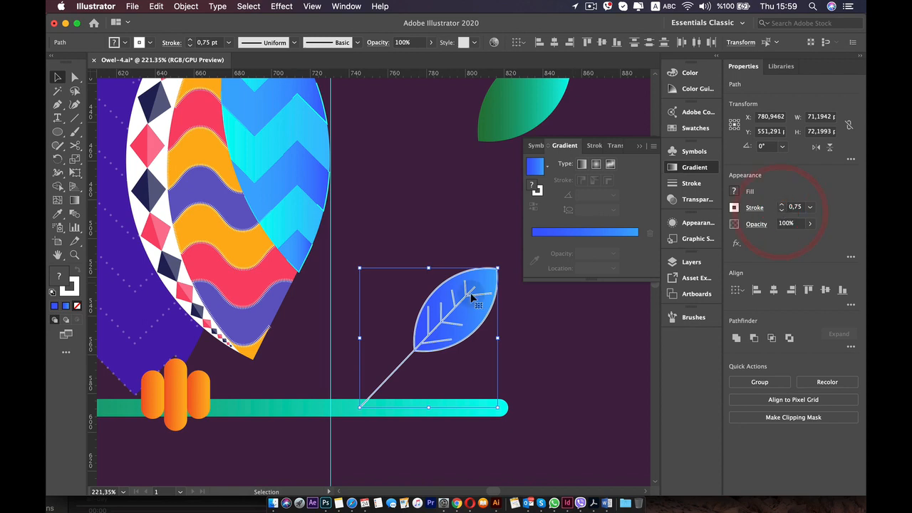
pyautogui.rightClick(442, 308)
pyautogui.click(476, 340)
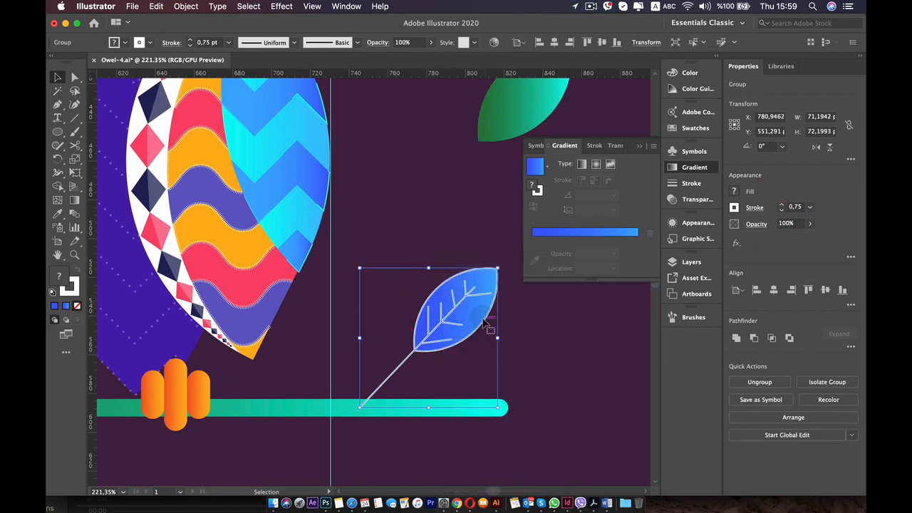
# Place a copy of the leaf group below the branch and shift the original slightly right and down, onto the branch.
pyautogui.scroll(-5, 476, 309)
pyautogui.moveTo(478, 308)
pyautogui.mouseDown()
pyautogui.moveTo(471, 366)
pyautogui.moveTo(490, 385)
pyautogui.moveTo(463, 294)
pyautogui.moveTo(479, 315)
pyautogui.moveTo(490, 302)
pyautogui.mouseUp()
pyautogui.press('alt')
pyautogui.scroll(5, 442, 364)
# Send the leaf group on the branch's right end backward in the stacking order, behind the branch.
pyautogui.press('super')
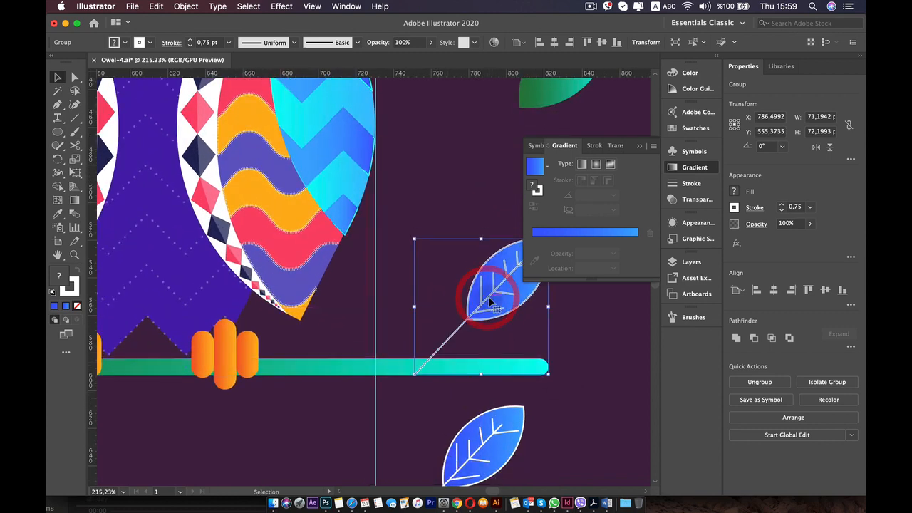
pyautogui.press('super+bracketleft')
pyautogui.press('super+bracketleft')
pyautogui.press('super+bracketleft')
pyautogui.press('super+bracketleft')
pyautogui.press('super+bracketleft')
pyautogui.press('super+bracketleft')
pyautogui.press('super+bracketleft')
pyautogui.press('super+bracketleft')
pyautogui.press('super+bracketleft')
pyautogui.press('super+bracketleft')
pyautogui.press('super+bracketleft')
pyautogui.press('super+bracketleft')
pyautogui.press('super+bracketleft')
pyautogui.press('super+bracketleft')
pyautogui.press('super+bracketleft')
pyautogui.press('super+bracketleft')
pyautogui.press('super+bracketleft')
pyautogui.press('super+bracketleft')
pyautogui.press('super+bracketleft')
pyautogui.press('super+bracketleft')
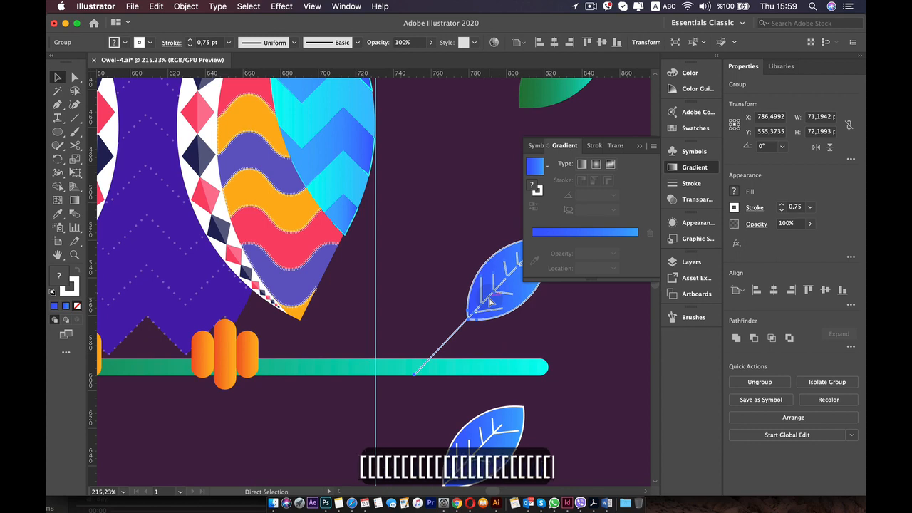
# Move the leaf copy to the branch's left end, turn it to hang down-left, and scale it to about 63 x 54 px.
pyautogui.scroll(-5, 490, 302)
pyautogui.press('super')
pyautogui.moveTo(490, 365); pyautogui.dragTo(114, 409)
pyautogui.moveTo(174, 362); pyautogui.dragTo(171, 360)
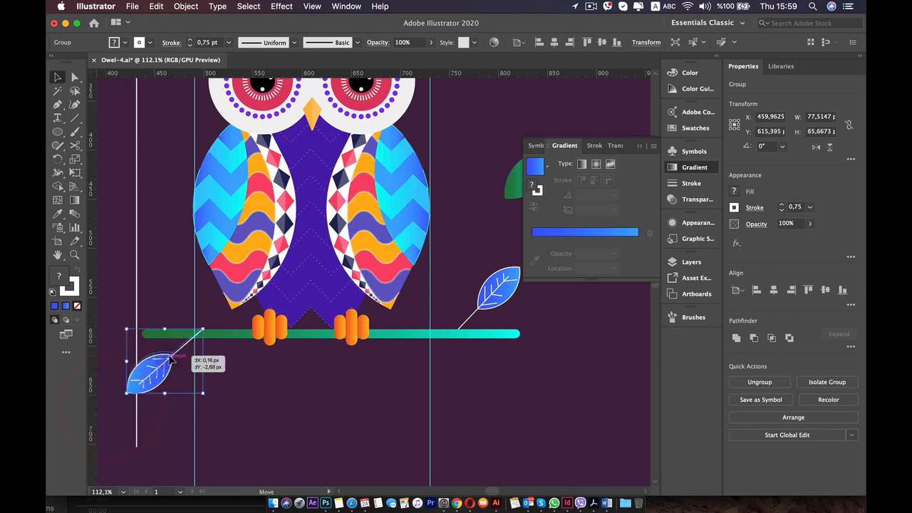
pyautogui.moveTo(204, 330)
pyautogui.mouseDown()
pyautogui.moveTo(215, 327)
pyautogui.moveTo(190, 338)
pyautogui.mouseUp()
pyautogui.press('shift')
pyautogui.moveTo(152, 369); pyautogui.dragTo(153, 361)
# Send the left hanging leaf group backward behind the branch and deselect it.
pyautogui.scroll(5, 188, 347)
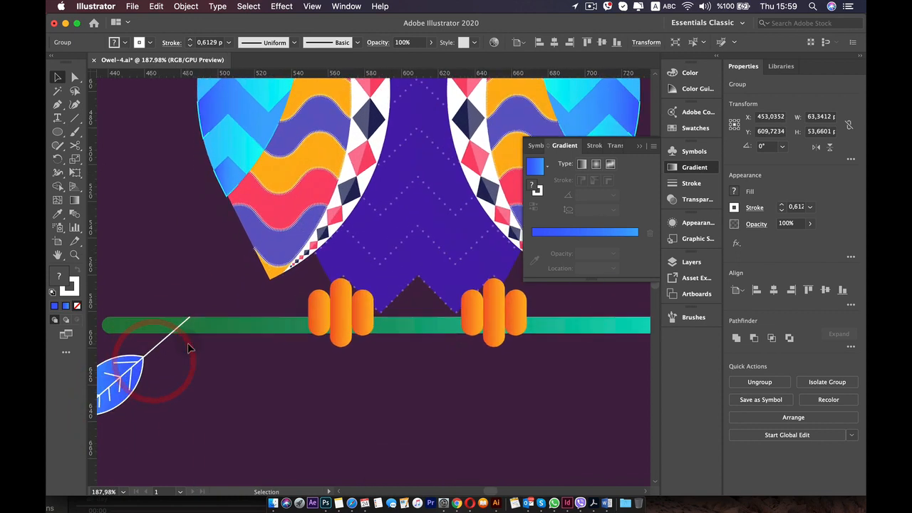
pyautogui.scroll(4, 292, 321)
pyautogui.press('super')
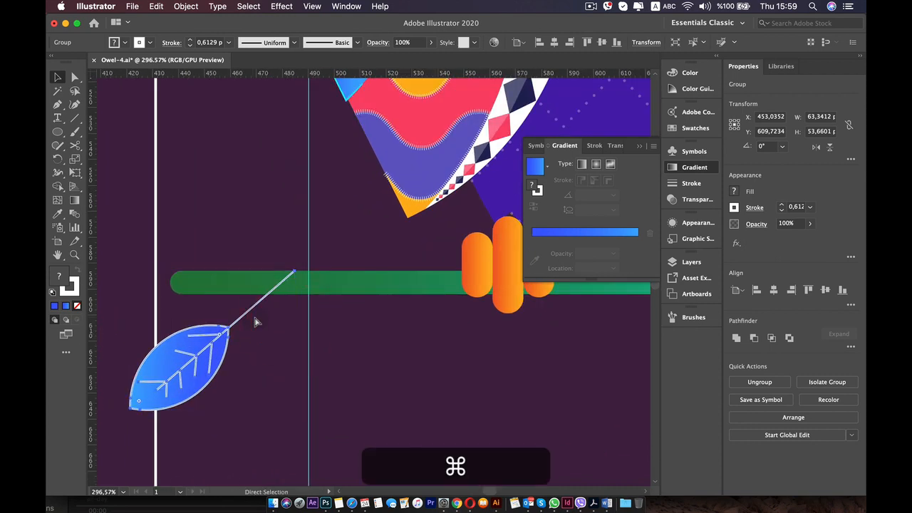
pyautogui.scroll(-8, 257, 322)
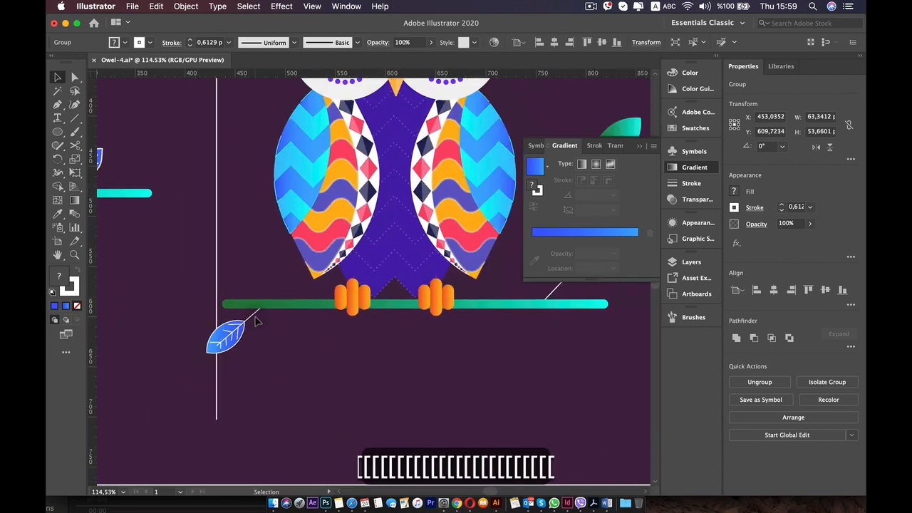
pyautogui.scroll(-1, 257, 322)
pyautogui.click(332, 361)
pyautogui.hscroll(3, 332, 360)
pyautogui.click(250, 340)
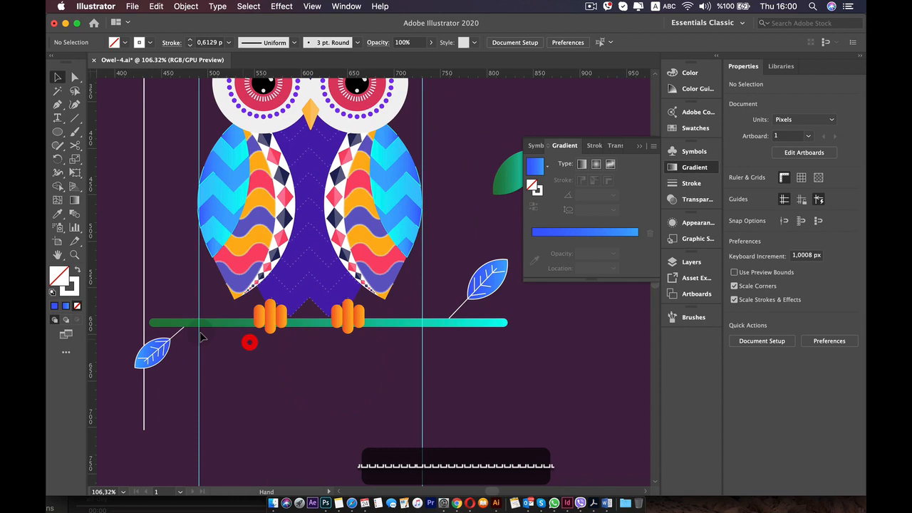
pyautogui.keyDown('shift'); pyautogui.click(158, 348); pyautogui.keyUp('shift')
pyautogui.keyDown('shift'); pyautogui.click(175, 319); pyautogui.keyUp('shift')
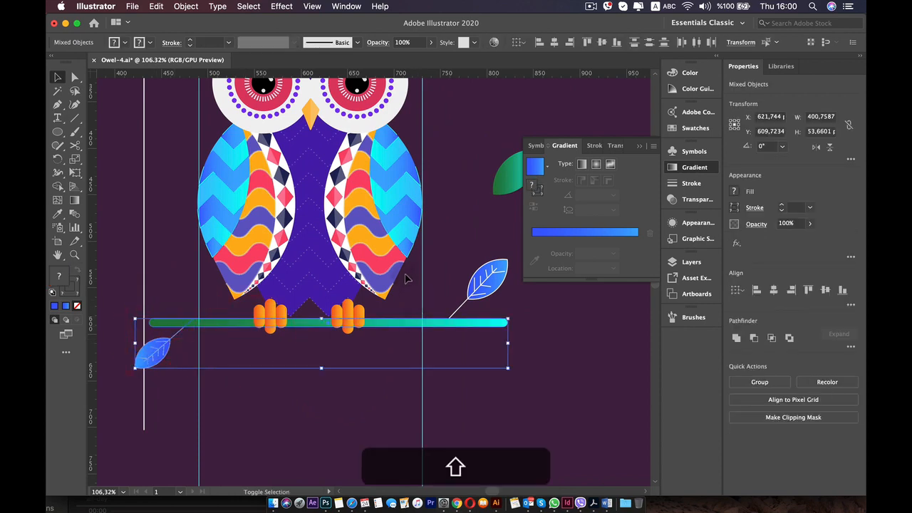
pyautogui.scroll(-2, 409, 313)
pyautogui.click(478, 408)
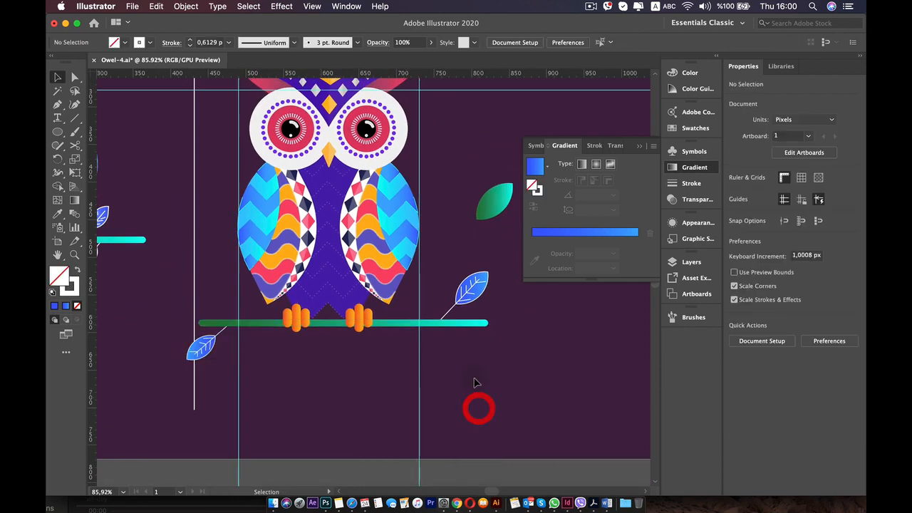
# Duplicate the right leaf group below the branch and rotate the copy so its leaf points down-left and its stem points up.
pyautogui.scroll(-4, 254, 313)
pyautogui.scroll(6, 254, 313)
pyautogui.moveTo(392, 309); pyautogui.dragTo(273, 314)
pyautogui.click(403, 298)
pyautogui.moveTo(403, 298); pyautogui.dragTo(374, 380)
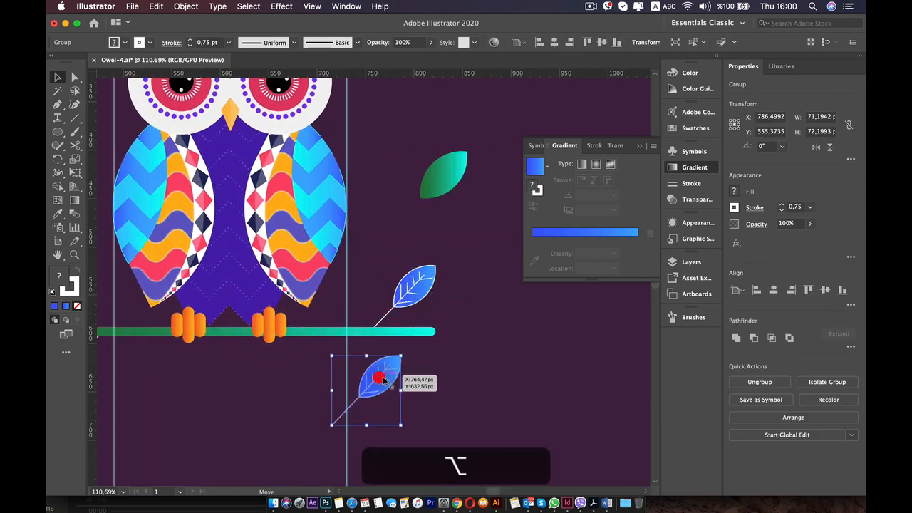
pyautogui.scroll(3, 374, 380)
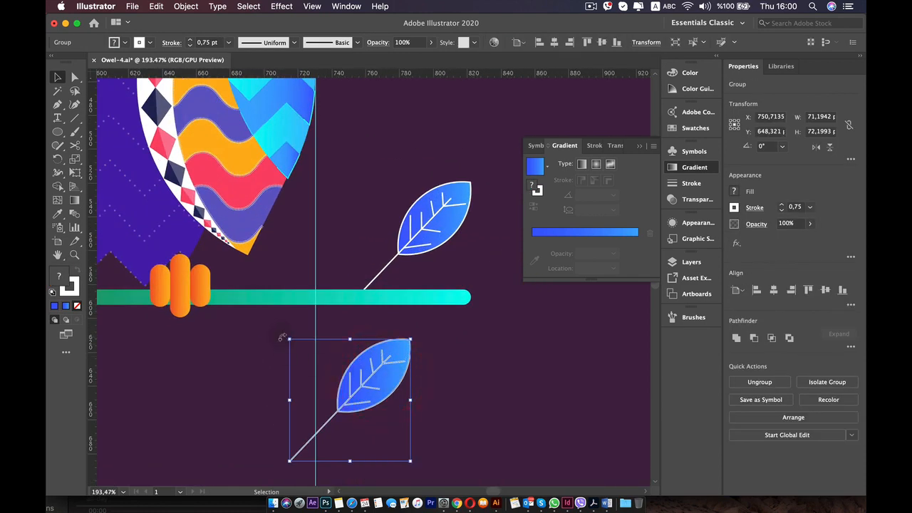
pyautogui.moveTo(283, 337); pyautogui.dragTo(377, 420)
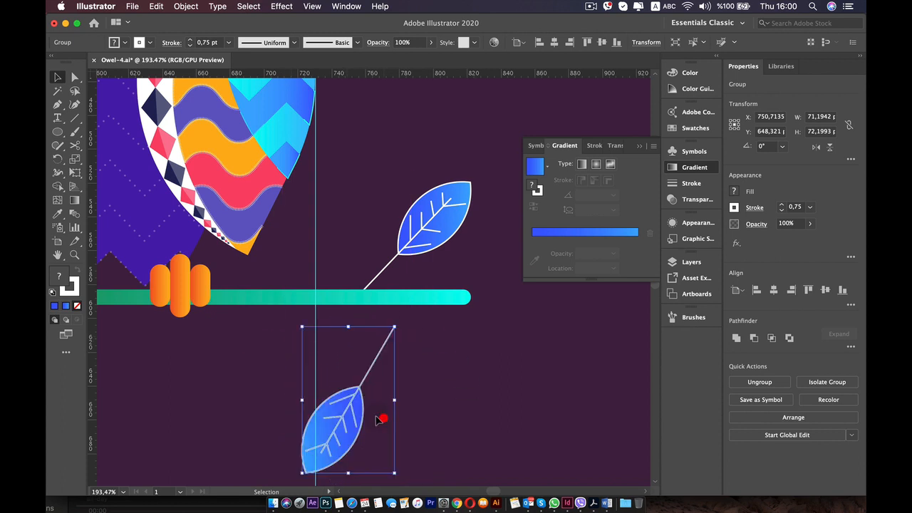
# Isolate the rotated leaf group, shorten its stem from the free end, and exit the group.
pyautogui.doubleClick(359, 368)
pyautogui.click(375, 362)
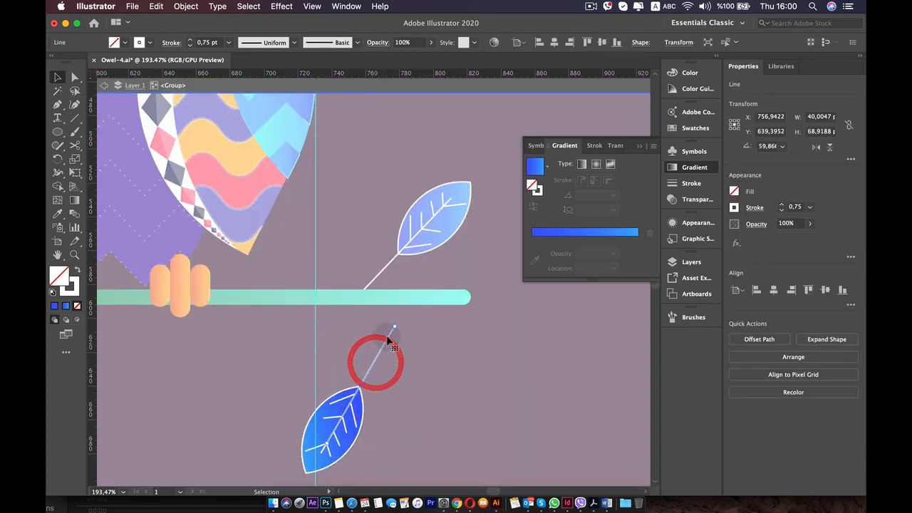
pyautogui.scroll(5, 389, 341)
pyautogui.moveTo(408, 303); pyautogui.dragTo(338, 412)
pyautogui.click(375, 410)
pyautogui.scroll(-5, 376, 410)
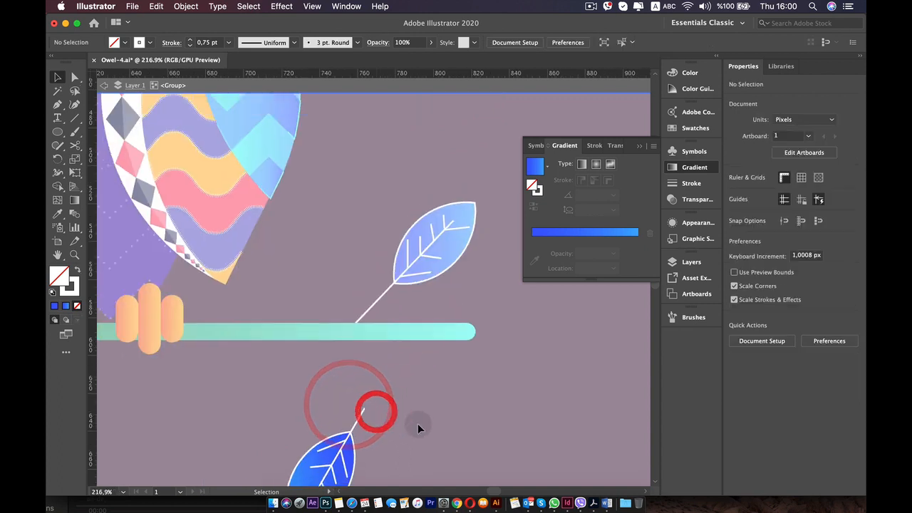
pyautogui.doubleClick(438, 431)
# Move the short-stemmed leaf up so its stem meets the underside of the branch's right end, and deselect it.
pyautogui.moveTo(344, 446); pyautogui.dragTo(371, 389)
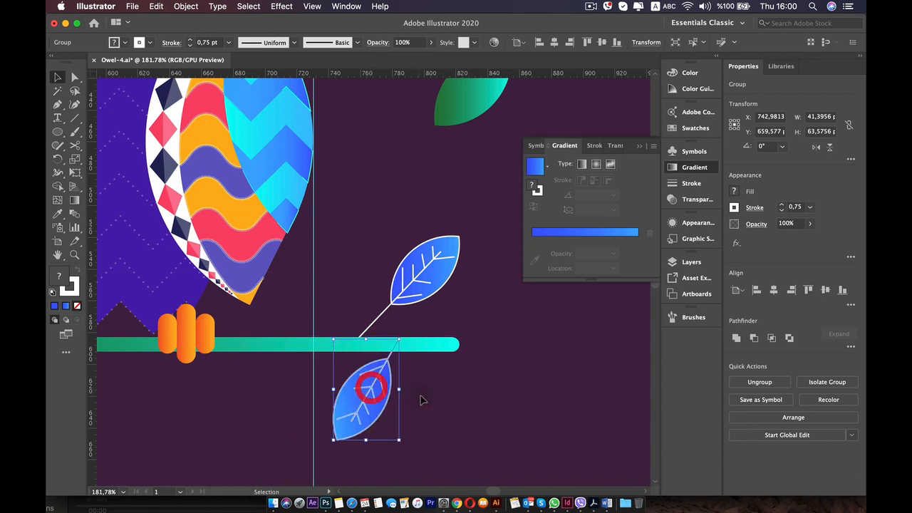
pyautogui.click(420, 394)
pyautogui.scroll(-5, 501, 407)
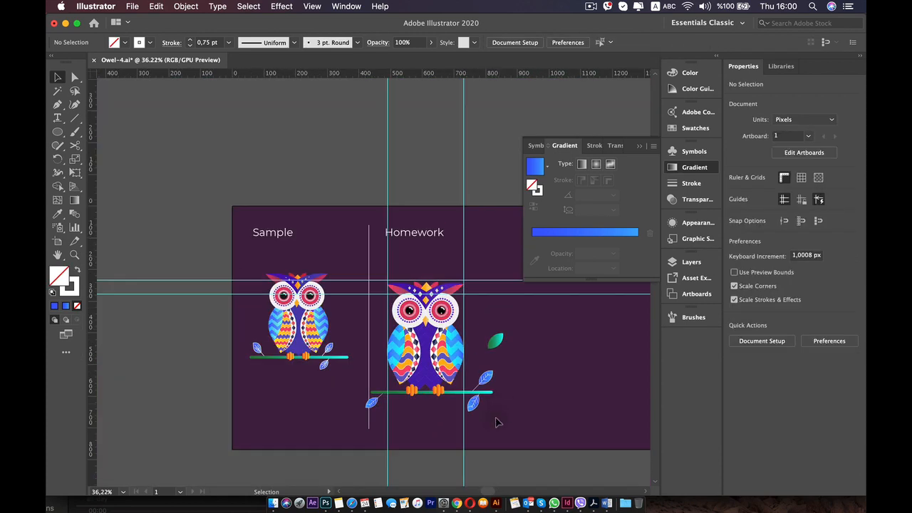
# Delete the spare green gradient leaf beside the homework owl.
pyautogui.scroll(2, 501, 419)
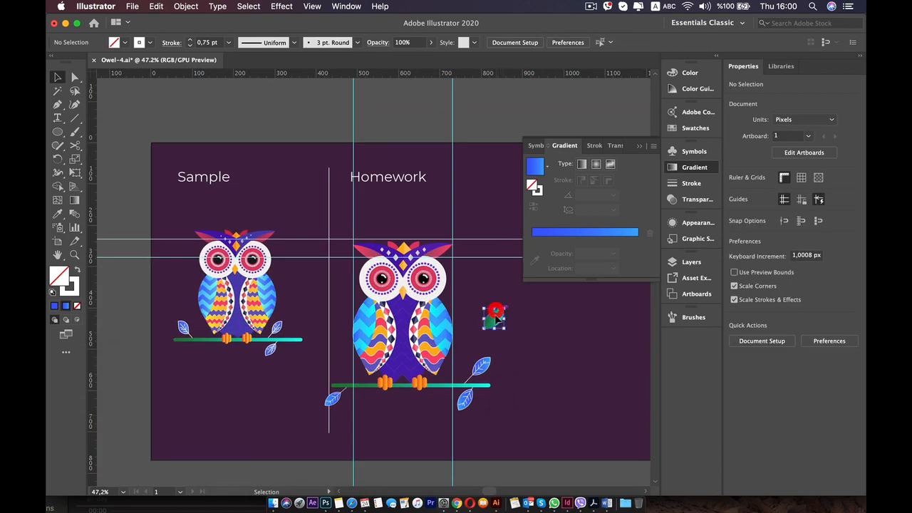
pyautogui.moveTo(497, 314); pyautogui.dragTo(466, 337)
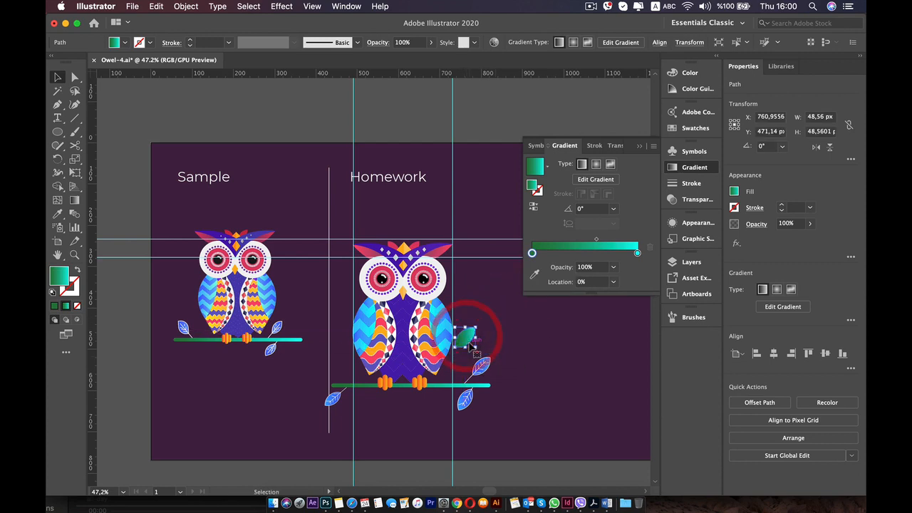
pyautogui.press('BackSpace')
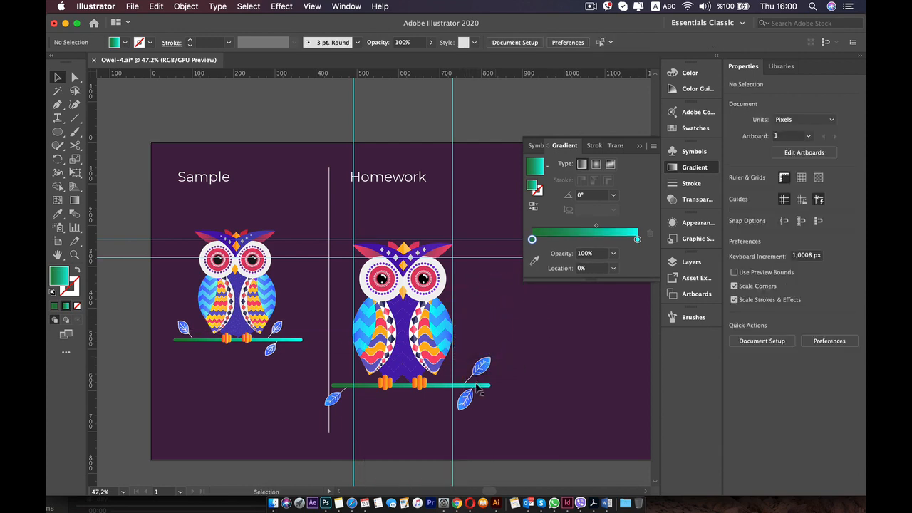
# Isolate the leaf group above the branch's right end, shorten its stem to the branch's upper edge, exit, and move the leaf left along the branch.
pyautogui.scroll(3, 477, 388)
pyautogui.click(481, 350)
pyautogui.scroll(3, 474, 365)
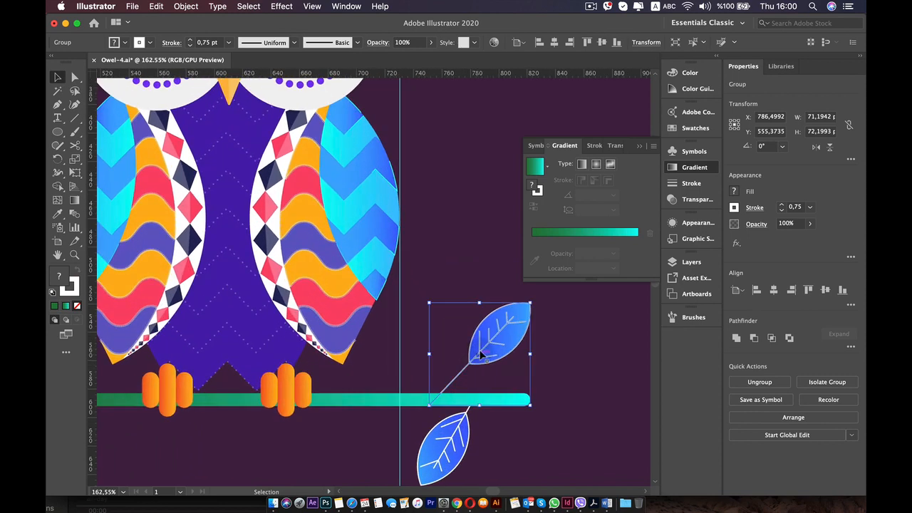
pyautogui.doubleClick(480, 345)
pyautogui.click(454, 374)
pyautogui.scroll(3, 443, 392)
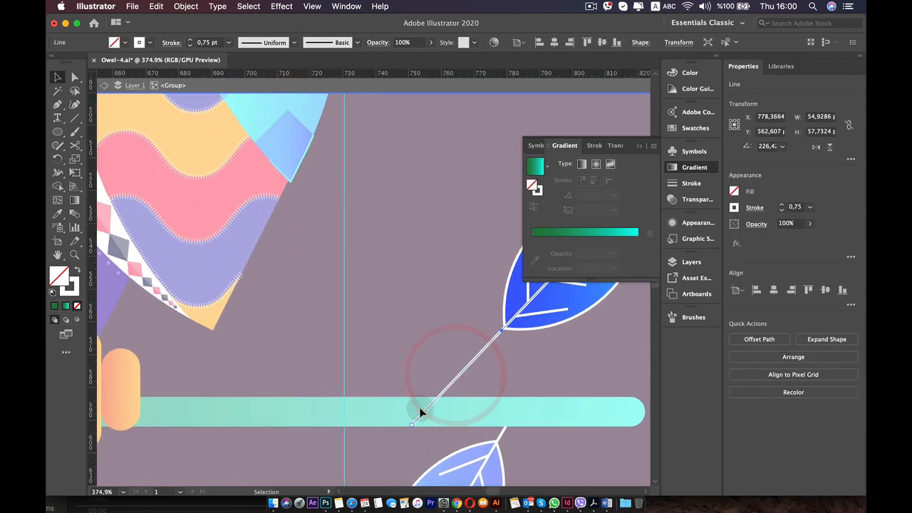
pyautogui.moveTo(409, 425); pyautogui.dragTo(441, 393)
pyautogui.scroll(-3, 487, 385)
pyautogui.click(507, 348)
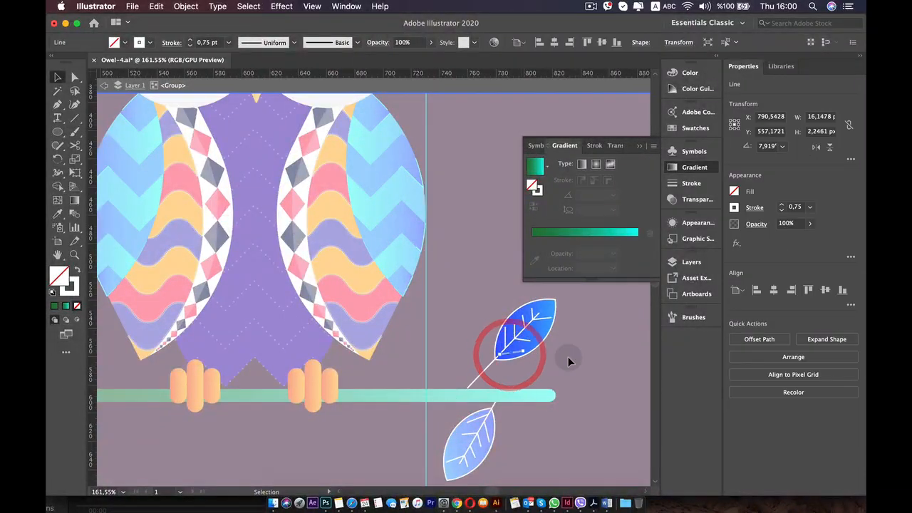
pyautogui.doubleClick(566, 358)
pyautogui.moveTo(517, 345); pyautogui.dragTo(488, 352)
pyautogui.click(478, 238)
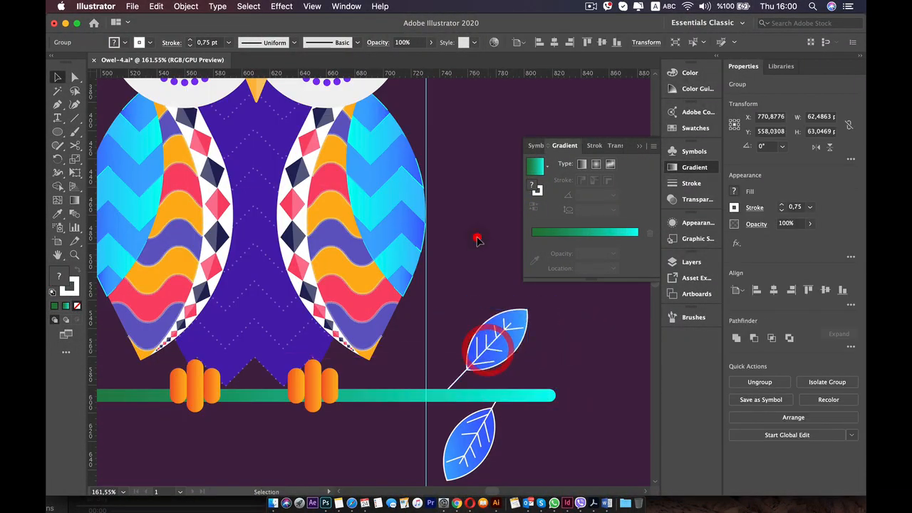
# Clear all guides from the document.
pyautogui.scroll(-3, 478, 238)
pyautogui.scroll(-4, 479, 242)
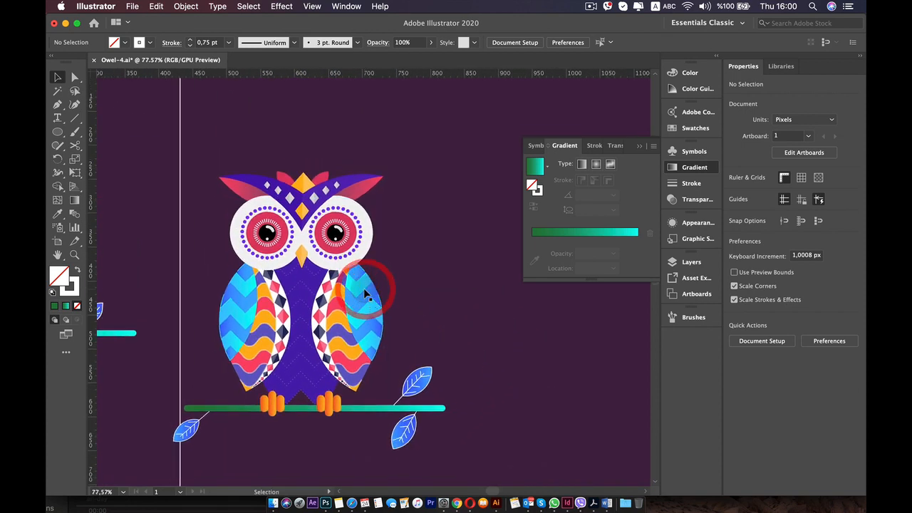
pyautogui.scroll(-2, 339, 204)
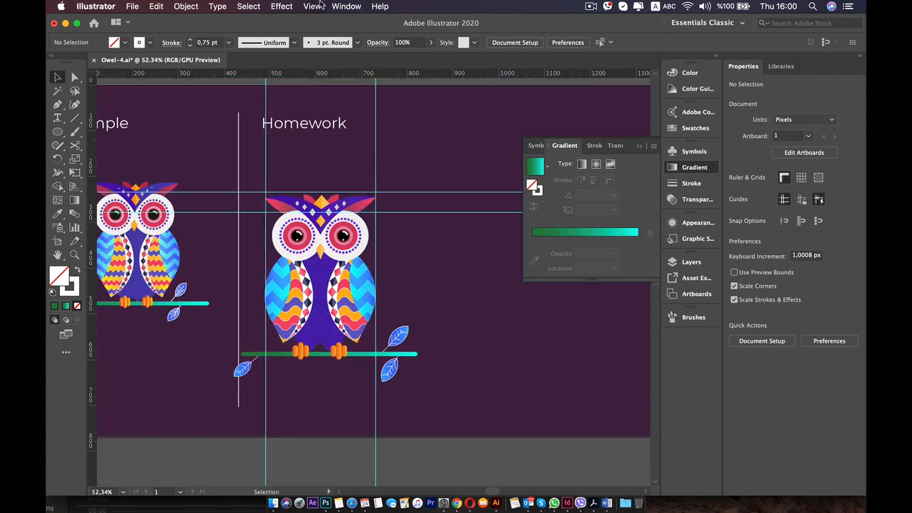
pyautogui.click(315, 6)
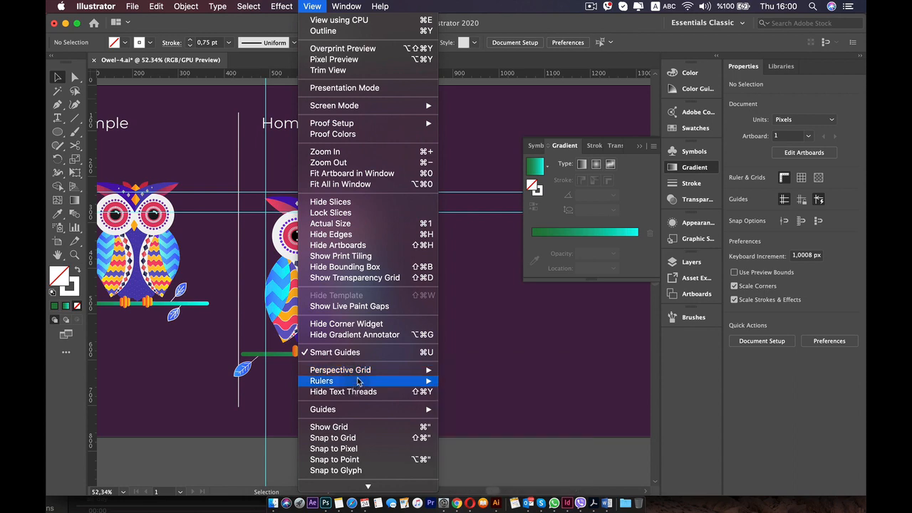
pyautogui.moveTo(399, 411)
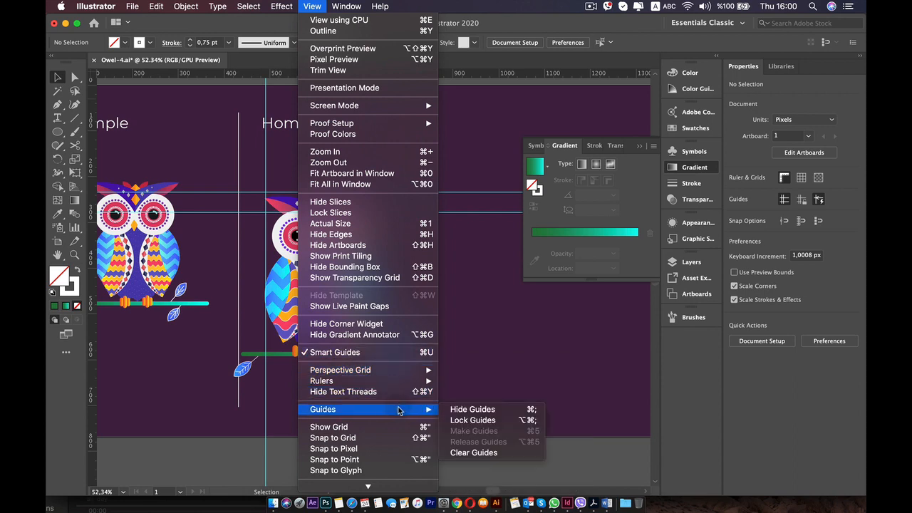
pyautogui.click(483, 453)
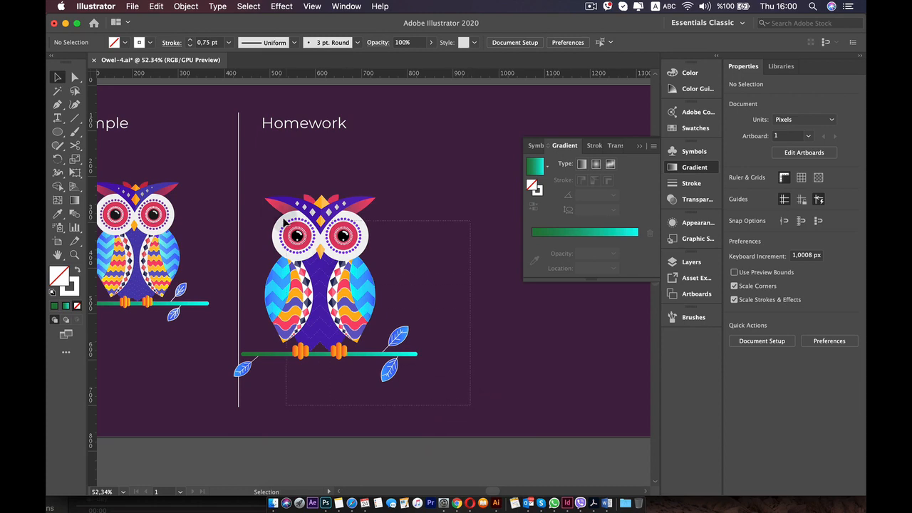
# Select the whole homework owl with its branch and leaves and move it right to about X 949, Y 443 px.
pyautogui.moveTo(254, 215); pyautogui.dragTo(248, 204)
pyautogui.moveTo(347, 237); pyautogui.dragTo(462, 250)
pyautogui.press('space')
pyautogui.moveTo(349, 208); pyautogui.dragTo(285, 207)
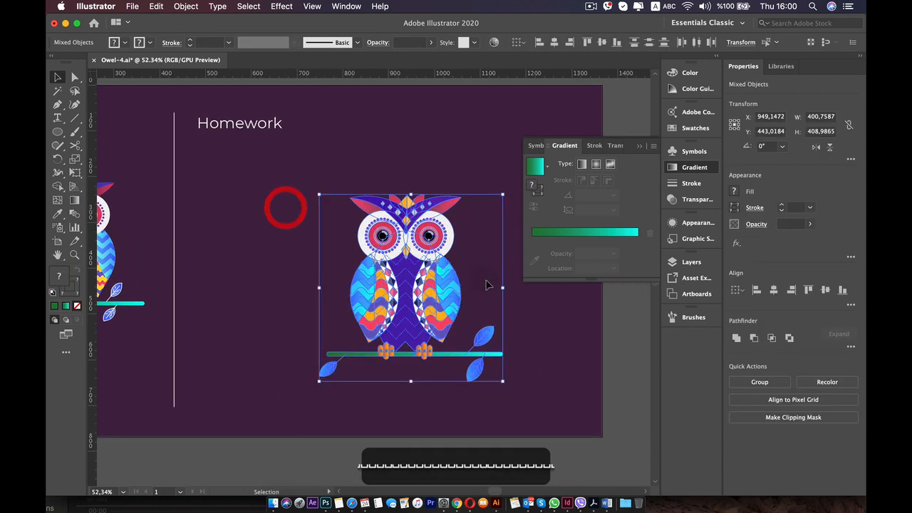
pyautogui.click(486, 280)
# Check how the owl's wings and body are grouped, and group the six orange toe shapes of both feet together.
pyautogui.click(442, 285)
pyautogui.click(365, 271)
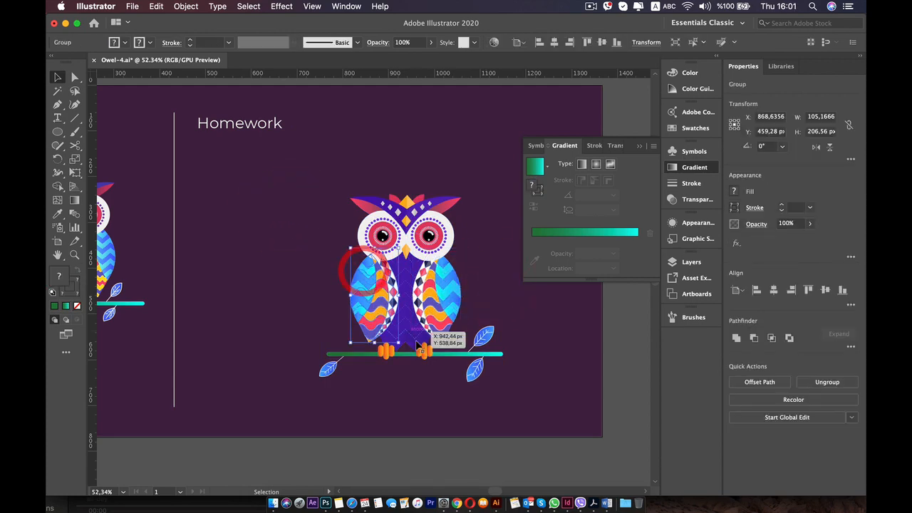
pyautogui.click(411, 341)
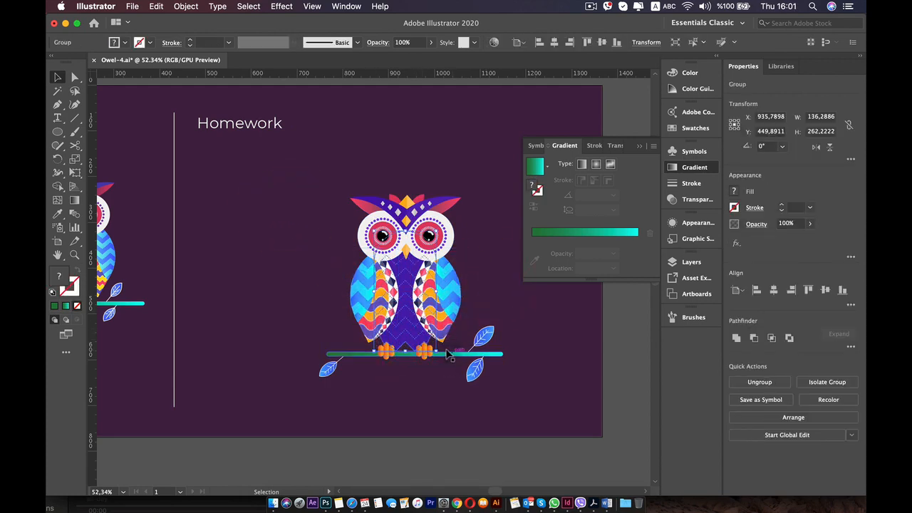
pyautogui.scroll(5, 450, 355)
pyautogui.keyDown('shift'); pyautogui.click(447, 354); pyautogui.keyUp('shift')
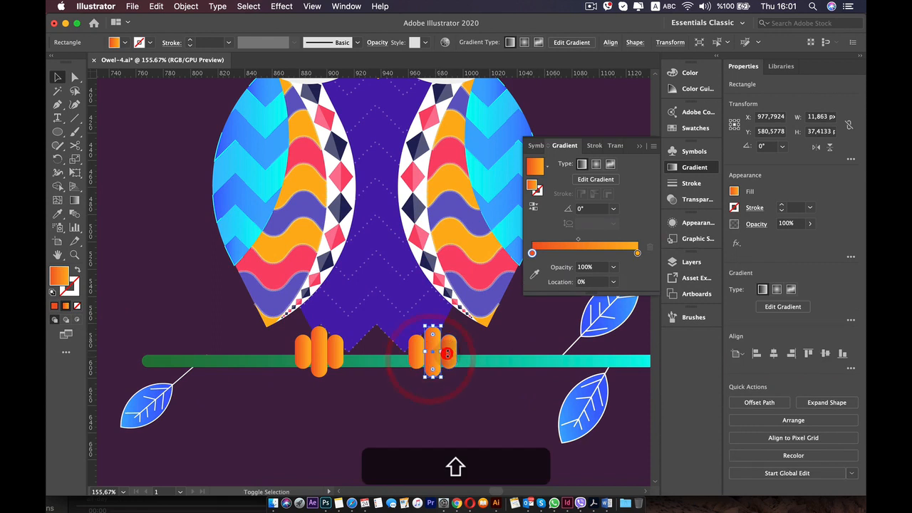
pyautogui.keyDown('shift'); pyautogui.click(449, 351); pyautogui.keyUp('shift')
pyautogui.keyDown('shift'); pyautogui.click(417, 350); pyautogui.keyUp('shift')
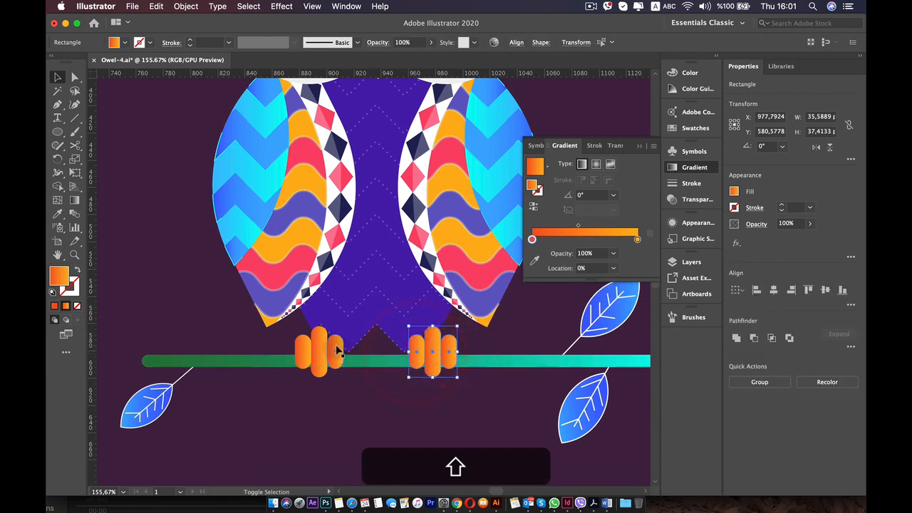
pyautogui.rightClick(302, 346)
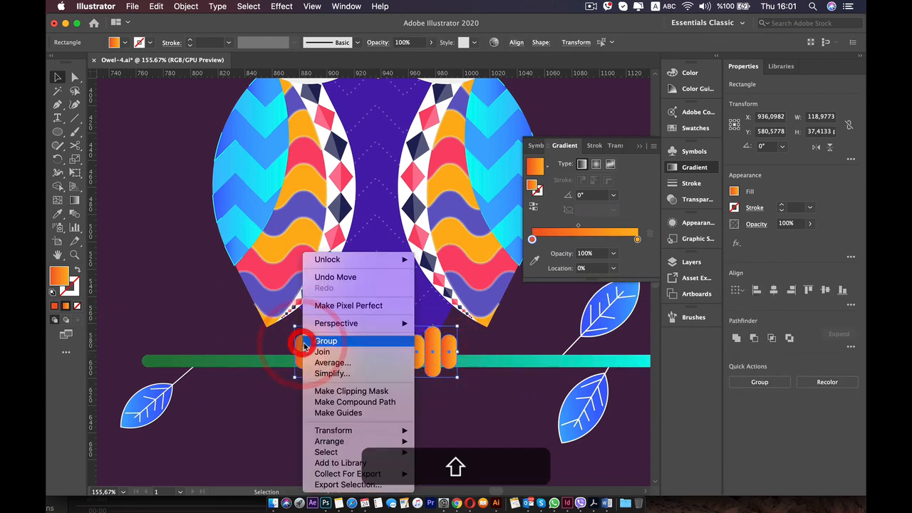
pyautogui.click(306, 342)
pyautogui.click(401, 423)
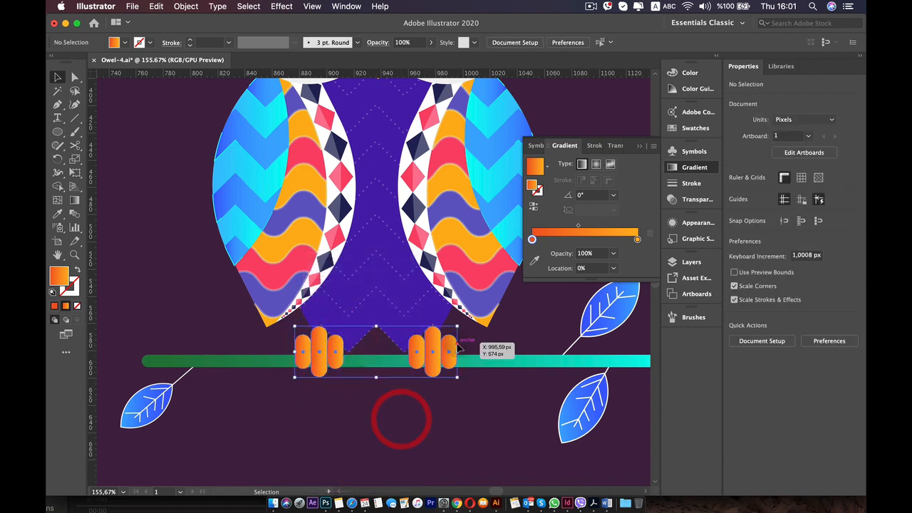
pyautogui.click(452, 353)
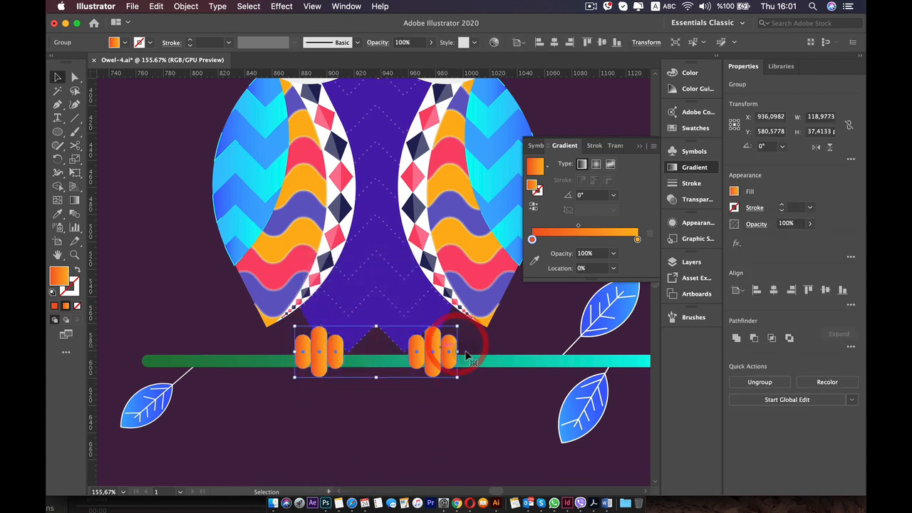
pyautogui.click(468, 410)
# Group the gradient branch with its three blue leaves.
pyautogui.scroll(-2, 484, 374)
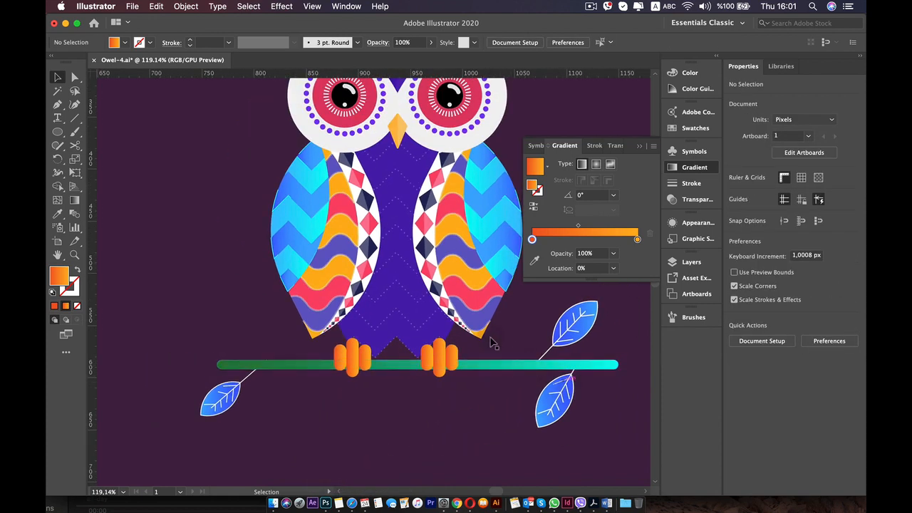
pyautogui.keyDown('shift'); pyautogui.click(531, 419); pyautogui.keyUp('shift')
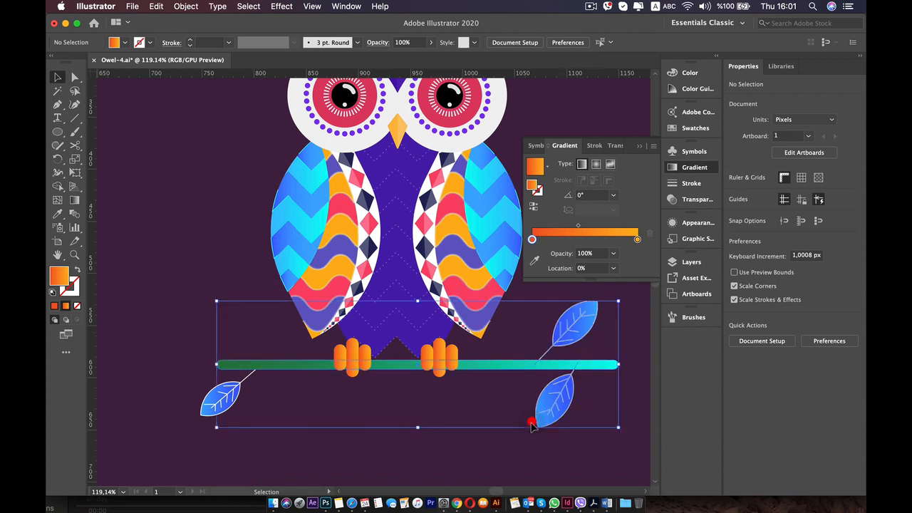
pyautogui.keyDown('shift'); pyautogui.click(229, 395); pyautogui.keyUp('shift')
pyautogui.rightClick(232, 396)
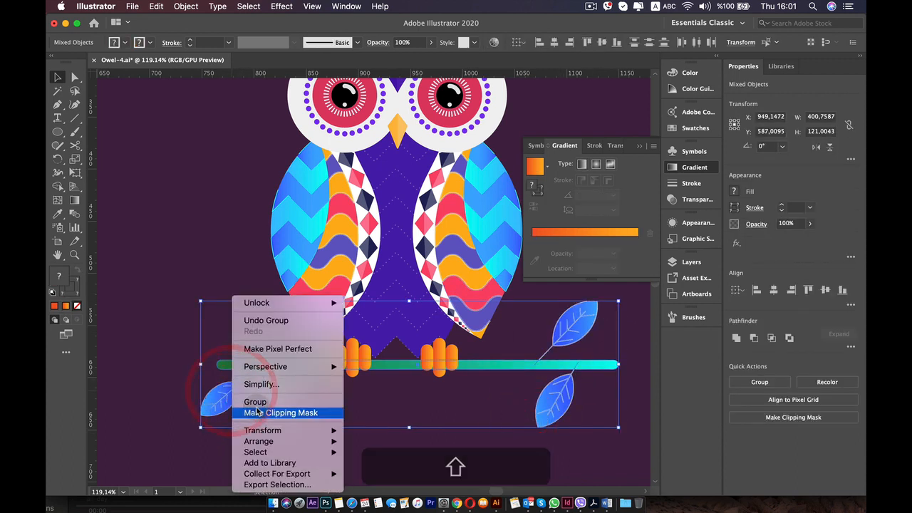
pyautogui.click(258, 403)
pyautogui.click(179, 342)
pyautogui.click(249, 365)
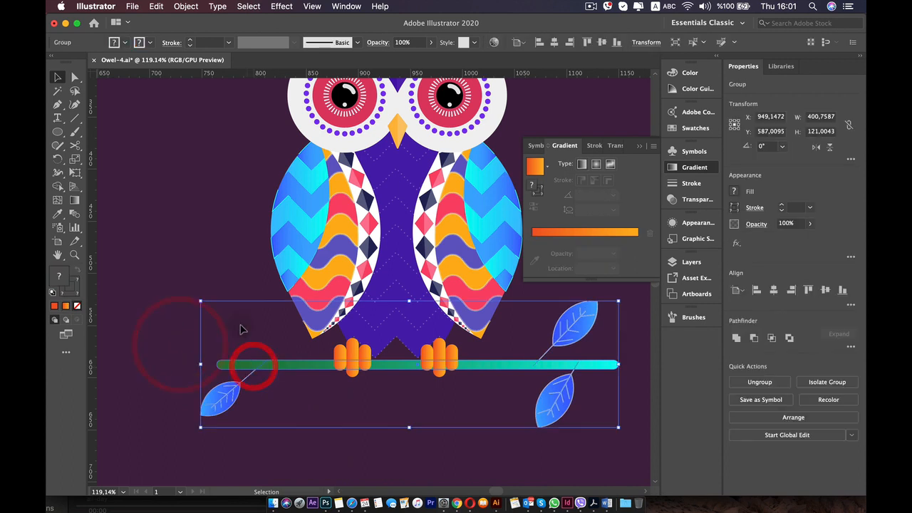
# Try moving the owl's head crest group up, undo the move, and deselect it.
pyautogui.scroll(3, 248, 300)
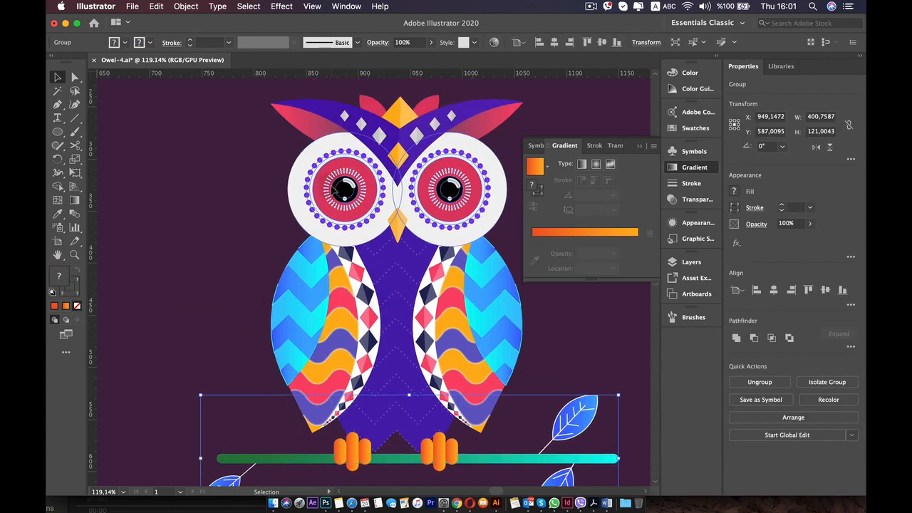
pyautogui.click(433, 126)
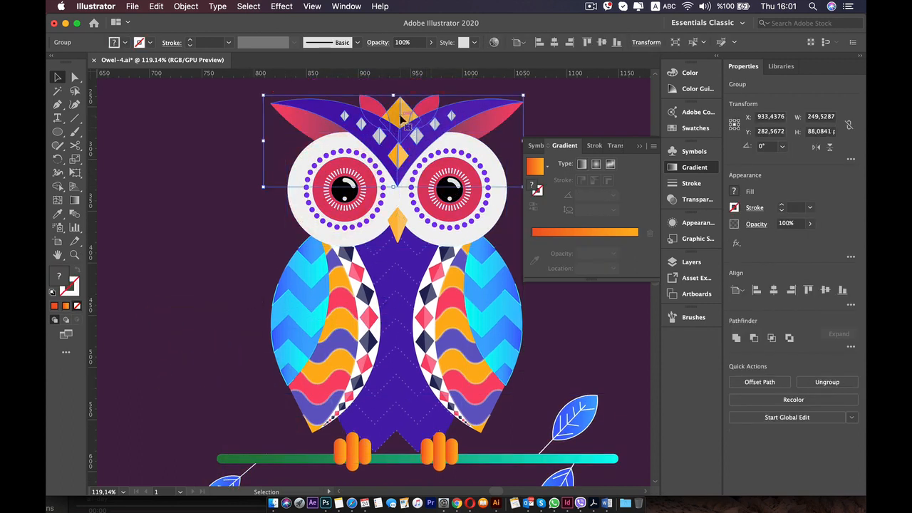
pyautogui.moveTo(422, 110); pyautogui.dragTo(426, 88)
pyautogui.press('super+z')
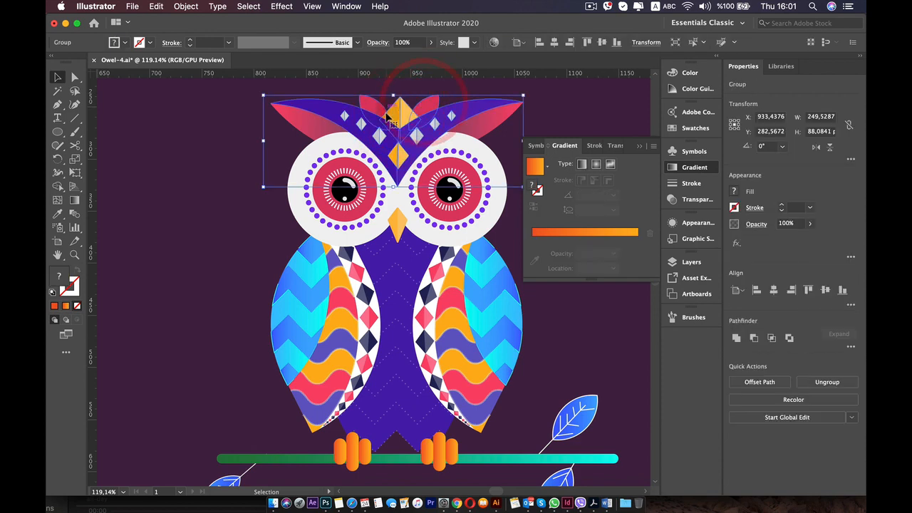
pyautogui.scroll(-5, 387, 115)
pyautogui.click(296, 176)
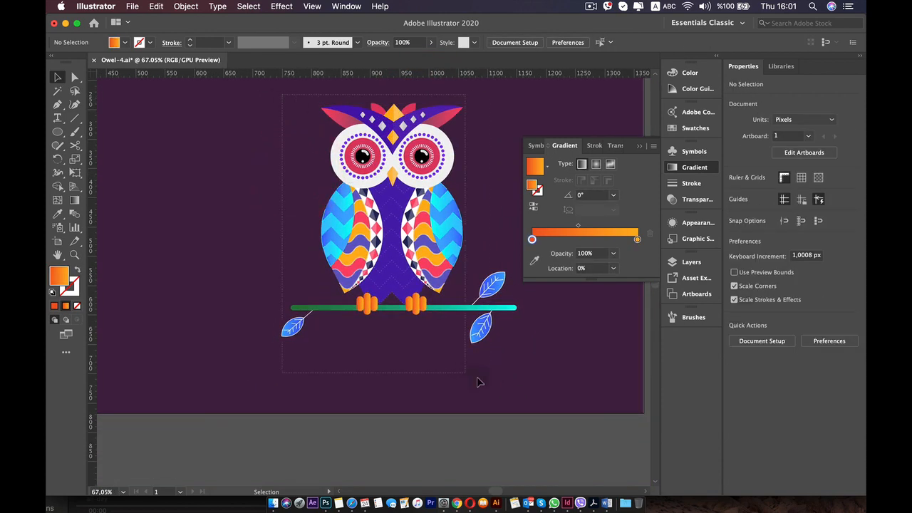
# Group the owl's head, eyes, body, wings and feet, leaving out the branch and leaves.
pyautogui.moveTo(510, 389); pyautogui.dragTo(412, 226)
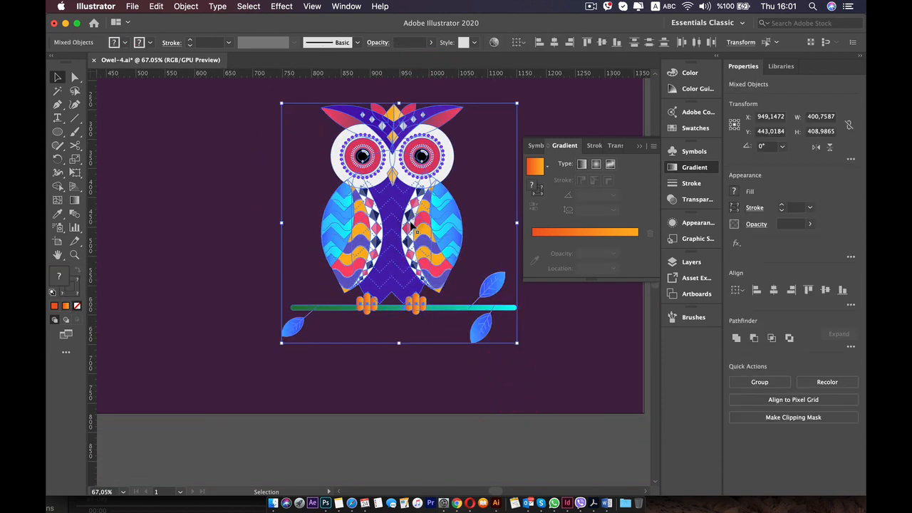
pyautogui.click(231, 180)
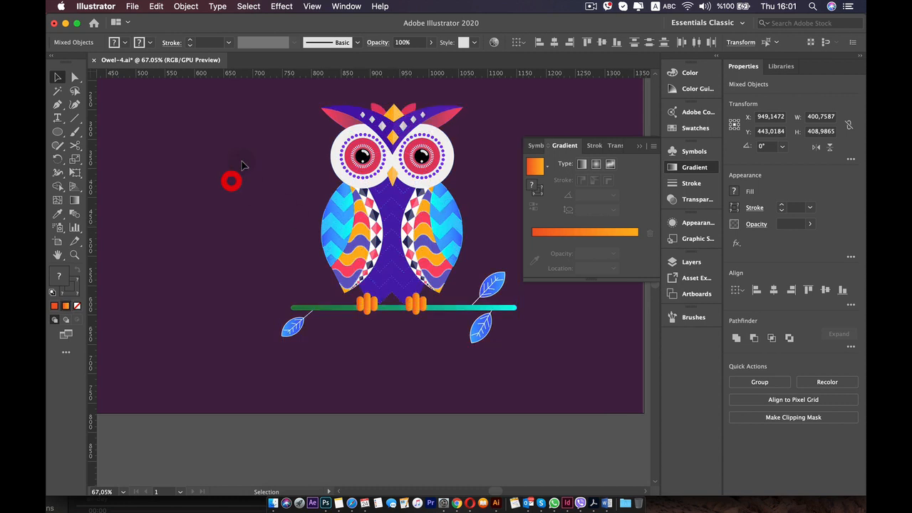
pyautogui.keyDown('shift'); pyautogui.click(492, 278); pyautogui.keyUp('shift')
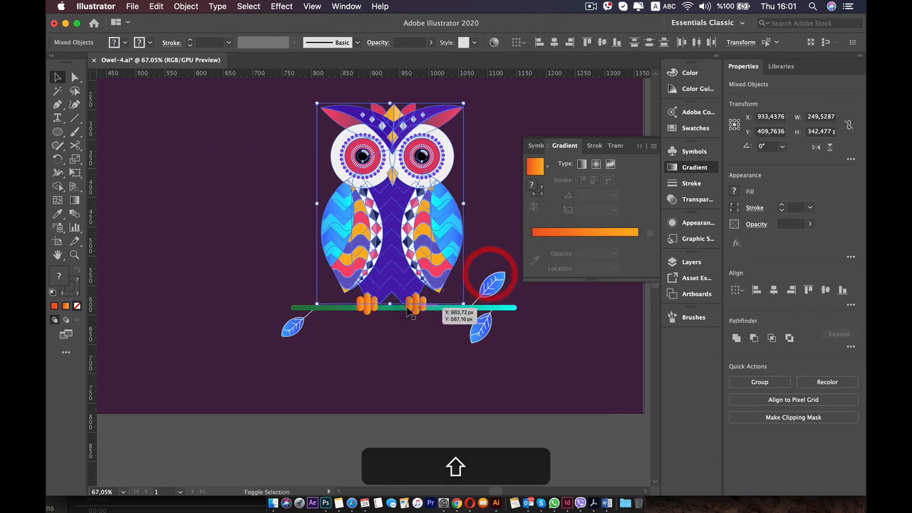
pyautogui.rightClick(368, 314)
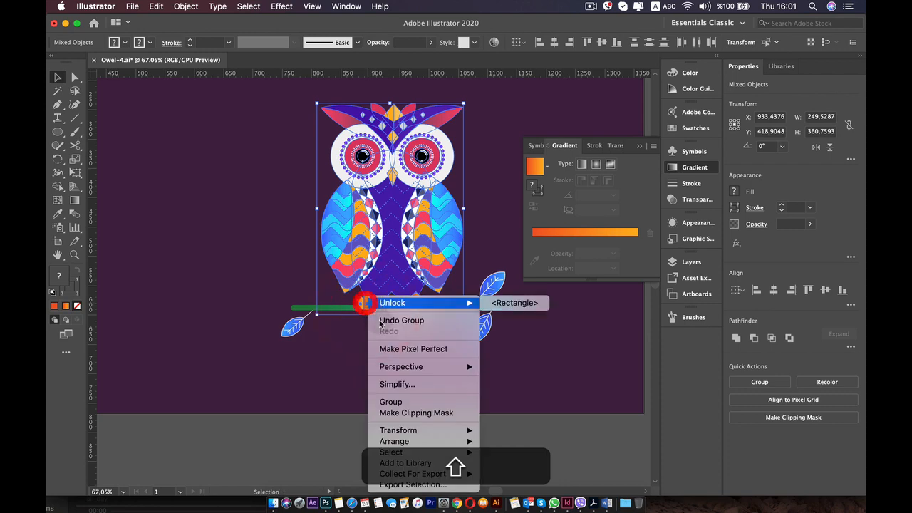
pyautogui.click(404, 403)
# Try moving the owl group and the branch group separately, undoing each move.
pyautogui.moveTo(340, 258); pyautogui.dragTo(275, 174)
pyautogui.press('super+z')
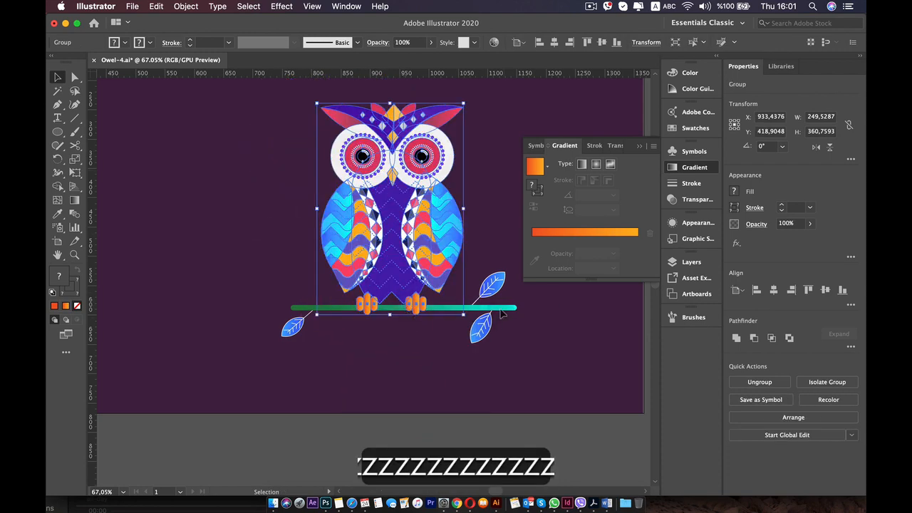
pyautogui.moveTo(501, 313); pyautogui.dragTo(563, 379)
pyautogui.press('super+z')
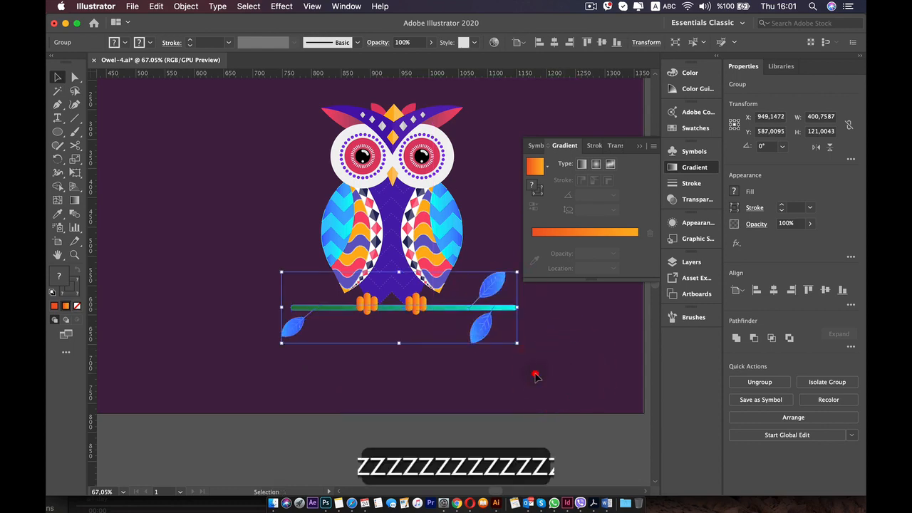
pyautogui.click(535, 374)
# Move the owl and branch groups together up and left to about X 922, Y 392 px in the homework area, and deselect them.
pyautogui.scroll(-5, 526, 370)
pyautogui.moveTo(422, 333); pyautogui.dragTo(401, 315)
pyautogui.scroll(2, 431, 323)
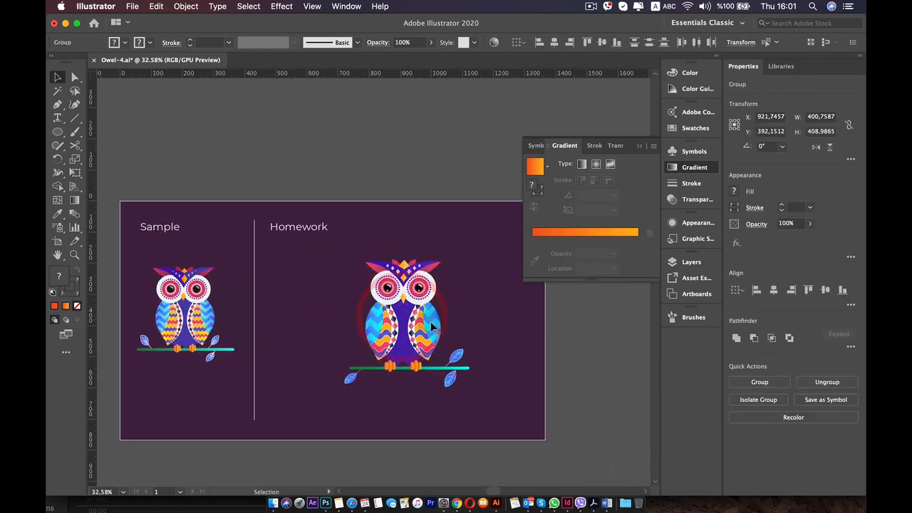
pyautogui.scroll(3, 432, 323)
pyautogui.click(495, 323)
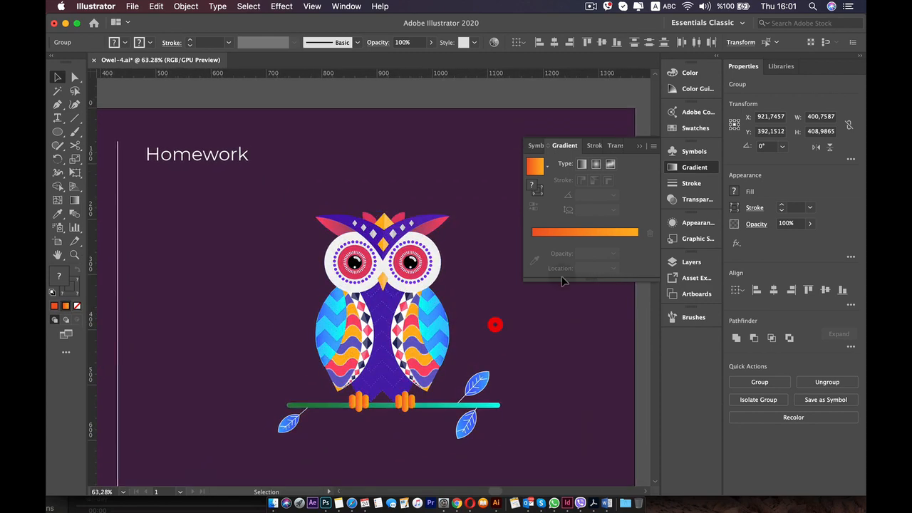
# Collapse the gradient settings and centre the view on the finished homework owl.
pyautogui.click(677, 170)
pyautogui.scroll(1, 377, 399)
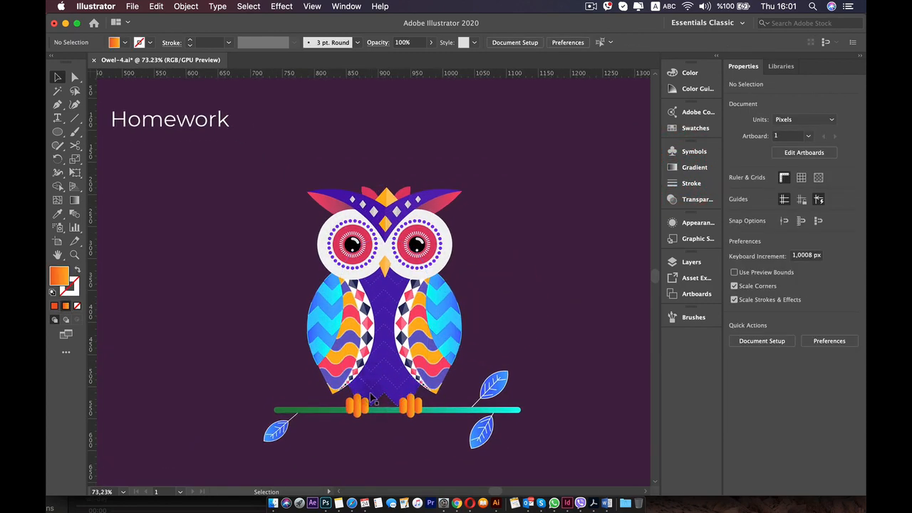
pyautogui.moveTo(383, 298); pyautogui.dragTo(377, 275)
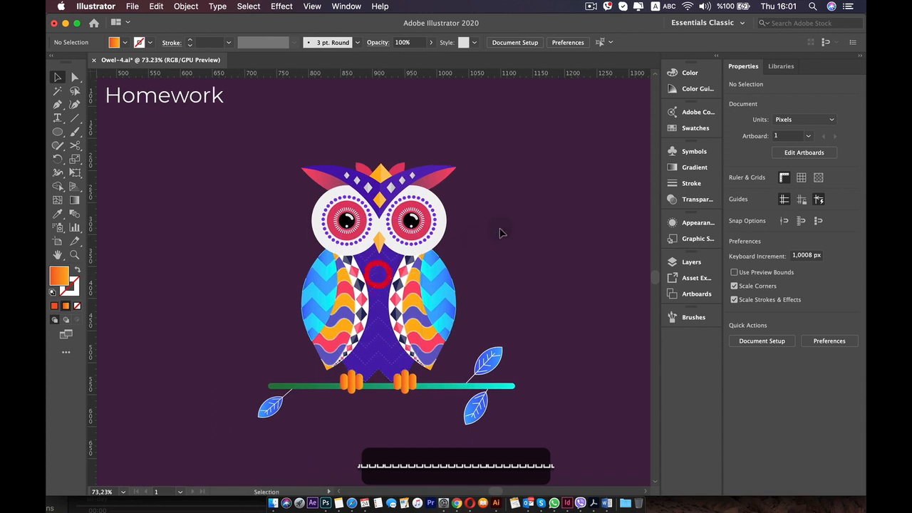
pyautogui.click(500, 232)
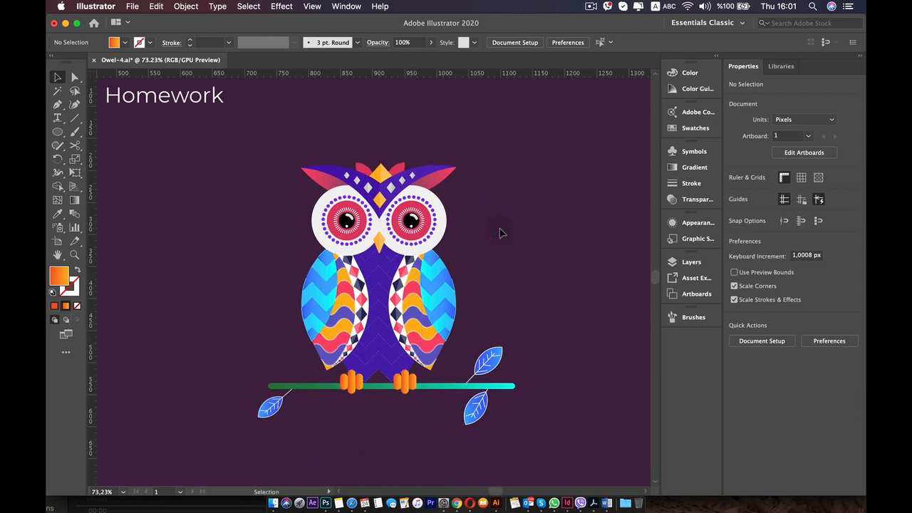